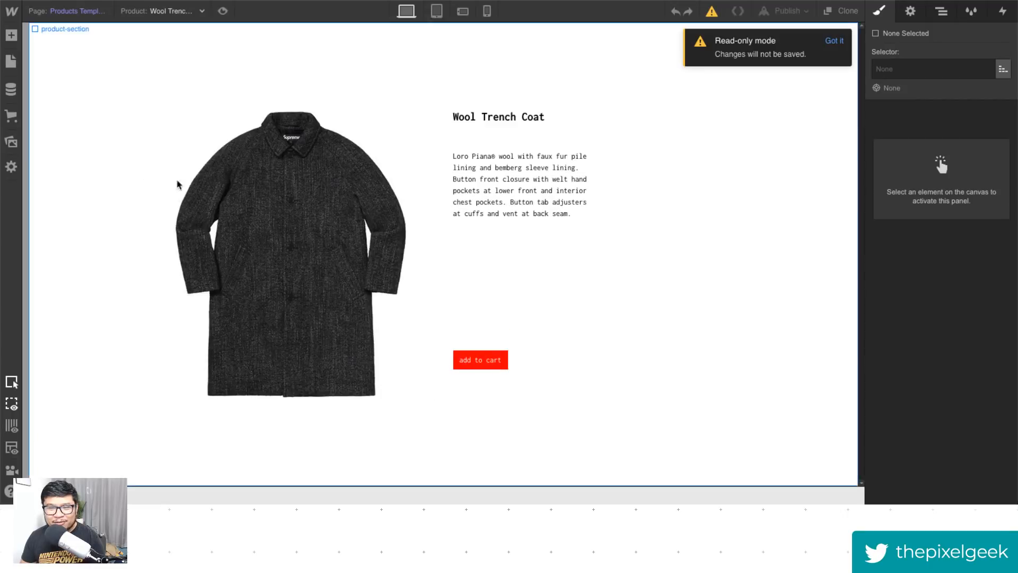
- Select the main product image and open its Mouse Click trigger's Click // Reg main animation
left_click(372, 218)
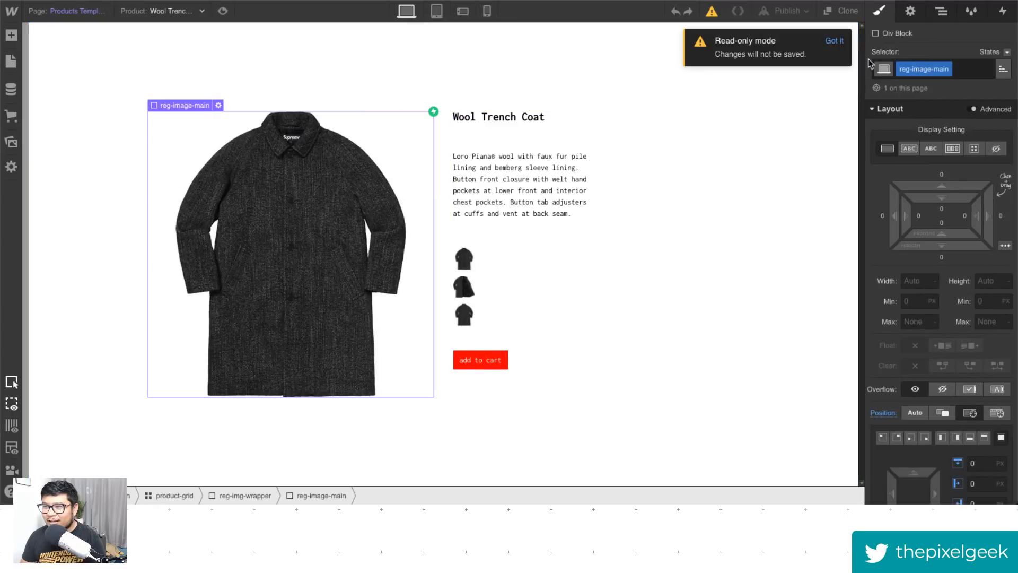
left_click(1003, 11)
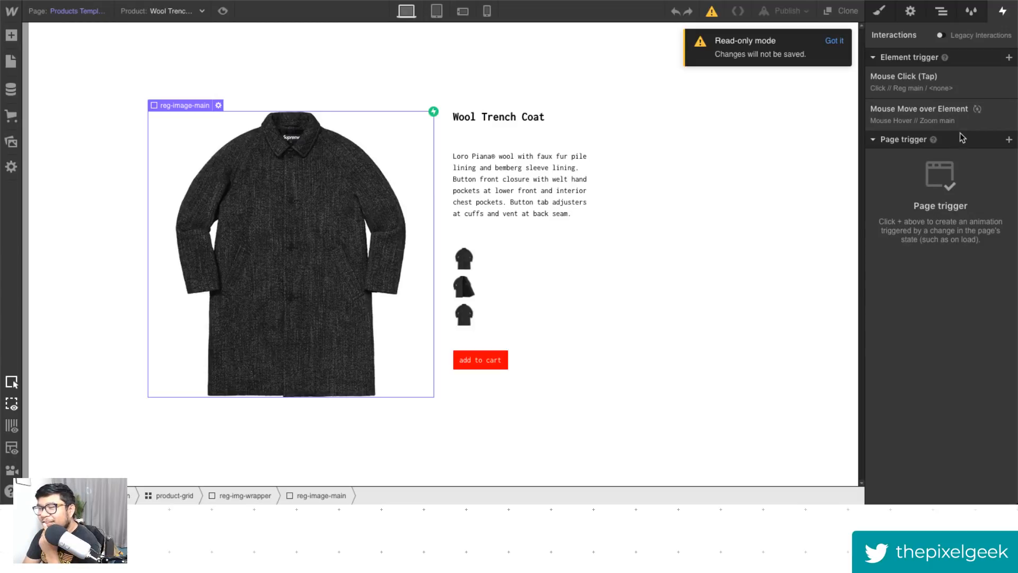
left_click(917, 89)
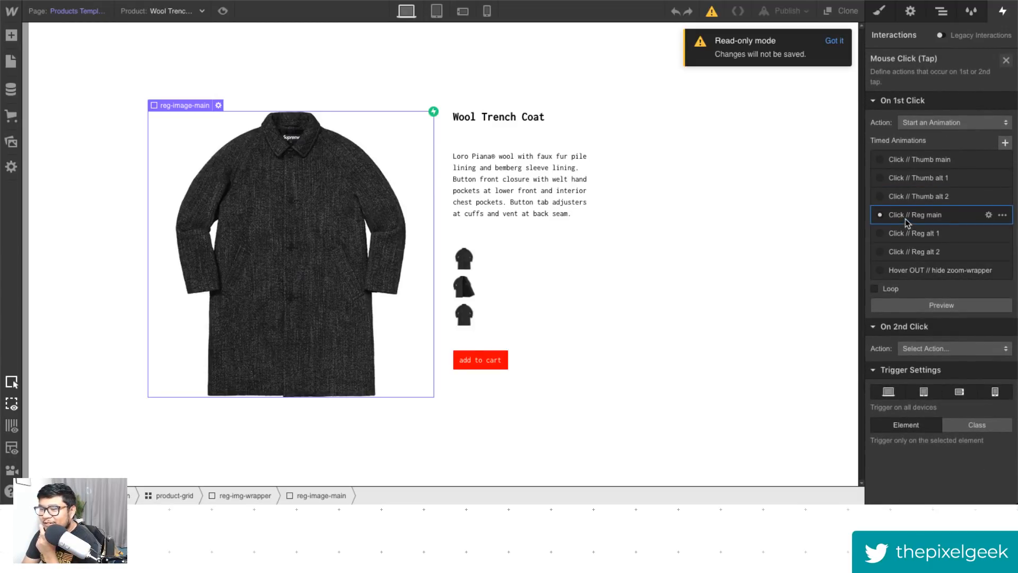
left_click(907, 218)
left_click(949, 106)
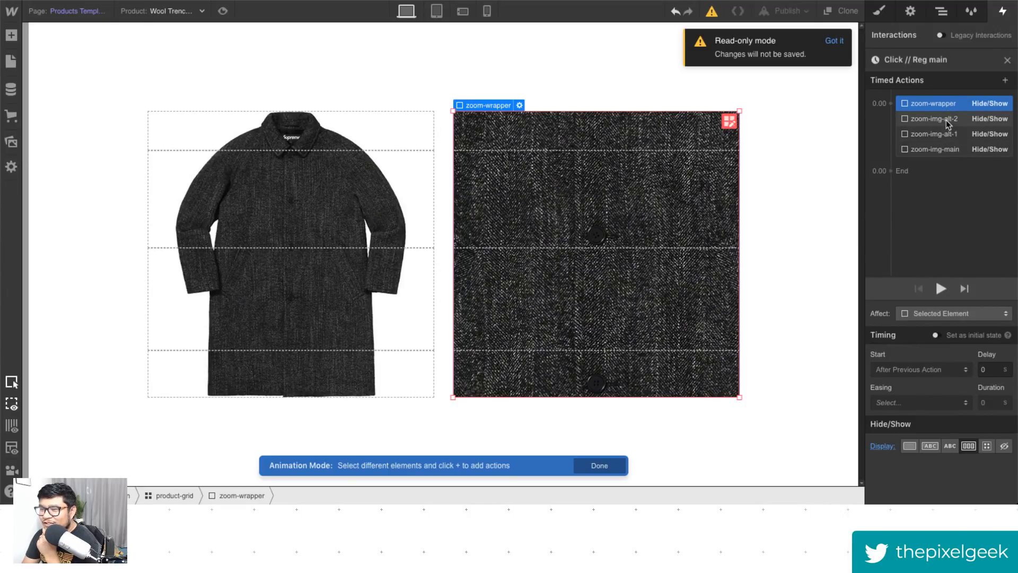
- Examine the Hide/Show actions for zoom-wrapper, zoom-img-alt-2, zoom-img-alt-1 and zoom-img-main in that animation
left_click(947, 121)
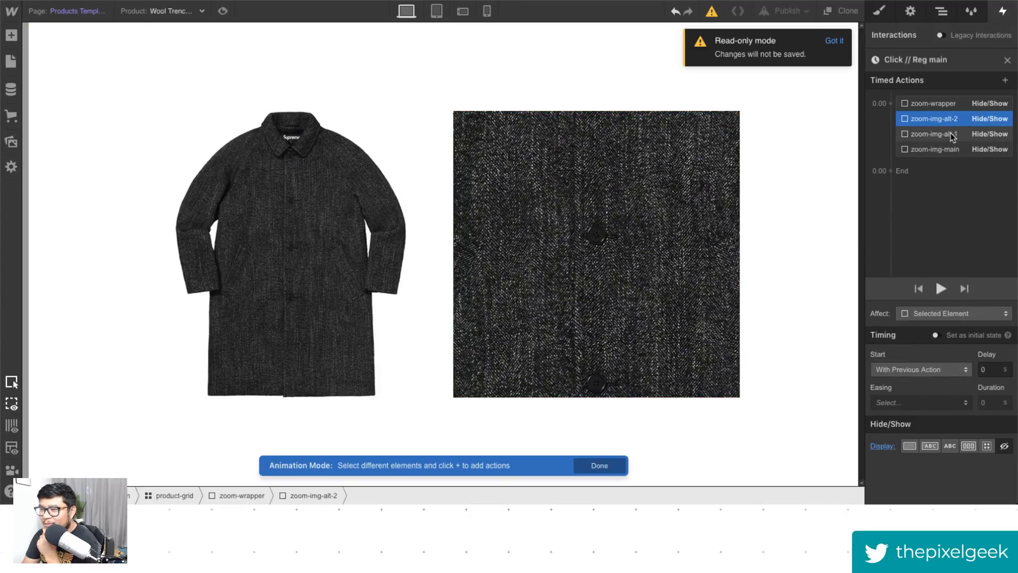
left_click(949, 106)
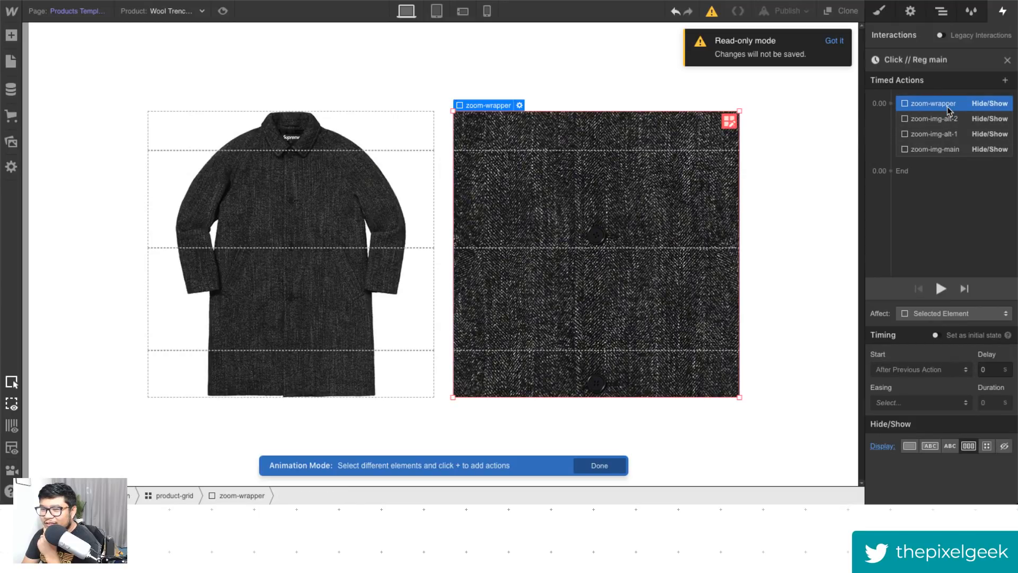
left_click(947, 121)
left_click(945, 135)
left_click(943, 151)
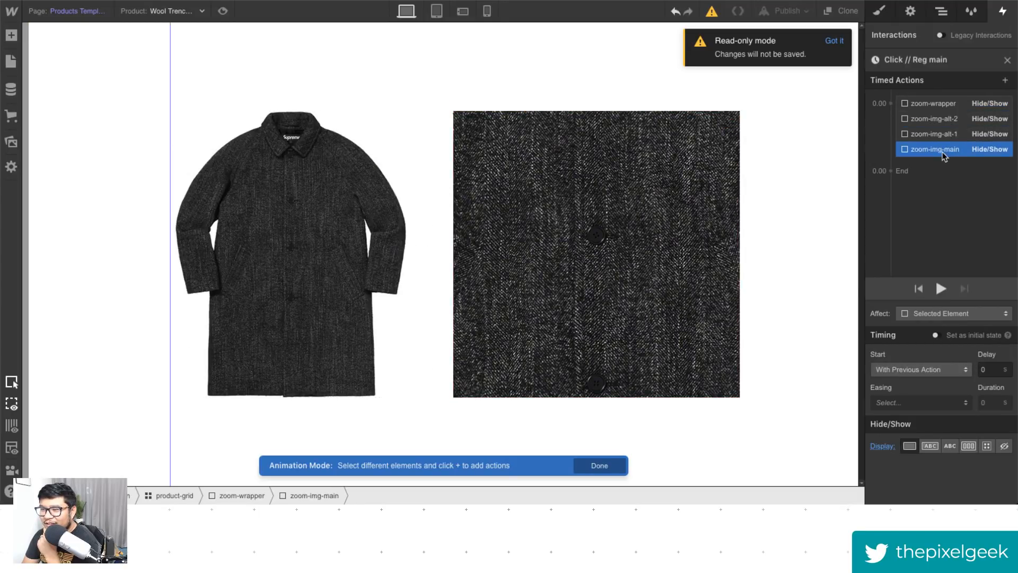
left_click(943, 131)
left_click(943, 122)
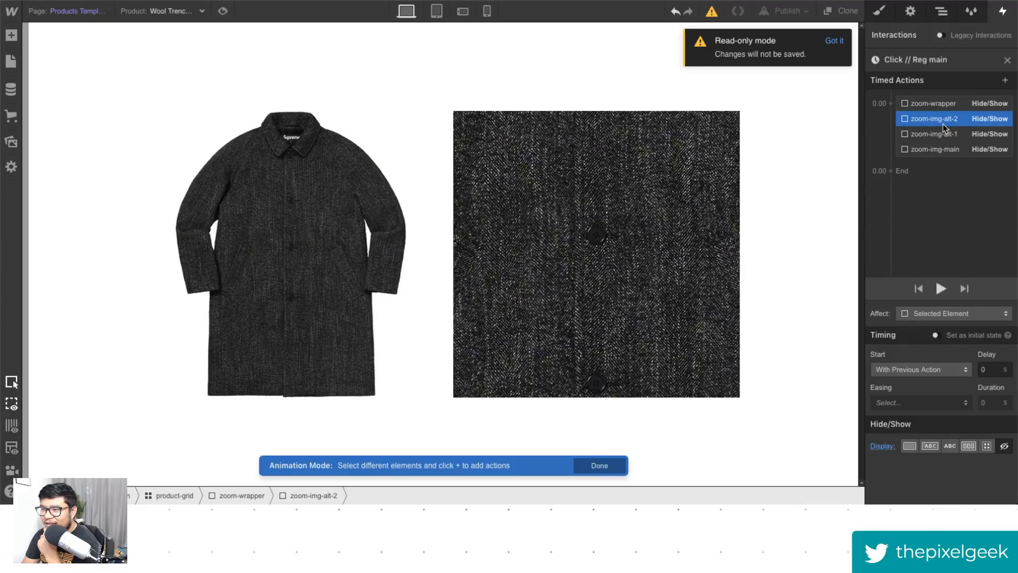
left_click(943, 152)
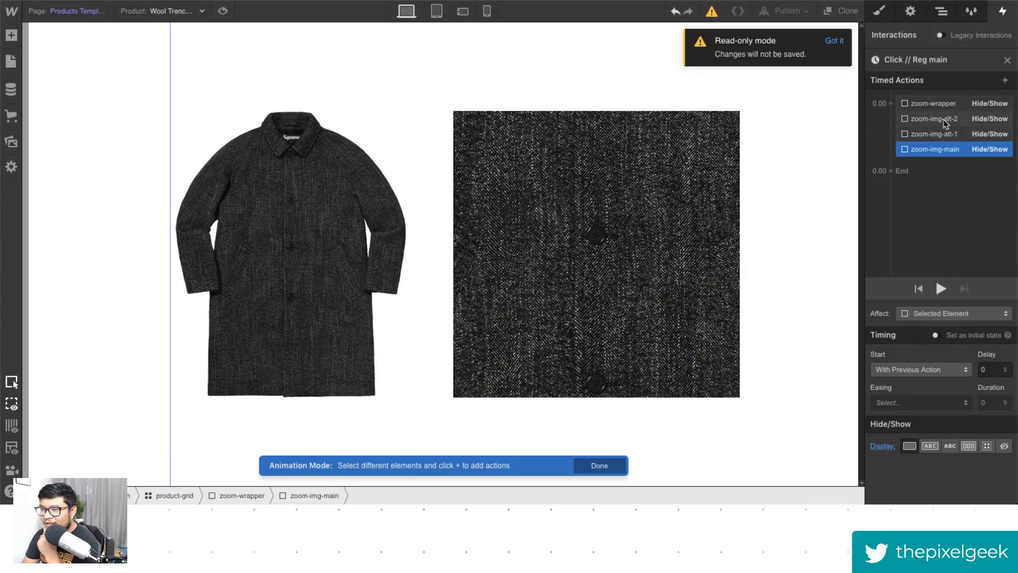
left_click(943, 105)
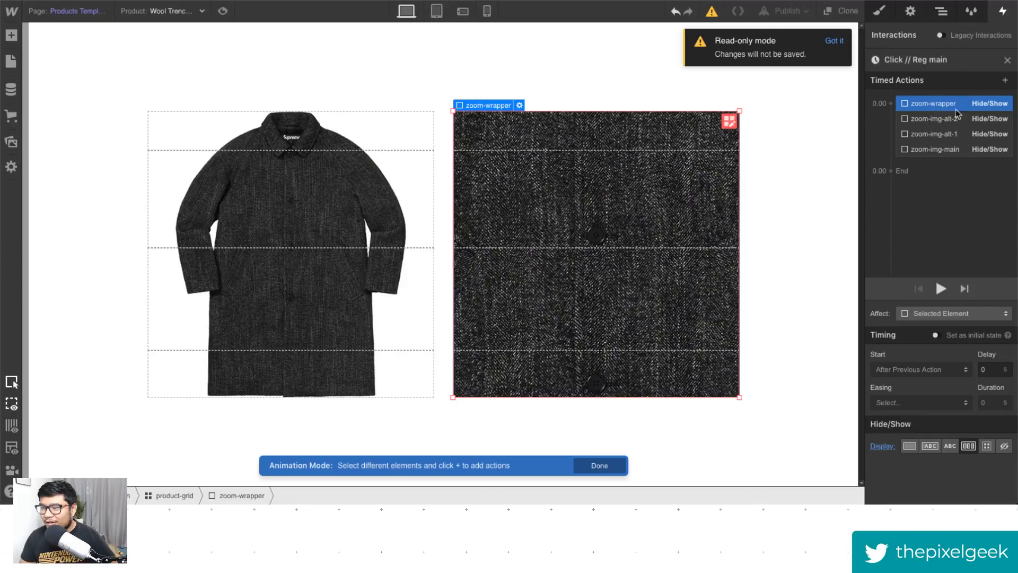
- Open the Mouse Move over Element trigger's Mouse Hover // Zoom main animation and inspect its Move actions
left_click(1007, 60)
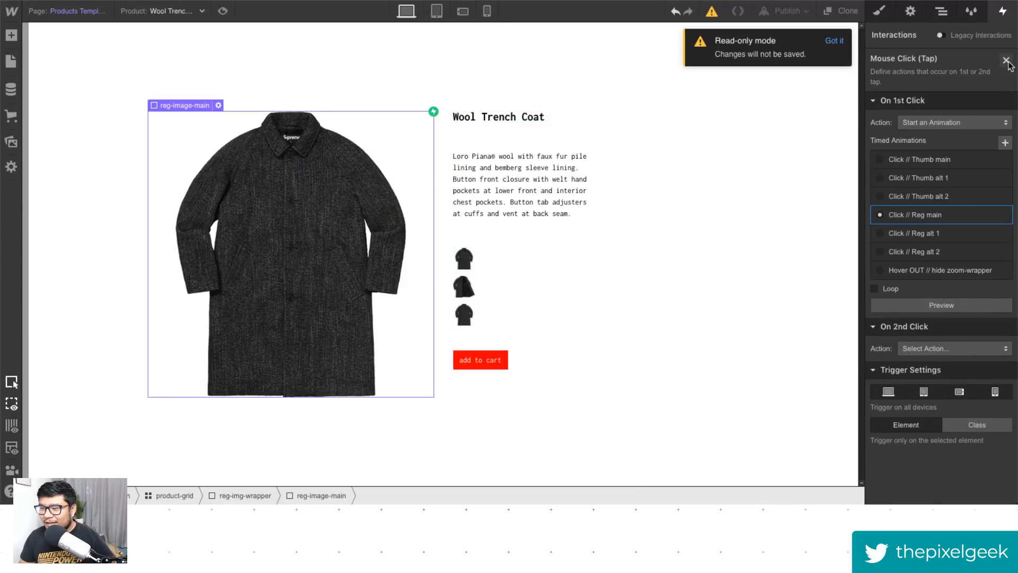
left_click(1006, 60)
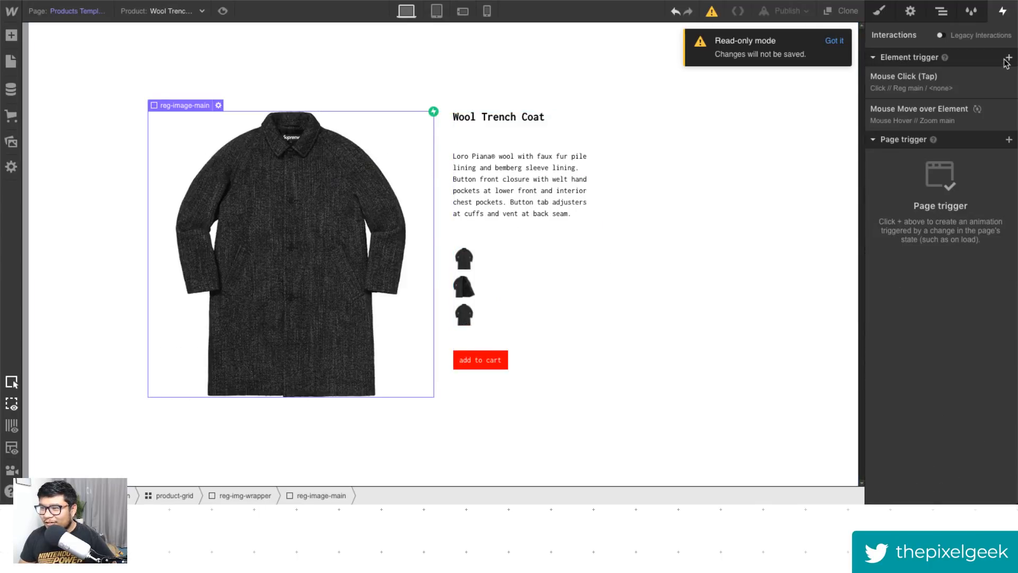
left_click(922, 121)
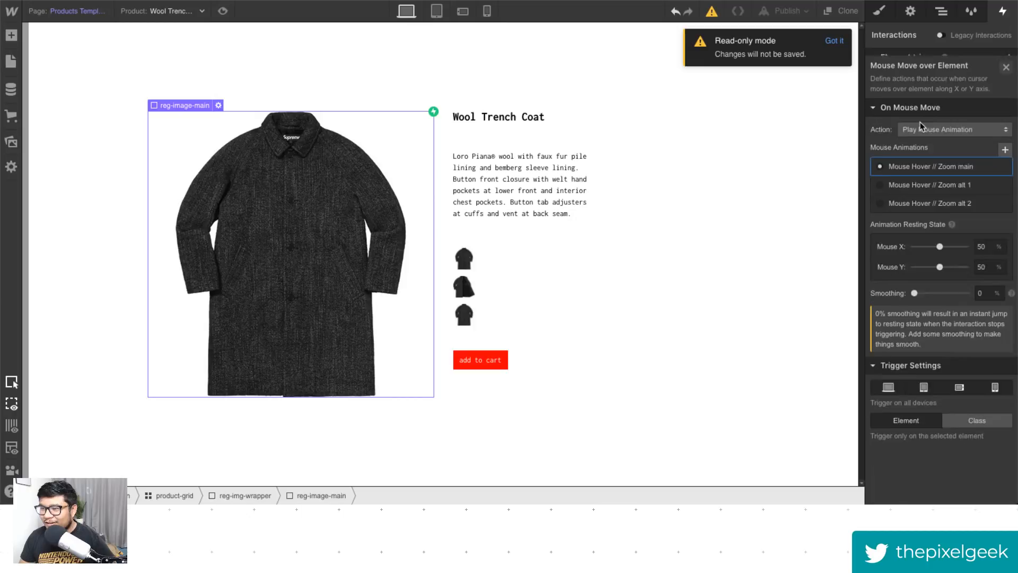
left_click(914, 160)
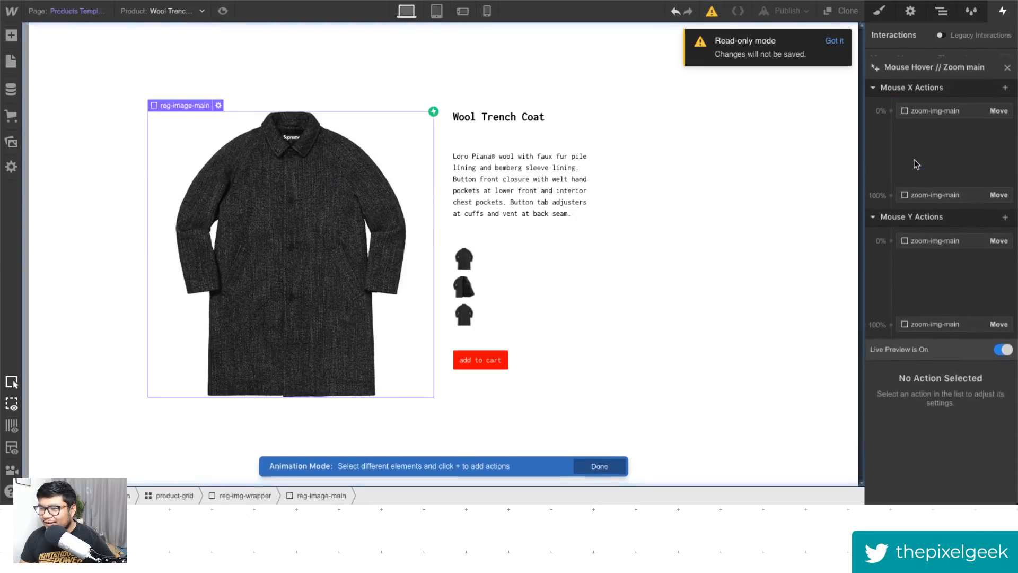
left_click(932, 104)
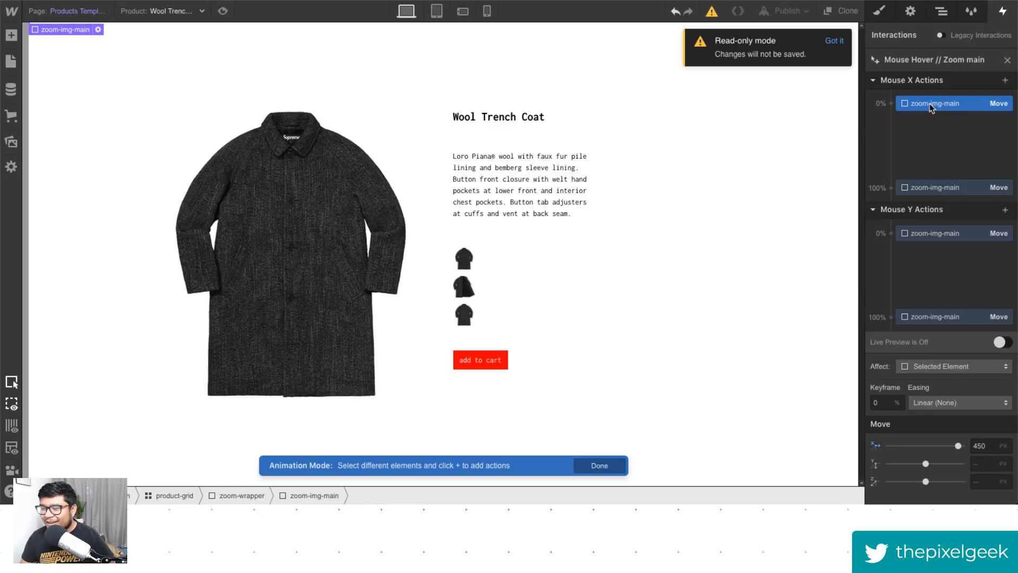
left_click(893, 137)
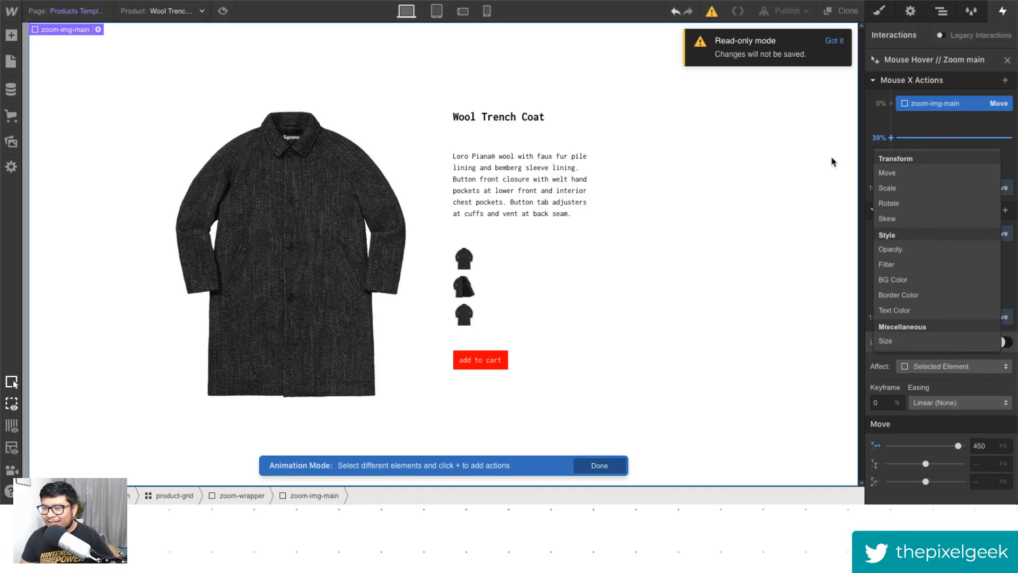
left_click(974, 79)
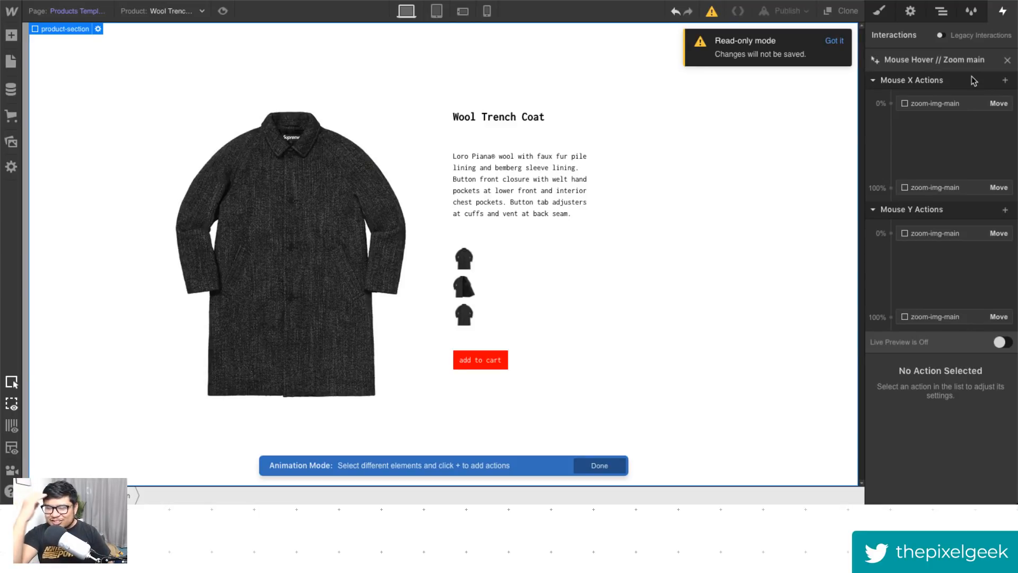
- Inspect the zoom-img-main Move actions at 0% and 100%, and reopen the Mouse Hover // Zoom main animation
left_click(944, 109)
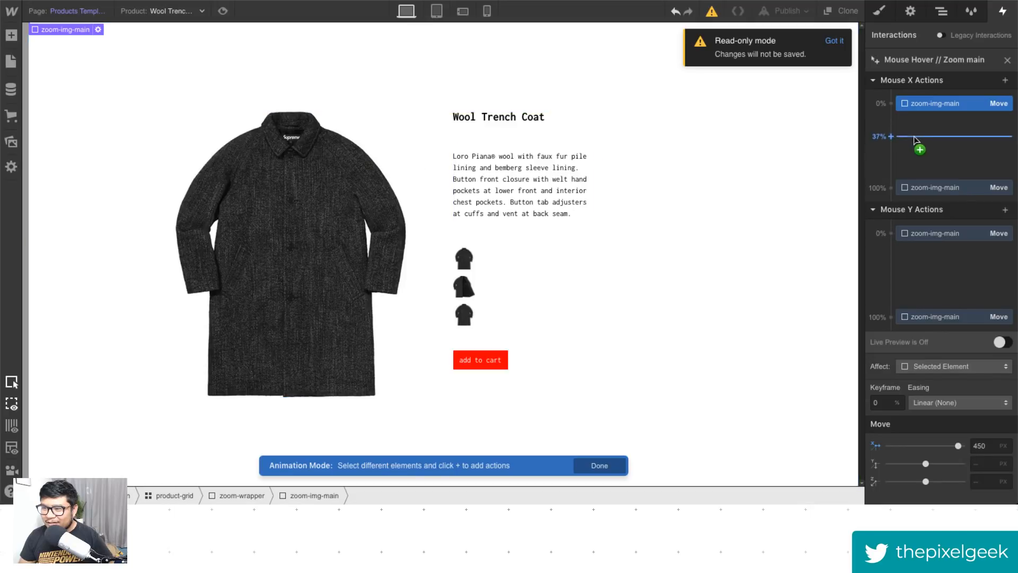
left_click(283, 179)
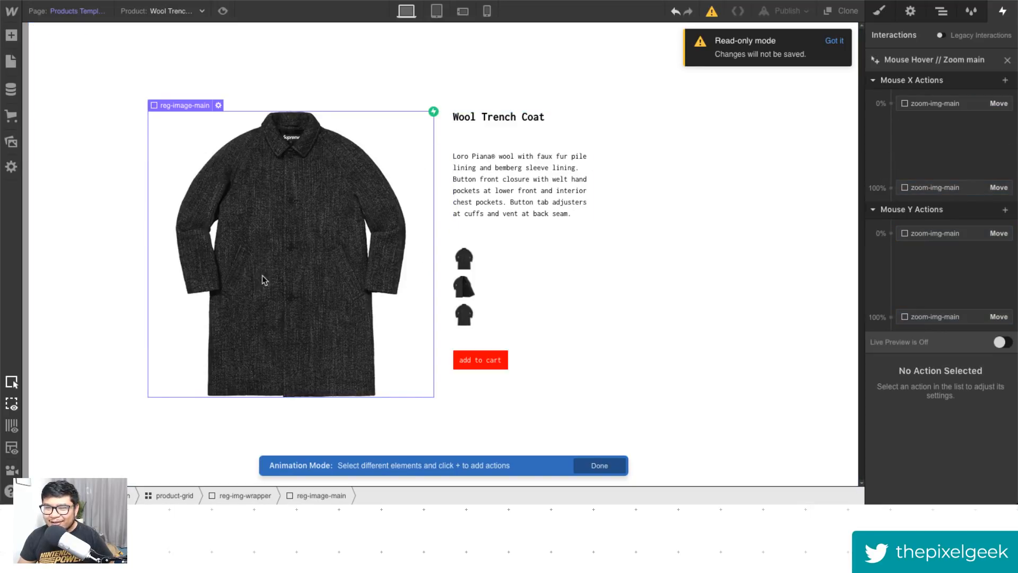
left_click(954, 106)
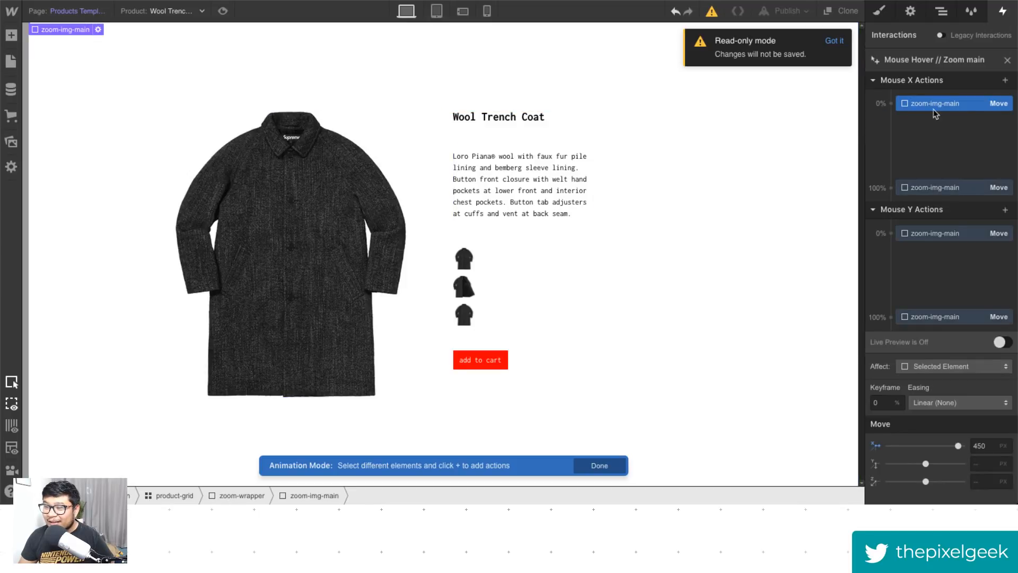
left_click(945, 189)
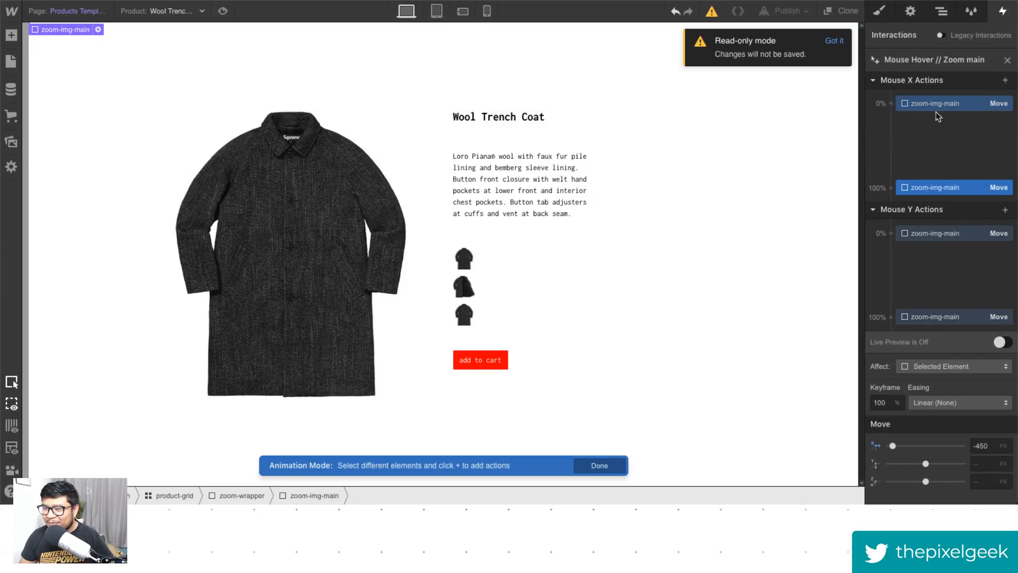
left_click(1007, 60)
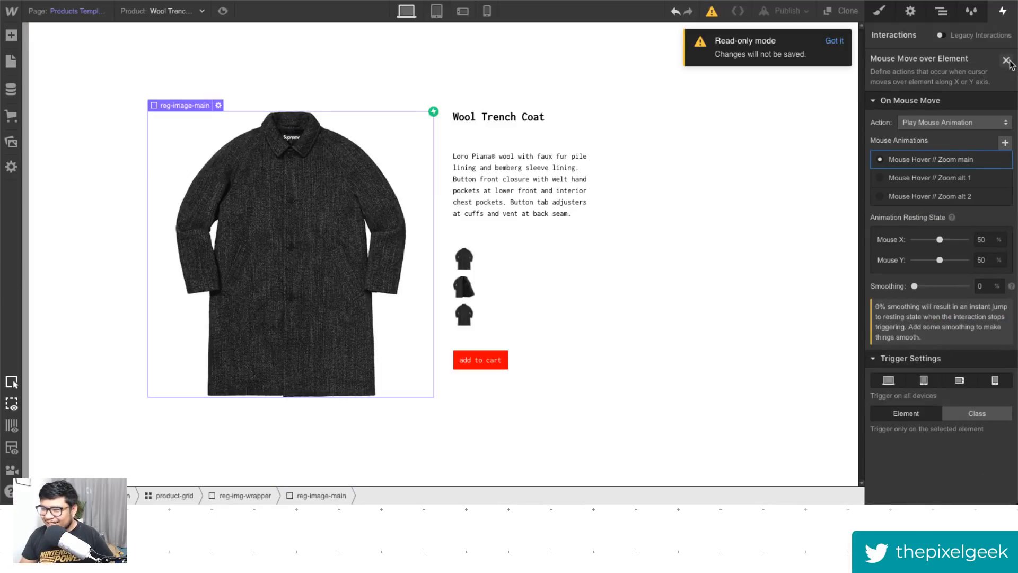
left_click(940, 159)
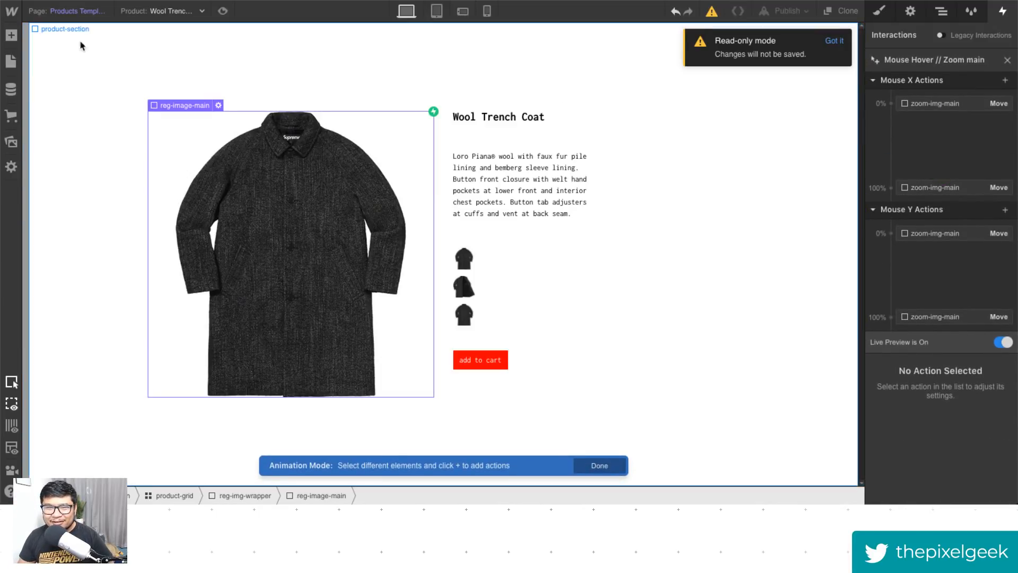
- Preview the page to test the hover zoom on the coat image, and close the Zoom main animation
left_click(223, 11)
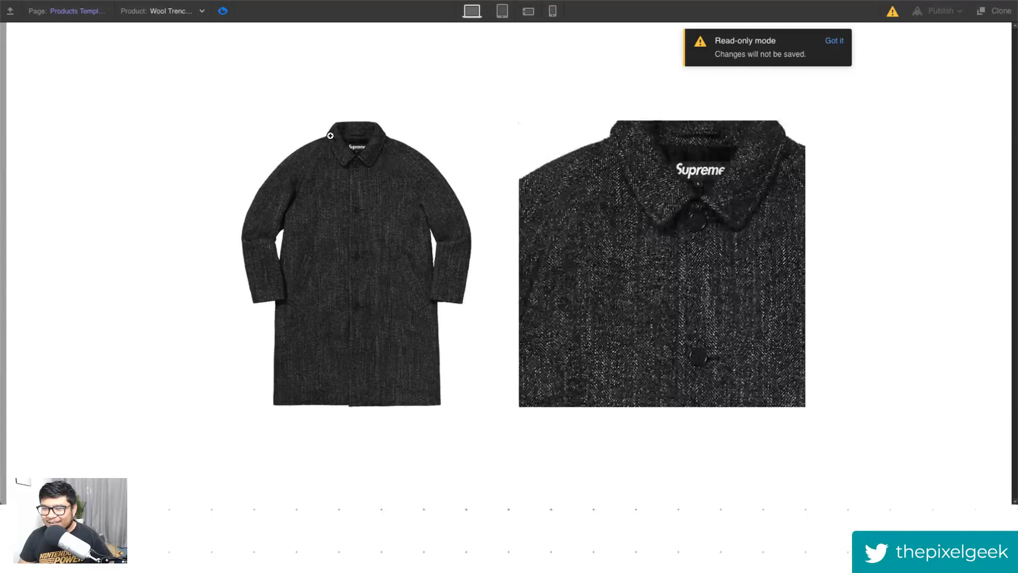
left_click(223, 10)
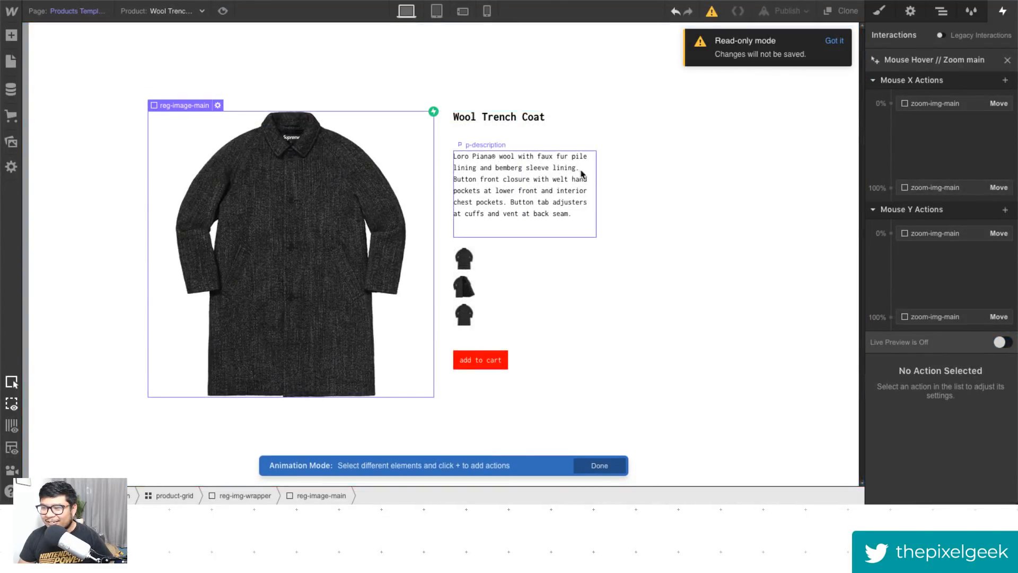
left_click(958, 112)
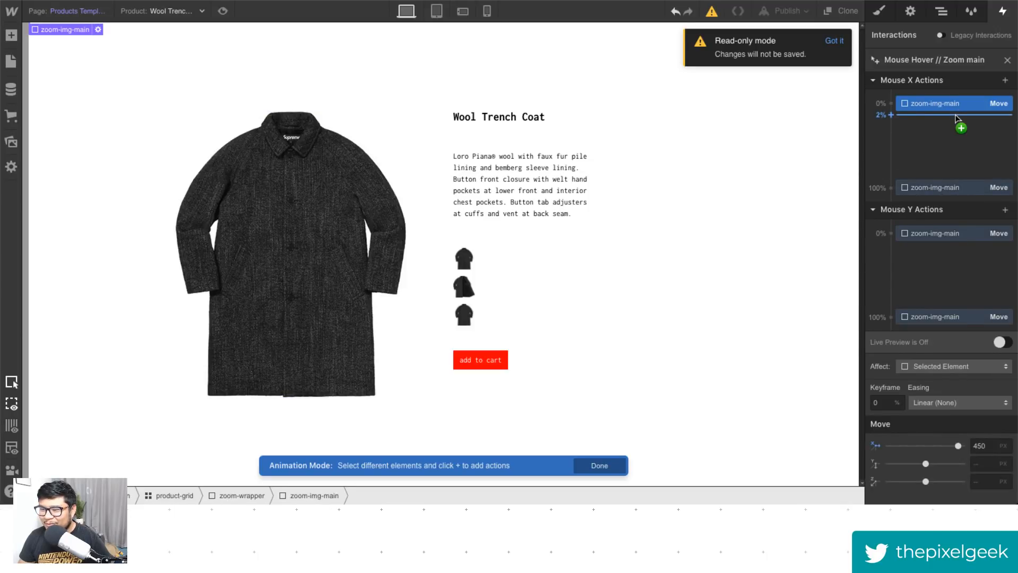
left_click(1007, 60)
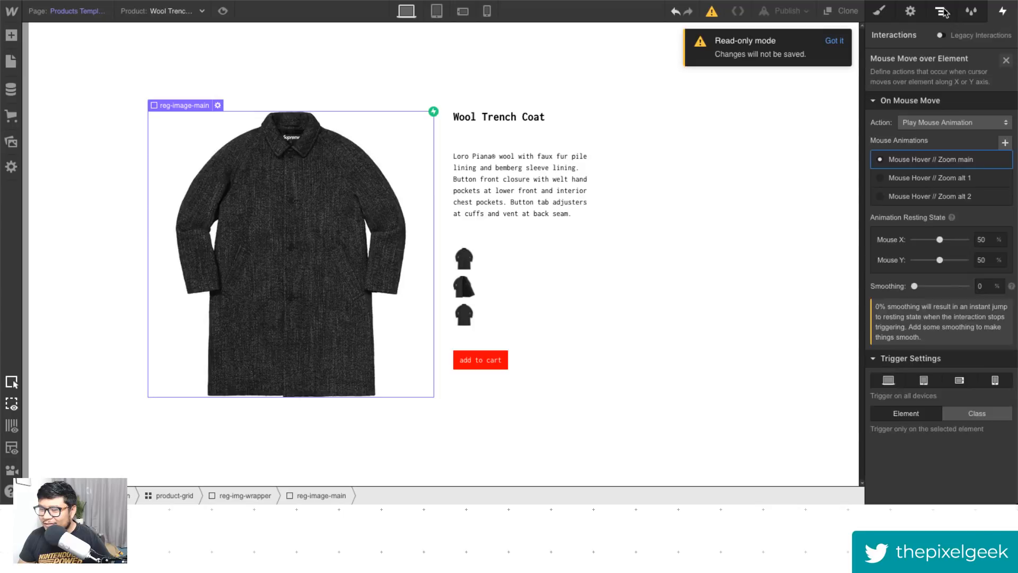
- Locate zoom-img-main inside zoom-wrapper in the page's element tree and open its style settings
left_click(942, 11)
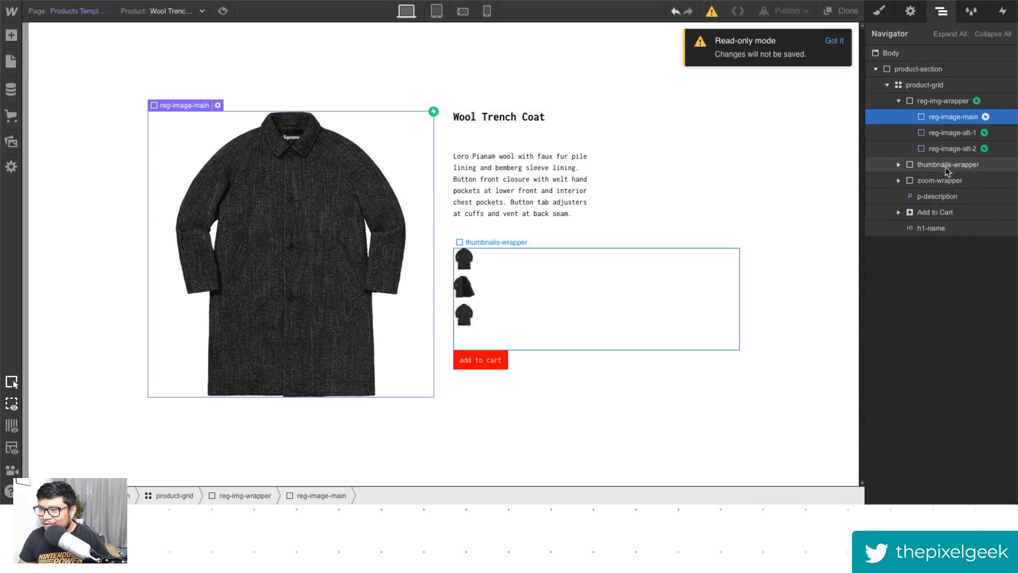
left_click(939, 181)
left_click(898, 181)
left_click(949, 197)
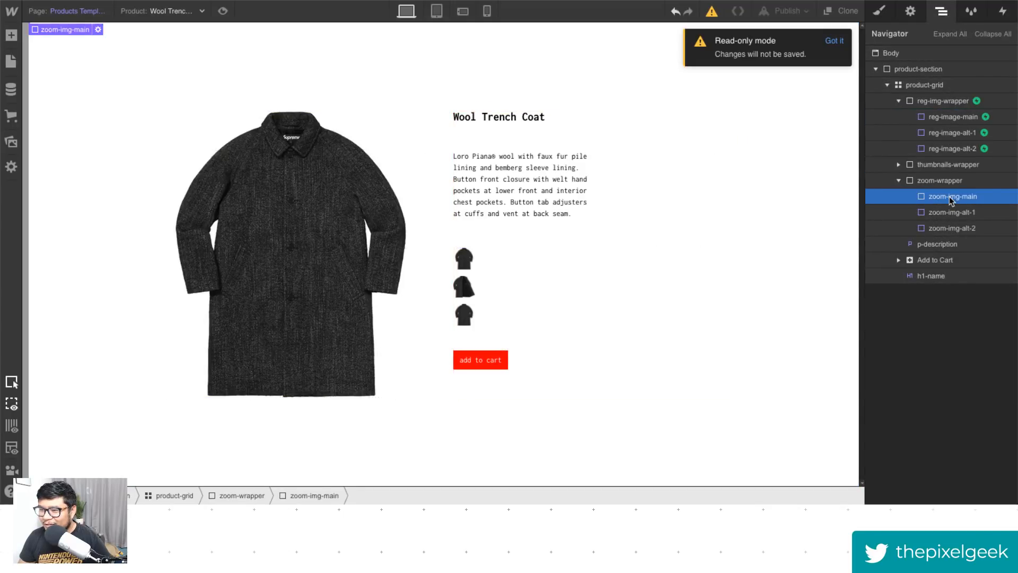
key("s")
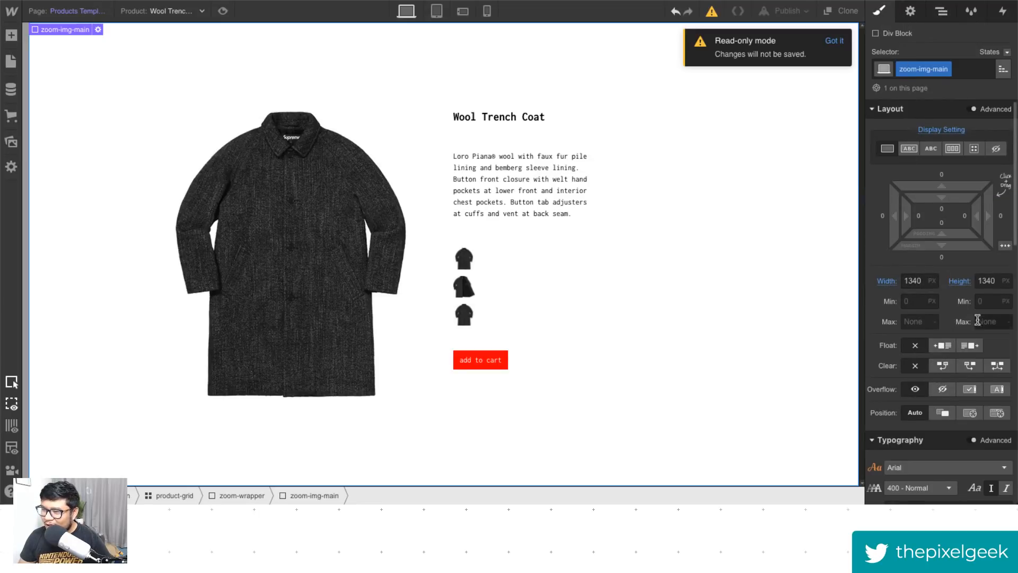
- Review zoom-img-main's style properties and element settings, including its dynamic background image source
scroll(975, 326, "down", 10)
scroll(976, 327, "down", 5)
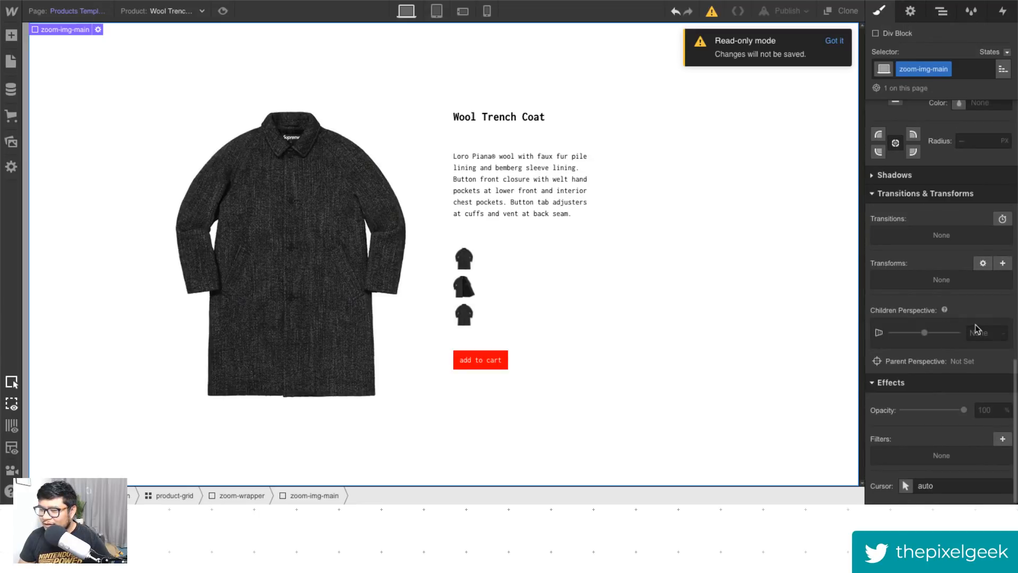
scroll(975, 324, "up", 15)
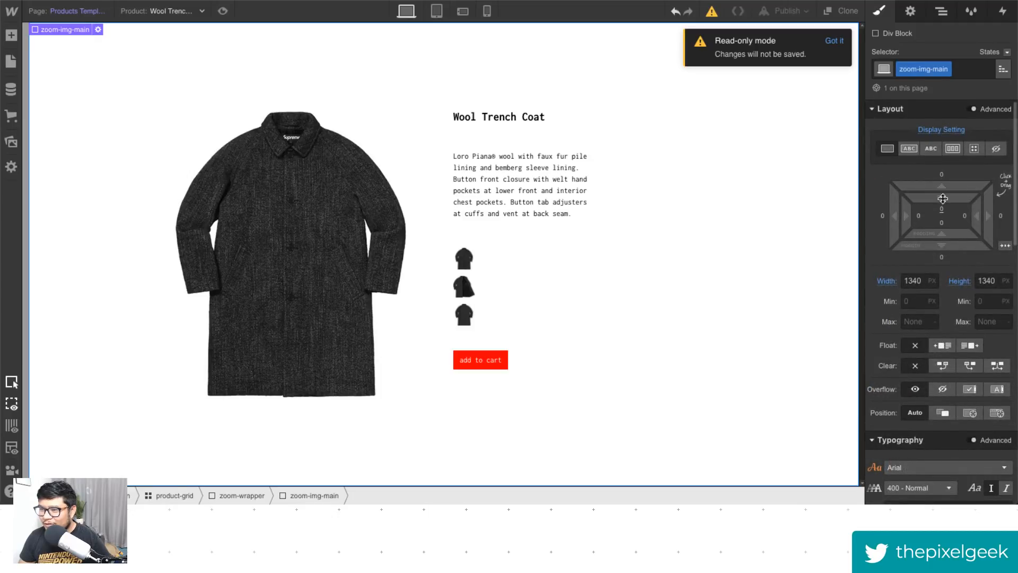
left_click(910, 11)
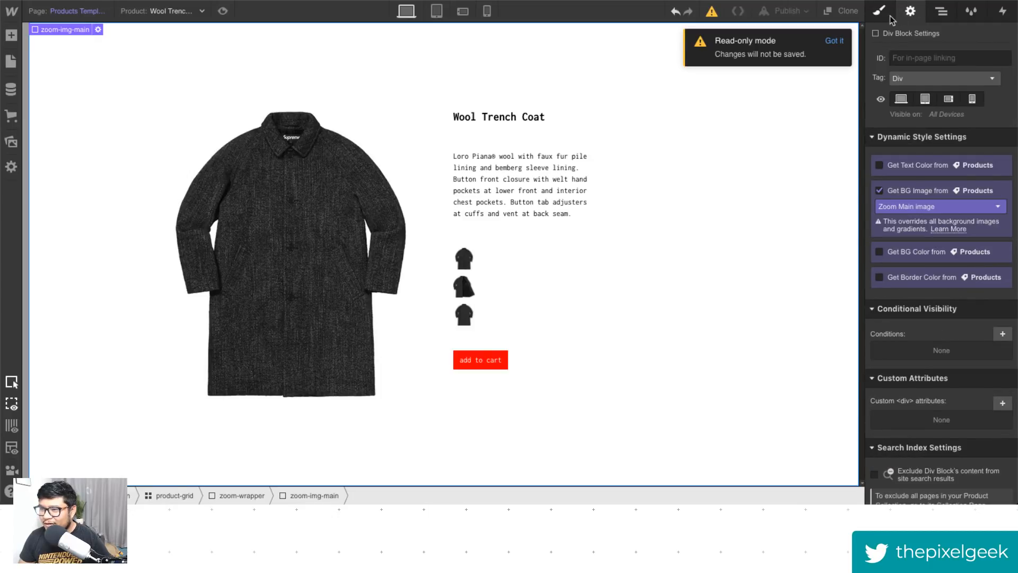
left_click(891, 19)
- Select zoom-wrapper in the element tree and view its style settings
left_click(942, 13)
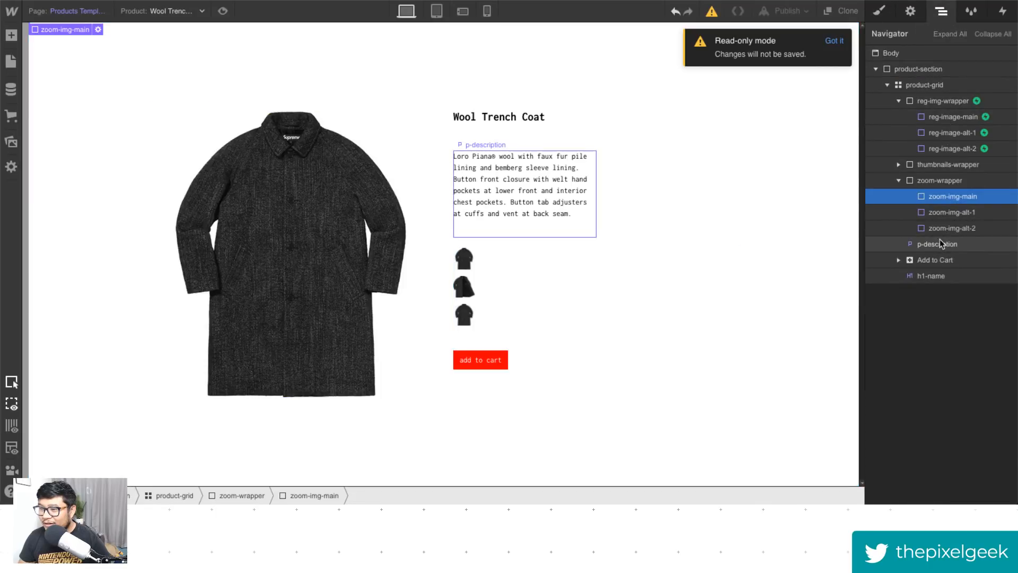
left_click(946, 182)
left_click(879, 11)
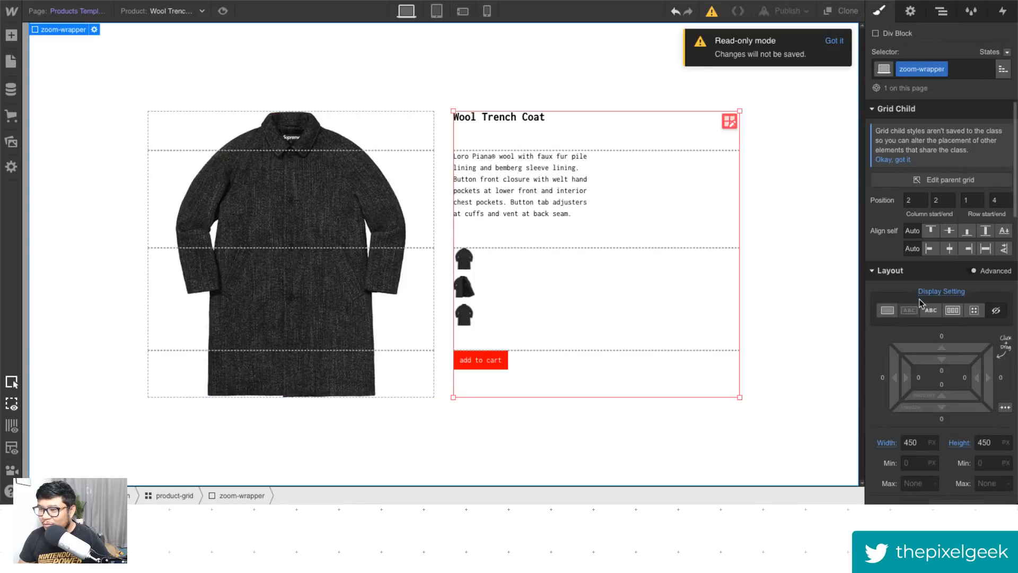
- Switch zoom-wrapper's display to block, then select zoom-img-main in the element tree and open its style settings
left_click(887, 311)
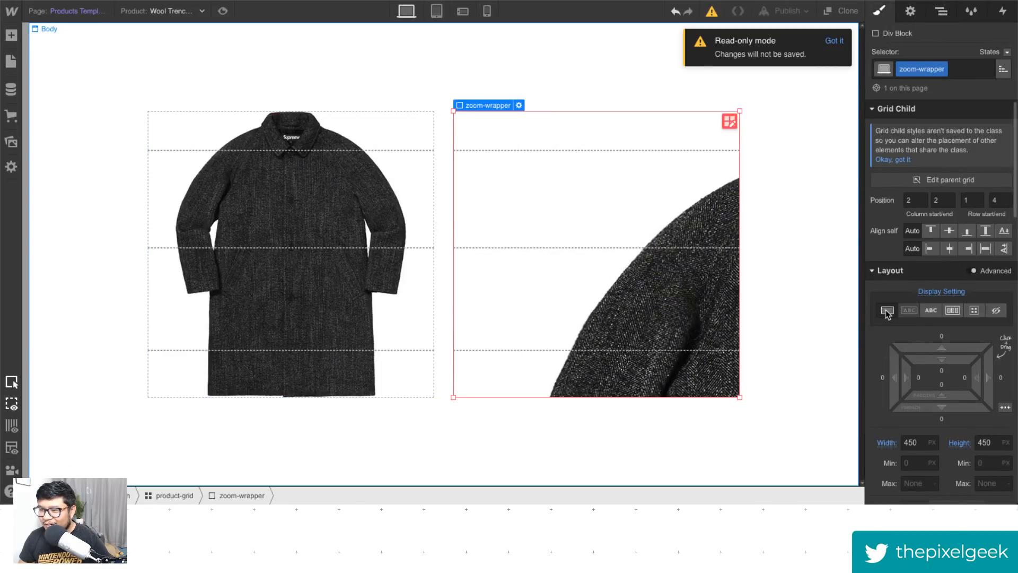
left_click(933, 14)
left_click(952, 198)
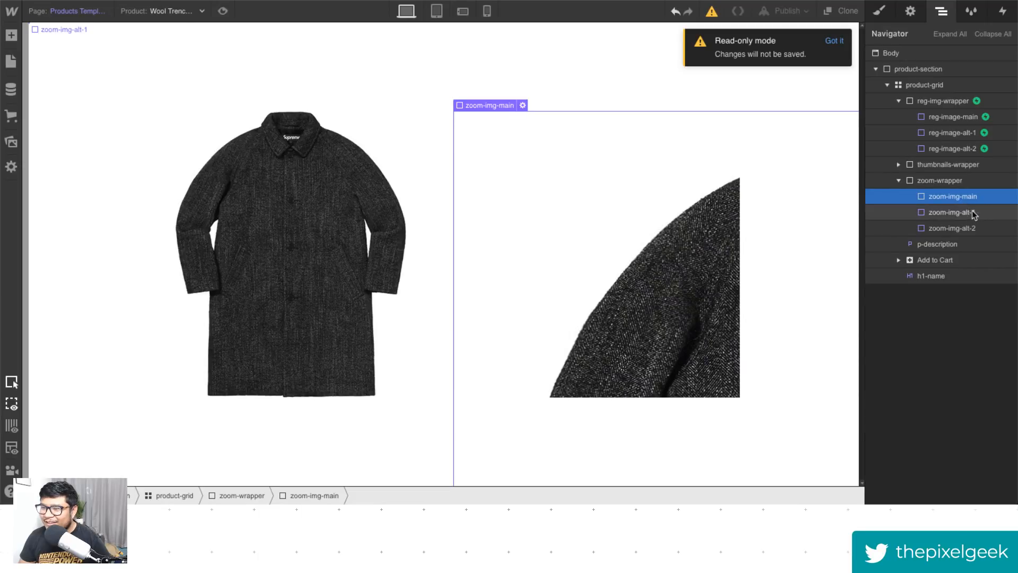
left_click(879, 16)
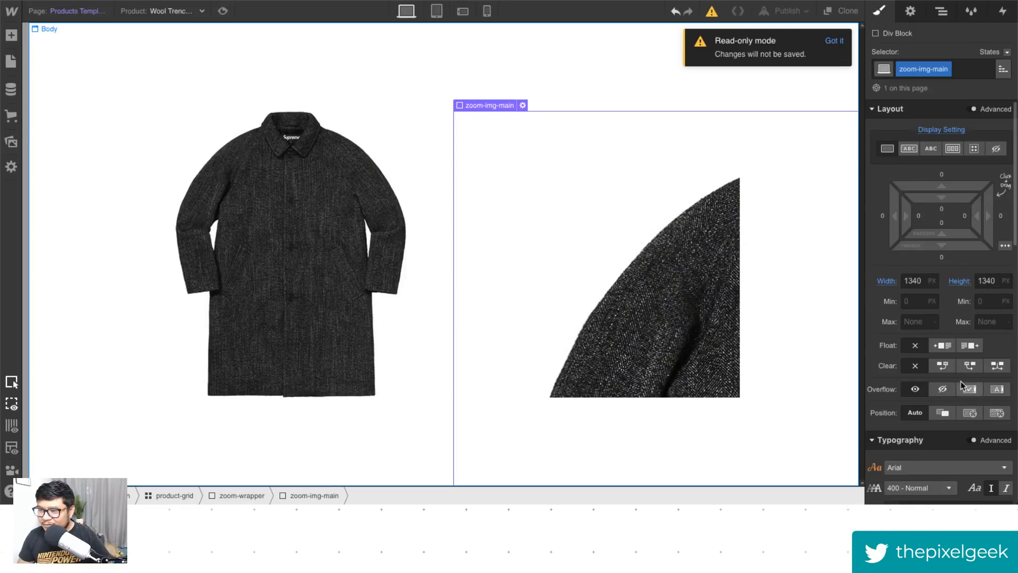
- Experiment with adding a transform to zoom-img-main's style and preview the result
scroll(963, 378, "down", 10)
scroll(963, 377, "down", 3)
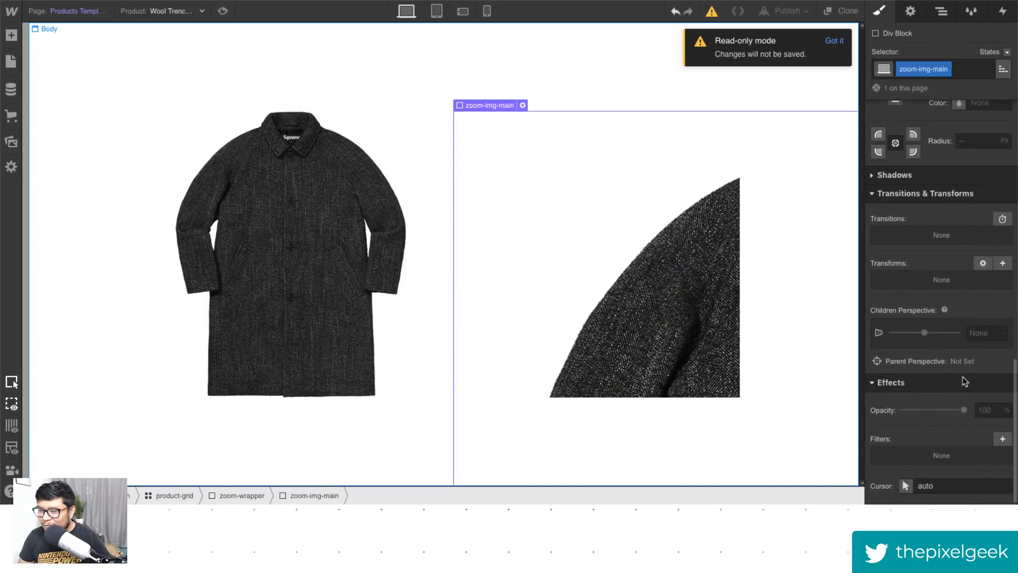
left_click(1003, 263)
left_click_drag(929, 358, 974, 355)
left_click(952, 259)
left_click(892, 264)
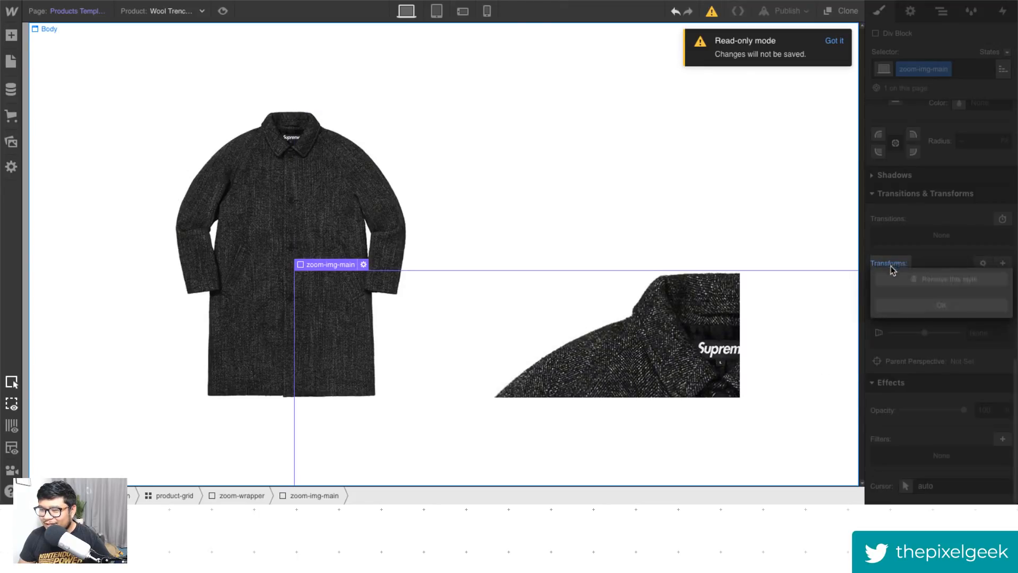
left_click(897, 279)
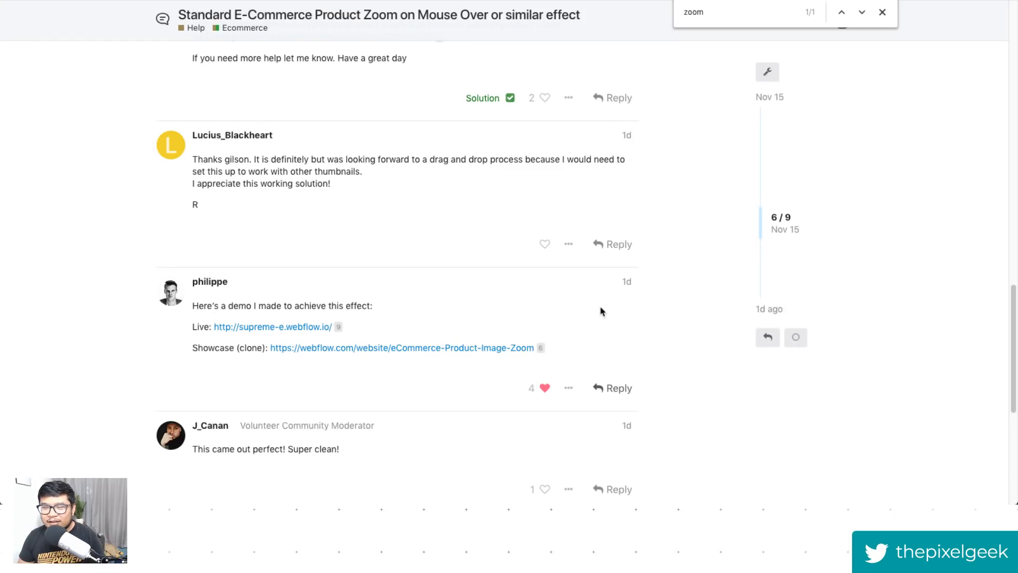
- Open the eCommerce-Product-Image-Zoom showcase link from the demo post in the forum thread
left_click(633, 281)
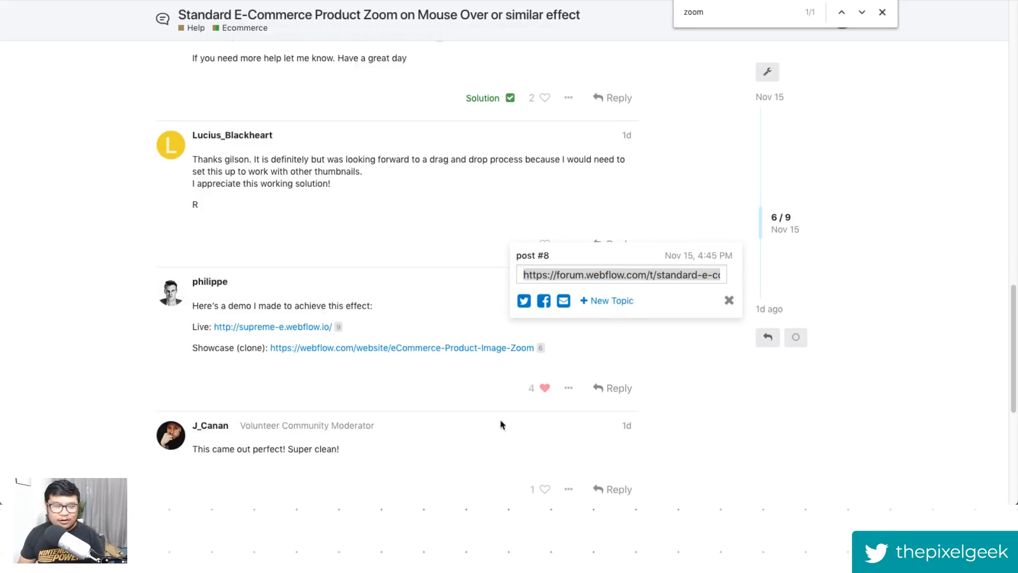
left_click(888, 264)
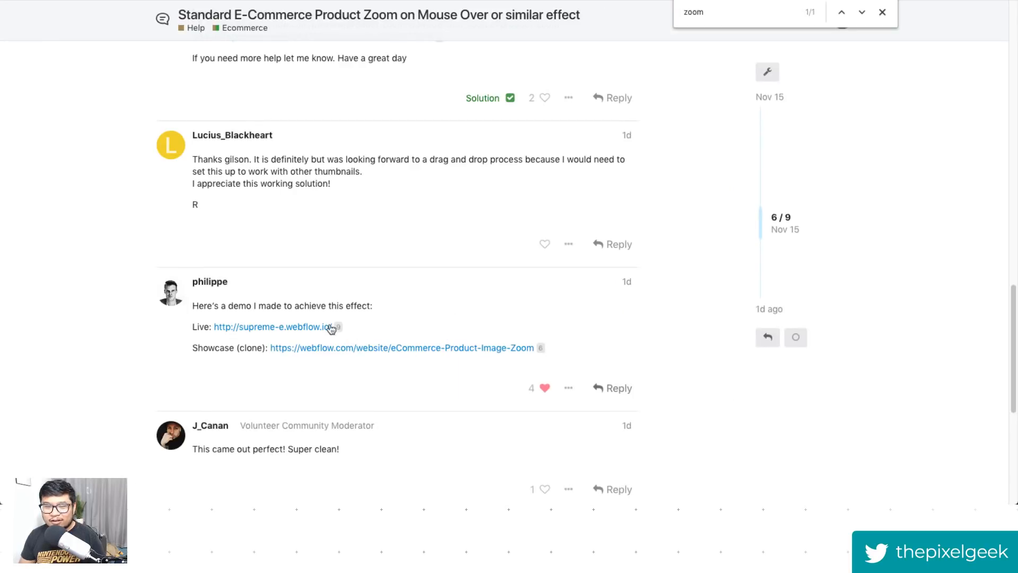
left_click(490, 347)
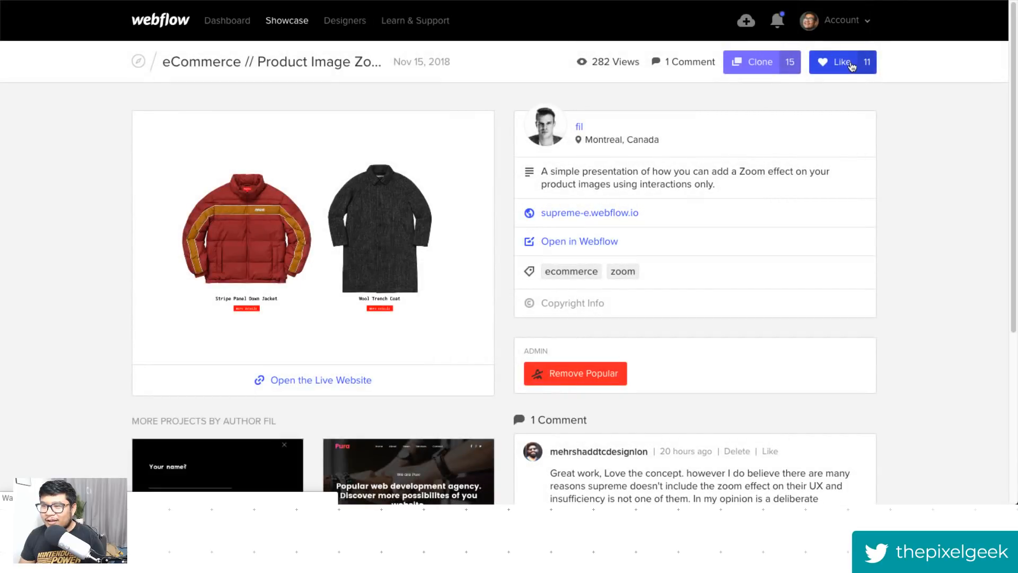
- Like the showcase project and post the comment "i really like this!!! VERY CLEVER!!! :D"
left_click(847, 68)
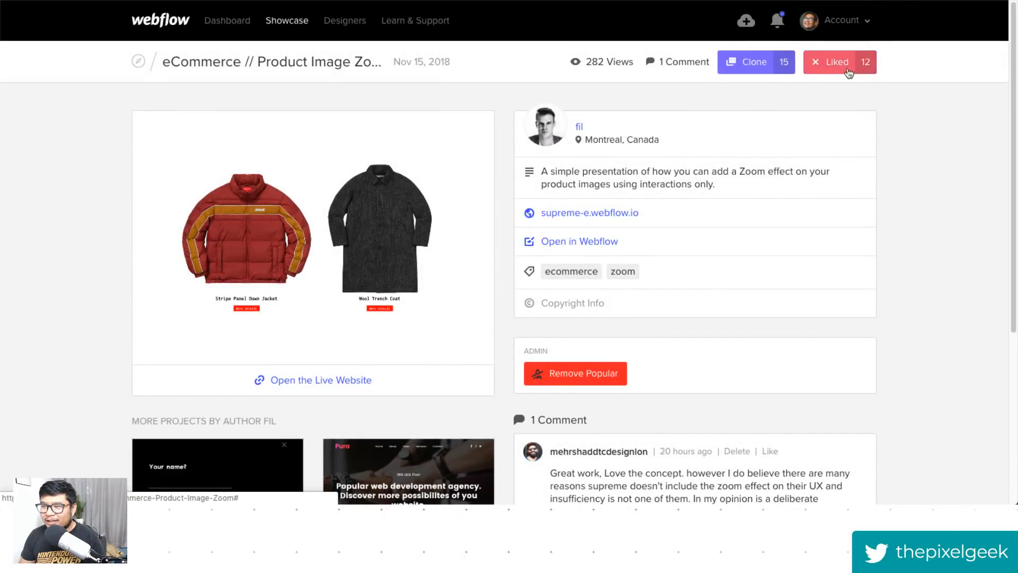
scroll(934, 248, "down", 5)
left_click(682, 359)
type("i")
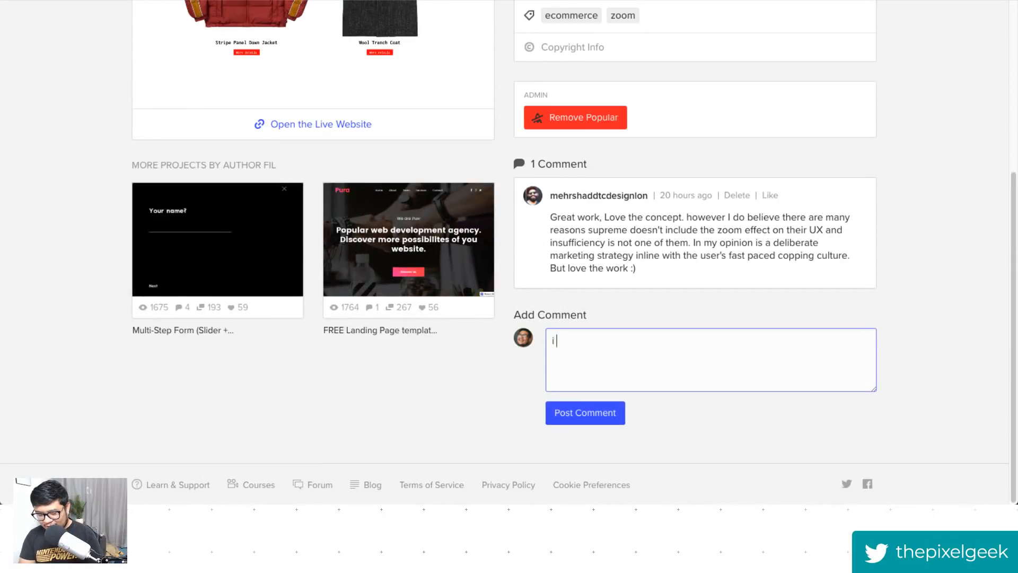
type(" really lik")
key("ctrl+a")
type("i re")
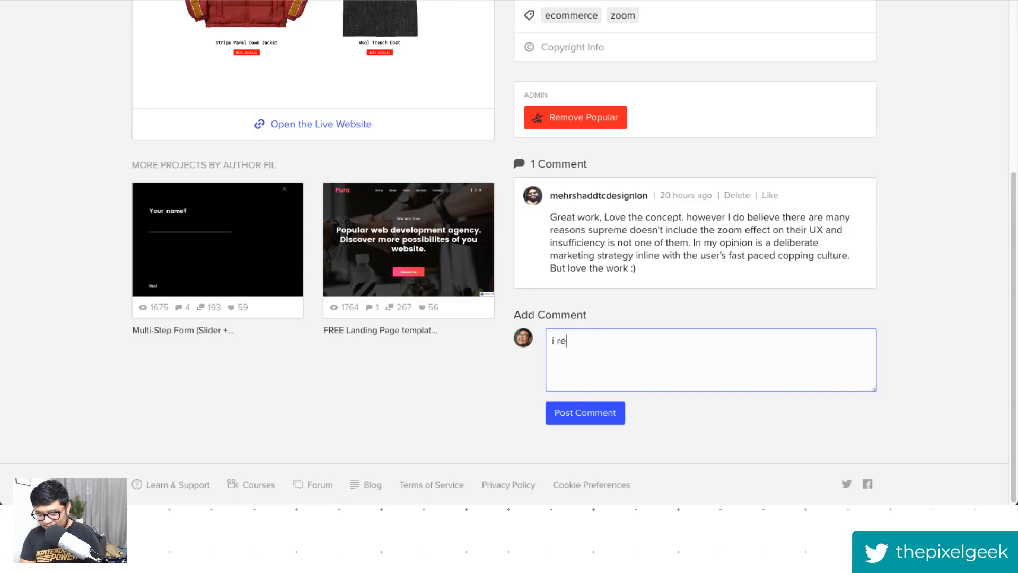
type("ally like this!!! ")
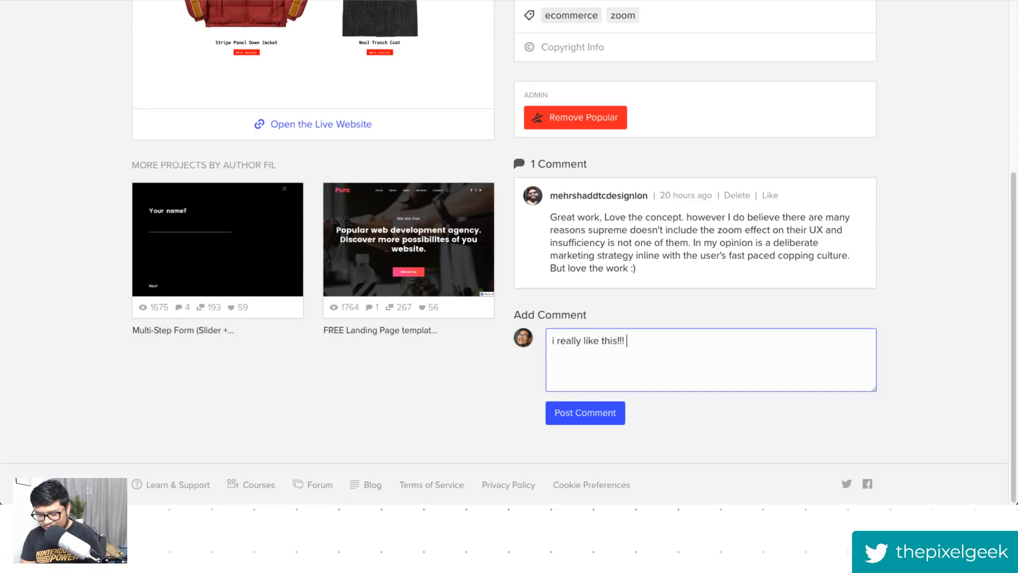
type("VERY CLEVER!")
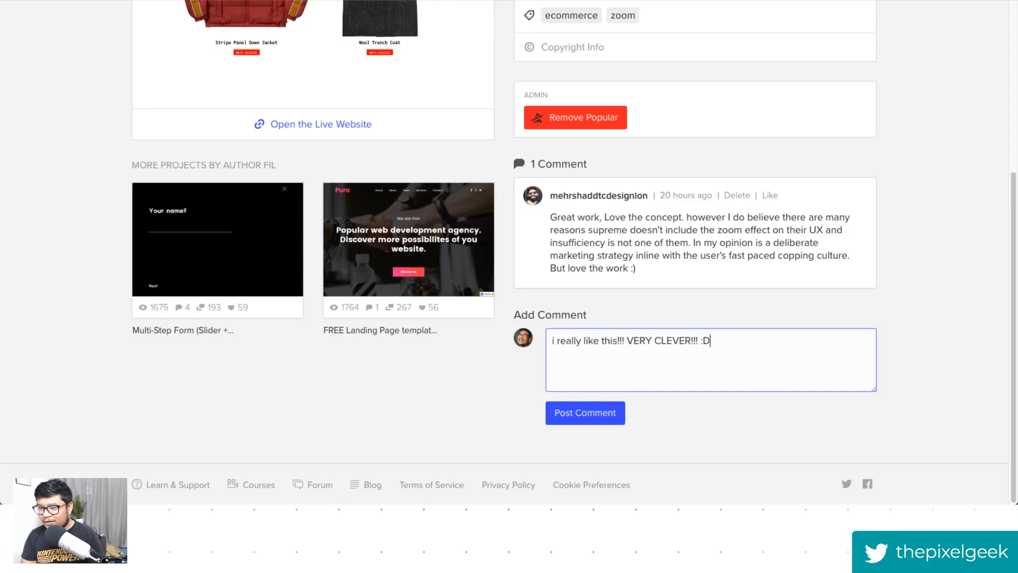
type("!! :D")
left_click(604, 419)
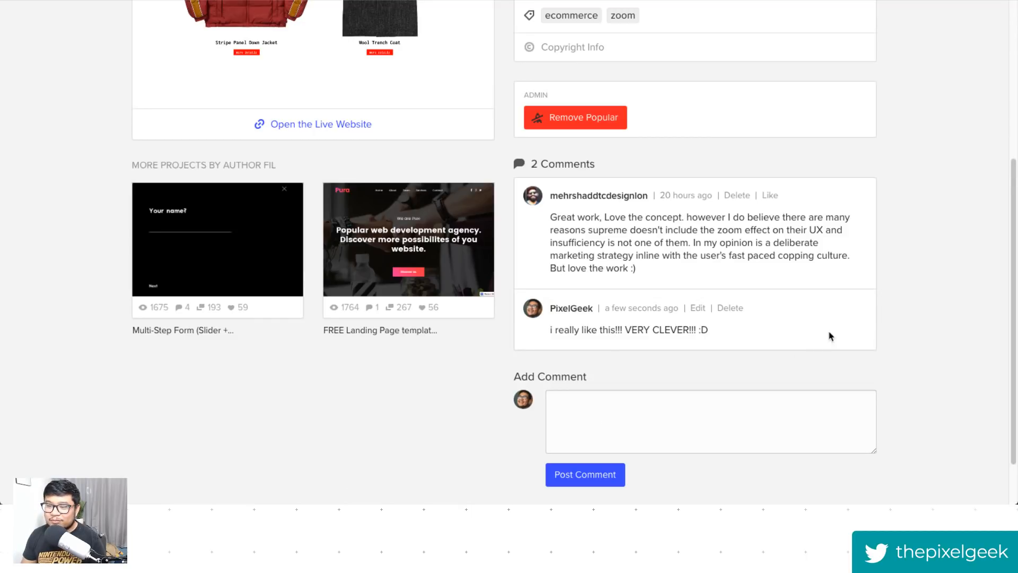
- Return to the forum thread tab
scroll(907, 212, "up", 5)
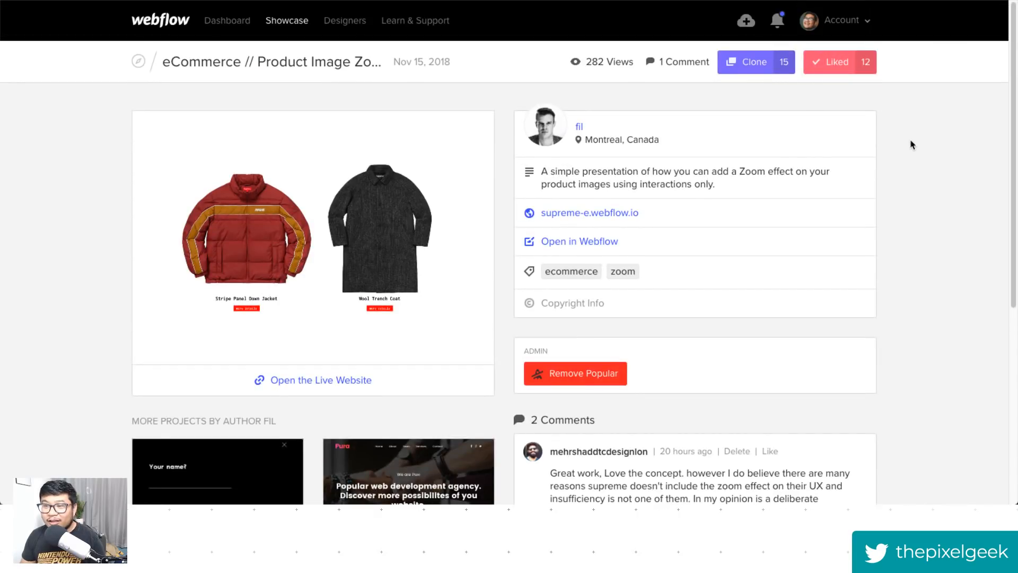
key("ctrl+shift+Tab")
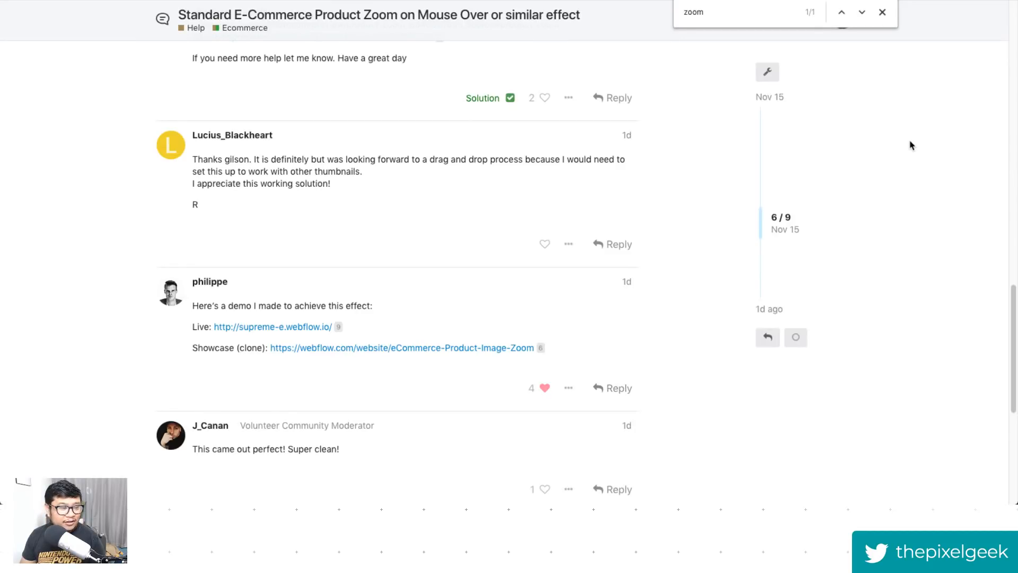
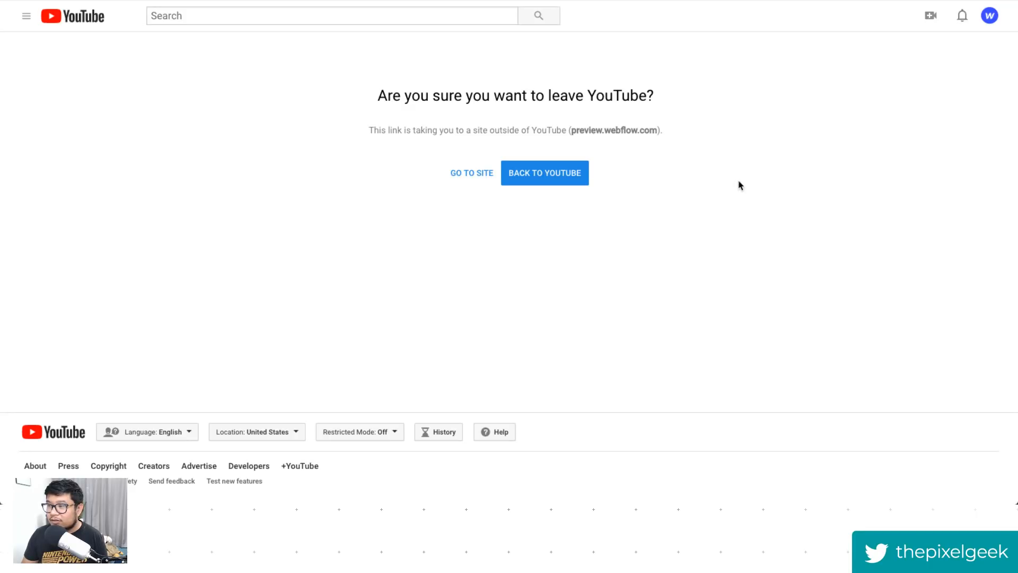
- Open the preview.webflow.com link to the Scenic City Media project and dismiss the read-only mode notice
left_click(456, 173)
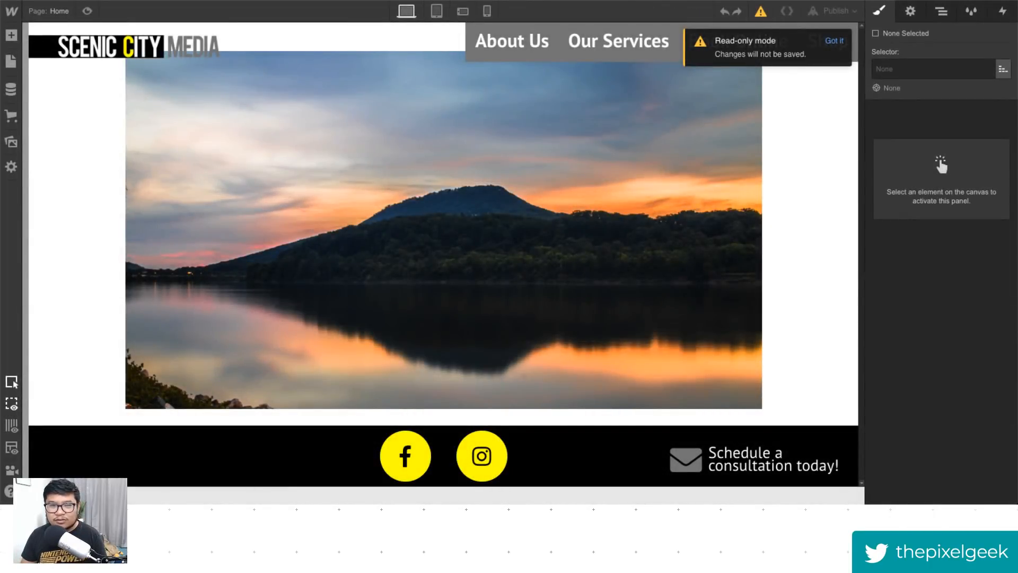
left_click(831, 42)
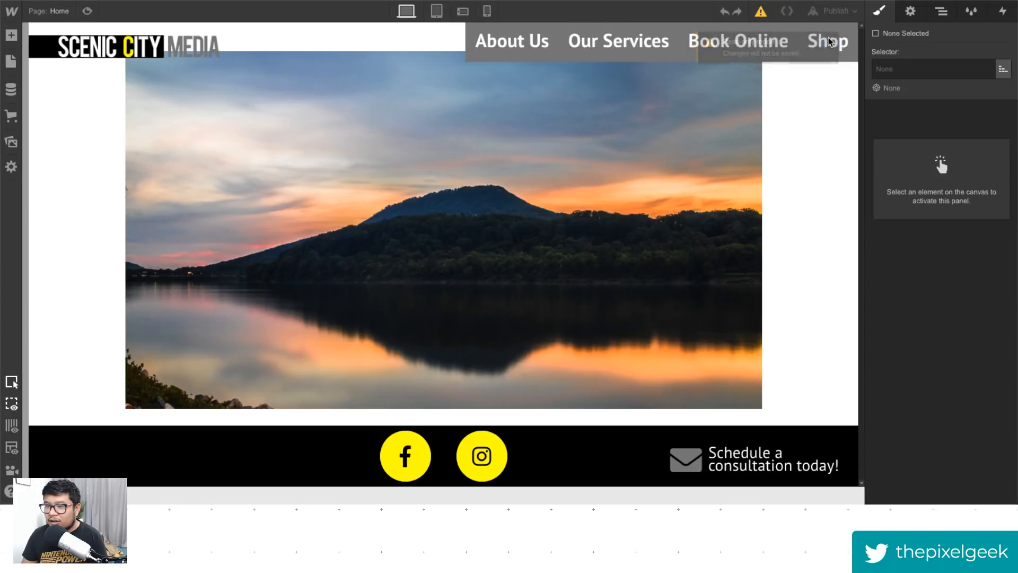
- Preview the home page and switch between the desktop, tablet and phone breakpoints
left_click(86, 12)
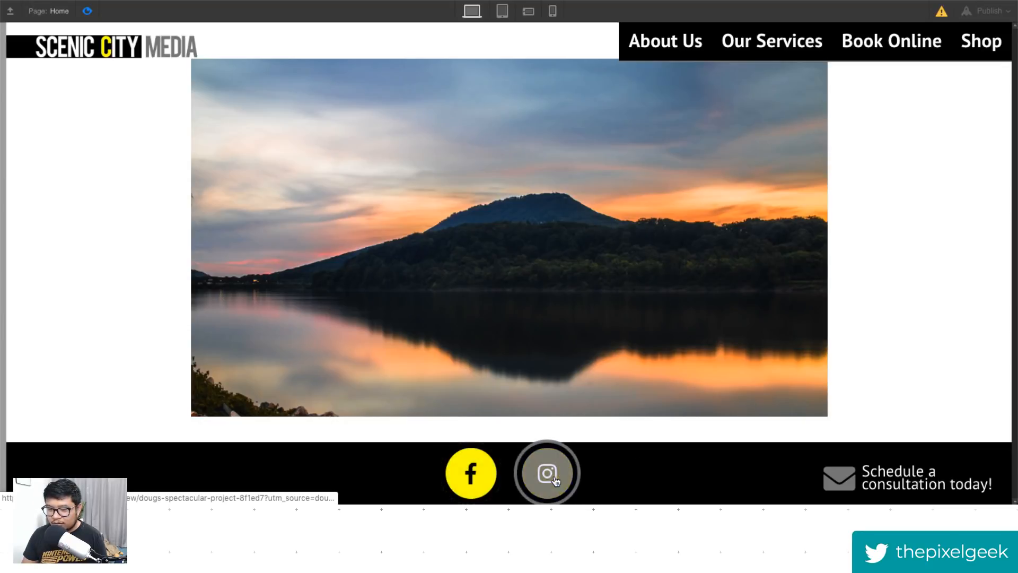
left_click(87, 11)
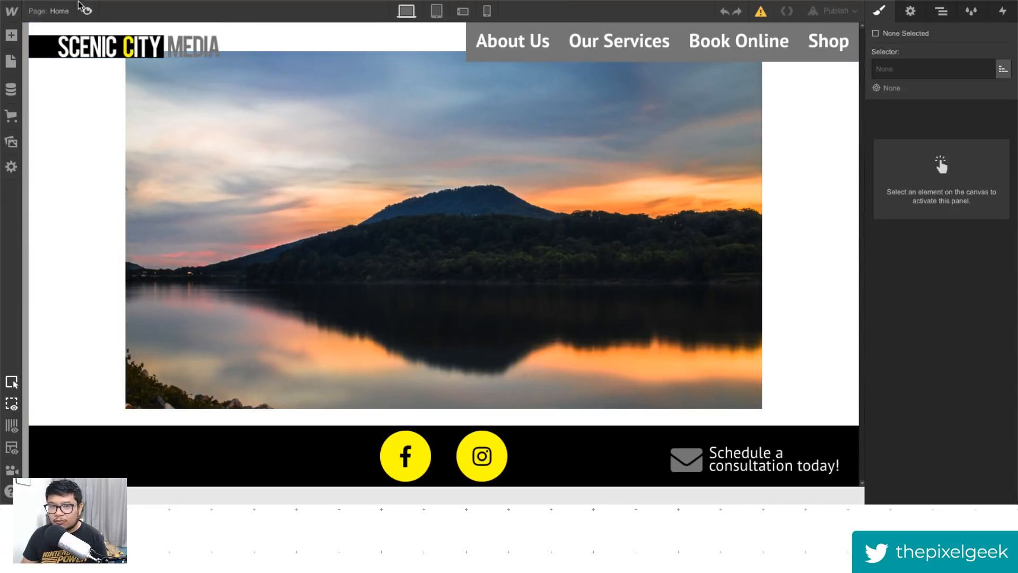
left_click(87, 11)
left_click(640, 55)
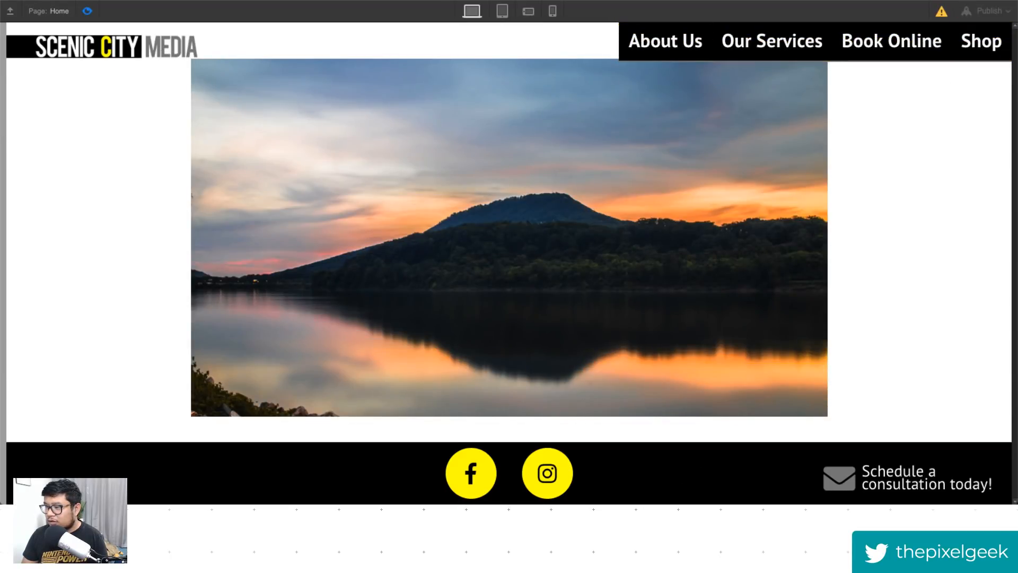
left_click(502, 12)
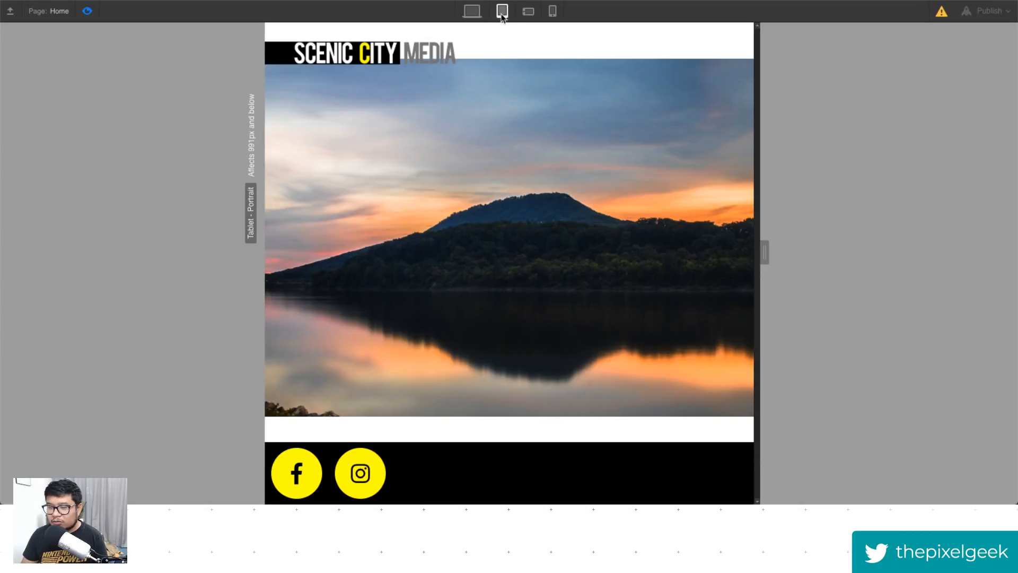
left_click(528, 12)
left_click(553, 12)
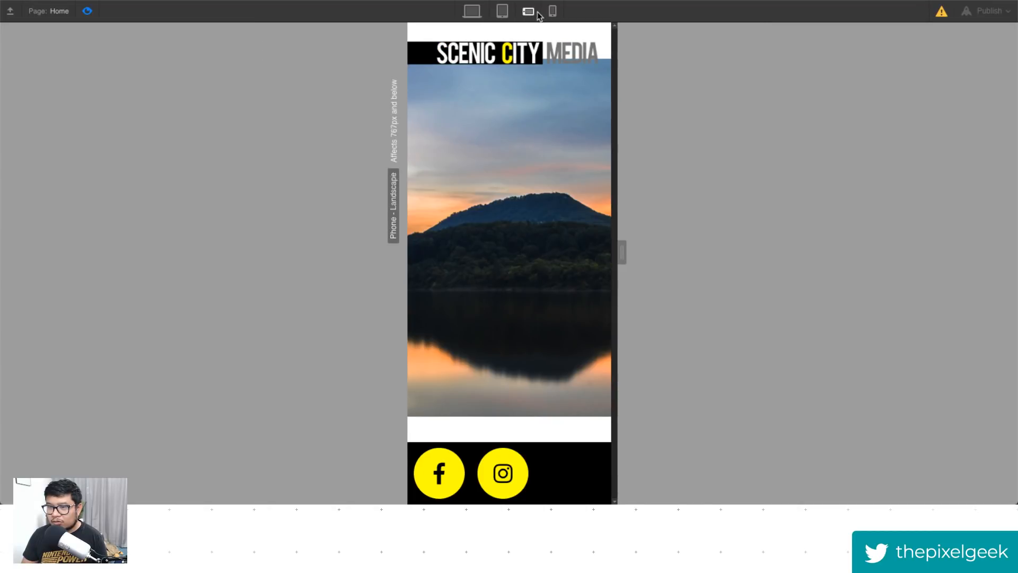
left_click(528, 12)
left_click(502, 12)
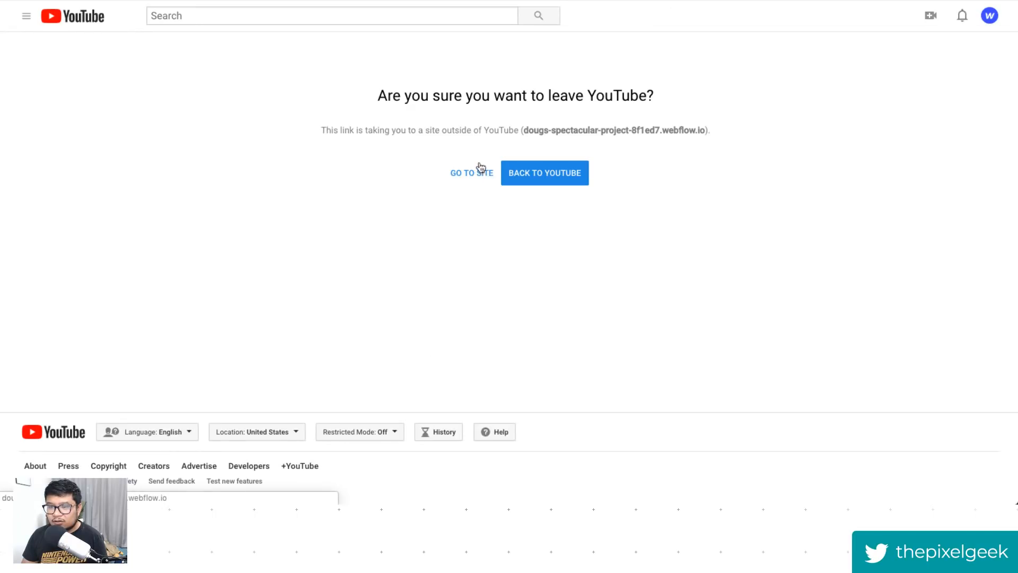
- Open the project's published webflow.io site and go to the About Us page
left_click(474, 174)
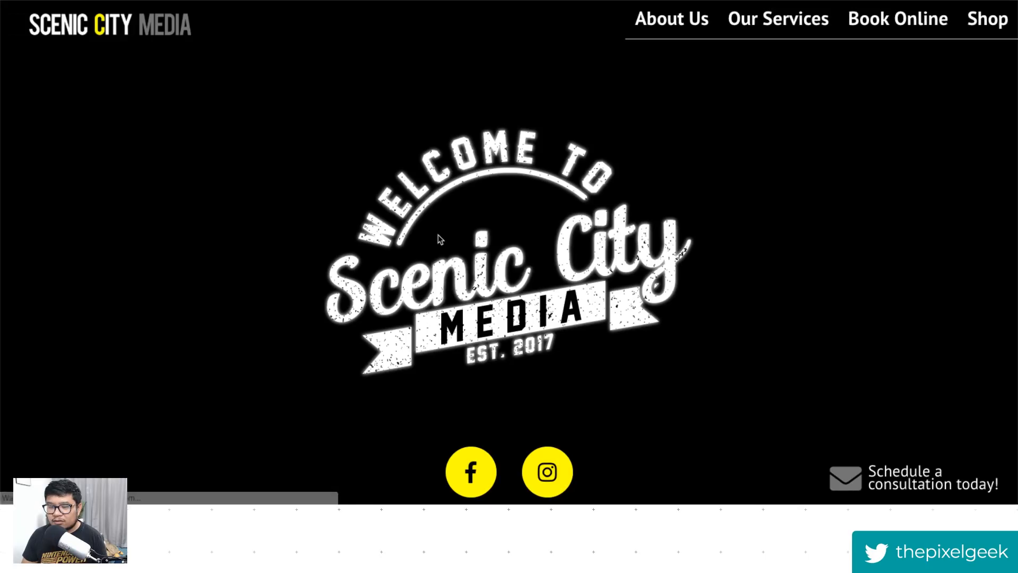
left_click(672, 21)
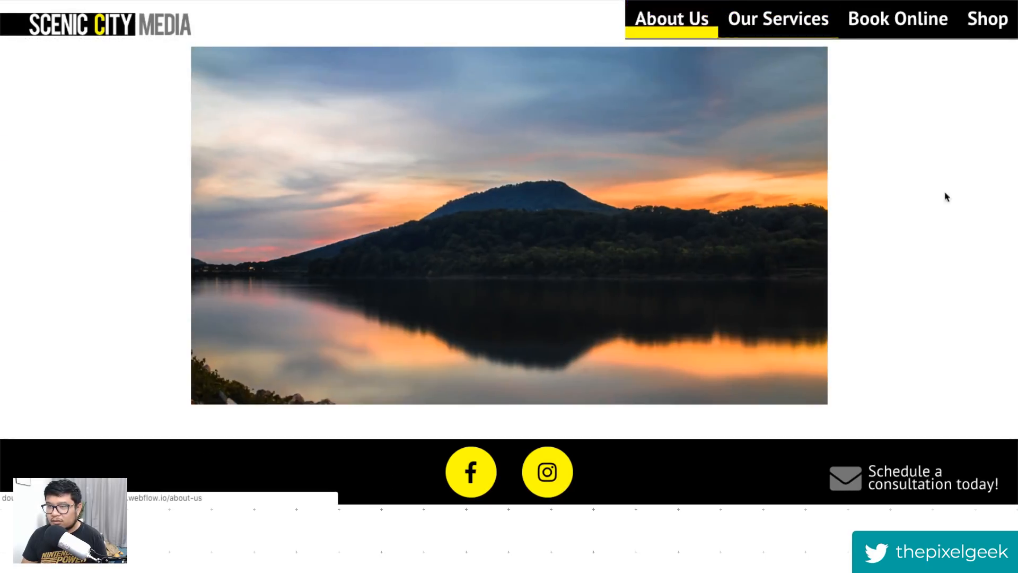
- Inspect the About Us page in the browser developer tools using the responsive device view
right_click(947, 197)
left_click(955, 309)
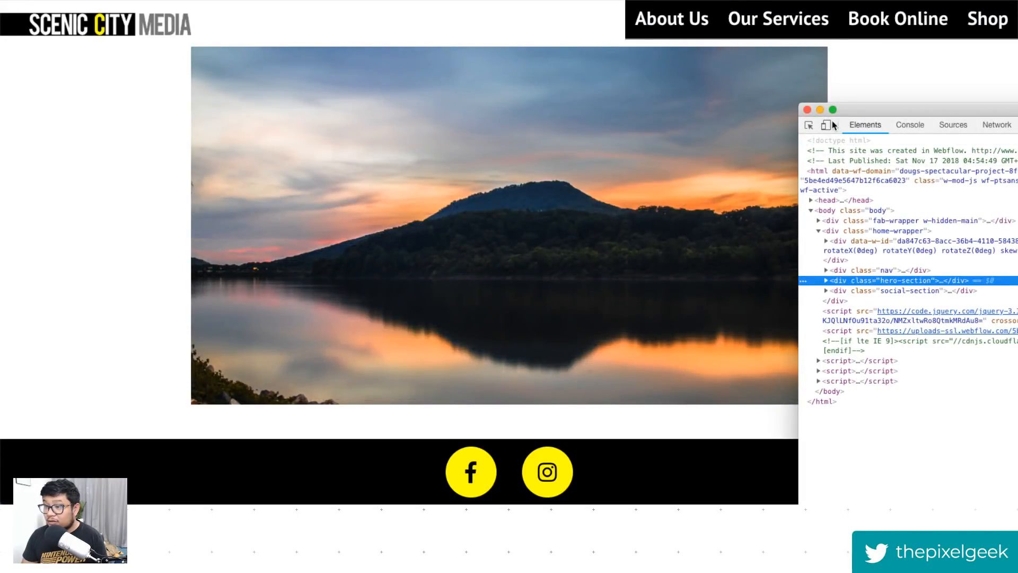
left_click(826, 124)
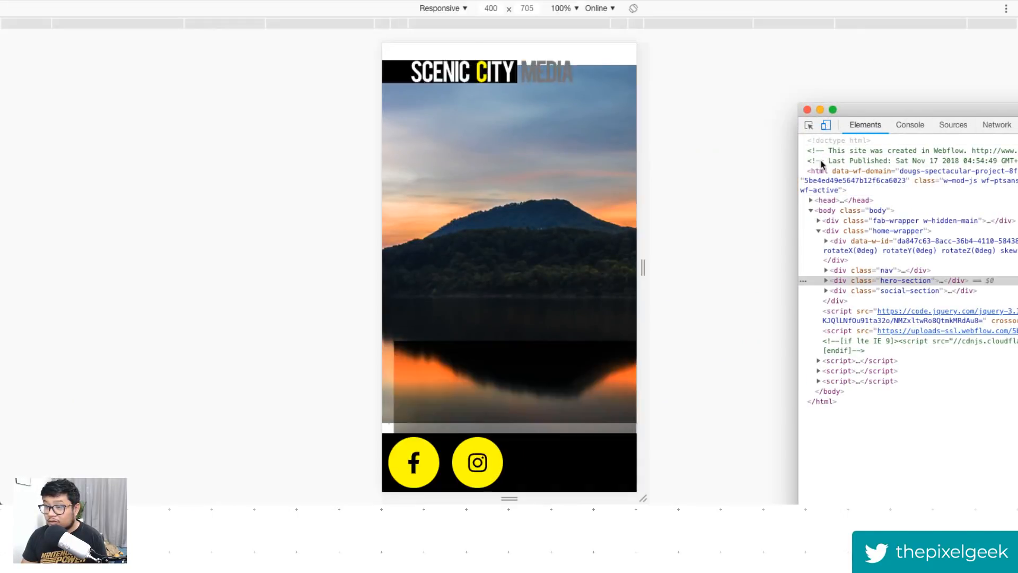
left_click(807, 110)
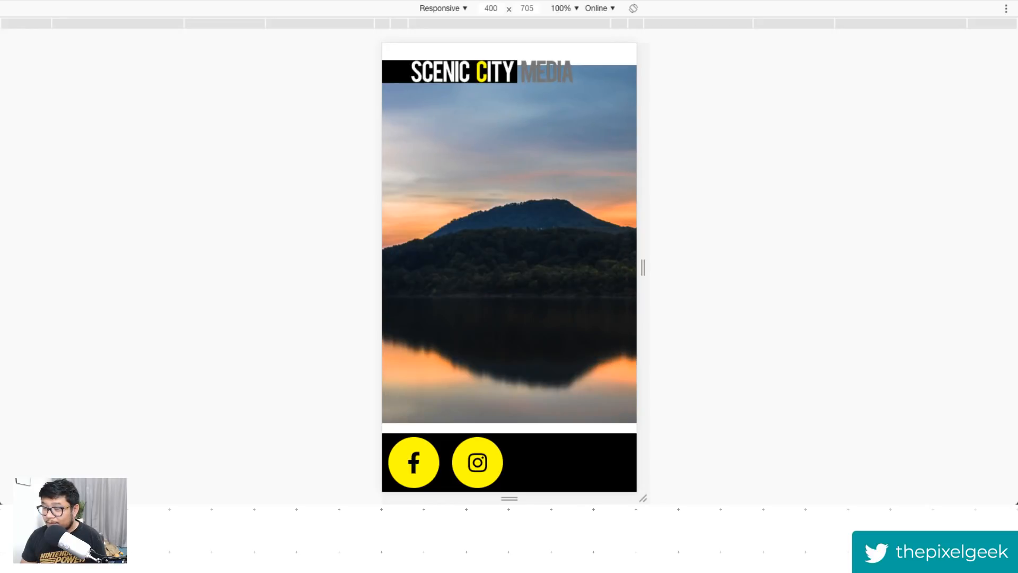
key("super+alt+i")
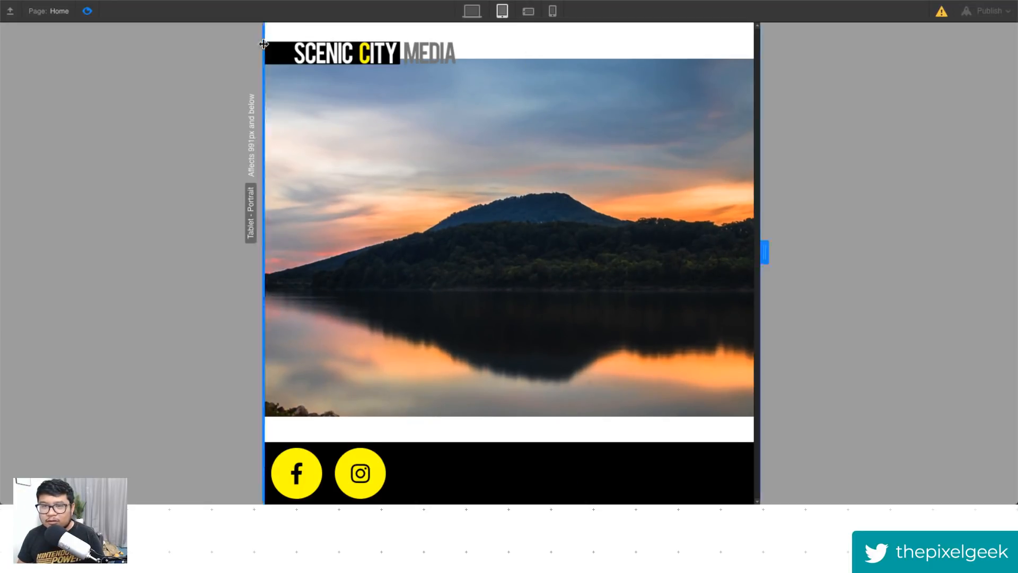
- Leave preview, select the round fab menu button and view its element triggers in the interactions panel
left_click(88, 11)
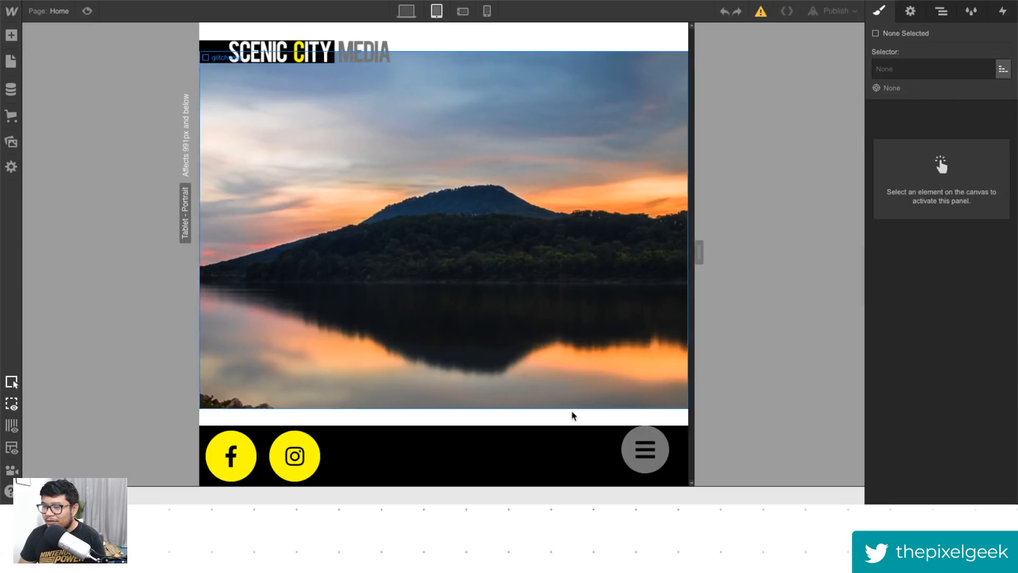
left_click(656, 473)
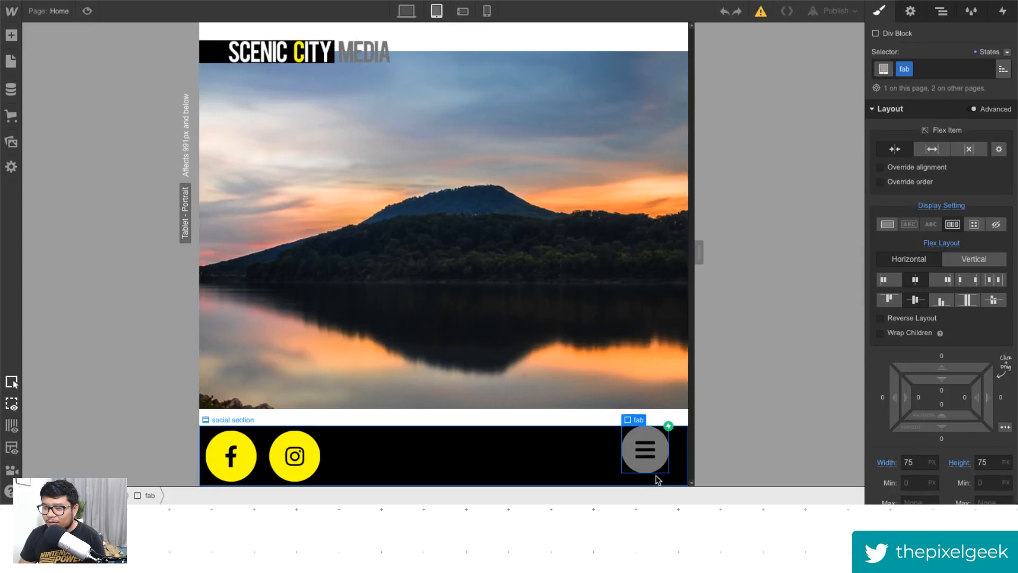
left_click(1001, 17)
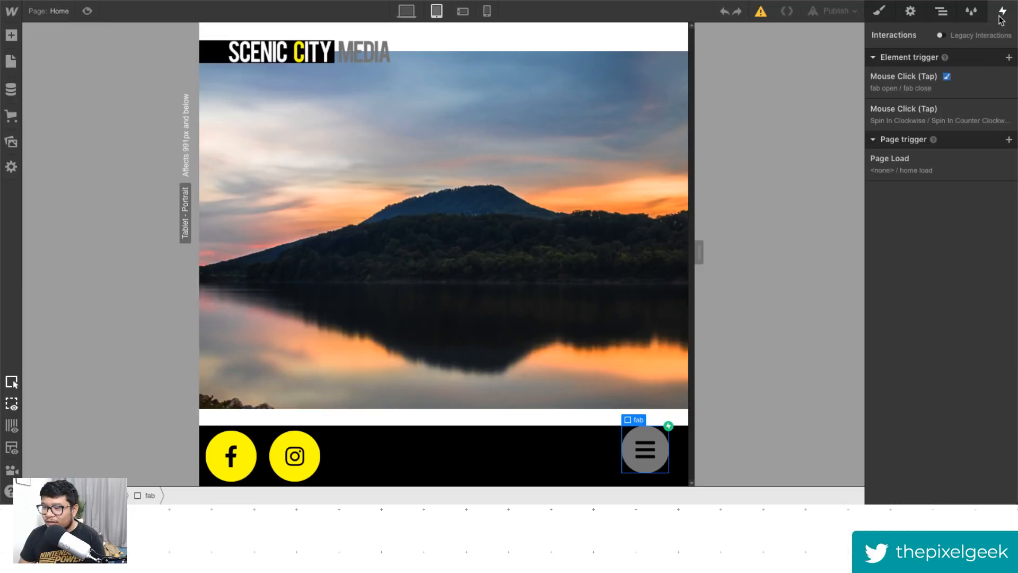
left_click(578, 447)
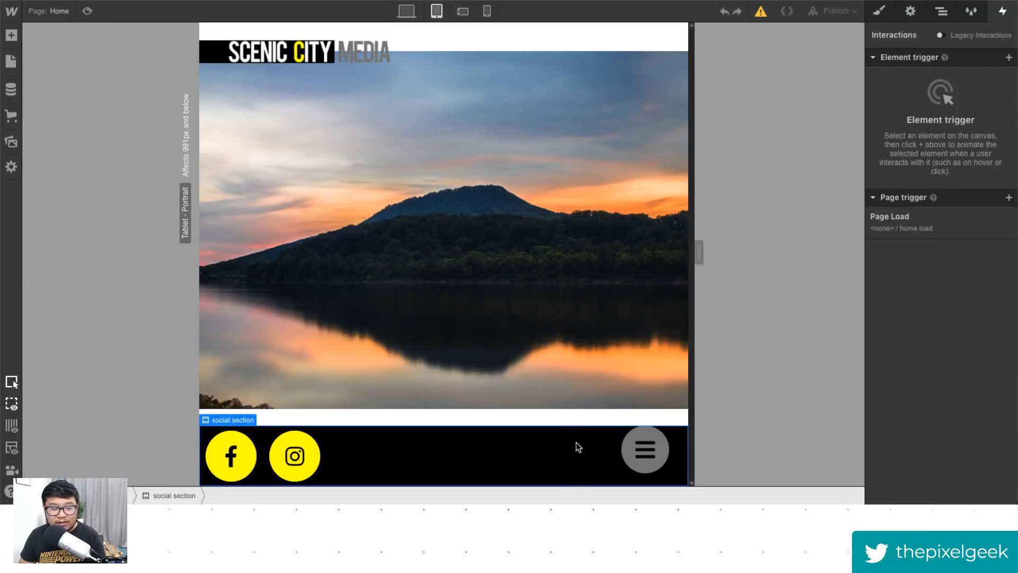
- Compare the desktop and tablet breakpoints to see where the fab button is shown
left_click(406, 10)
left_click(437, 12)
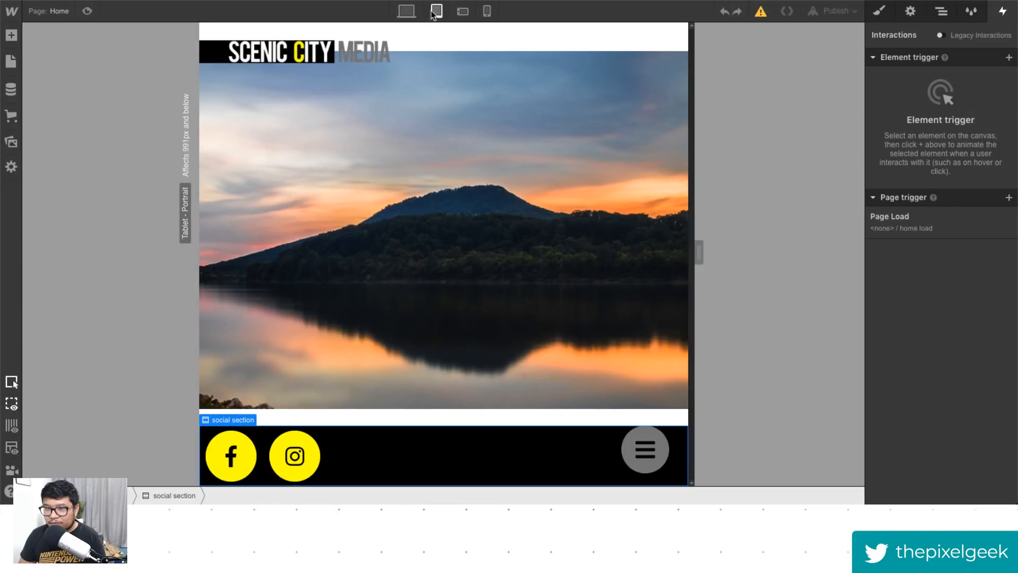
left_click(407, 10)
left_click(435, 13)
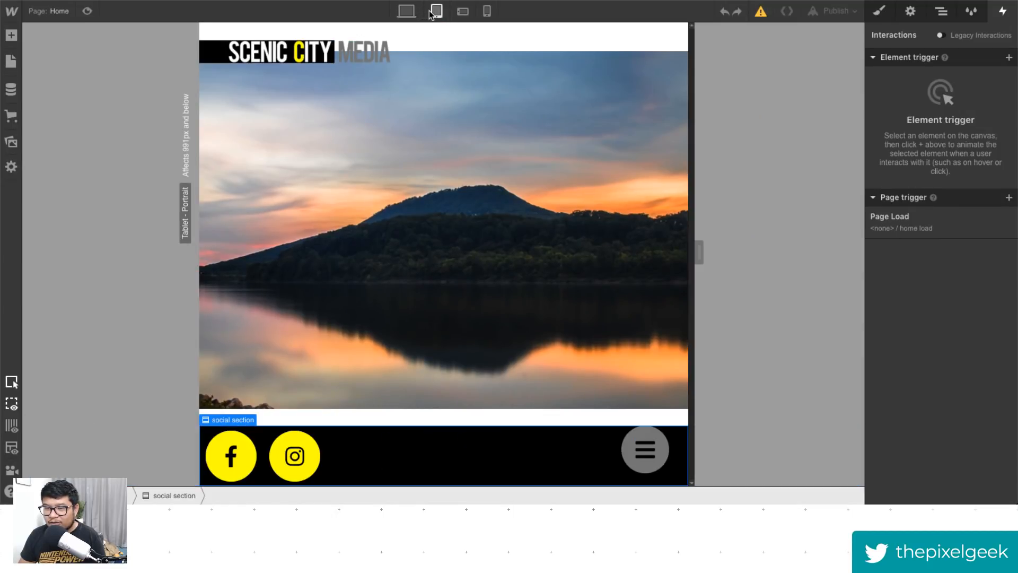
left_click(666, 451)
- Inspect the fab wrapper and Body in the navigator and check the wrapper's device visibility settings
left_click(941, 11)
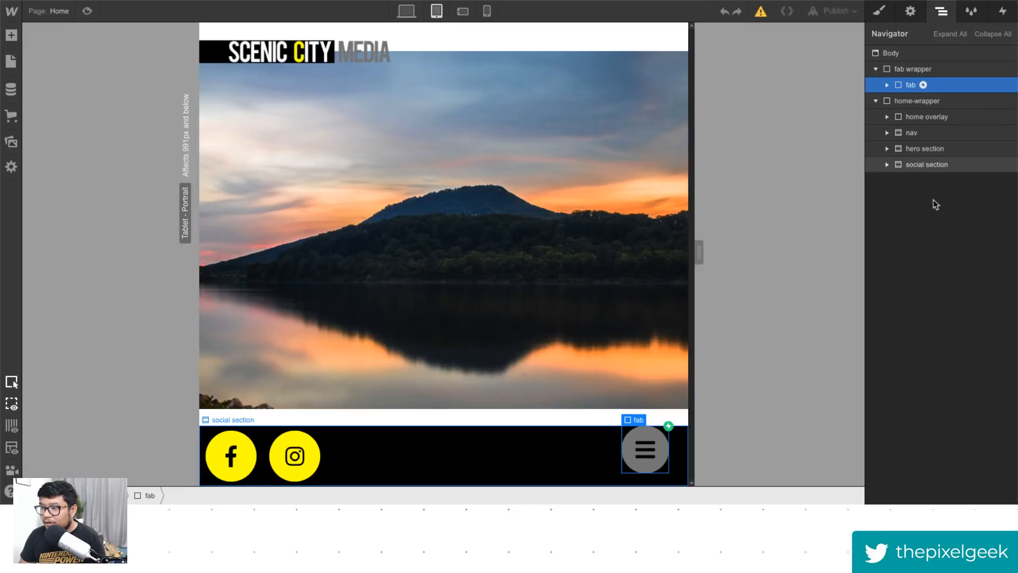
left_click(916, 70)
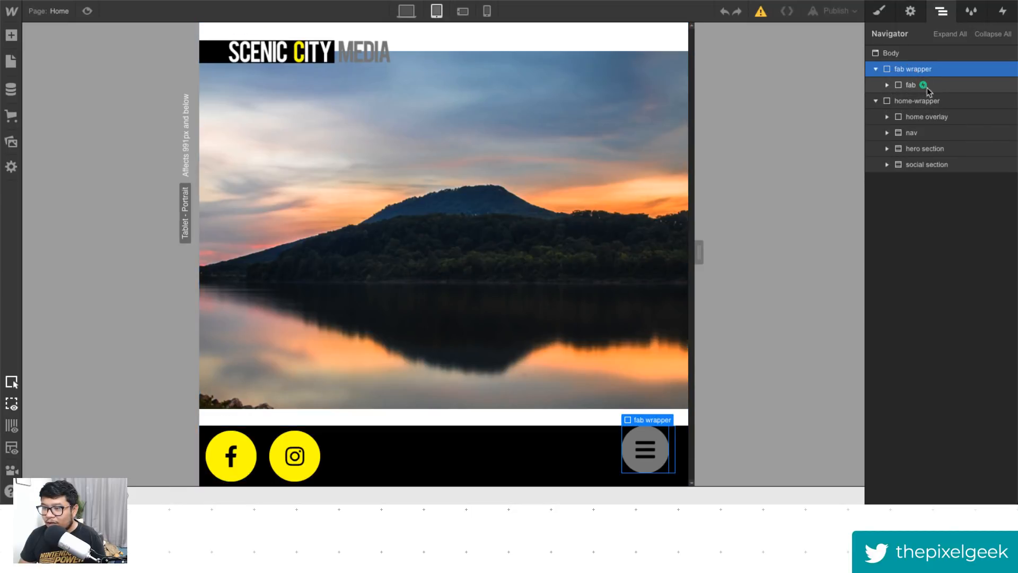
left_click(927, 86)
left_click(937, 72)
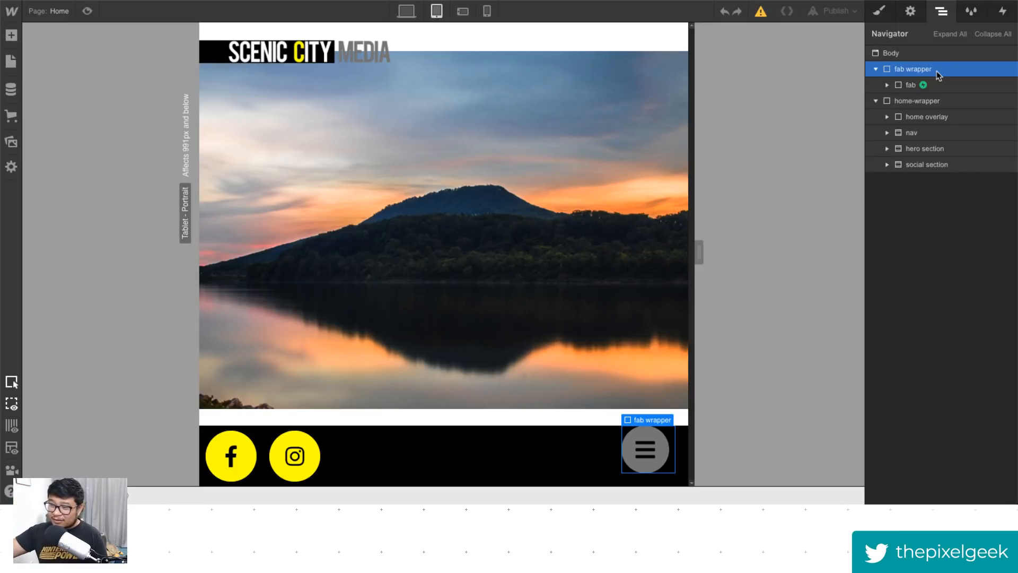
left_click(912, 54)
left_click(911, 11)
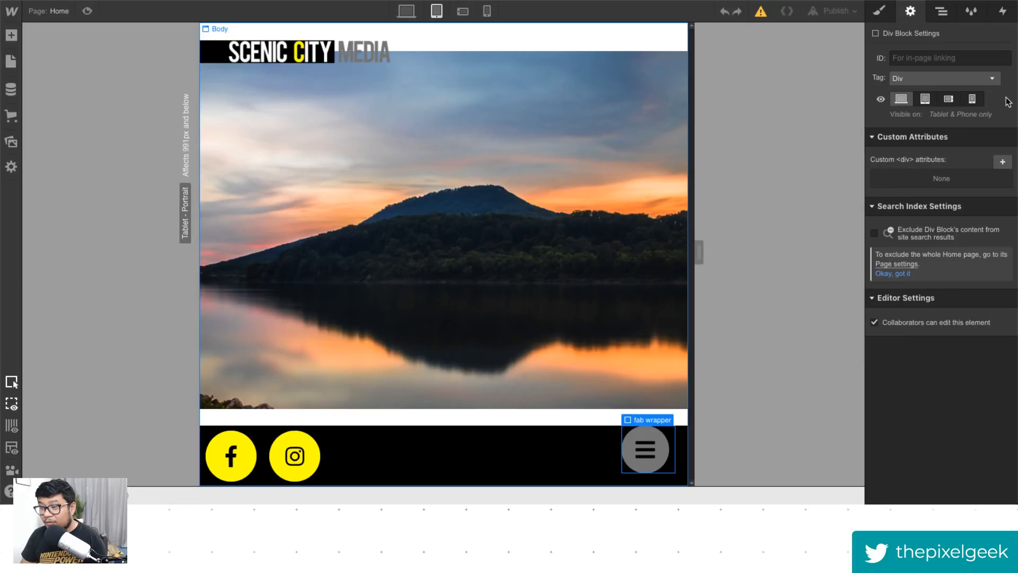
key("z")
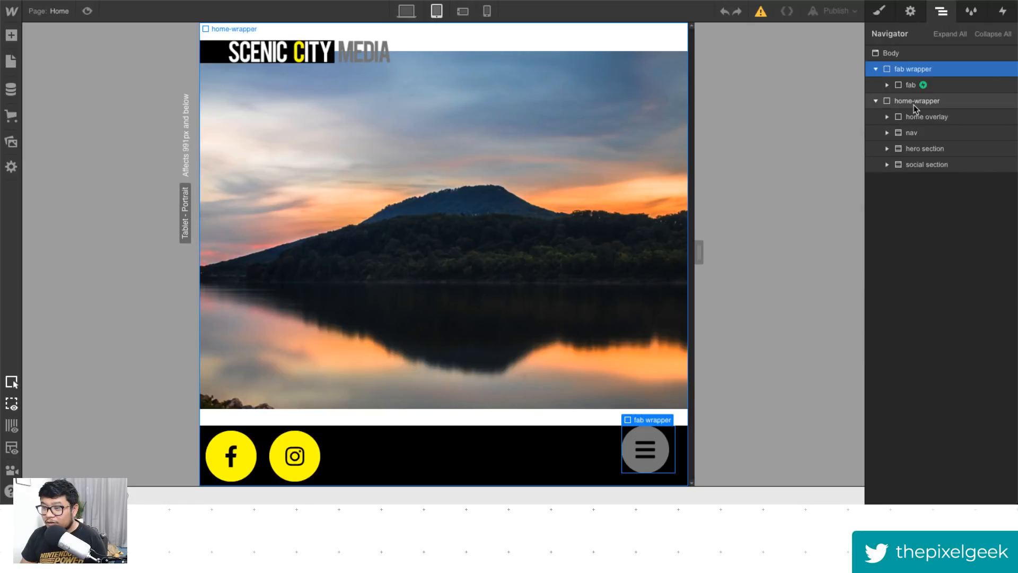
- Preview the tablet view again and reselect the fab element
left_click(87, 12)
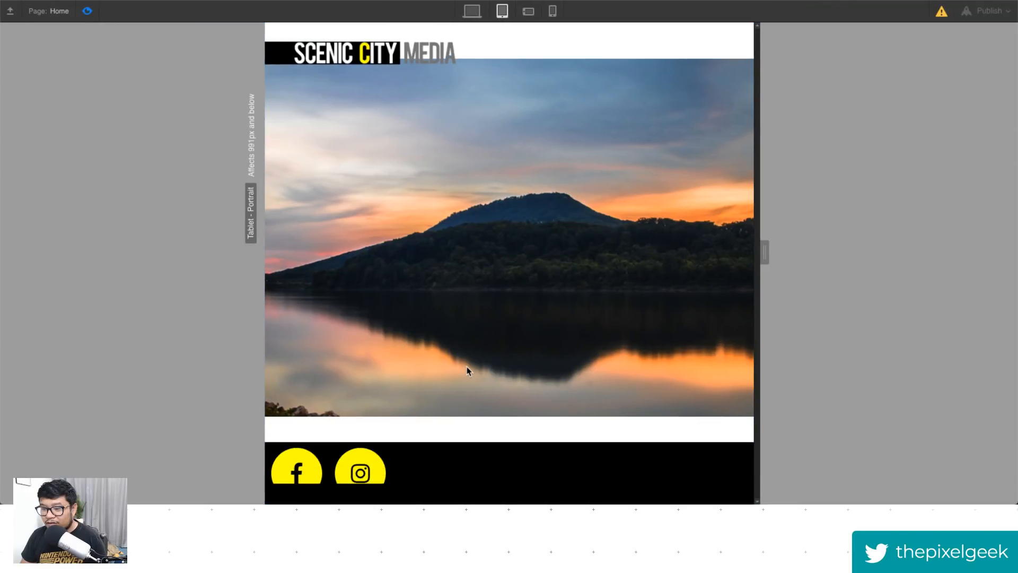
left_click(87, 11)
left_click(921, 89)
key("d")
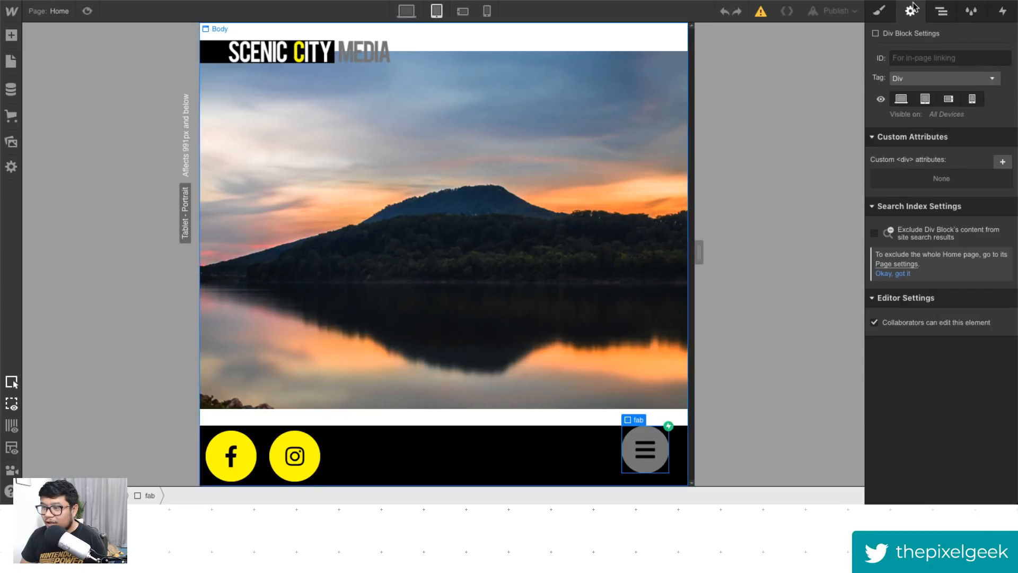
- Review the fab element's layout and size styles
left_click(879, 11)
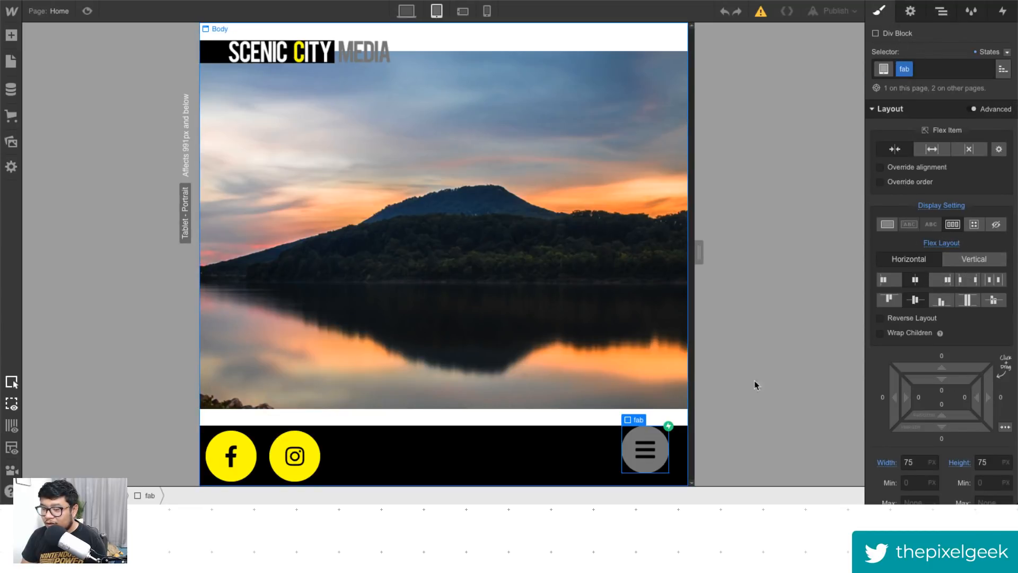
scroll(960, 285, "down", 4)
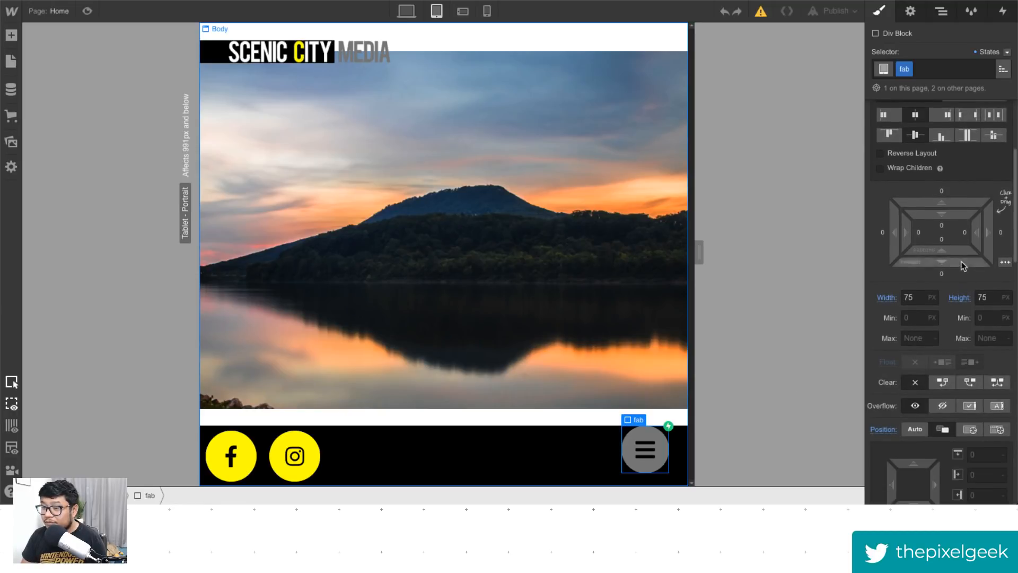
scroll(959, 285, "up", 4)
- Open the fab's Mouse Click trigger and examine the timed actions of the fab open animation
left_click(1003, 10)
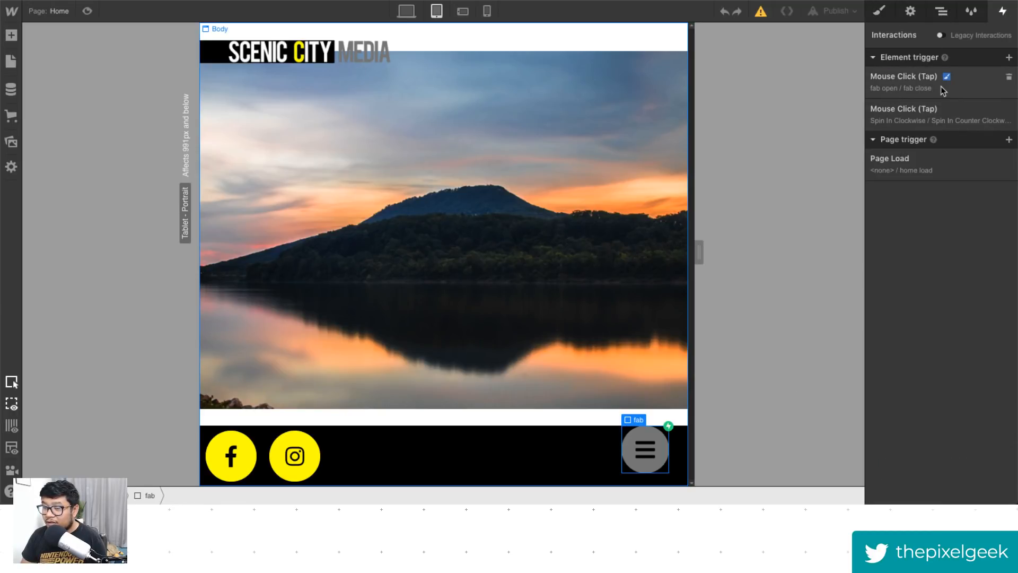
left_click(930, 85)
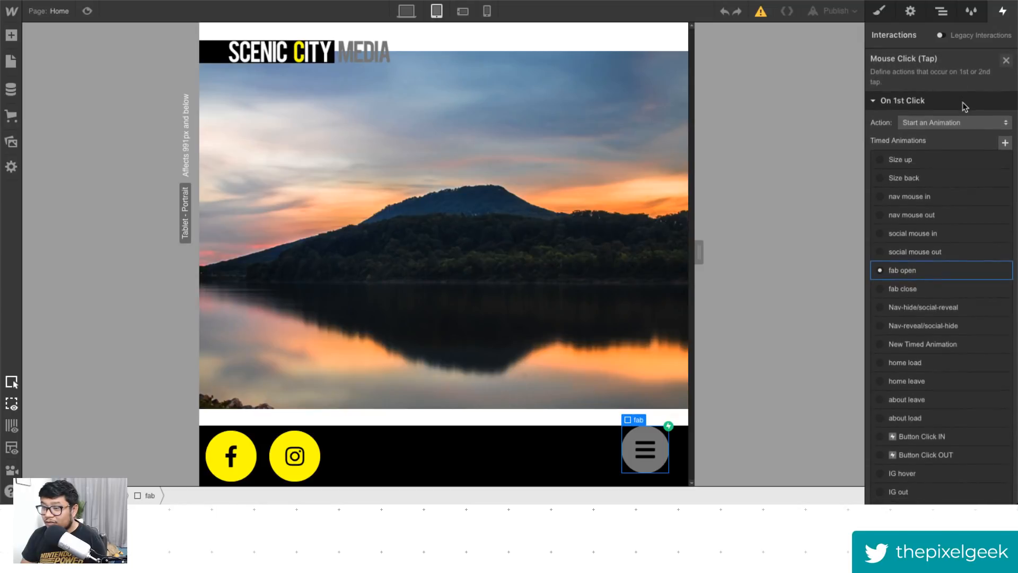
left_click(902, 270)
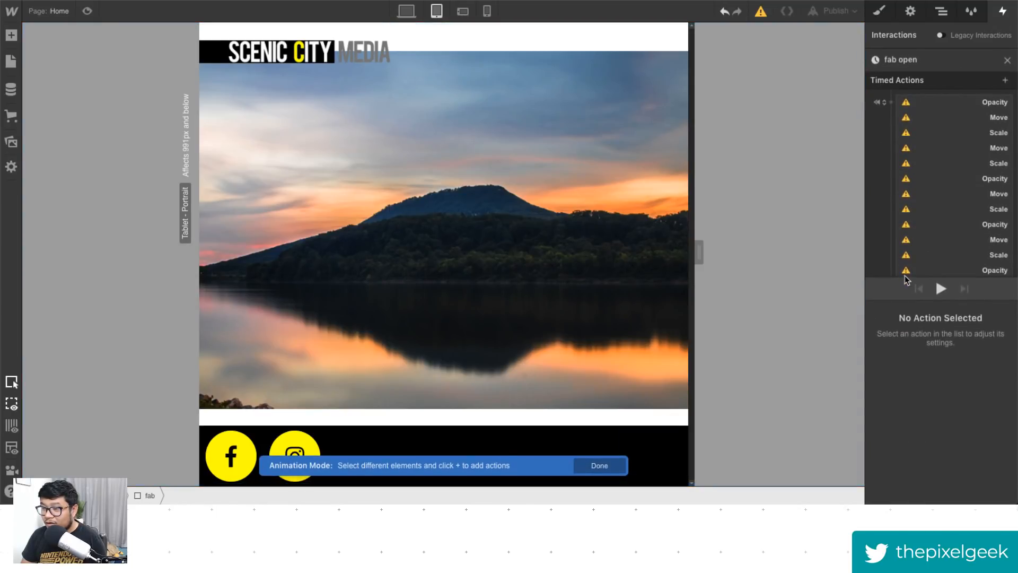
mouse_move(906, 267)
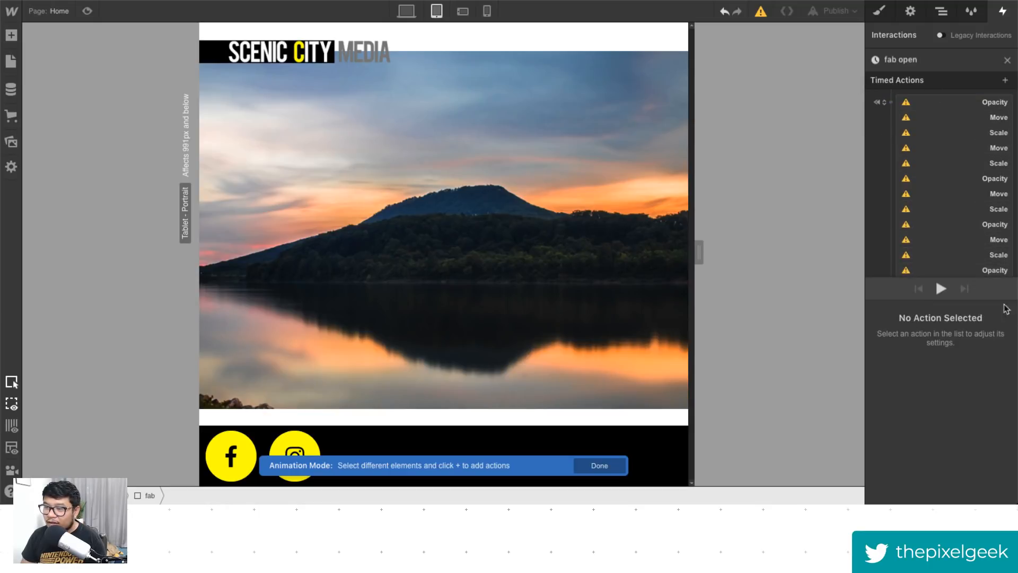
scroll(940, 225, "down", 5)
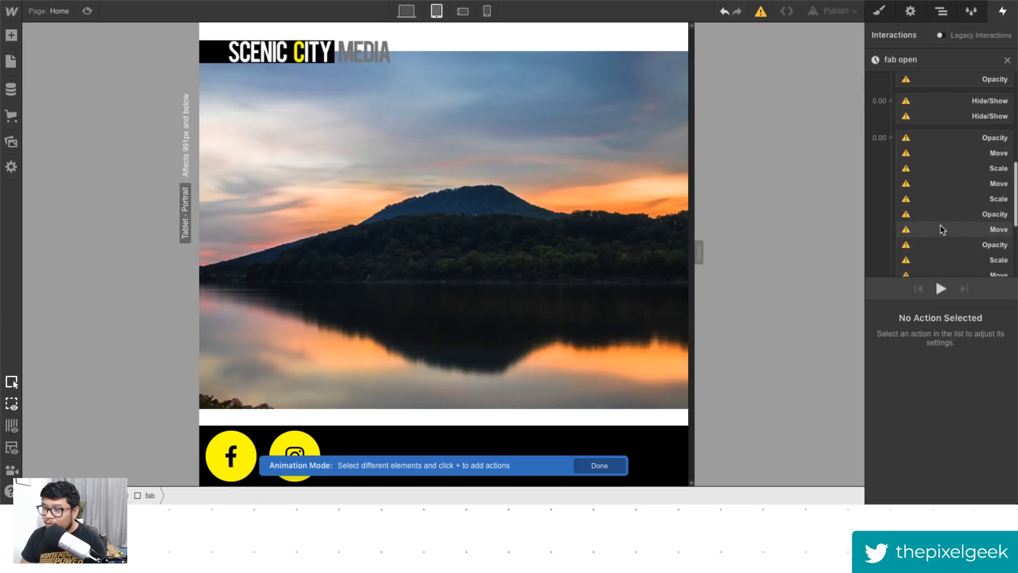
scroll(942, 226, "up", 5)
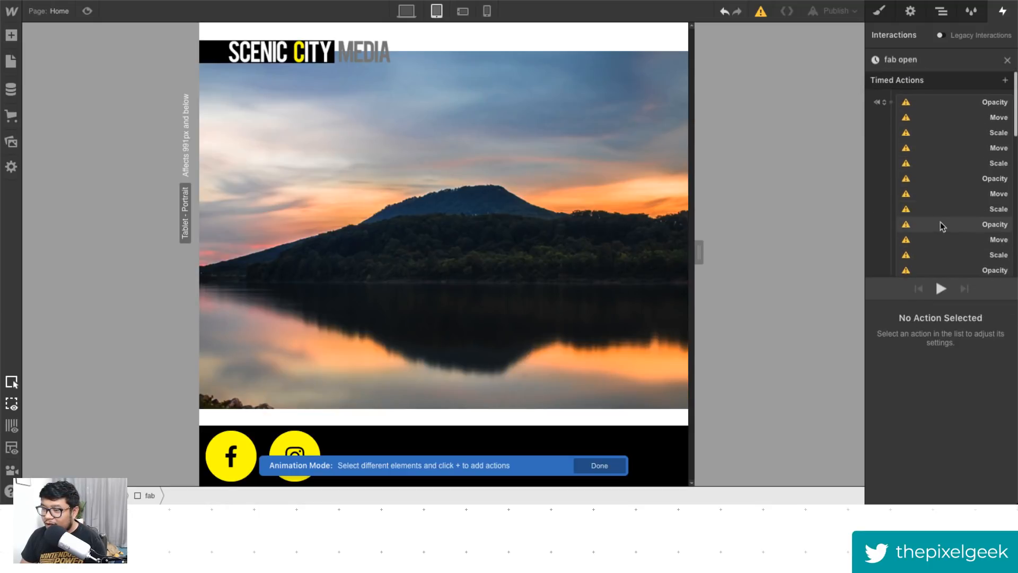
- Change the target of the first Opacity timed action in the fab open animation to the fab wrapper element
right_click(932, 110)
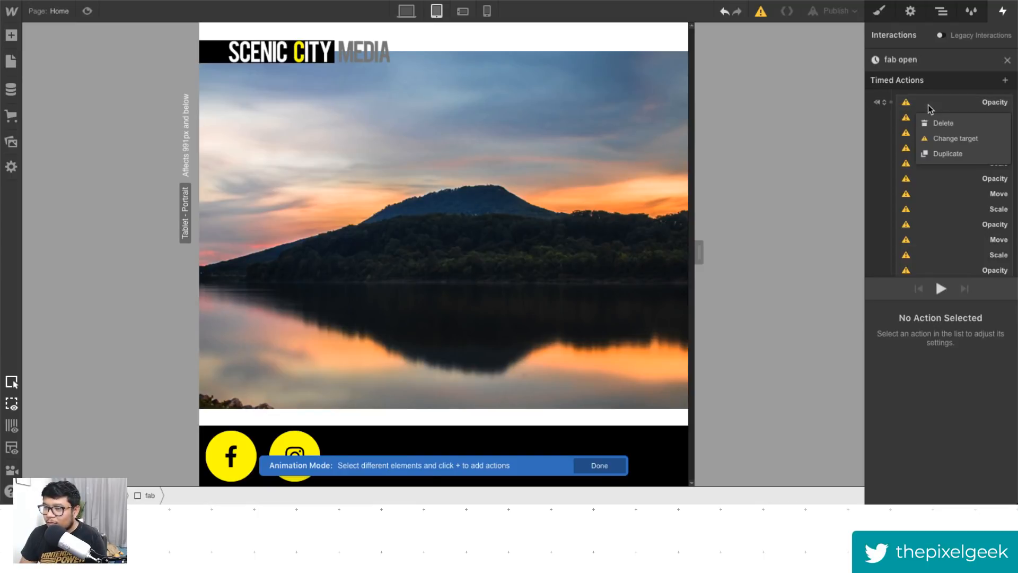
left_click(982, 139)
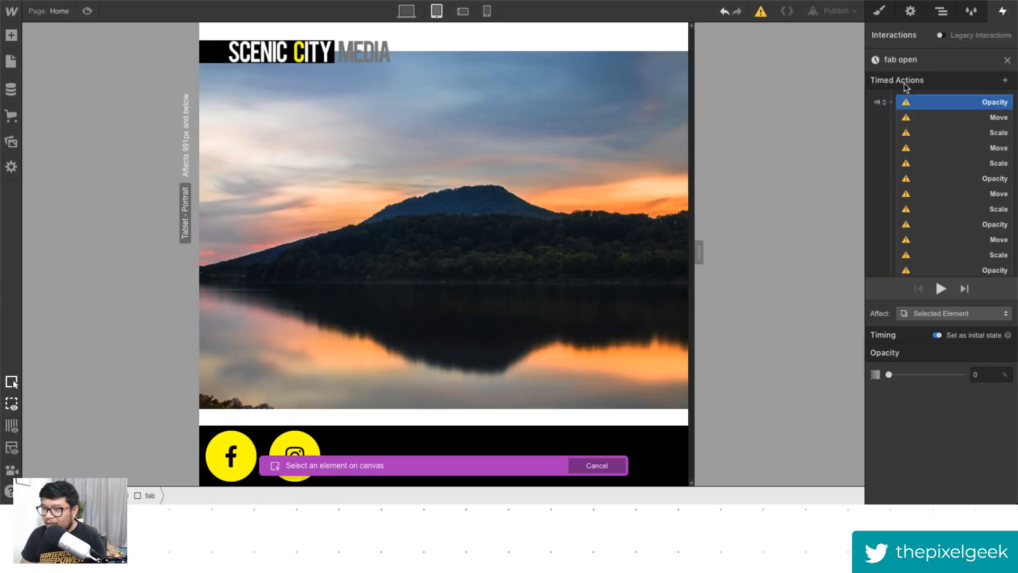
left_click(942, 11)
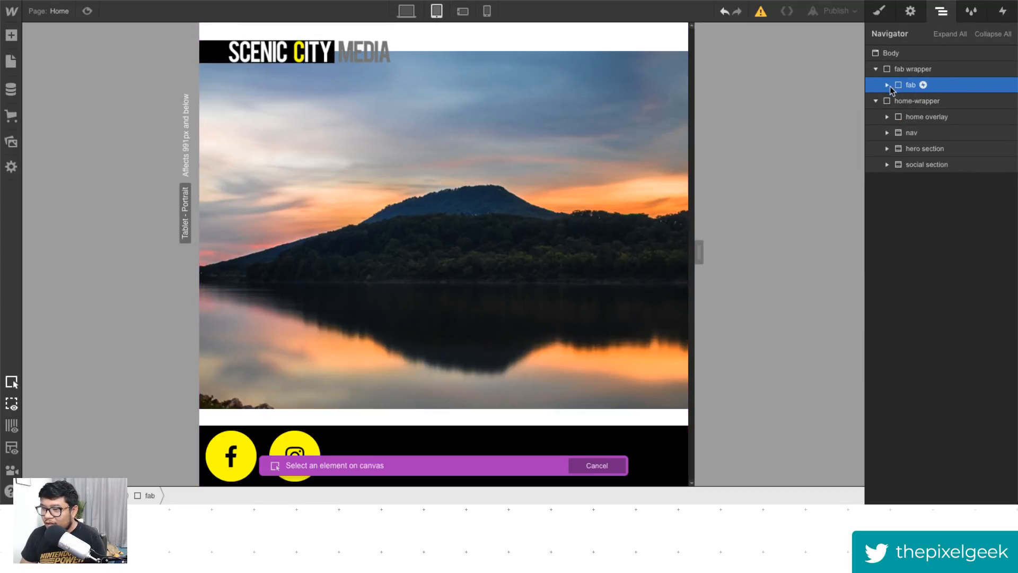
left_click(912, 85)
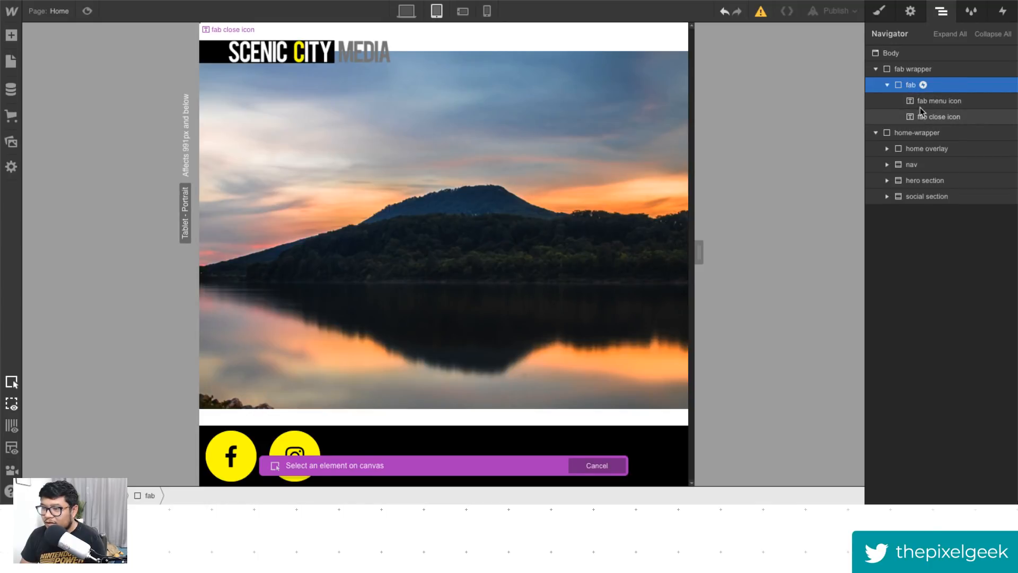
left_click(1003, 11)
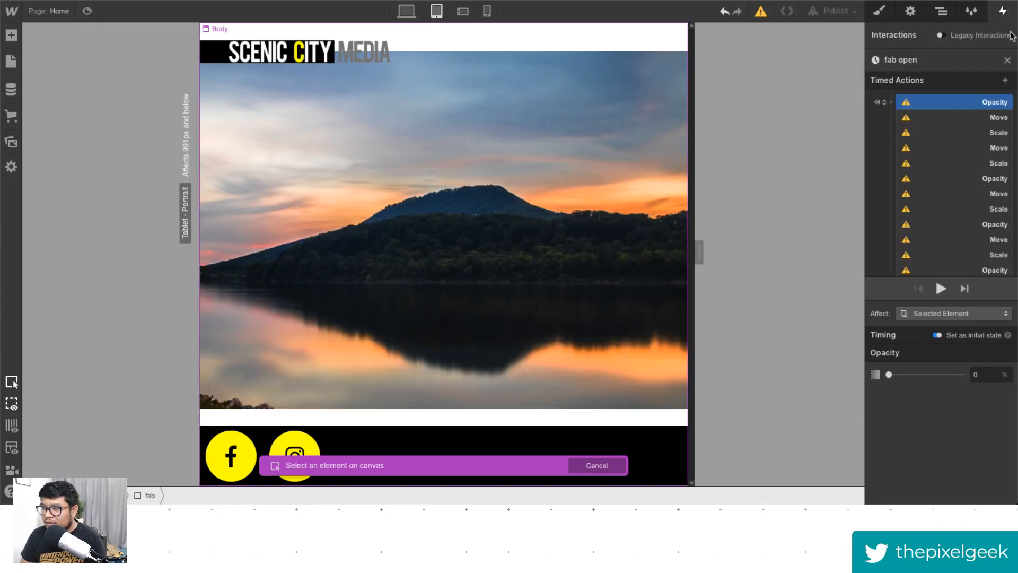
right_click(920, 101)
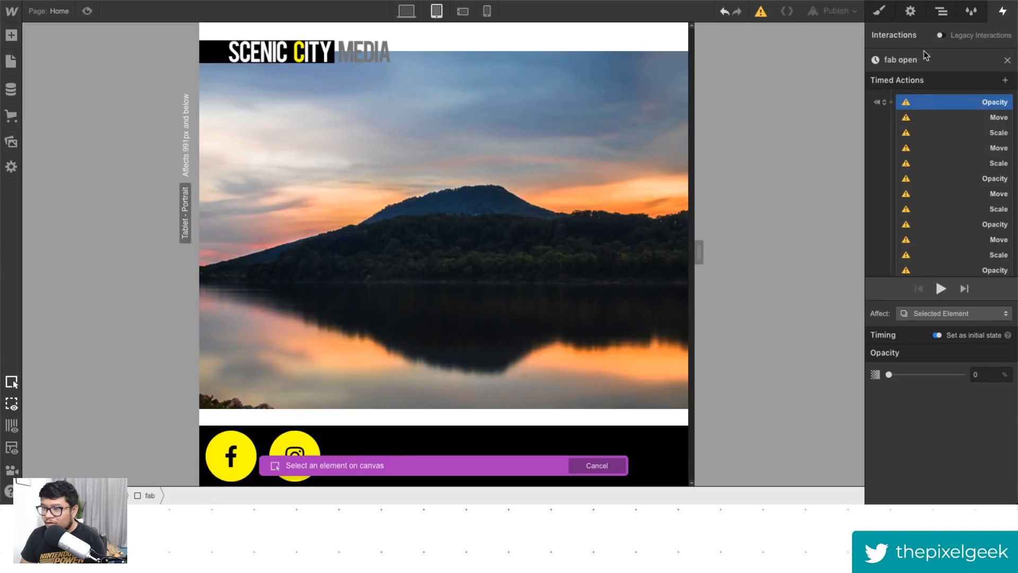
left_click(942, 11)
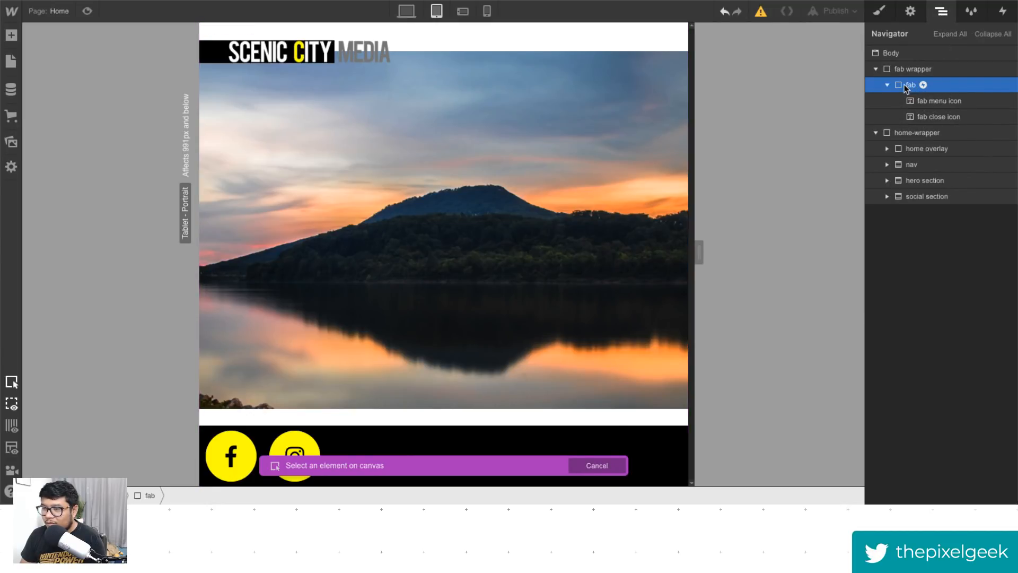
left_click(907, 86)
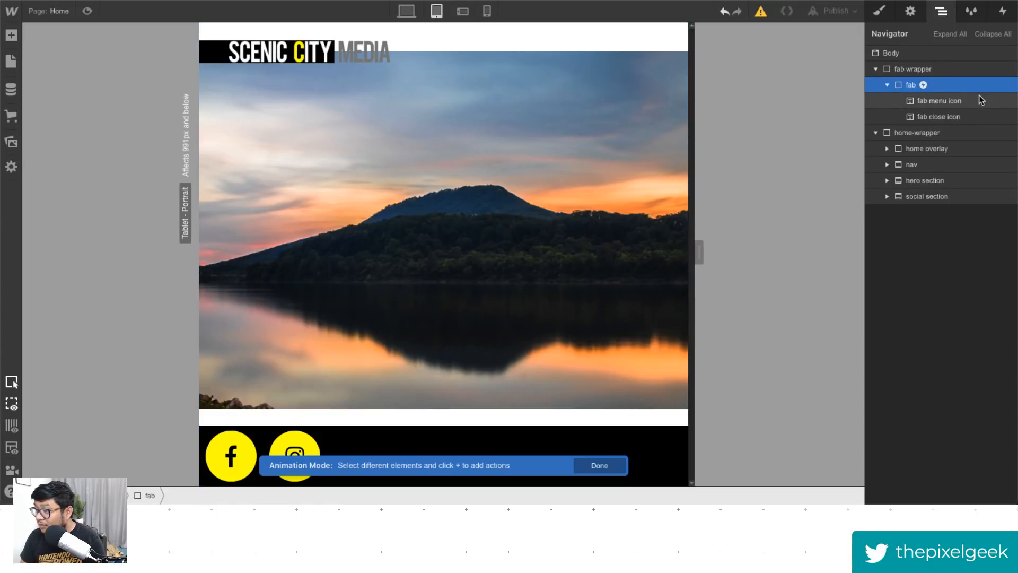
- Review the full list of fab open timed actions, then close the animation editor
left_click(1001, 11)
scroll(974, 193, "down", 5)
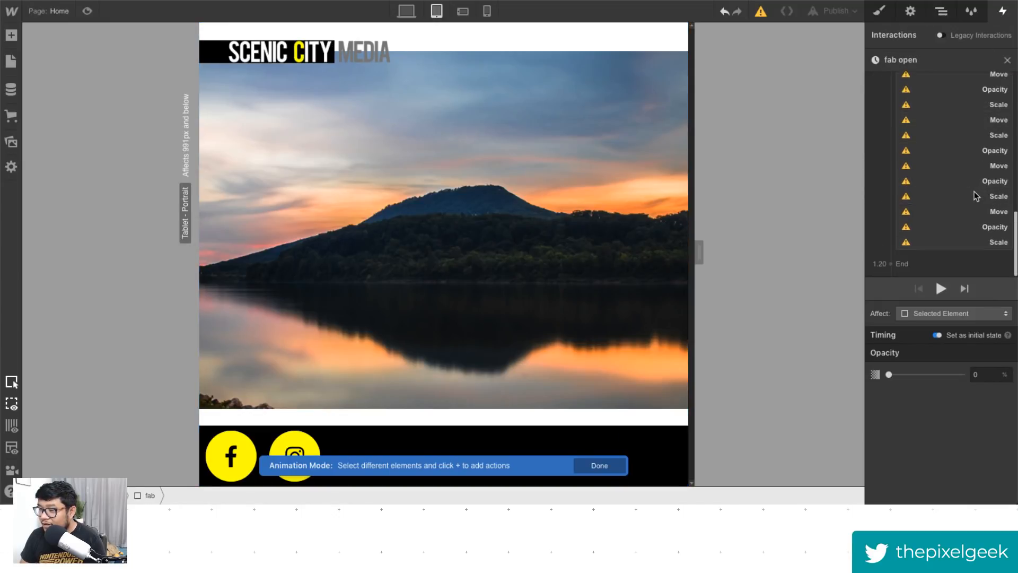
scroll(975, 195, "up", 5)
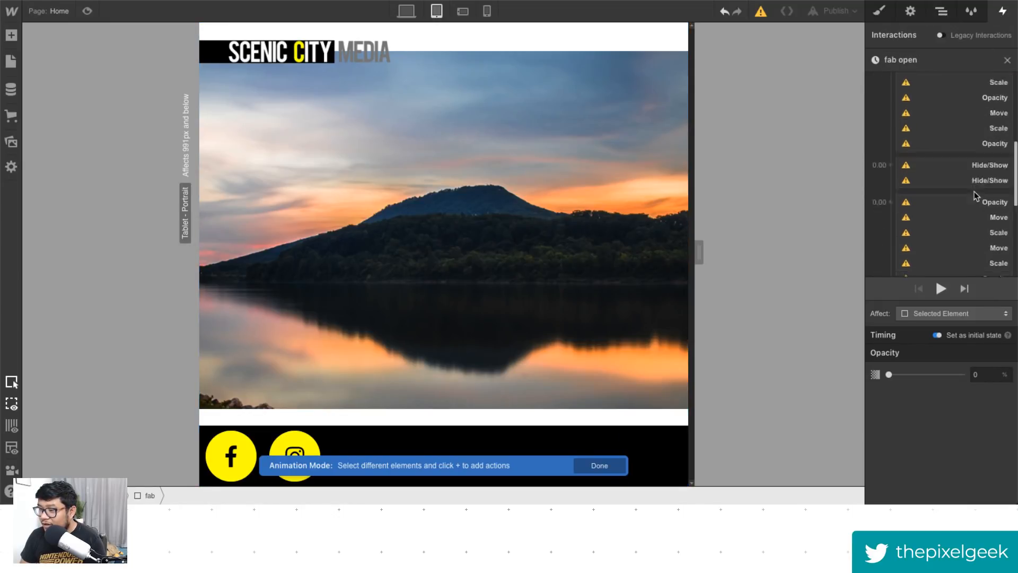
left_click(942, 15)
left_click(1002, 12)
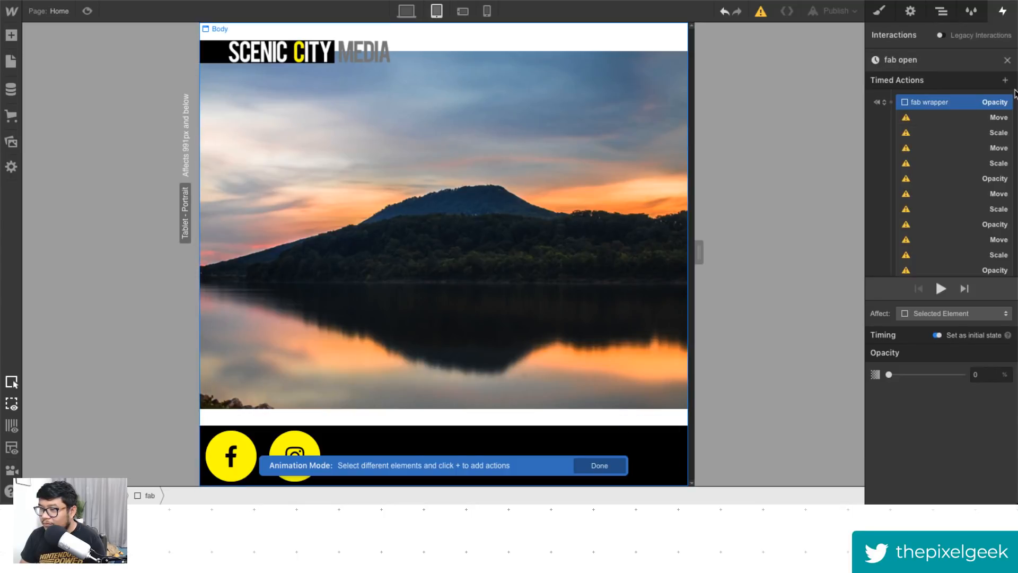
left_click(1007, 60)
left_click(1007, 64)
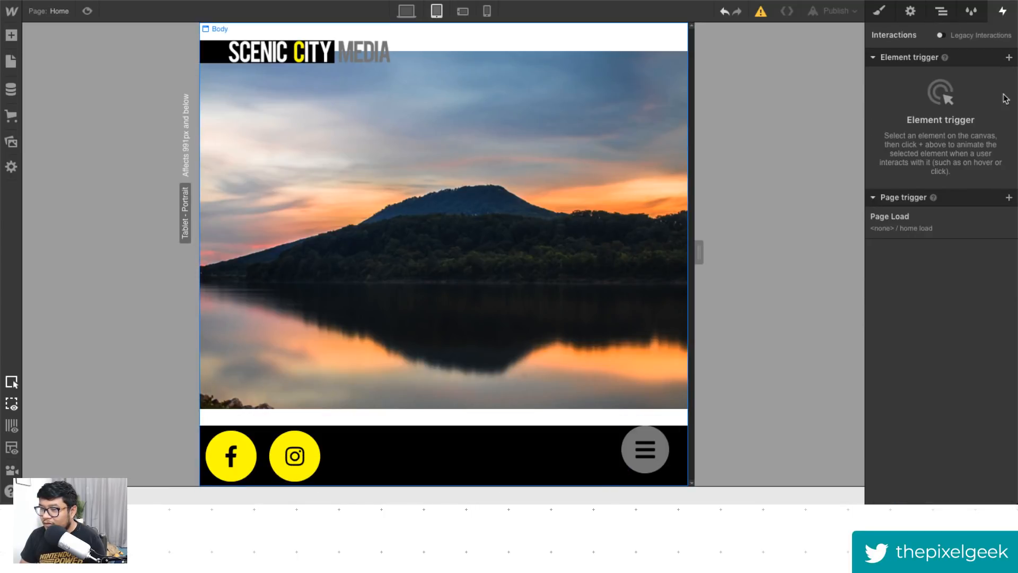
- Select the fab button and preview its Mouse Click spin interaction for the first and second clicks
left_click(648, 455)
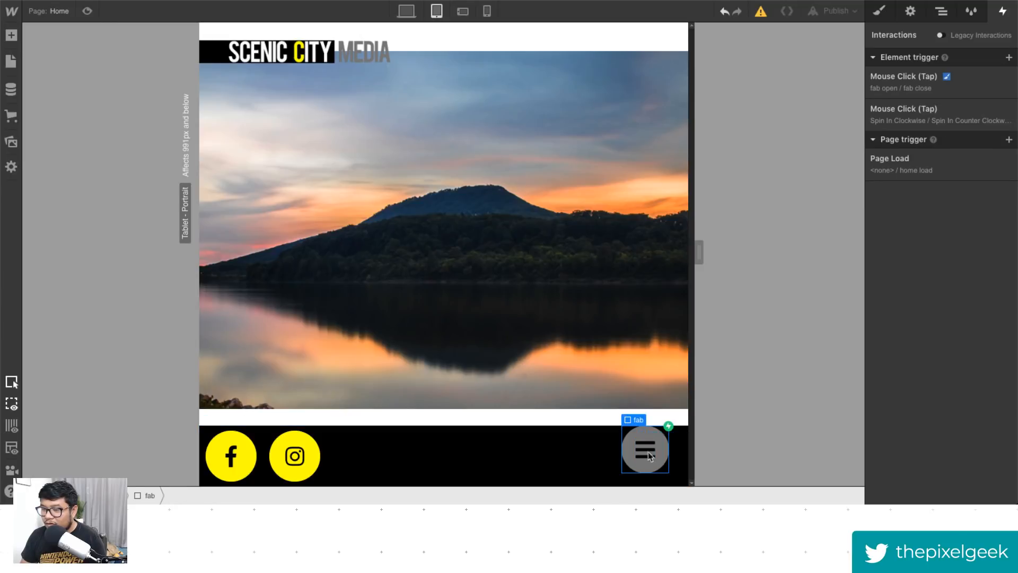
left_click(920, 122)
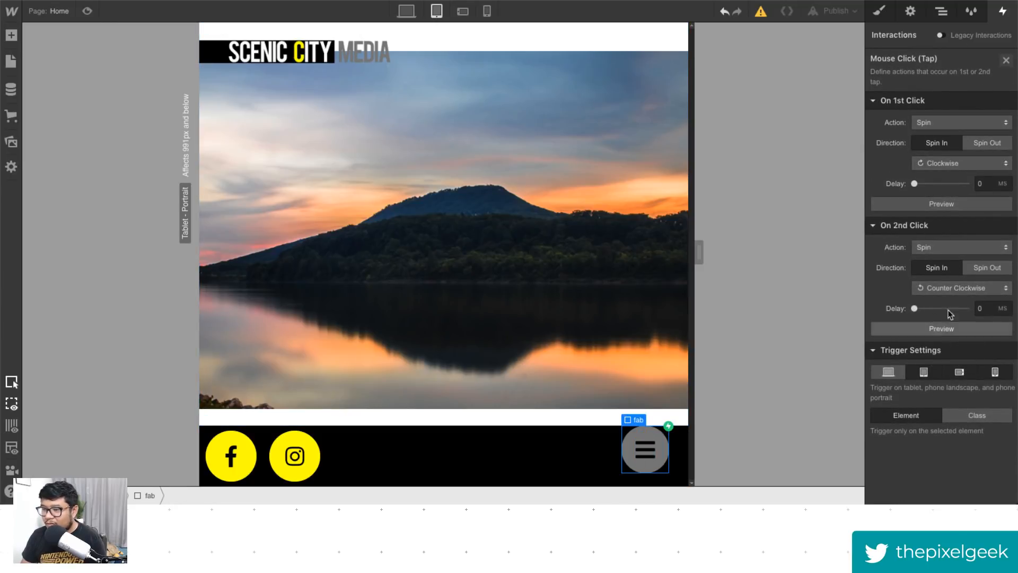
left_click(932, 204)
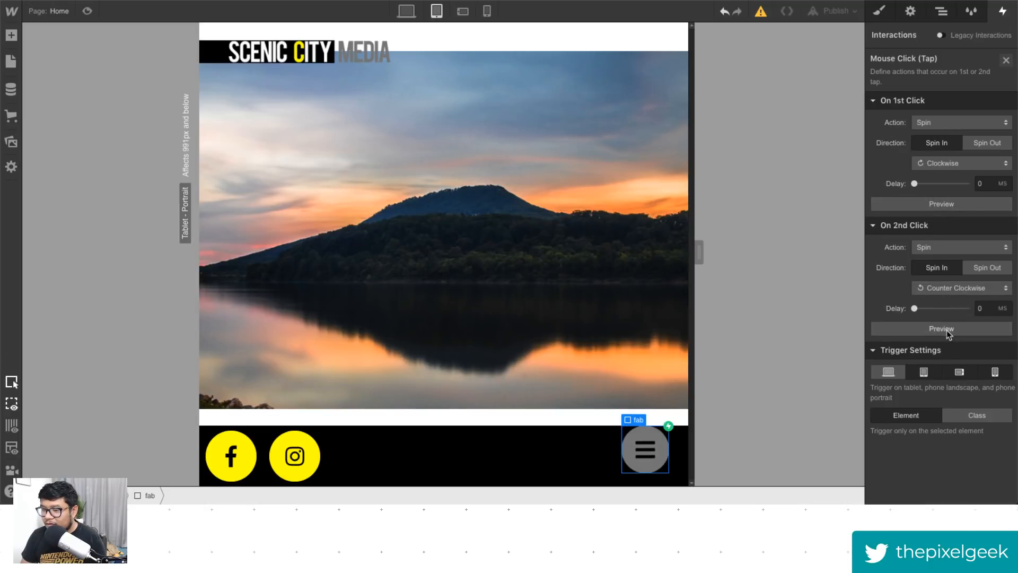
left_click(923, 327)
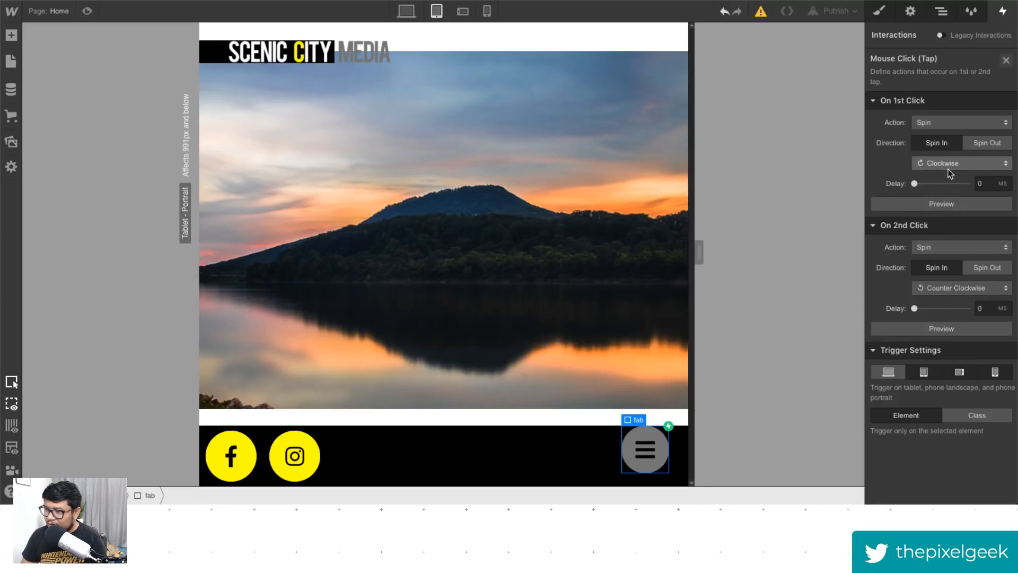
left_click(941, 206)
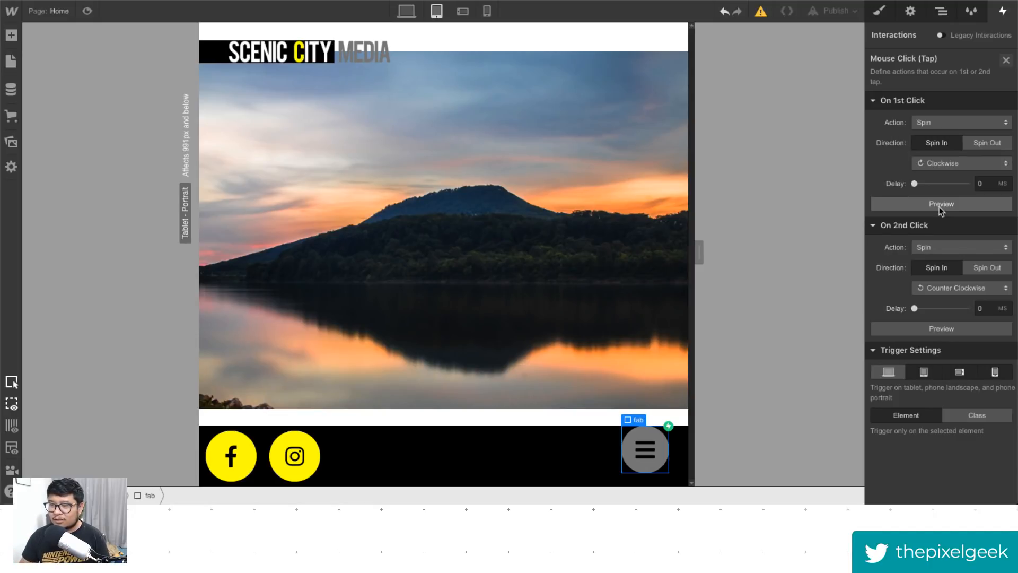
left_click(941, 207)
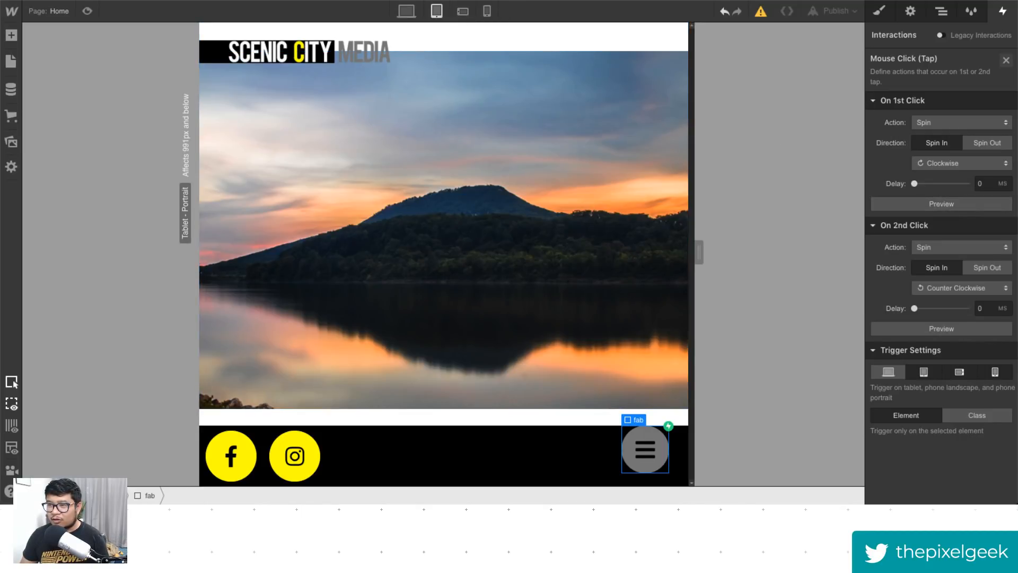
- Open a new browser tab and go to webflow.com
key("super+t")
type("webflow")
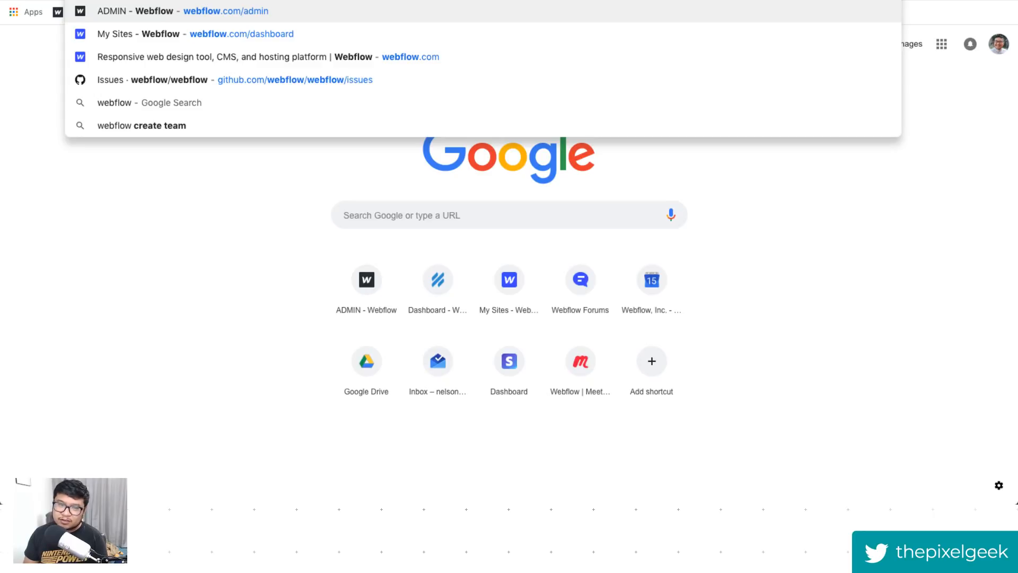
type(".com")
key("Return")
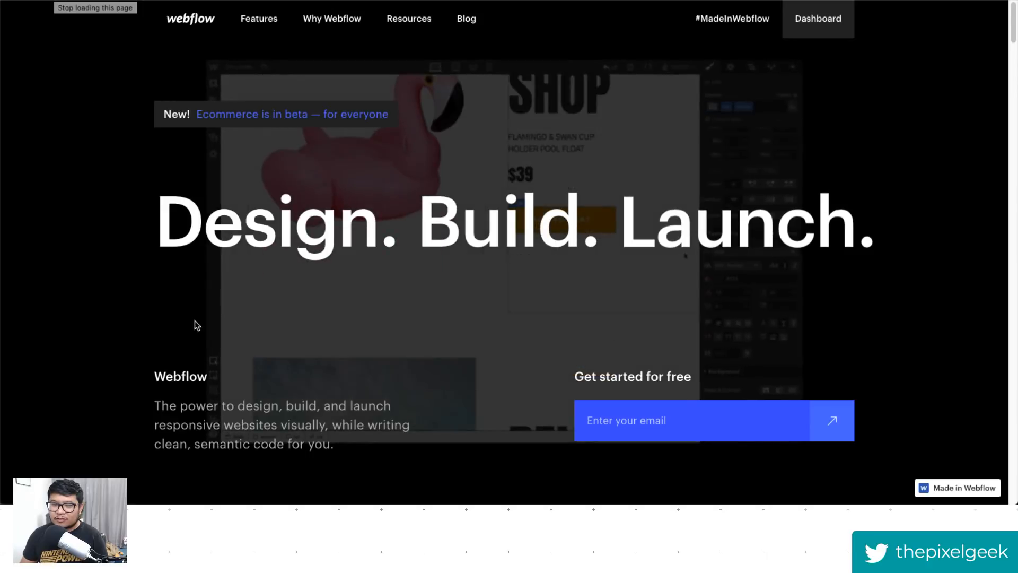
- Highlight the Design. Build. Launch. headline text on the Webflow homepage hero
left_click_drag(156, 223, 834, 226)
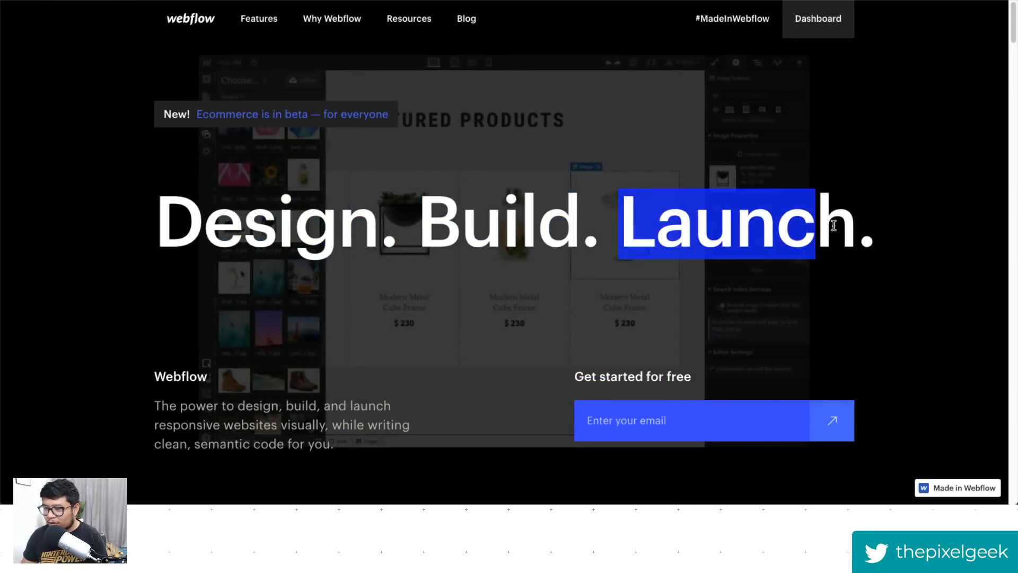
left_click(57, 132)
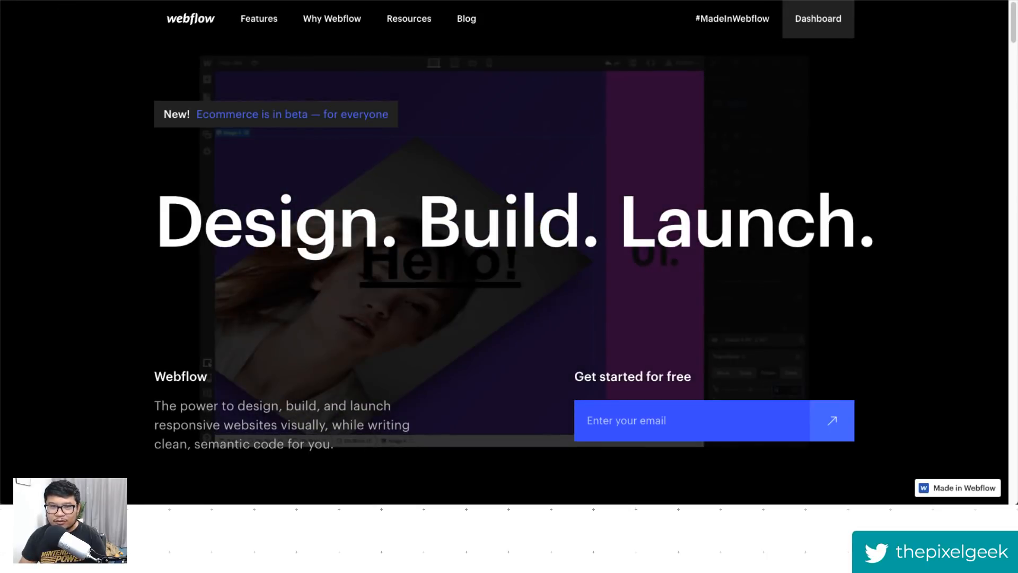
left_click(50, 0)
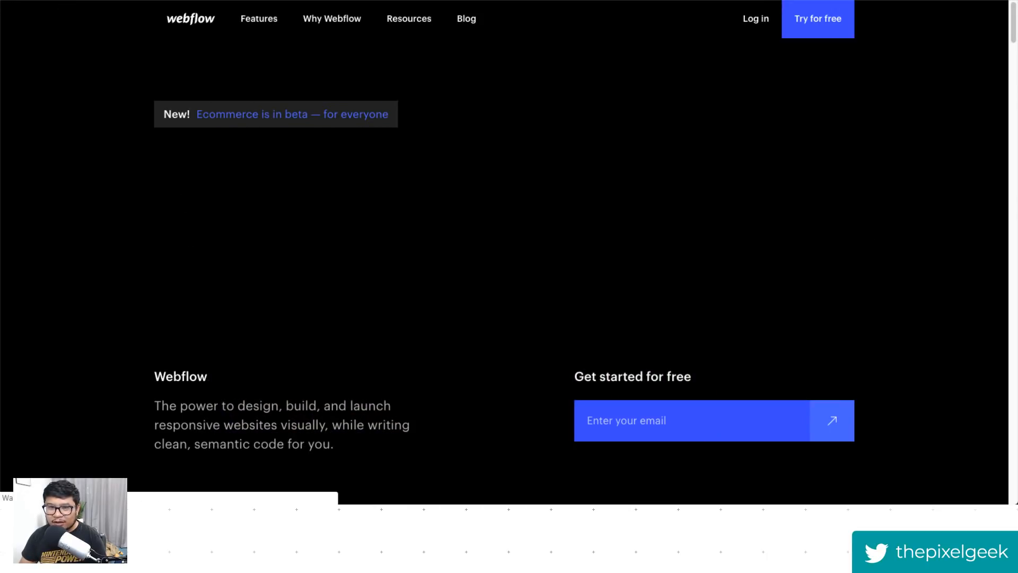
left_click_drag(204, 227, 910, 231)
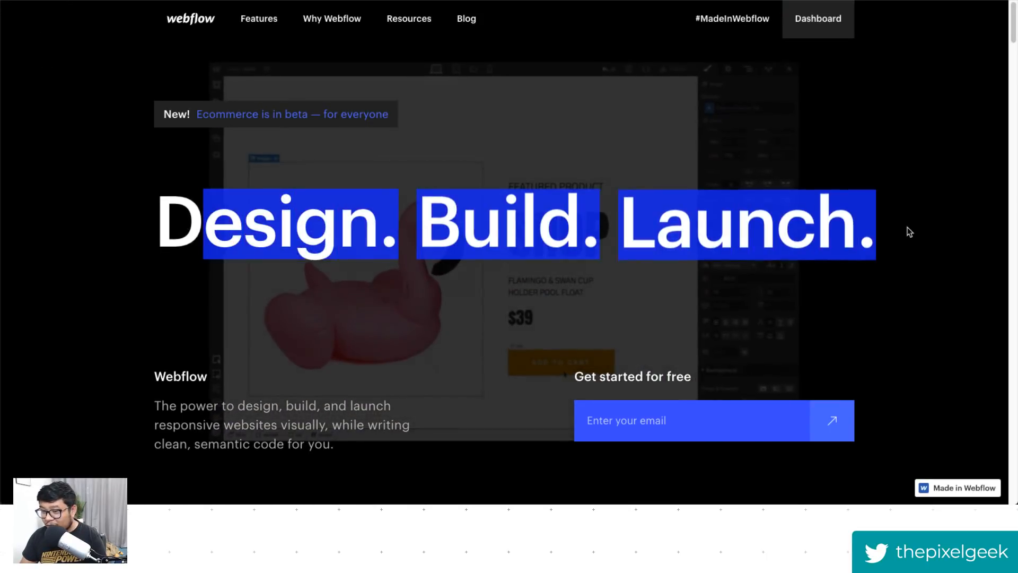
left_click(563, 126)
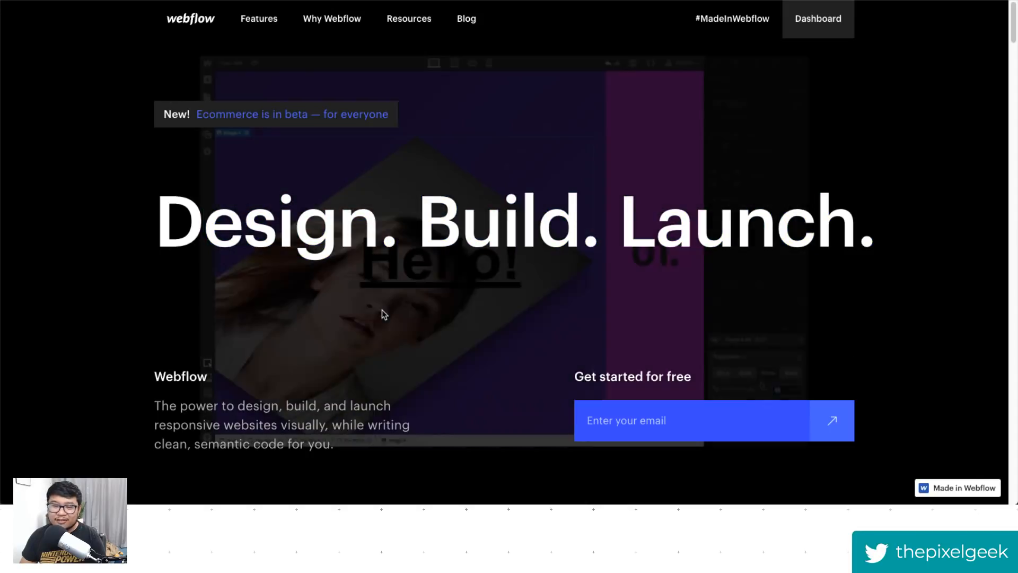
- Scroll through the homepage to examine its scroll-driven Design. Build. Launch. animation
scroll(296, 393, "down", 3)
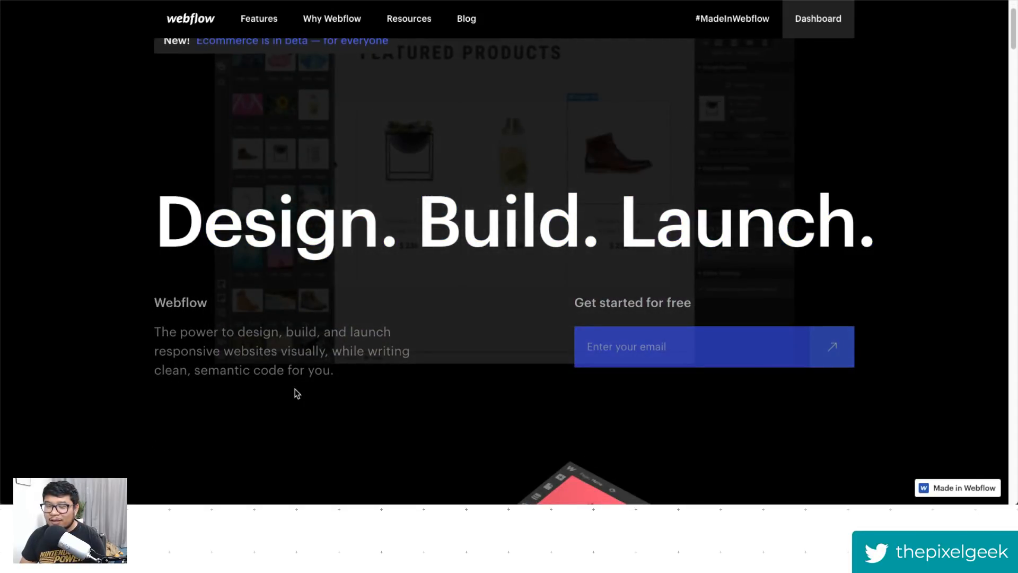
scroll(296, 393, "down", 2)
scroll(296, 393, "up", 3)
scroll(296, 393, "down", 2)
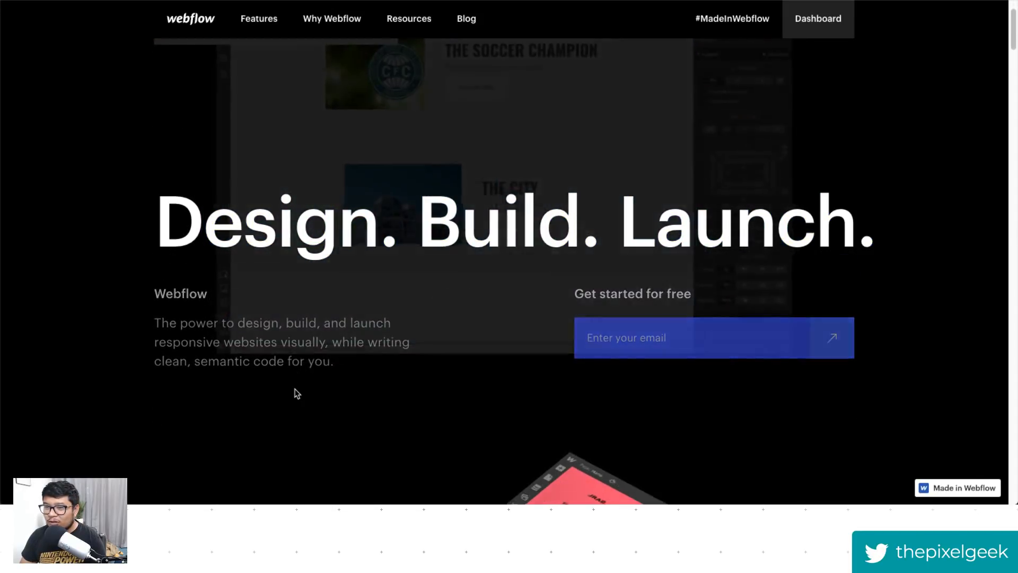
scroll(295, 393, "down", 4)
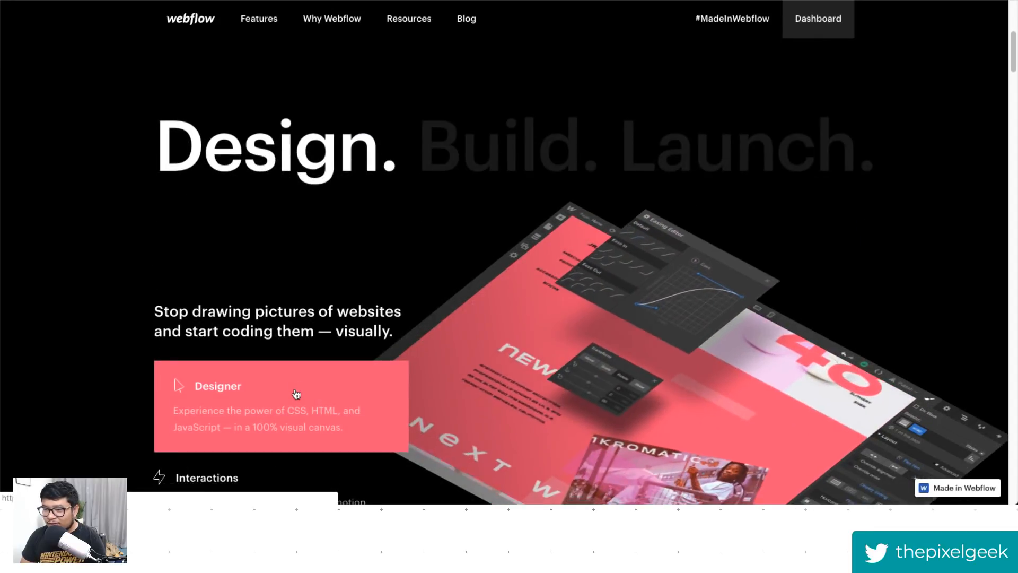
scroll(296, 393, "down", 3)
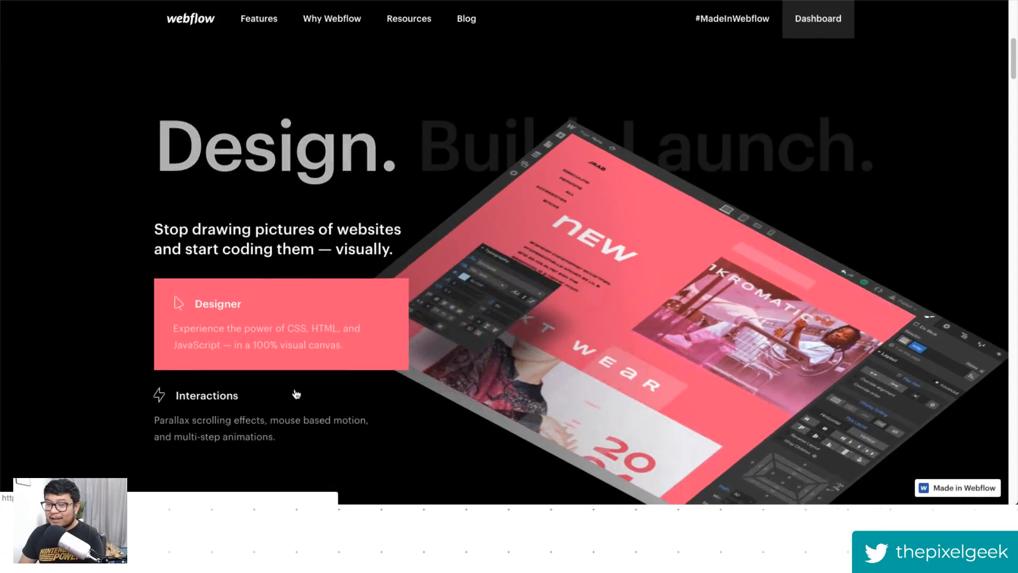
scroll(296, 392, "down", 2)
scroll(295, 393, "up", 5)
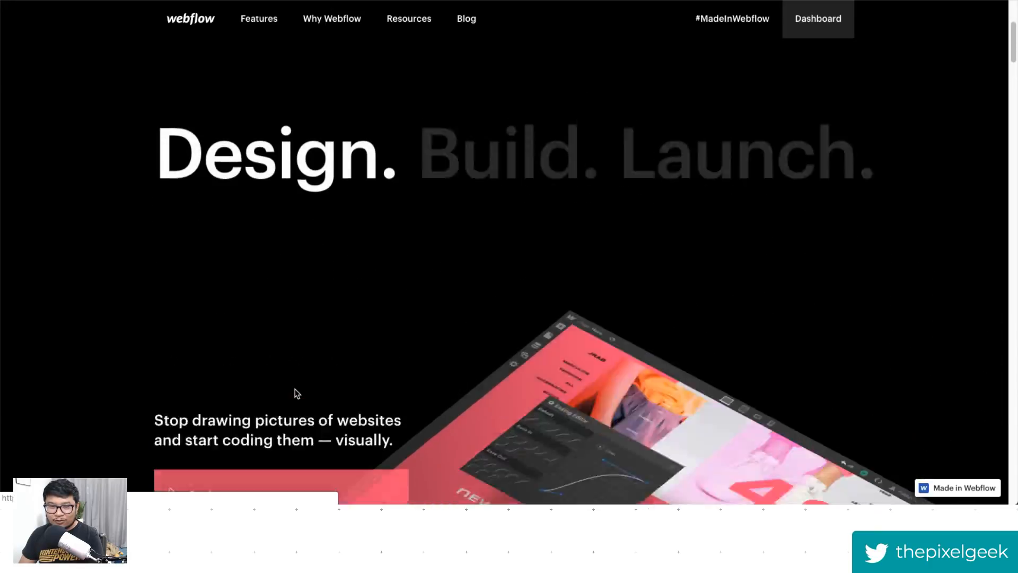
scroll(295, 393, "up", 3)
scroll(295, 393, "down", 4)
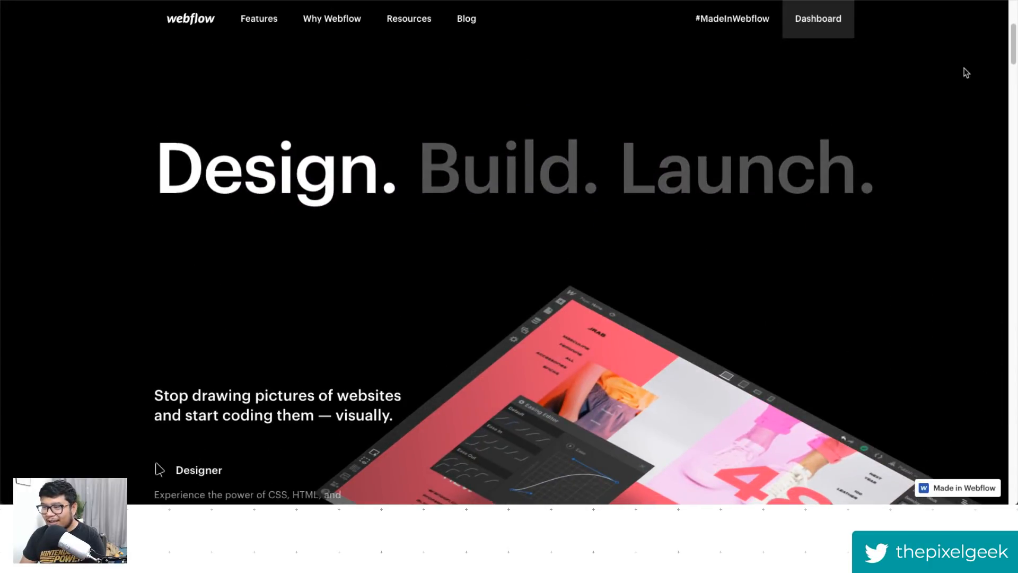
left_click_drag(1012, 47, 1008, 47)
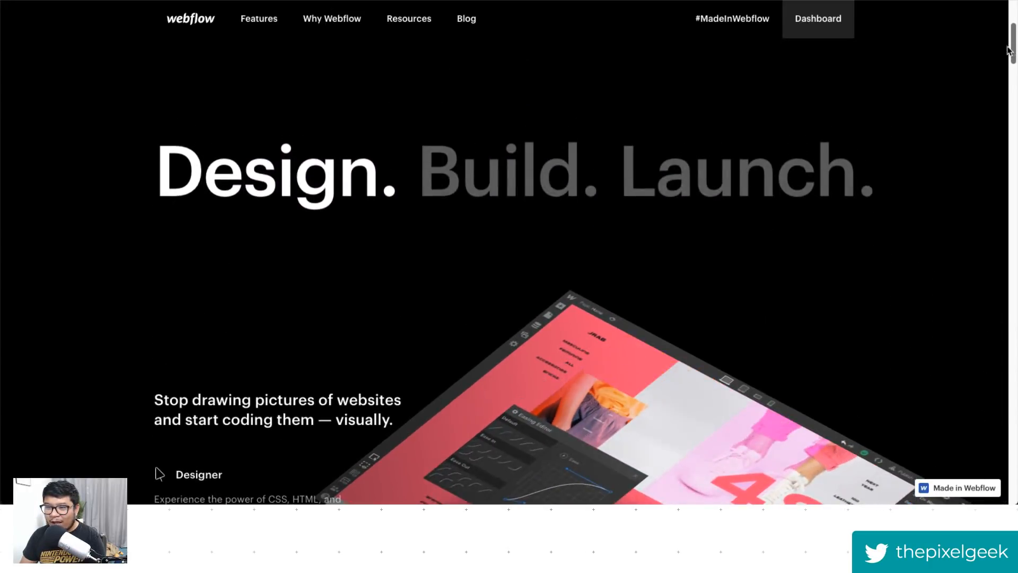
left_click_drag(417, 174, 845, 170)
left_click(836, 171)
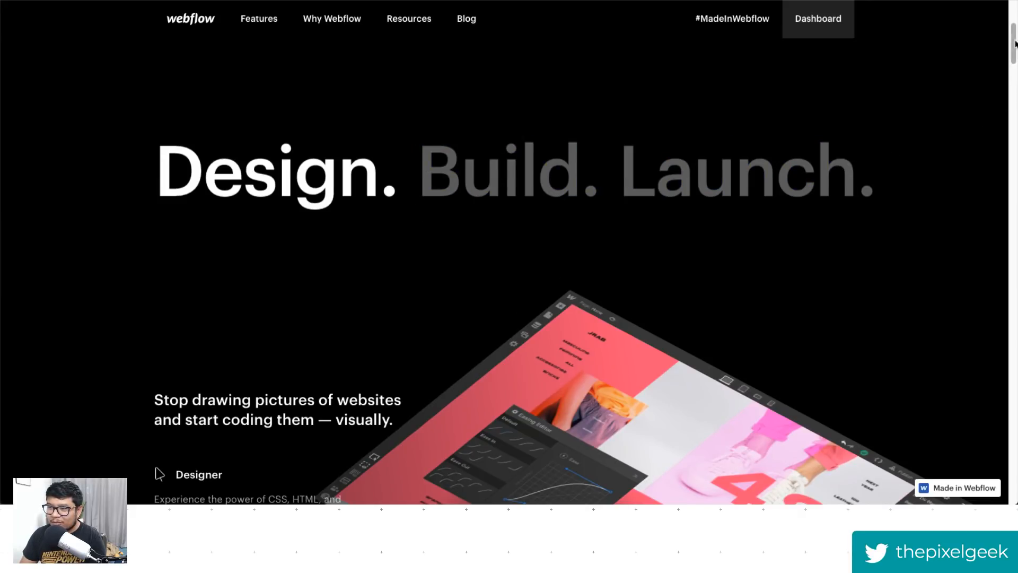
left_click_drag(1015, 41, 1014, 47)
scroll(264, 217, "down", 2)
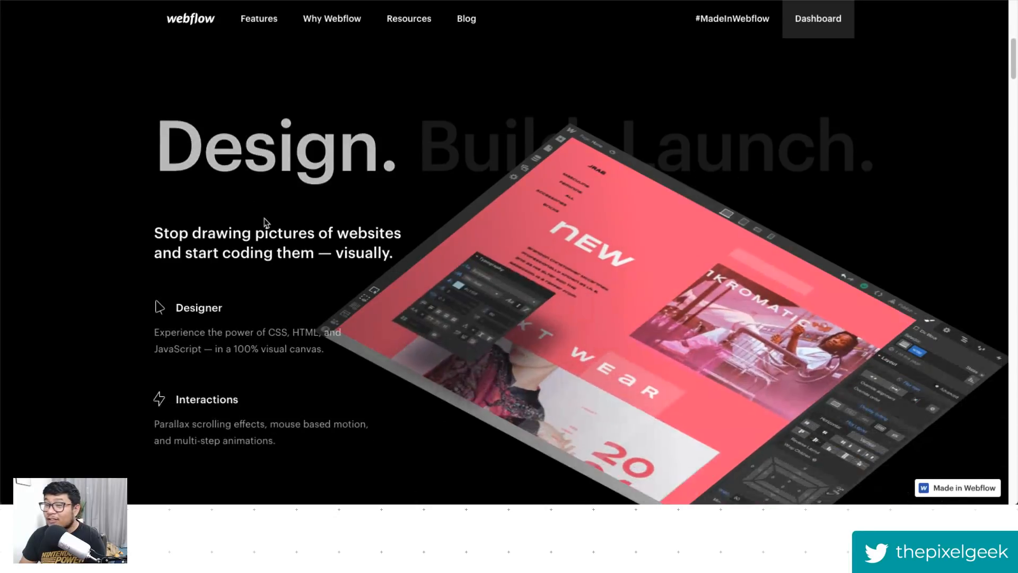
scroll(281, 224, "up", 1)
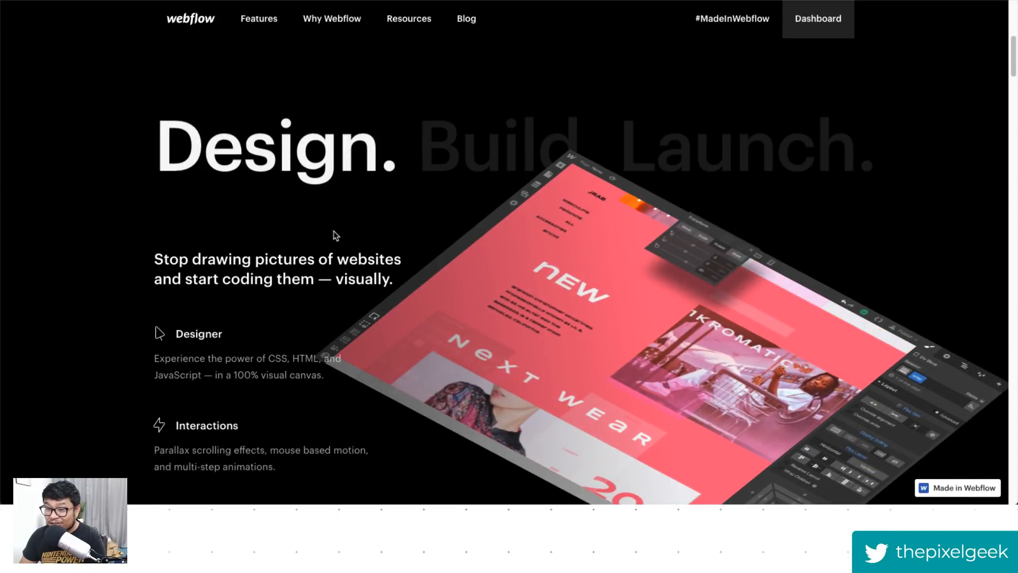
- Keep scrolling the Webflow homepage to study how the Designer and Interactions panels animate in
scroll(335, 235, "down", 3)
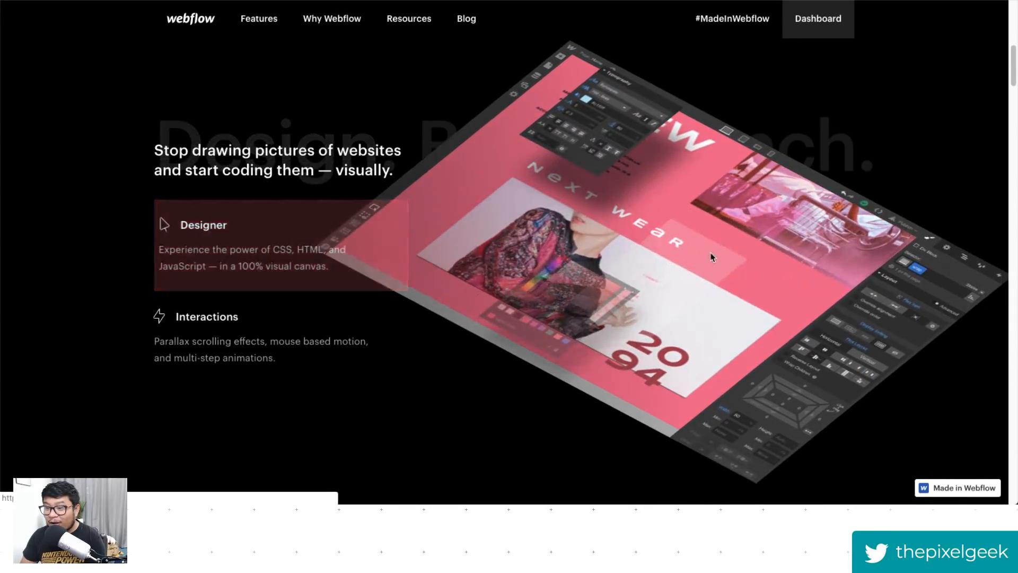
left_click_drag(1014, 63, 1002, 144)
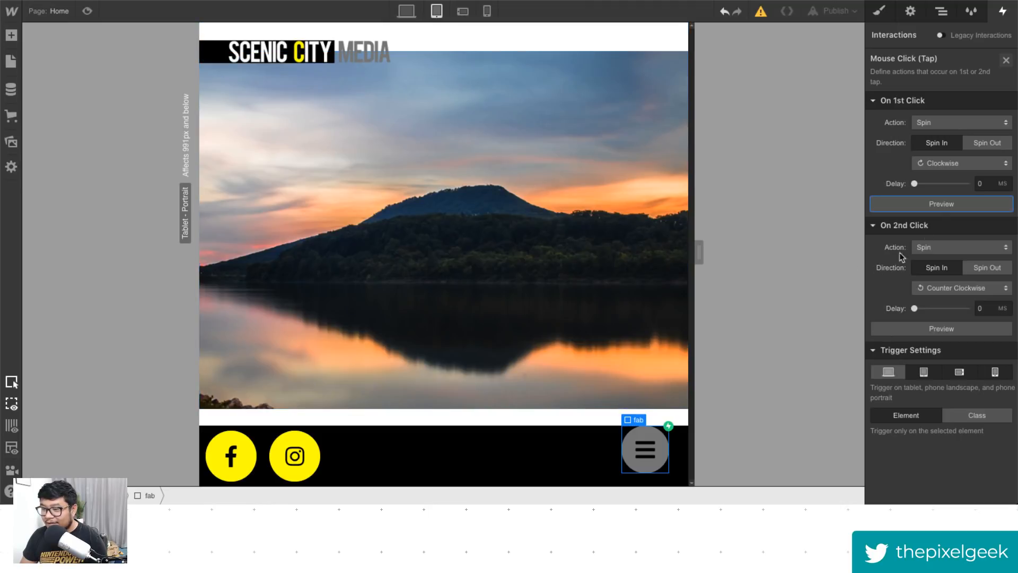
- Preview the fab's first-click spin again and close the Mouse Click interaction settings
left_click(949, 205)
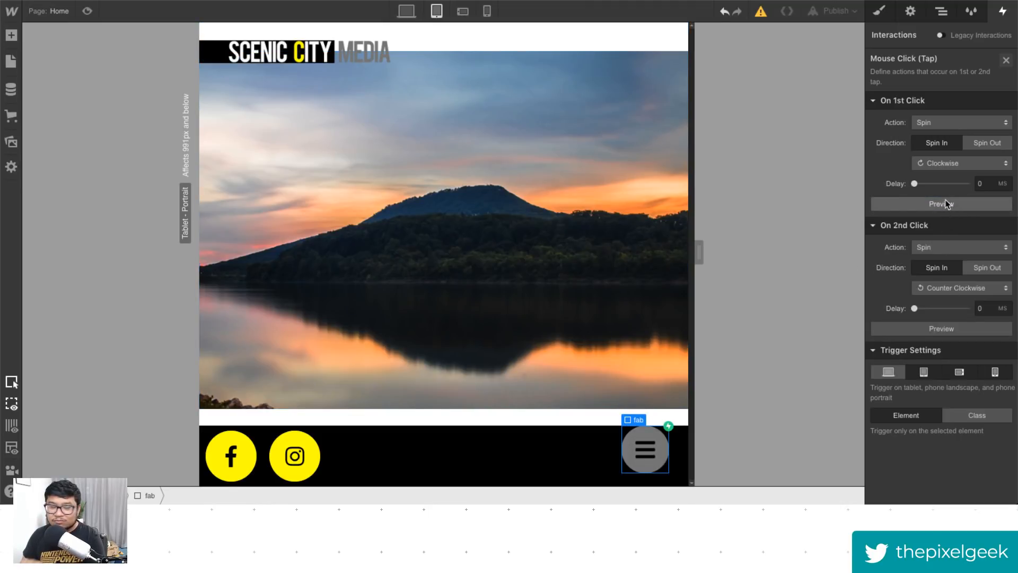
left_click(1006, 60)
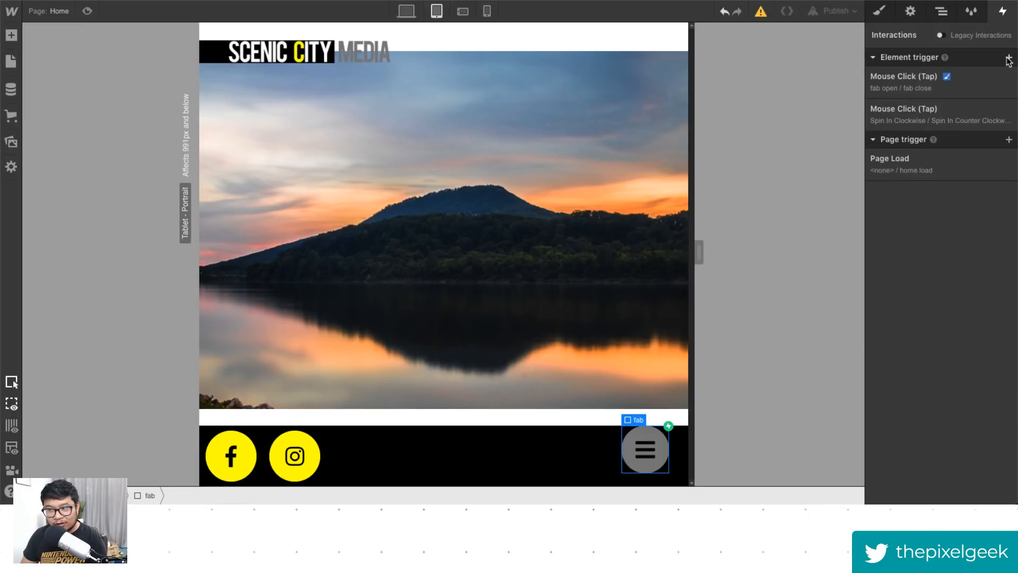
- Switch to the desktop view and toggle preview mode several times to watch the page load
left_click(406, 11)
left_click(87, 11)
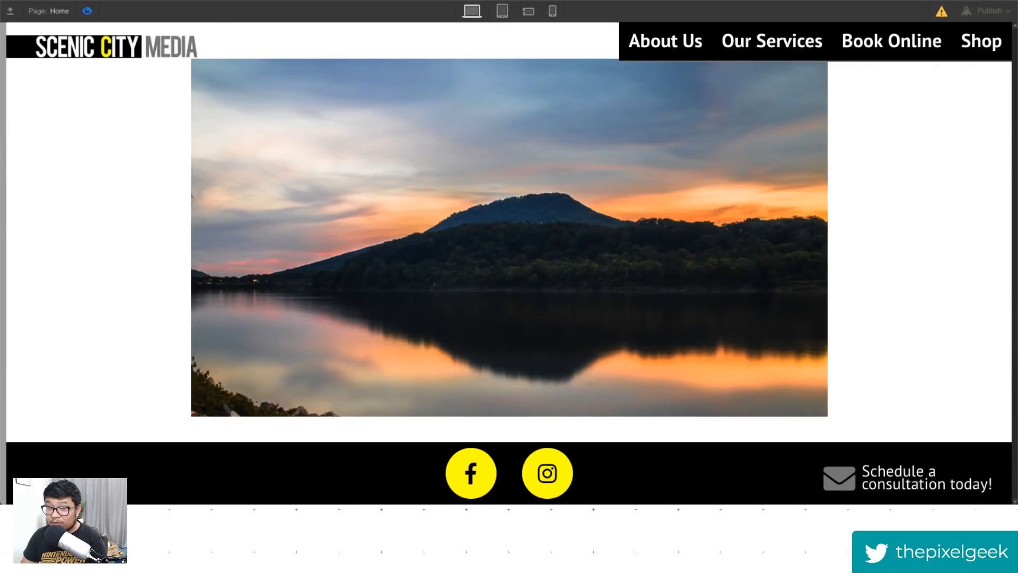
left_click(87, 11)
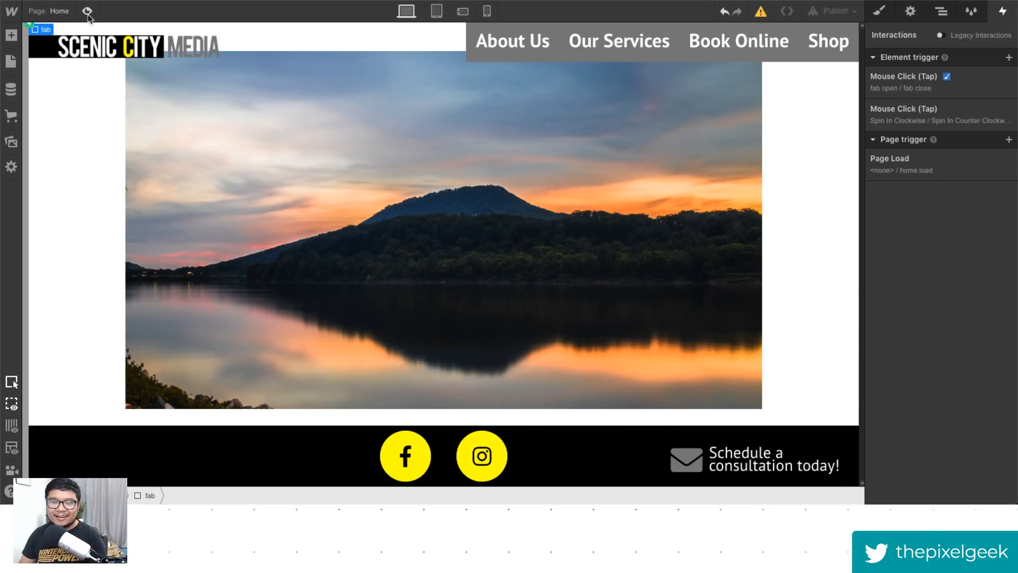
left_click(89, 16)
left_click(89, 15)
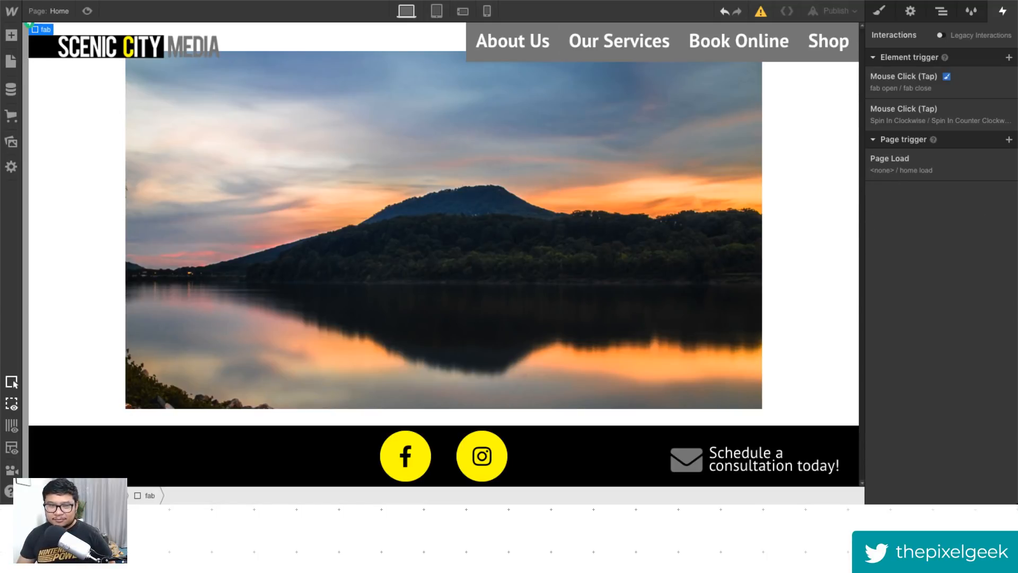
left_click(87, 10)
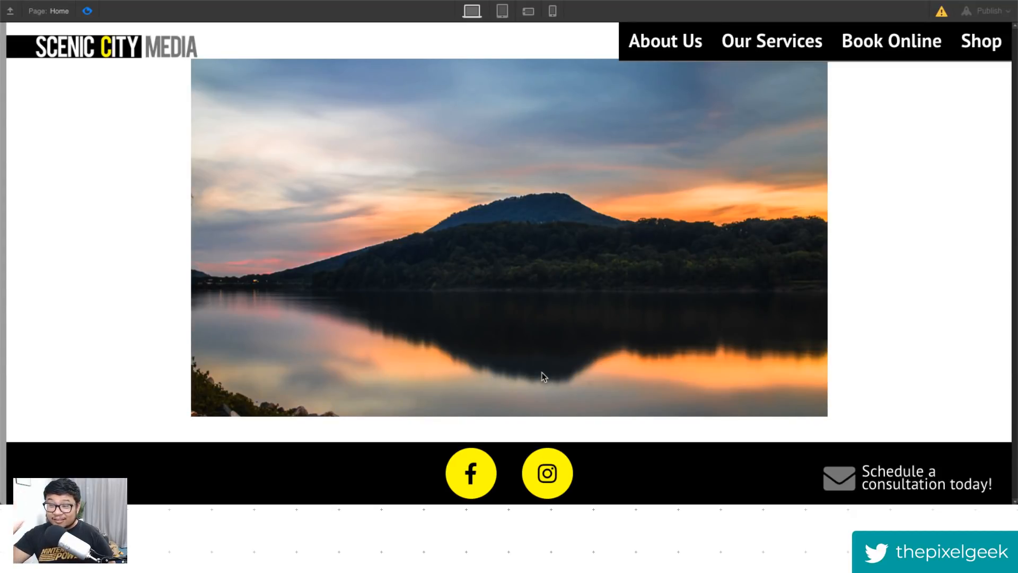
left_click(87, 10)
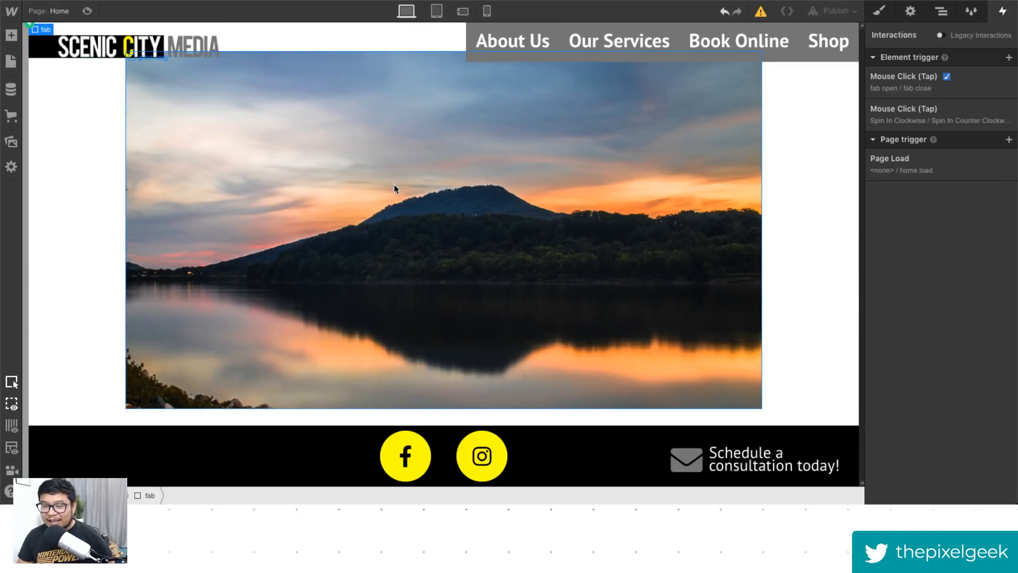
left_click(87, 11)
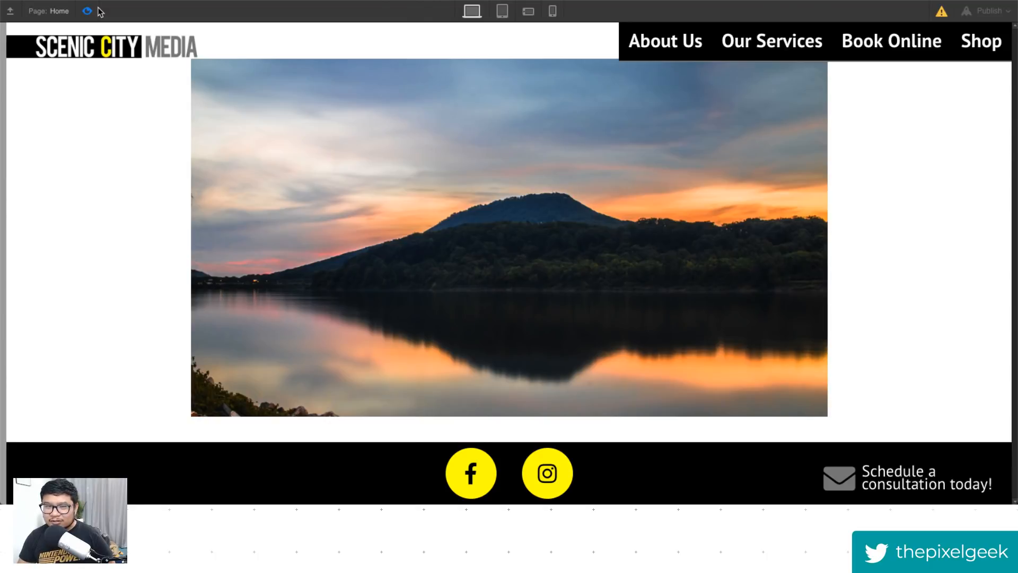
left_click(88, 10)
- Select the home overlay and set its top position offset to 0%
left_click(942, 11)
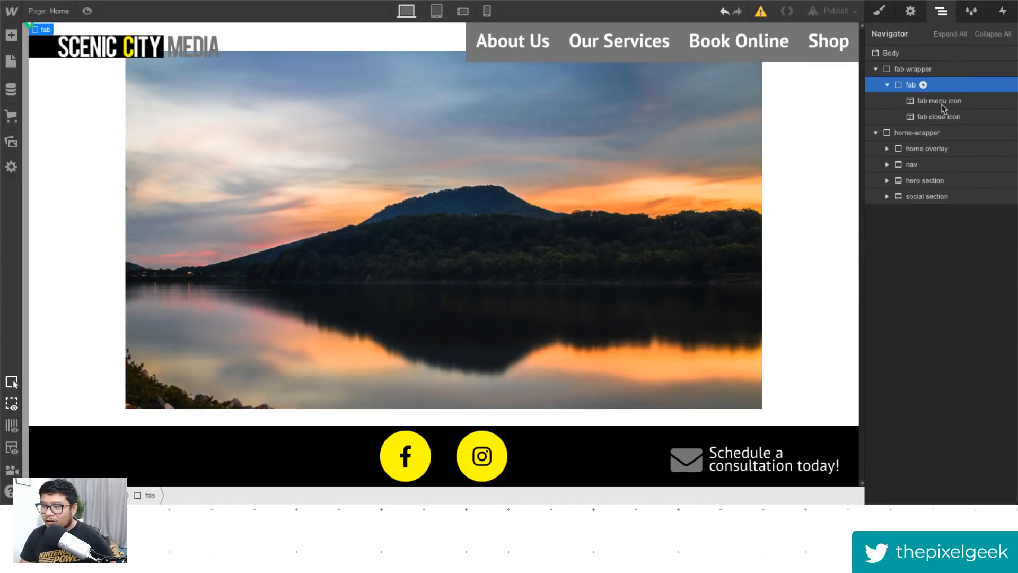
left_click(928, 148)
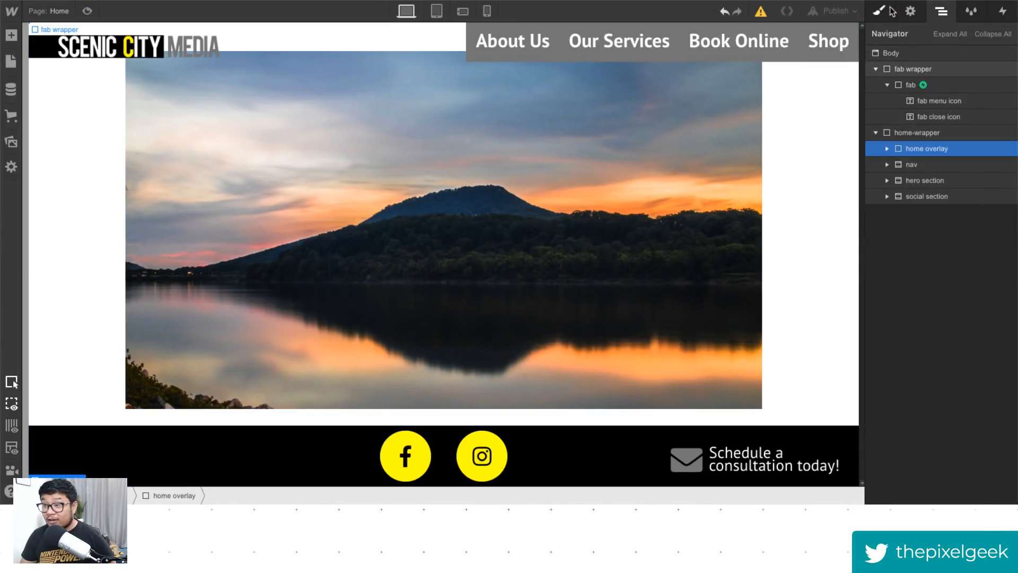
left_click(879, 11)
scroll(964, 403, "down", 1)
scroll(964, 403, "down", 15)
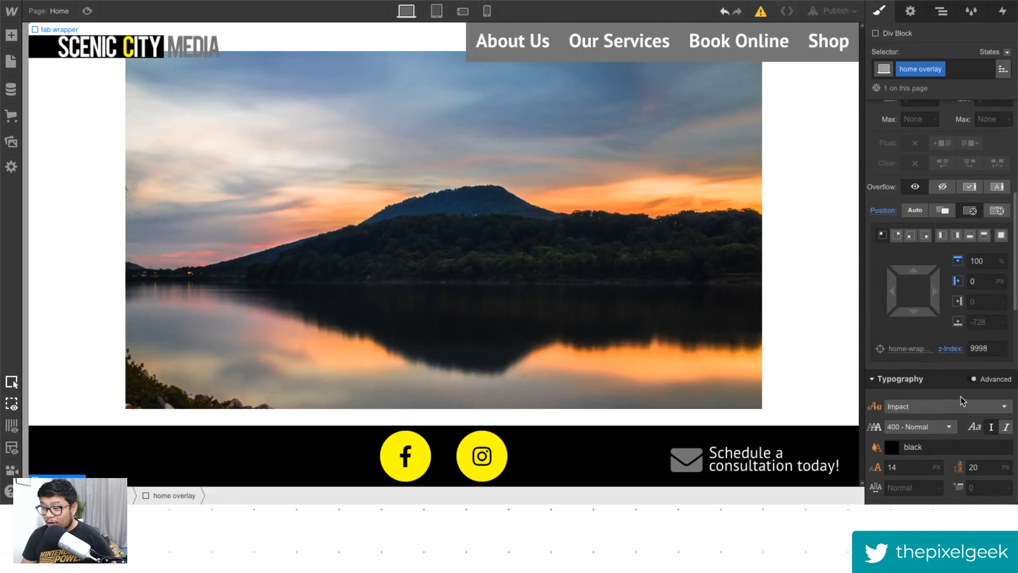
scroll(960, 395, "up", 10)
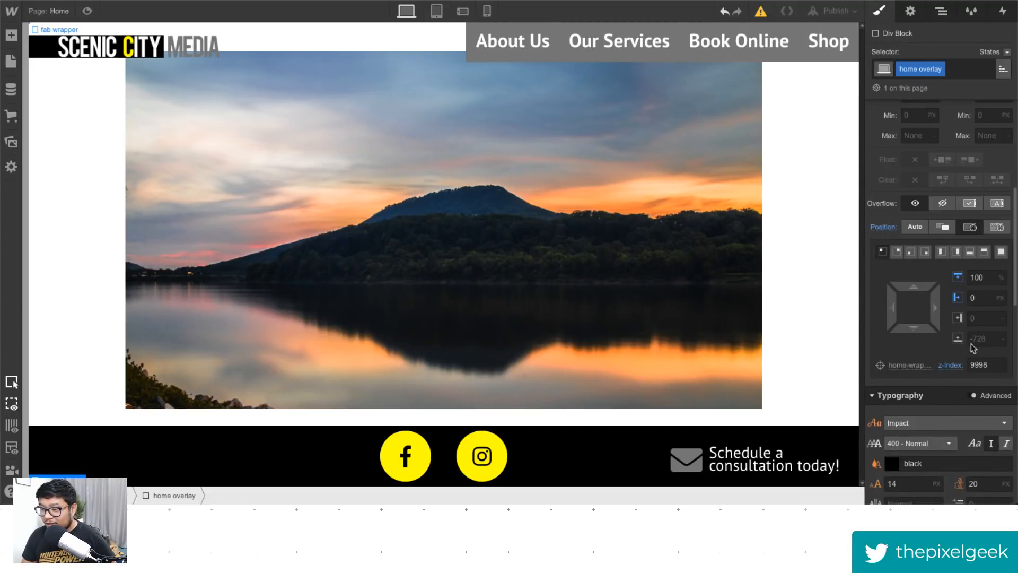
left_click(981, 277)
type("0")
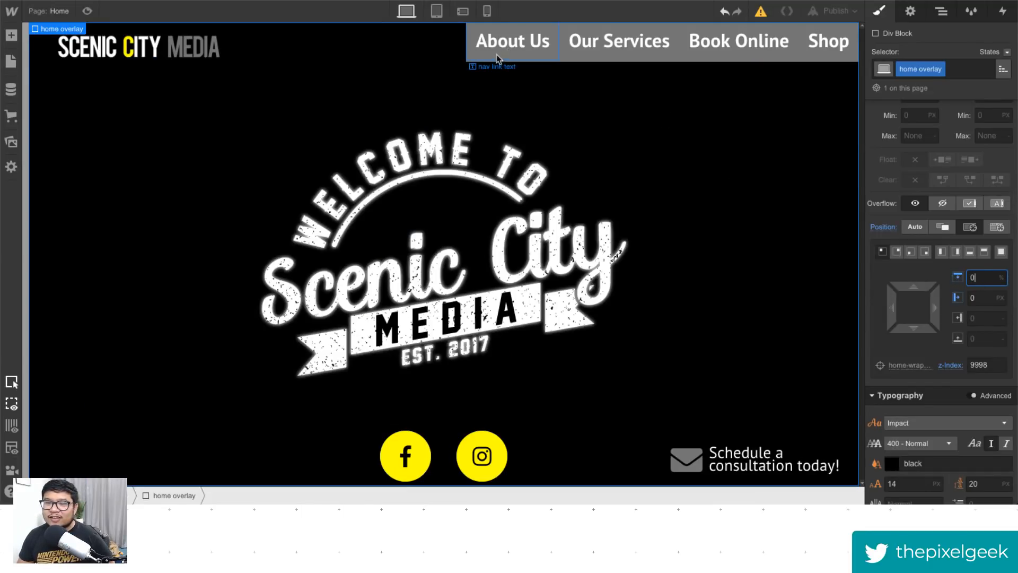
key("Return")
- Hide the nav wrapper and the nav logo on the desktop breakpoint
left_click(792, 42)
left_click(942, 10)
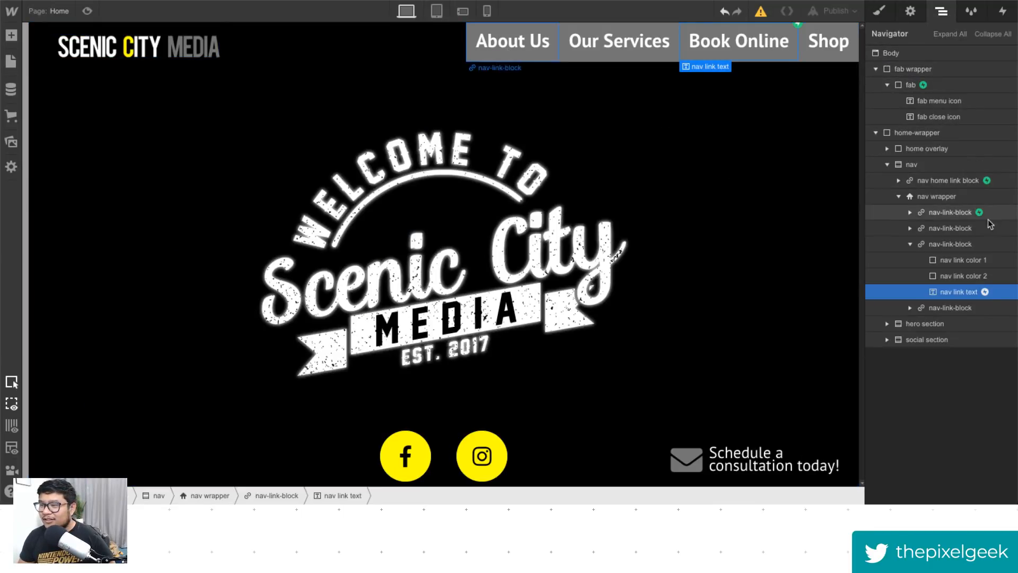
left_click(935, 201)
left_click(910, 10)
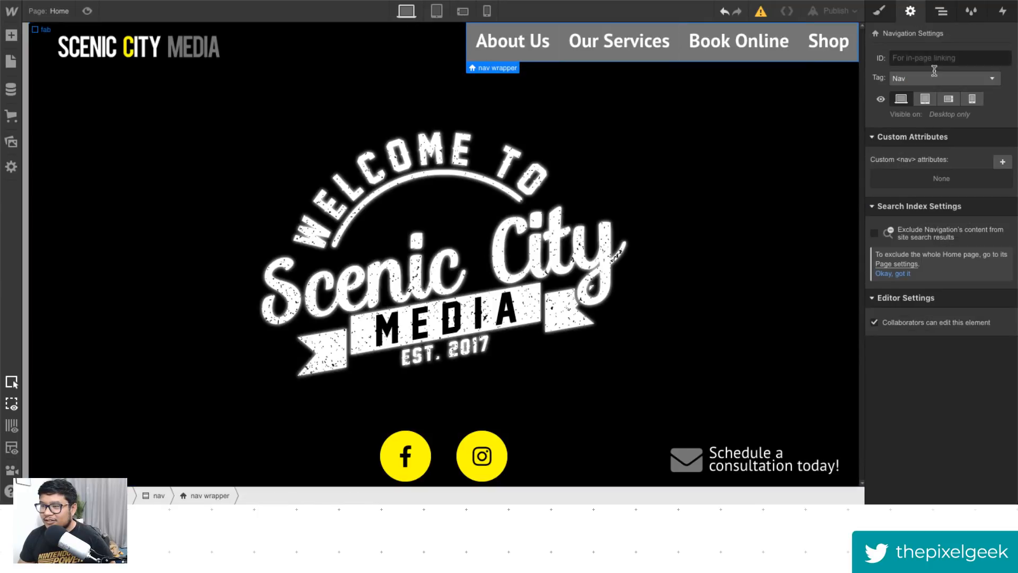
left_click(901, 99)
left_click(138, 48)
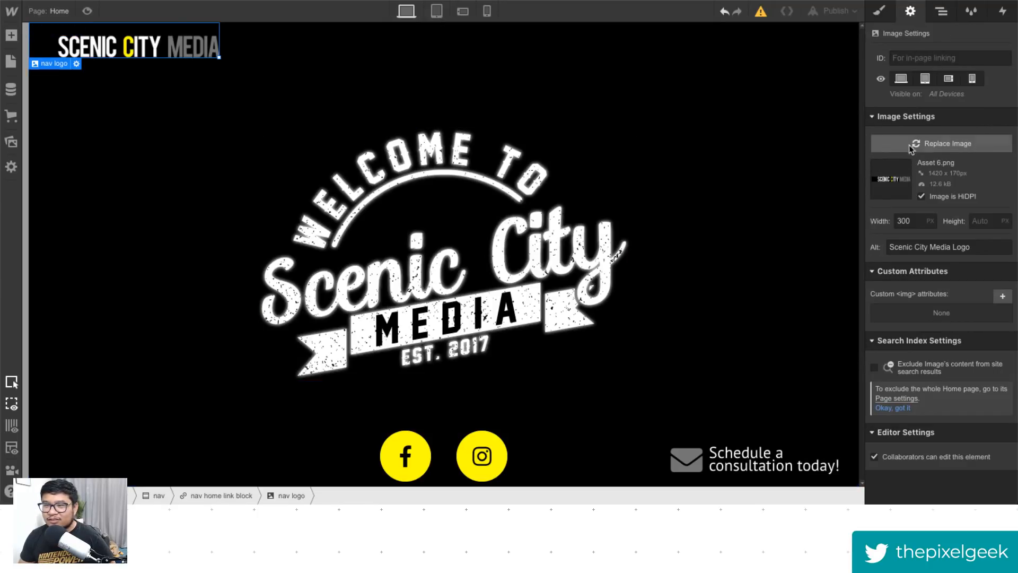
left_click(903, 79)
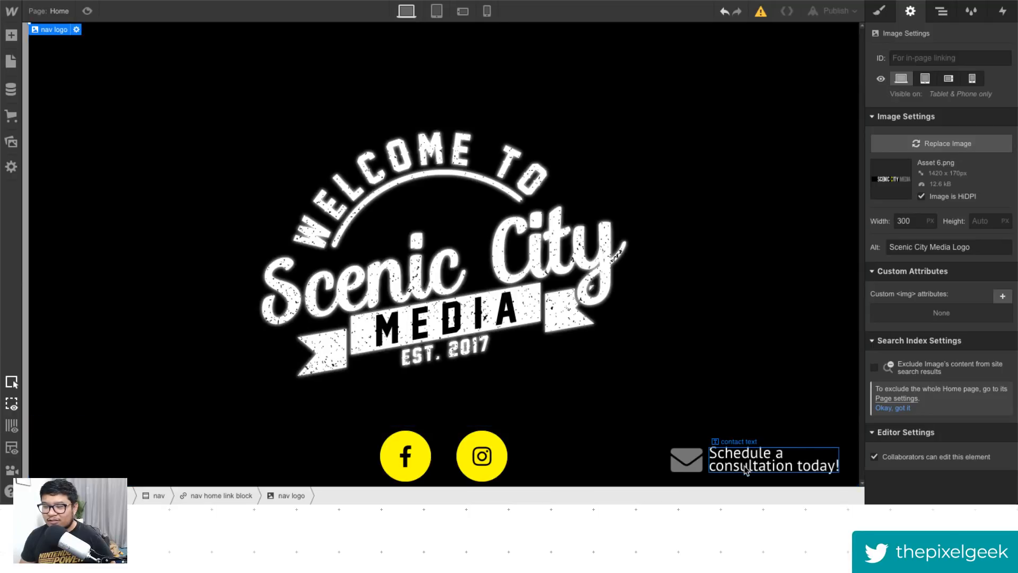
- Hide the contact wrapper and the social icons wrapper on the desktop breakpoint
left_click(673, 475)
left_click(682, 479)
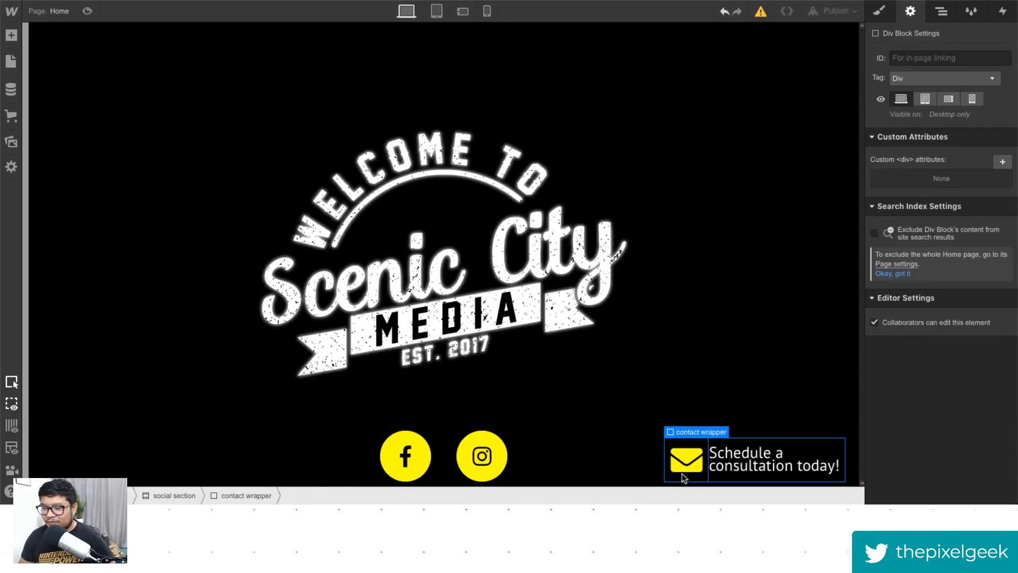
left_click(904, 100)
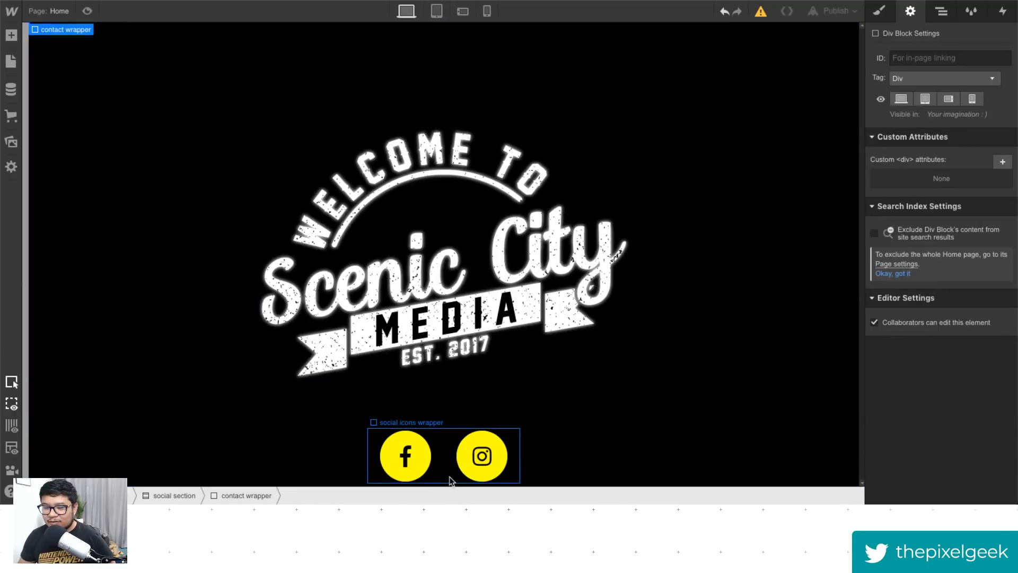
left_click(453, 479)
left_click(901, 100)
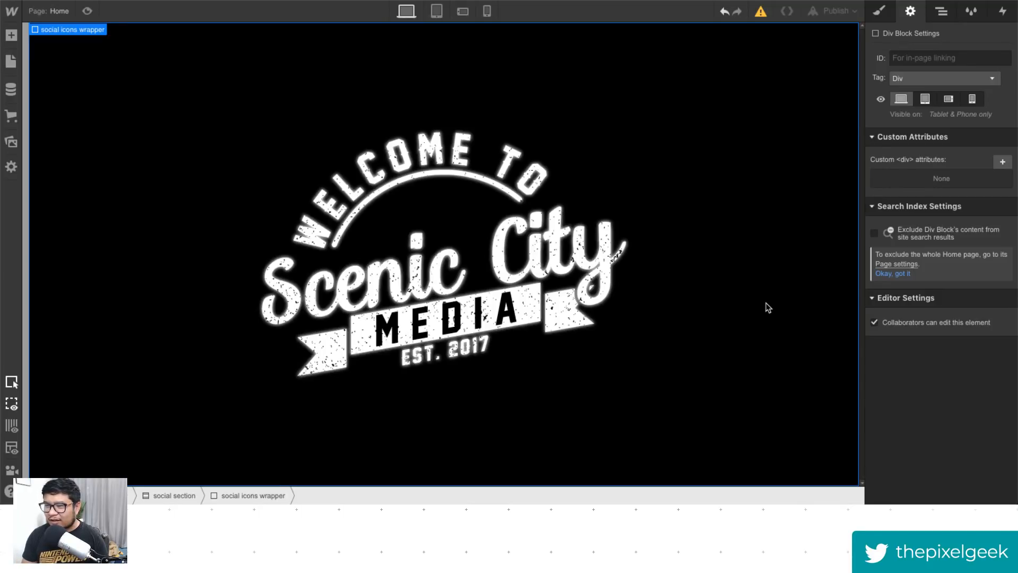
- Remove the black background color style from the home overlay
left_click(775, 194)
left_click(879, 10)
scroll(929, 415, "down", 5)
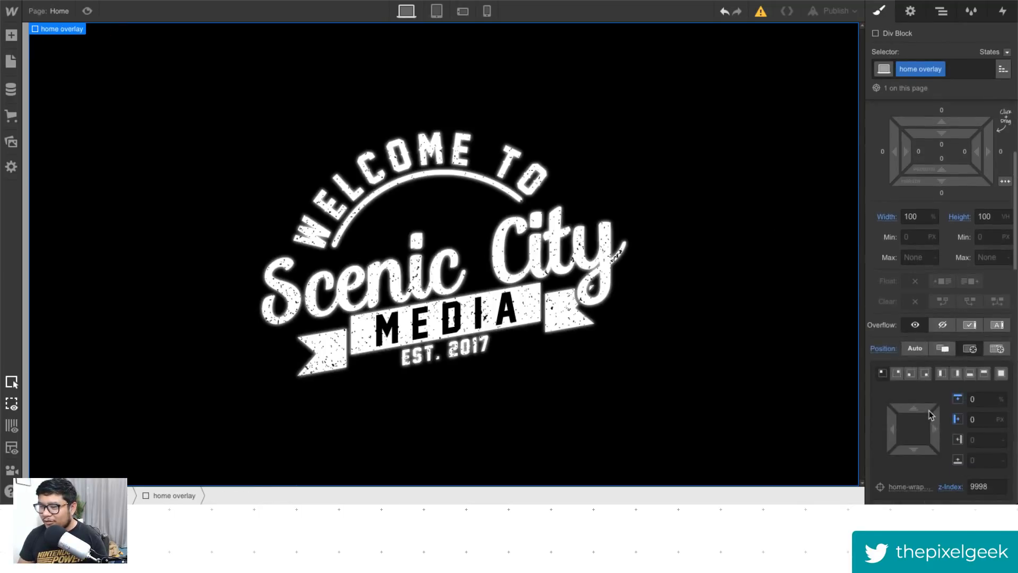
scroll(929, 416, "down", 5)
left_click(875, 420)
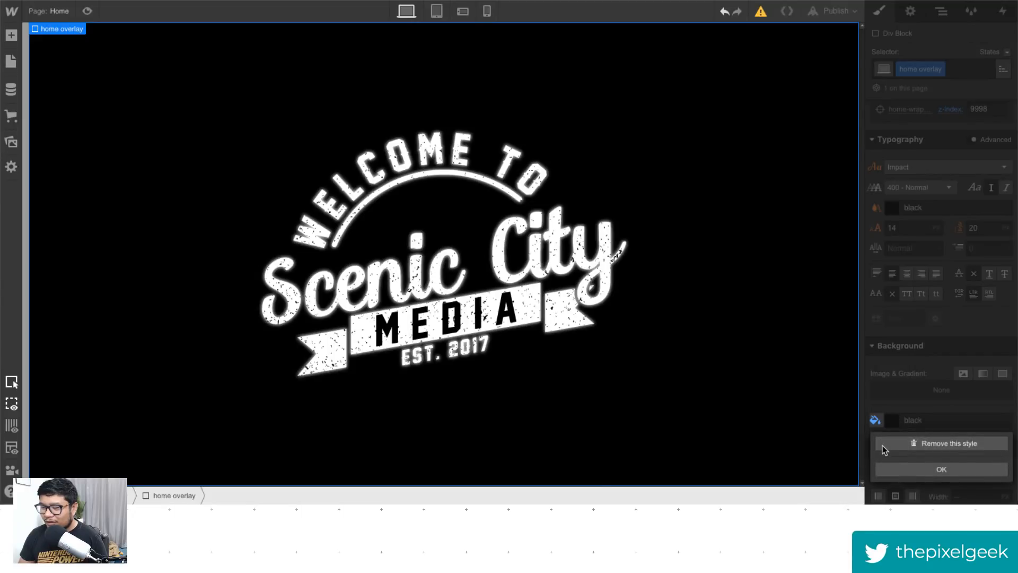
left_click(884, 450)
- Move the home overlay up to the body level and delete all other page elements
left_click(942, 12)
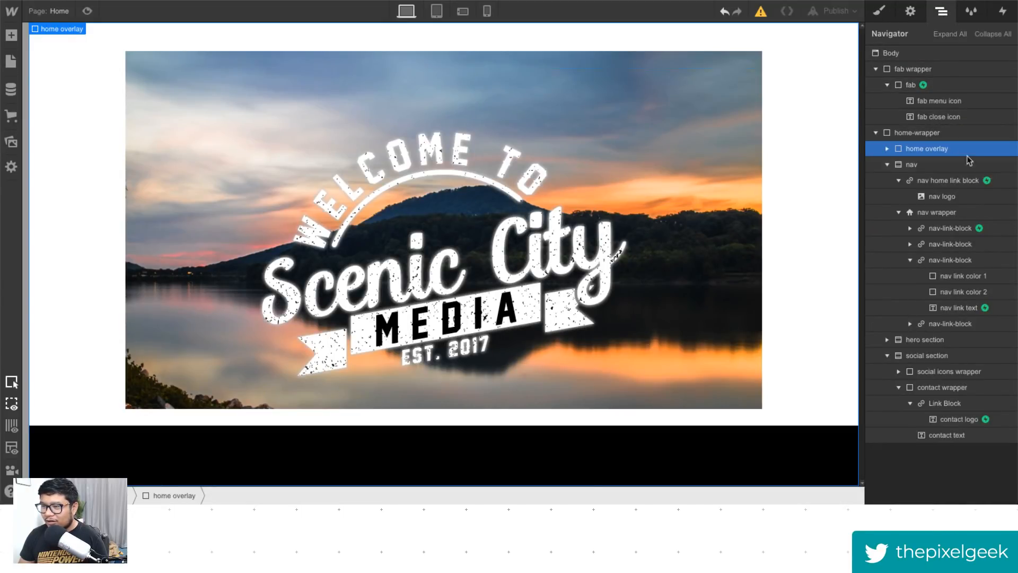
left_click_drag(928, 152, 901, 71)
key("Delete")
key("Delete")
key("Delete")
key("Delete")
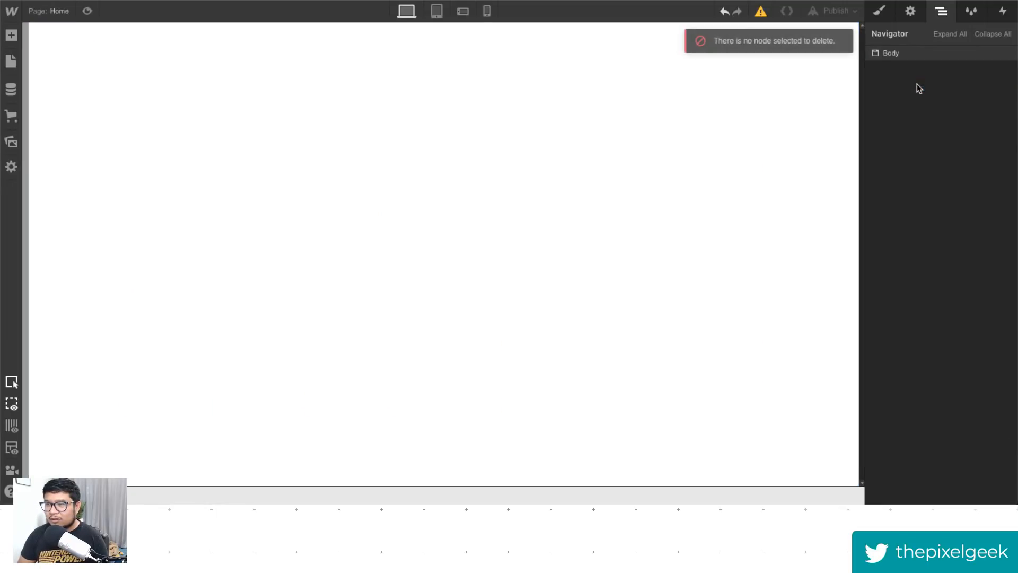
key("ctrl+z")
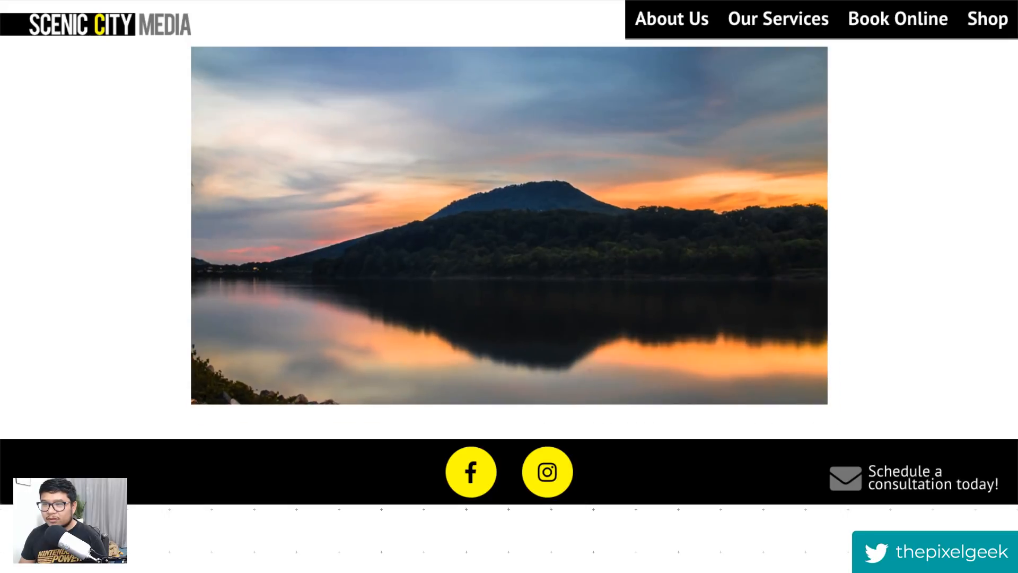
- Open the Coverr website and enter city in its free video search
key("ctrl+l")
type("cover")
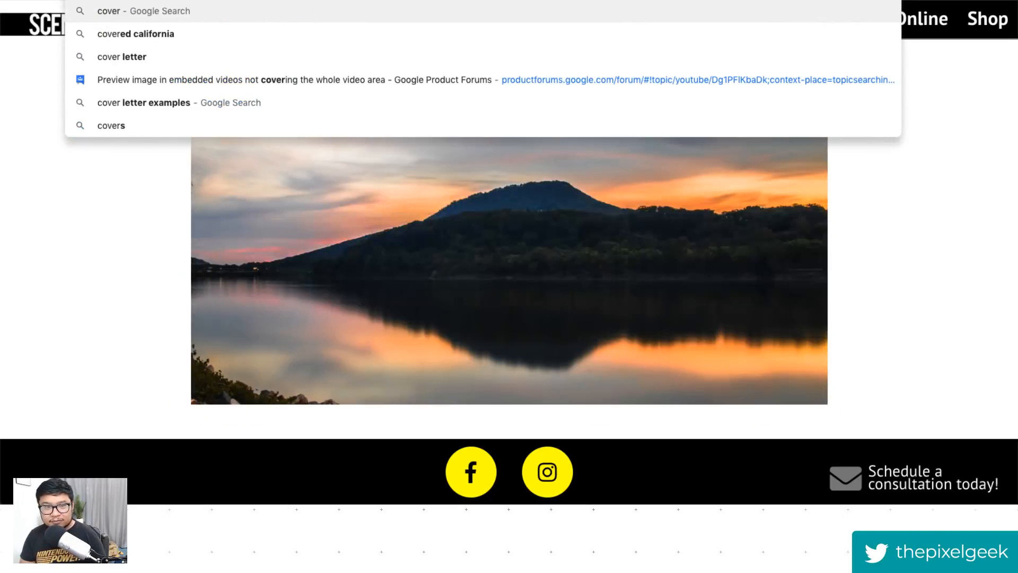
type("r.")
key("Return")
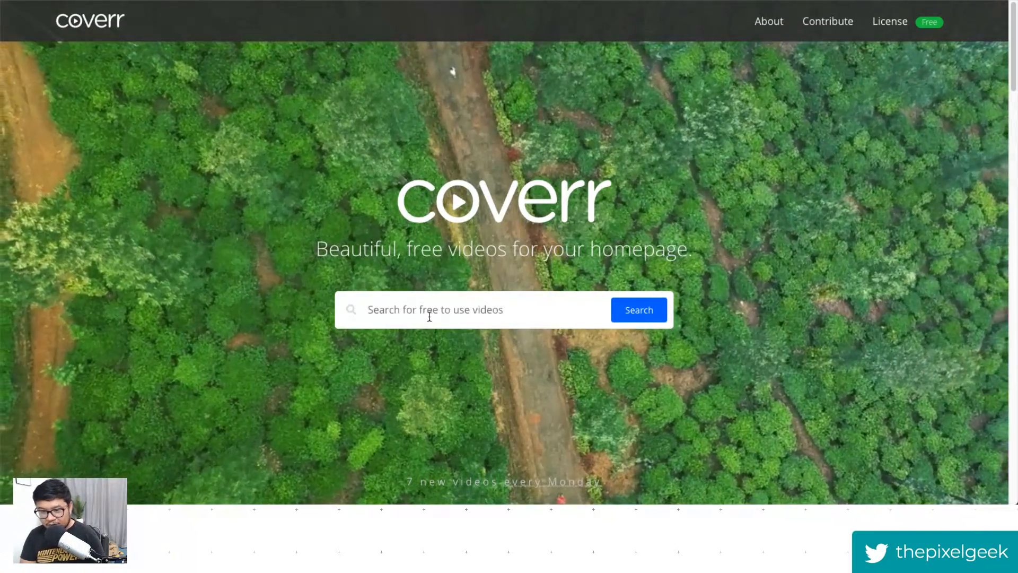
left_click(430, 317)
type("city")
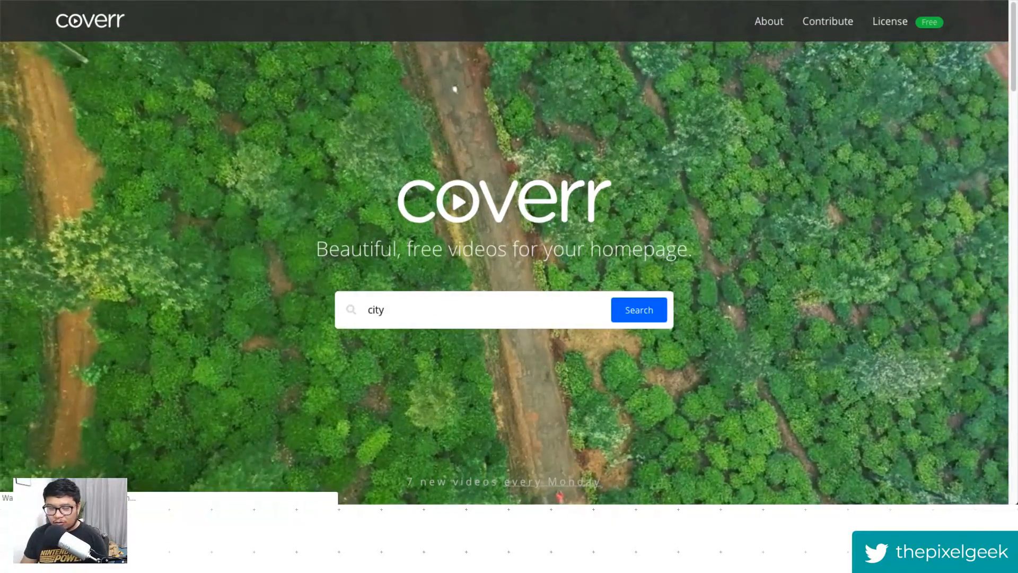
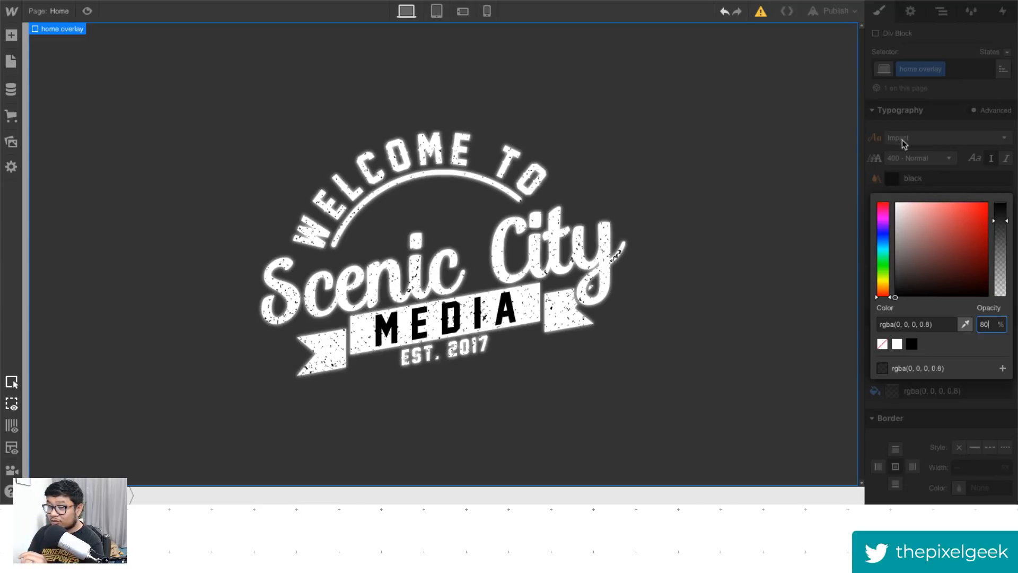
- Shrink the centred logo image to about half its width
left_click(949, 177)
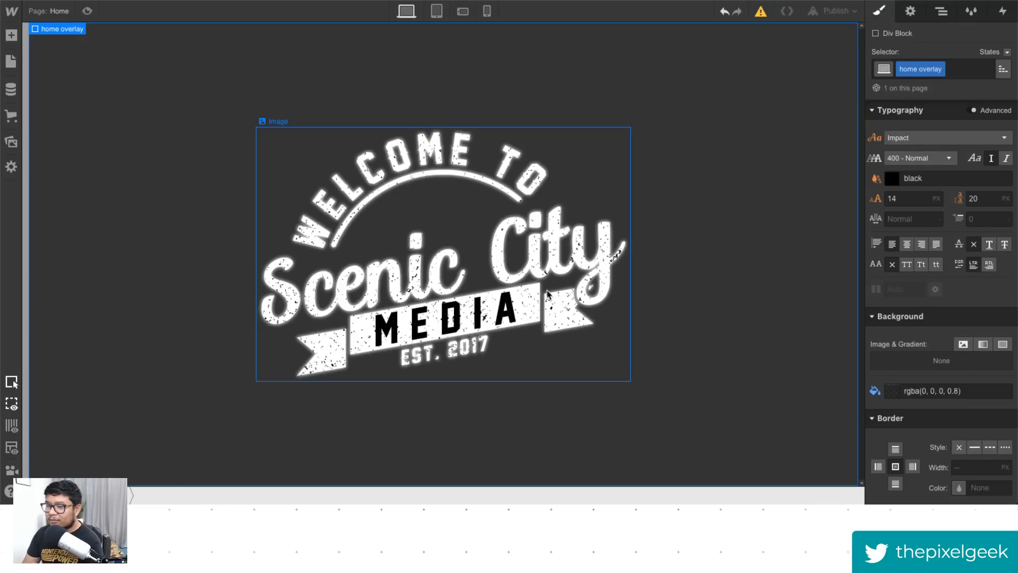
left_click(610, 371)
left_click_drag(629, 381, 541, 321)
- Add a Heading element to the home overlay and set the overlay's flex layout to vertical
key("a")
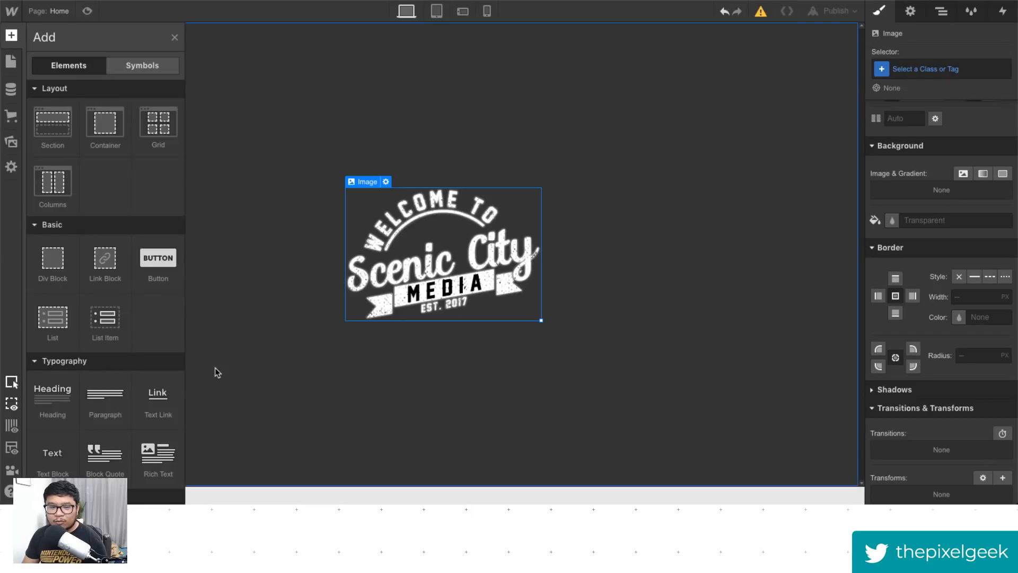
left_click(53, 414)
left_click(818, 166)
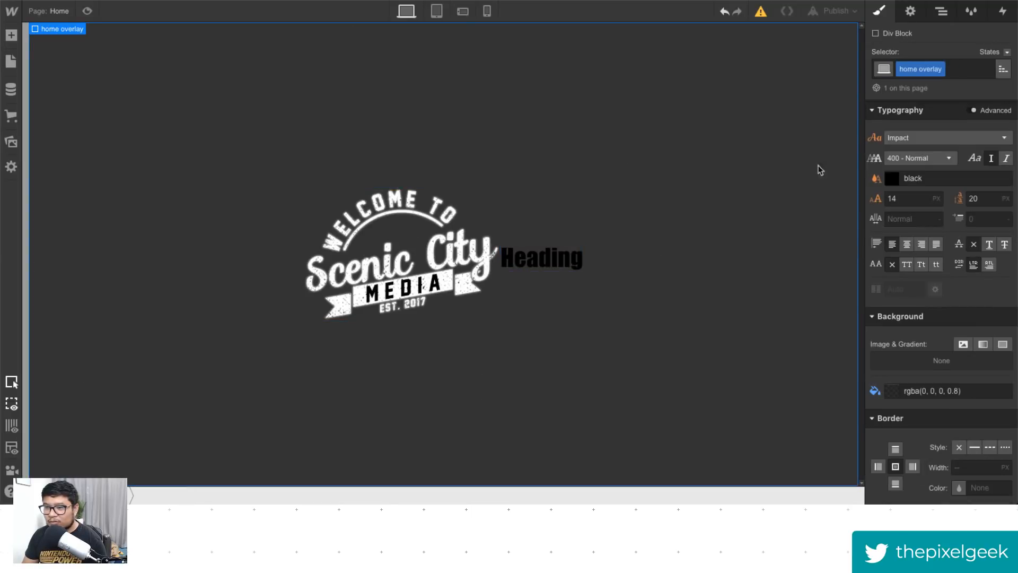
left_click(972, 184)
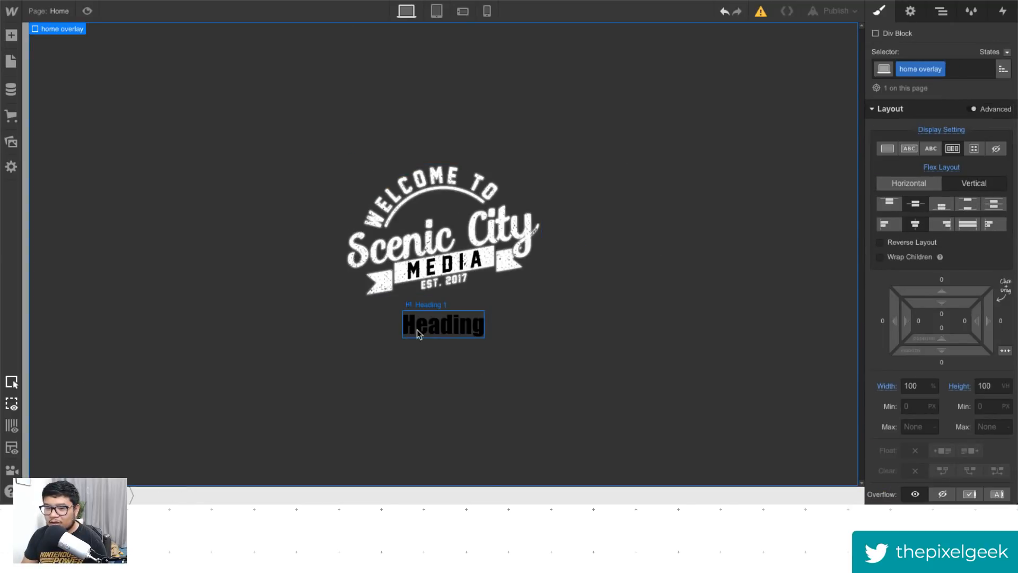
- Replace the heading text with "OMG THE BEST AGENCY, LIKE EVAARRRRRR"
double_click(421, 324)
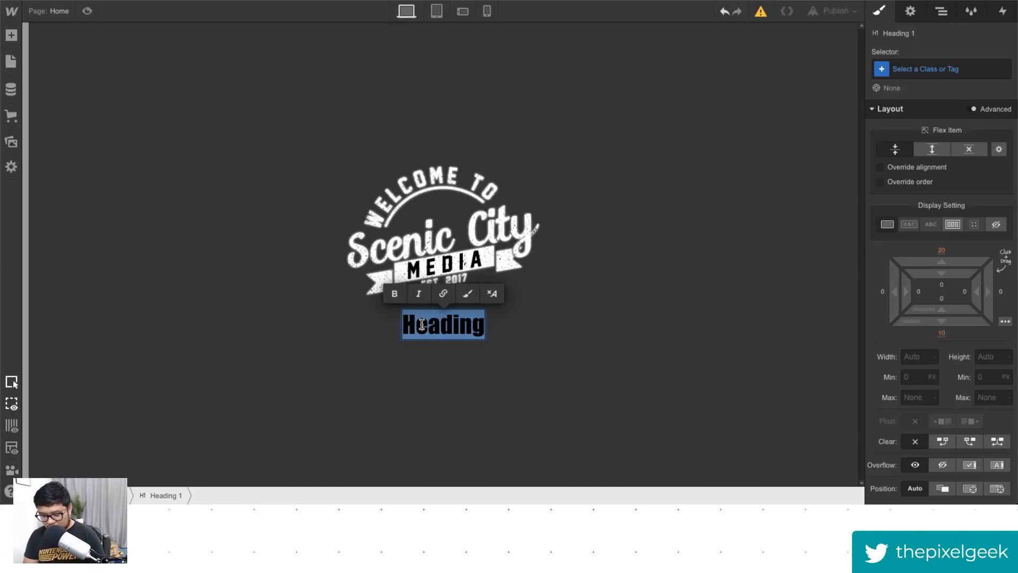
type("OMG THE BEST")
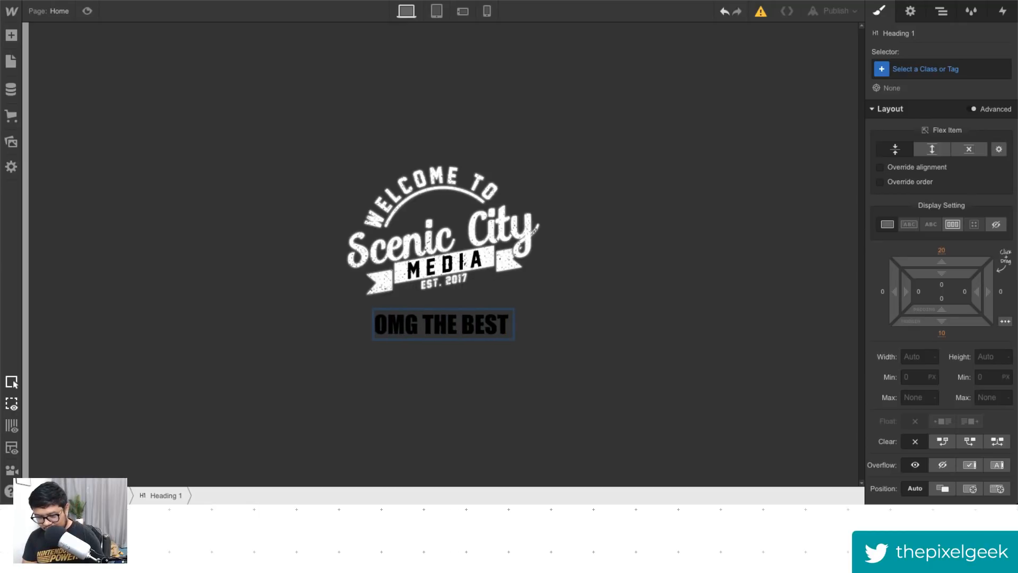
type(" AG")
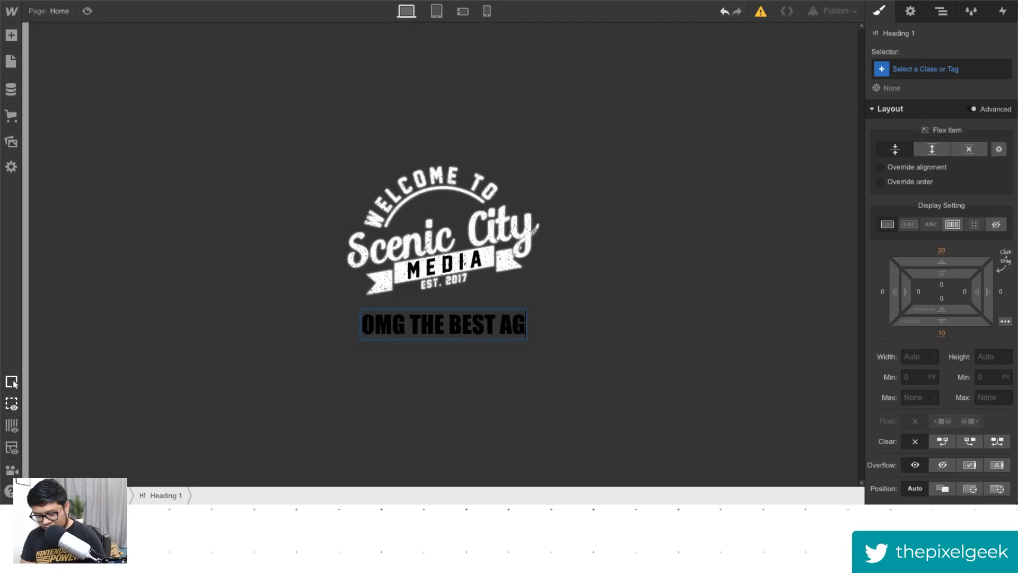
type("ENCY, L")
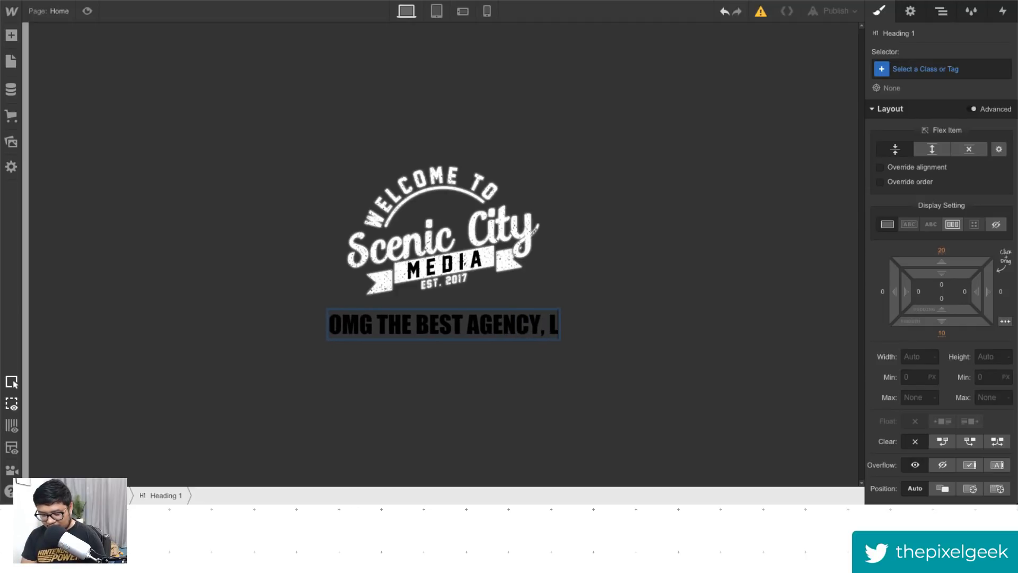
type("IKE EVAARRRRRR")
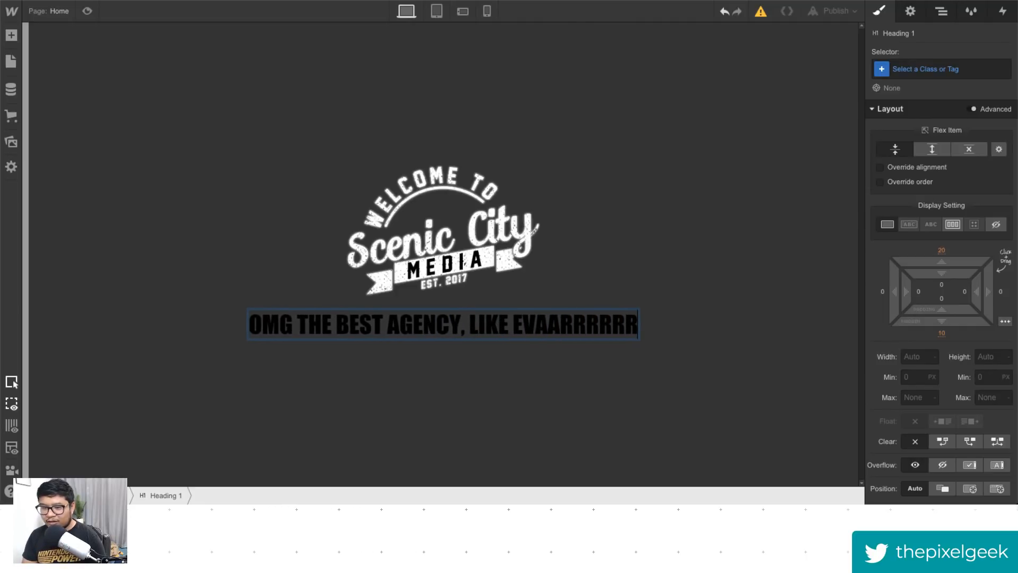
key("Escape")
- Set the heading's text color to white
scroll(972, 363, "down", 5)
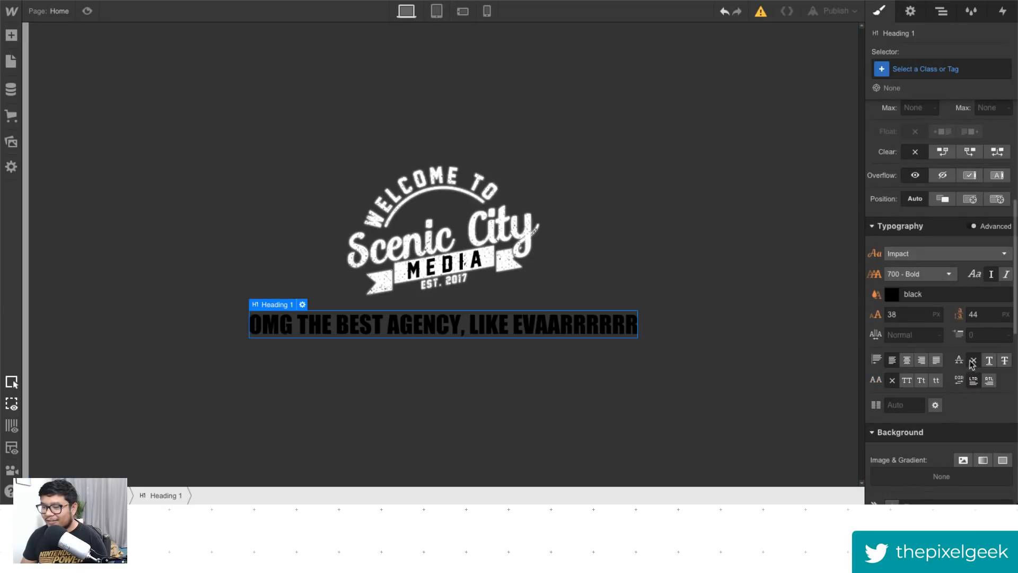
left_click(933, 295)
key("ctrl+a")
type("wqhite")
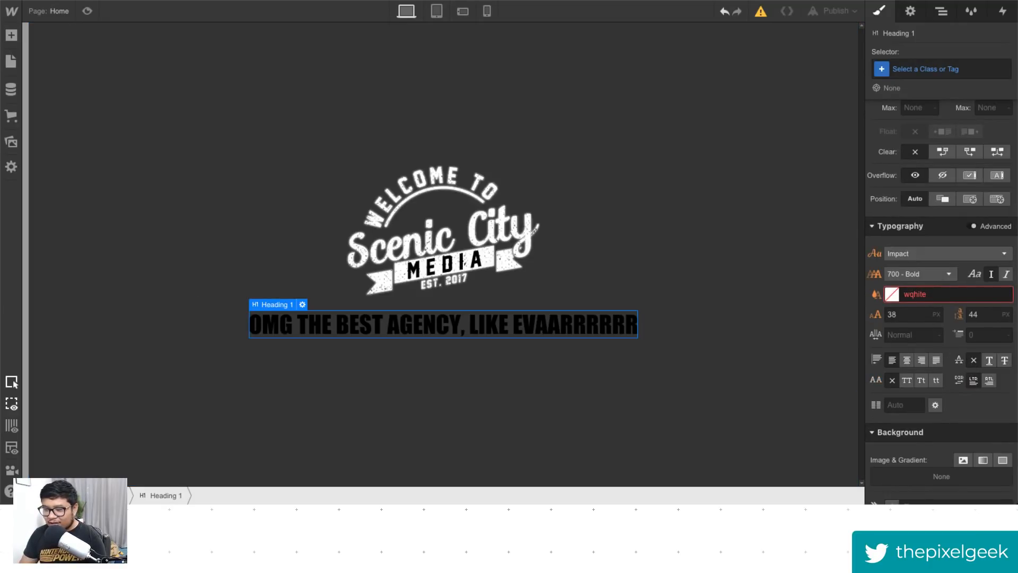
key("ctrl+a")
type("white")
- Set the heading's margins to about 49 px top and 36 px bottom
scroll(933, 259, "up", 5)
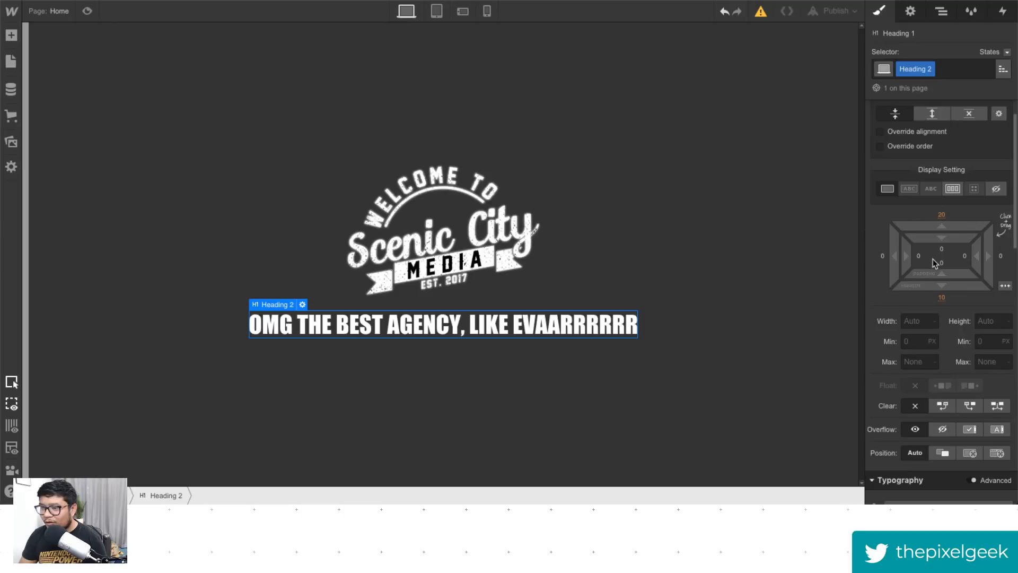
left_click_drag(942, 234, 948, 347)
- Change the heading's font to Montserrat with the 500 - Medium weight
scroll(963, 372, "down", 2)
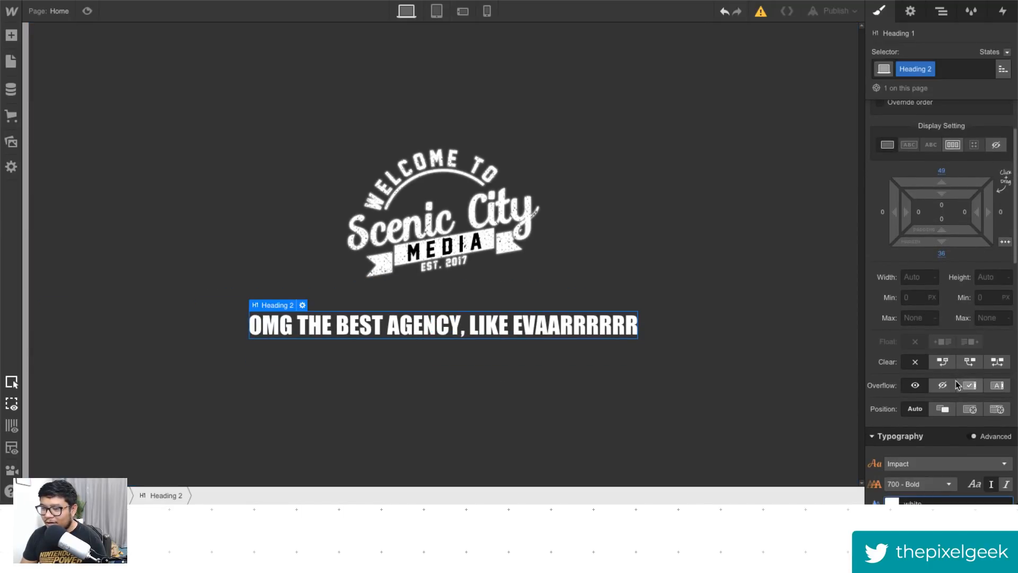
scroll(957, 385, "down", 5)
left_click(947, 311)
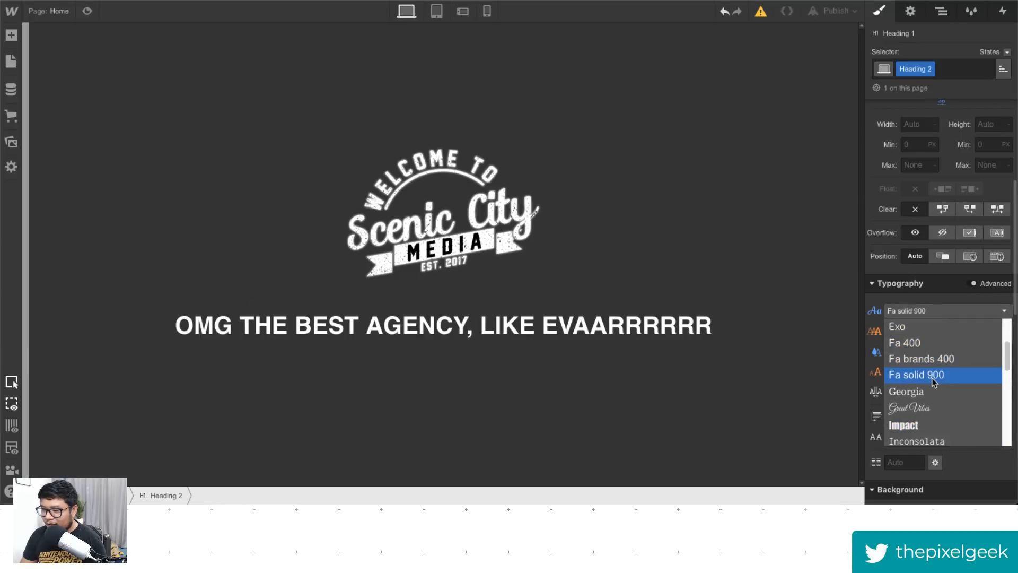
scroll(933, 382, "down", 5)
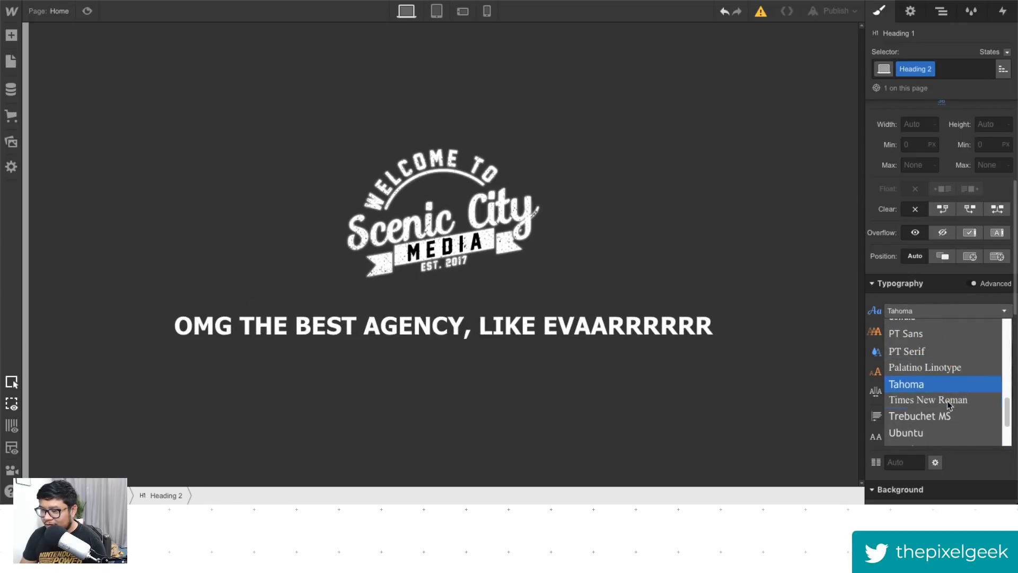
scroll(946, 400, "up", 5)
left_click(934, 375)
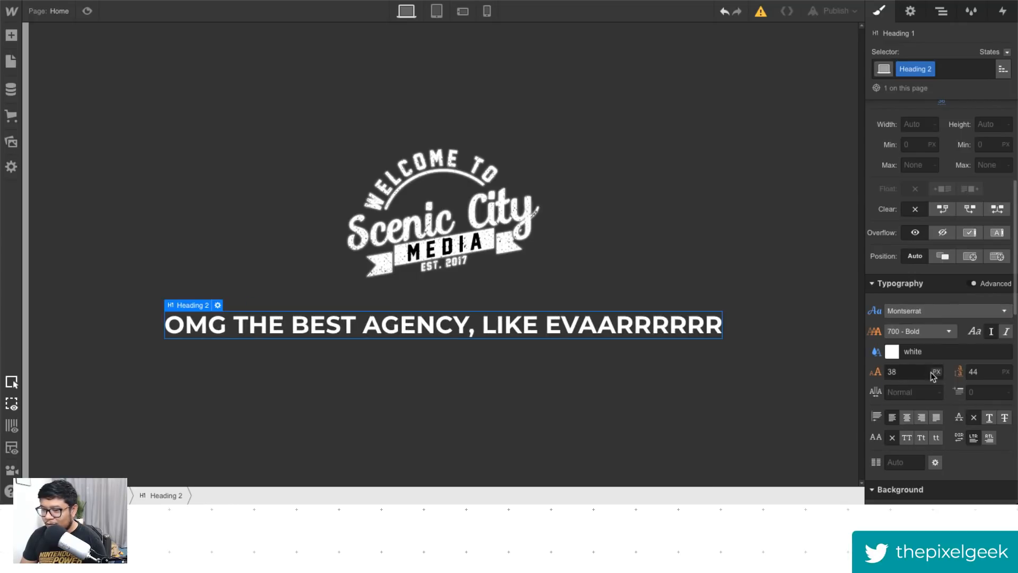
left_click(926, 331)
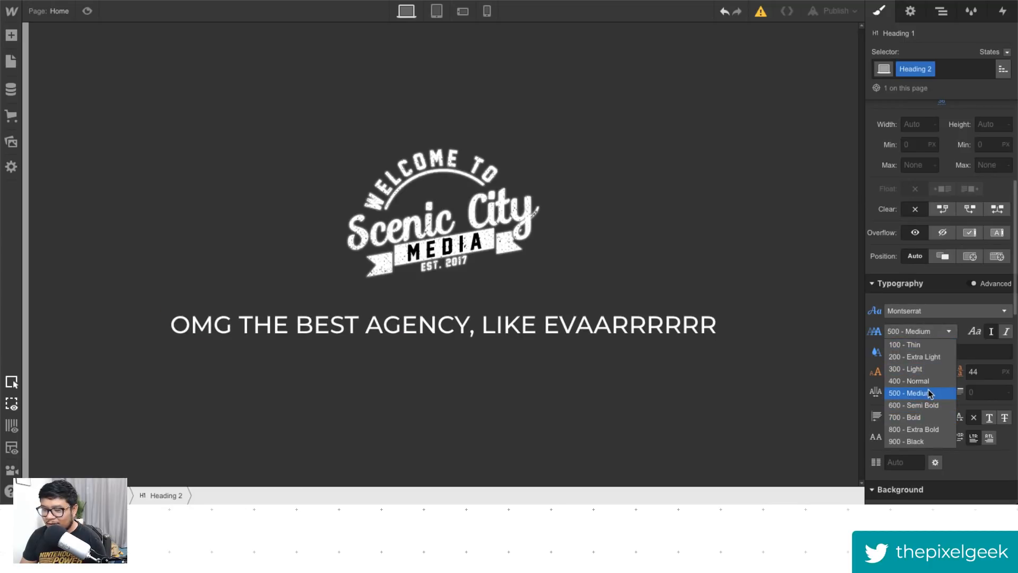
left_click(928, 393)
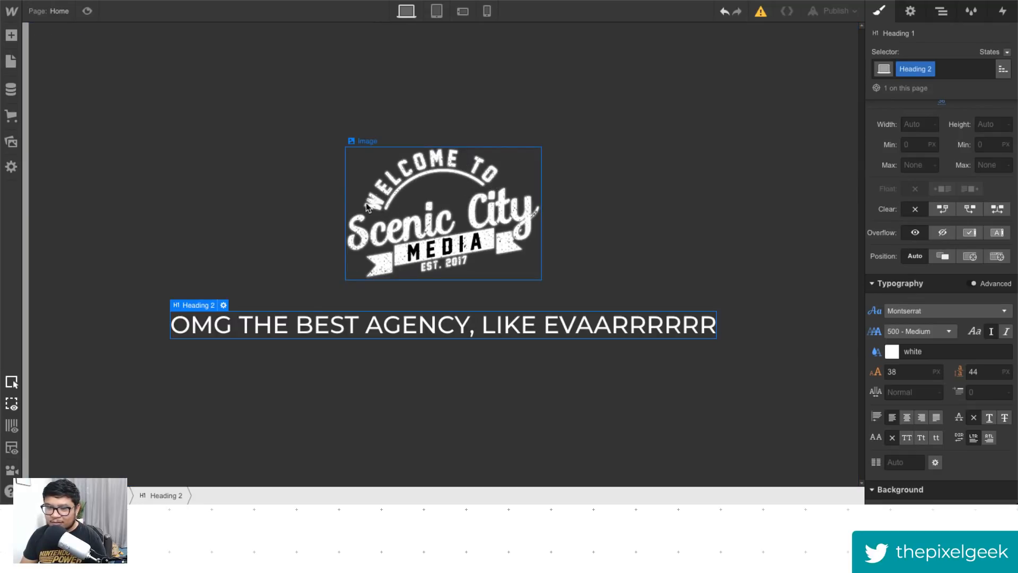
- Switch to the browser tab with a read-only Webflow portfolio project
left_click(501, 365)
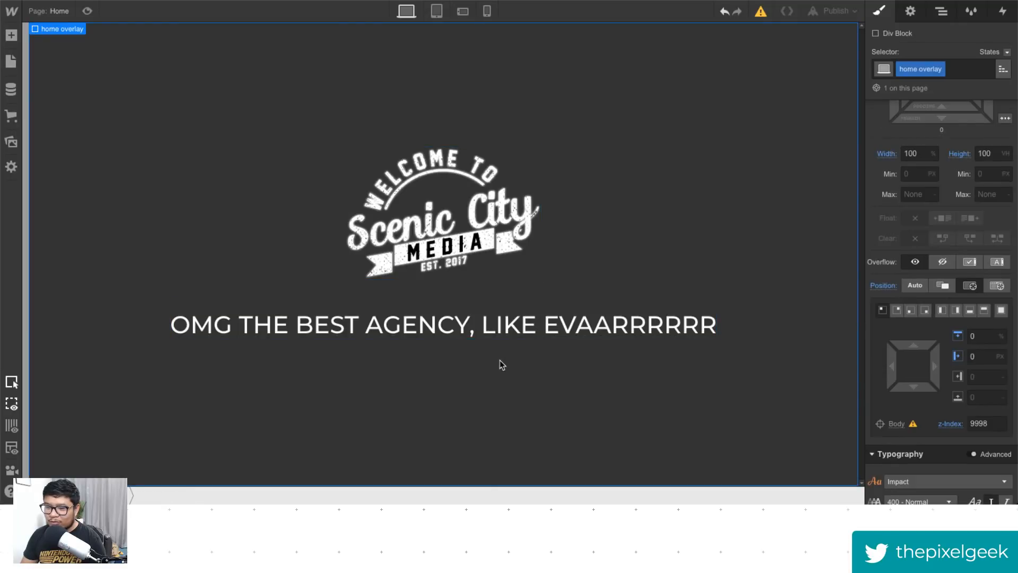
left_click(505, 327)
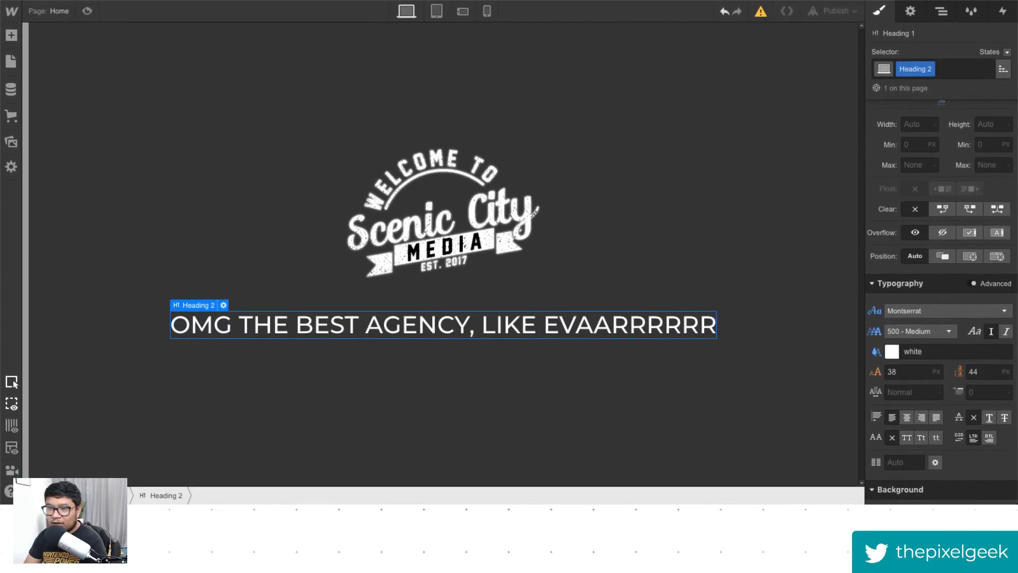
key("ctrl+Tab")
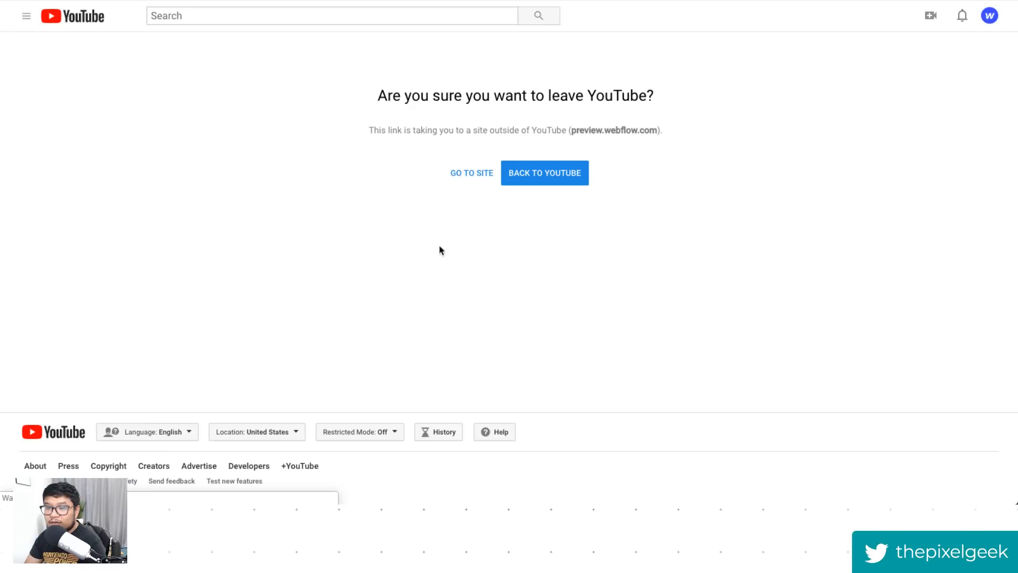
left_click(470, 173)
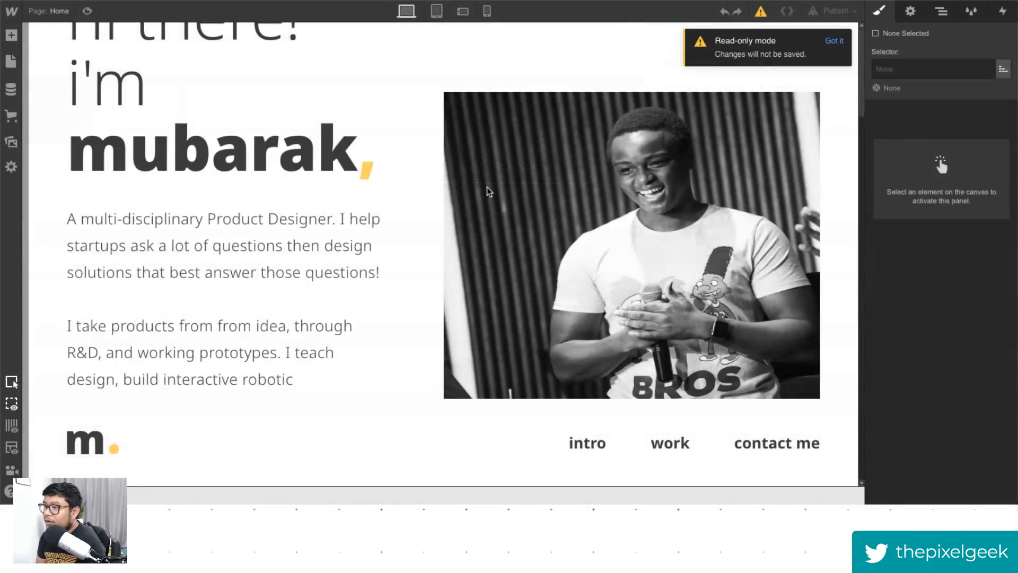
- Select the hero image and open, then close, its image settings
left_click(488, 191)
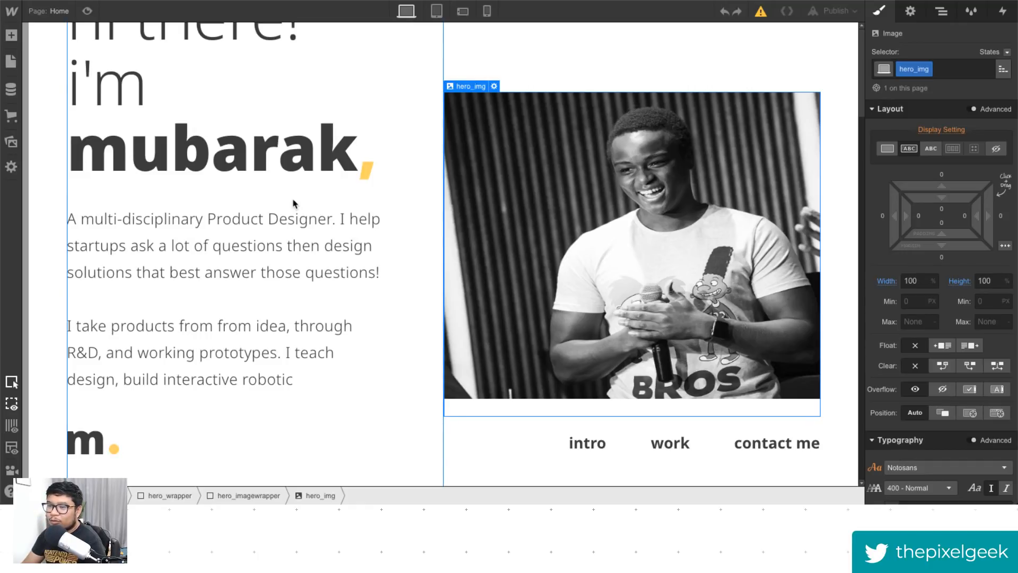
left_click(375, 170)
double_click(664, 234)
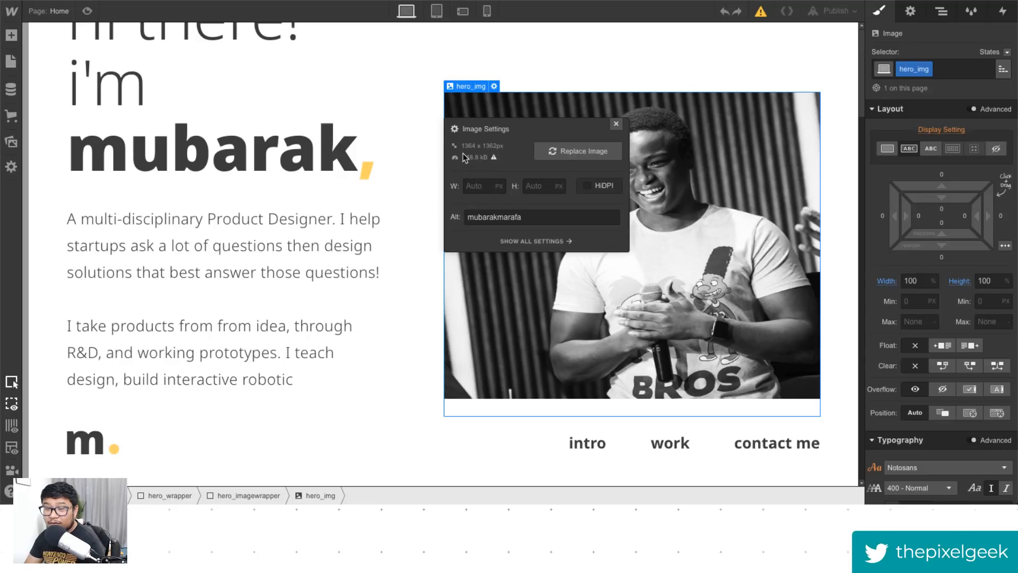
left_click(616, 124)
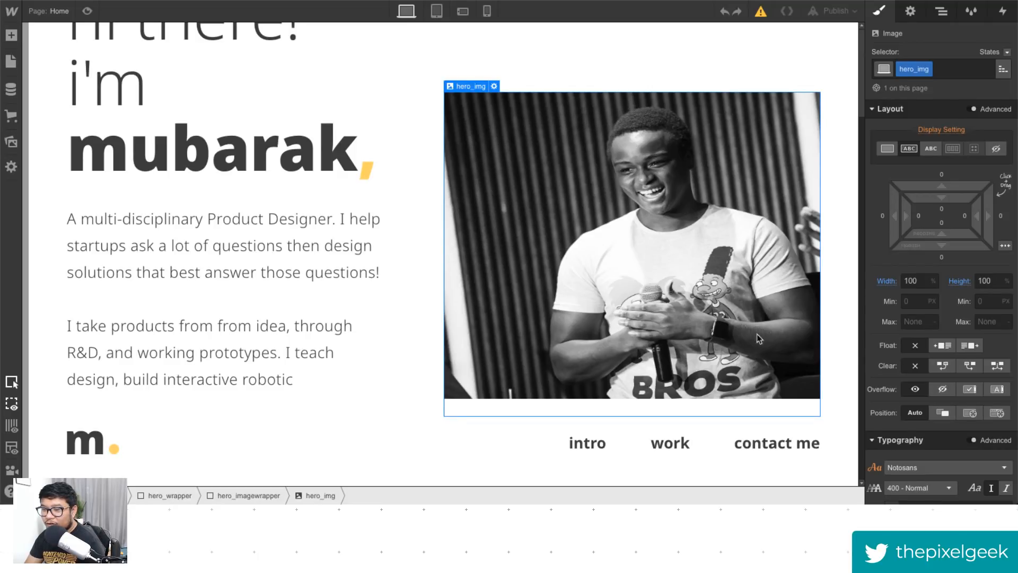
- Remove the hero image's height style, then undo the removal
left_click(959, 282)
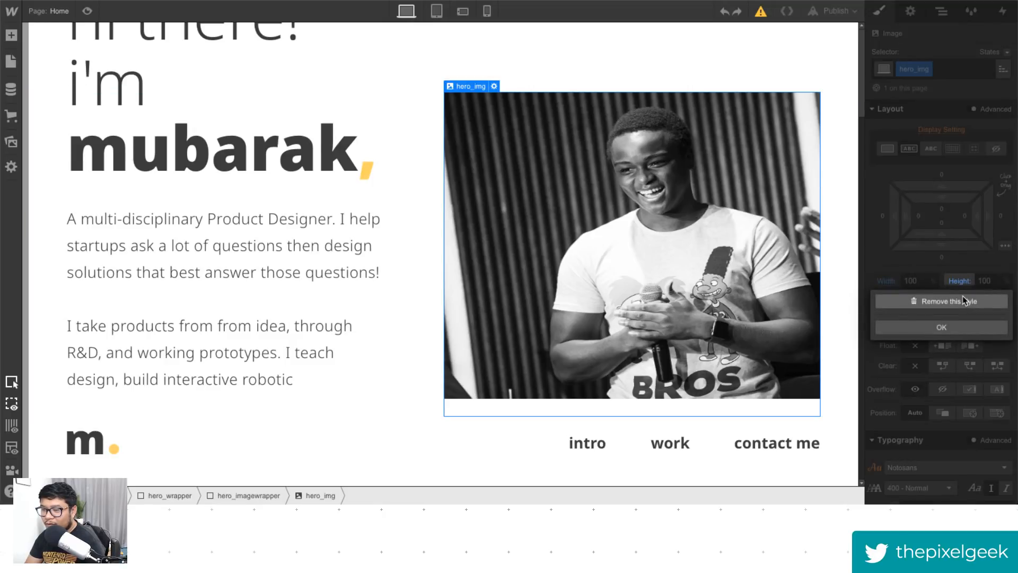
left_click(950, 301)
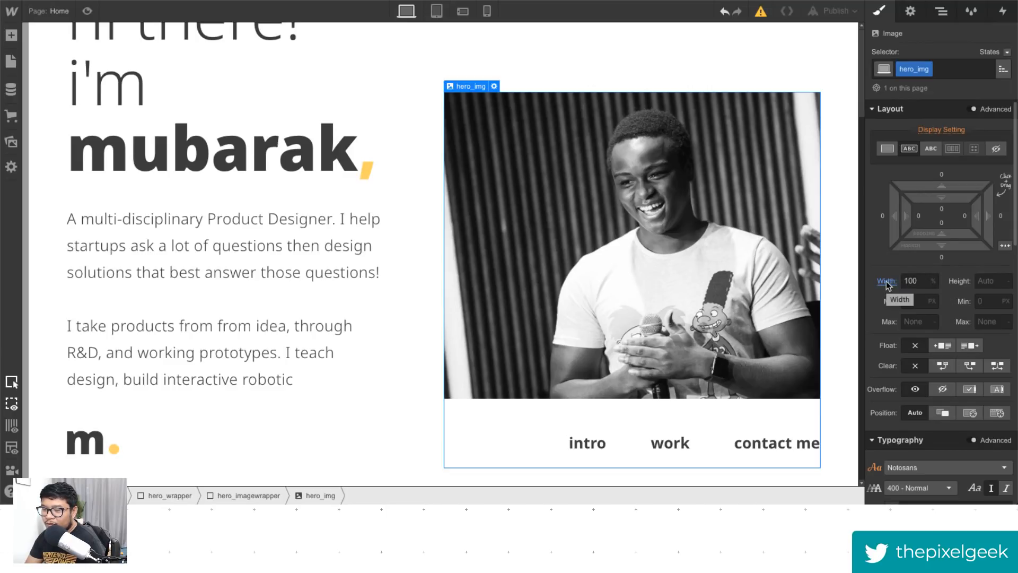
key("ctrl+z")
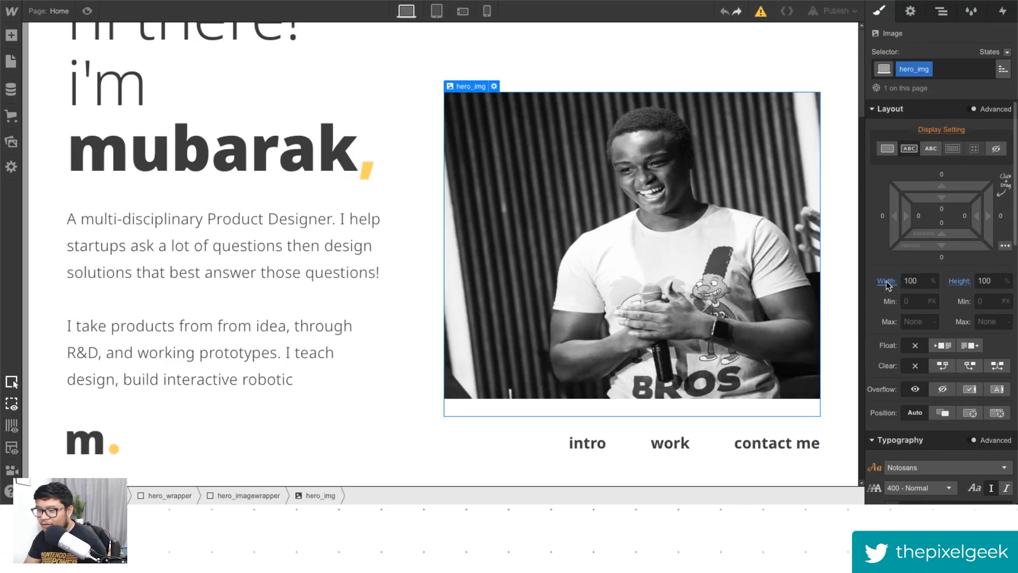
- Remove the hero image's width style, then undo the removal
left_click(889, 284)
left_click(896, 301)
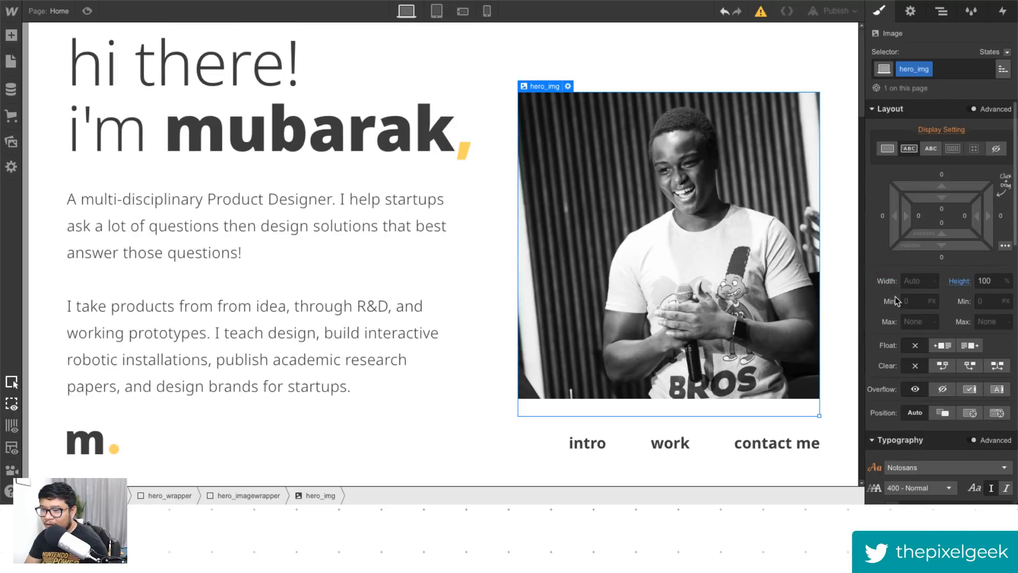
key("ctrl+z")
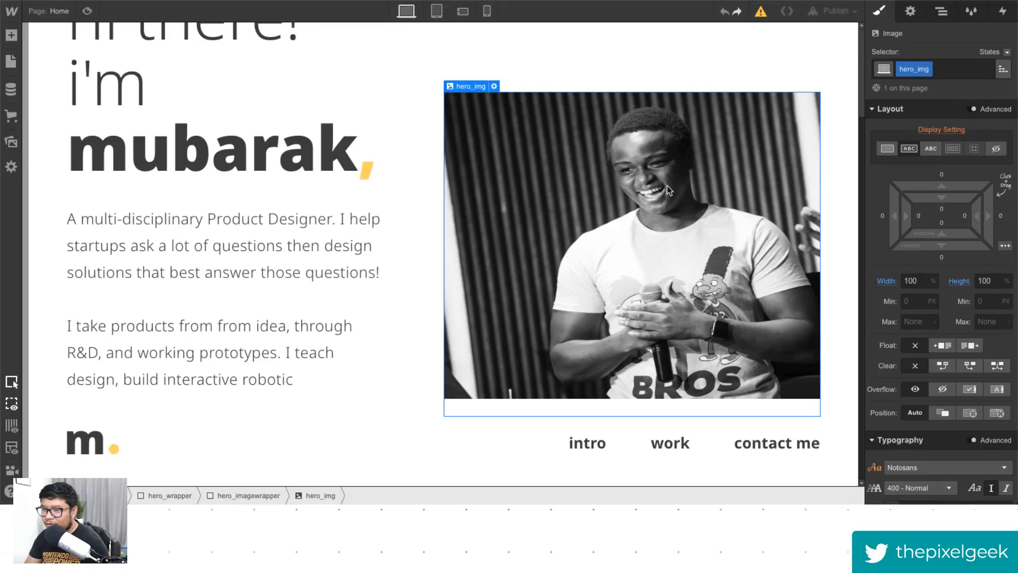
key("ctrl+z")
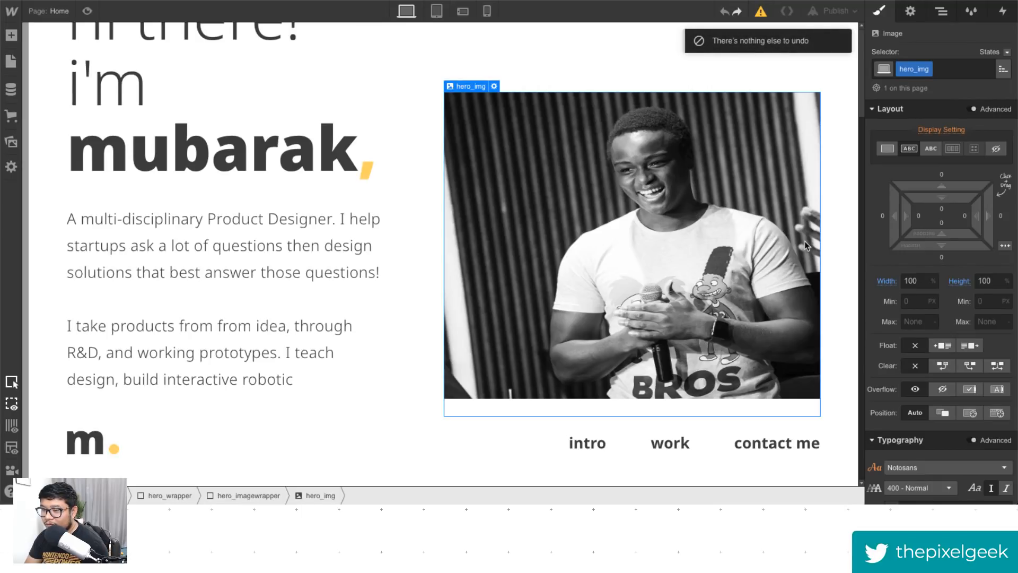
- Remove the hero image's width style so its width becomes Auto
left_click(886, 280)
left_click(893, 298)
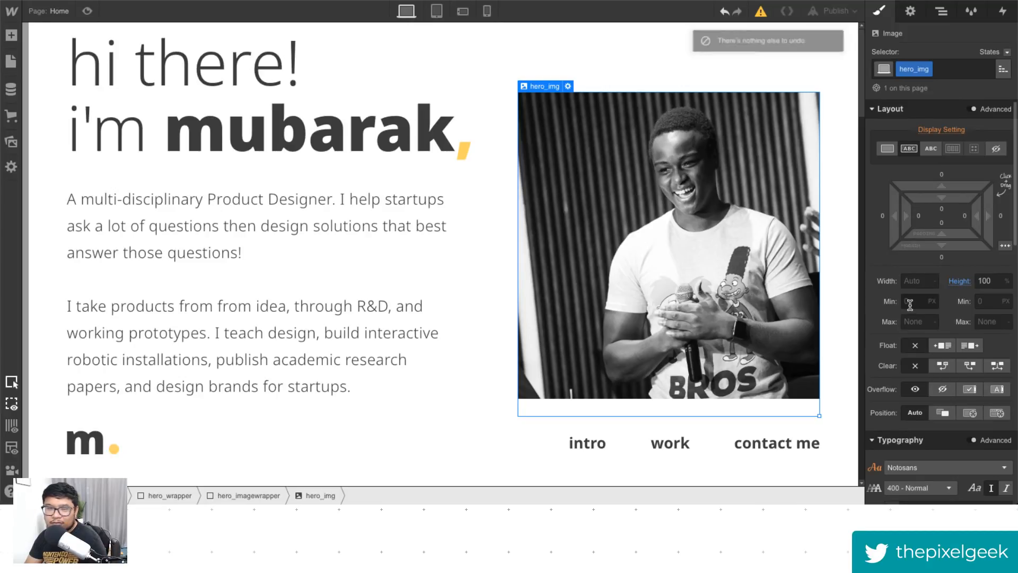
scroll(380, 239, "down", 2)
scroll(379, 243, "down", 6)
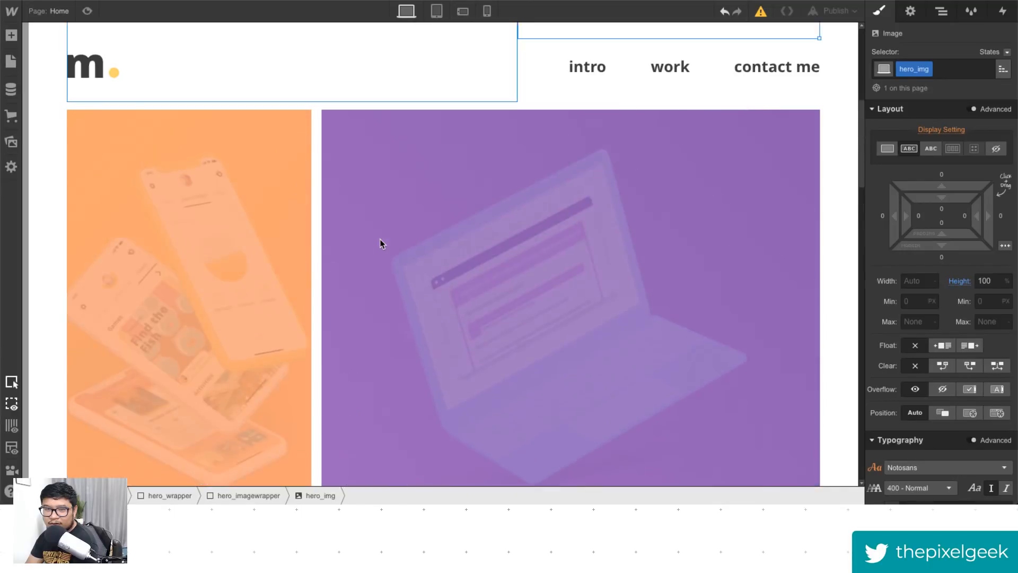
scroll(380, 244, "up", 7)
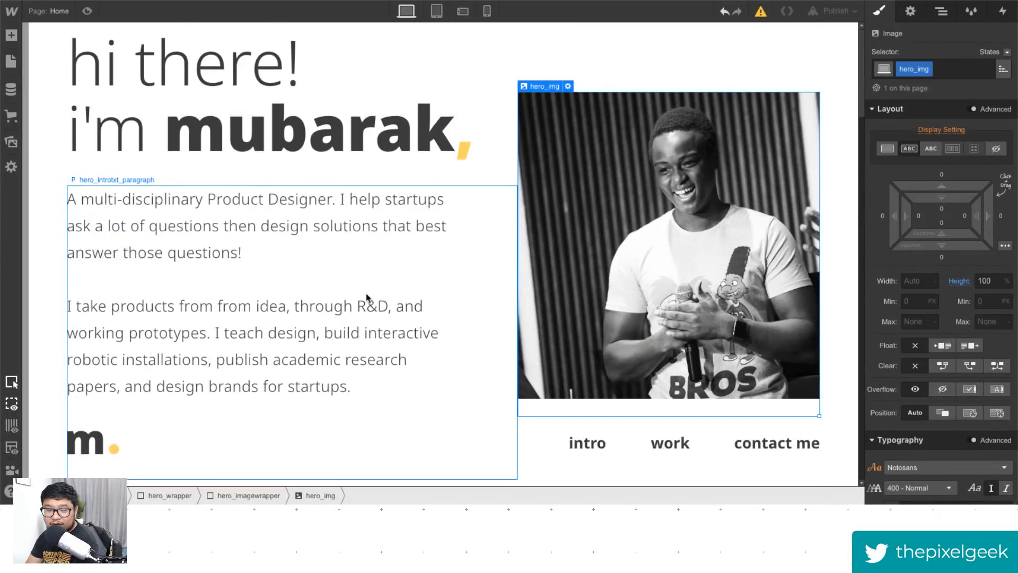
scroll(366, 300, "down", 1)
scroll(366, 301, "up", 1)
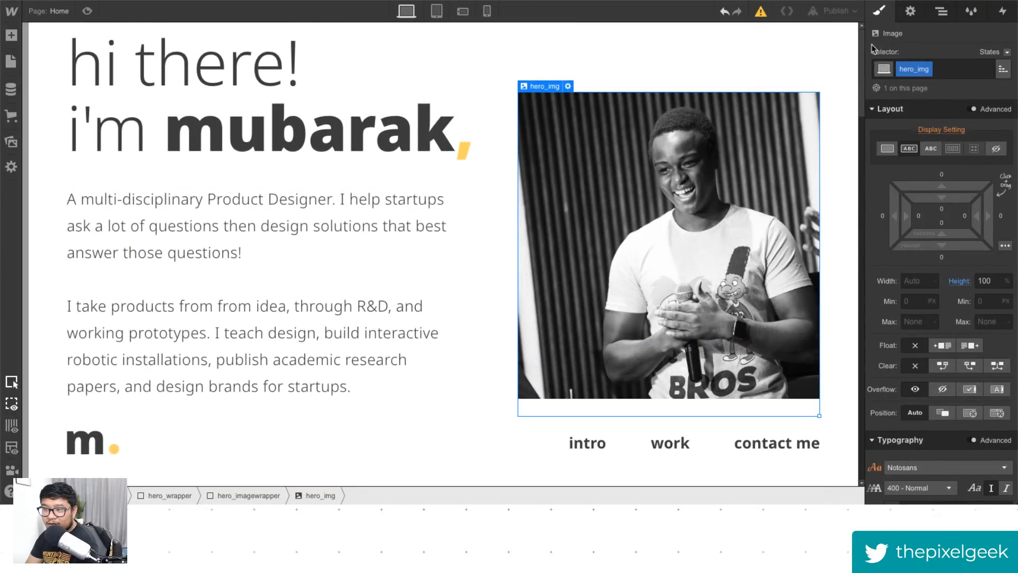
- Preview the sample portfolio page and scroll through its project grid
left_click_drag(862, 49, 862, 50)
left_click(88, 10)
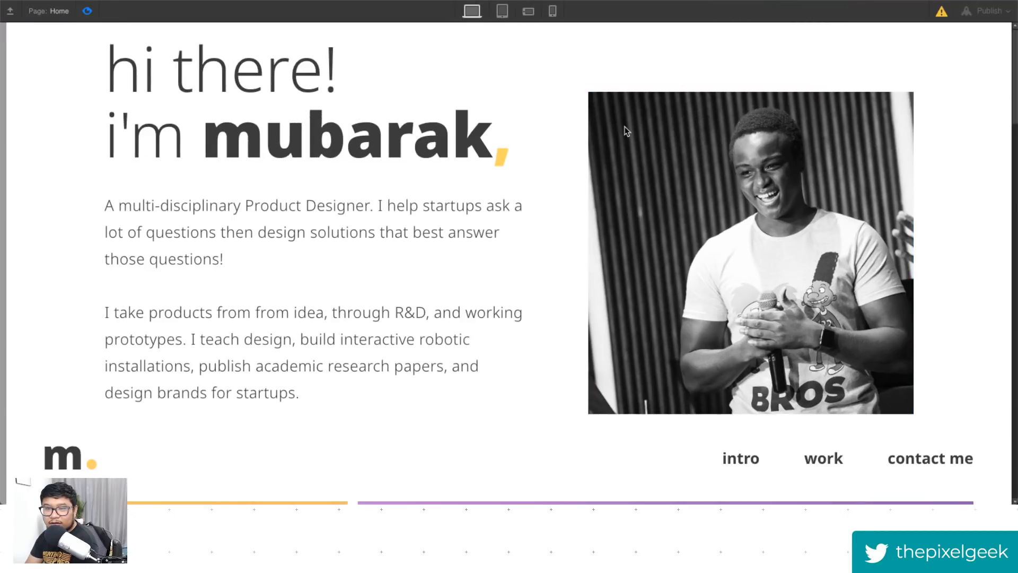
scroll(1014, 53, "down", 1)
left_click_drag(1014, 53, 1007, 113)
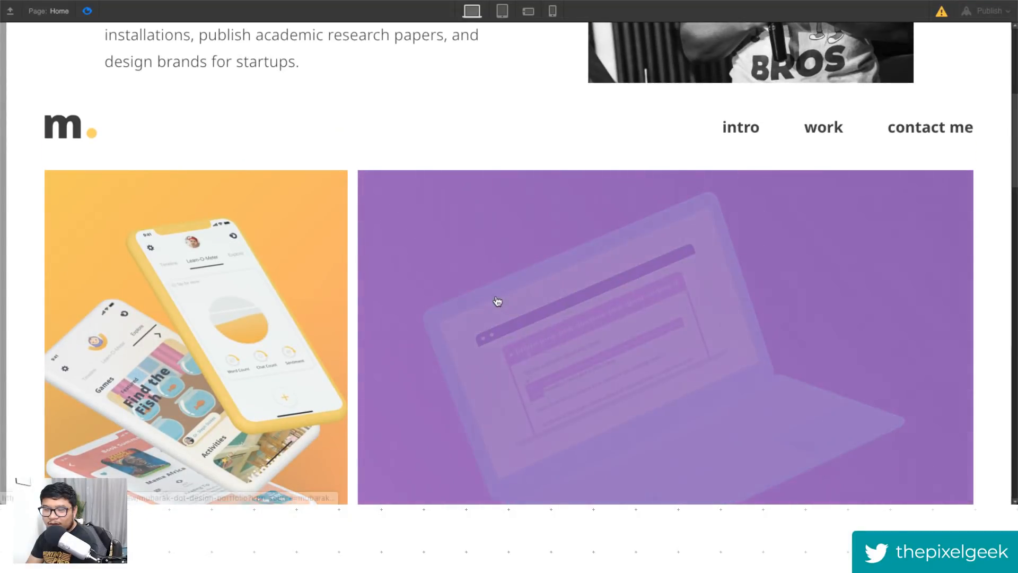
scroll(582, 321, "down", 2)
scroll(579, 319, "down", 4)
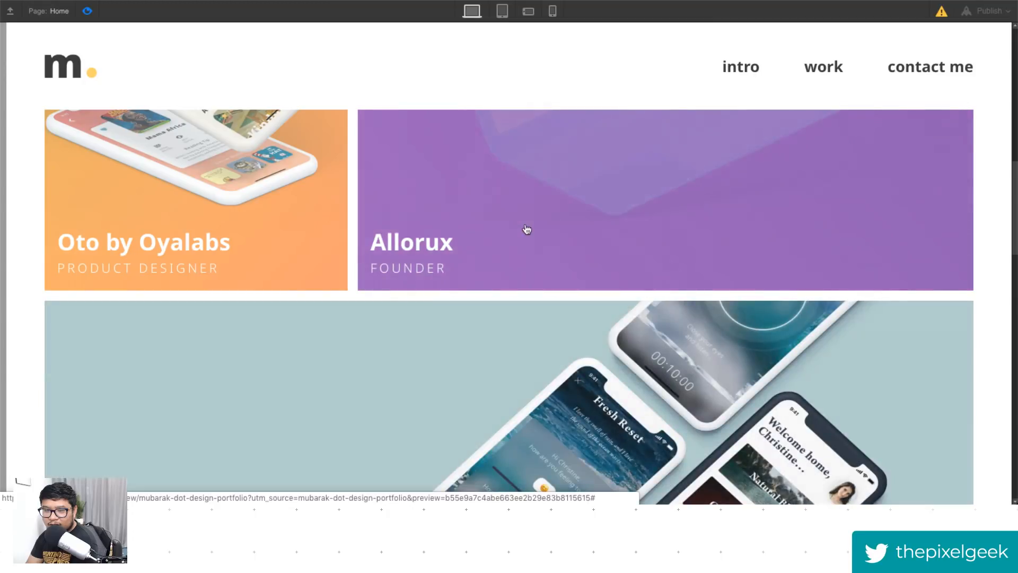
scroll(682, 447, "down", 5)
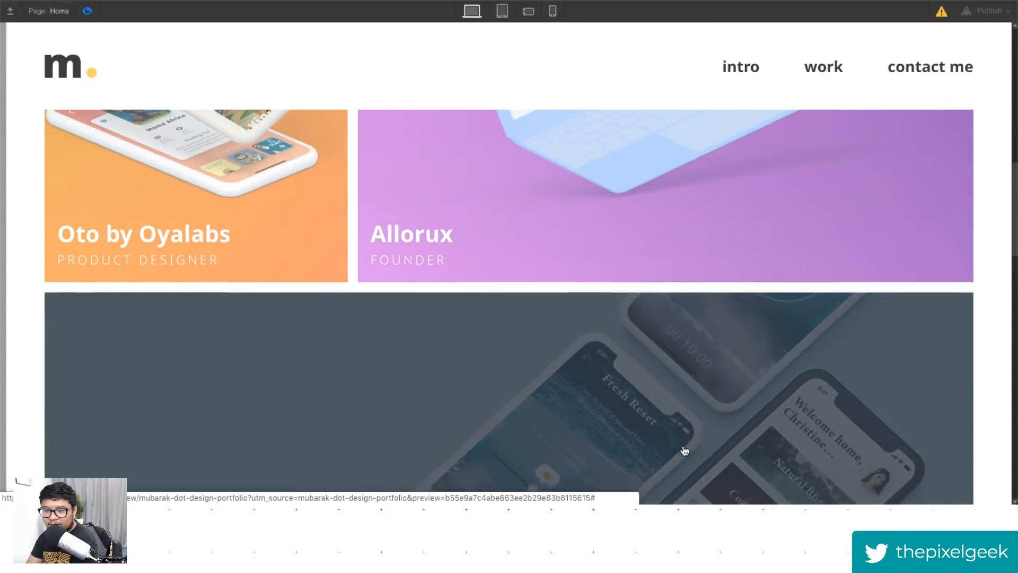
scroll(684, 444, "down", 3)
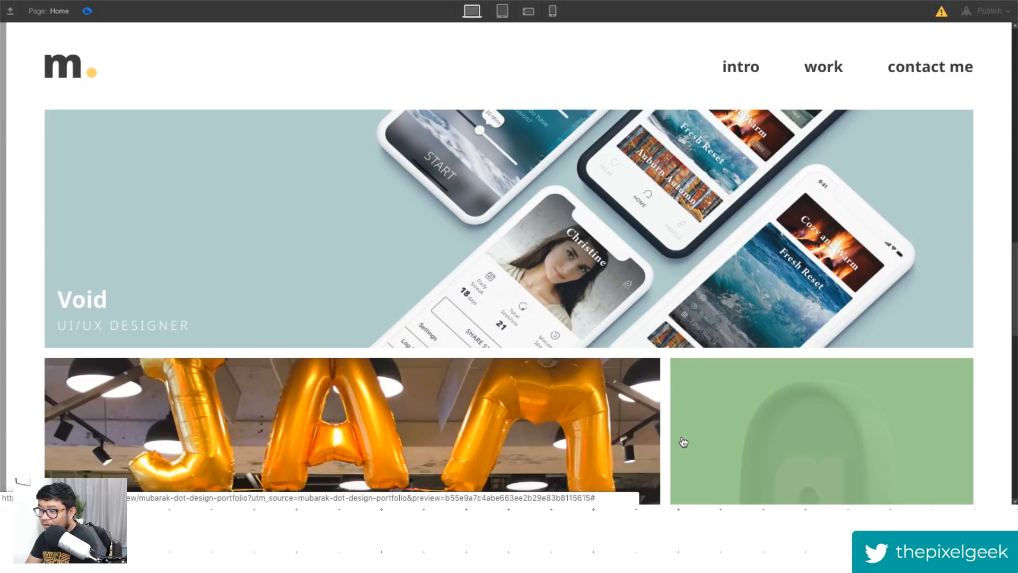
scroll(684, 442, "down", 5)
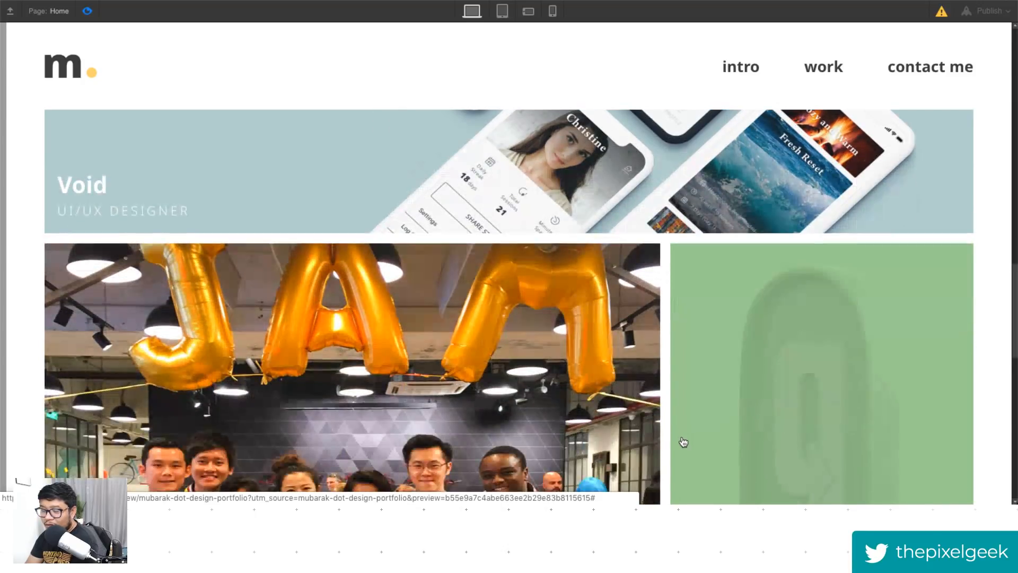
scroll(682, 443, "up", 8)
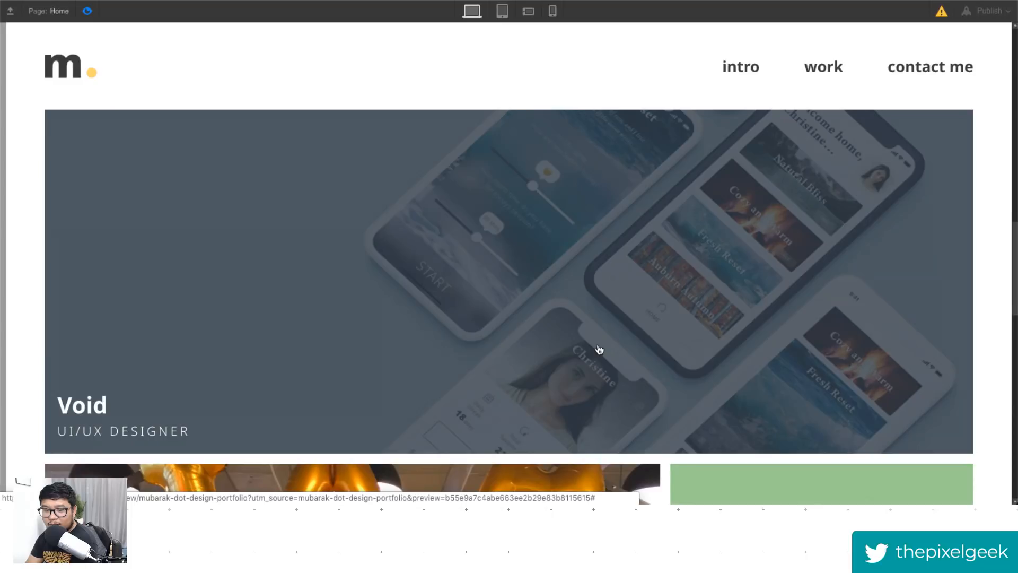
scroll(598, 352, "up", 1)
scroll(902, 339, "up", 1)
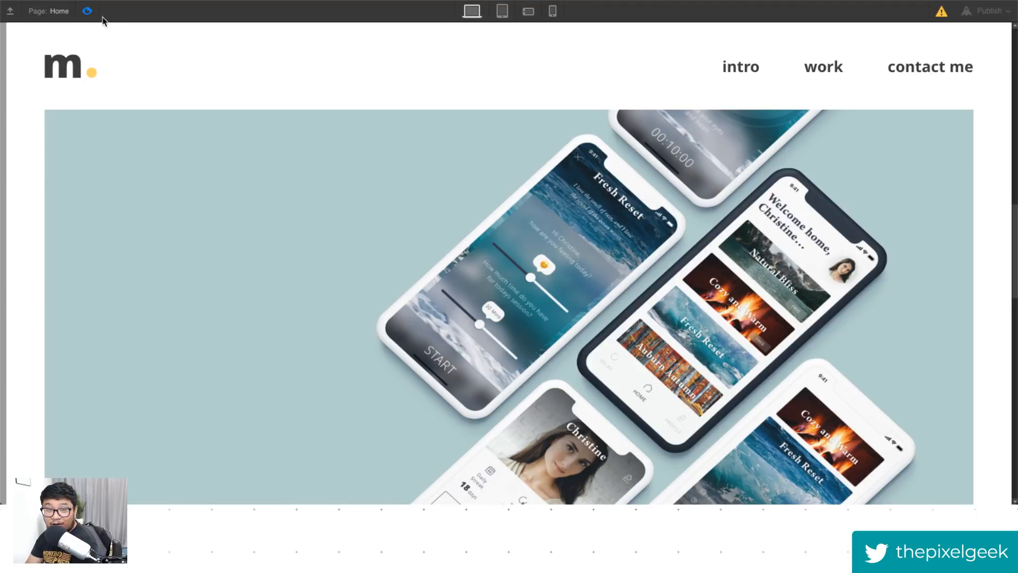
- Select the Void project's overlay and examine its layout, typography and background styles
left_click(87, 10)
left_click(462, 239)
scroll(568, 354, "down", 3)
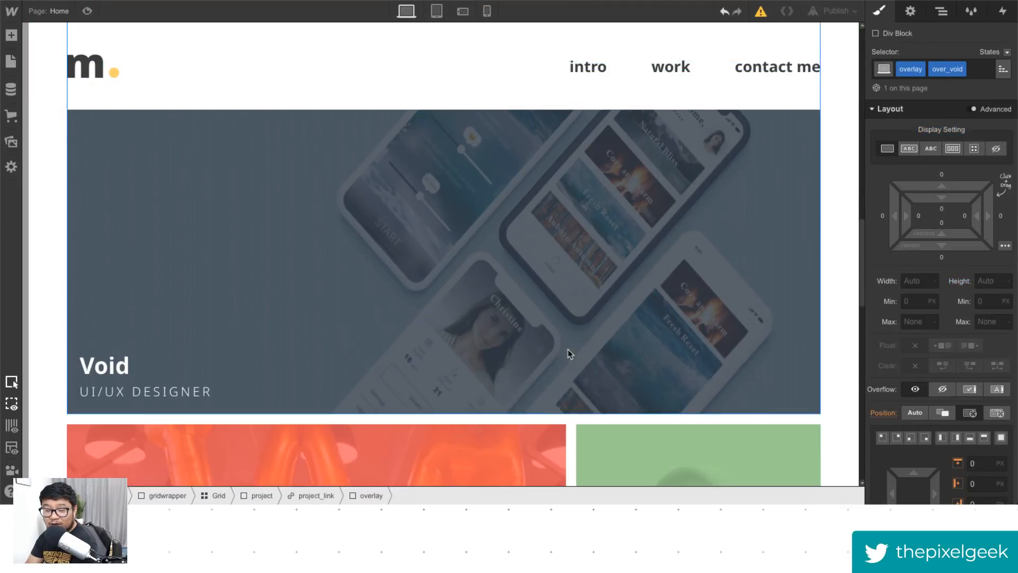
scroll(514, 290, "up", 1)
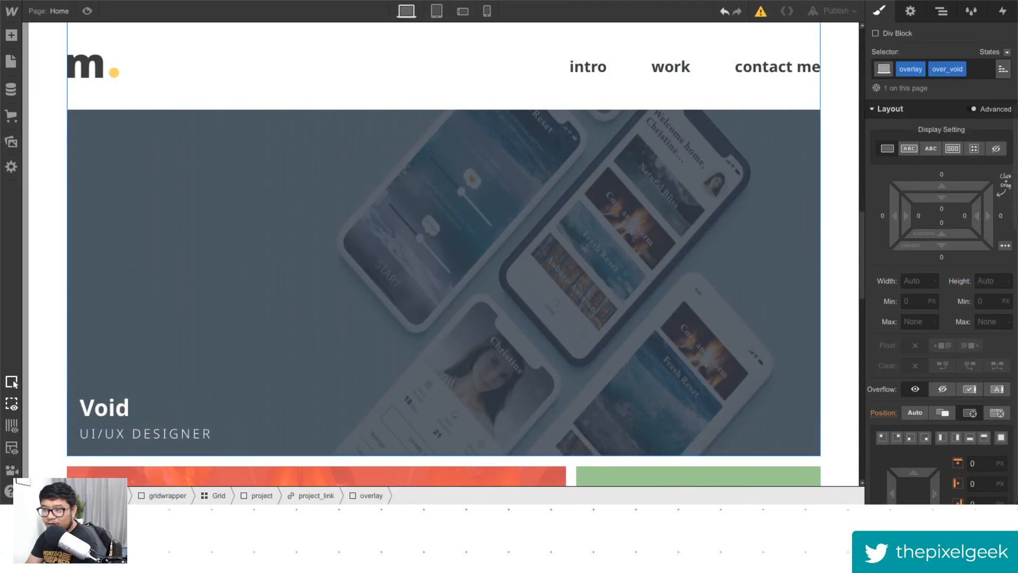
scroll(938, 290, "down", 1)
scroll(938, 291, "down", 10)
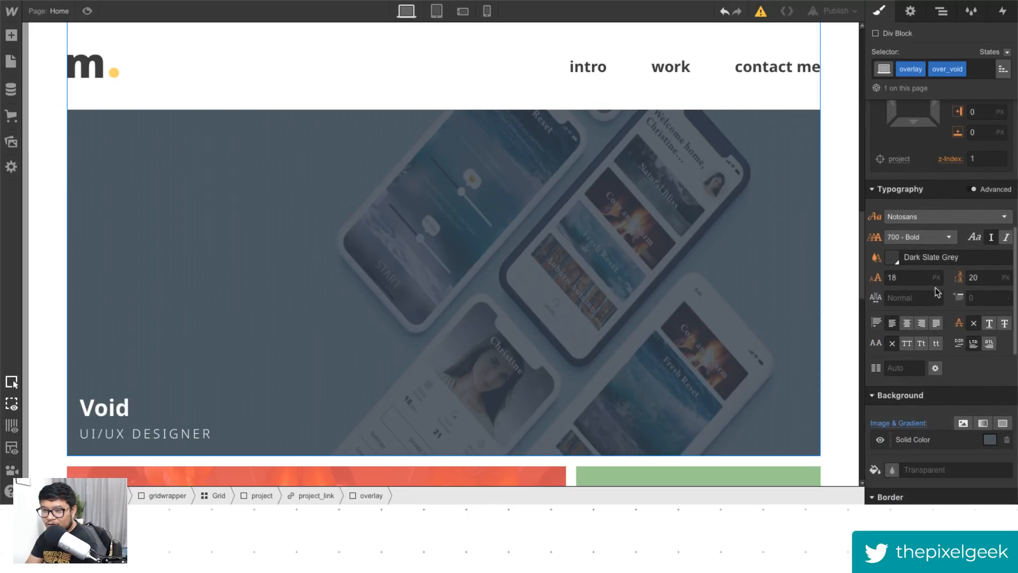
scroll(936, 291, "down", 1)
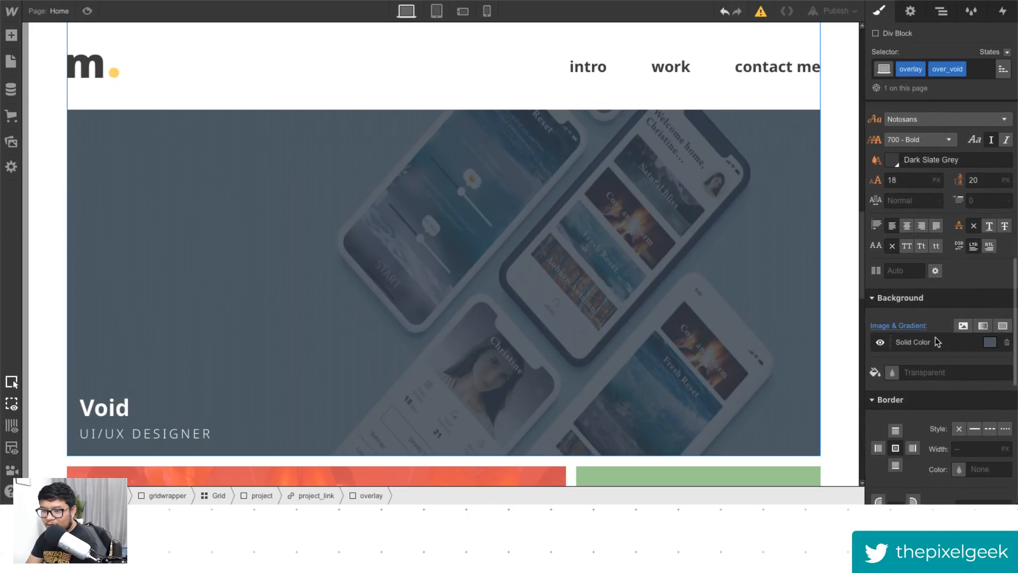
- Remove the Void project image's height style, then delete the image from the project link
left_click(941, 13)
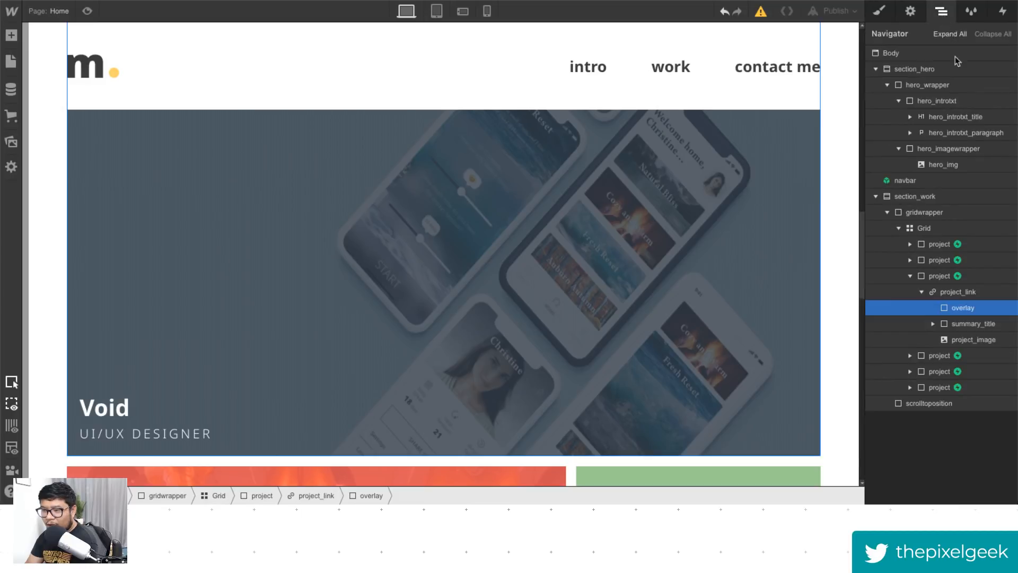
left_click(988, 340)
left_click(886, 16)
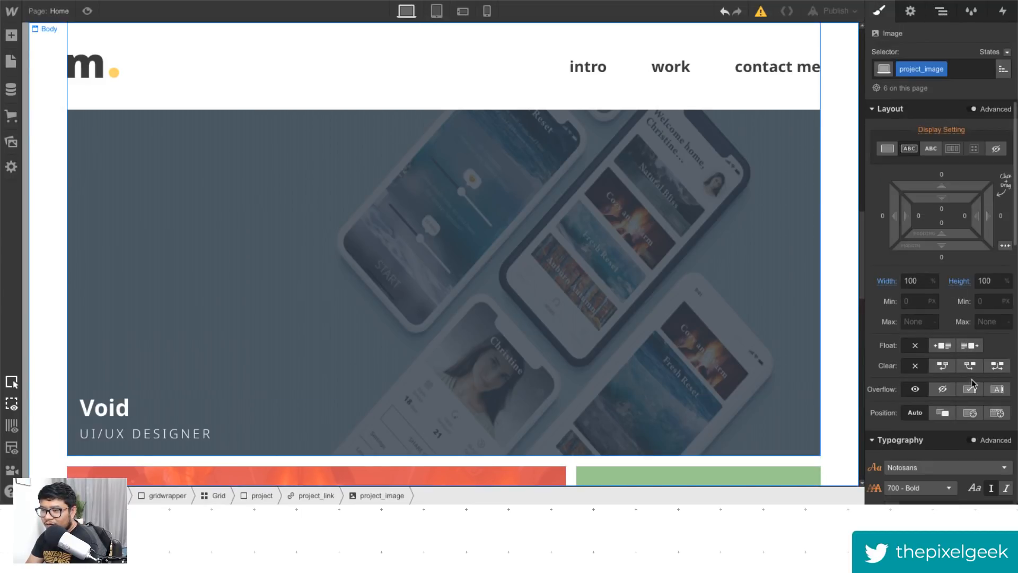
left_click(959, 281)
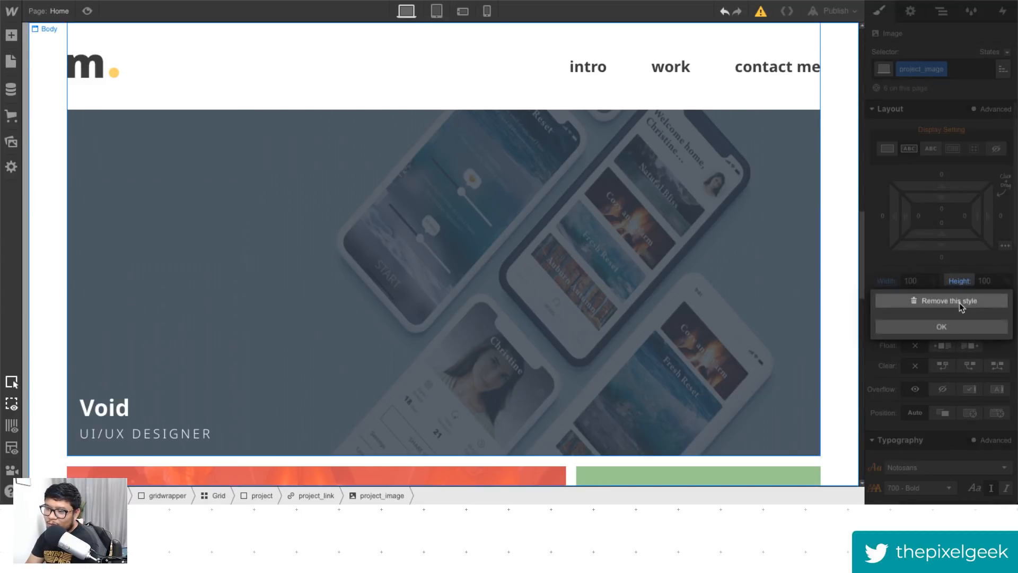
left_click(963, 301)
scroll(671, 314, "up", 4)
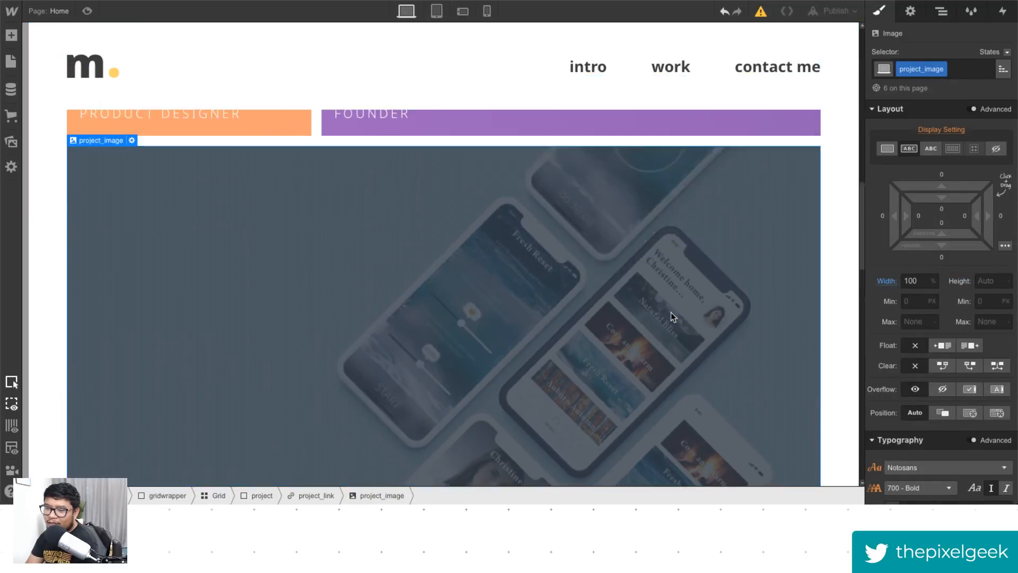
scroll(671, 314, "down", 5)
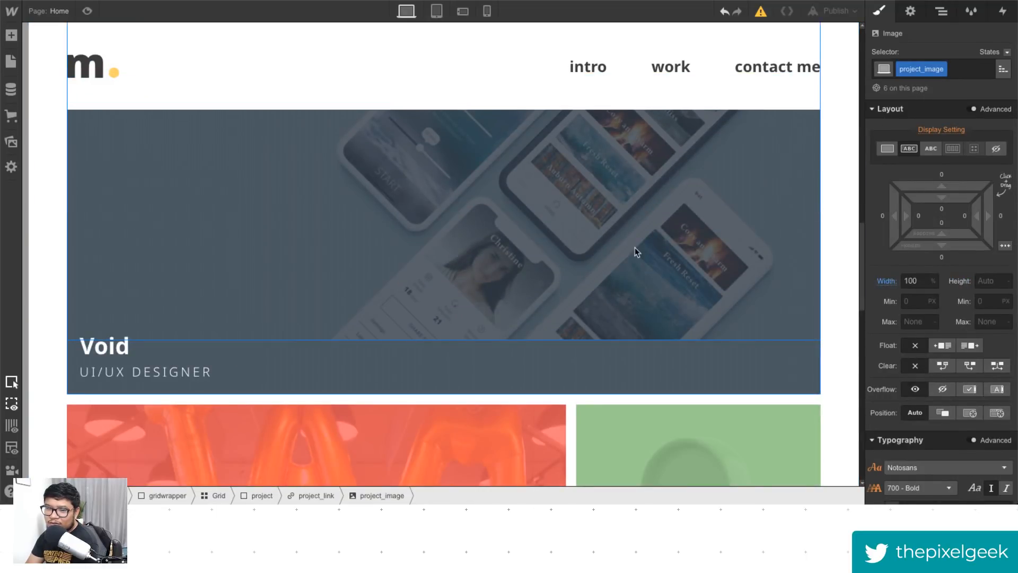
left_click(943, 13)
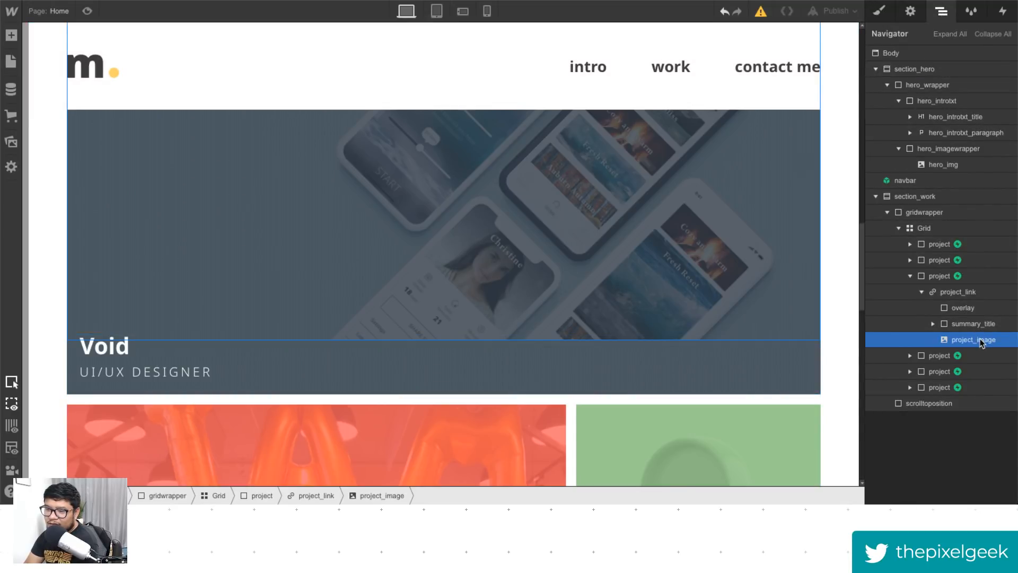
key("Delete")
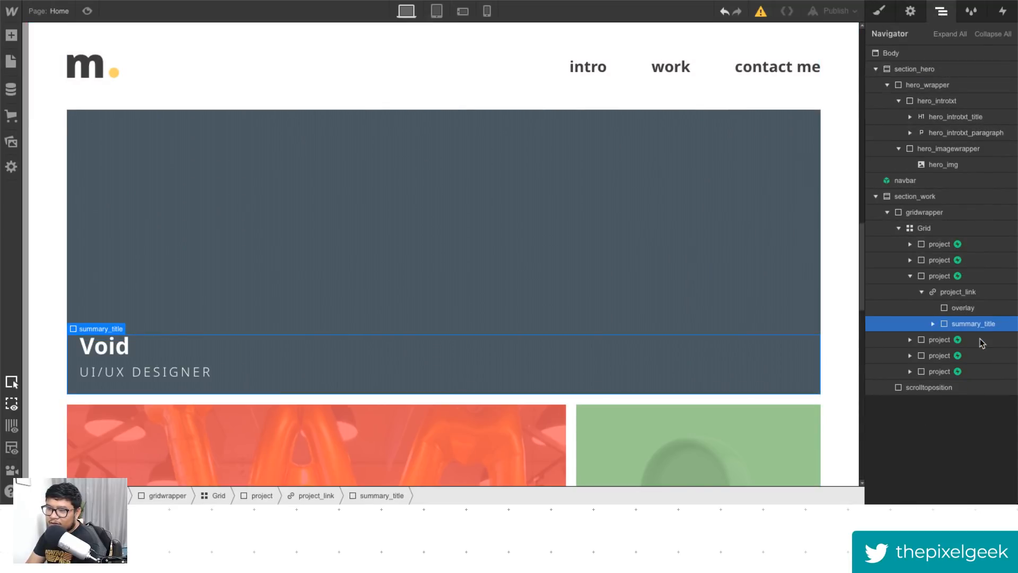
- Add a void_project combo class to the Void project's link block
left_click(972, 296)
left_click(883, 13)
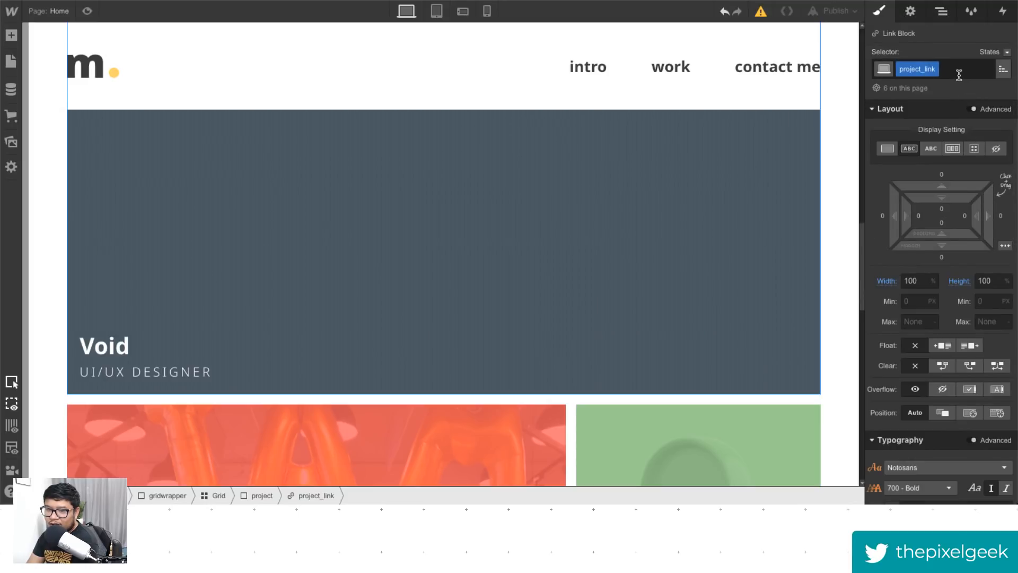
left_click(957, 69)
type("void")
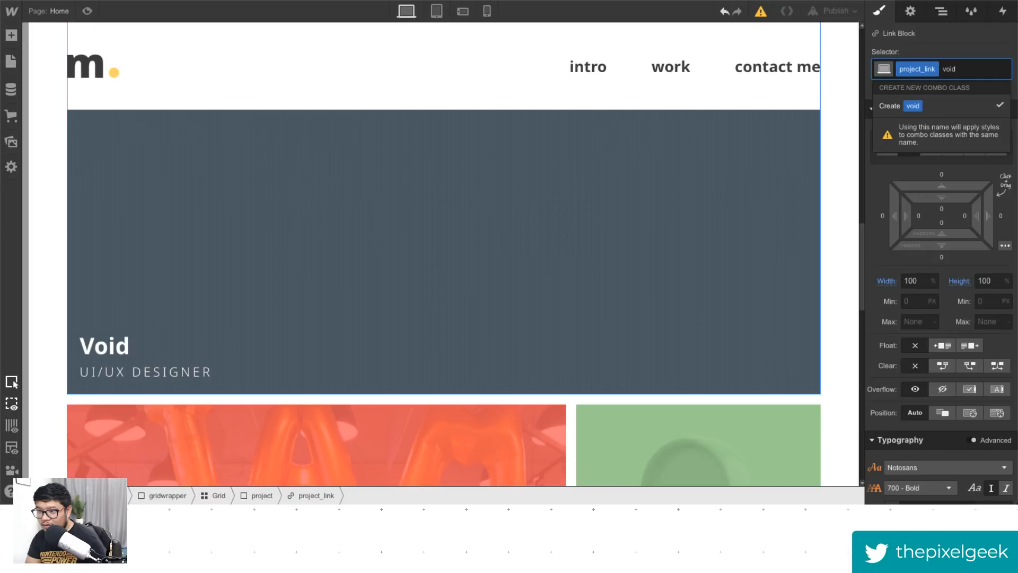
type("_project")
key("Return")
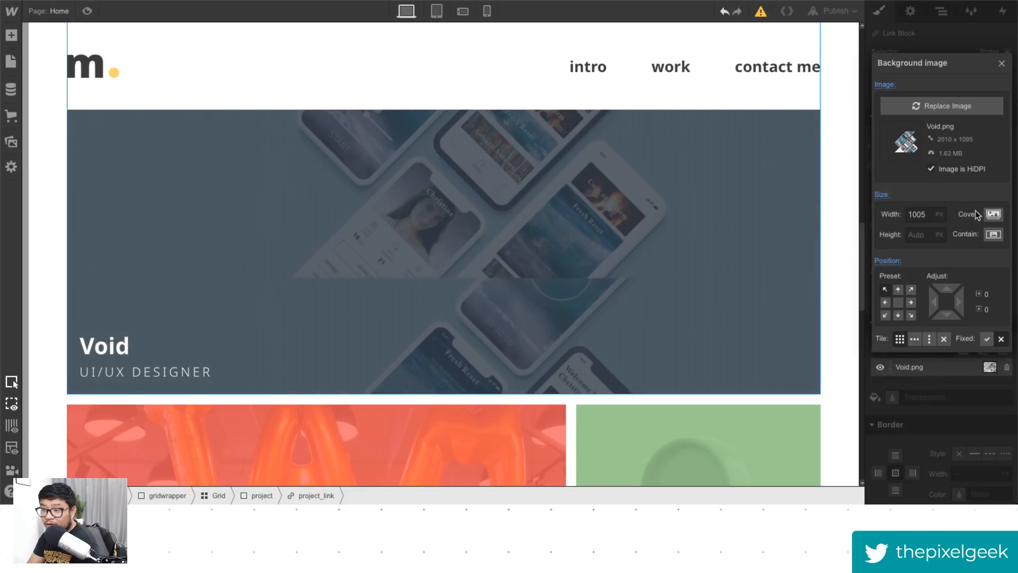
- Set the link block's Void.png background image to cover, centered, with no tiling
left_click(994, 214)
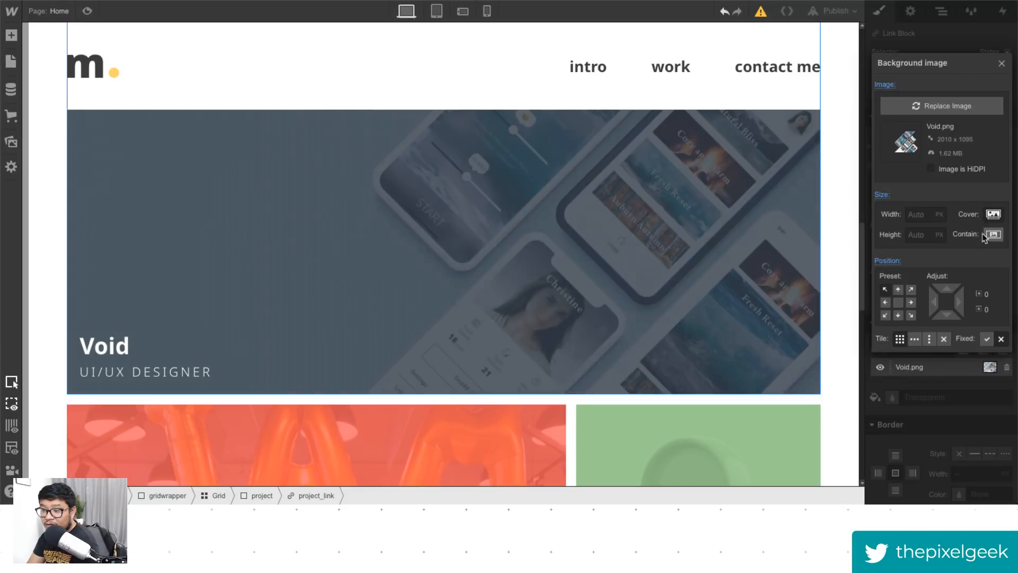
left_click(898, 302)
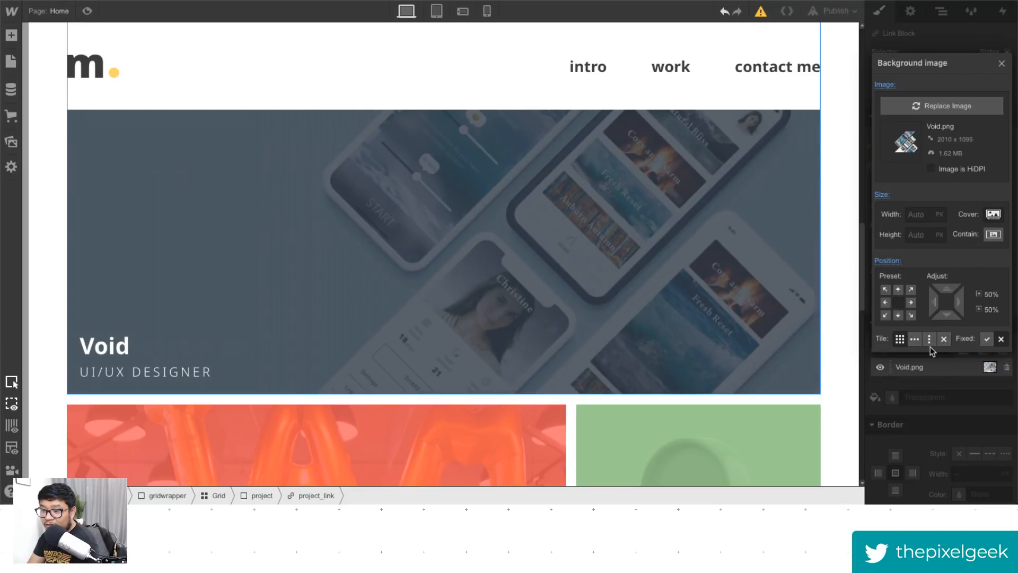
left_click(945, 339)
left_click(1001, 63)
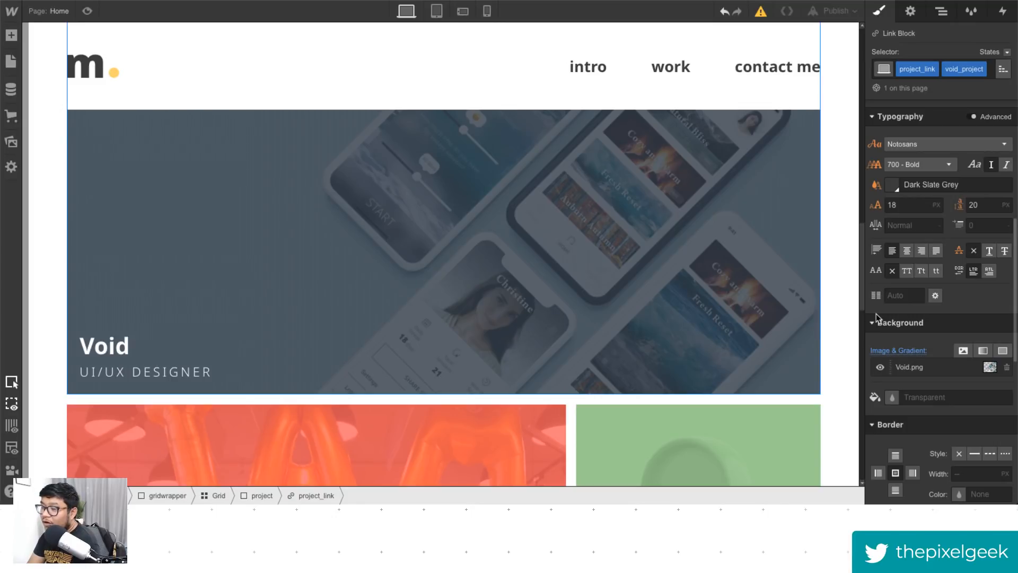
- Open the Home page settings and review its custom code
left_click(58, 11)
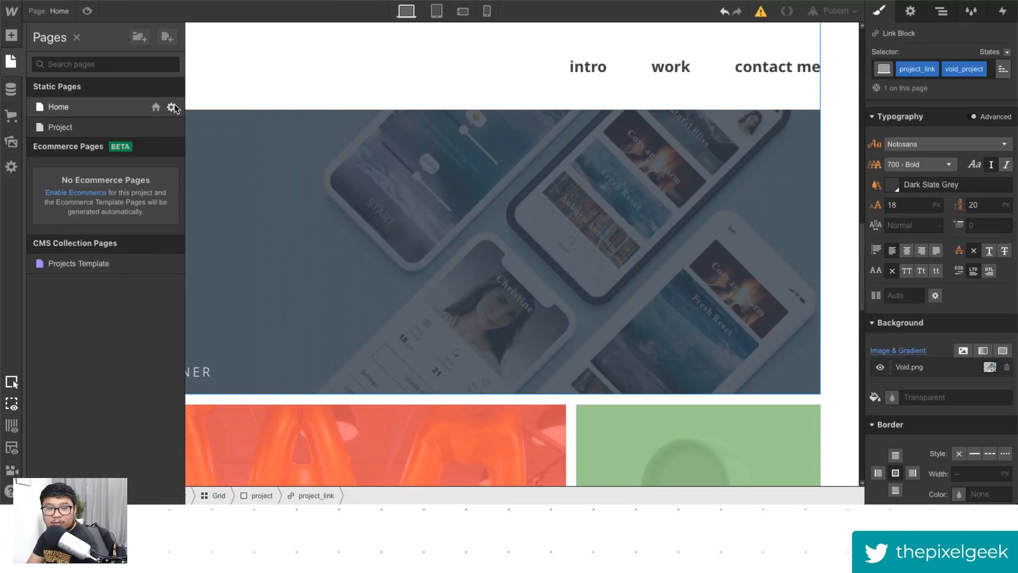
left_click(169, 107)
left_click(223, 276)
scroll(318, 301, "down", 1)
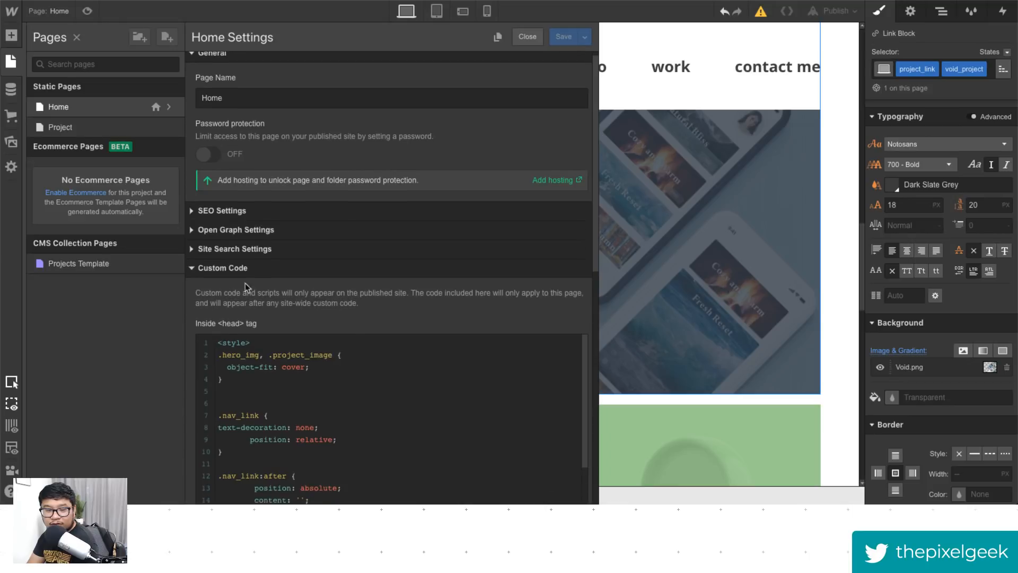
scroll(195, 301, "down", 6)
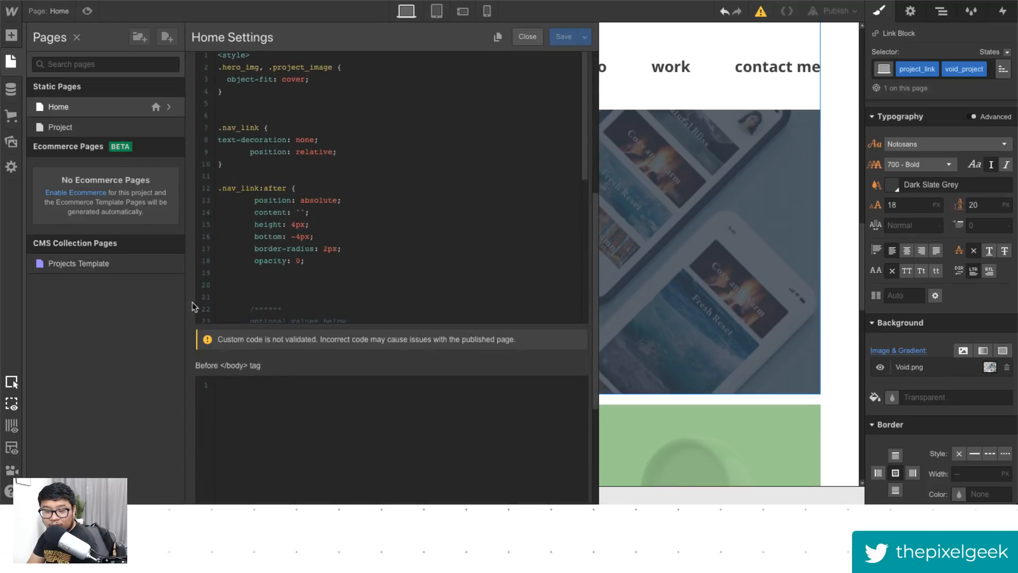
scroll(310, 233, "down", 6)
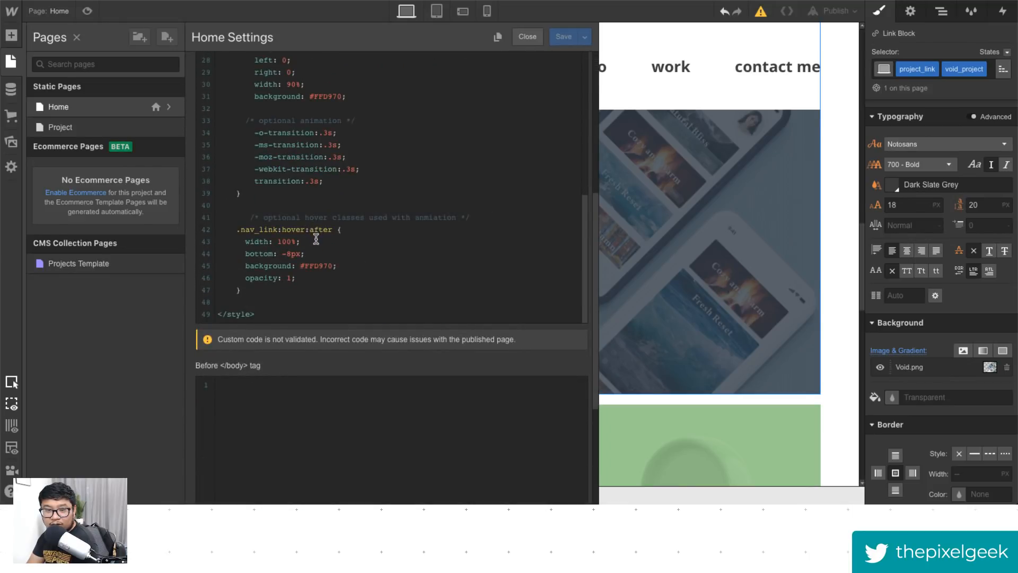
scroll(316, 238, "up", 4)
scroll(317, 238, "down", 5)
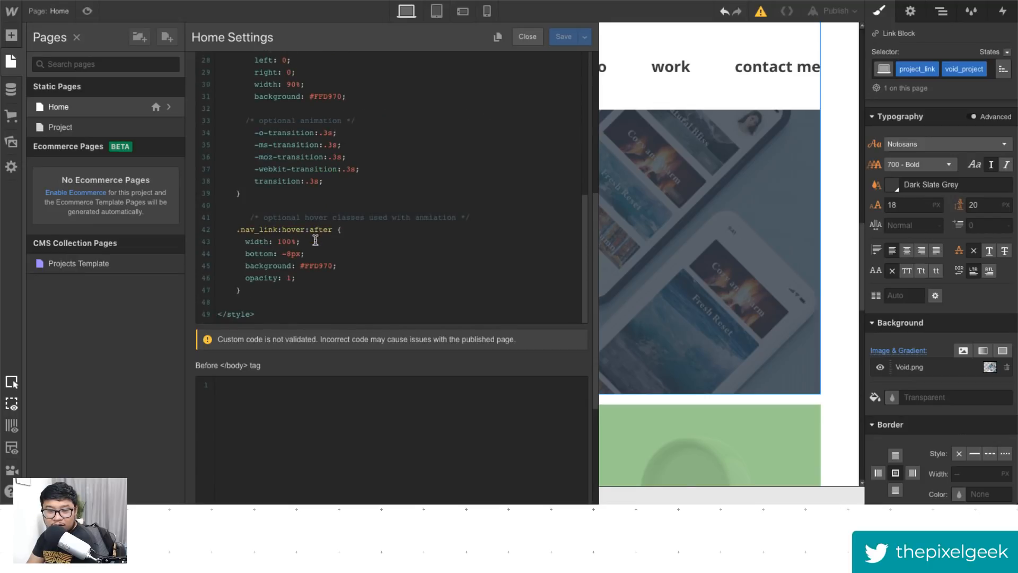
scroll(315, 241, "up", 9)
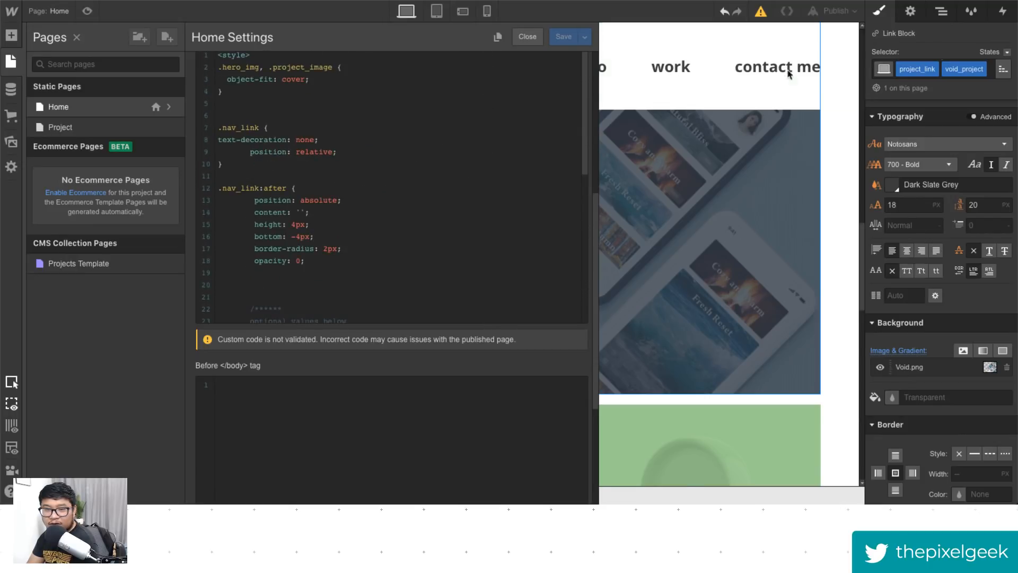
- Expand all elements in the Navigator and review the project grid structure
left_click(941, 11)
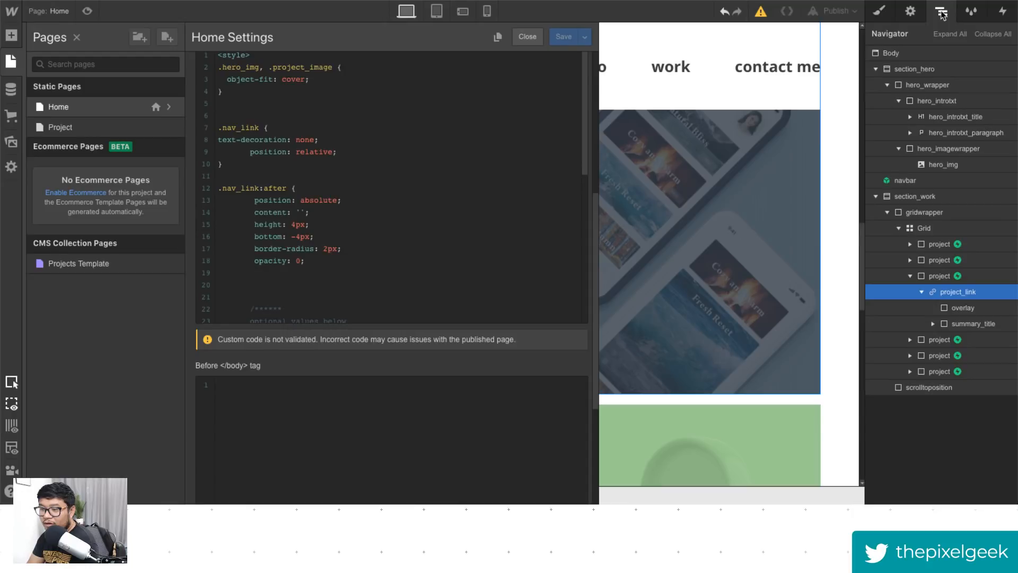
left_click(950, 34)
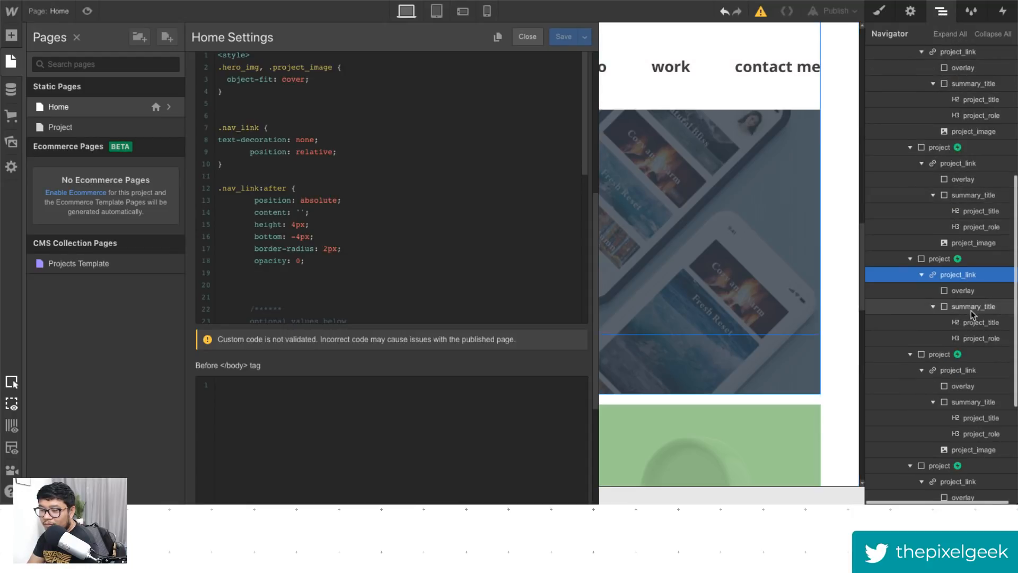
scroll(972, 316, "down", 4)
scroll(980, 461, "up", 2)
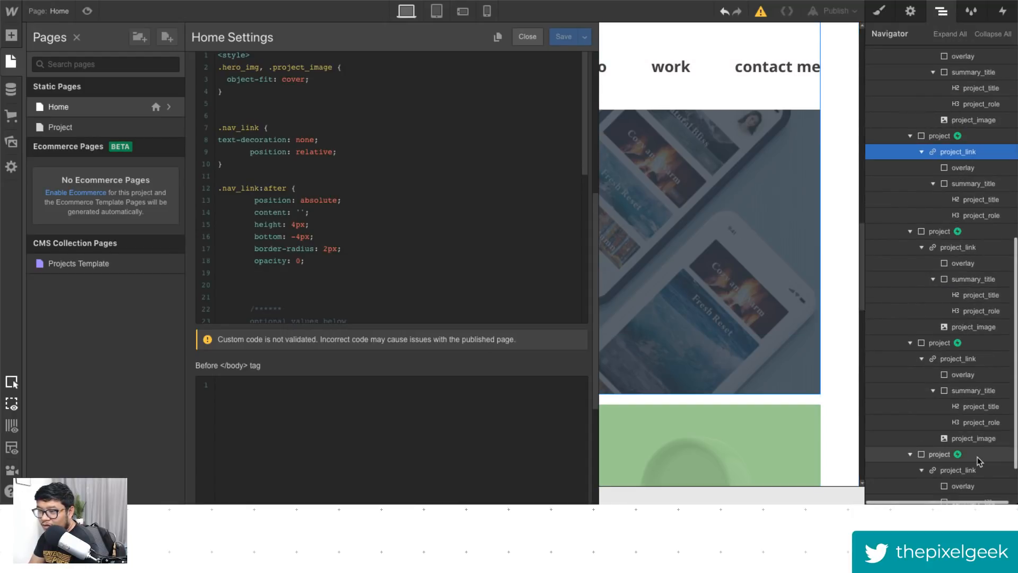
scroll(979, 460, "up", 3)
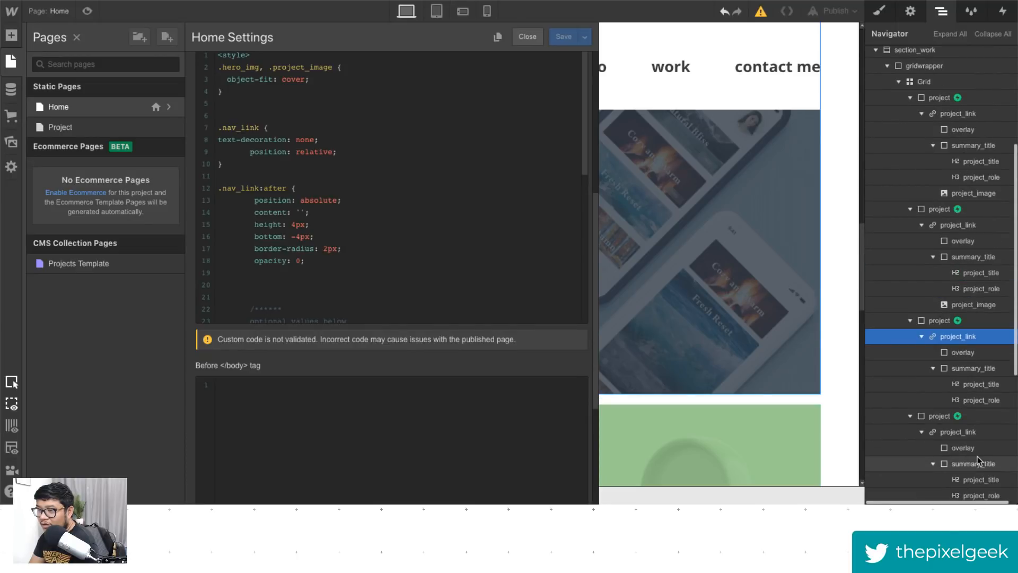
- Open a new browser tab, search Google for "css object fit" and open one of the results
scroll(978, 456, "up", 3)
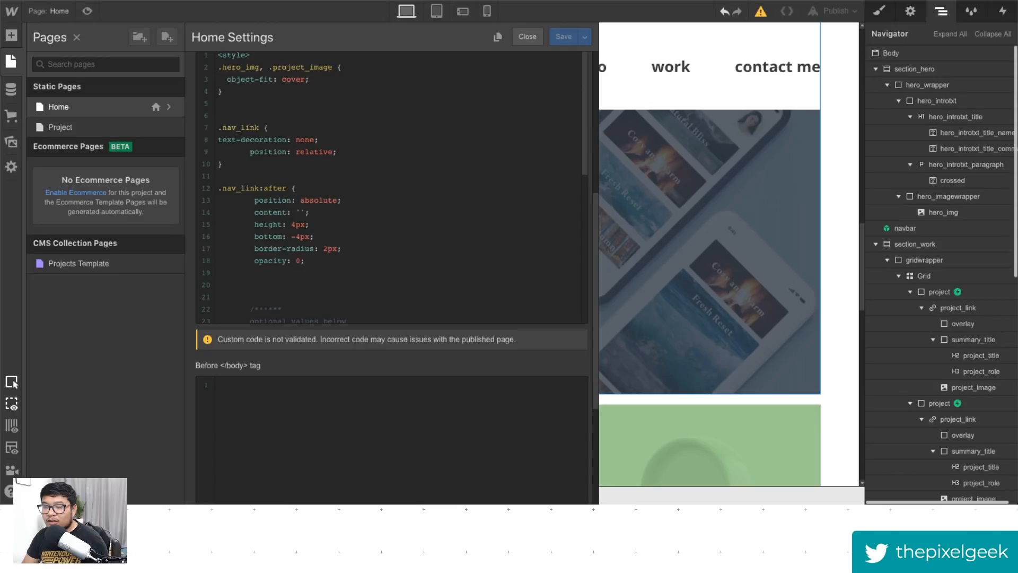
key("ctrl+t")
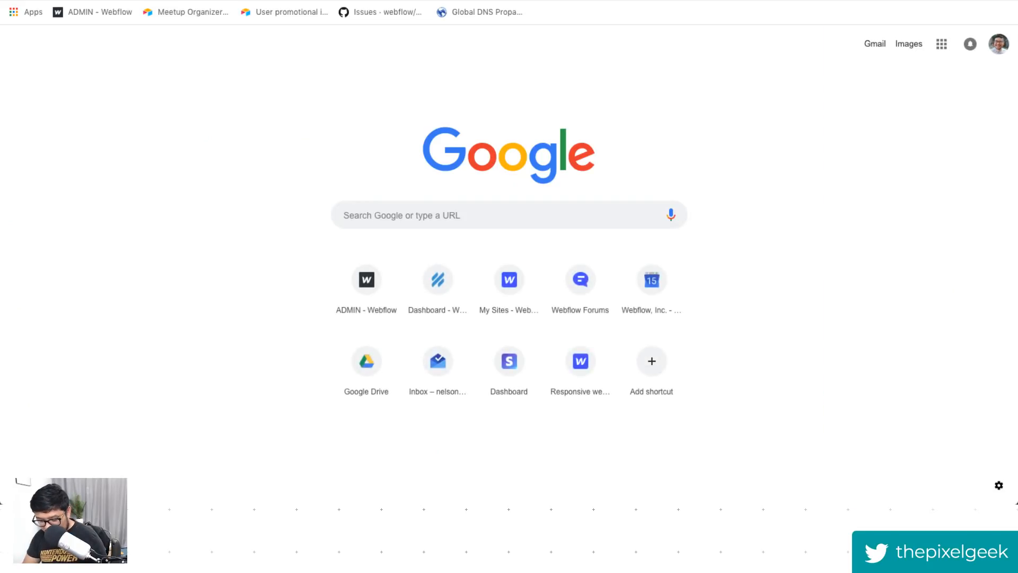
type("css ob")
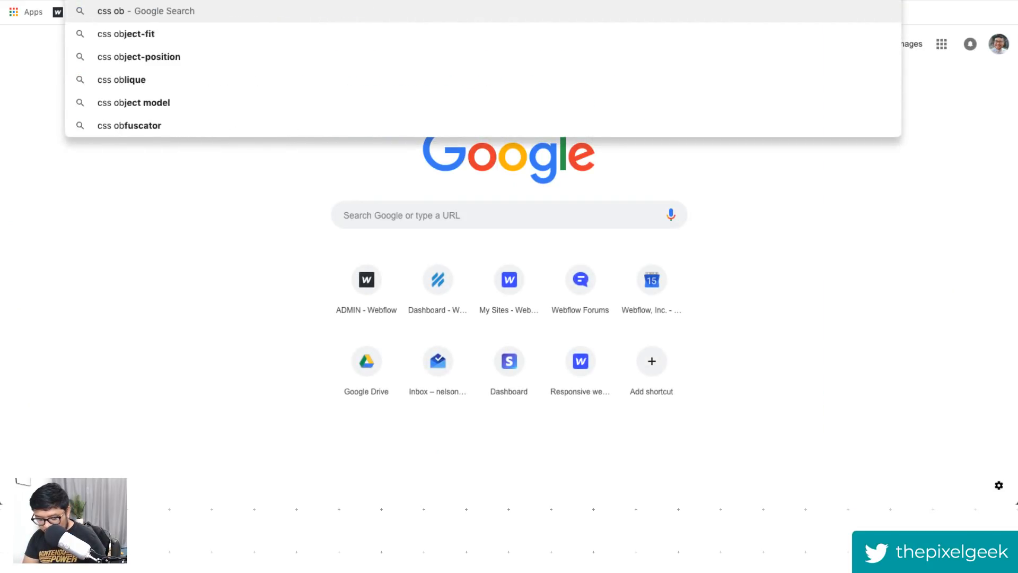
type("ject fit")
key("Return")
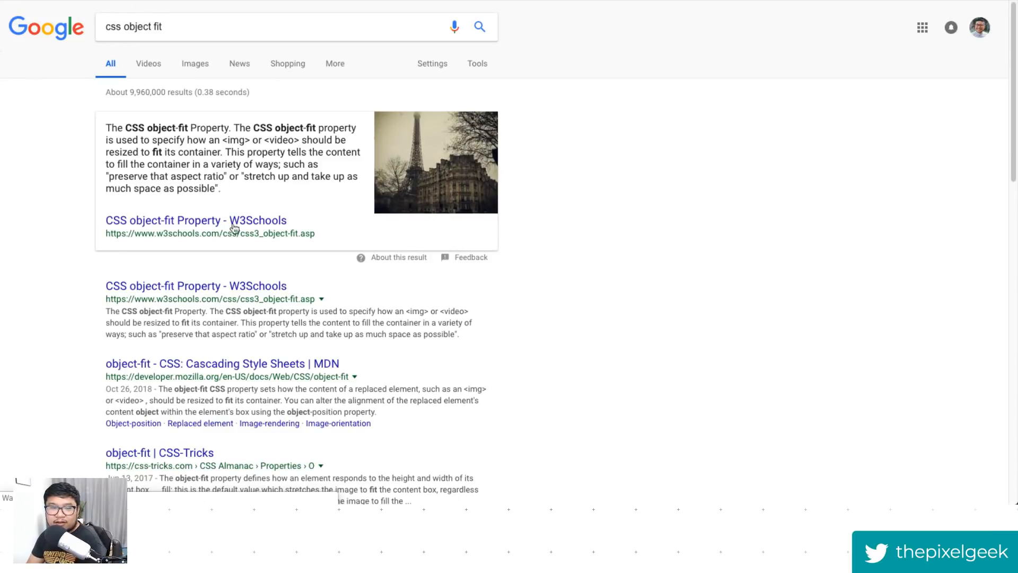
scroll(311, 309, "down", 1)
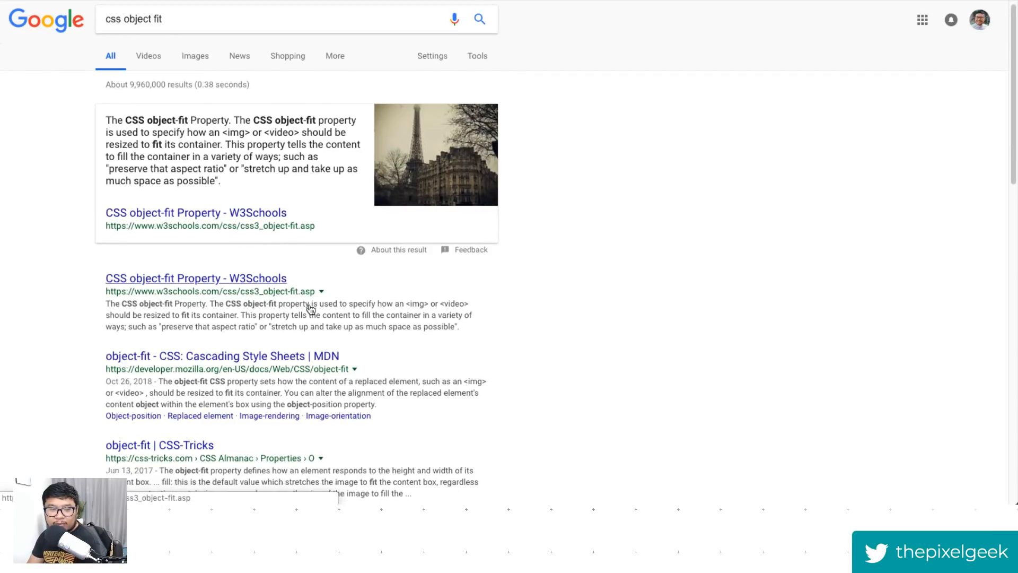
scroll(311, 309, "down", 3)
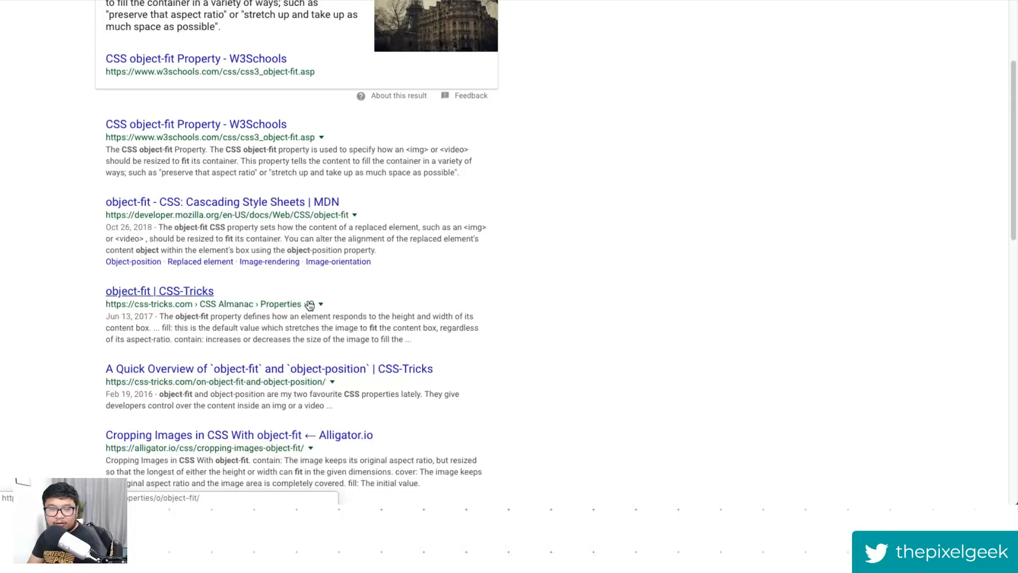
left_click(309, 306)
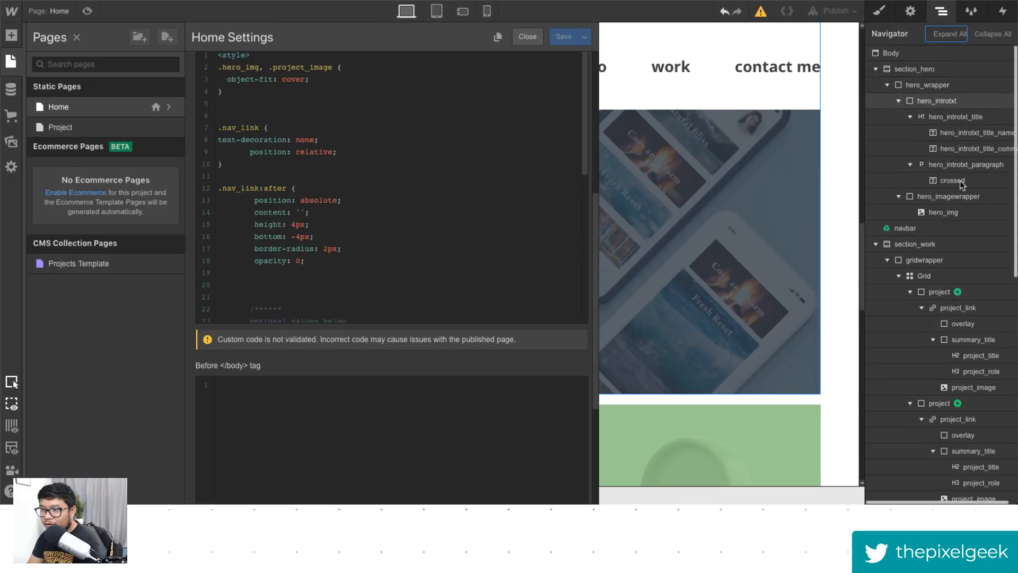
- Highlight the object-fit: cover rule in the Home page's head custom code
scroll(962, 253, "down", 2)
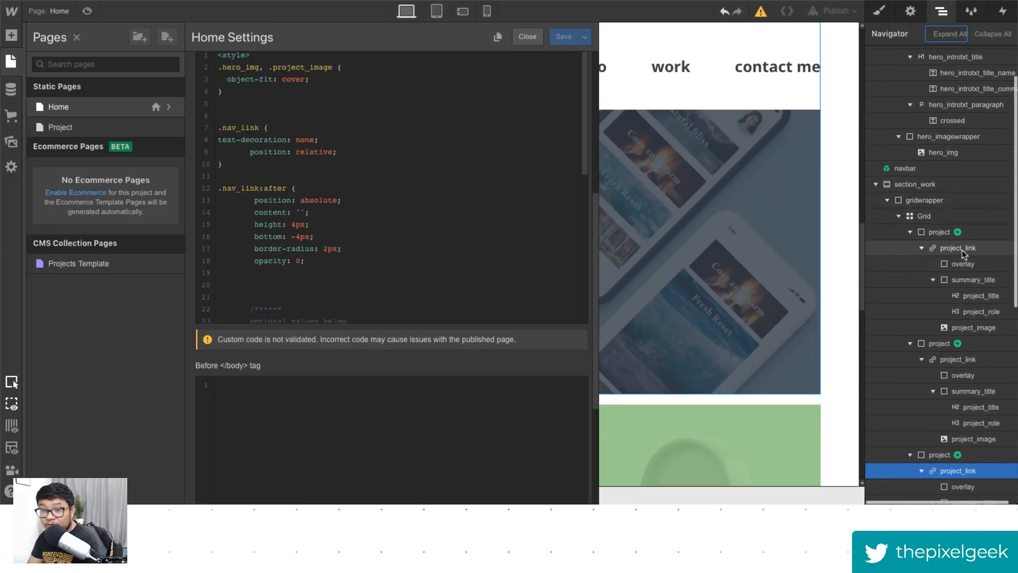
scroll(275, 218, "up", 2)
left_click_drag(260, 207, 156, 111)
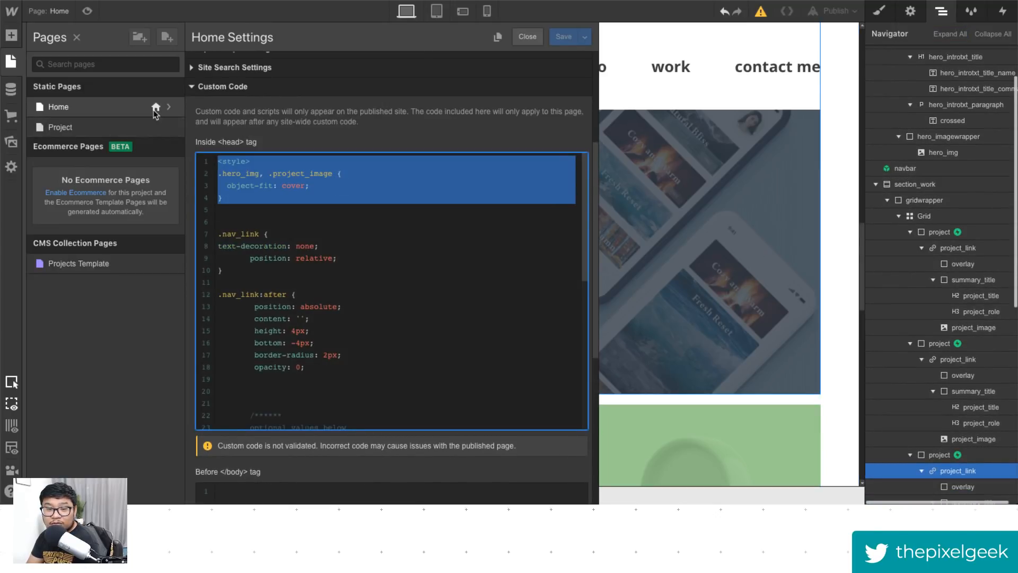
left_click(279, 212)
left_click_drag(331, 185, 225, 183)
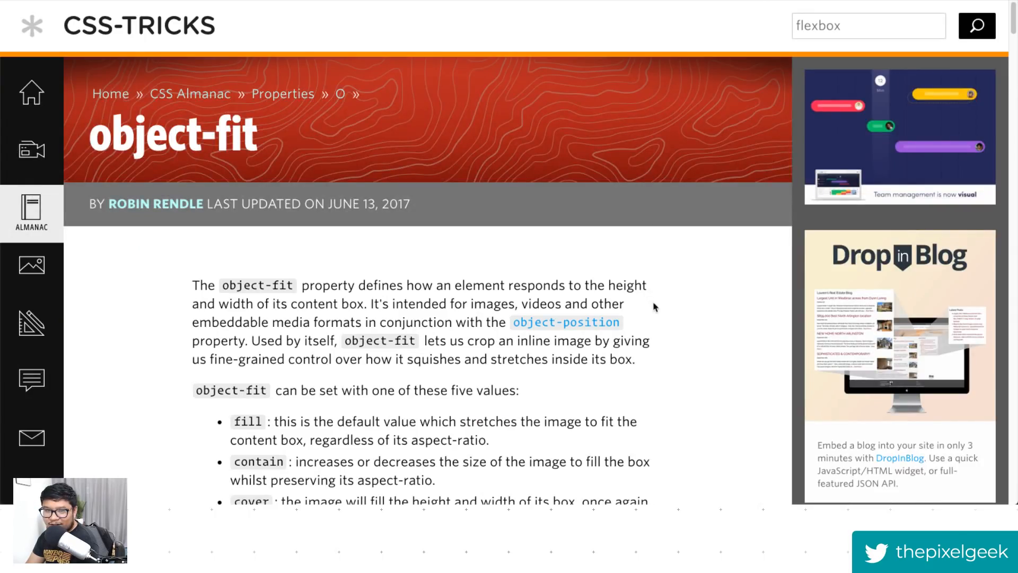
- Read the CSS-Tricks object-fit article and its Caniuse browser-support table for object-fit
scroll(658, 313, "down", 1)
scroll(661, 314, "down", 5)
scroll(666, 311, "down", 4)
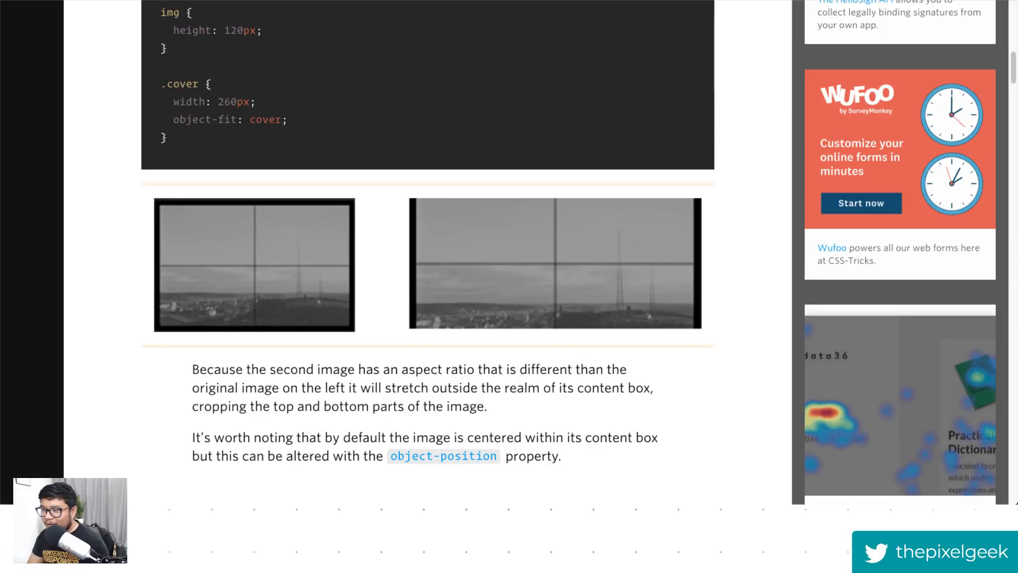
scroll(590, 209, "down", 12)
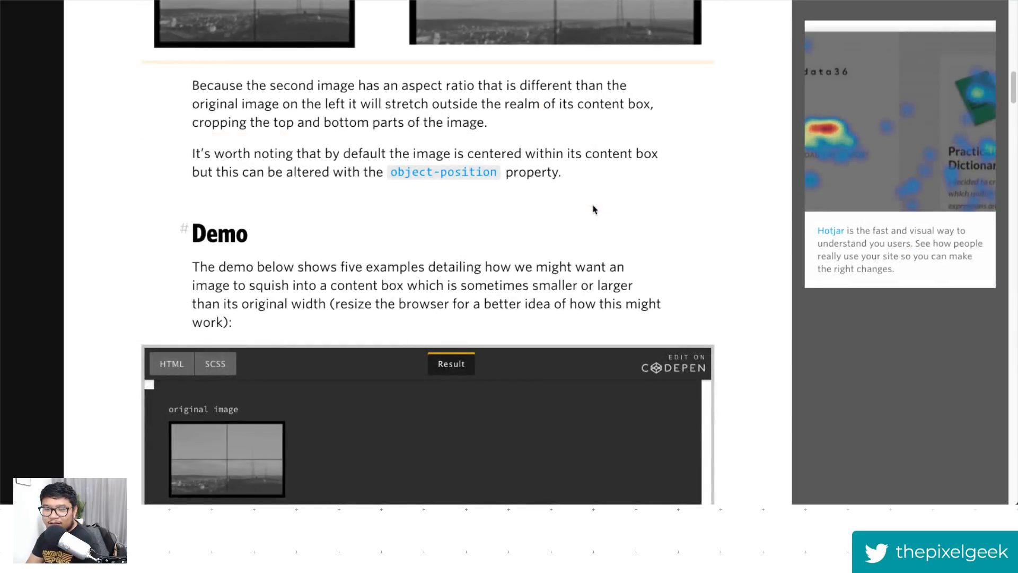
scroll(769, 219, "down", 8)
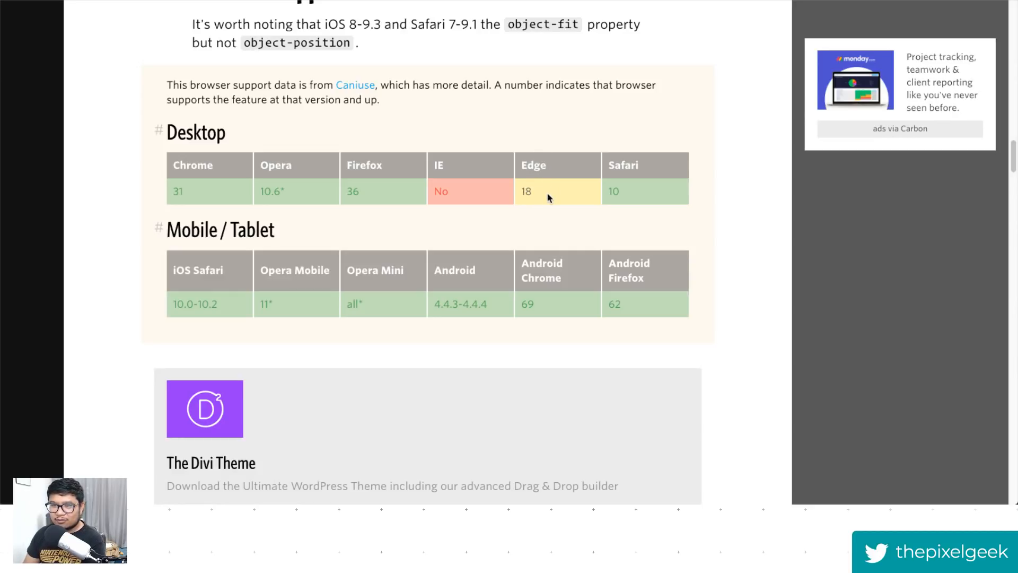
left_click(355, 86)
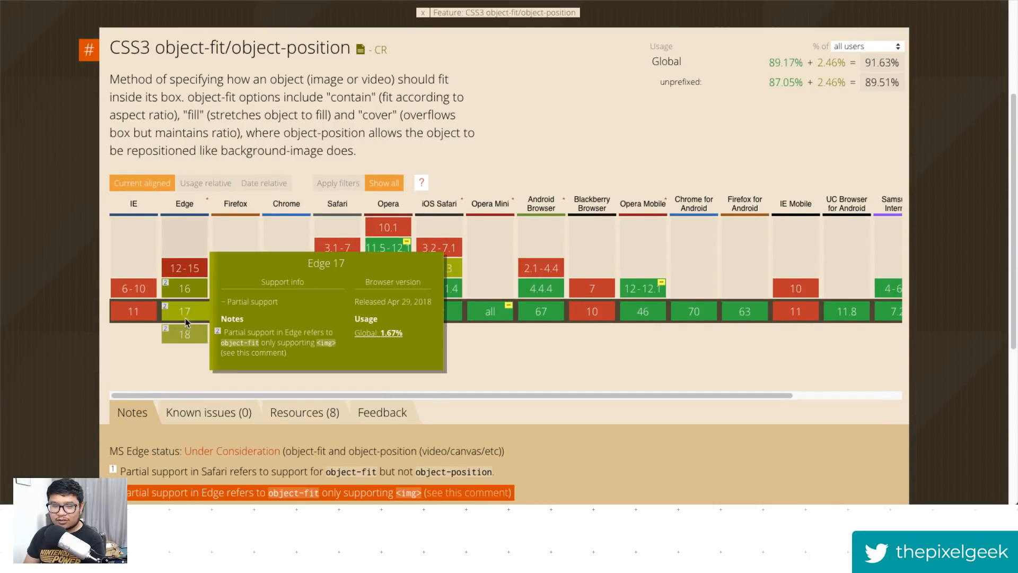
mouse_move(186, 334)
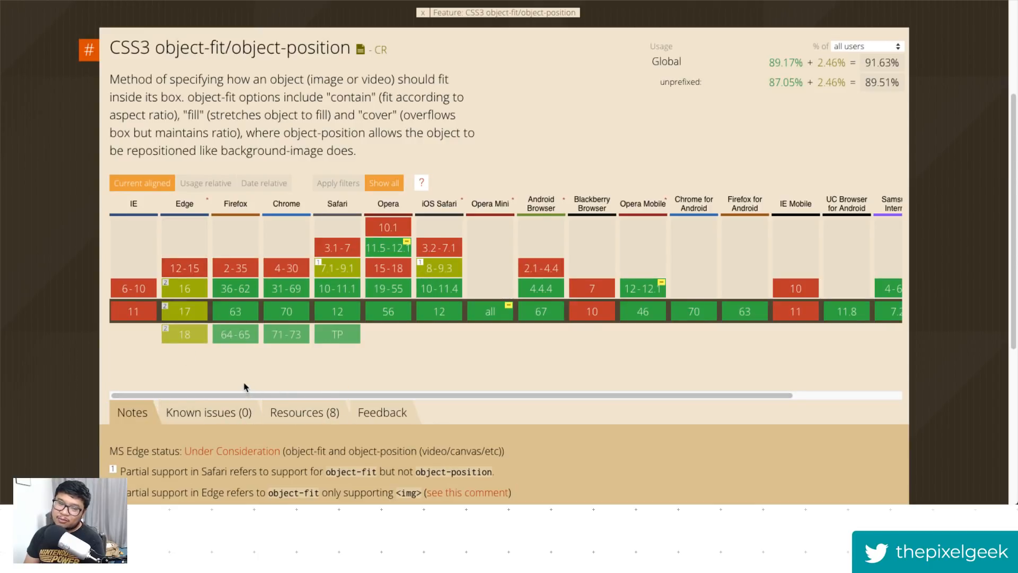
mouse_move(554, 322)
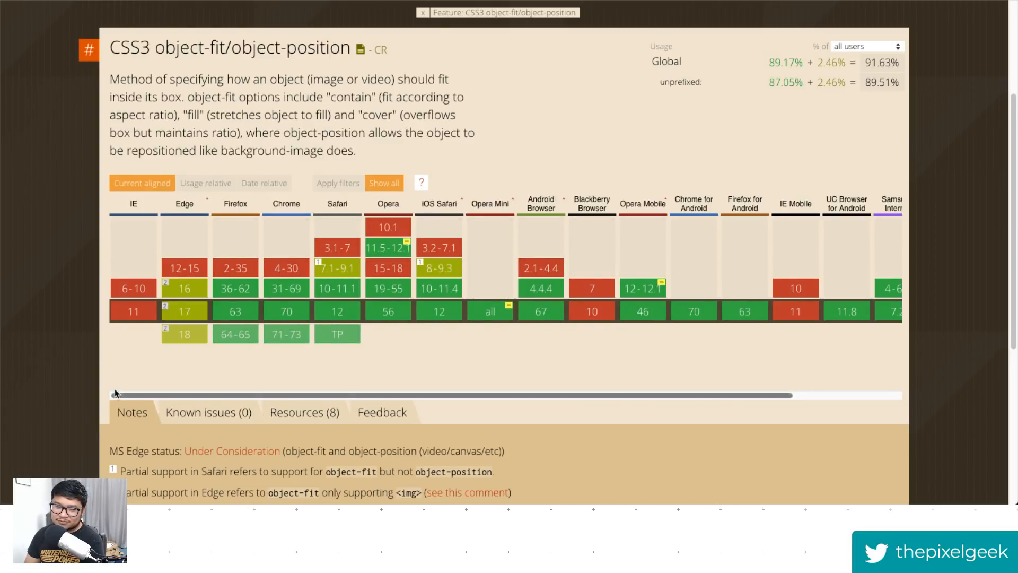
scroll(85, 395, "down", 3)
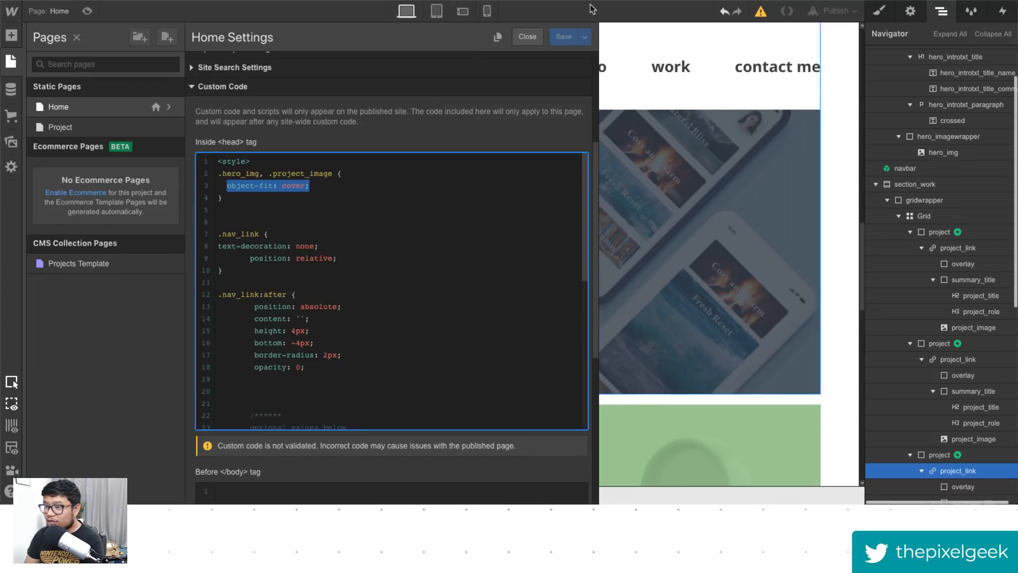
- Close the page settings, select the first project_image and inspect its image settings
left_click(753, 215)
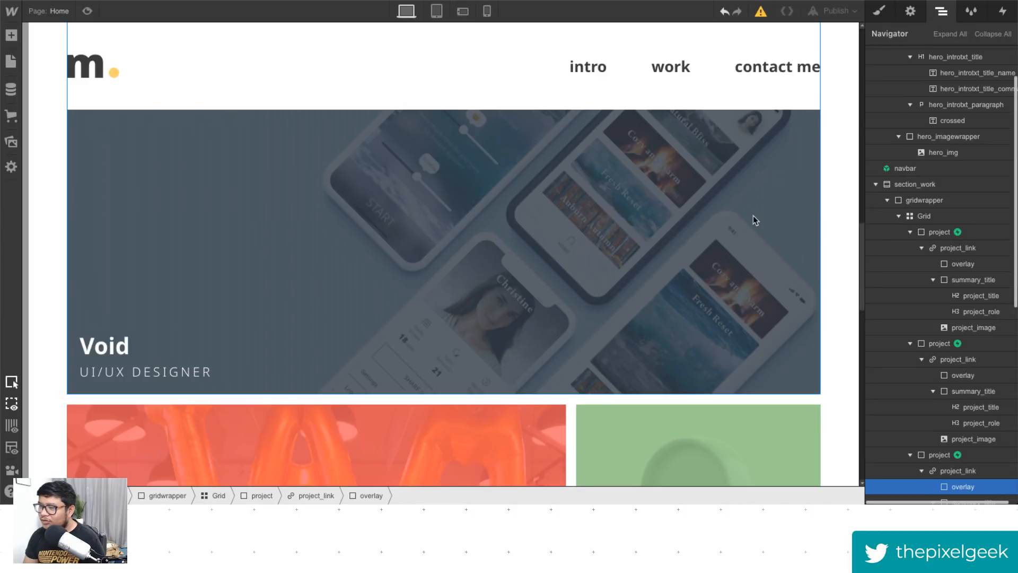
left_click(972, 329)
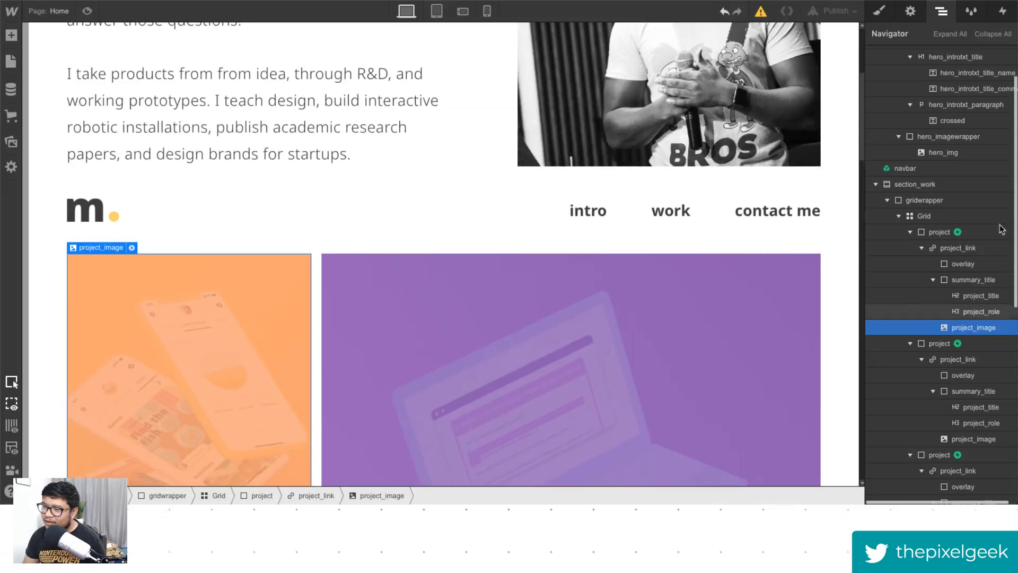
left_click(912, 11)
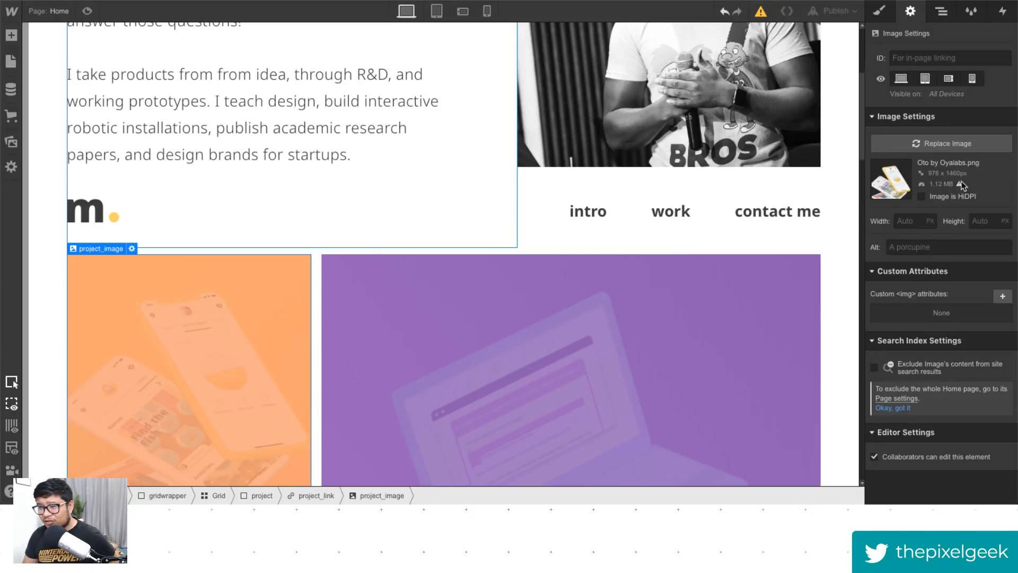
mouse_move(961, 183)
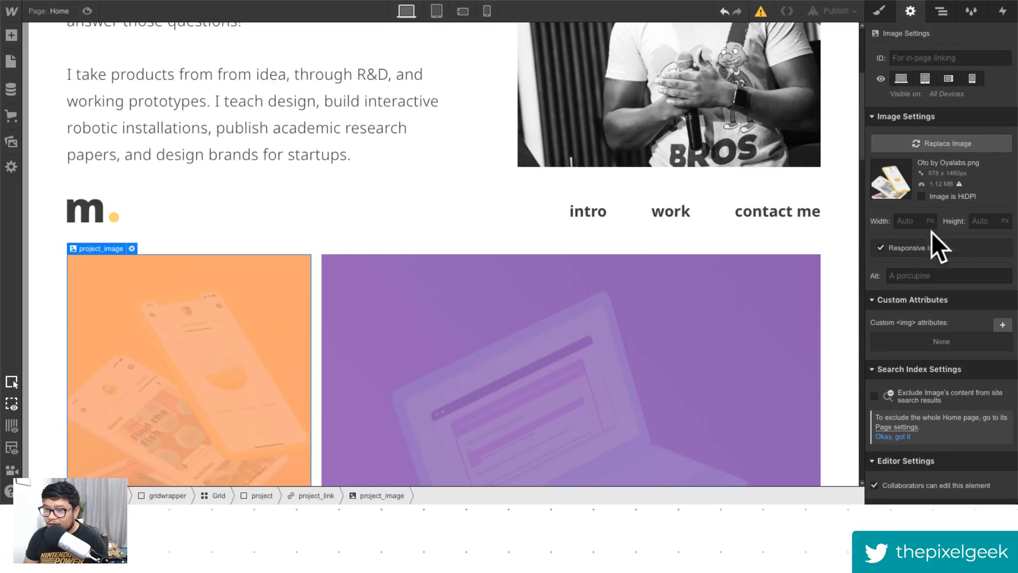
left_click(908, 250)
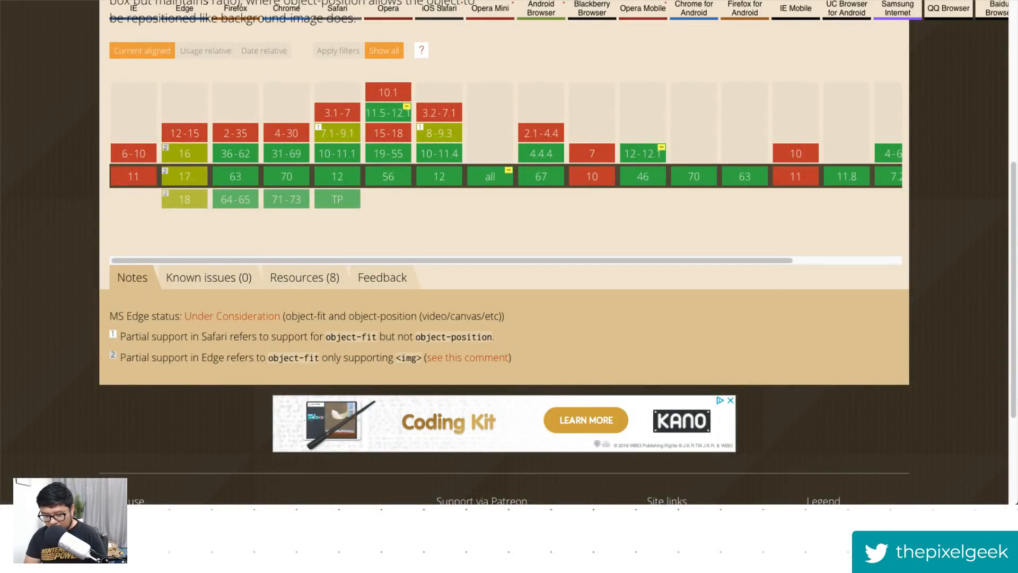
- Open Pingdom Tools, paste the portfolio site's URL and start a website speed test
key("super+l")
type("tools.ping")
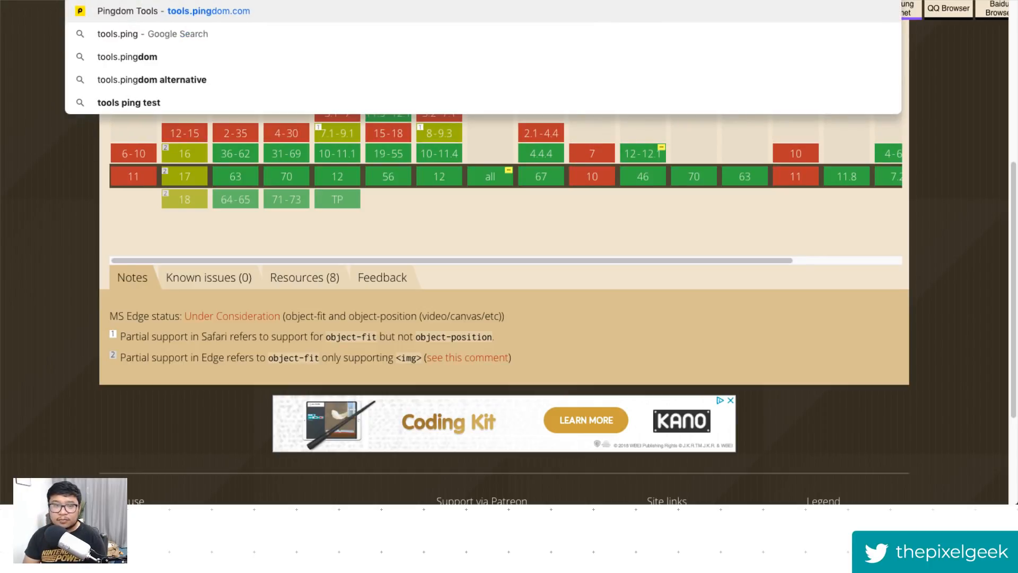
key("Return")
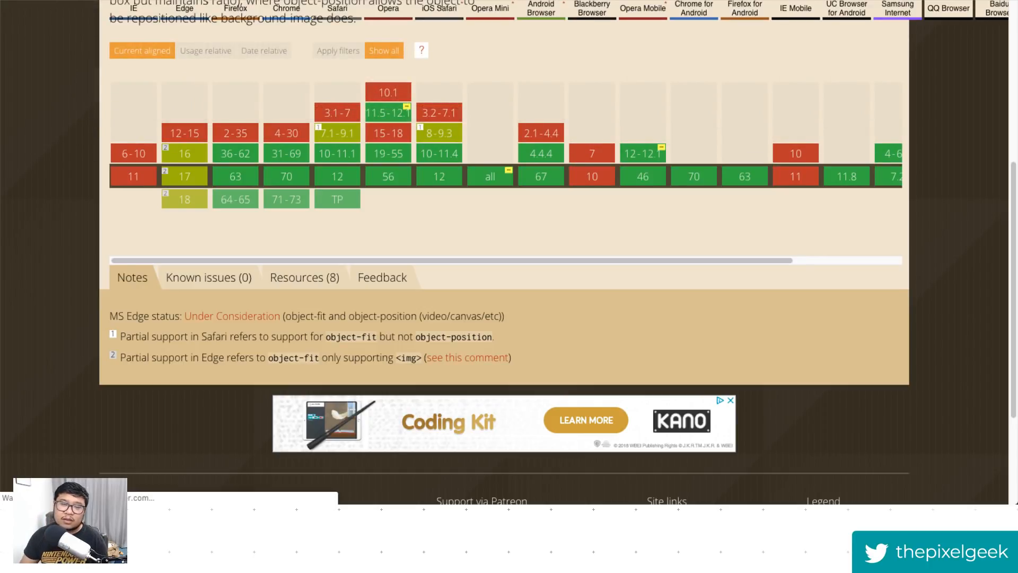
left_click(377, 203)
type("mubarak-dot-design-portfolio")
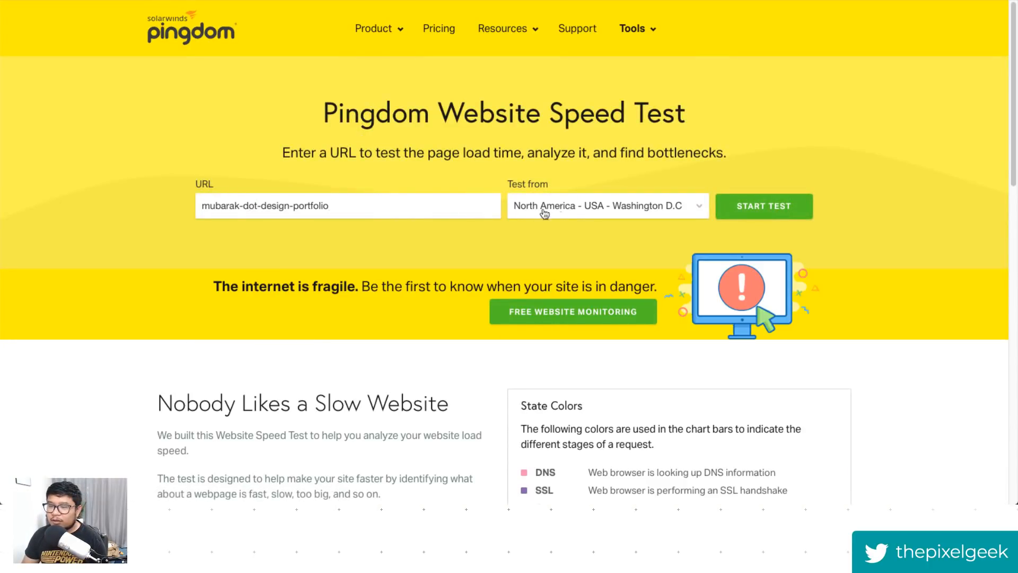
left_click(725, 213)
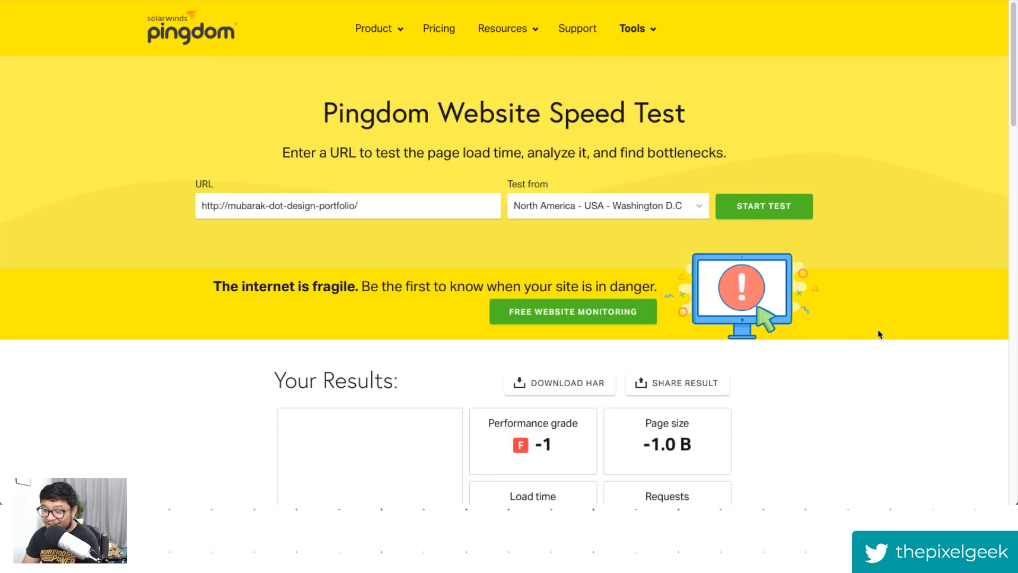
scroll(535, 447, "down", 4)
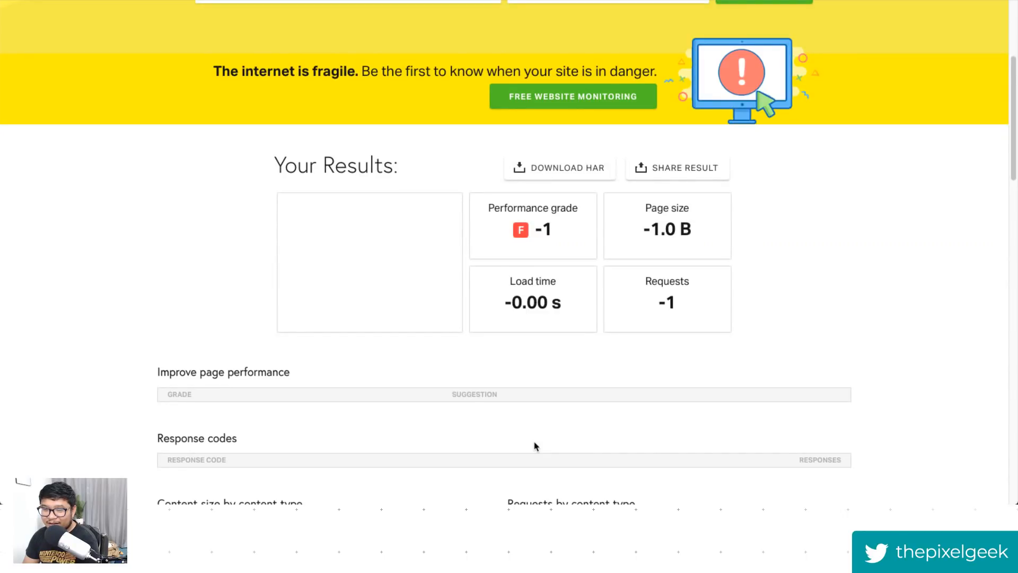
scroll(535, 446, "up", 4)
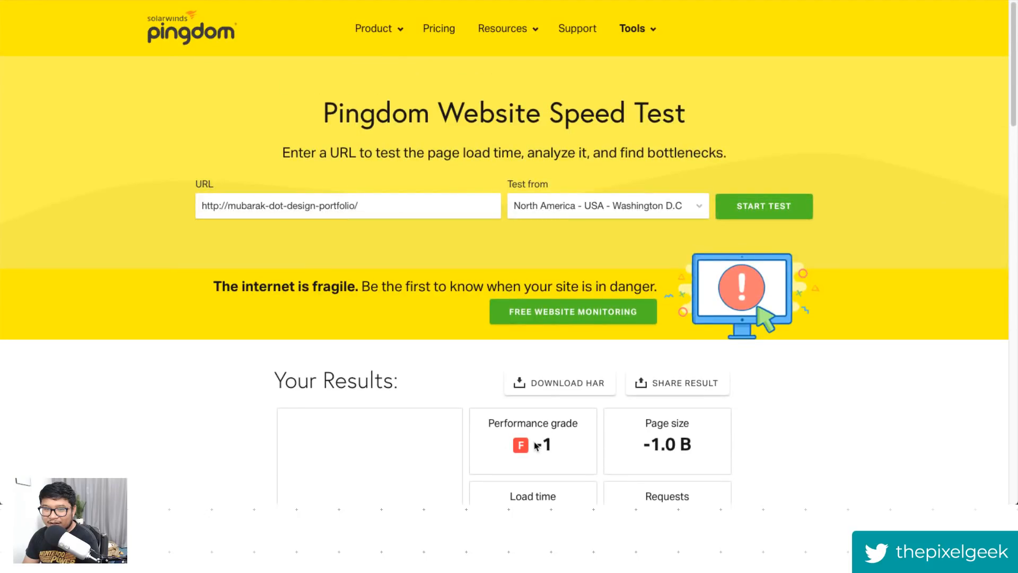
- Append .webflow.io to the portfolio URL and rerun the speed test
left_click(378, 207)
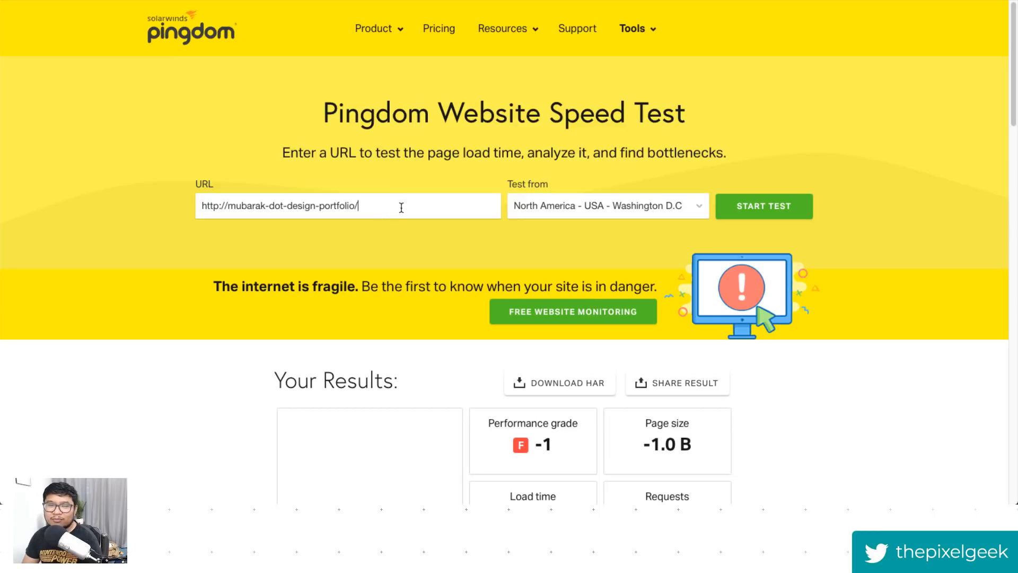
key("BackSpace")
type(".webfl")
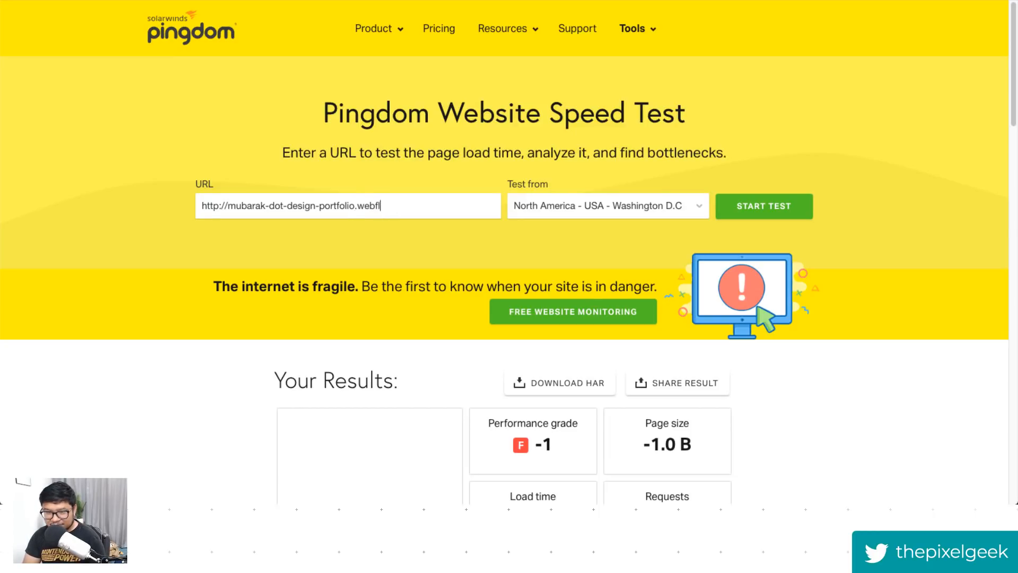
type("ow.io")
key("Return")
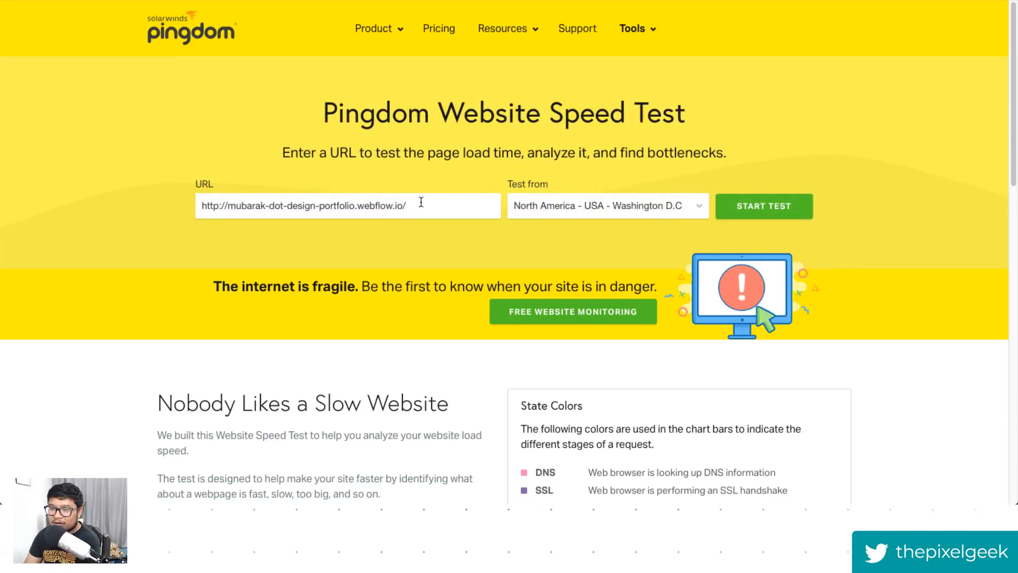
- Review the speed test results and the page performance suggestions, highlighting the CDN suggestion
scroll(912, 357, "down", 1)
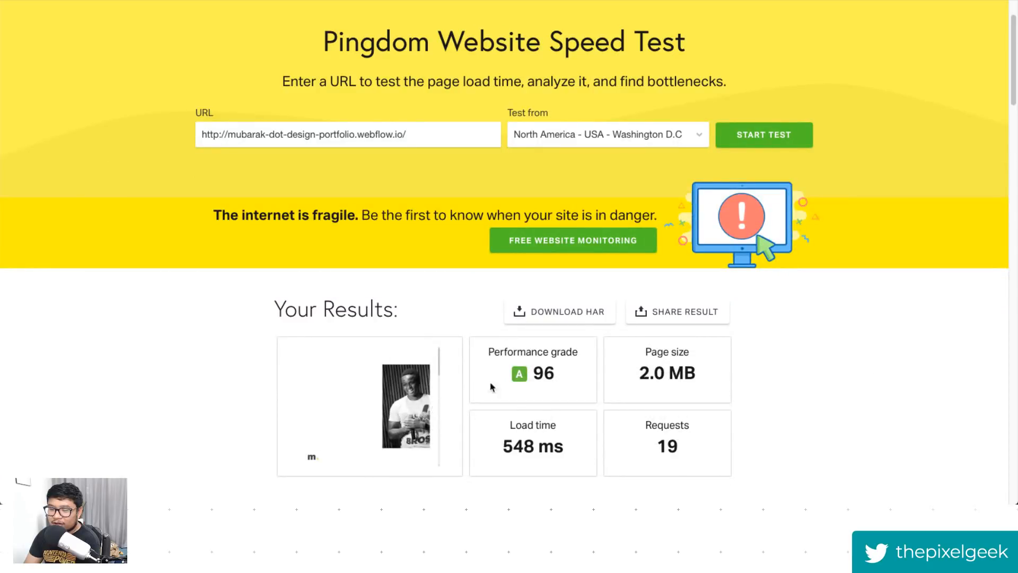
scroll(625, 422, "down", 5)
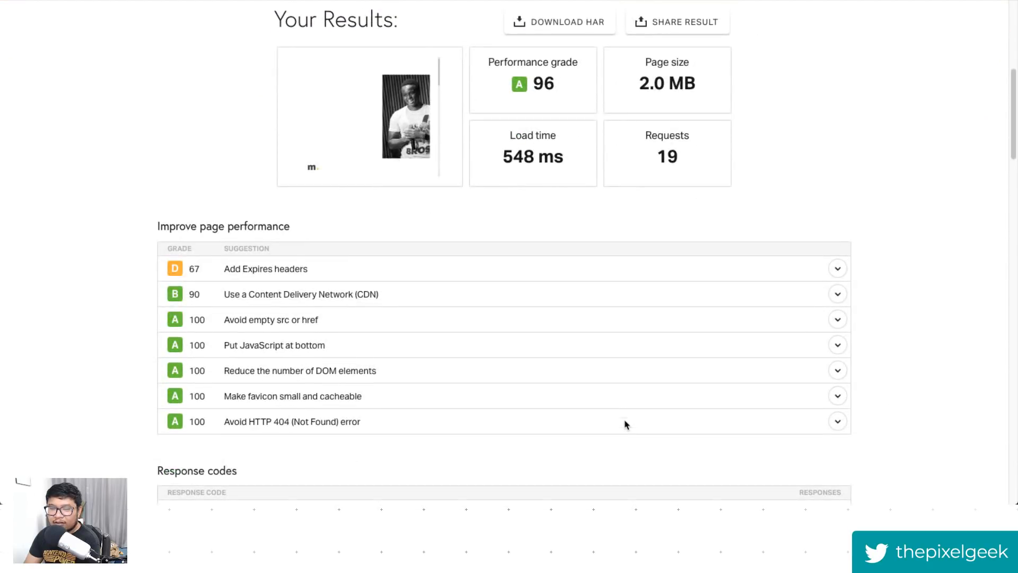
scroll(491, 408, "up", 1)
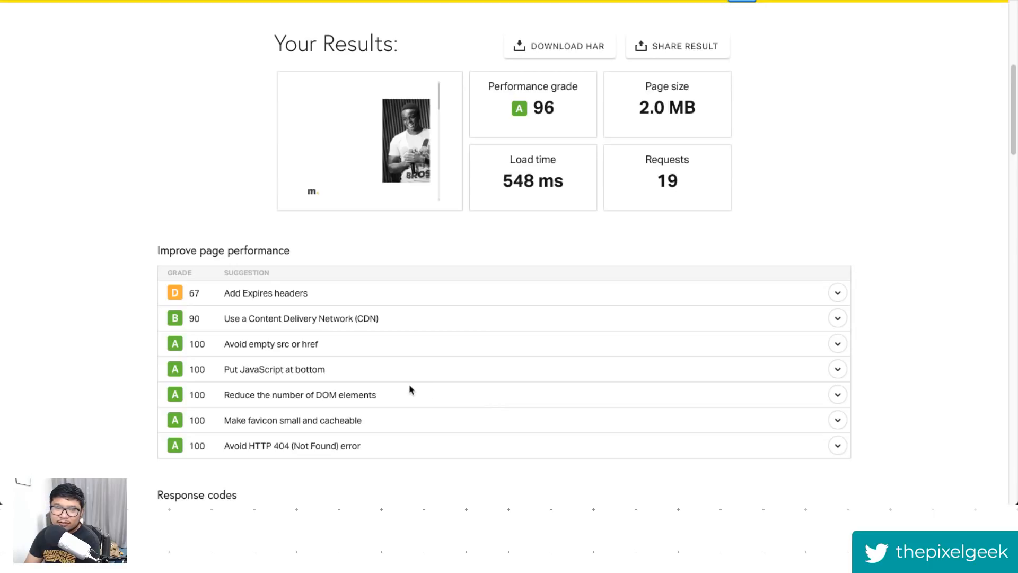
left_click_drag(396, 327, 159, 318)
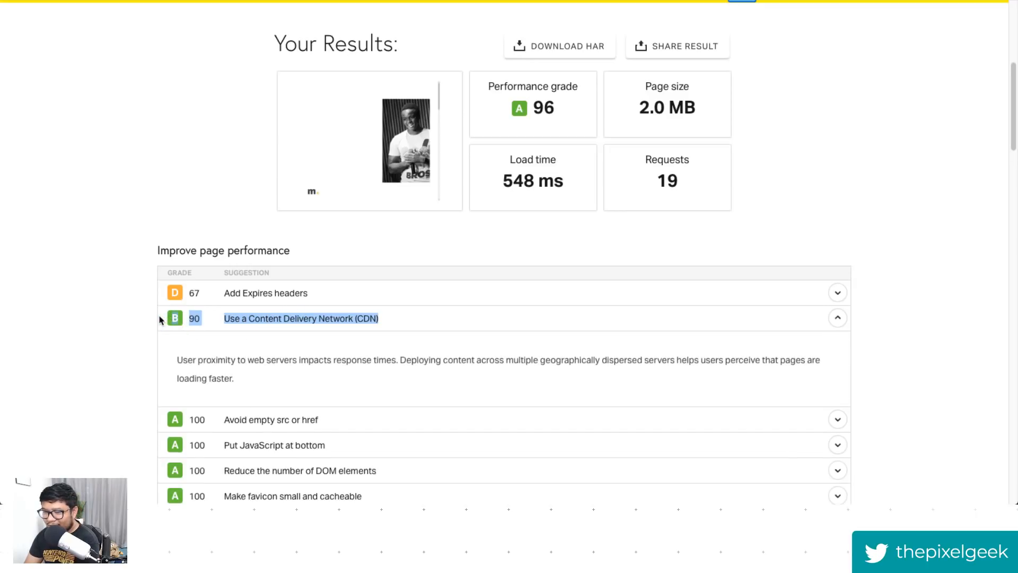
- Review the speed test's page size, content size and requests by type and domain, and the file requests list
left_click(439, 327)
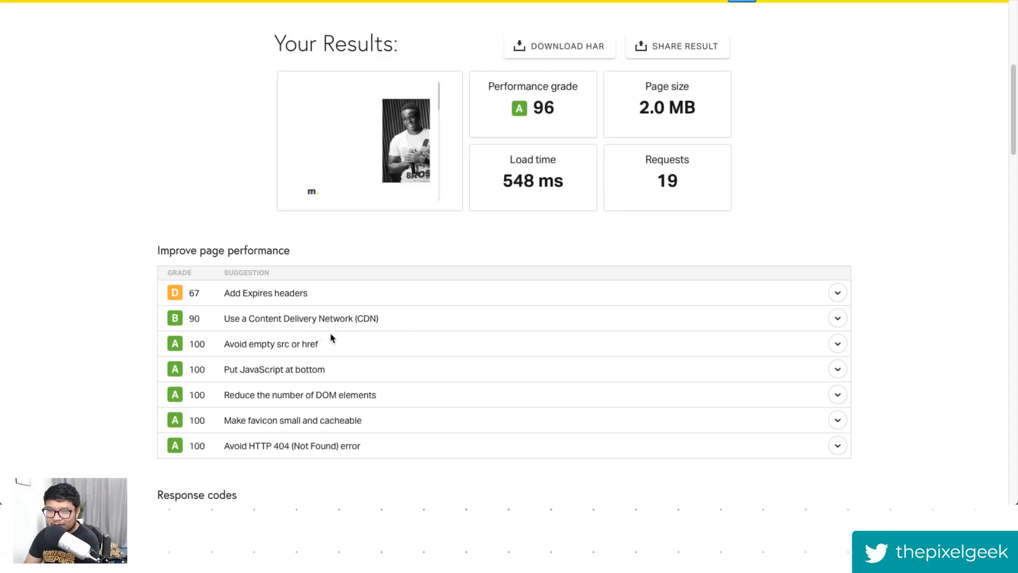
left_click_drag(690, 97, 622, 112)
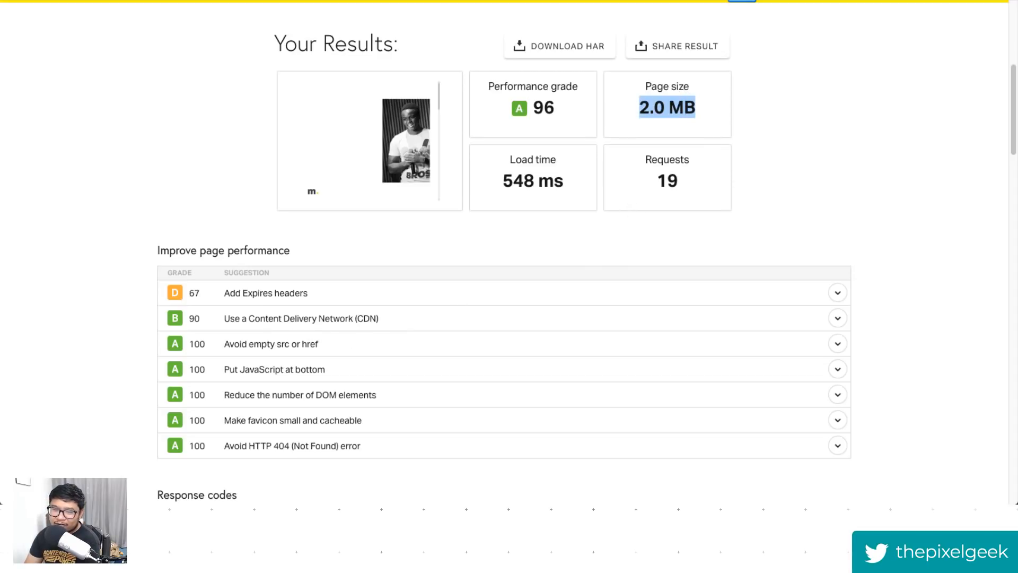
scroll(946, 245, "down", 5)
scroll(946, 245, "down", 2)
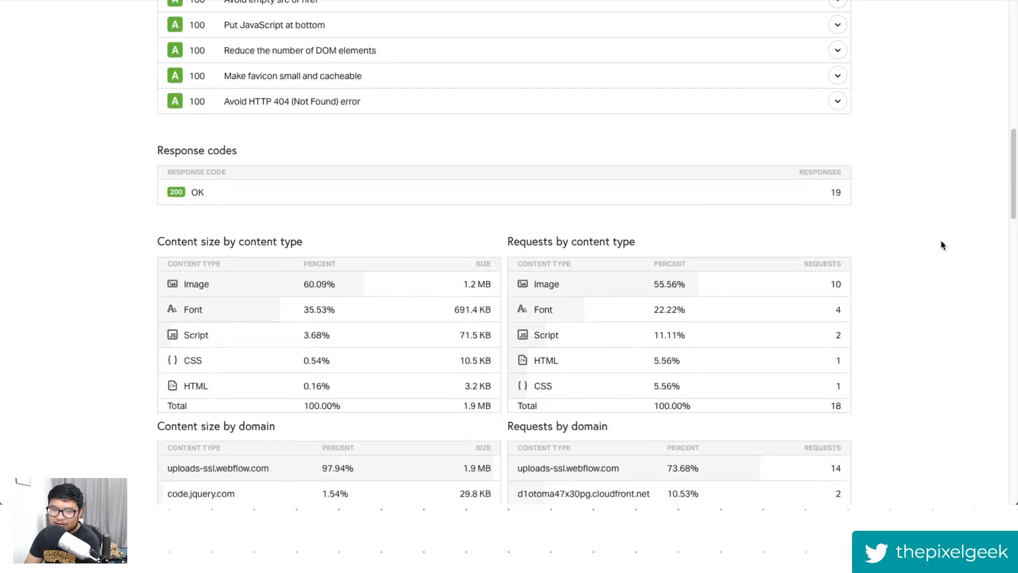
scroll(210, 289, "down", 1)
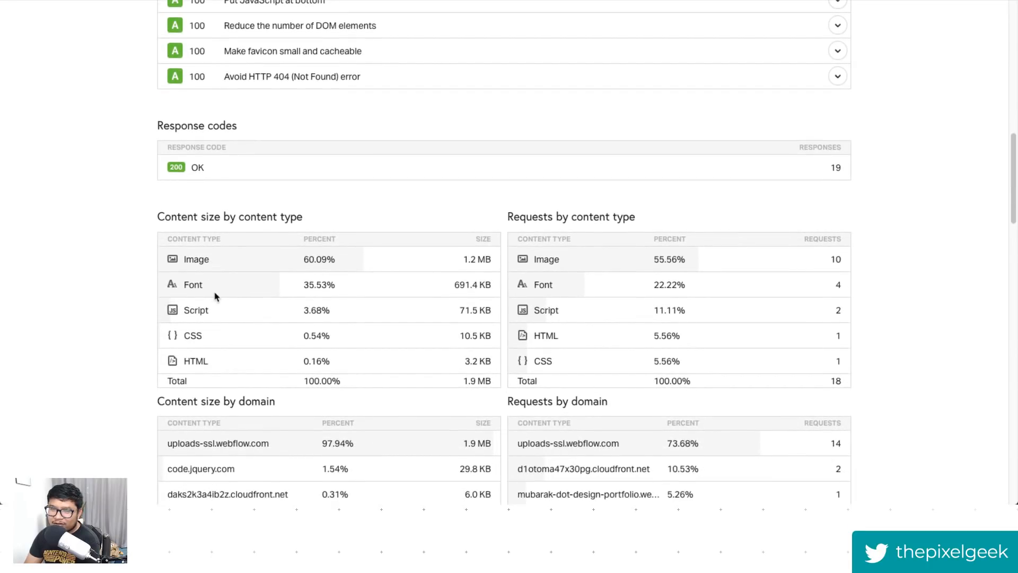
scroll(228, 318, "down", 4)
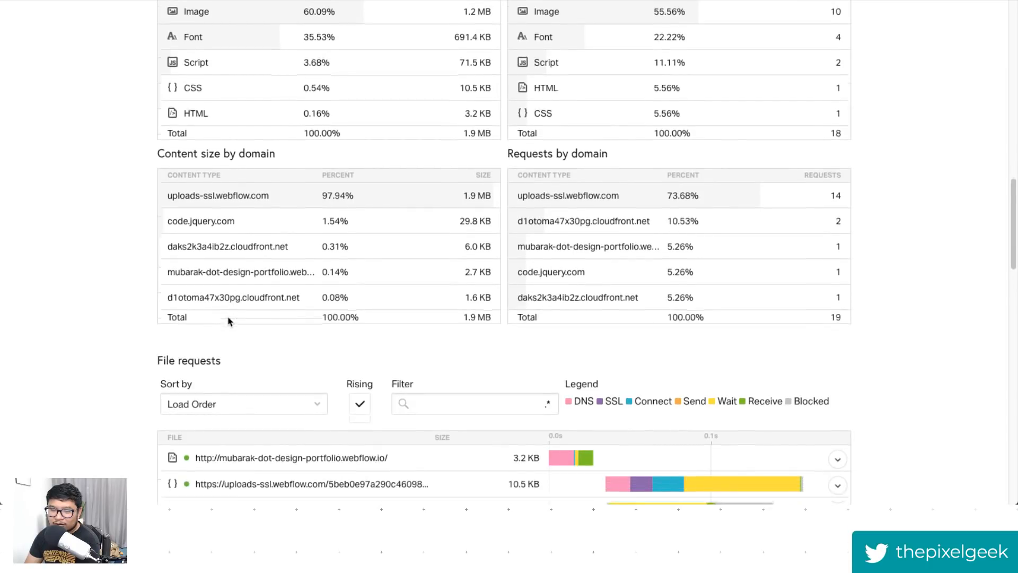
scroll(229, 321, "down", 3)
scroll(229, 322, "down", 4)
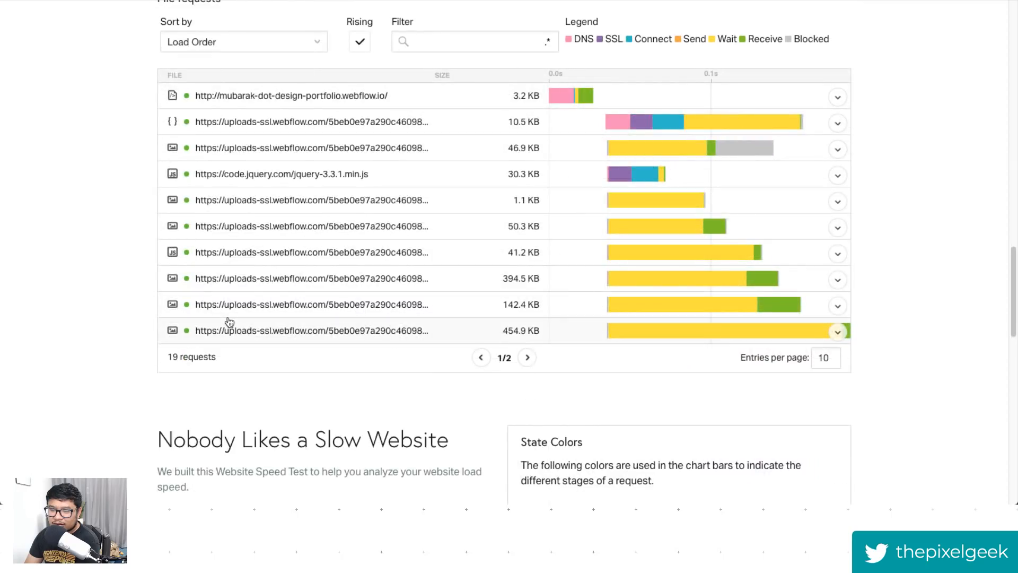
scroll(229, 321, "up", 20)
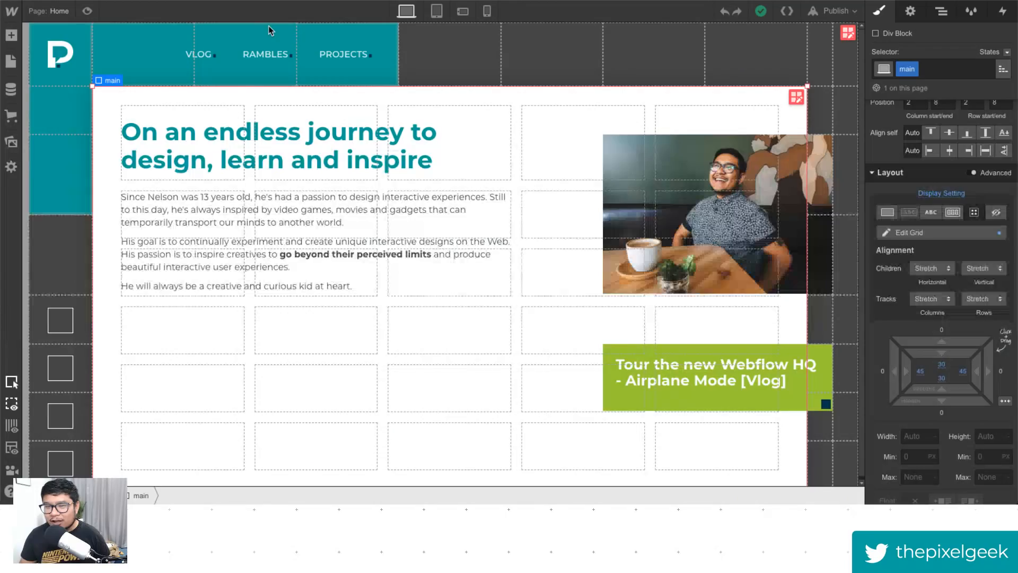
- Select the first social link and set its font to Fa brands 400
scroll(82, 320, "down", 1)
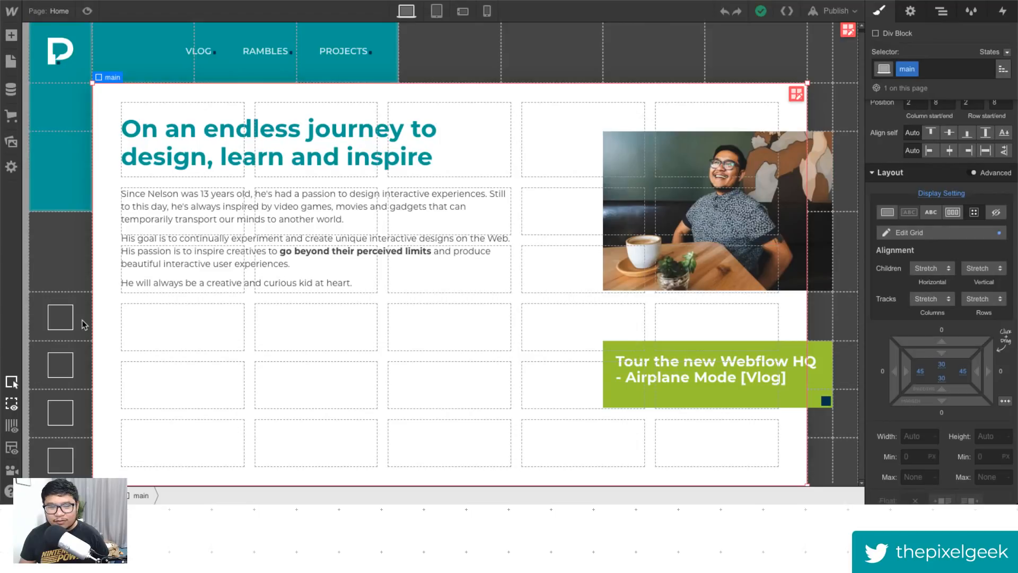
left_click(60, 317)
scroll(927, 246, "down", 3)
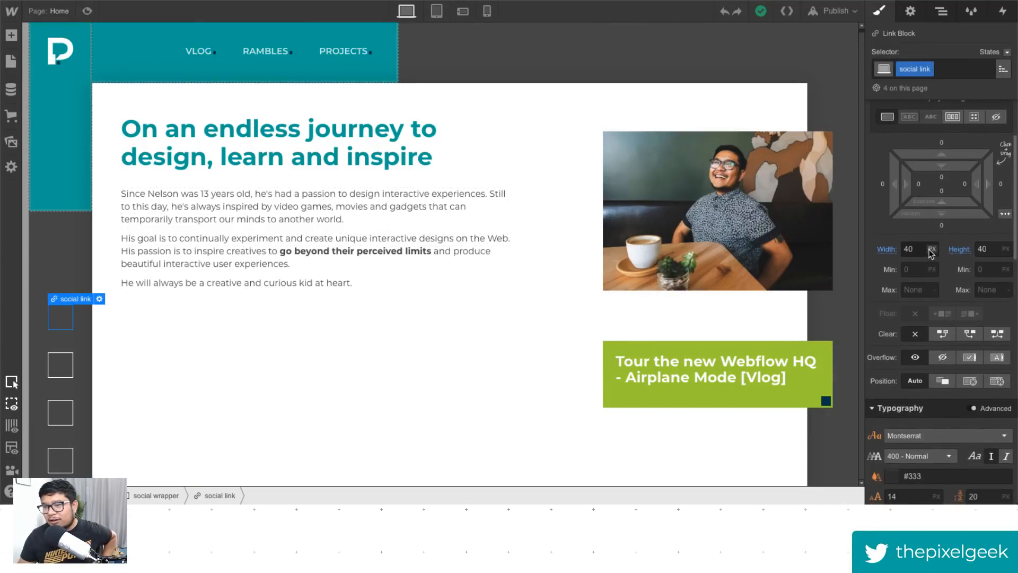
scroll(930, 263, "down", 3)
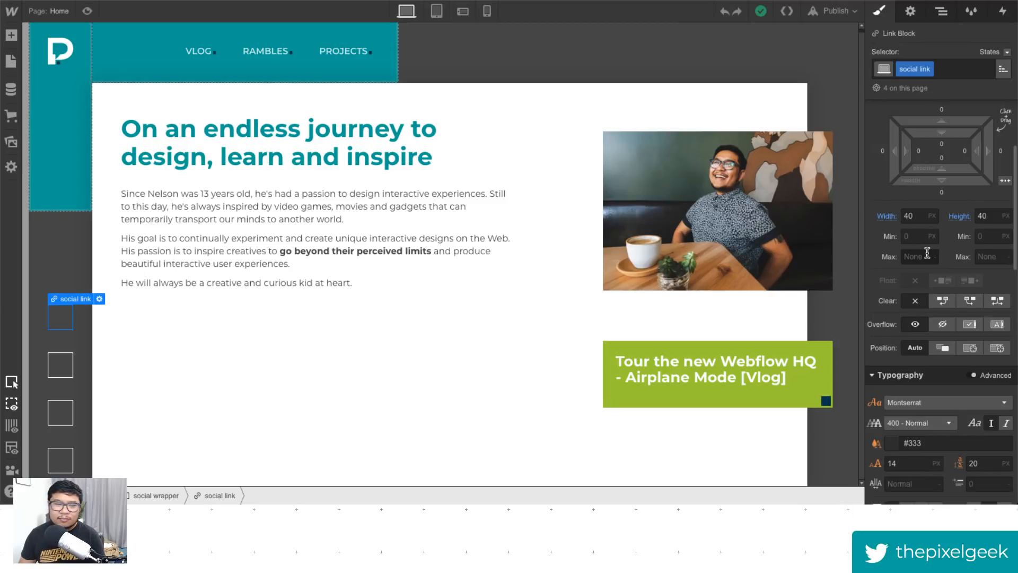
scroll(932, 272, "down", 5)
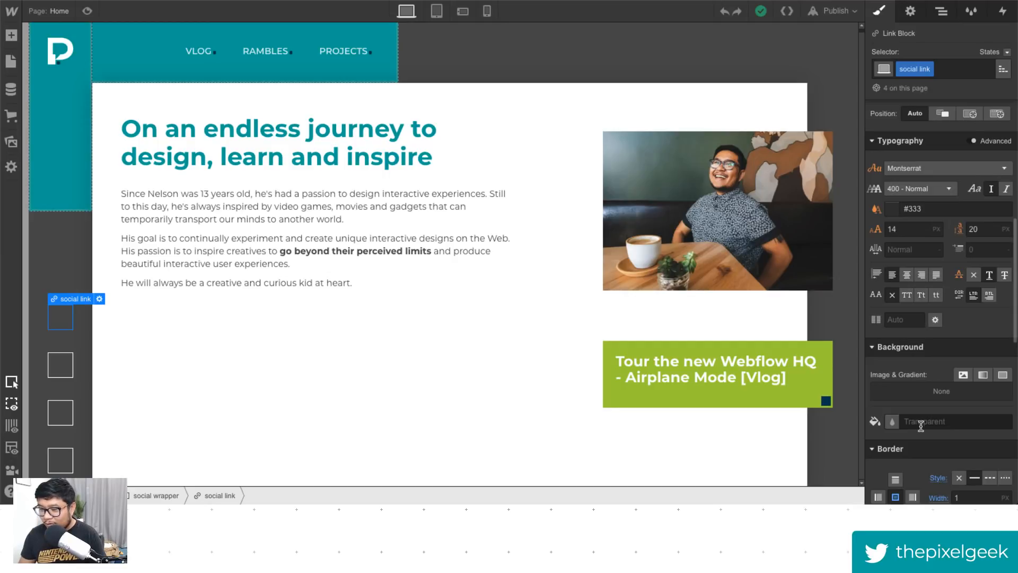
scroll(935, 281, "up", 1)
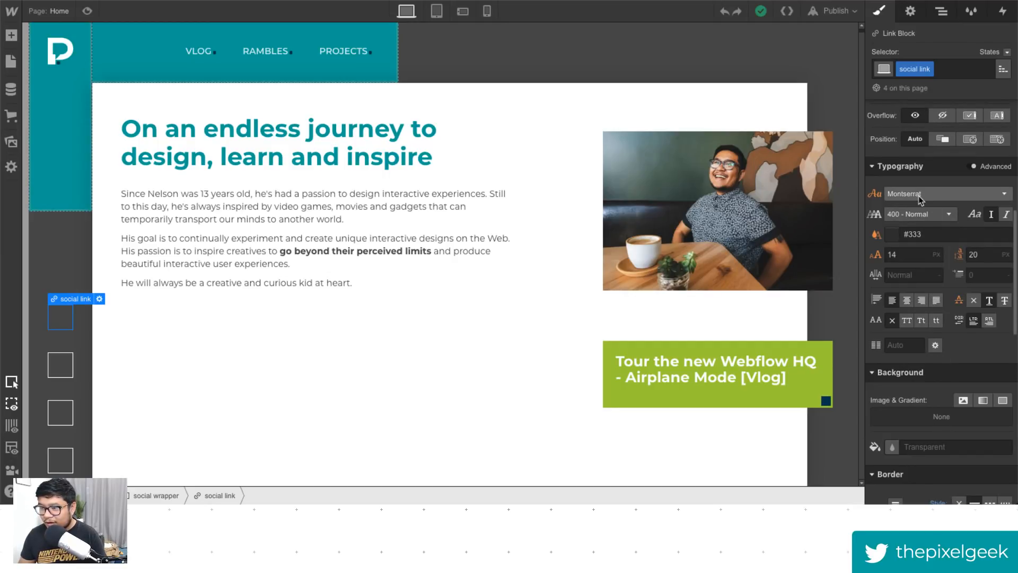
left_click(919, 195)
left_click(944, 208)
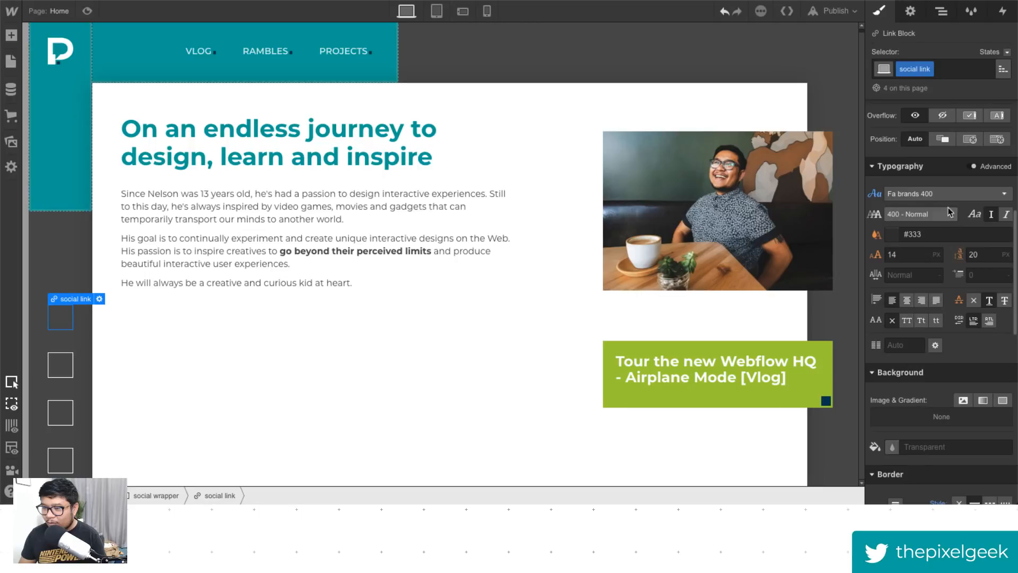
- Add a text block inside the first social link and open its text for editing
scroll(919, 296, "up", 1)
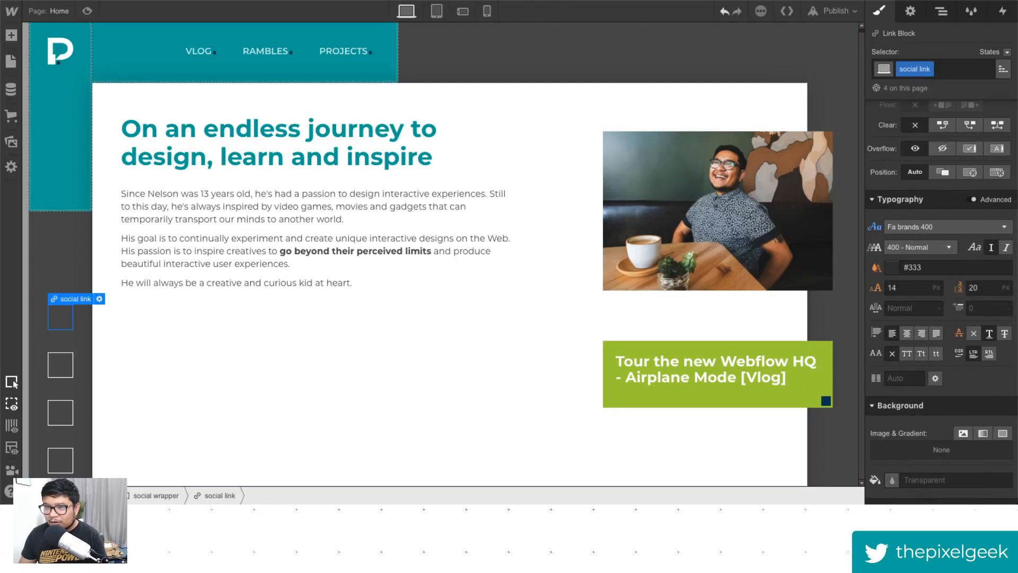
scroll(881, 323, "down", 2)
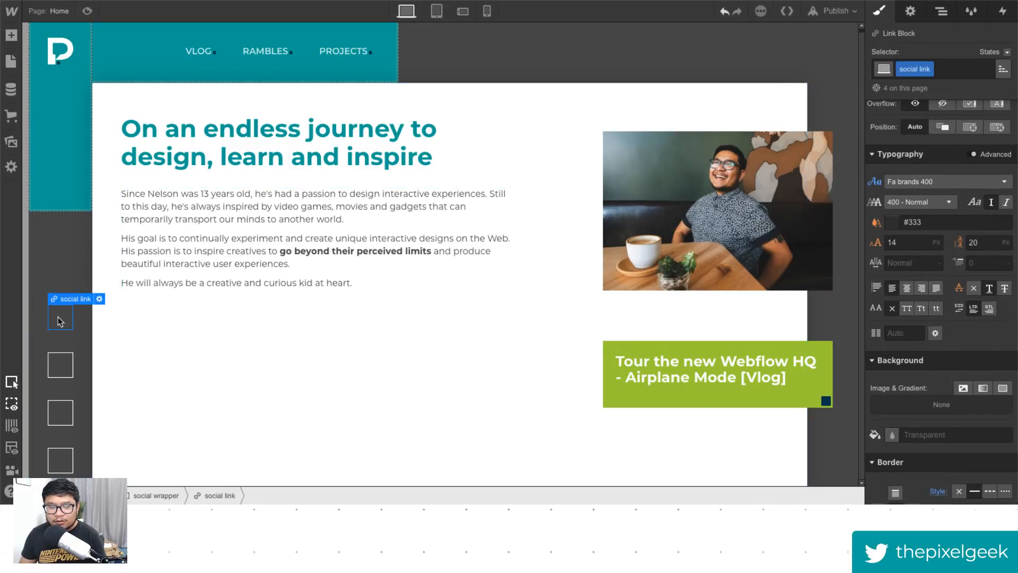
key("a")
left_click_drag(53, 453, 54, 317)
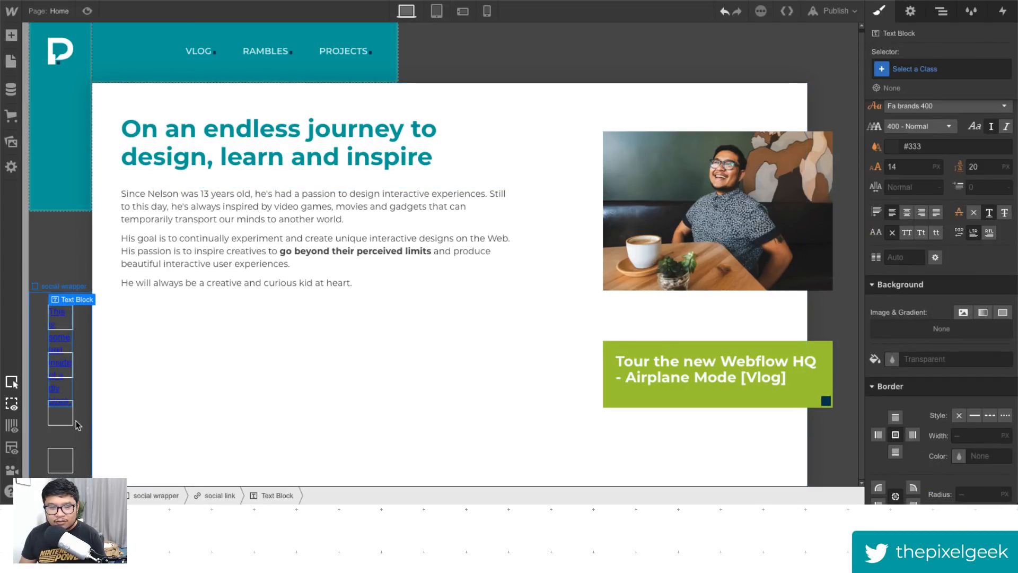
double_click(55, 316)
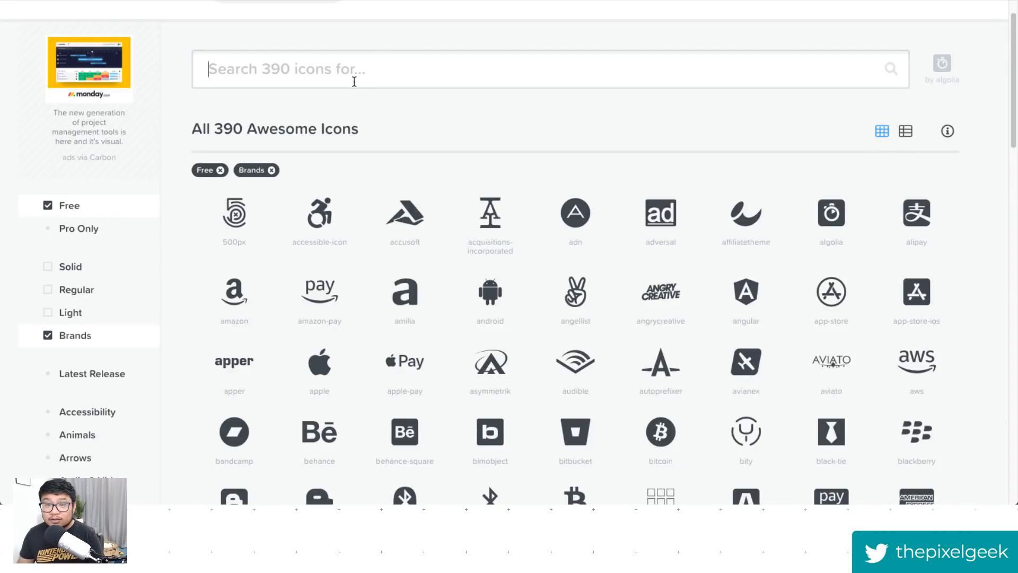
- Search Font Awesome for the youtube brand icon and copy its Unicode glyph
left_click(353, 75)
type("youtub")
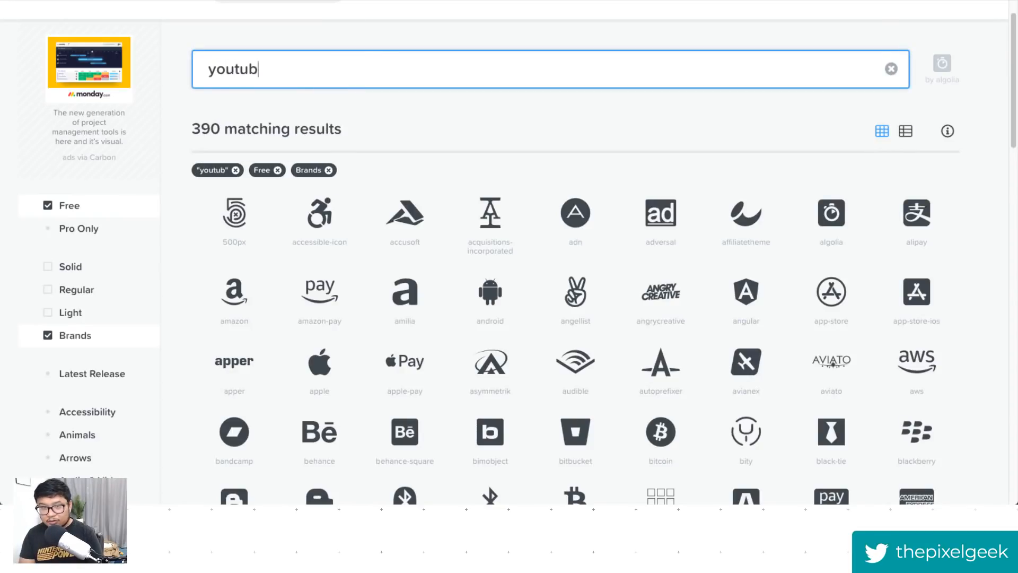
type("e")
scroll(341, 195, "up", 1)
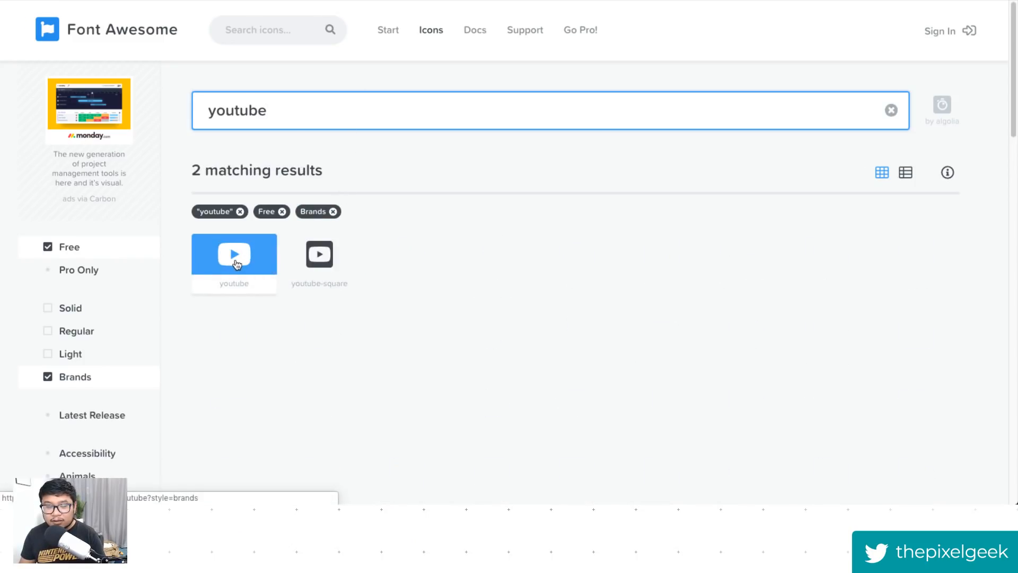
left_click(236, 268)
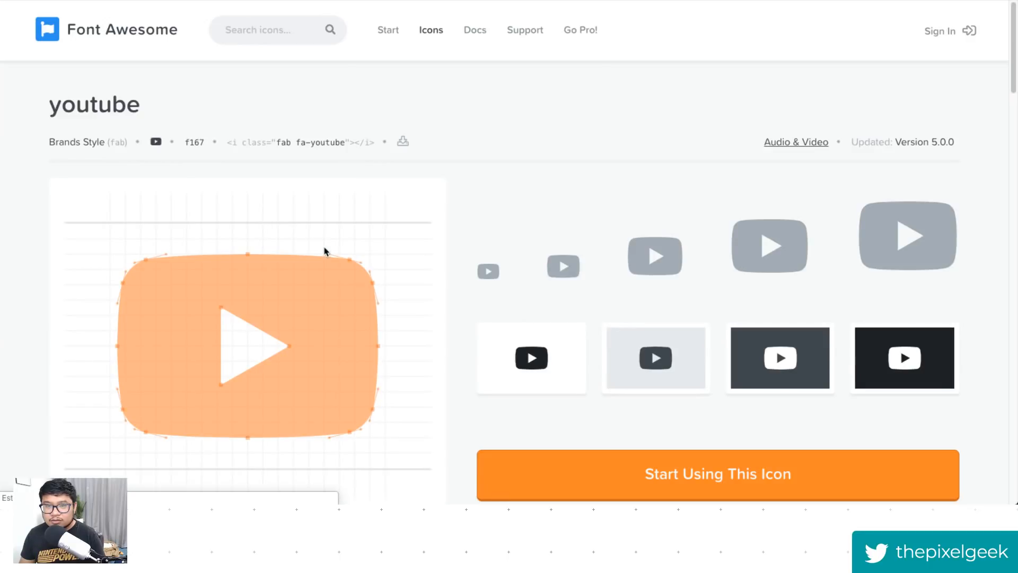
scroll(500, 186, "down", 6)
scroll(482, 267, "down", 10)
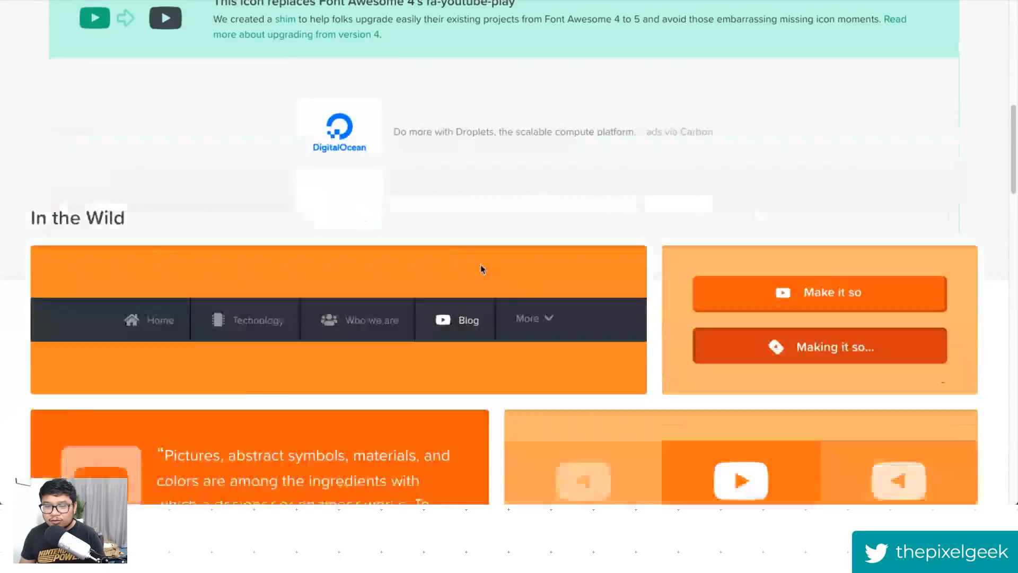
scroll(480, 268, "up", 10)
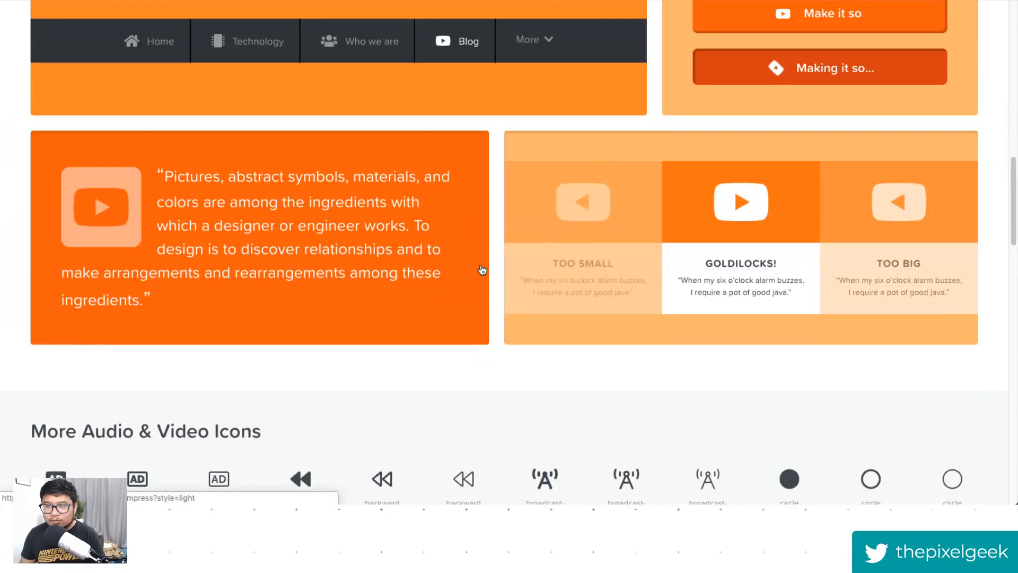
scroll(481, 264, "up", 4)
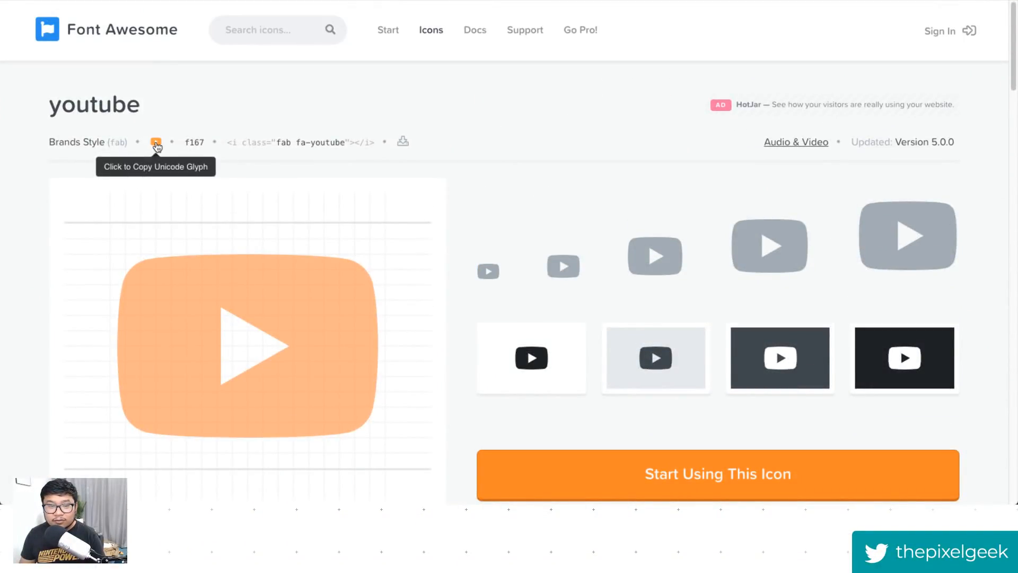
left_click(156, 143)
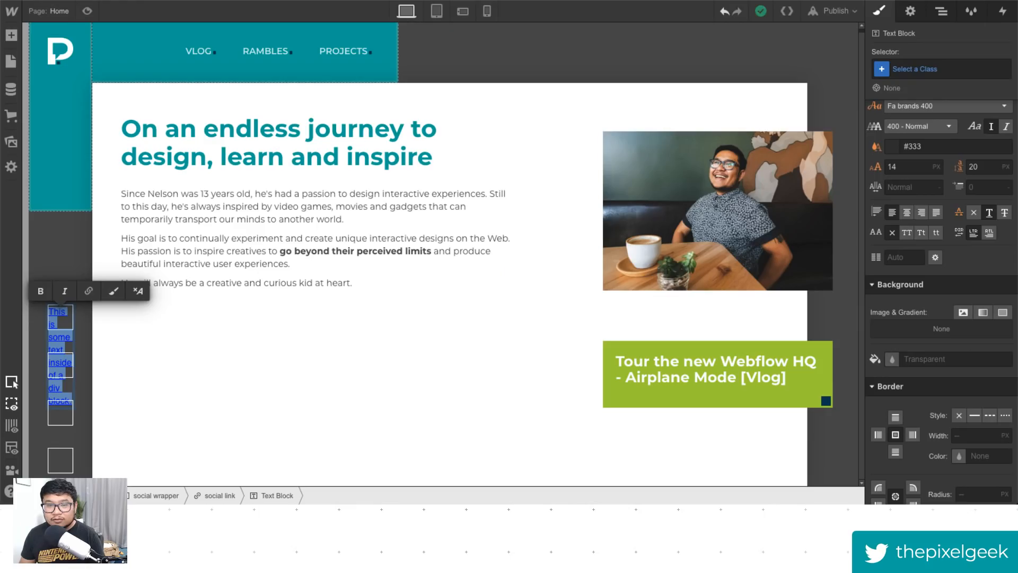
- Paste the copied YouTube glyph into the text block and center it within the social link
key("ctrl+v")
left_click(59, 317)
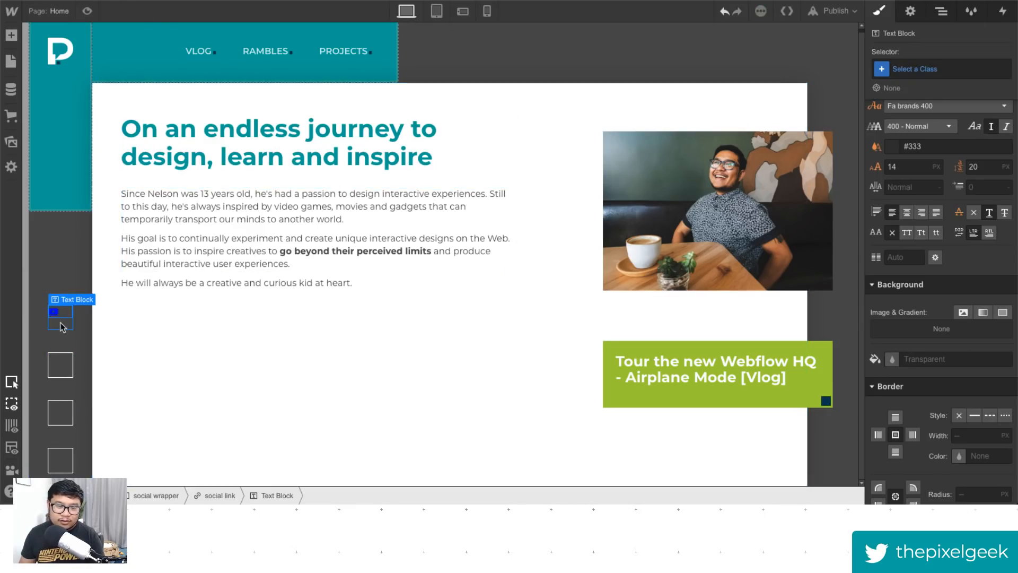
scroll(941, 319, "up", 7)
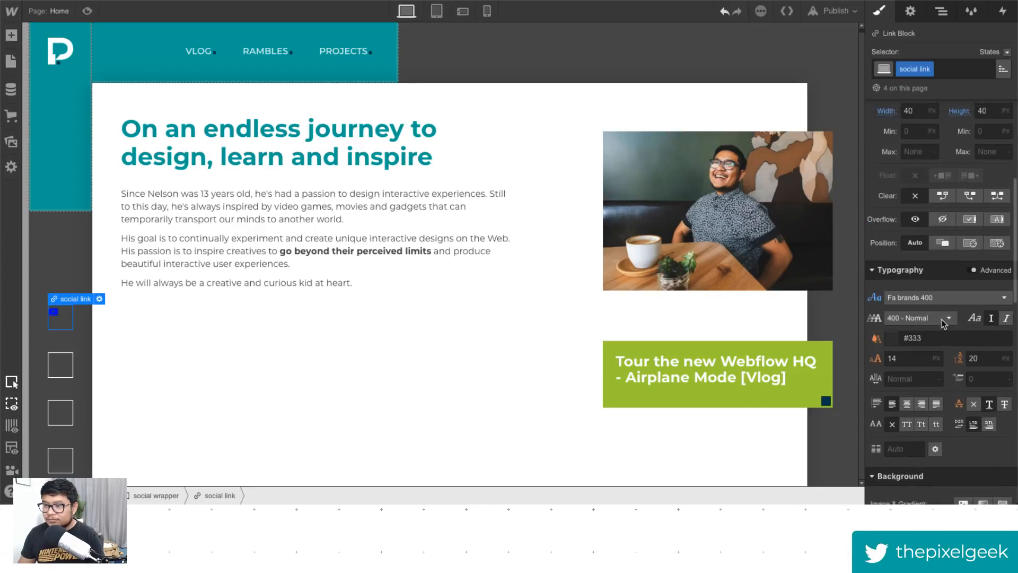
left_click(953, 223)
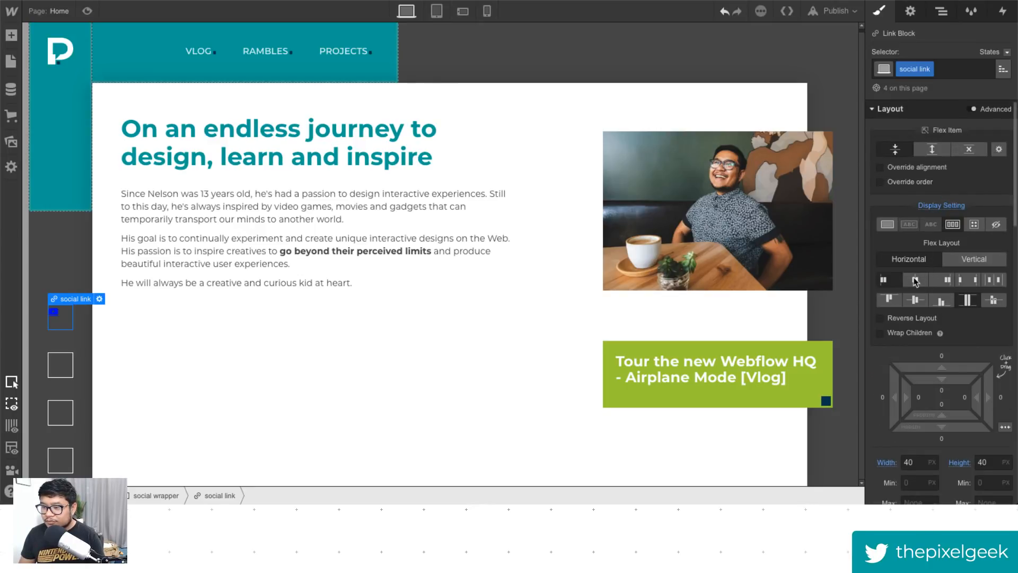
scroll(974, 350, "down", 7)
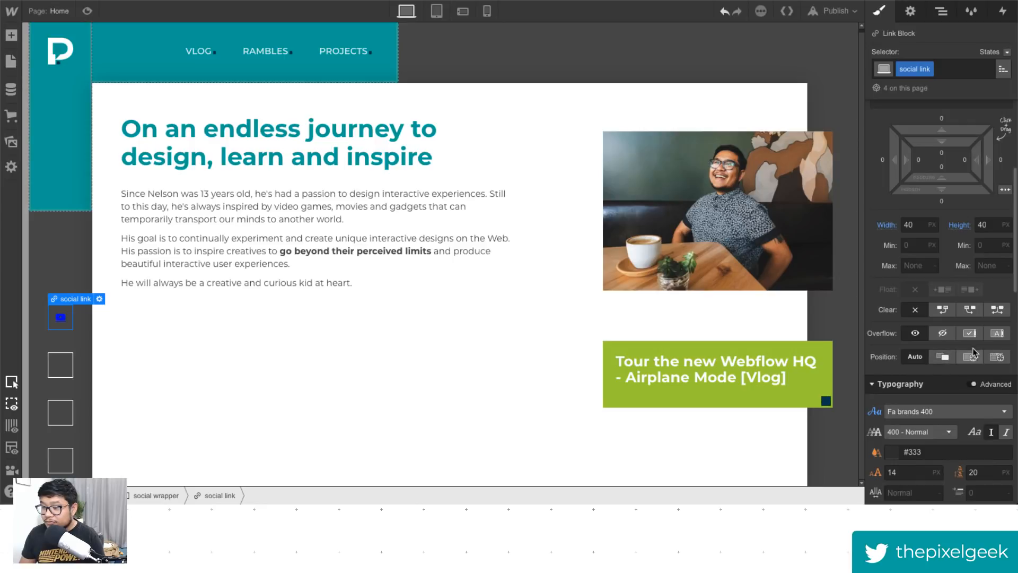
scroll(975, 350, "down", 2)
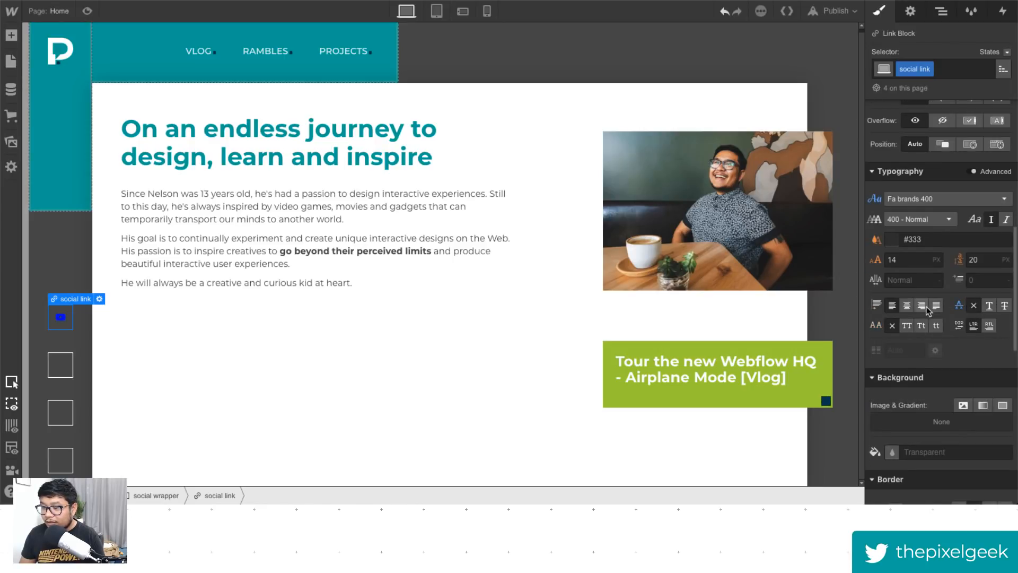
scroll(912, 334, "down", 3)
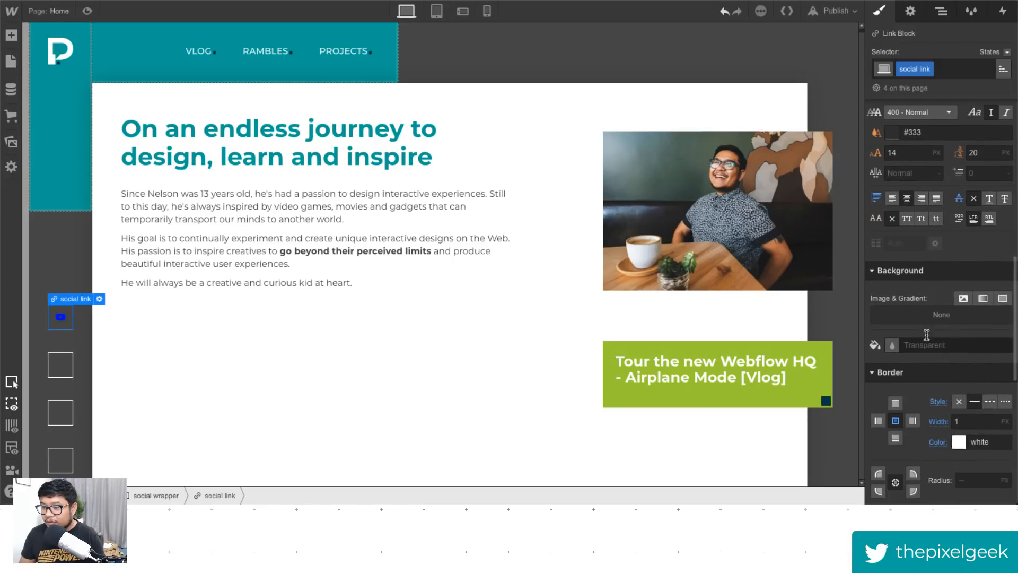
- Style the social link's text white with a 20 px font size and 26 px line height
left_click(913, 132)
type("white")
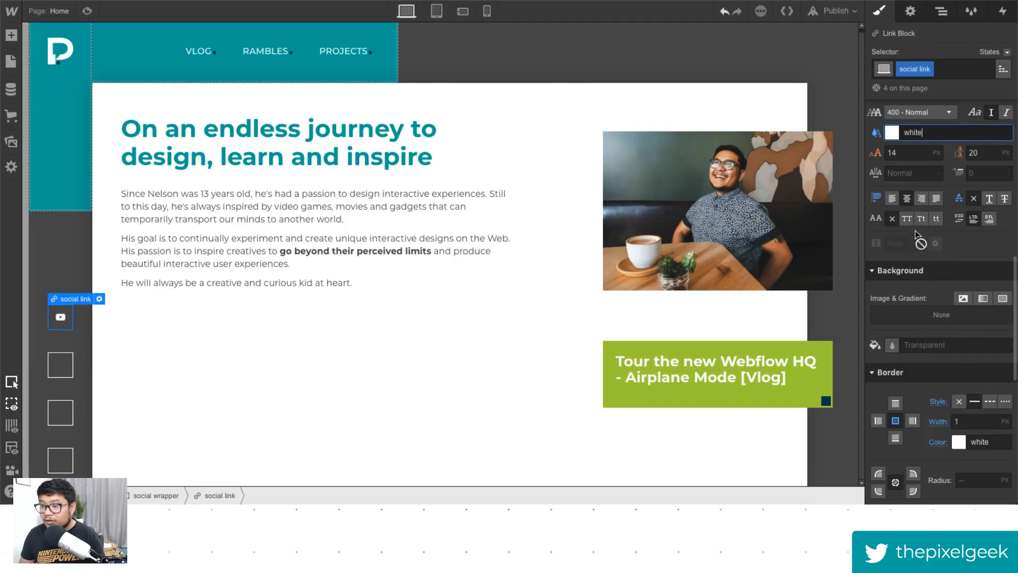
scroll(937, 308, "up", 1)
left_click(911, 195)
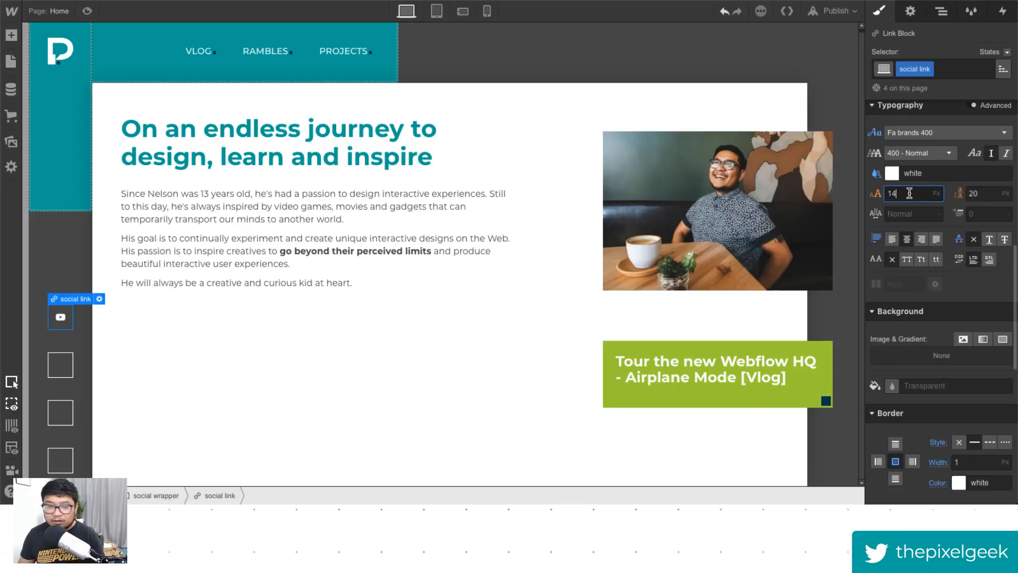
type("21")
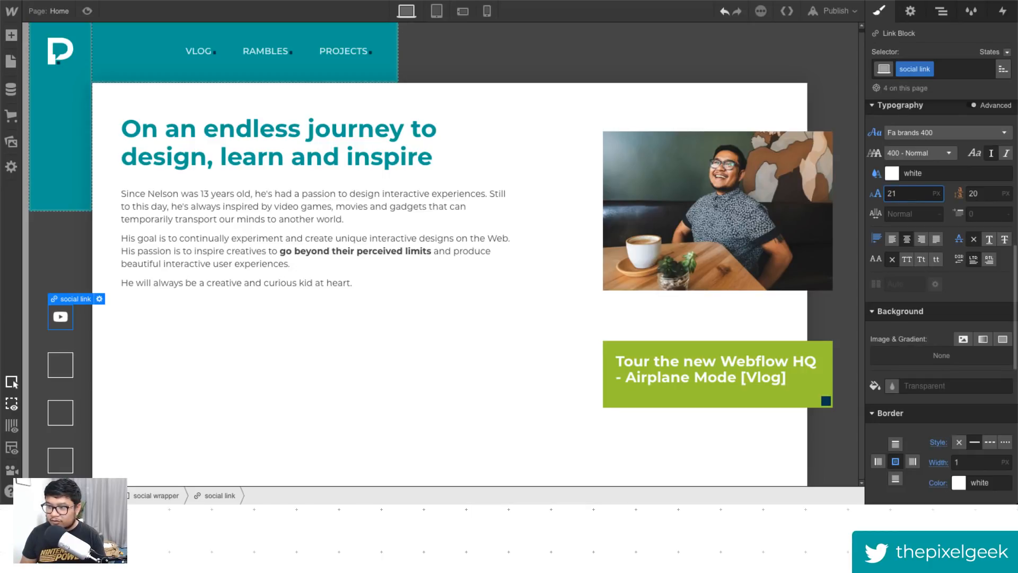
key("Down")
key("Tab")
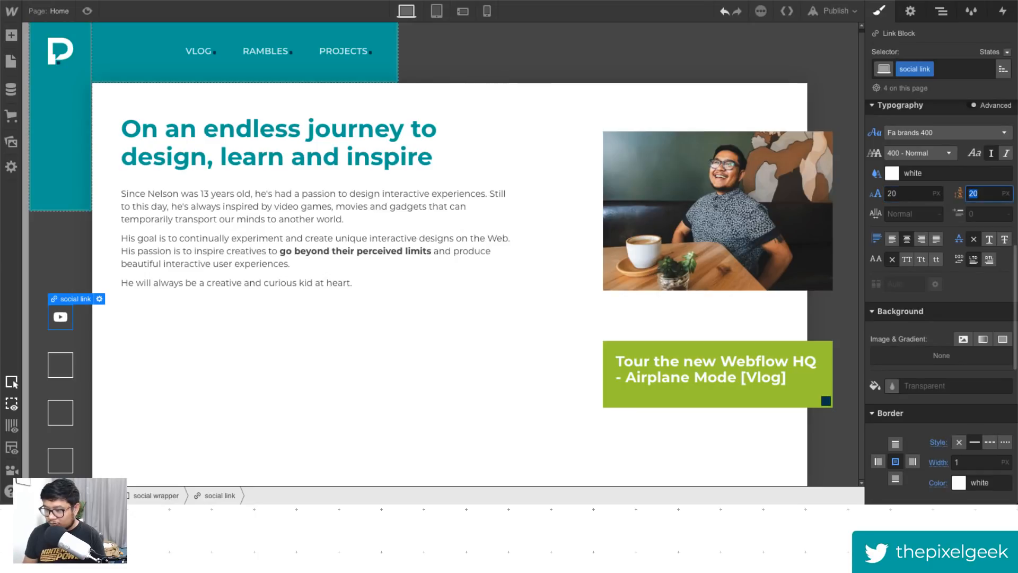
type("26")
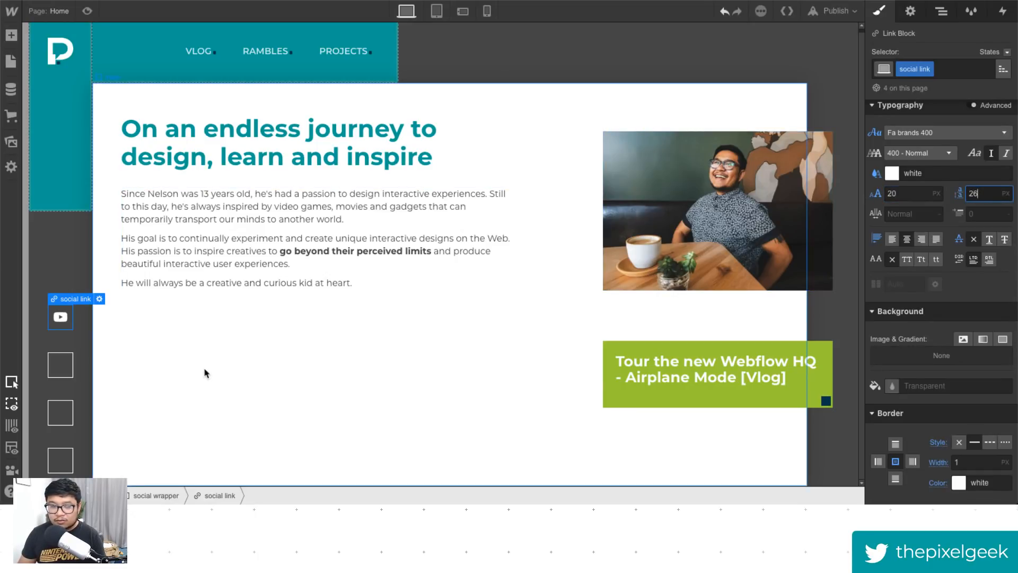
- Set the social link's line height to 20 px and remove its border
key("Down")
key("Down")
key("Down")
key("Down")
key("Down")
key("Down")
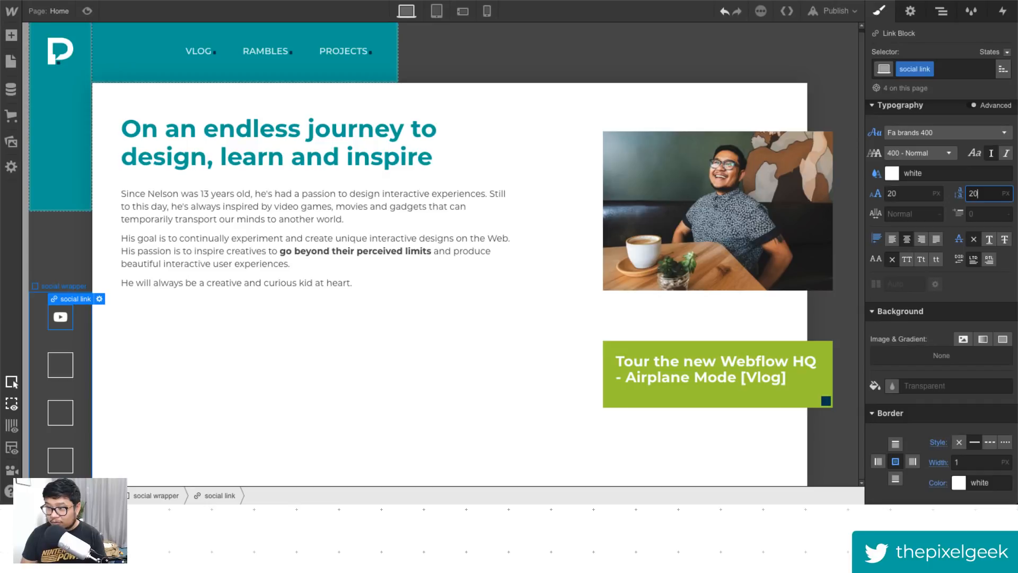
scroll(937, 422, "down", 1)
scroll(937, 422, "down", 1)
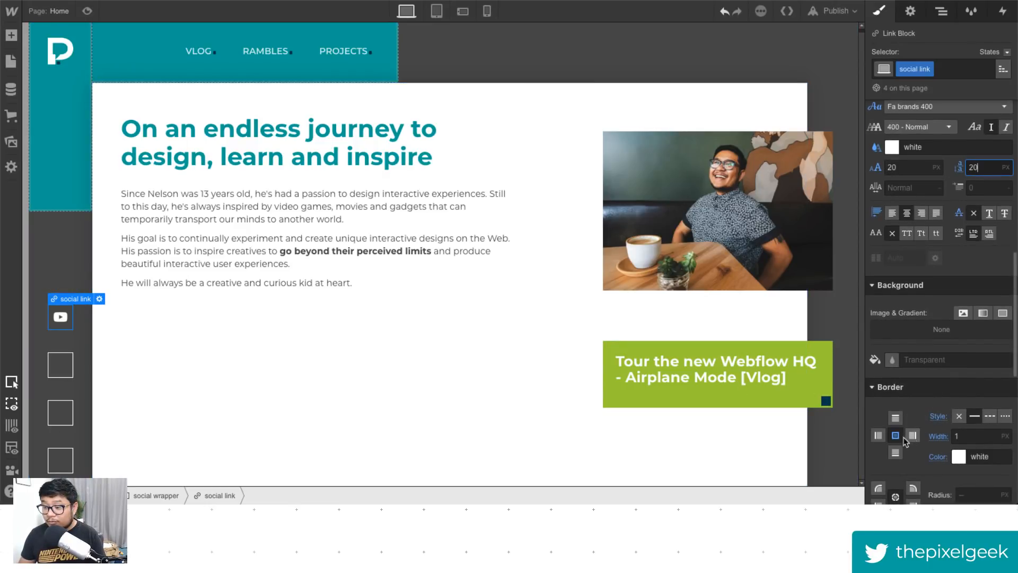
left_click(897, 437, "alt")
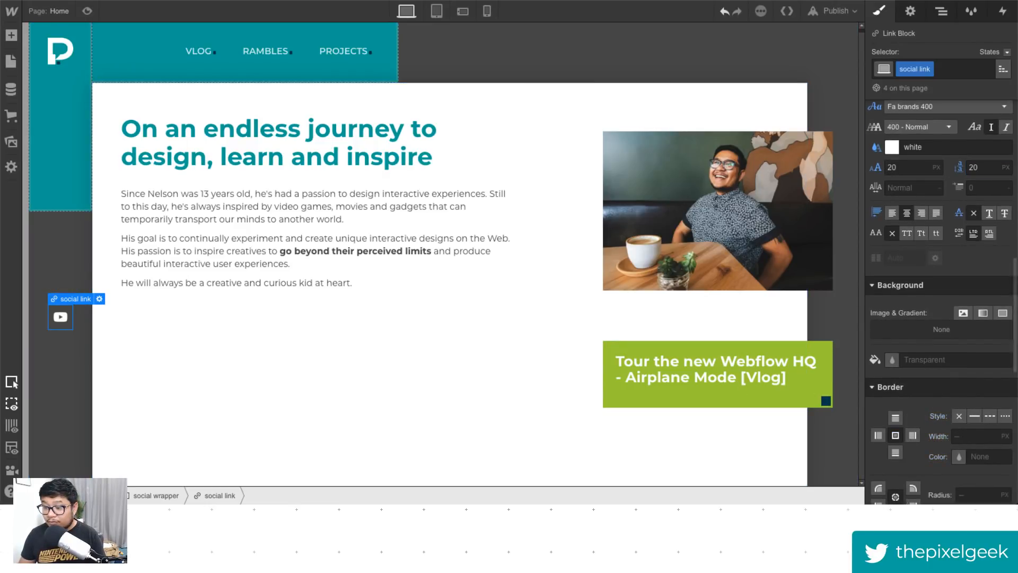
- Copy the YouTube text block and paste it into the other three social links
left_click(62, 319)
key("ctrl+c")
left_click(61, 369)
key("ctrl+v")
left_click(61, 414)
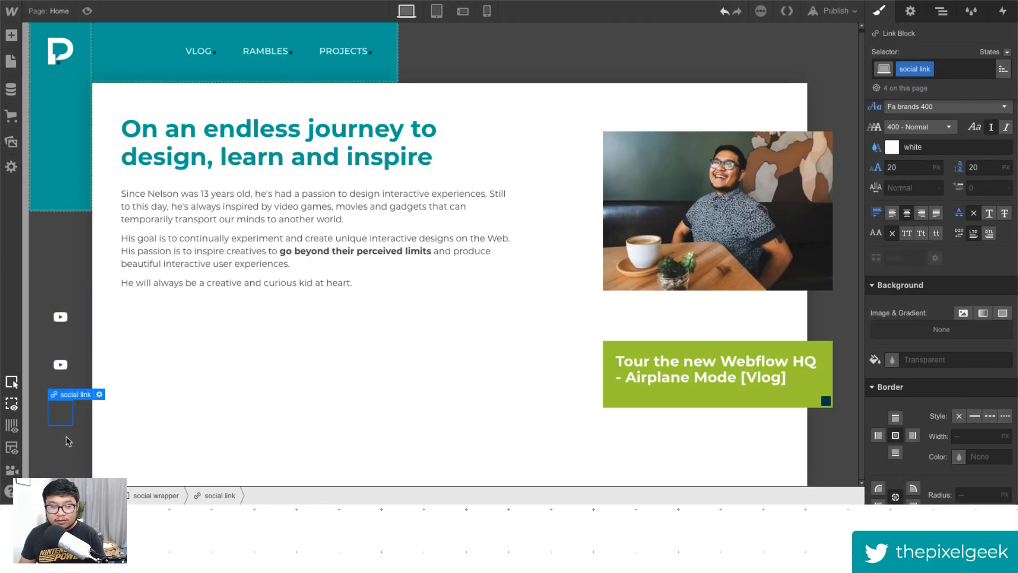
key("ctrl+v")
left_click(62, 461)
key("ctrl+v")
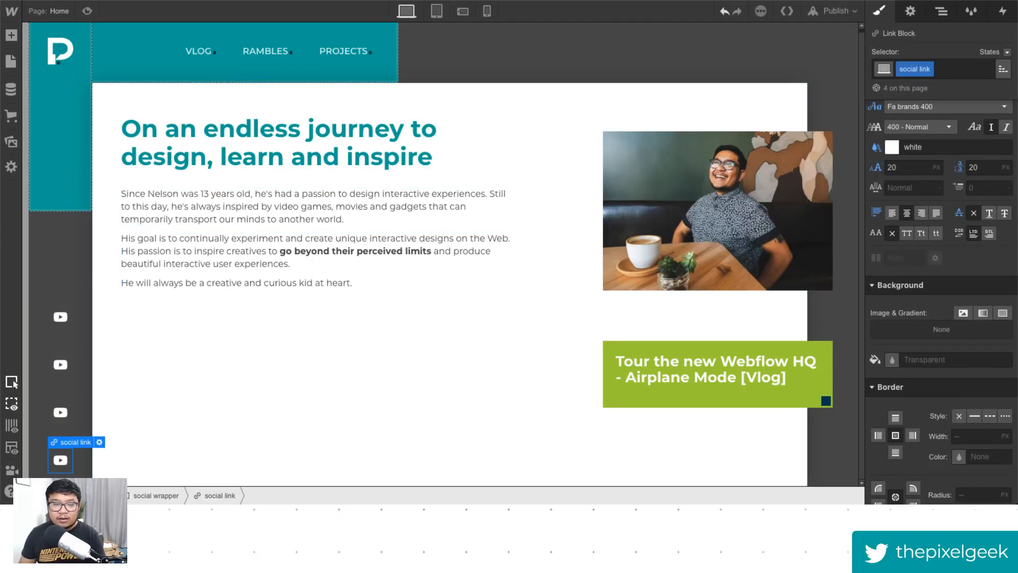
- Search Font Awesome for the twitter brand icon and copy its Unicode glyph
key("alt+Tab")
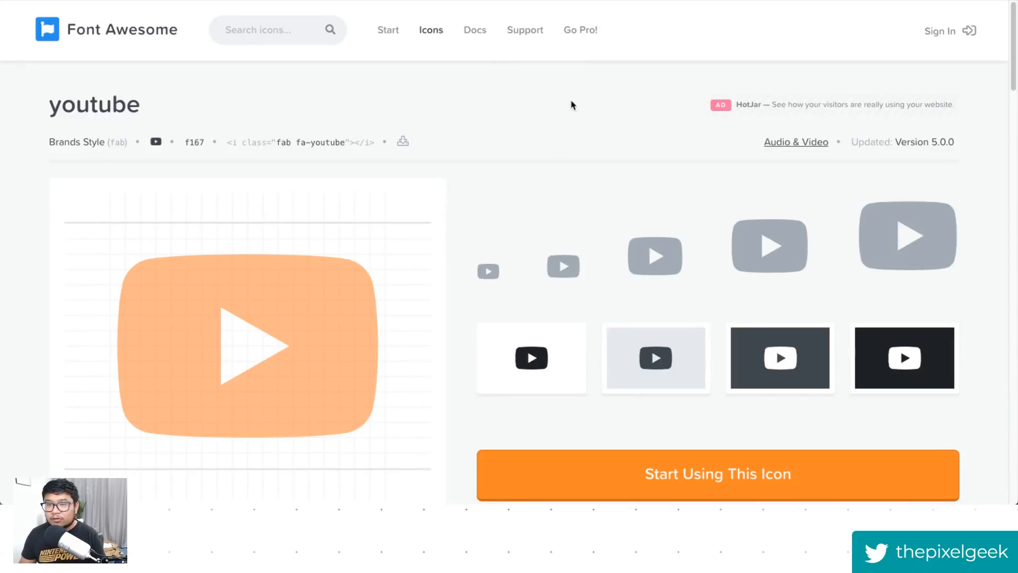
left_click(266, 32)
type("twitter")
key("Return")
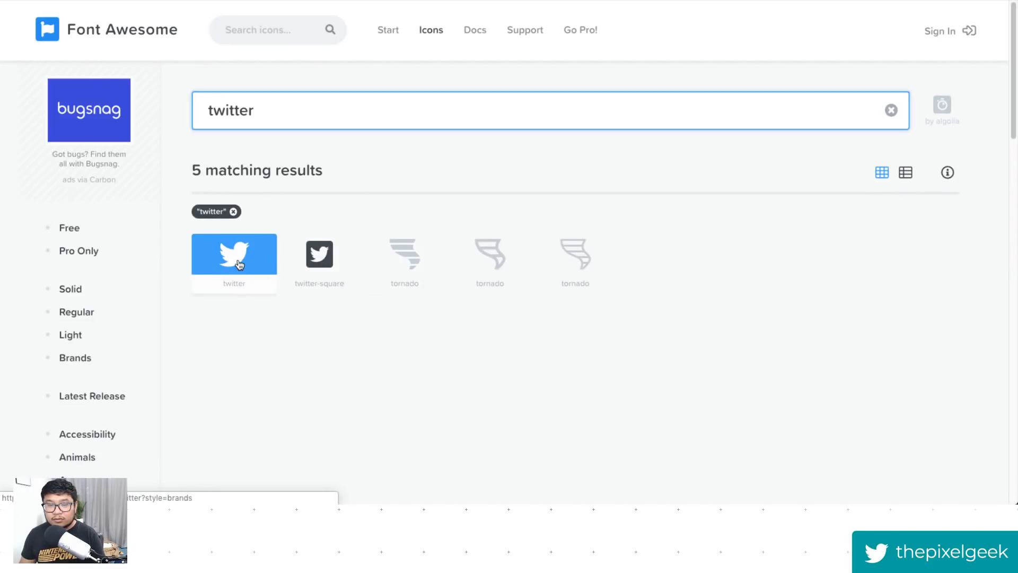
left_click(271, 268)
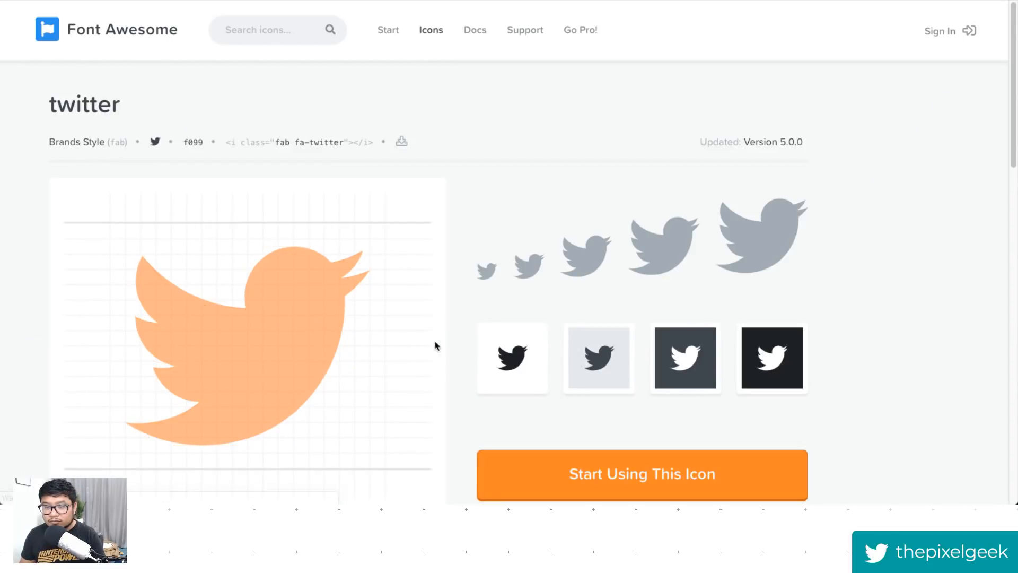
left_click(155, 141)
key("alt+Tab")
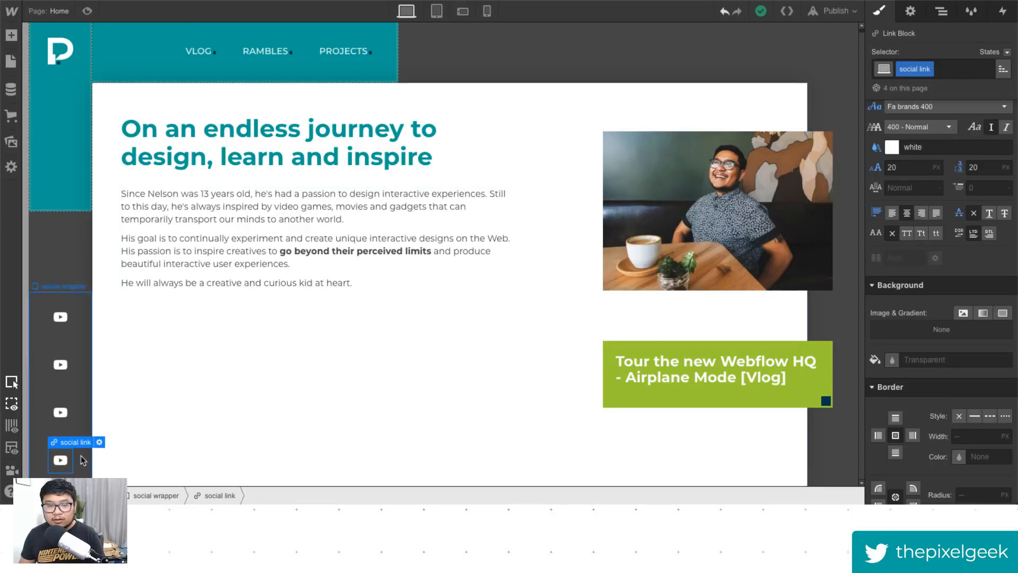
- Replace the second social link's glyph with the copied Twitter glyph
double_click(60, 365)
key("ctrl+v")
key("Escape")
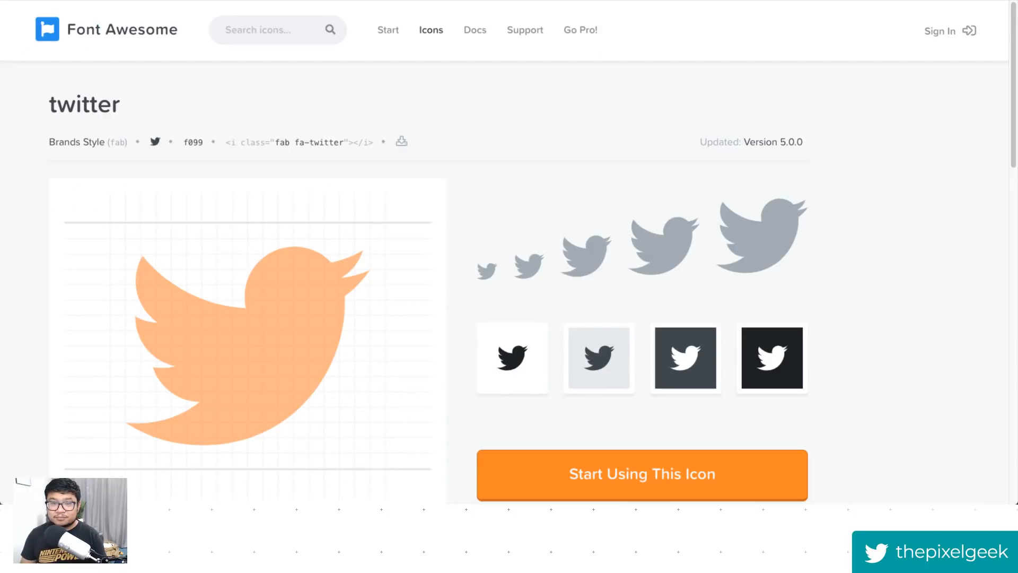
- Search Font Awesome for the instagram icon and copy its Unicode glyph
left_click(269, 33)
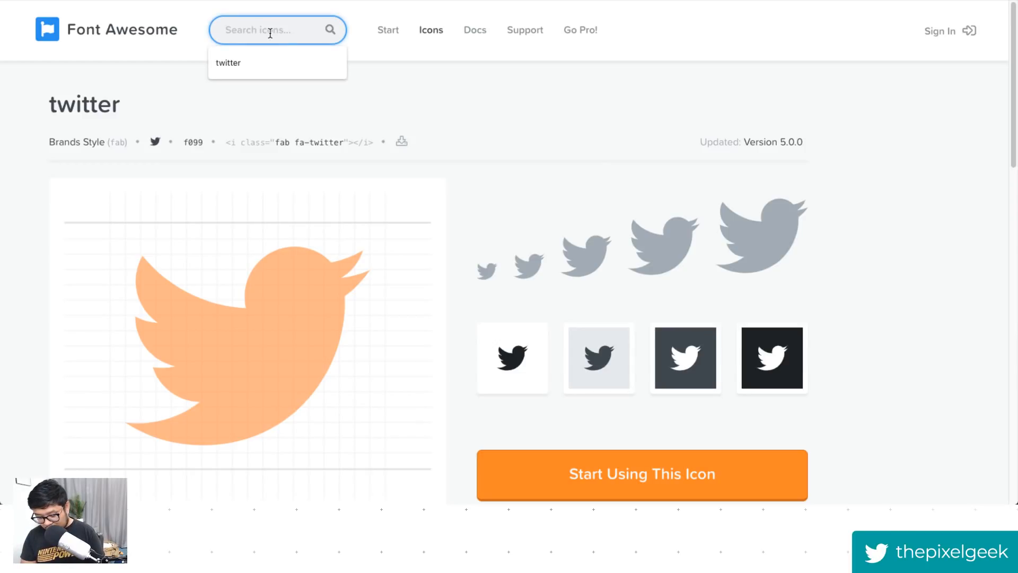
type("insta")
key("Return")
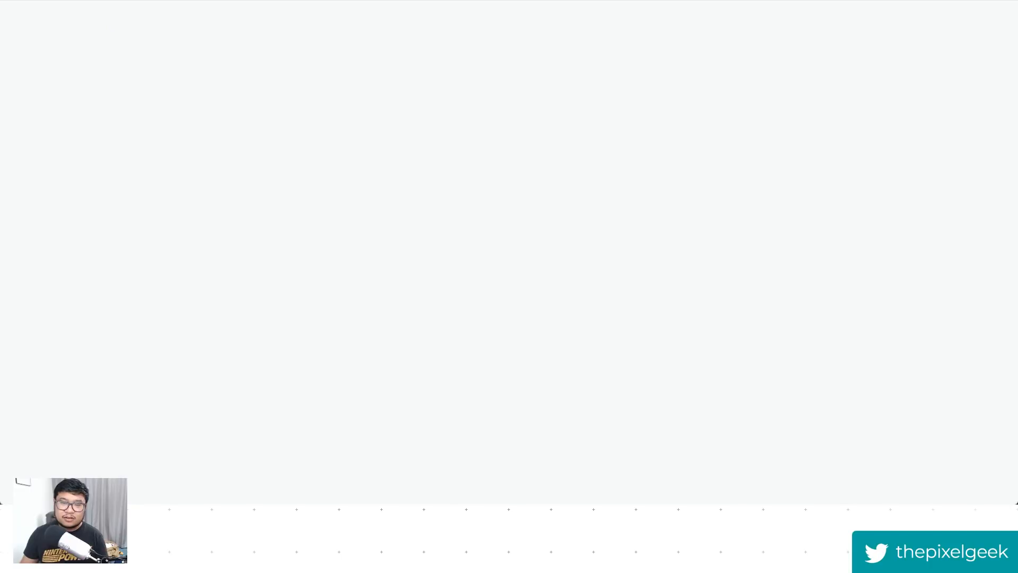
left_click(250, 277)
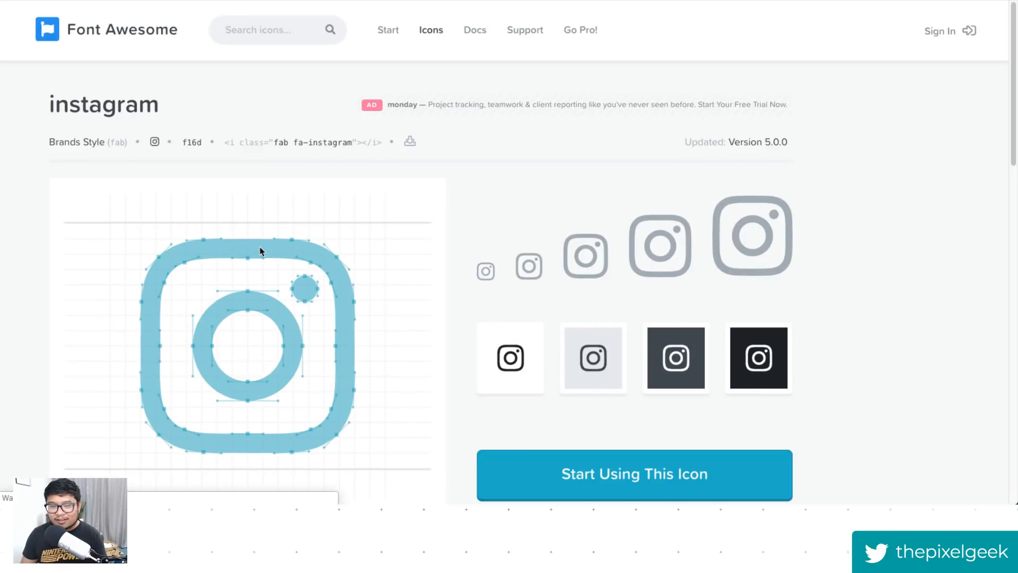
left_click(155, 141)
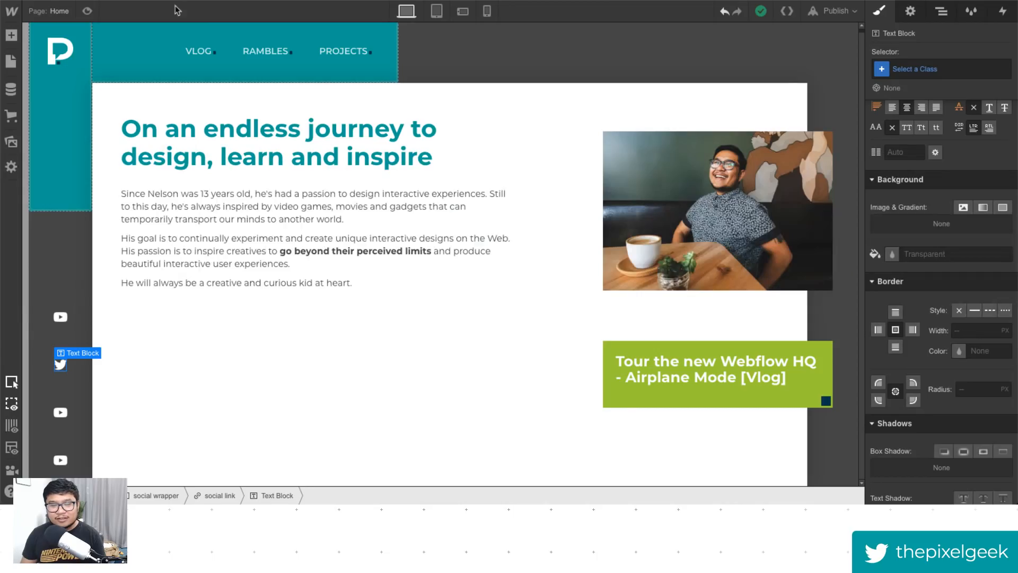
- Replace the third social link's glyph with the copied Instagram glyph
double_click(61, 412)
key("ctrl+v")
key("Escape")
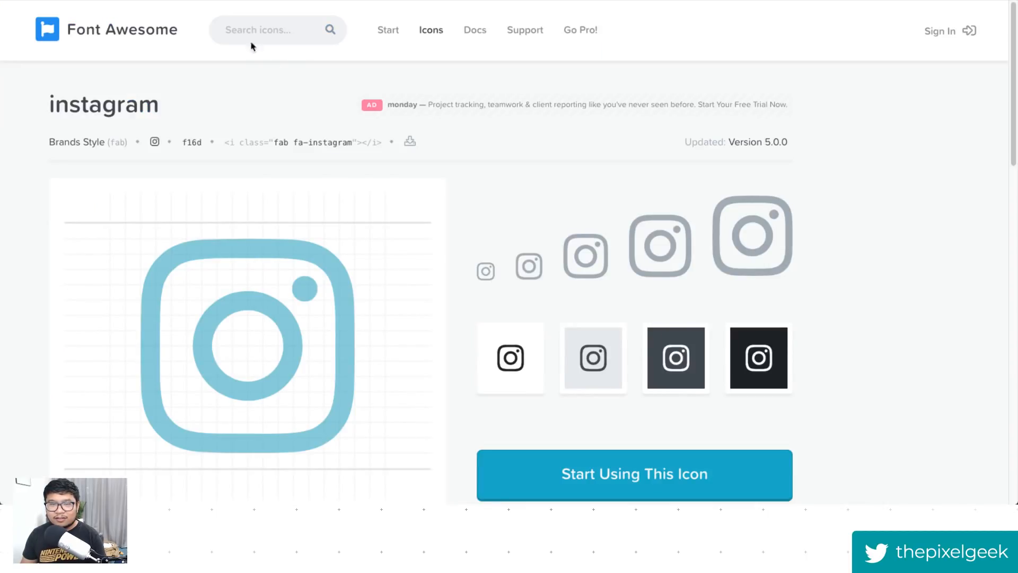
- Search Font Awesome for the linkedin-in icon and copy its Unicode glyph
left_click(252, 31)
type("linked")
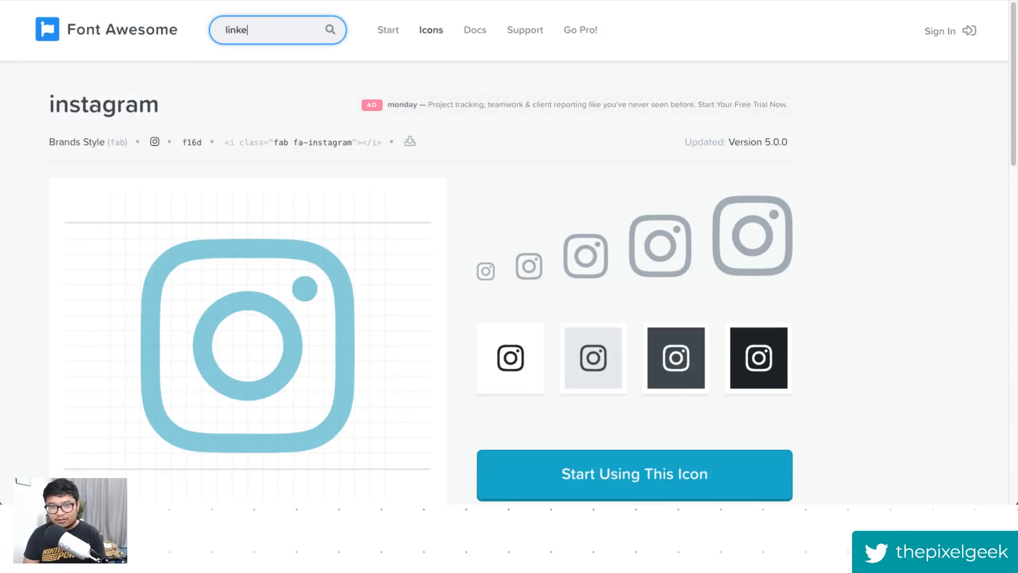
key("Return")
left_click(234, 262)
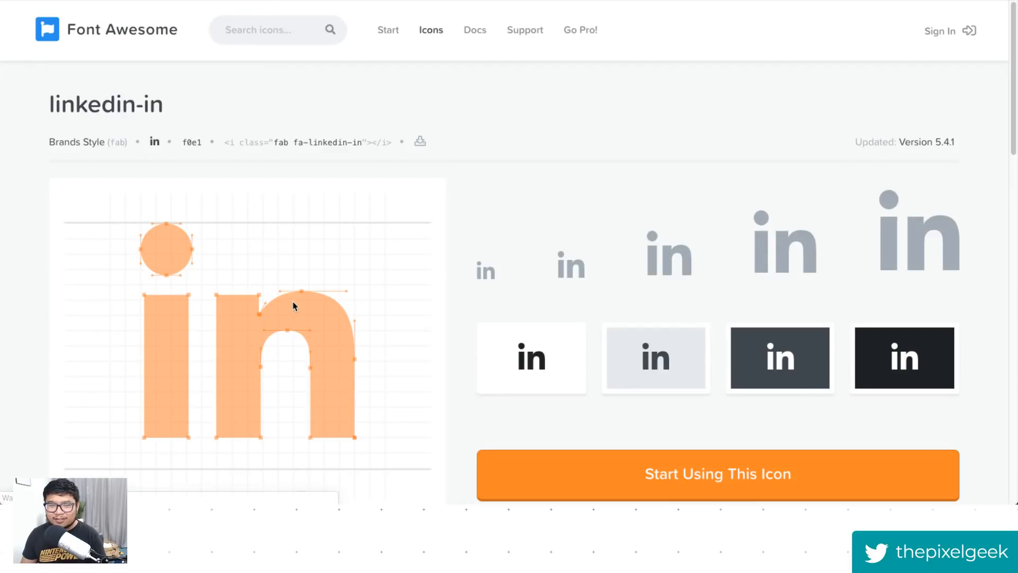
left_click(155, 144)
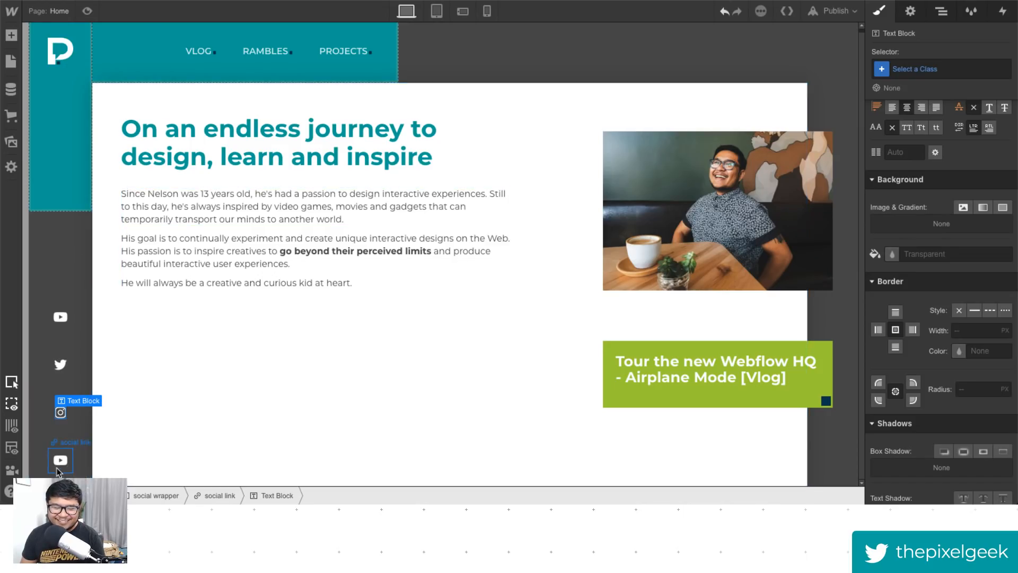
- Paste the LinkedIn glyph into the fourth social link's text block and select that link
double_click(59, 462)
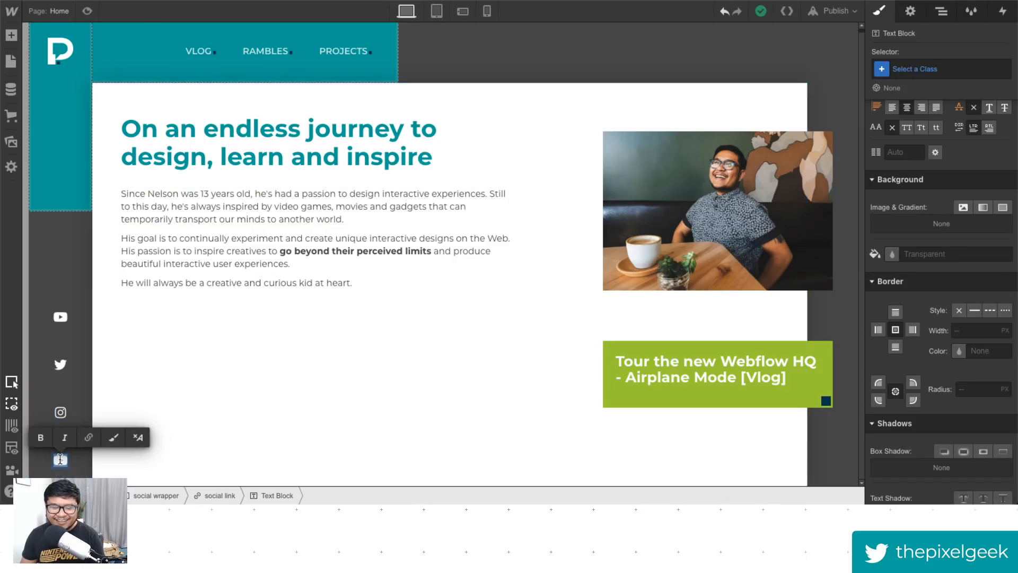
key("ctrl+v")
left_click(127, 472)
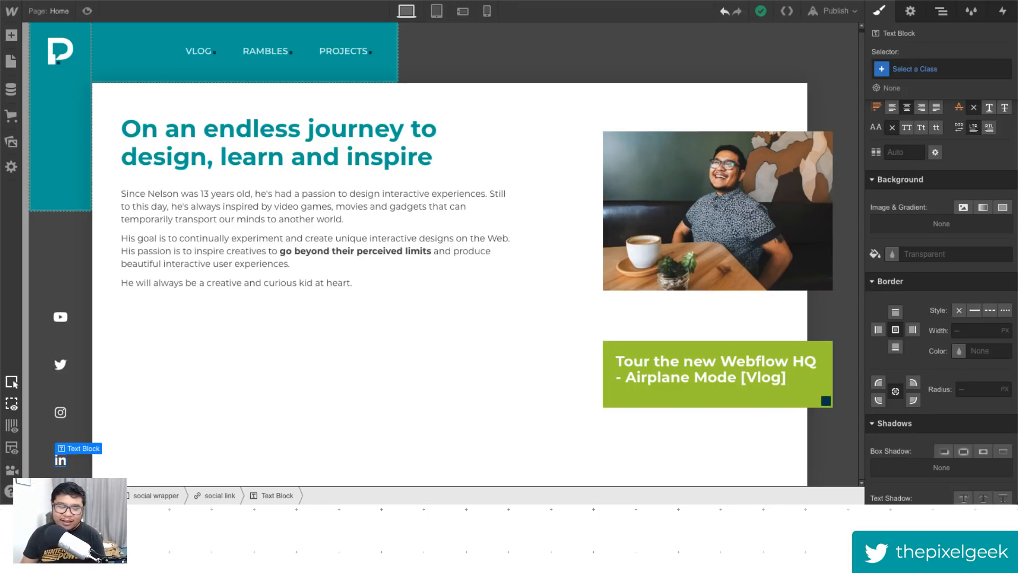
left_click(69, 471)
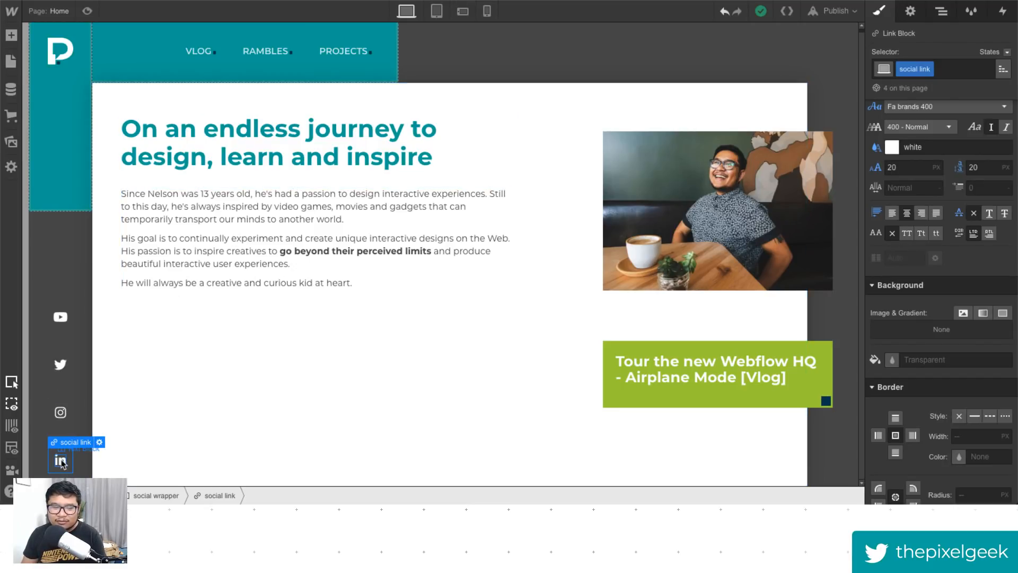
- Search Font Awesome for the dribbble icon and copy its Unicode glyph
key("ctrl+Tab")
left_click(272, 34)
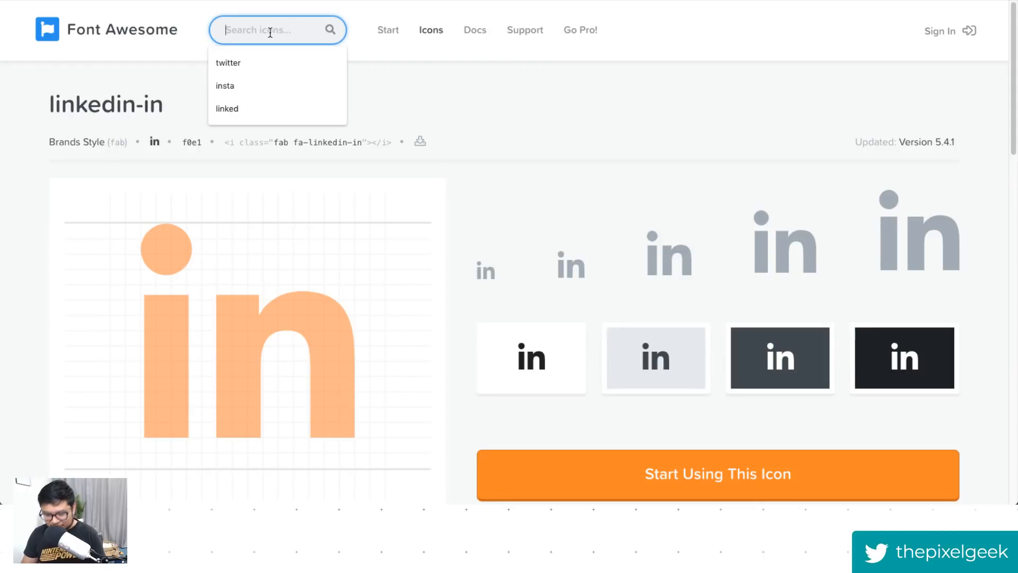
type("dribble")
key("Return")
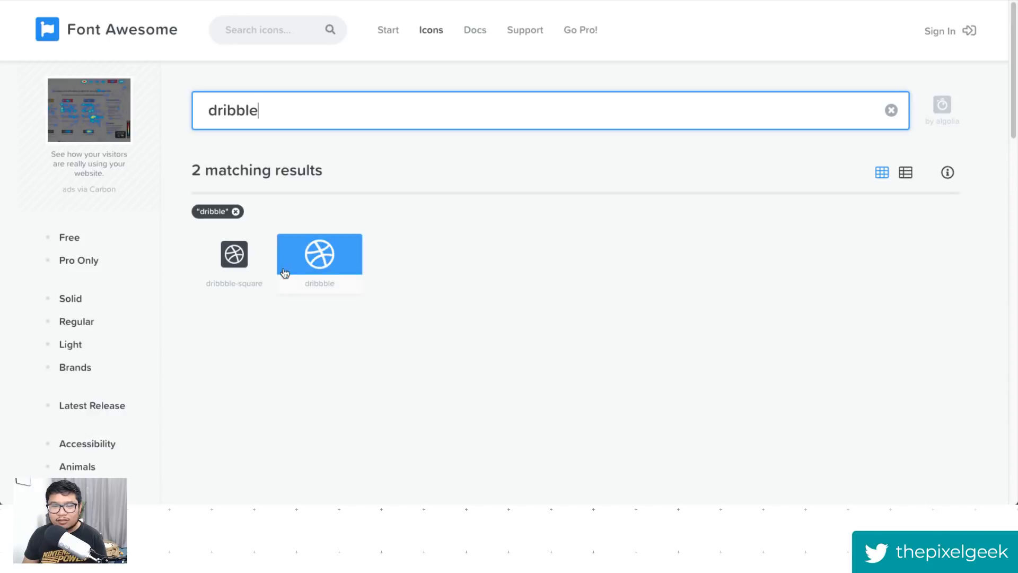
left_click(320, 267)
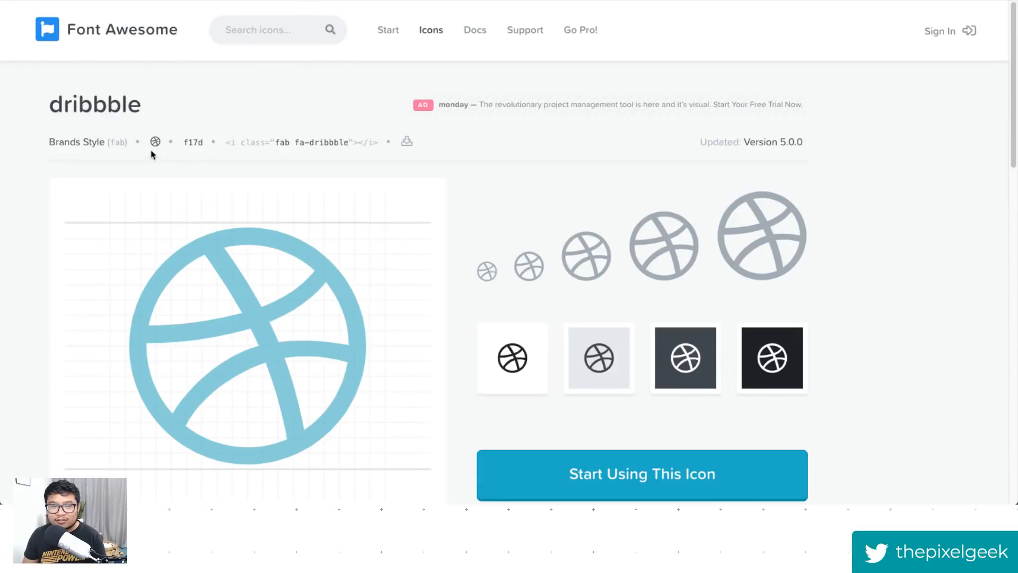
left_click(155, 141)
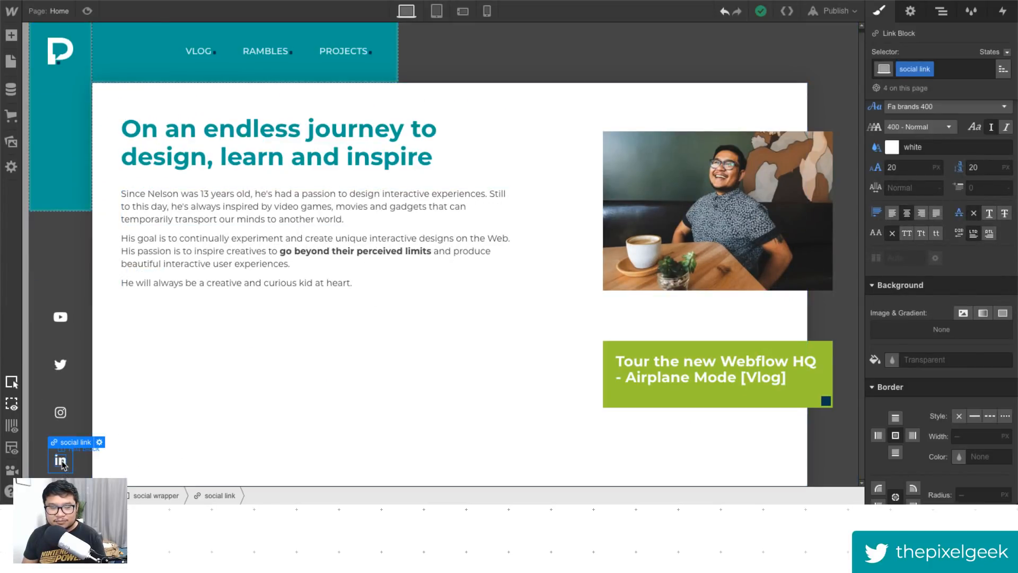
- Replace the fourth social link's glyph with the copied Dribbble glyph
double_click(60, 460)
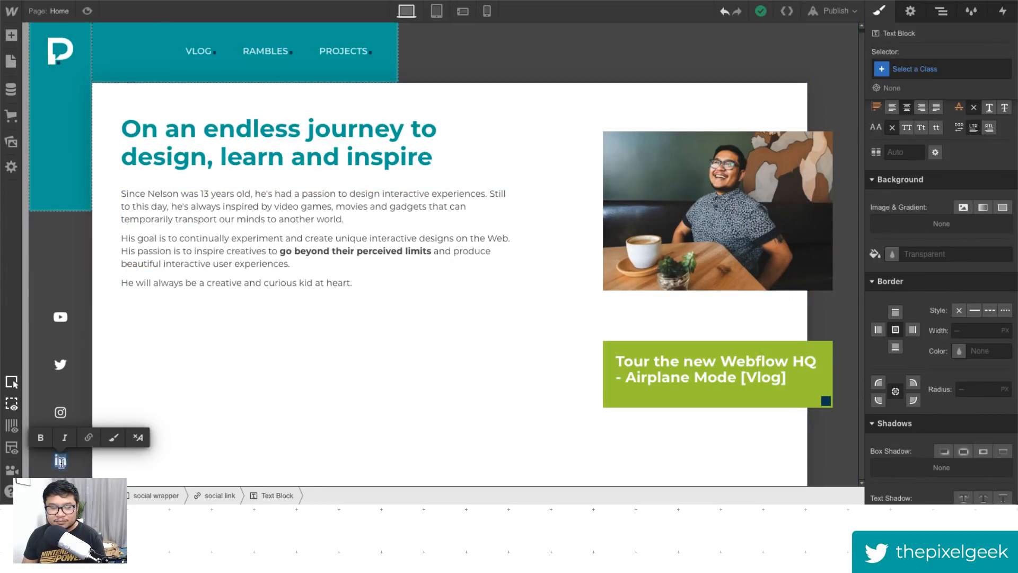
key("Escape")
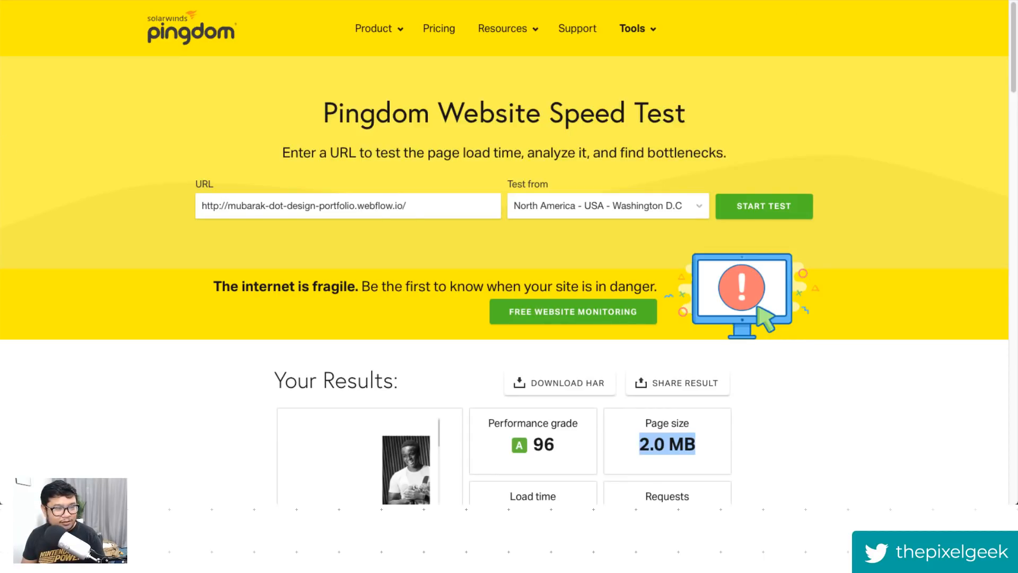
- Close the Pingdom speed test and Font Awesome browser tabs
key("super+Tab")
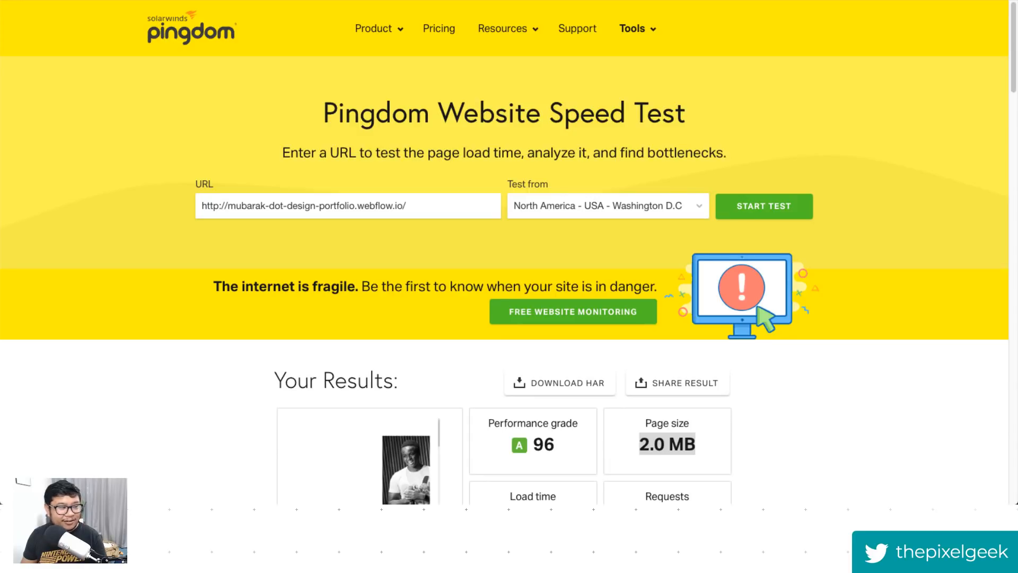
left_click(810, 73)
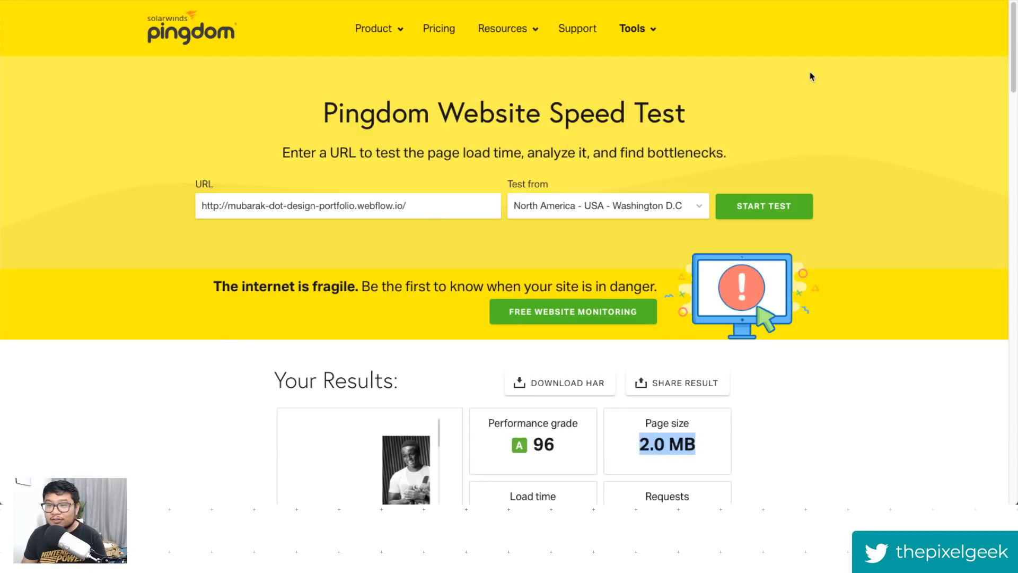
key("super+w")
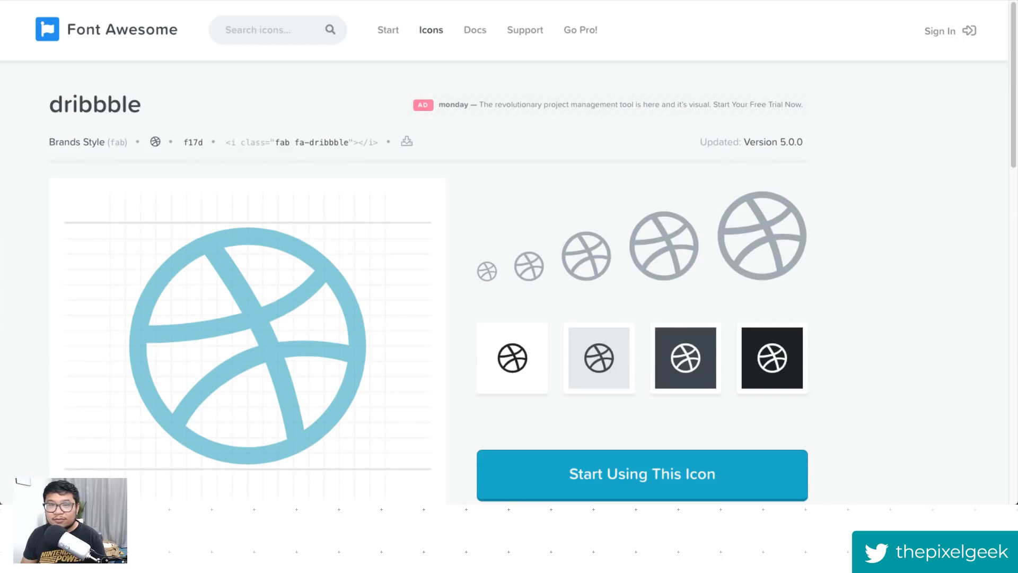
key("super+w")
key("super+w")
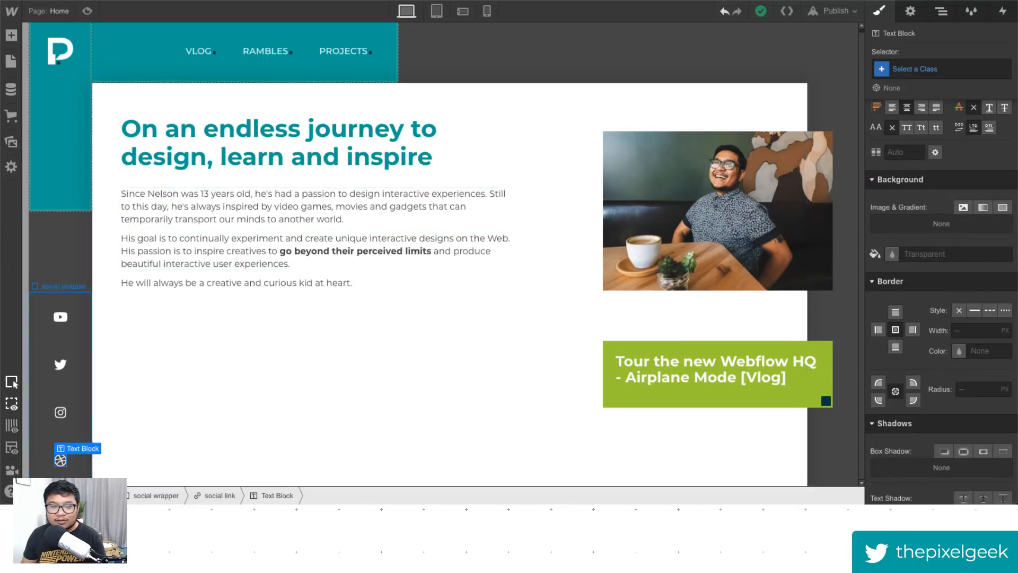
left_click(69, 322)
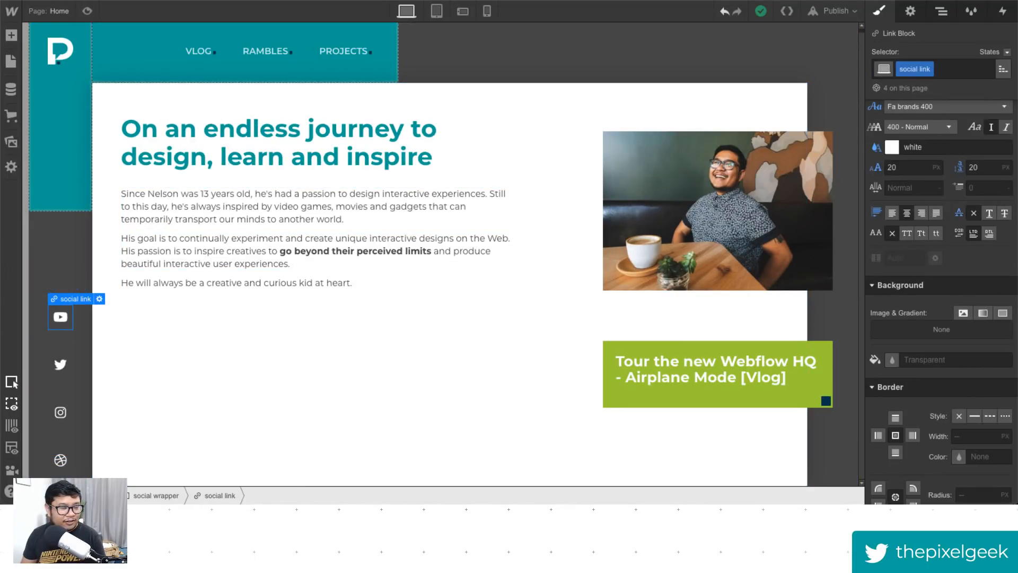
left_click(910, 11)
left_click_drag(918, 167, 889, 168)
left_click(914, 185)
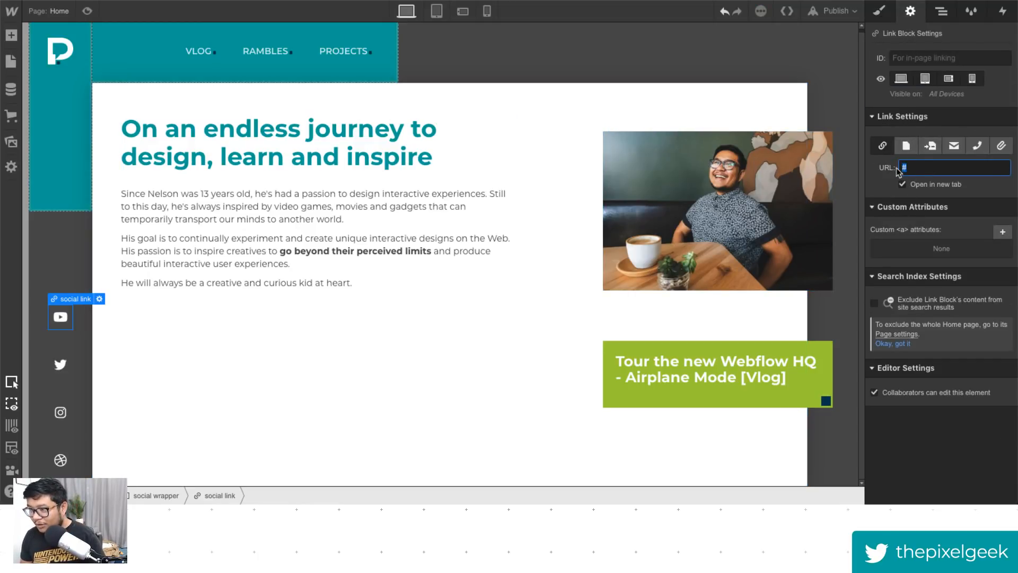
type("htt")
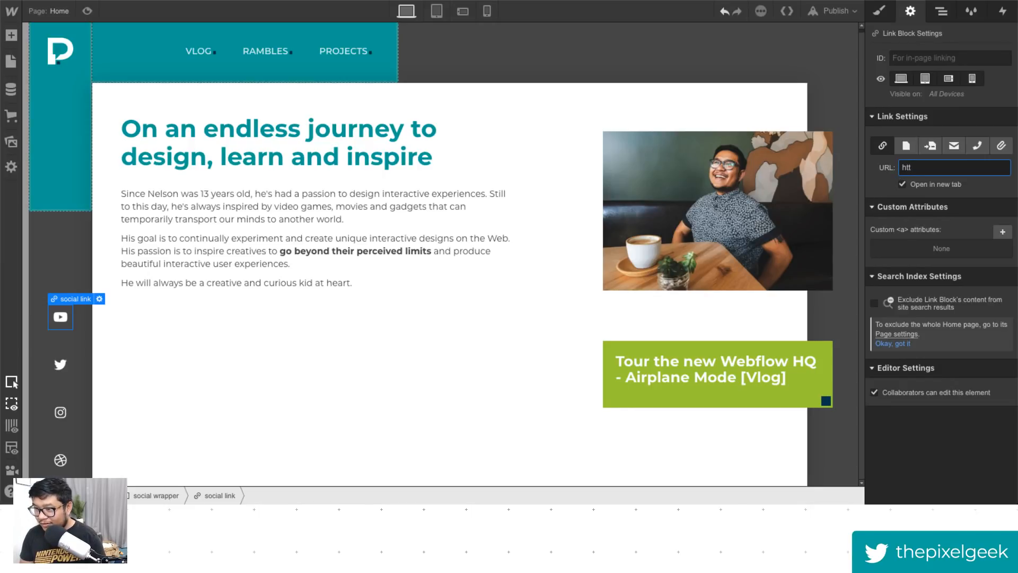
type("p://")
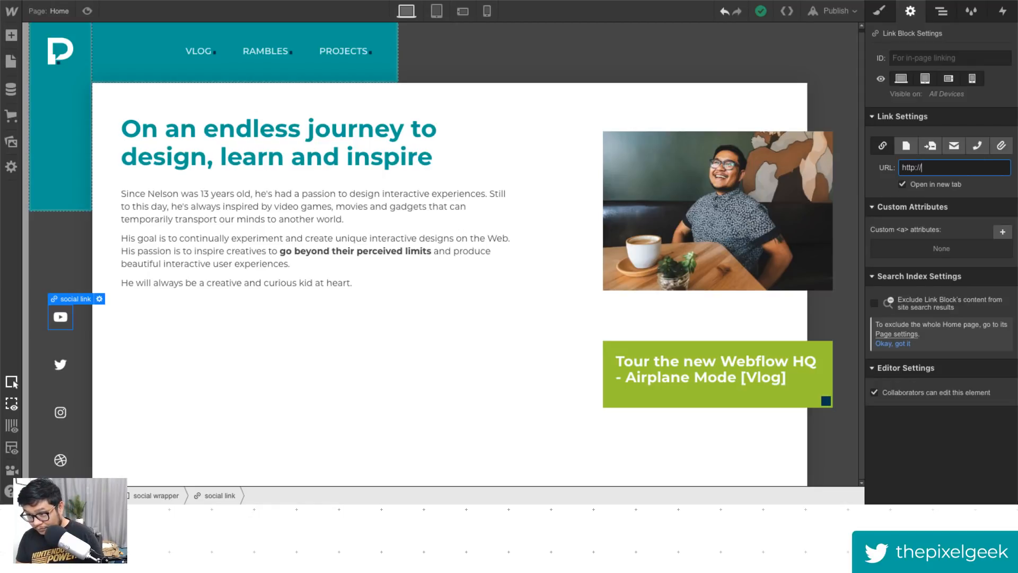
type("youtube.com")
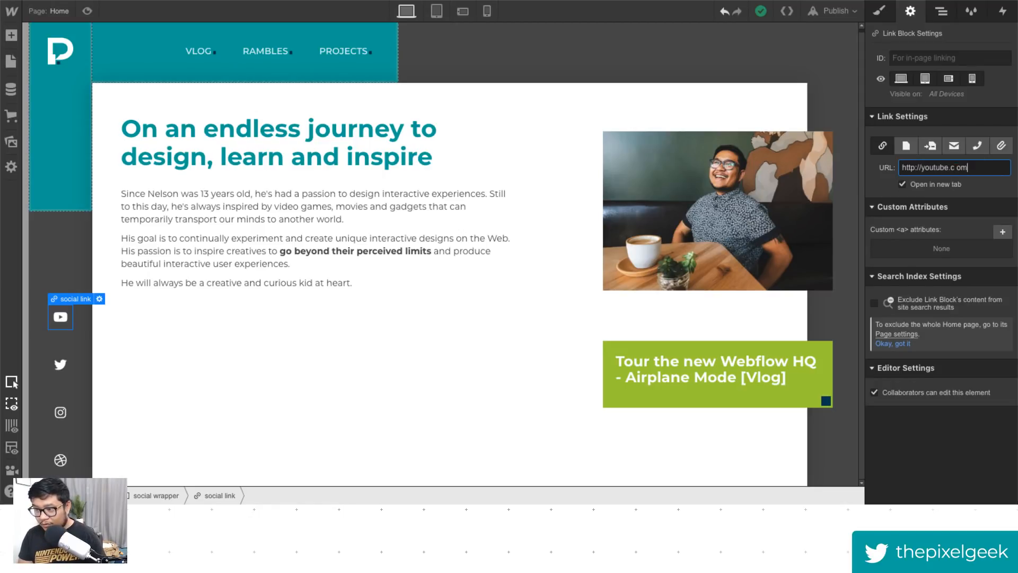
type("/")
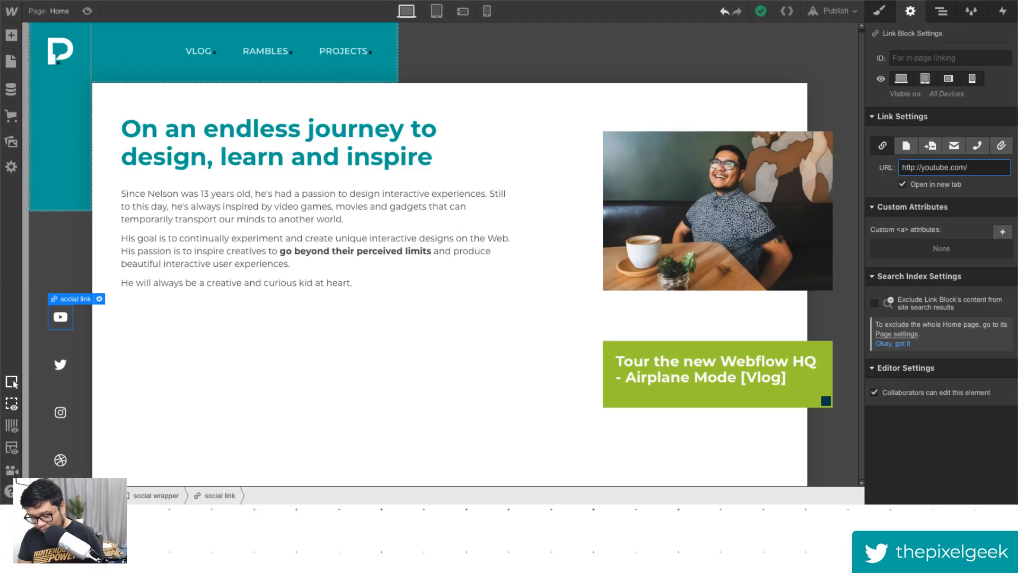
type("pixelgeek")
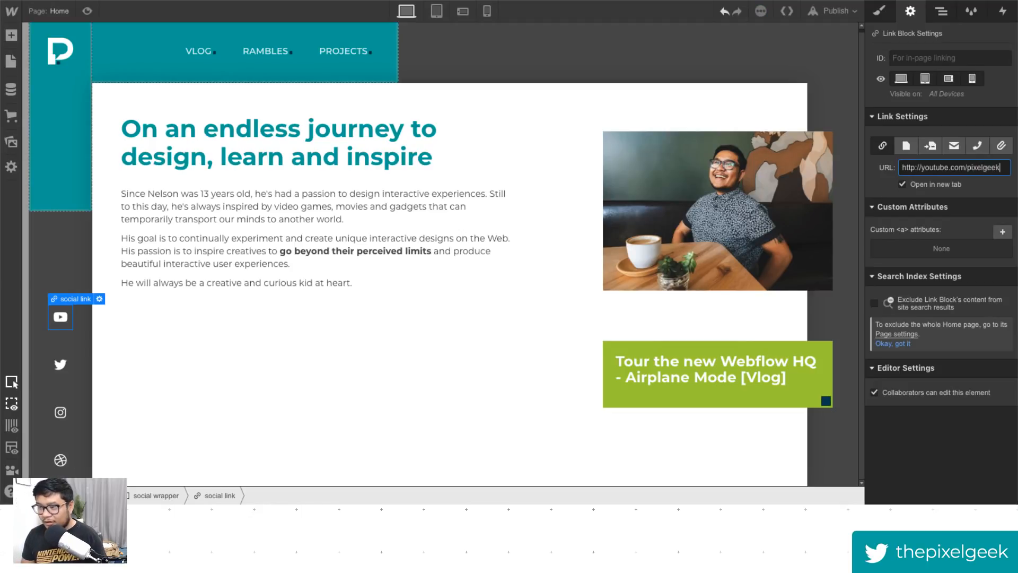
left_click(61, 365)
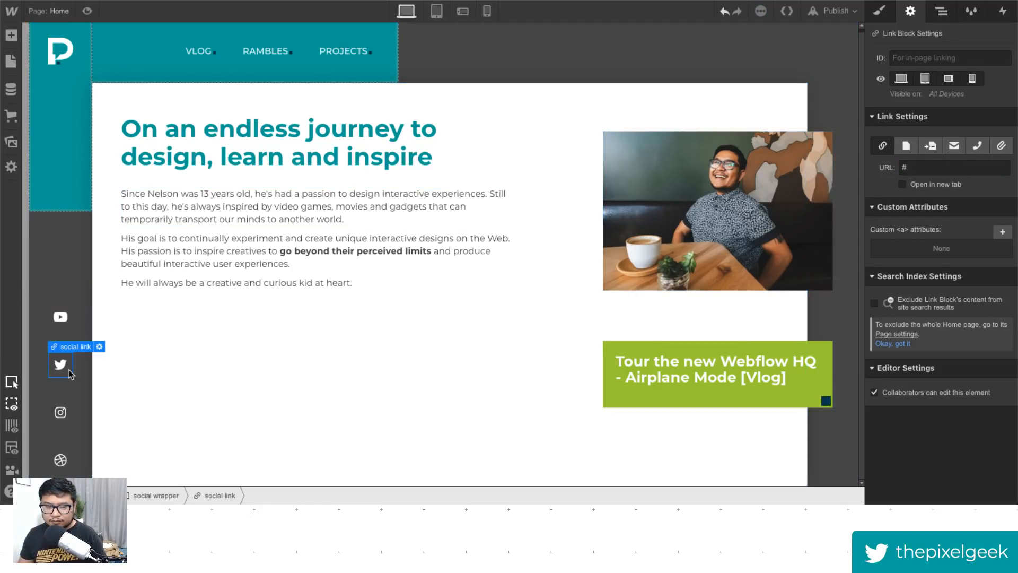
left_click(912, 168)
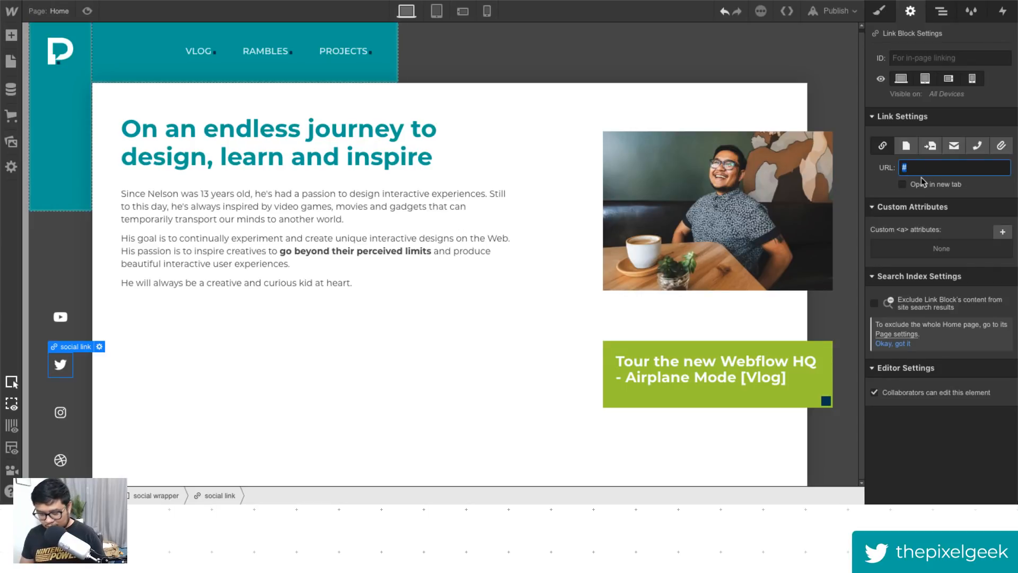
type("http://t")
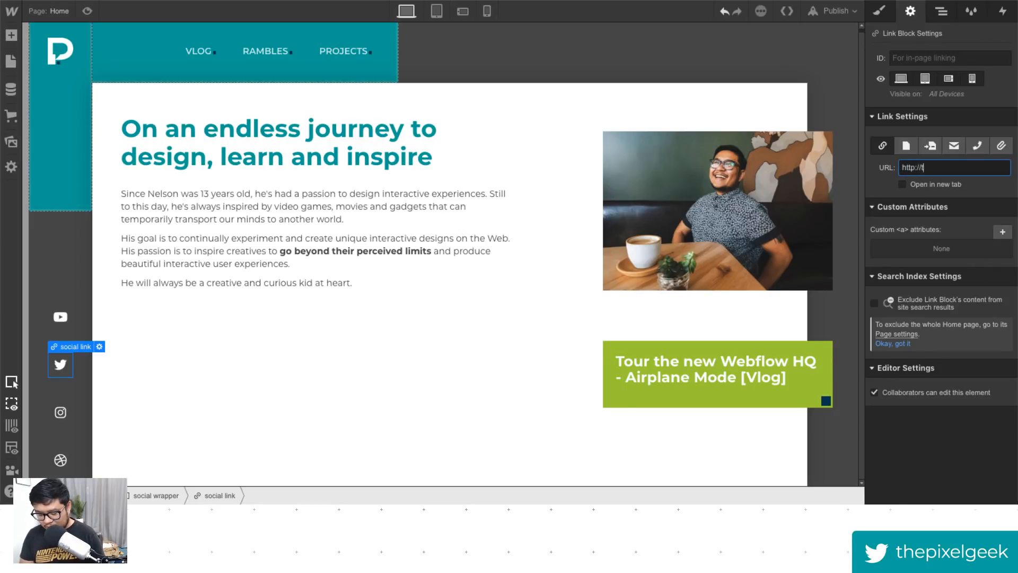
type("witter.com/thepix")
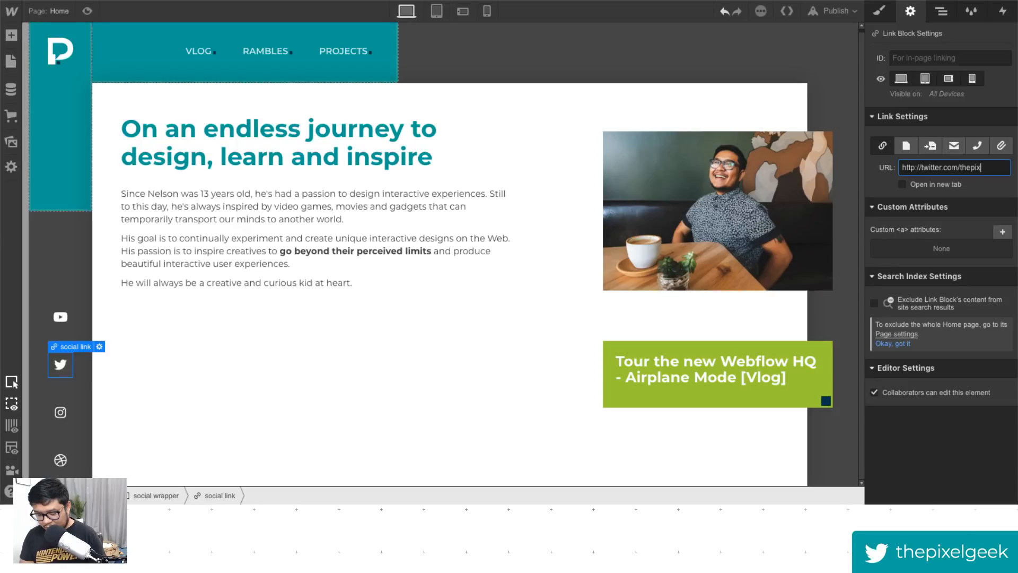
type("elgeek")
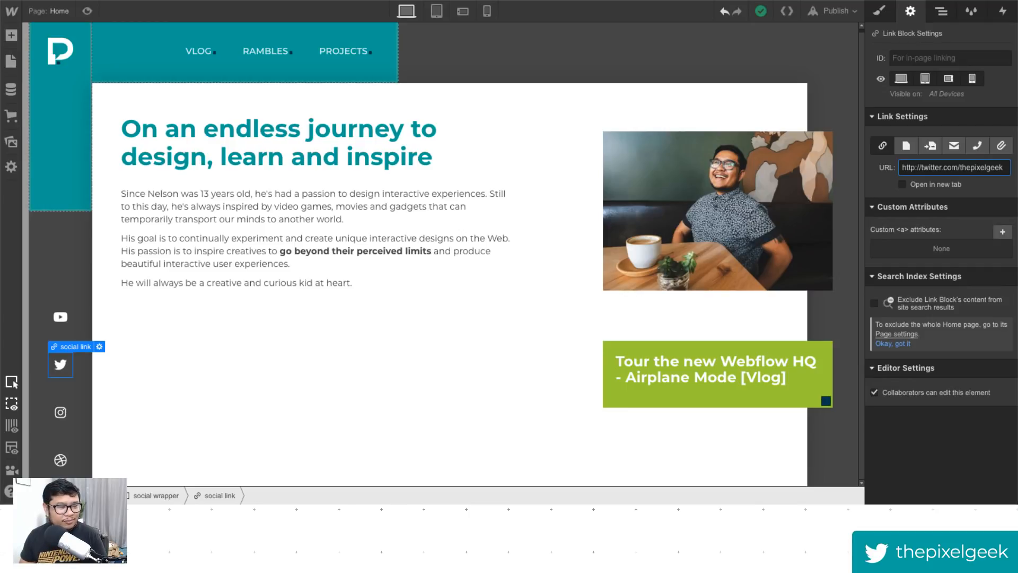
key("Return")
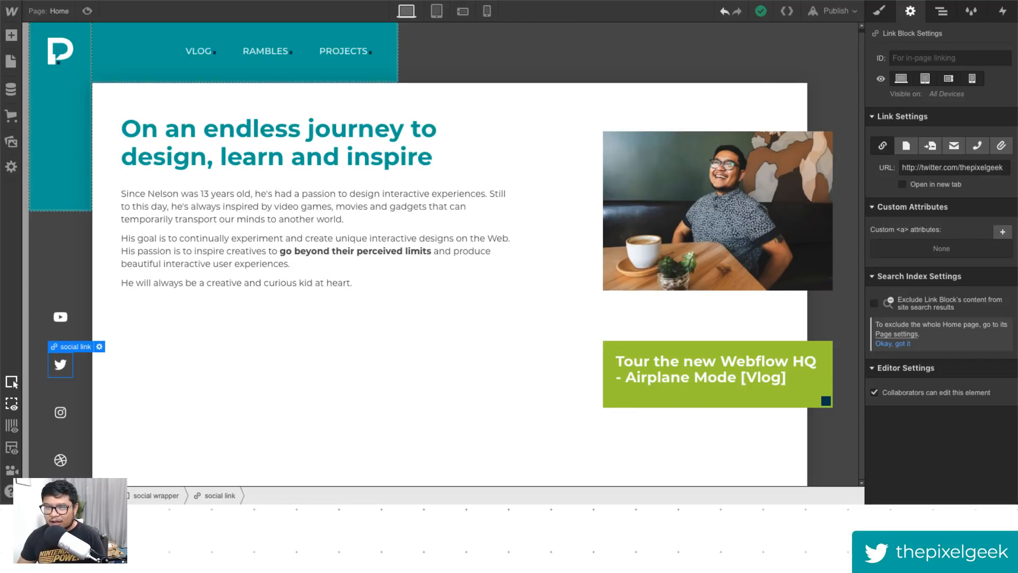
- Open a new browser tab and go to history-of-animation.webflow.io
key("ctrl+t")
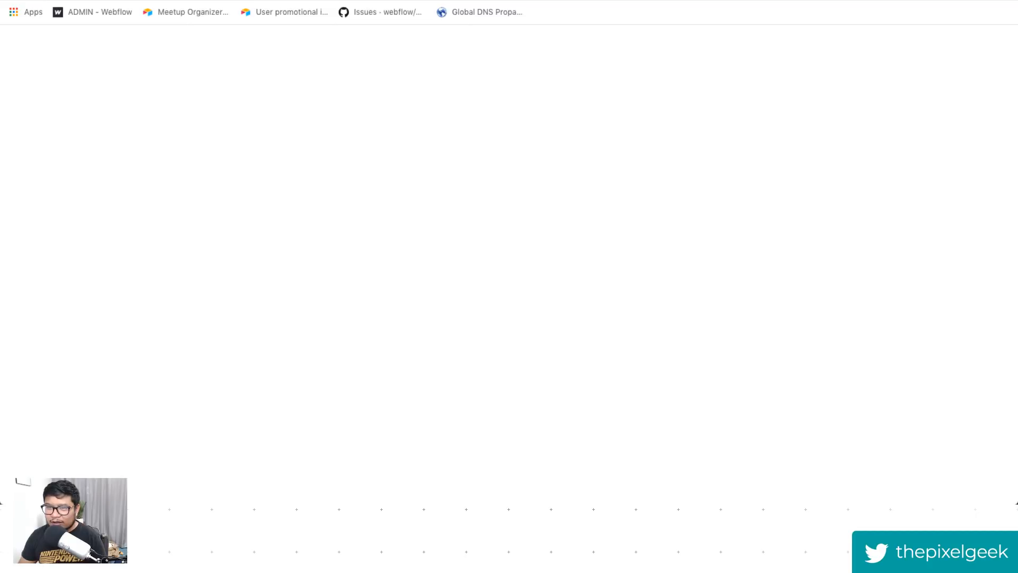
type("history")
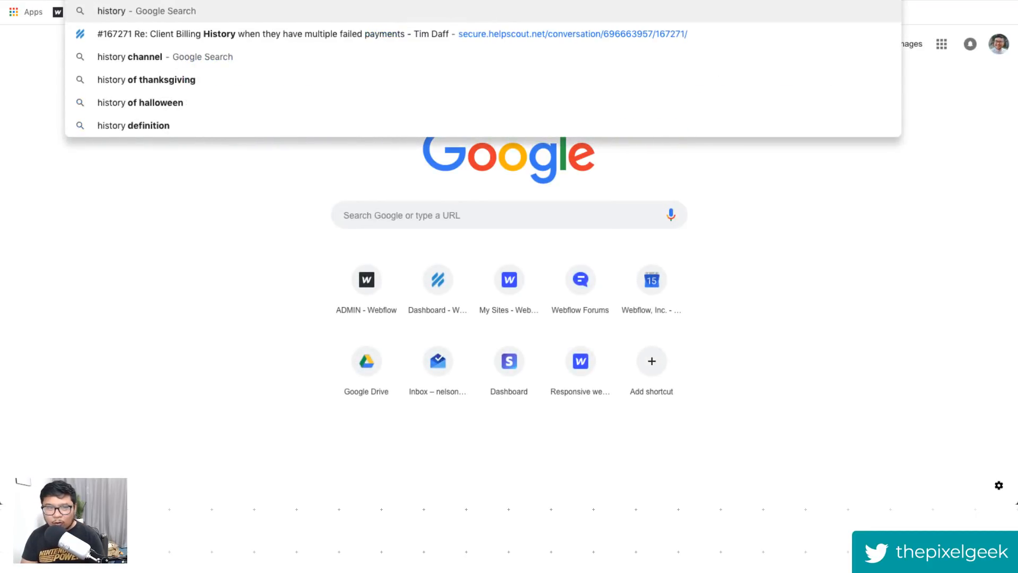
type("-of")
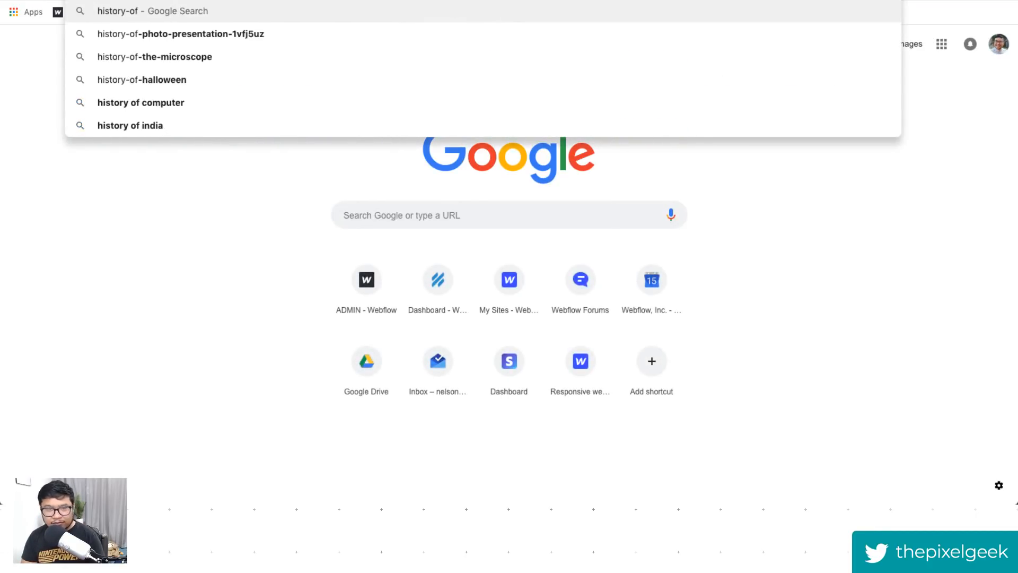
type("-animation.webflow.io")
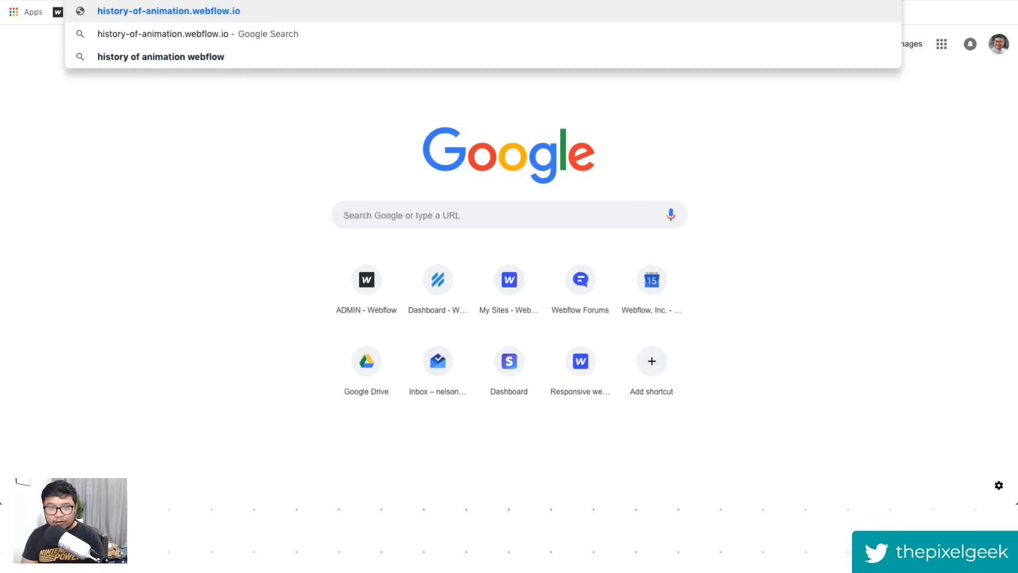
key("Return")
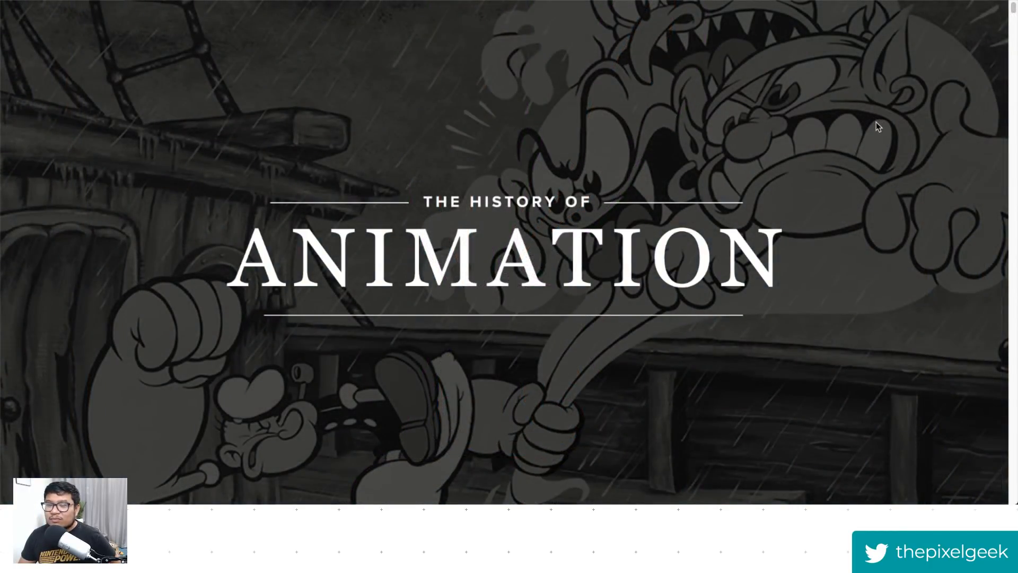
- Scroll through the opening sections of the History of Animation site
scroll(848, 366, "down", 5)
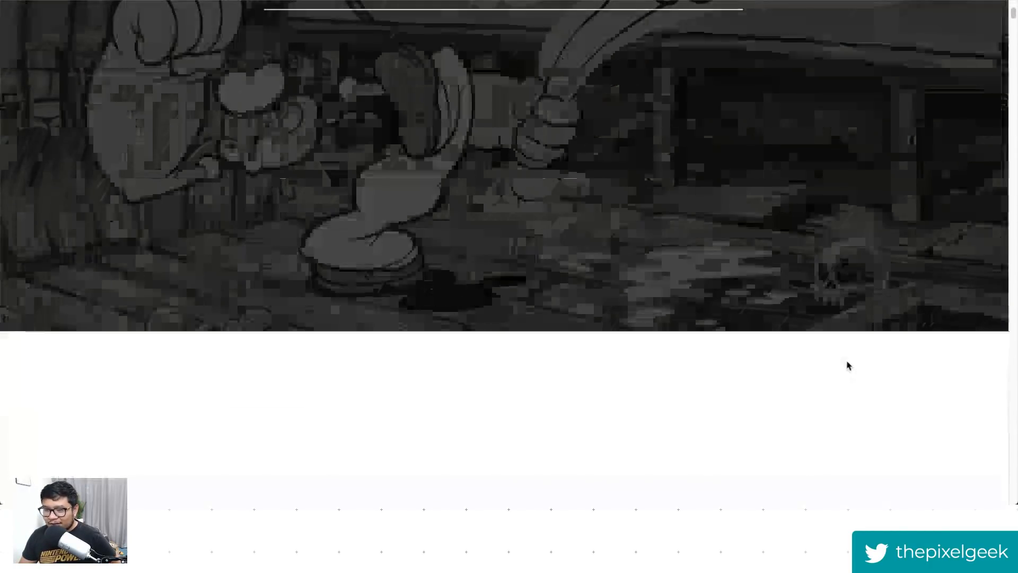
scroll(848, 366, "down", 5)
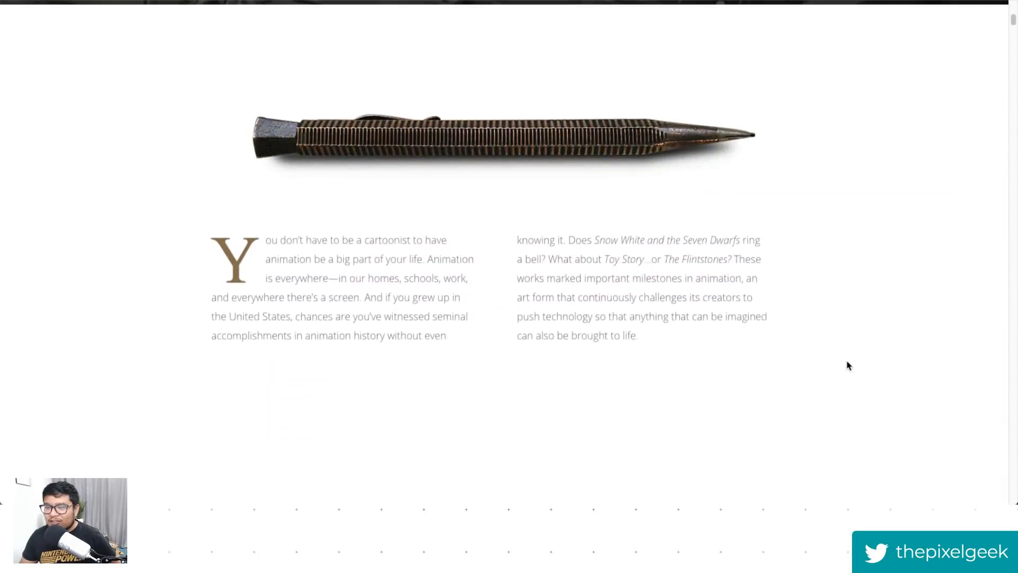
scroll(849, 366, "down", 8)
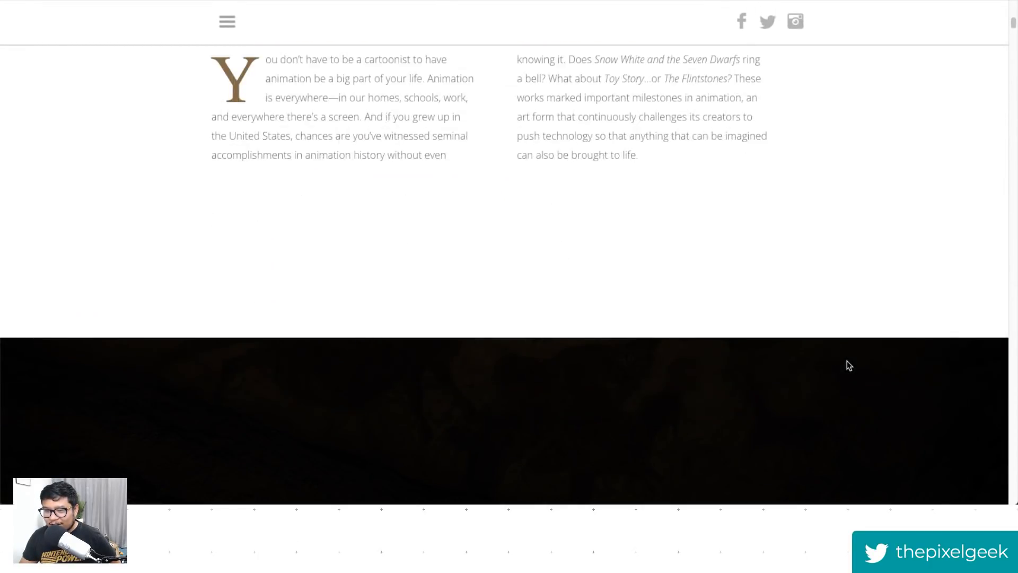
scroll(849, 366, "down", 10)
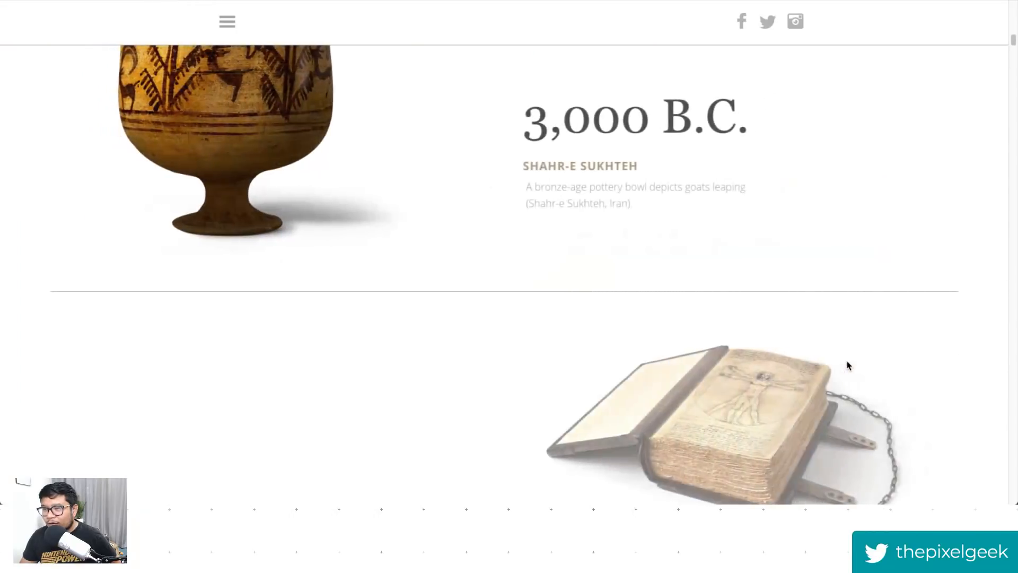
scroll(848, 366, "down", 6)
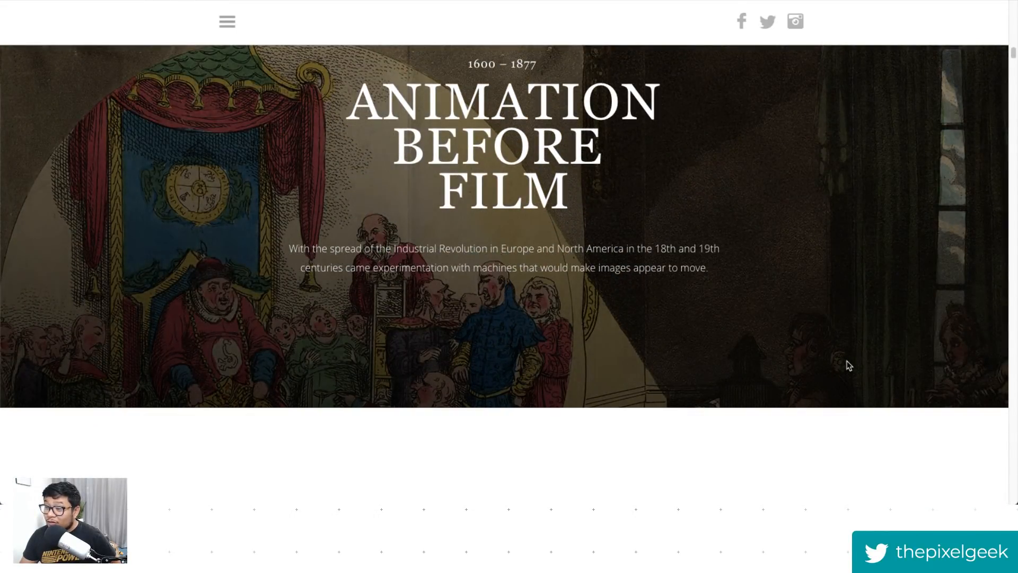
scroll(849, 366, "down", 12)
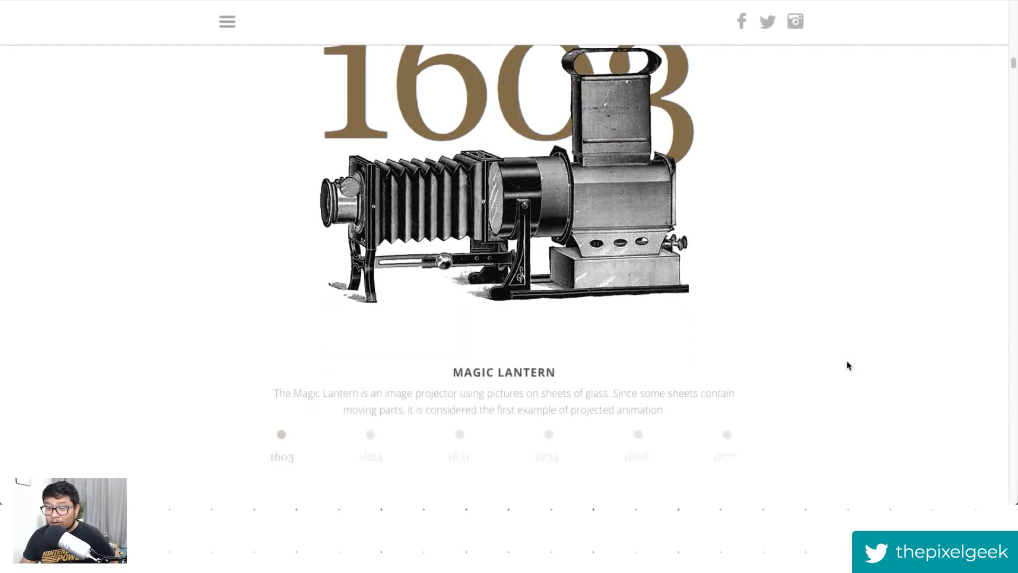
scroll(849, 366, "down", 8)
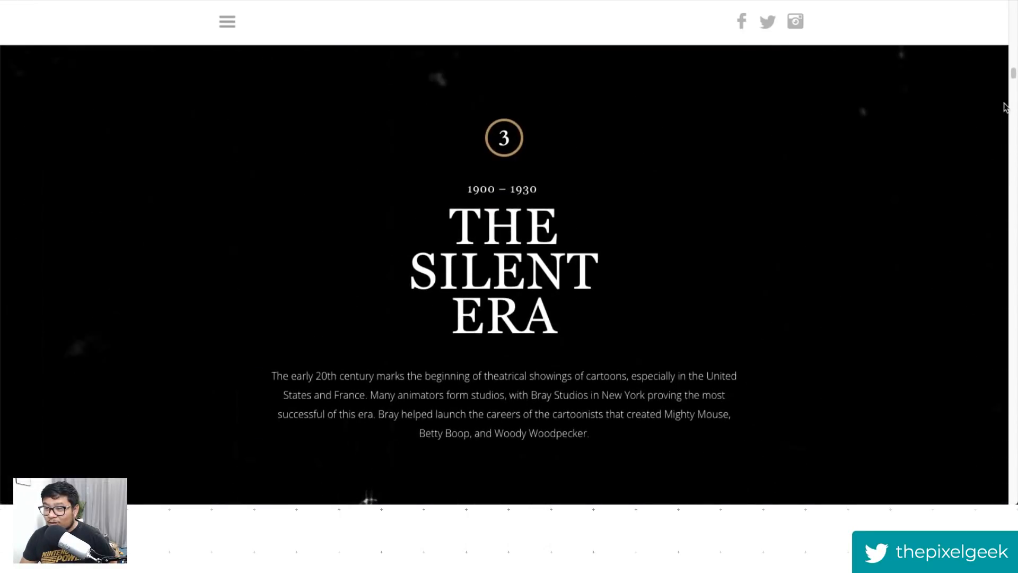
left_click_drag(1014, 74, 1002, 176)
scroll(889, 244, "down", 2)
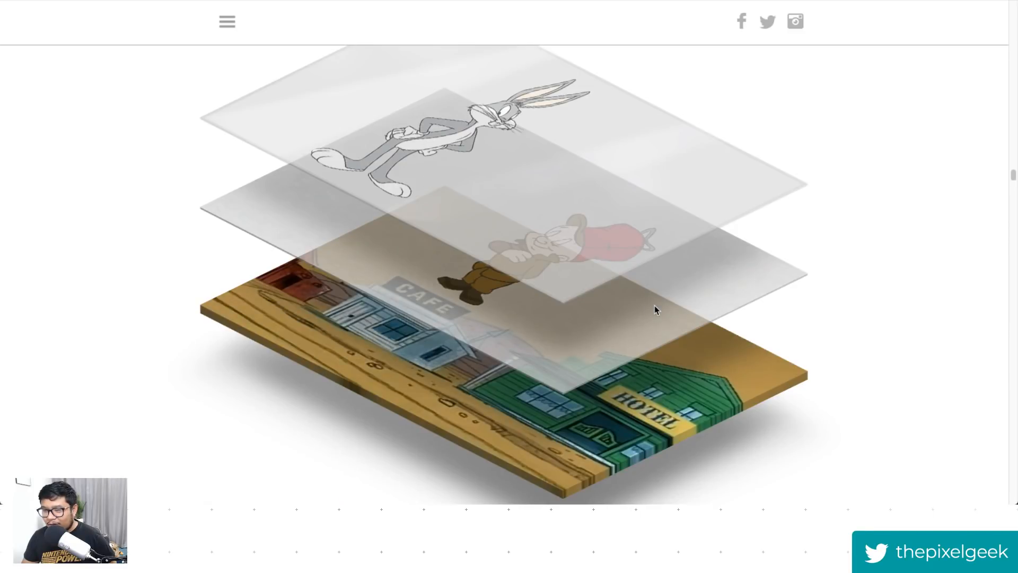
- Examine the layered cel animation section and scroll onward through the 1930s scenes
left_click_drag(523, 161, 578, 188)
scroll(586, 199, "up", 1)
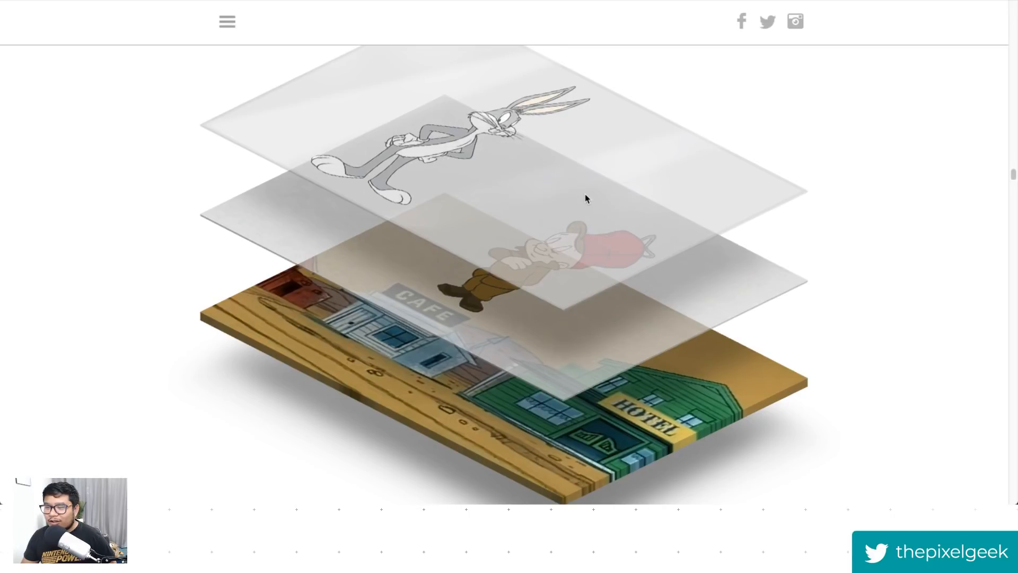
scroll(586, 199, "up", 2)
left_click_drag(515, 299, 834, 86)
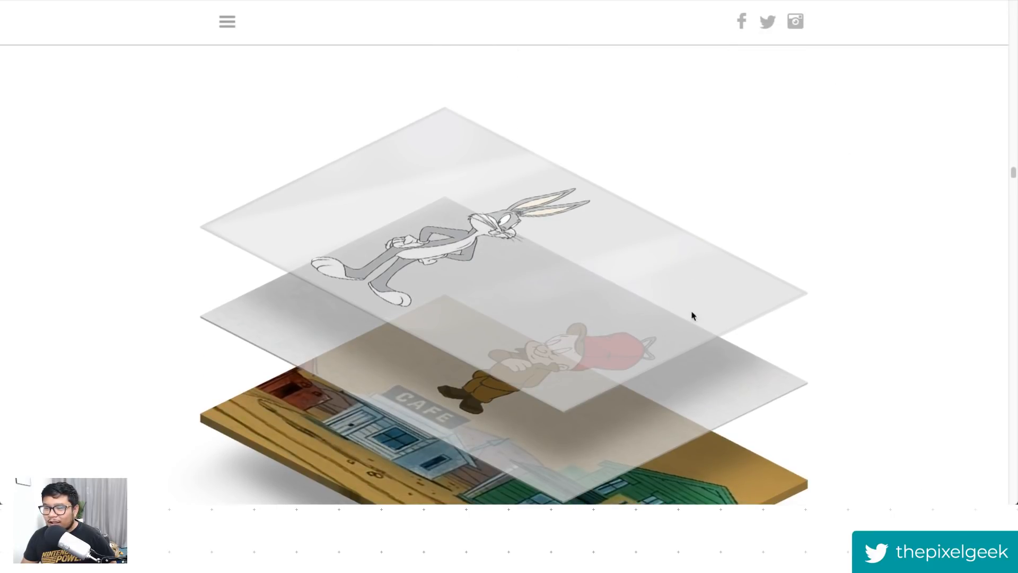
left_click_drag(514, 268, 712, 134)
scroll(729, 163, "down", 1)
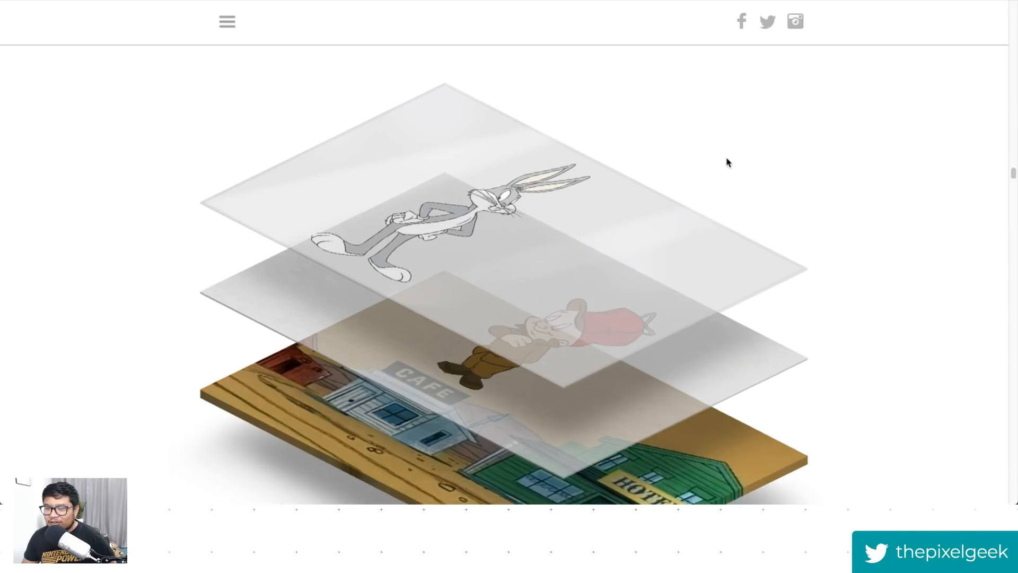
left_click_drag(597, 409, 893, 198)
scroll(893, 198, "down", 4)
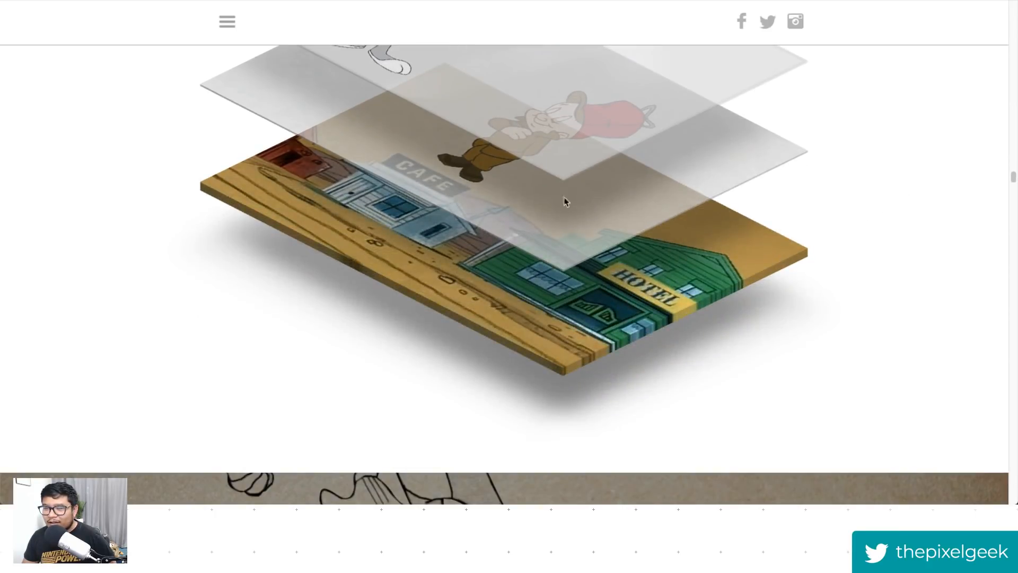
left_click_drag(561, 268, 818, 225)
left_click_drag(545, 331, 780, 335)
scroll(602, 219, "down", 1)
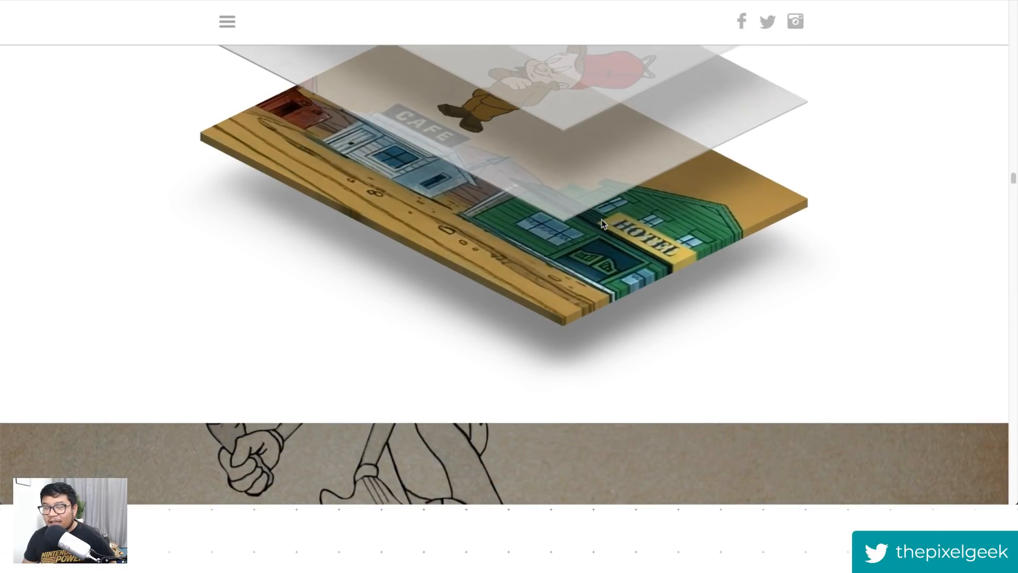
scroll(601, 219, "down", 2)
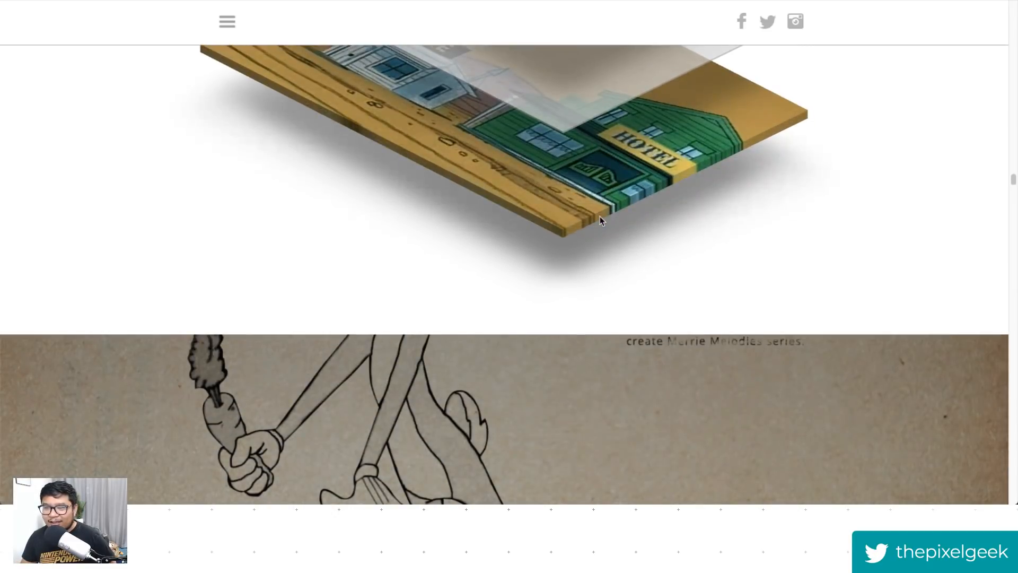
scroll(602, 219, "down", 3)
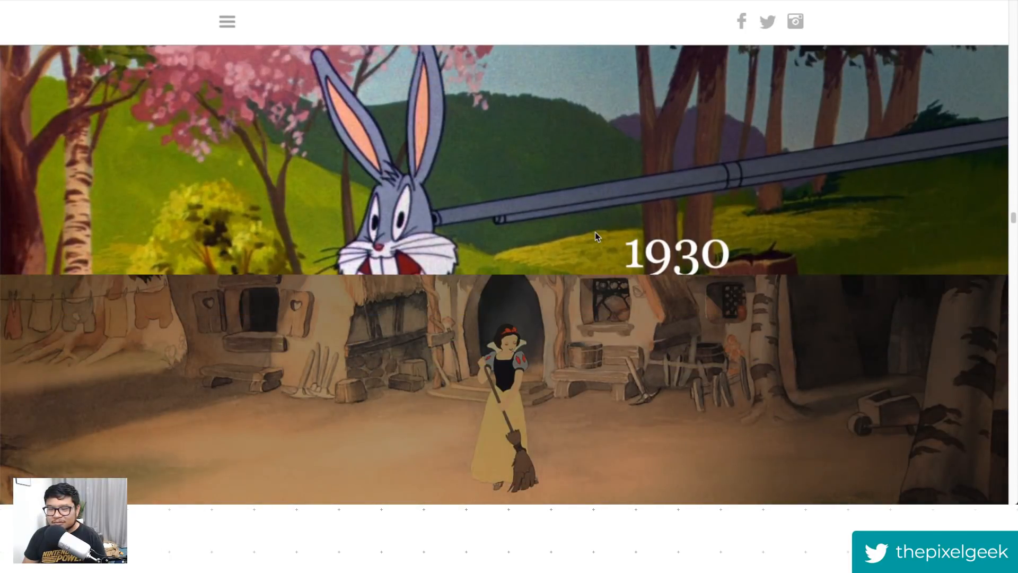
scroll(561, 200, "down", 4)
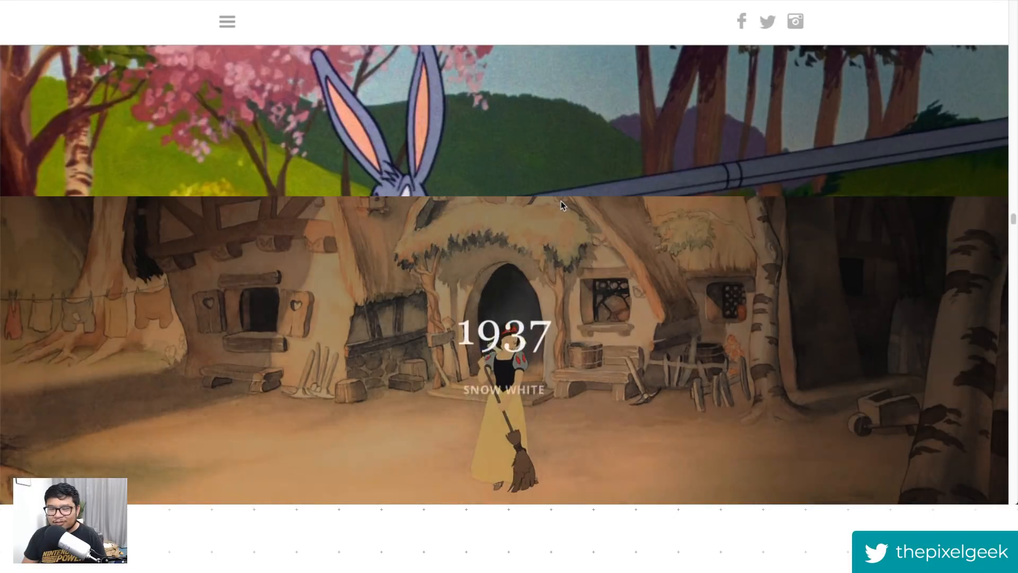
scroll(562, 204, "down", 5)
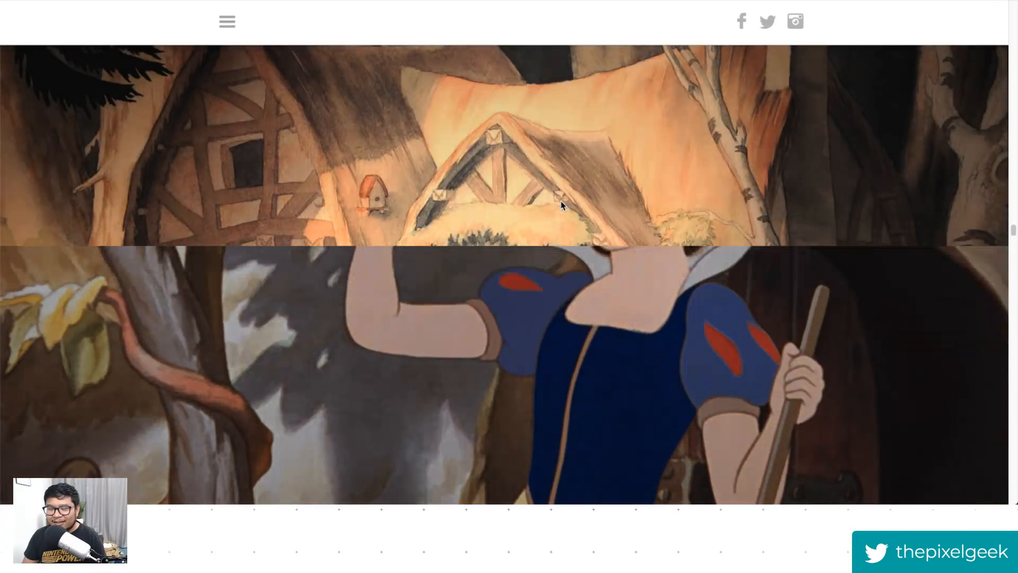
- Scroll through the Snow White section of the History of Animation site
scroll(562, 204, "down", 5)
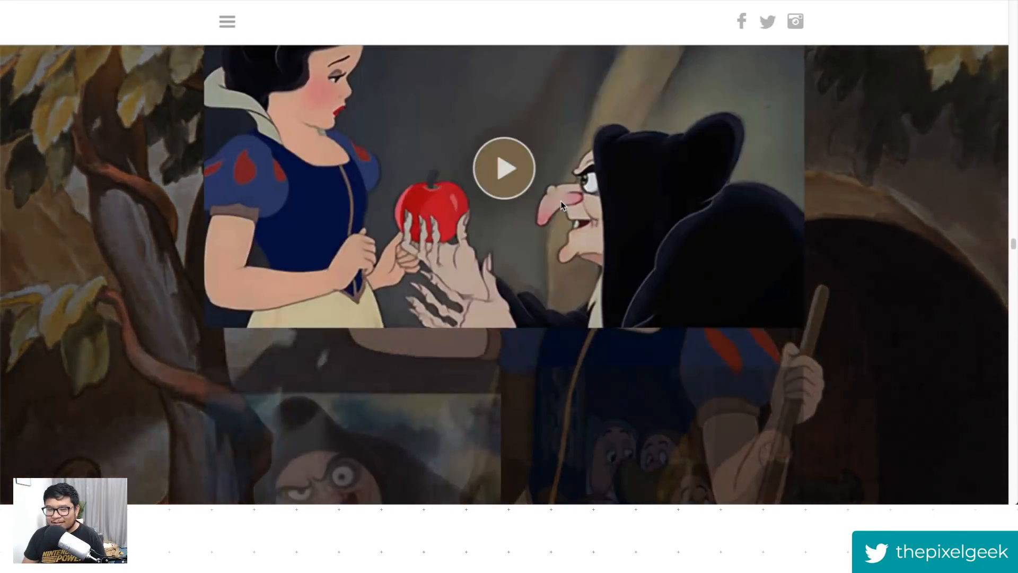
scroll(154, 186, "down", 3)
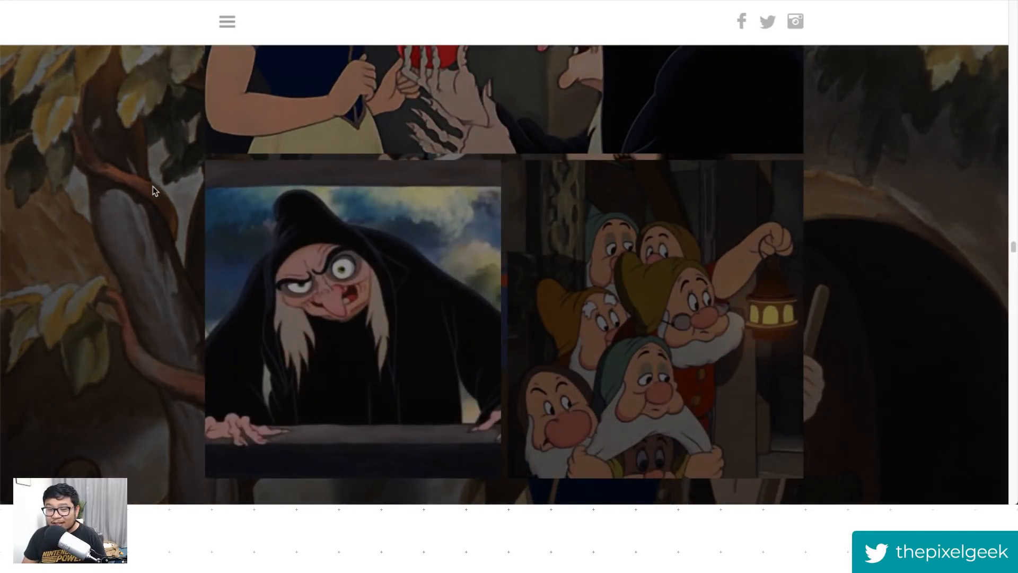
mouse_move(421, 302)
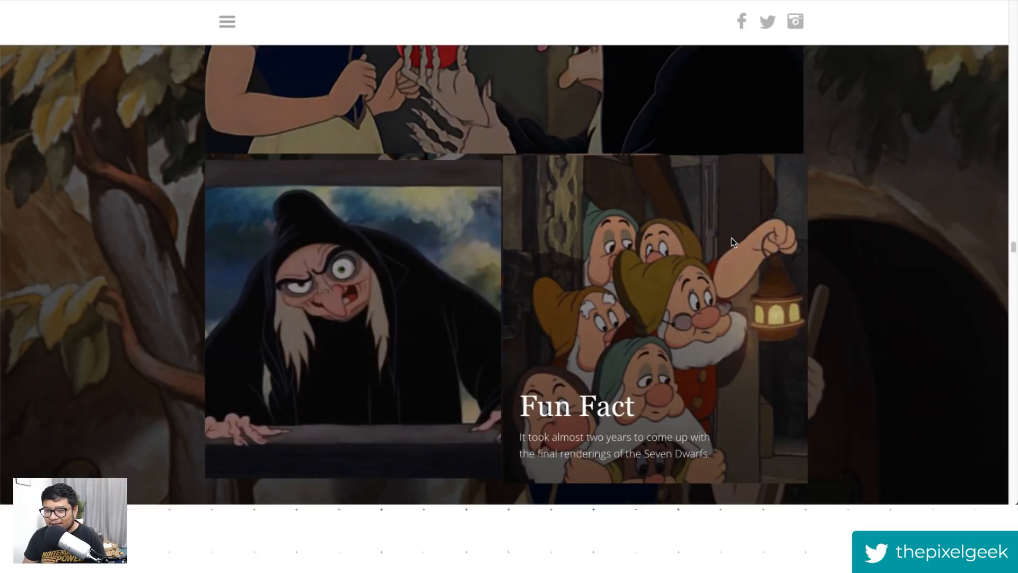
scroll(880, 250, "down", 2)
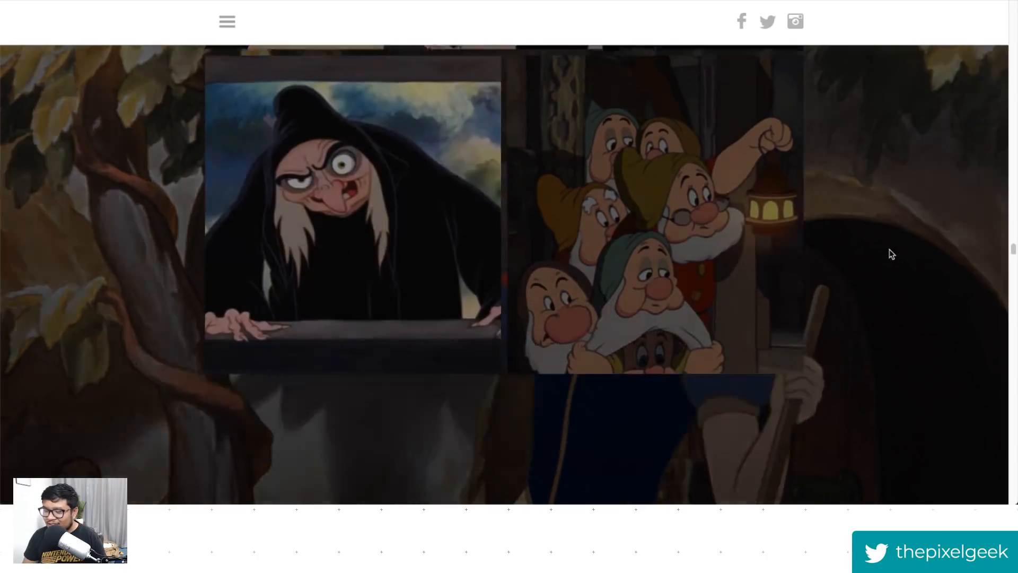
scroll(892, 254, "down", 3)
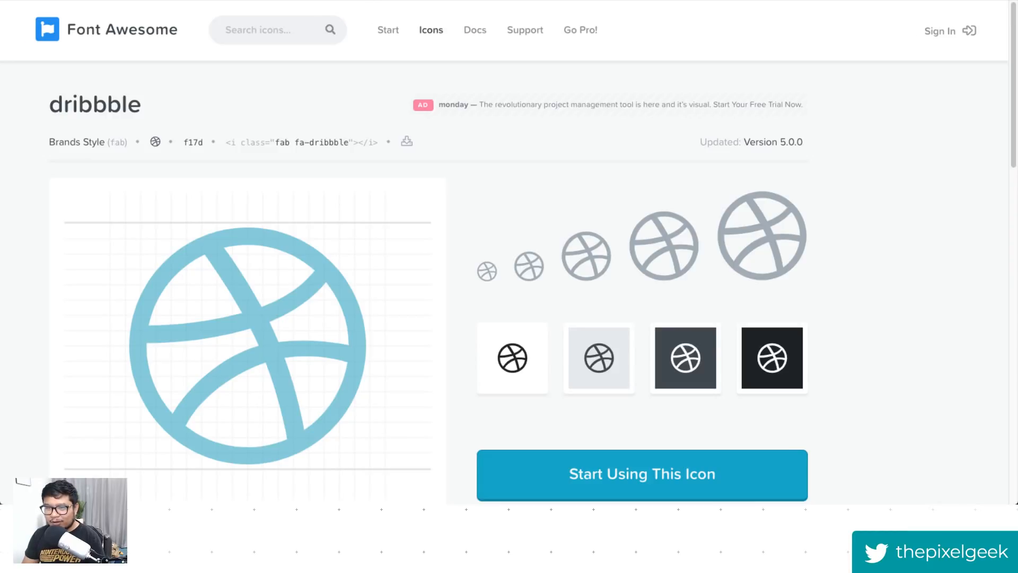
- Open a new browser tab and go to webflow.com/admin
key("super+t")
type("web")
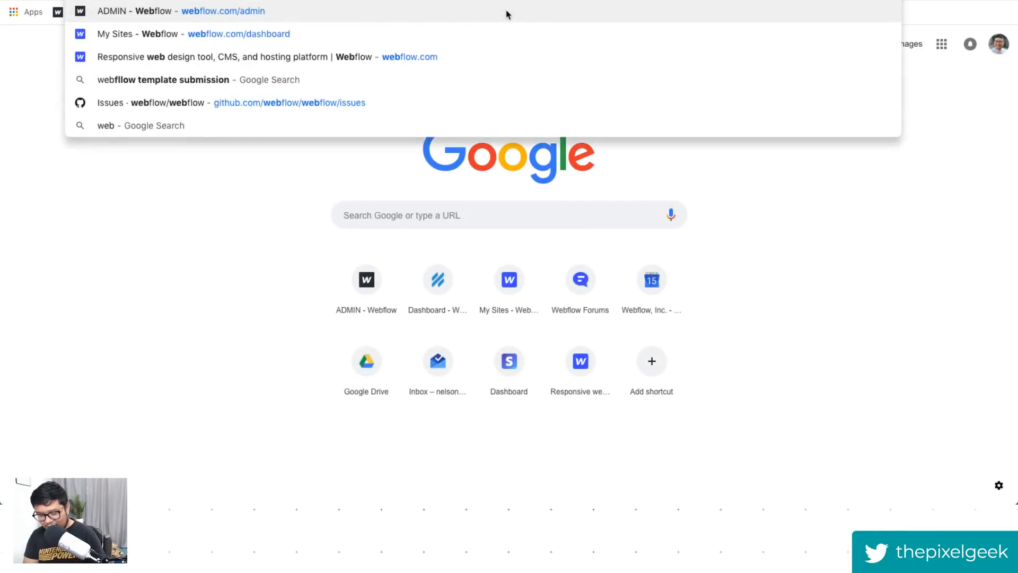
type("flow.com/admin")
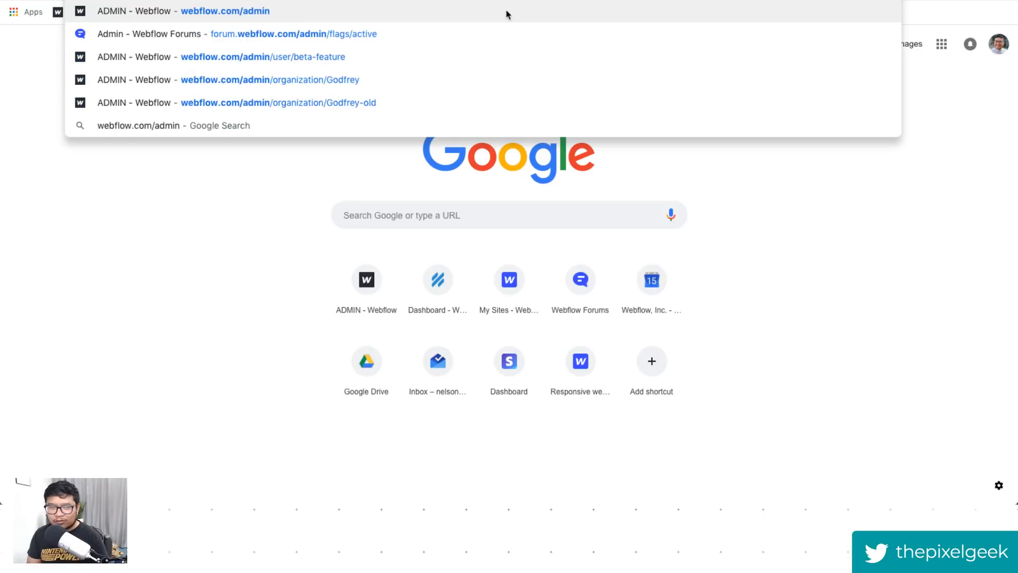
key("Return")
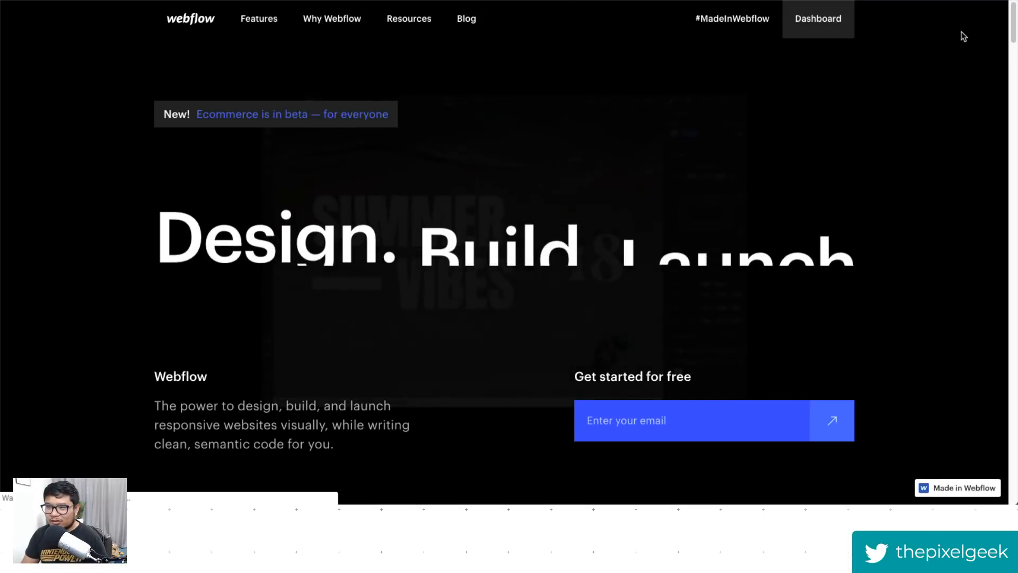
left_click_drag(1012, 21, 996, 197)
- Return to the Designer tab and make the Twitter social link open in a new tab
key("ctrl+Tab")
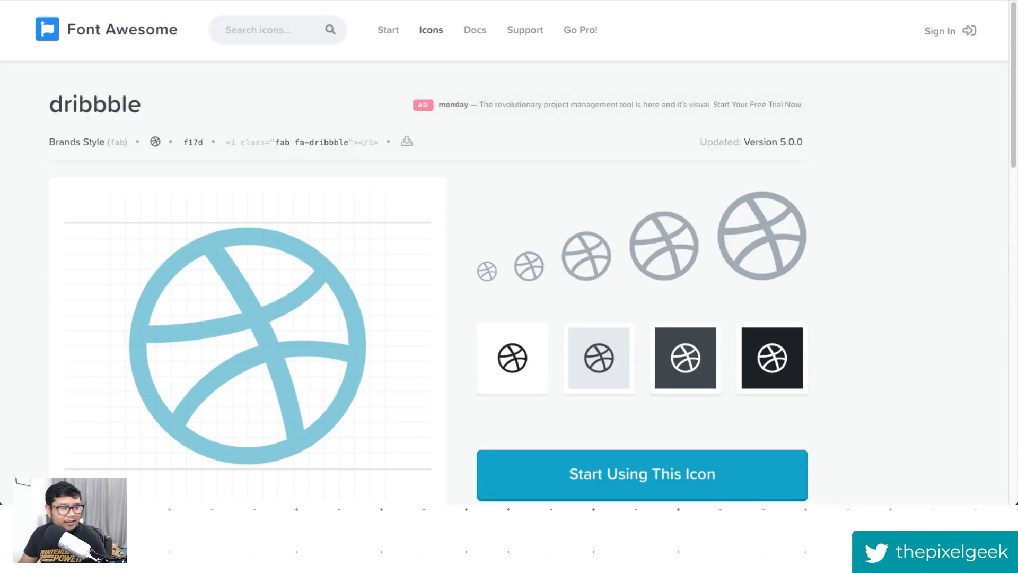
key("ctrl+Tab")
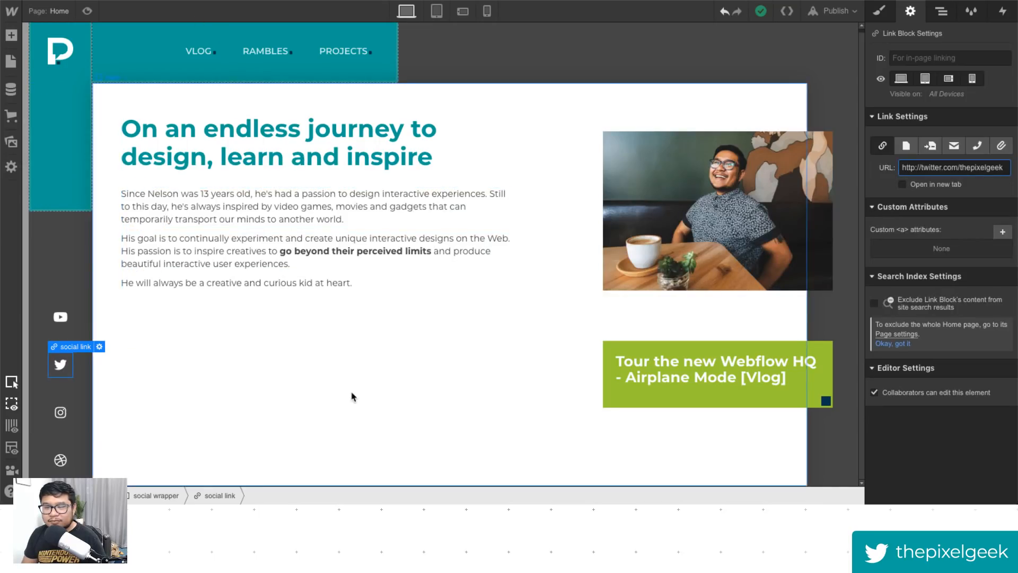
left_click(964, 184)
left_click(65, 324)
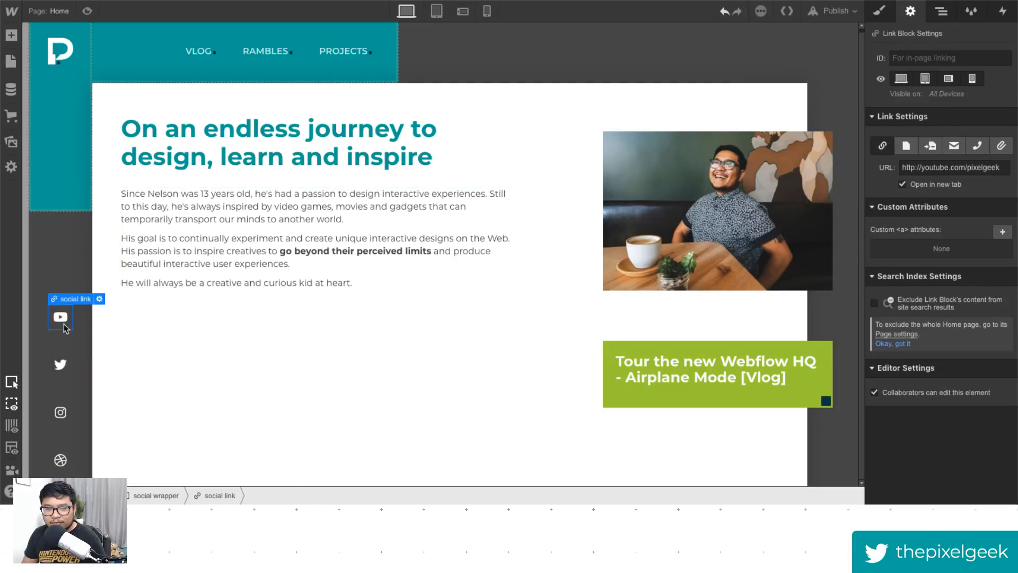
left_click(64, 374)
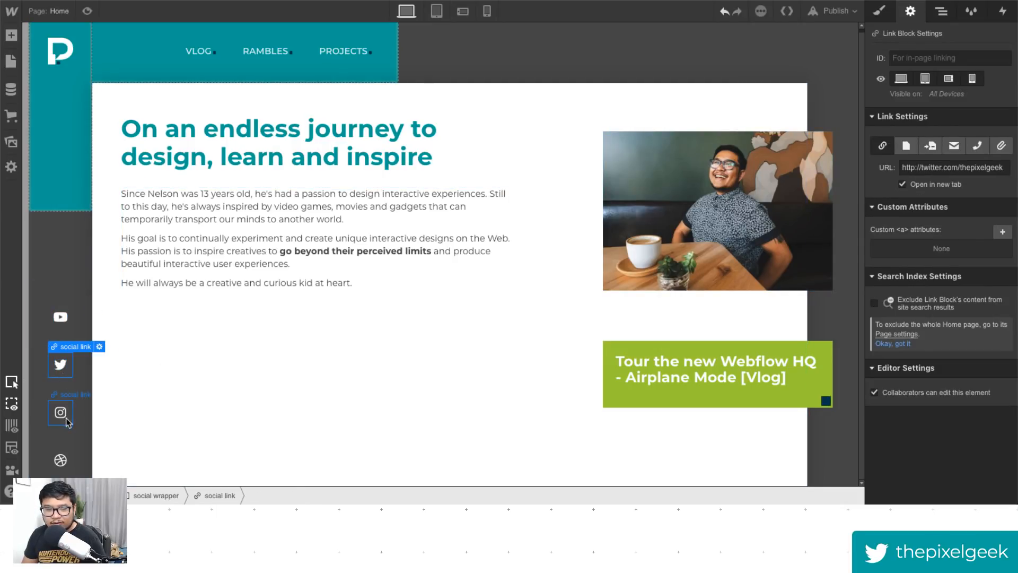
left_click(67, 422)
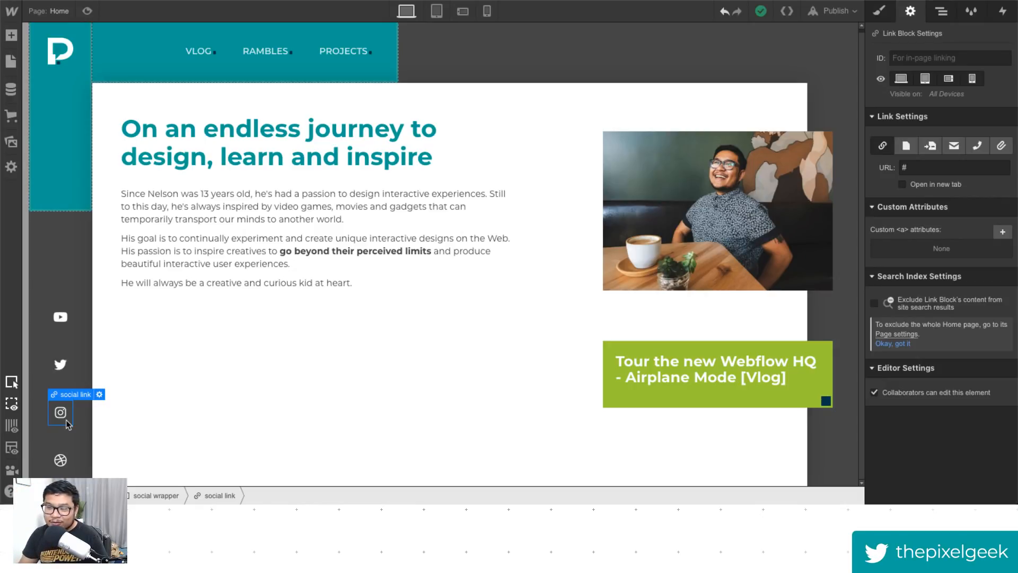
left_click_drag(909, 168, 884, 168)
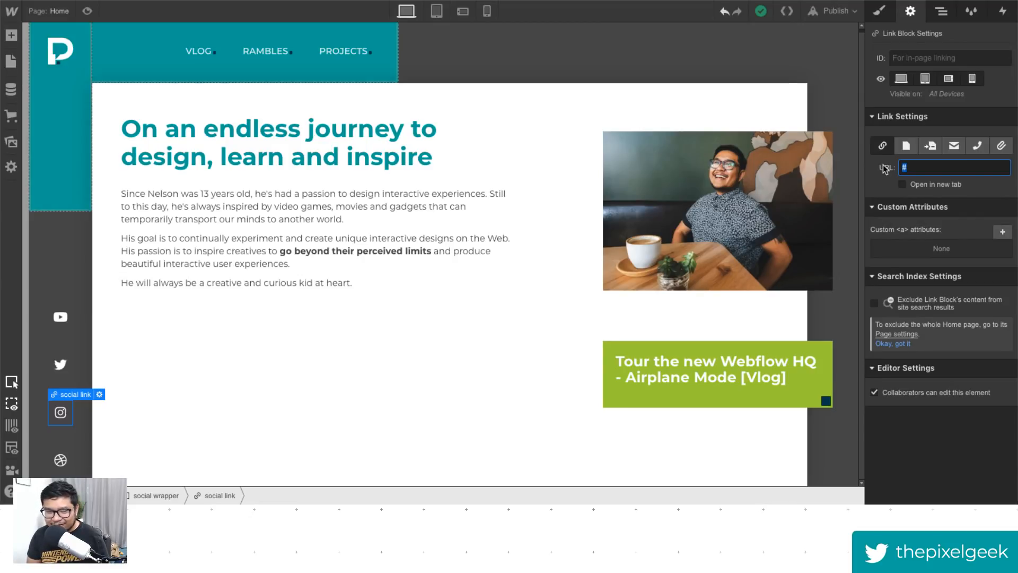
type("http://instagram.com/pxlgk")
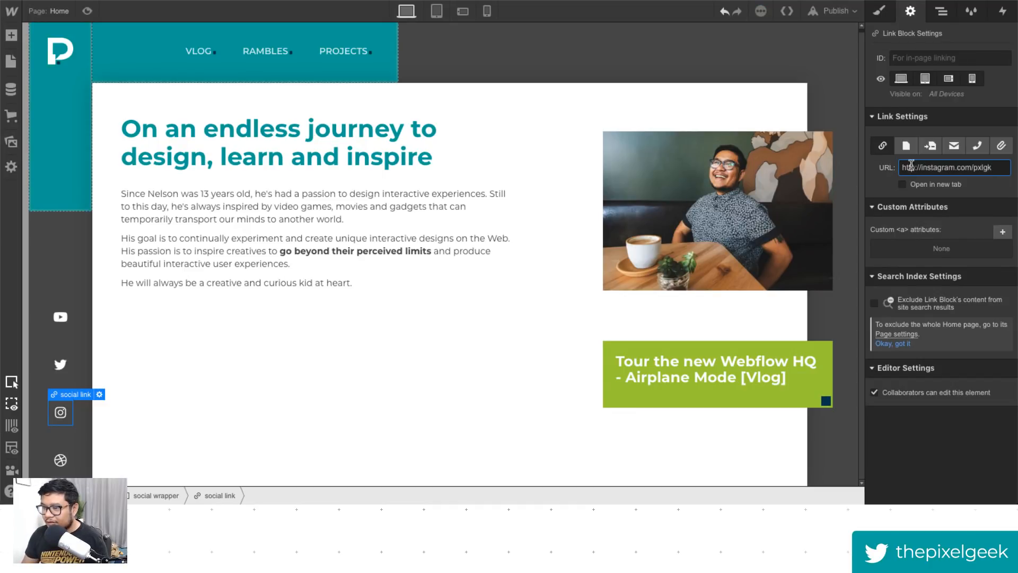
left_click(925, 185)
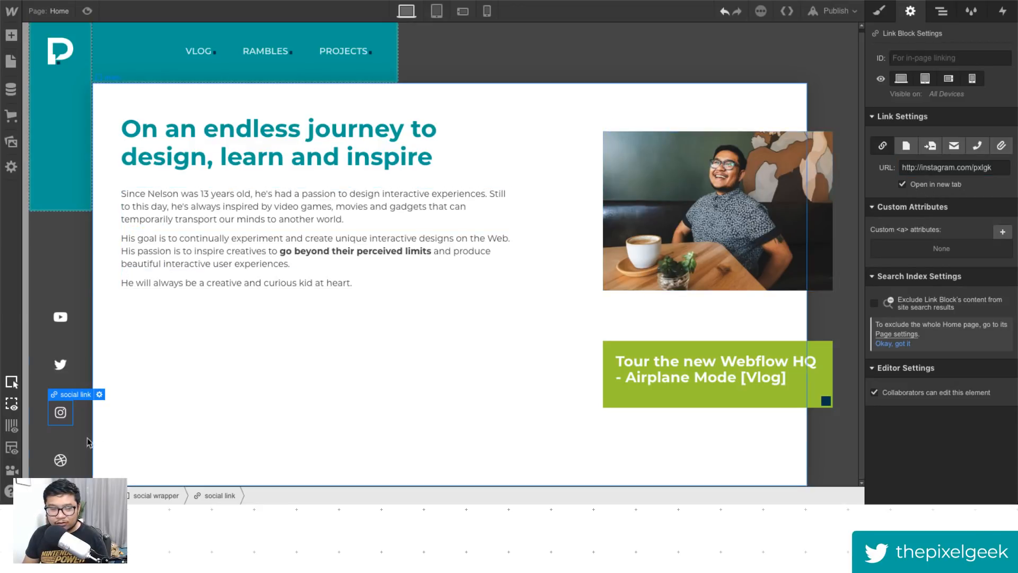
left_click(68, 465)
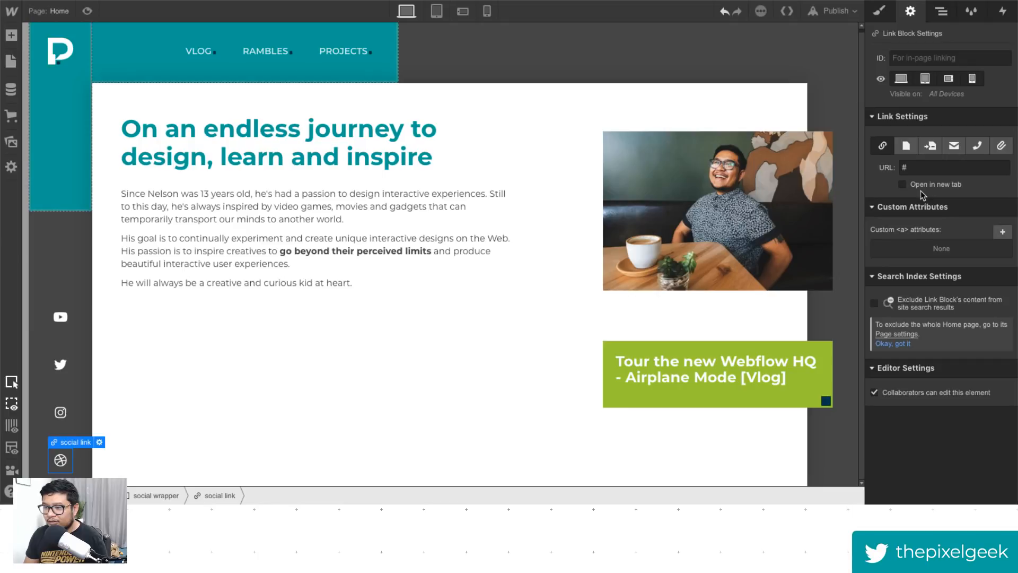
left_click(917, 168)
left_click(901, 185)
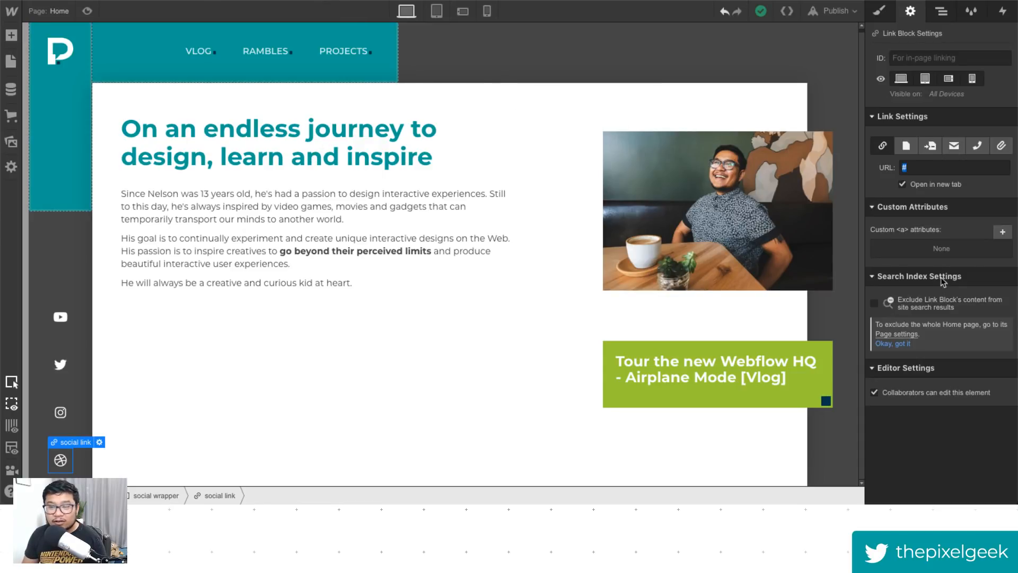
left_click(955, 166)
key("ctrl+a")
type("https://dribbble.com/pxlgk")
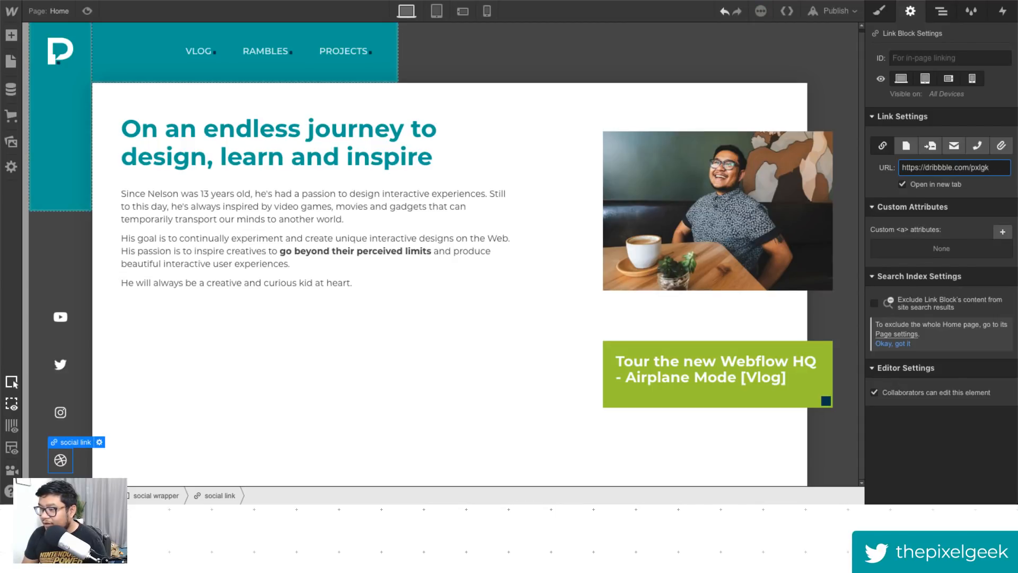
key("Return")
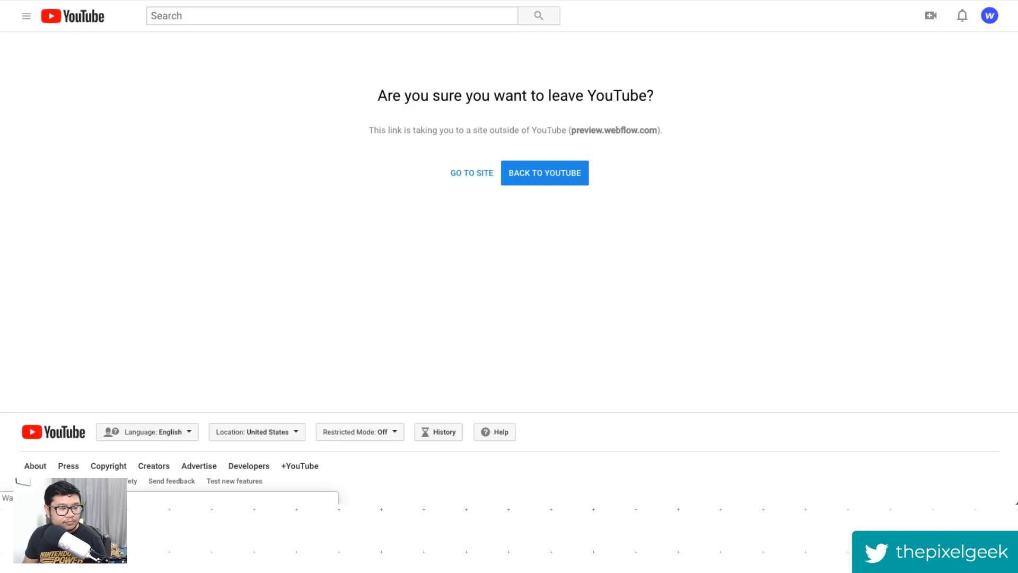
- Open the shared read-only Warmth project and switch to its Team page
left_click(464, 176)
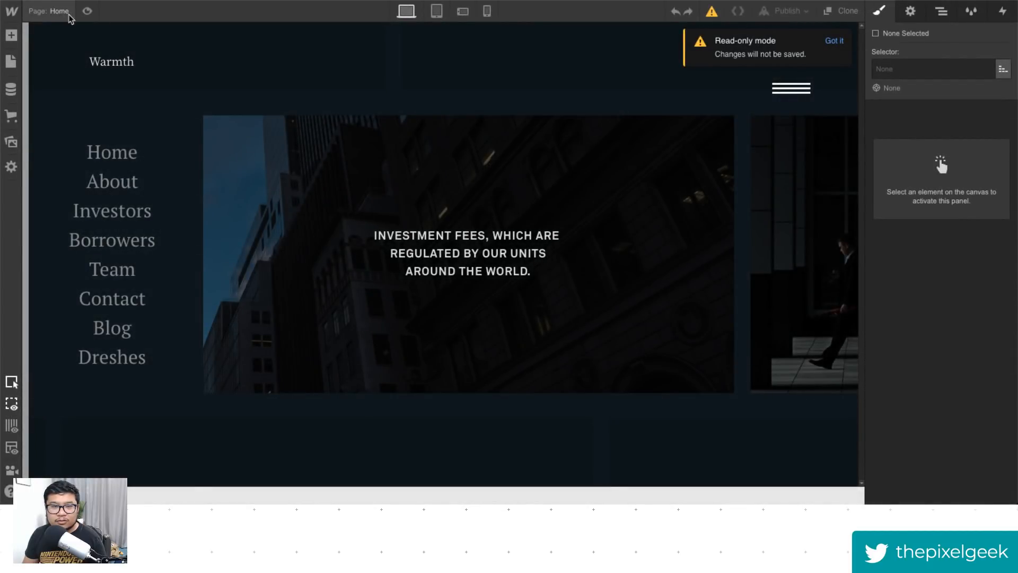
left_click(60, 12)
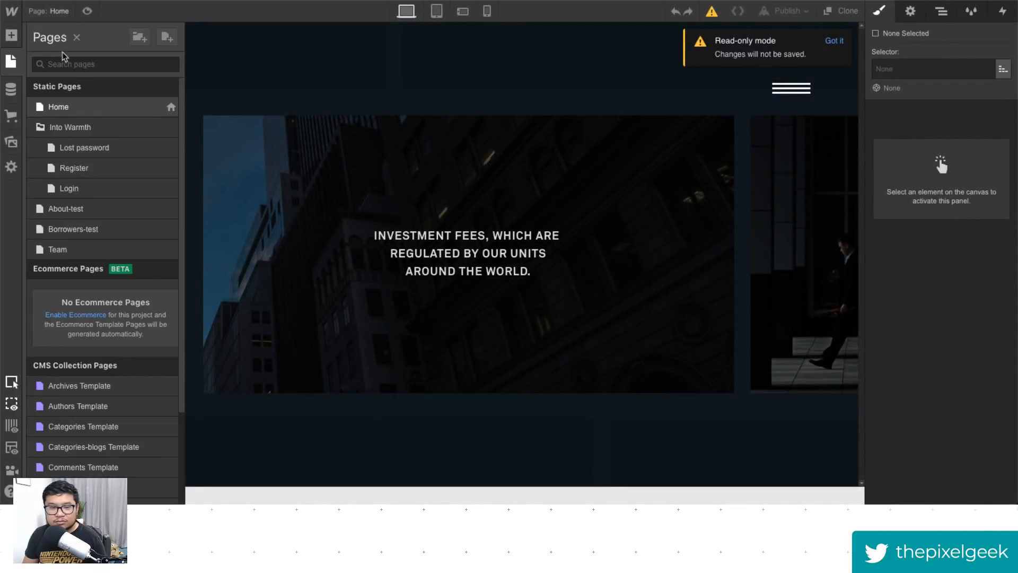
left_click(81, 251)
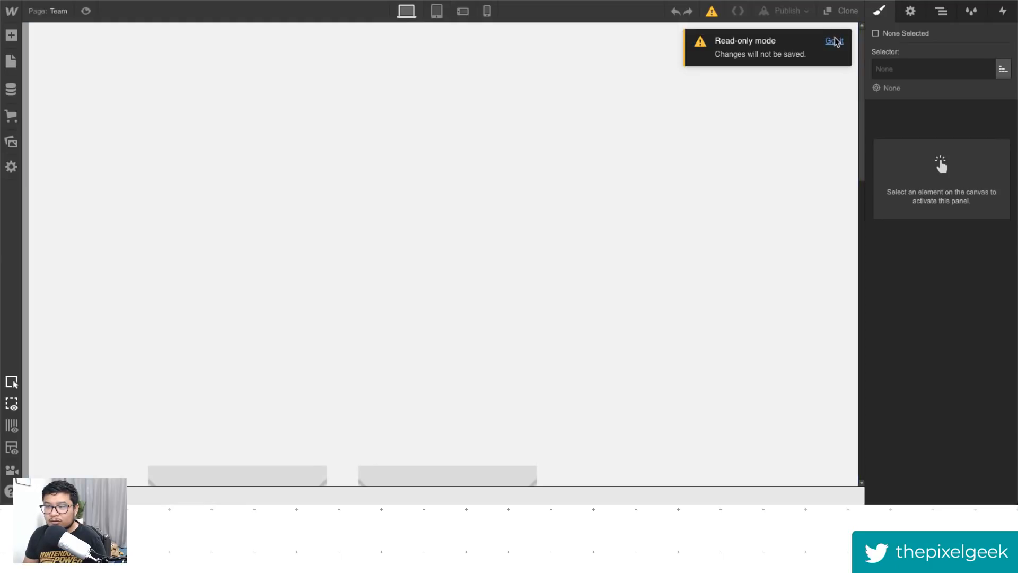
left_click(834, 42)
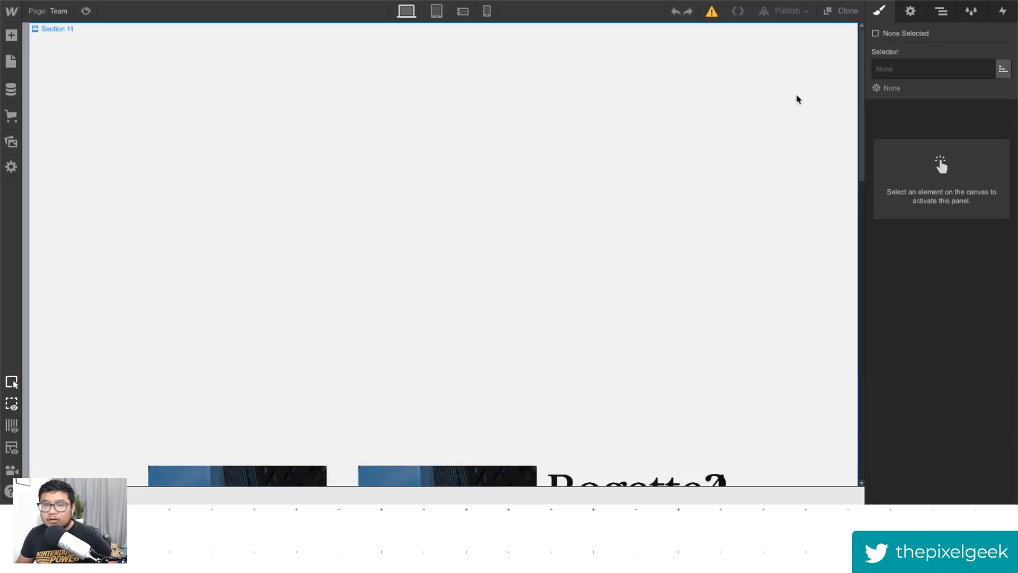
- Preview the Team page, scroll through the team member cards and open the first member's card
left_click(86, 11)
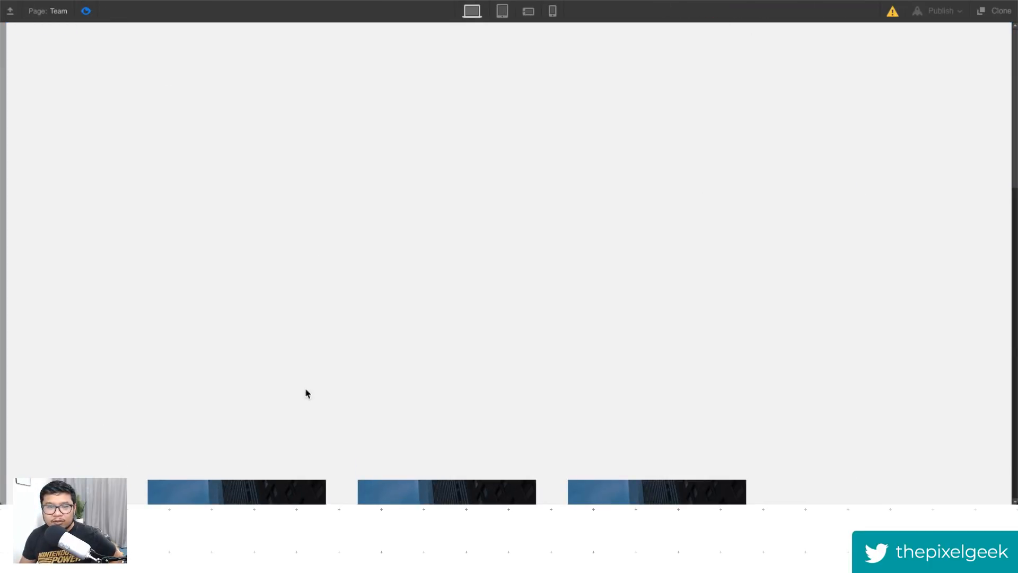
scroll(875, 164, "down", 1)
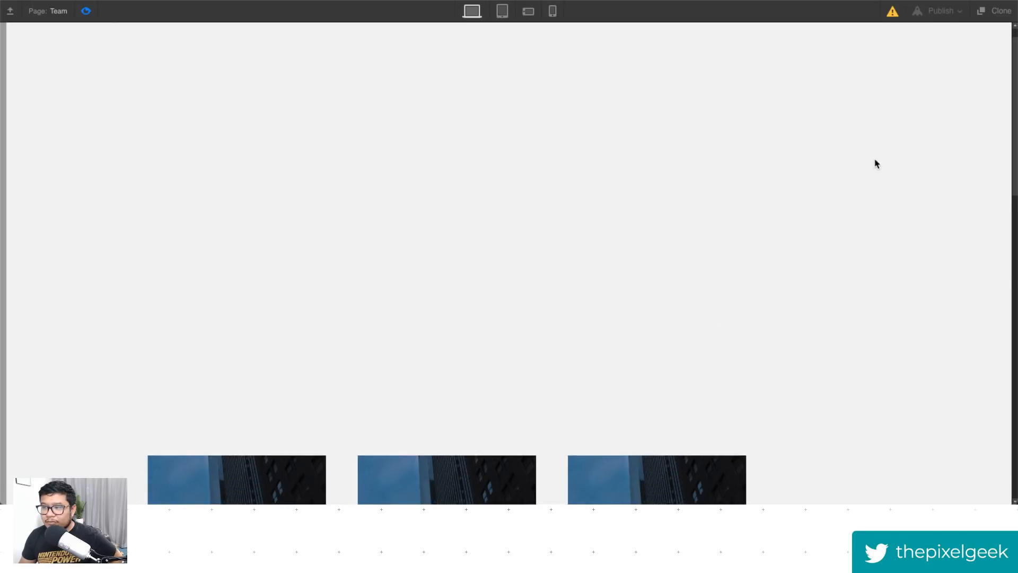
scroll(876, 164, "down", 4)
scroll(795, 180, "down", 2)
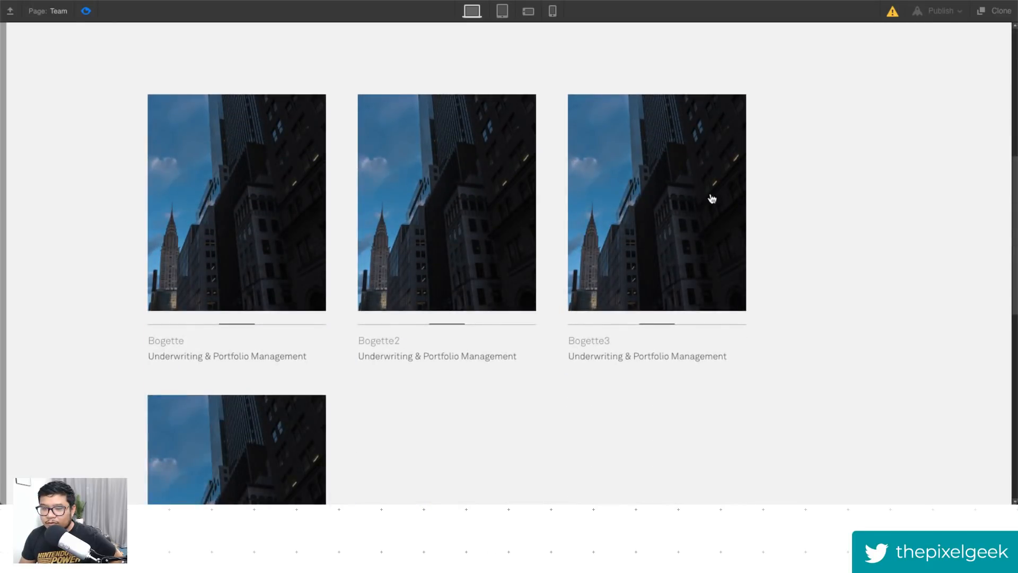
scroll(236, 292, "down", 1)
scroll(238, 338, "down", 6)
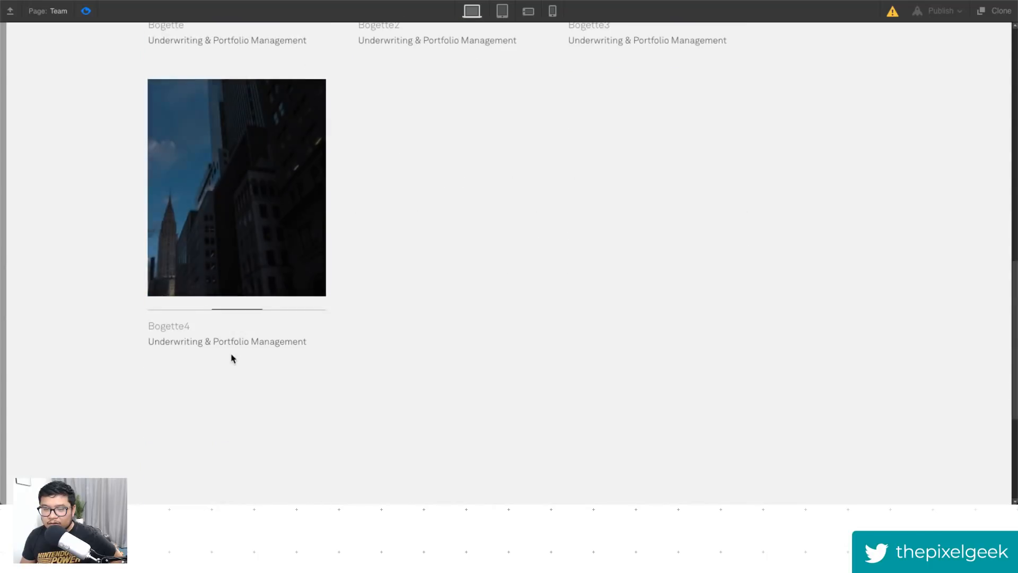
scroll(229, 354, "up", 8)
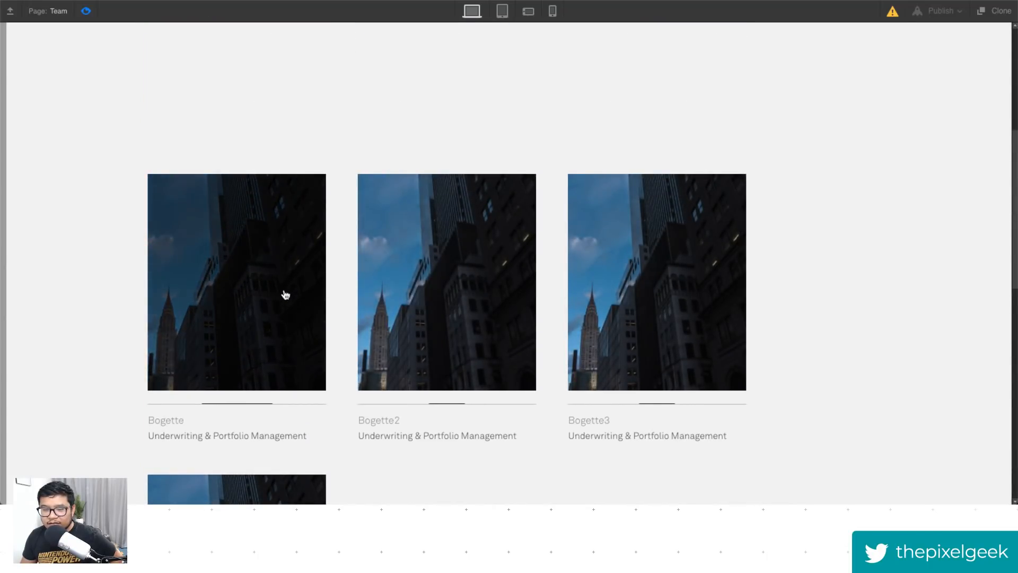
scroll(270, 339, "down", 1)
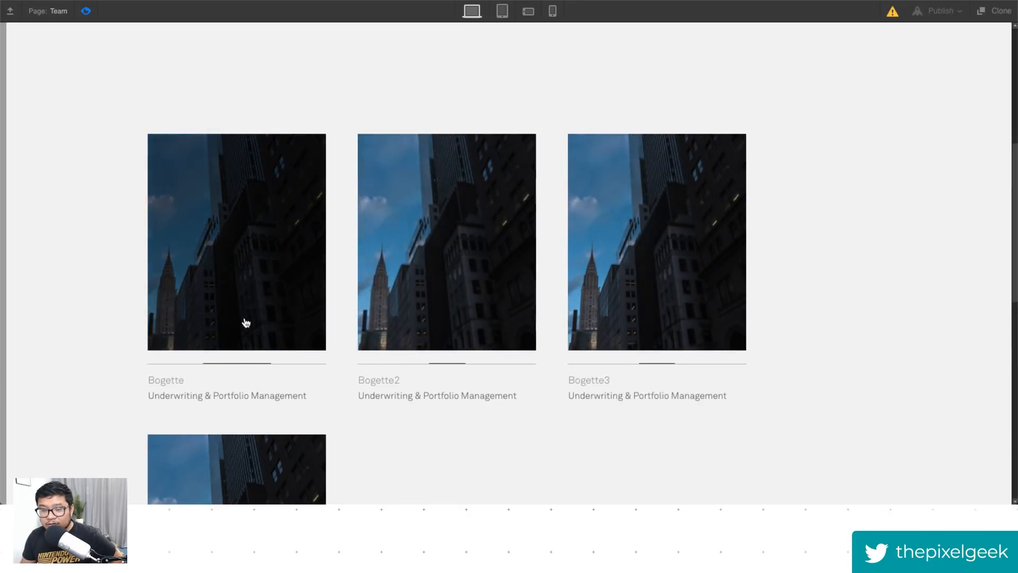
scroll(244, 322, "down", 3)
scroll(259, 212, "up", 3)
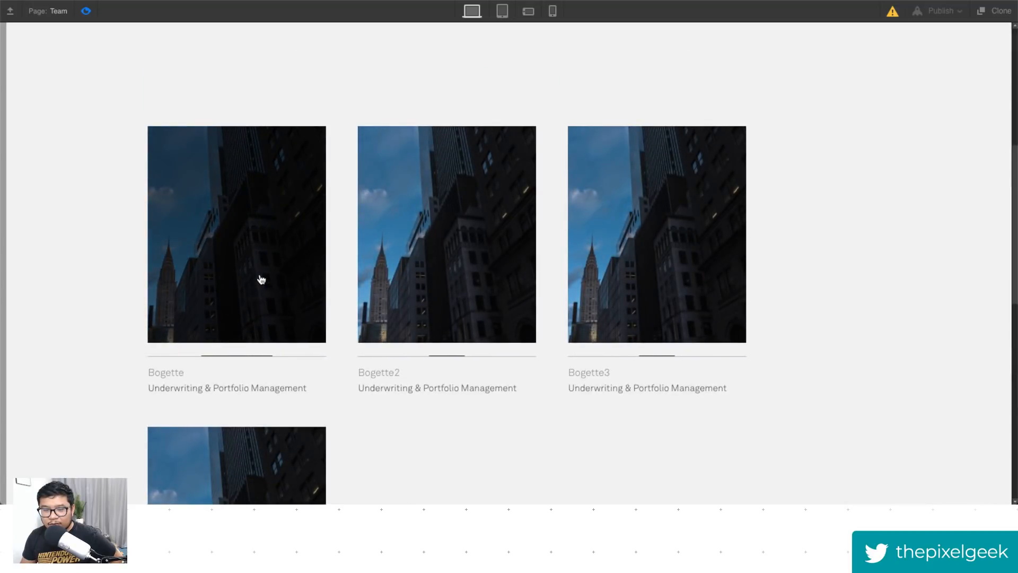
left_click(255, 265)
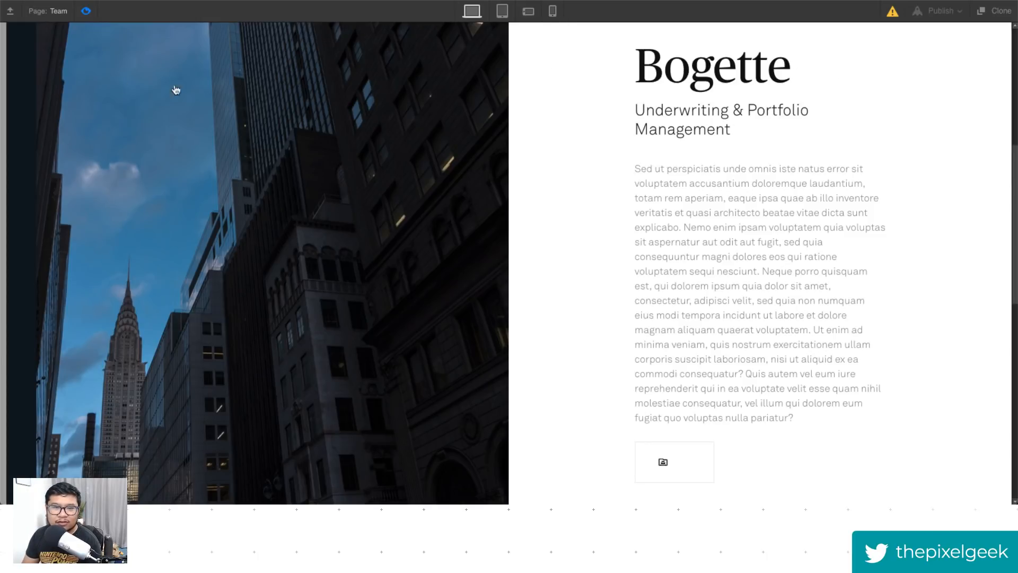
- Leave preview, select a team card's image div block to inspect it, and return to preview
left_click(85, 11)
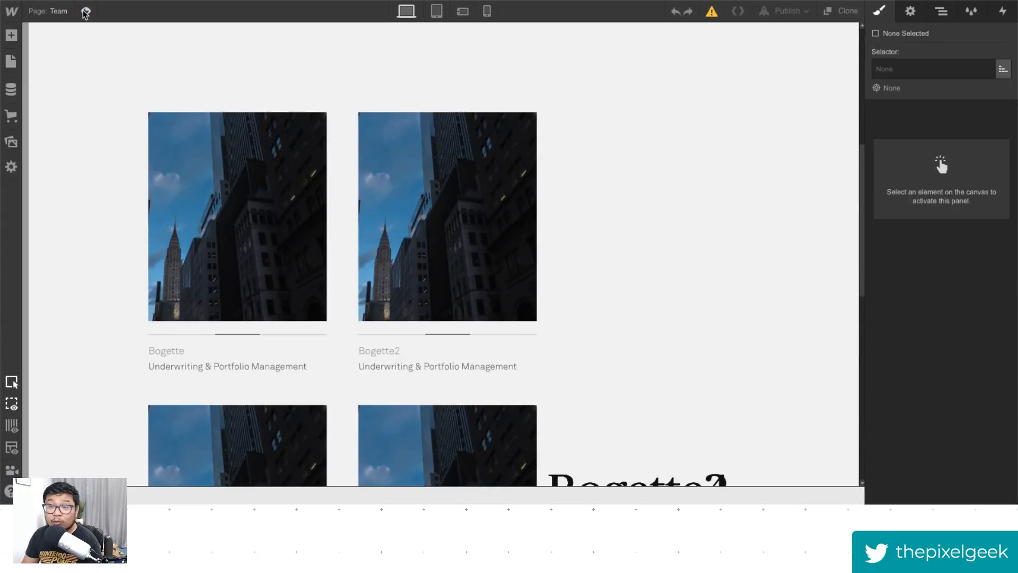
left_click(387, 212)
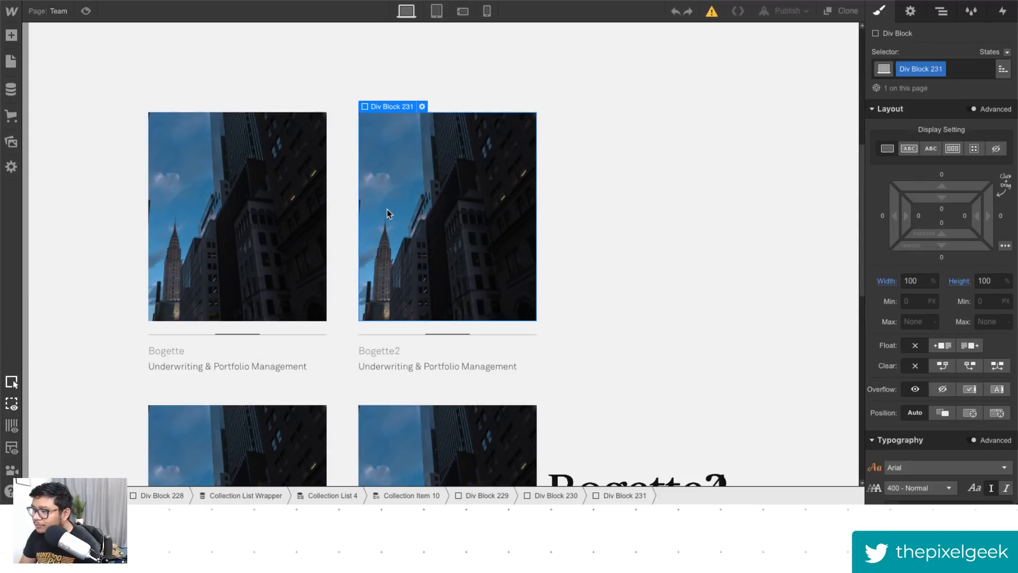
left_click(87, 12)
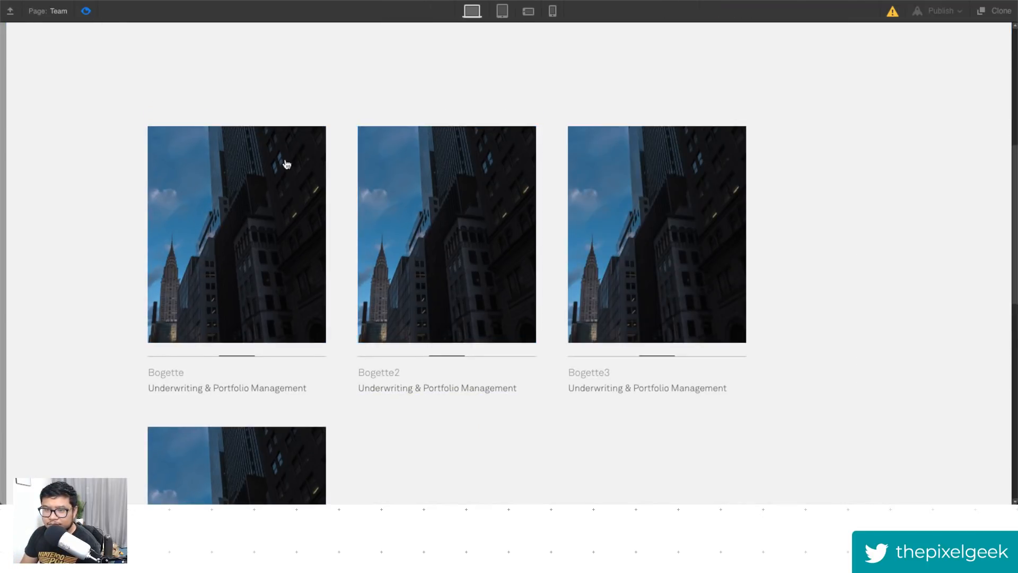
- Open the third team member's card in preview, then return to the designer and show the Navigator
left_click(644, 229)
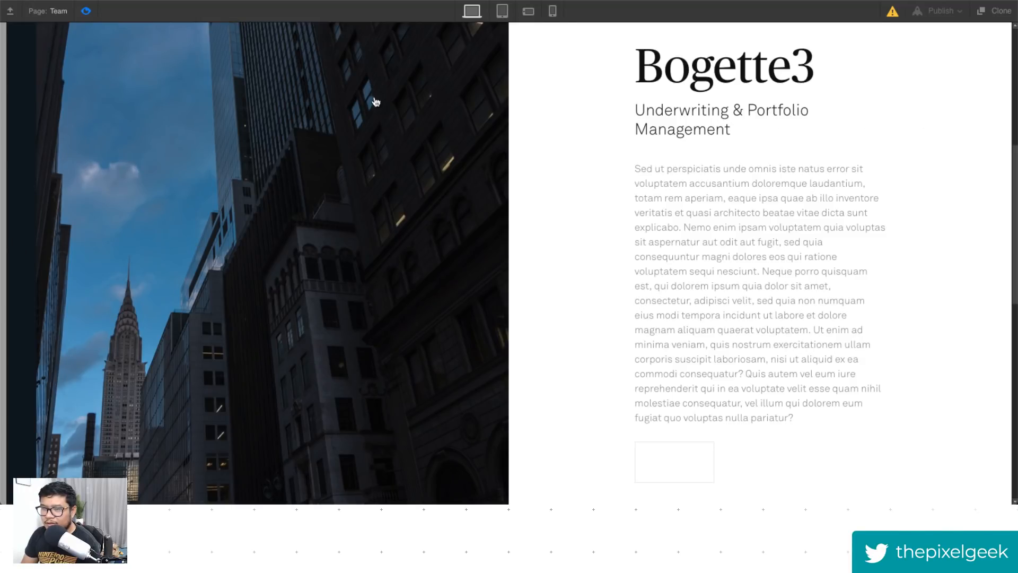
left_click(86, 12)
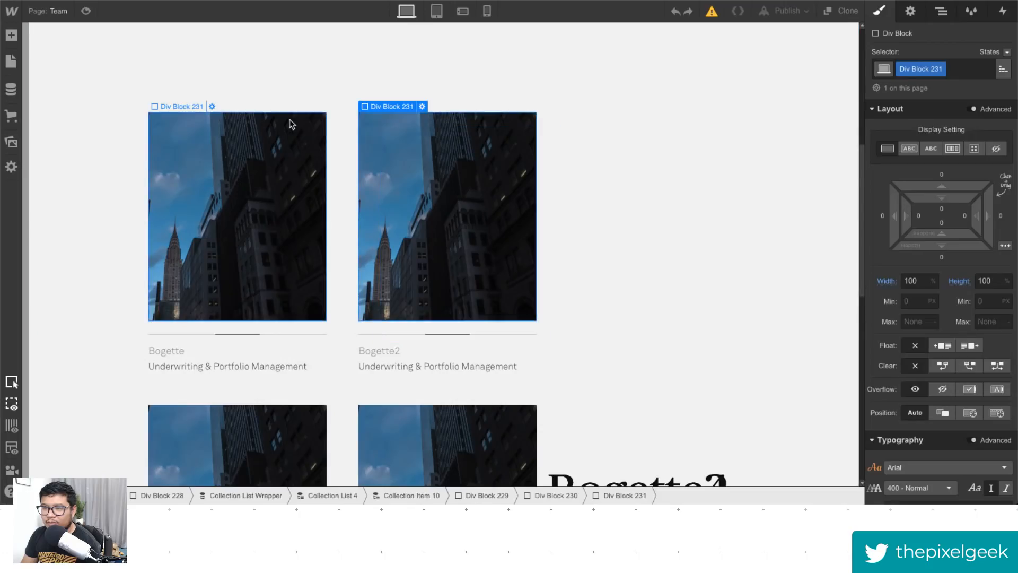
left_click(941, 10)
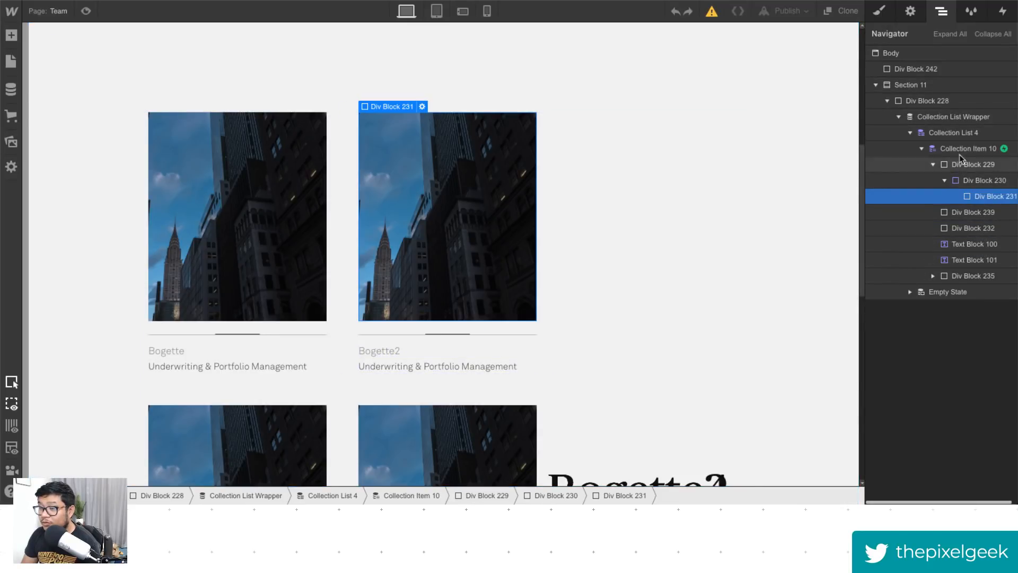
- Inspect the nested layers of the team collection item in the Navigator, expanding all layers
left_click(939, 69)
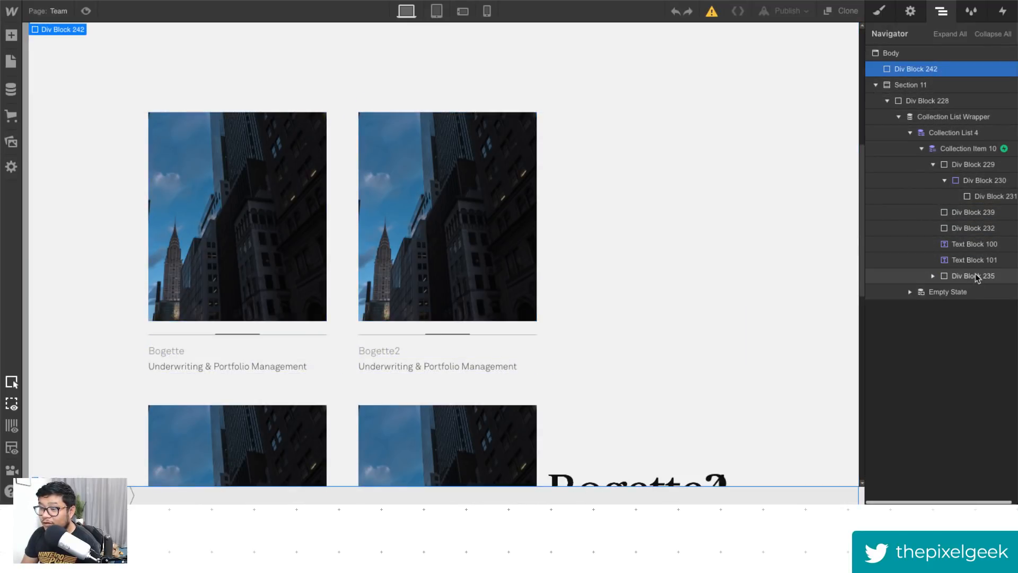
left_click(978, 276)
left_click(974, 244)
left_click(991, 196)
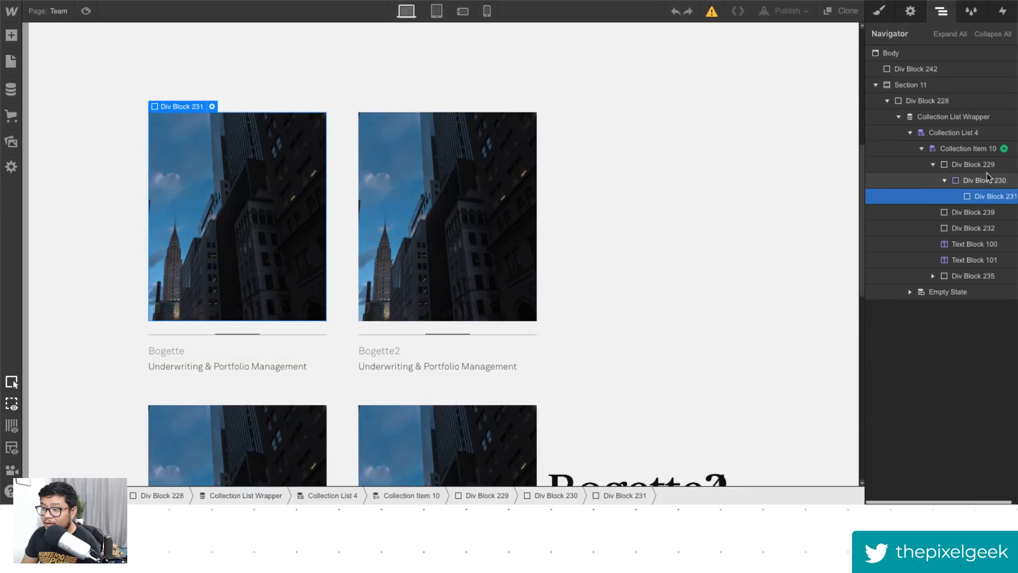
left_click(973, 165)
left_click(988, 150)
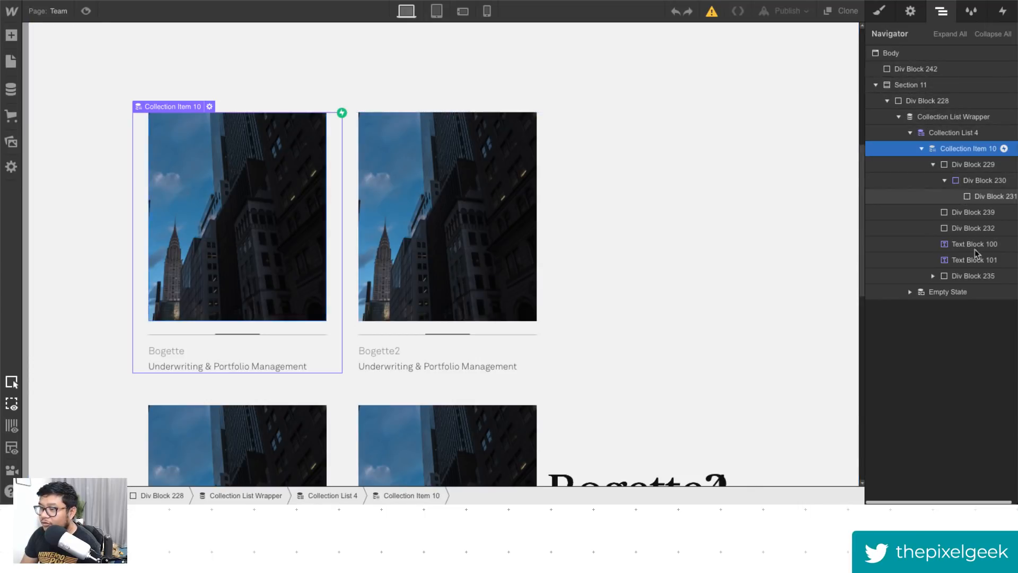
left_click(948, 34)
scroll(882, 364, "down", 5)
scroll(944, 365, "right", 2)
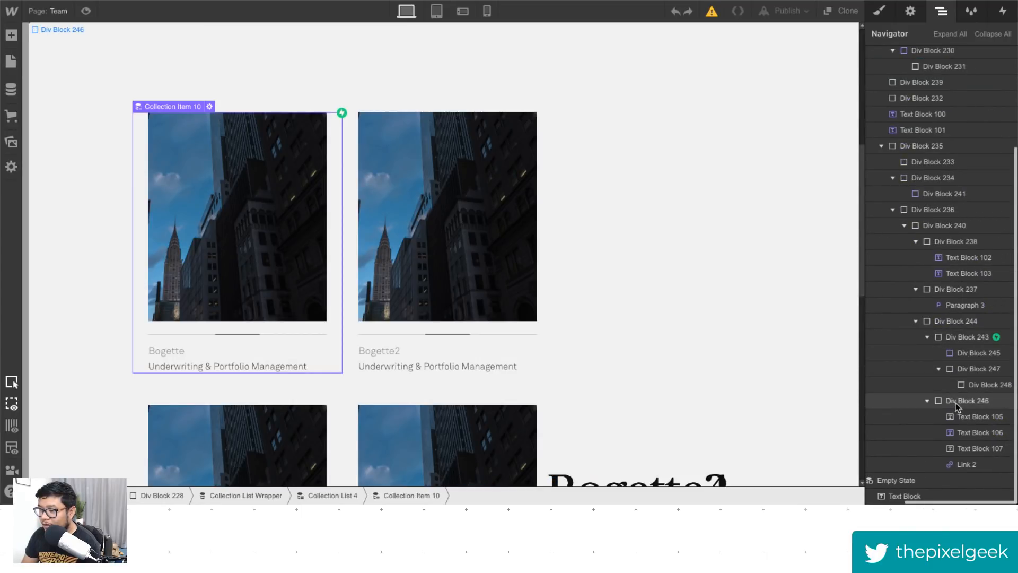
scroll(952, 400, "up", 5)
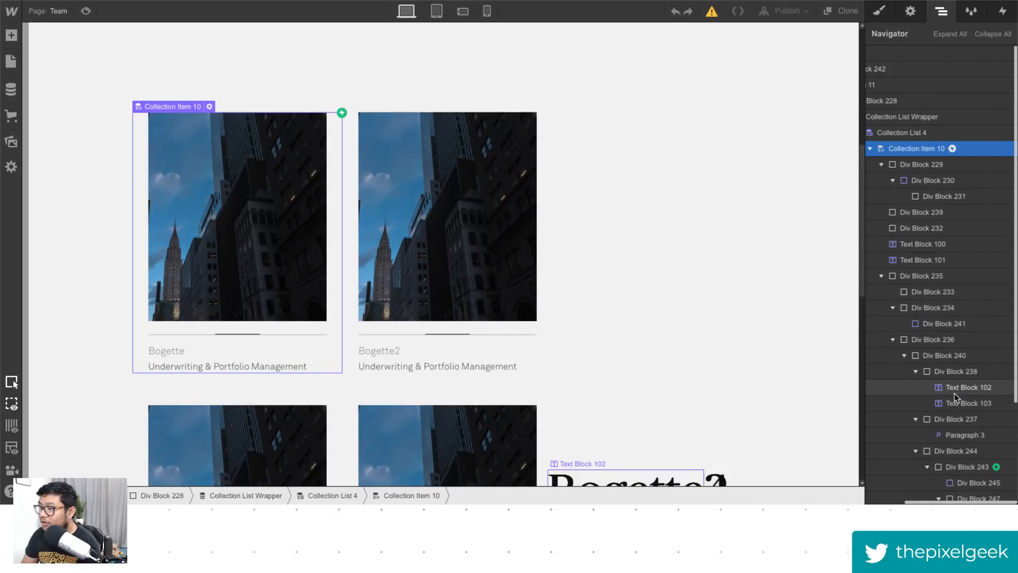
scroll(962, 392, "down", 5)
scroll(972, 389, "left", 2)
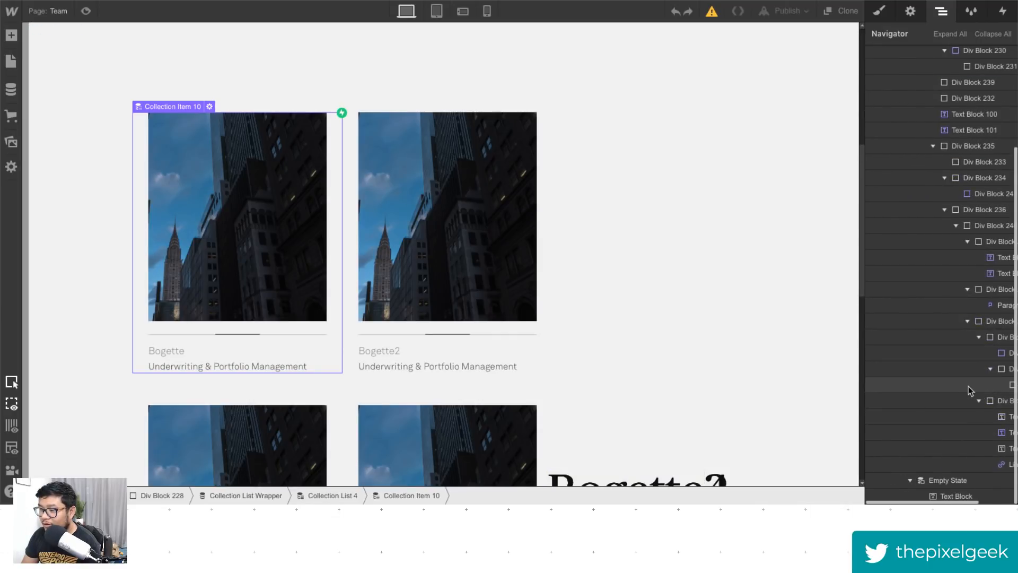
scroll(968, 391, "right", 2)
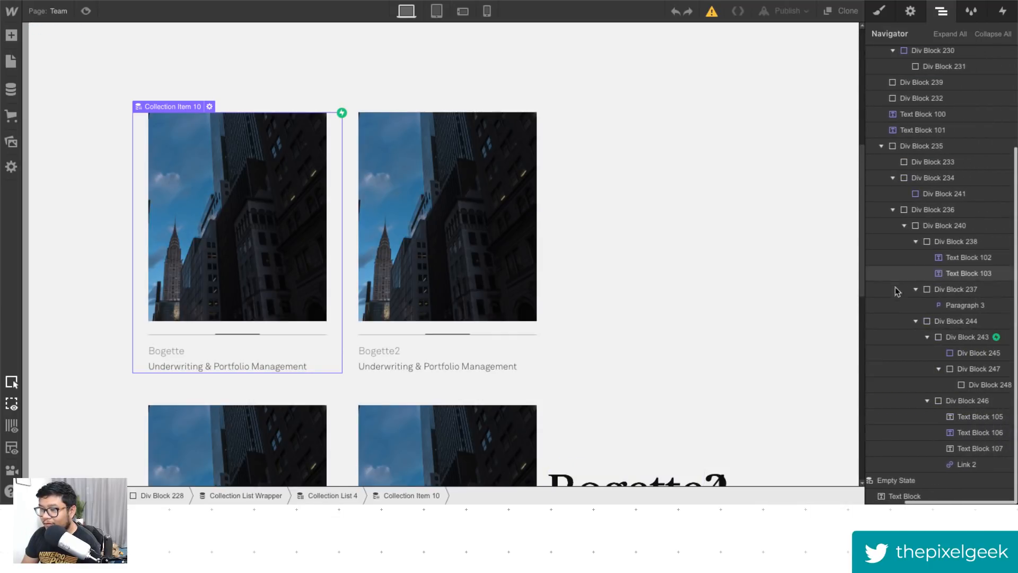
- Select the team detail panel's div block and set its top position offset to 0
left_click(944, 148)
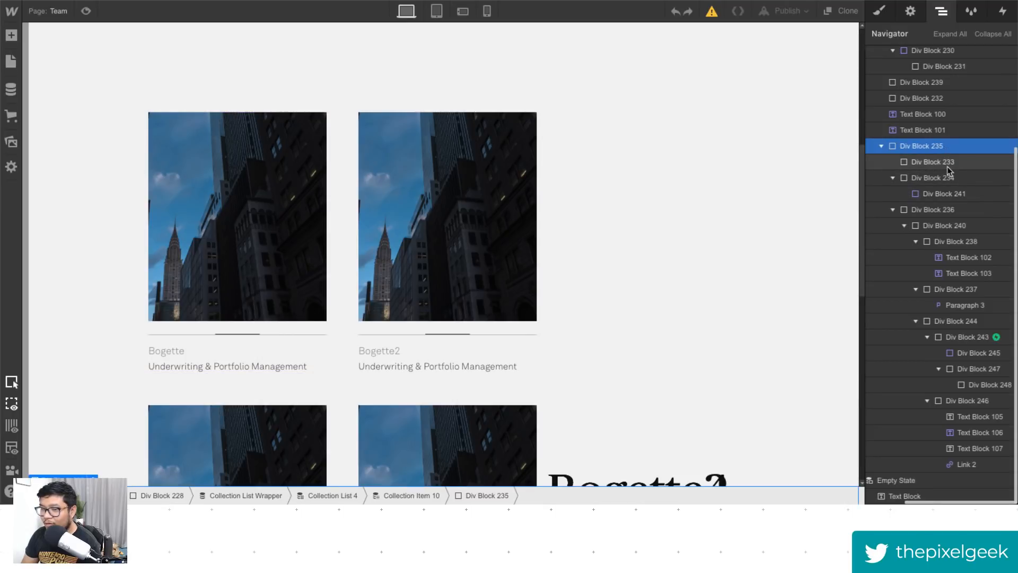
scroll(583, 397, "down", 2)
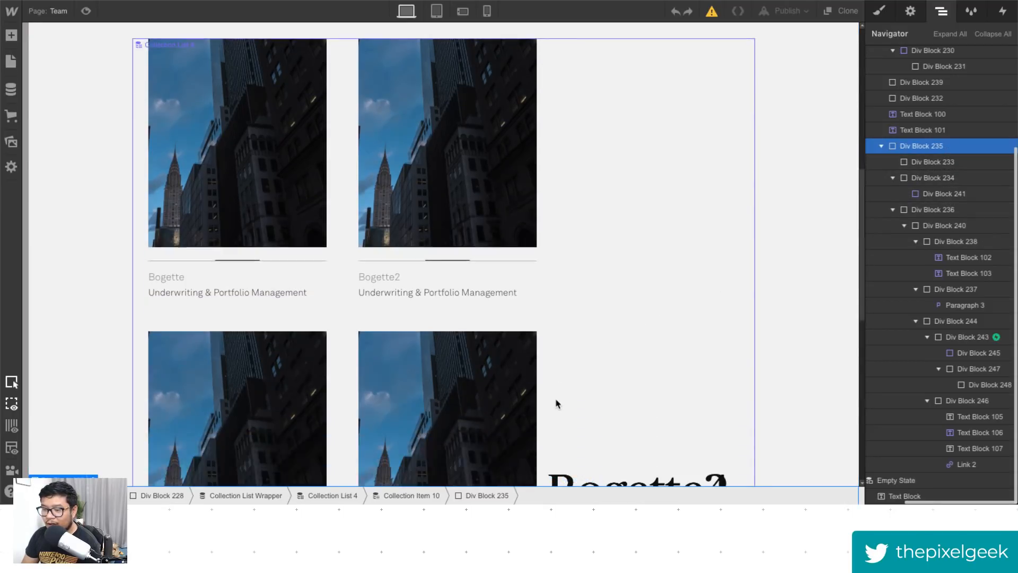
key("s")
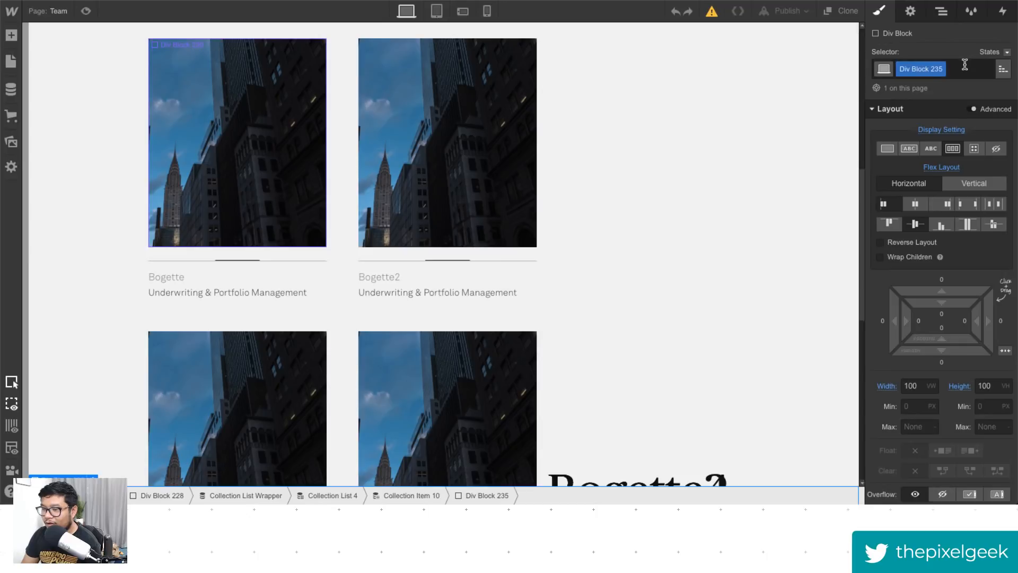
scroll(921, 368, "down", 5)
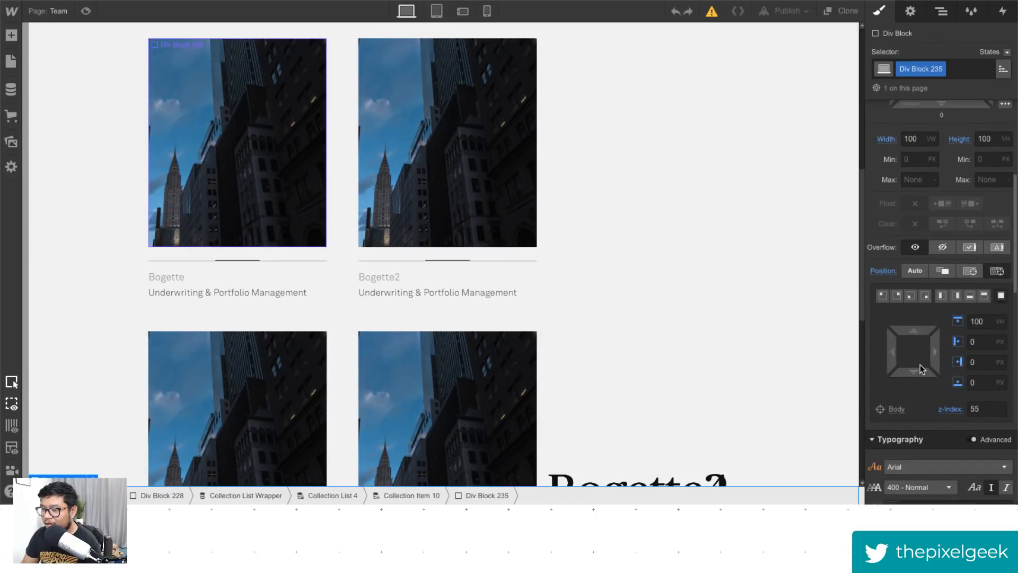
double_click(987, 322)
type("0")
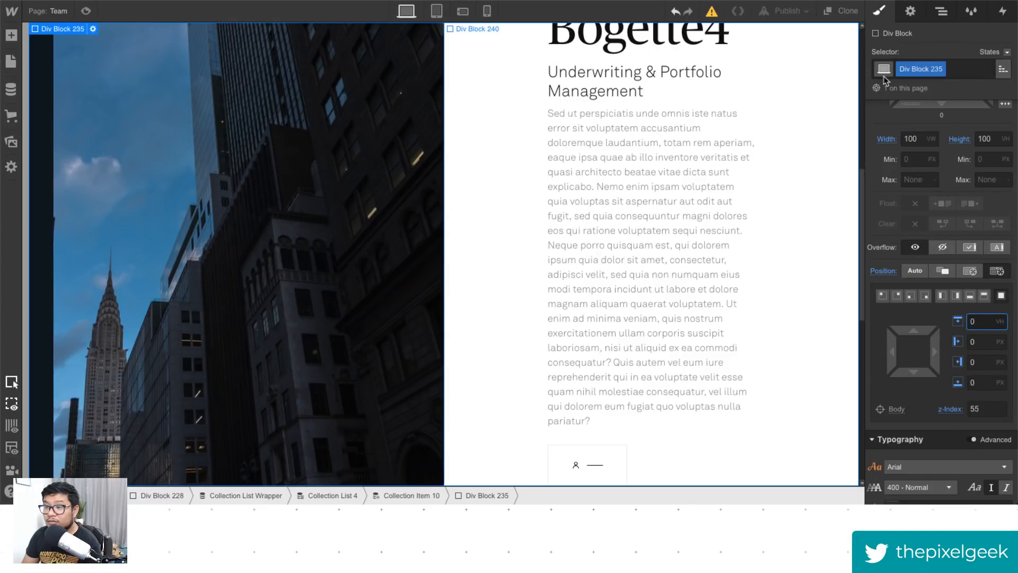
- Select the detail panel's button div block and review its TEST TEAM CLICK OUT mouse-click animation, playing it
left_click(943, 13)
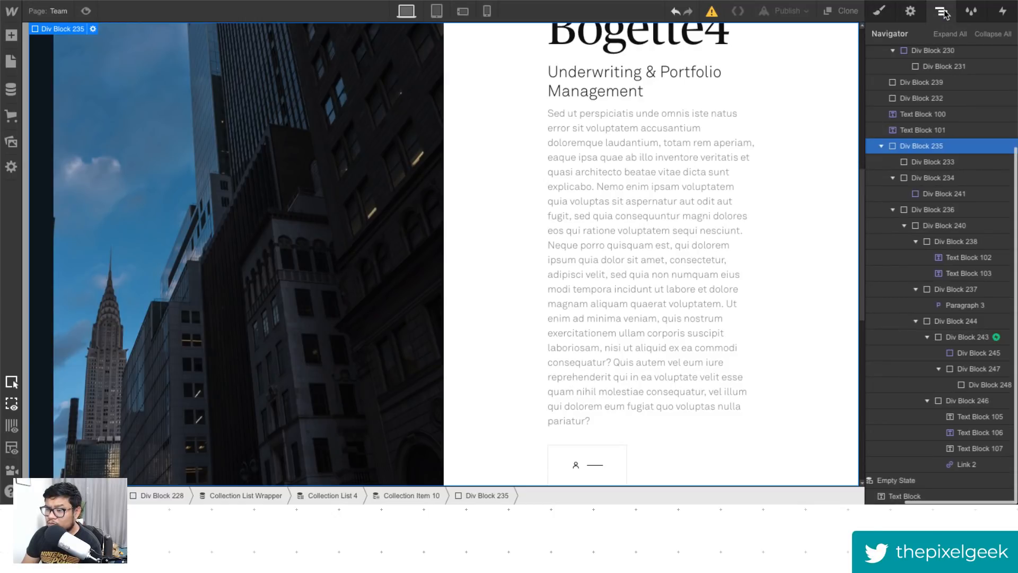
left_click(960, 338)
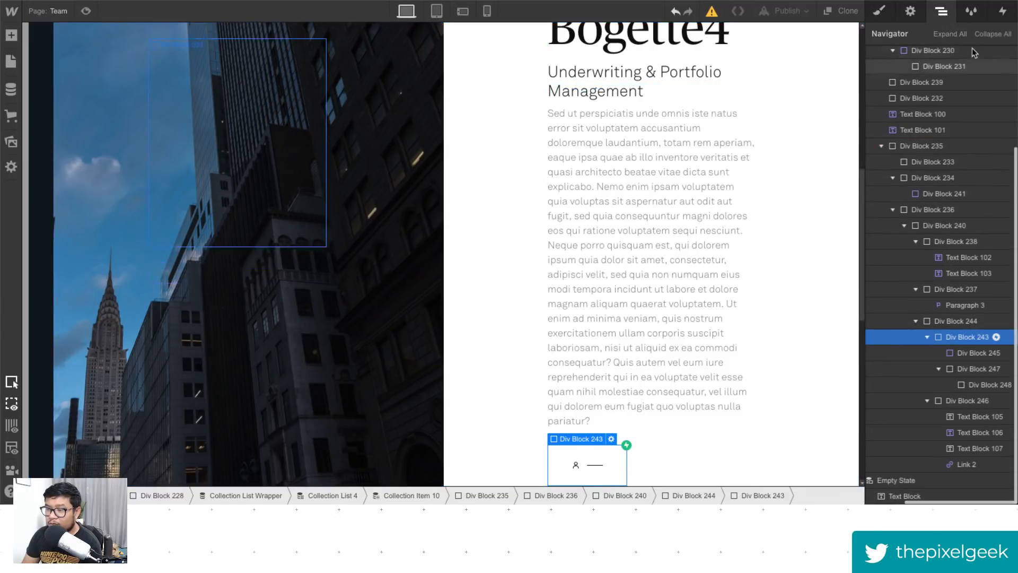
left_click(1004, 14)
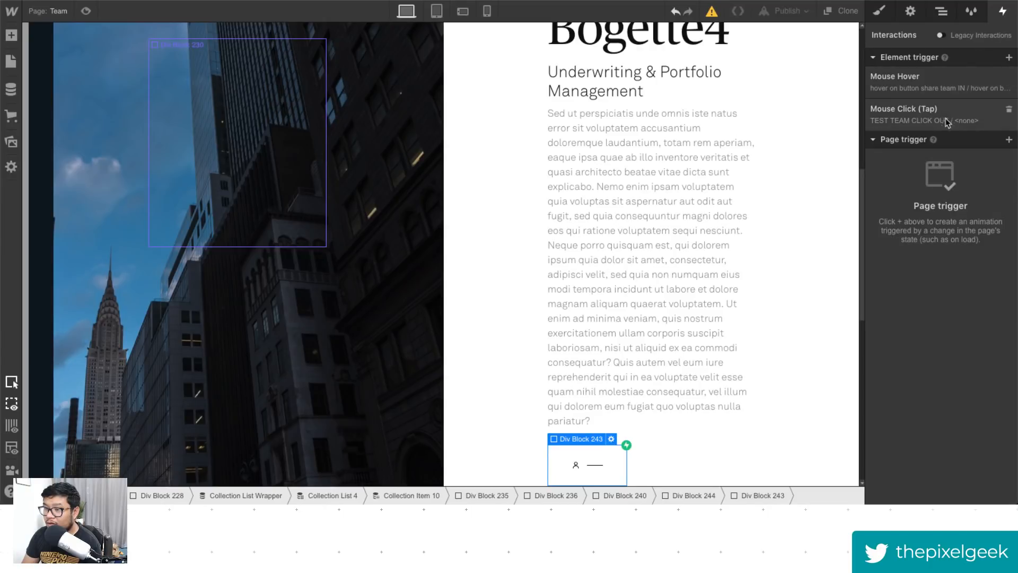
left_click(925, 127)
scroll(955, 318, "down", 5)
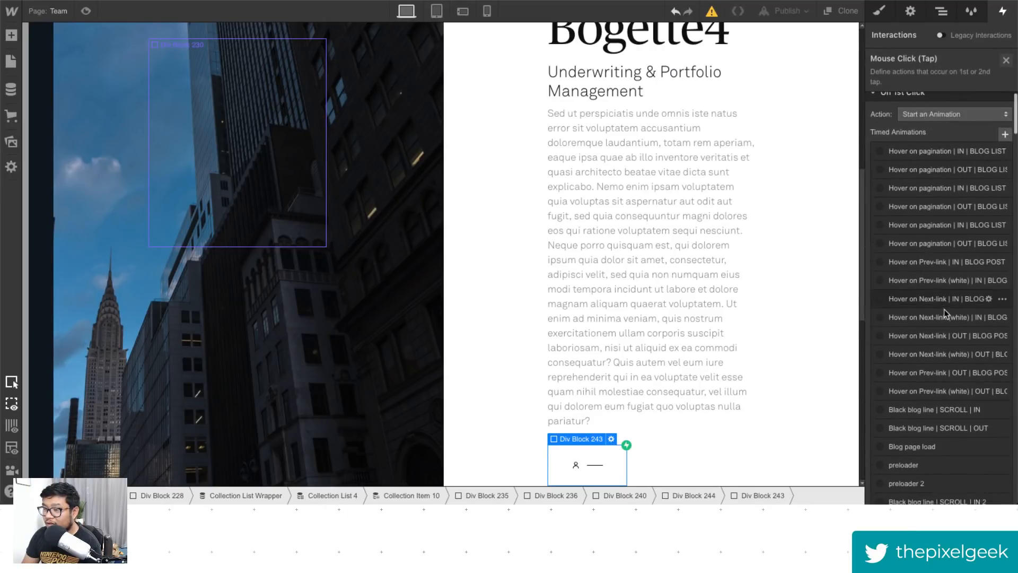
scroll(952, 384, "up", 10)
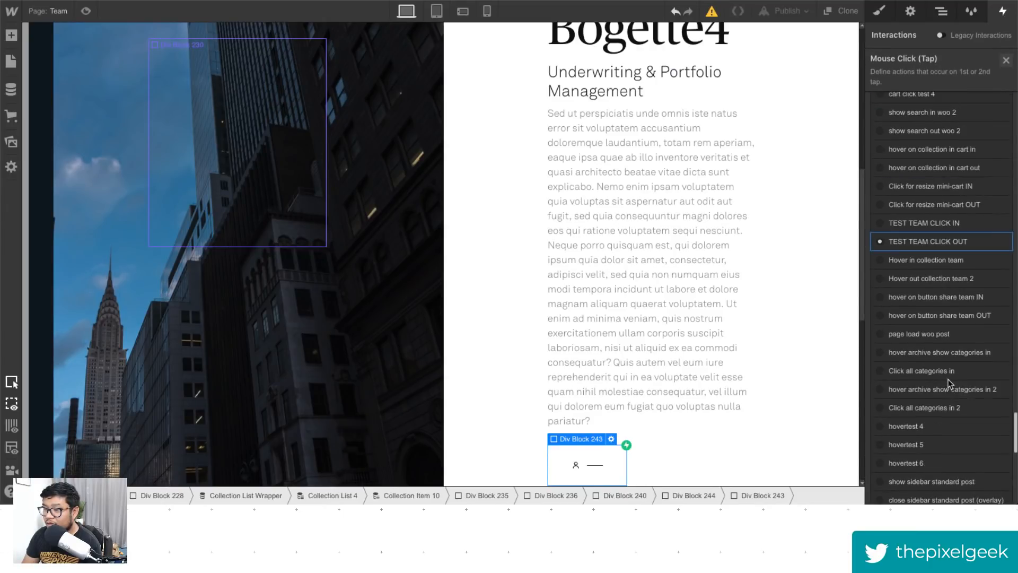
left_click(989, 242)
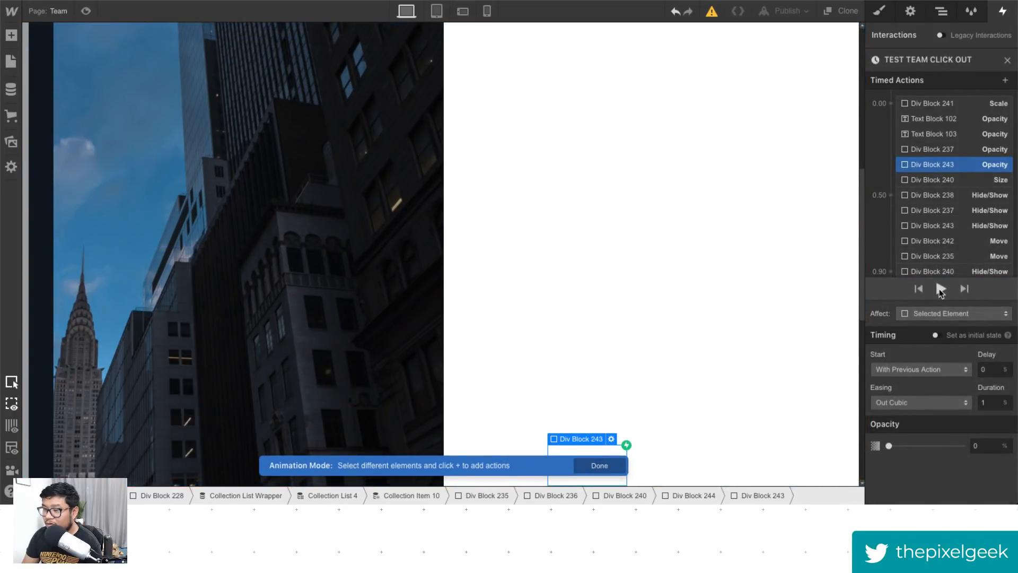
left_click(940, 287)
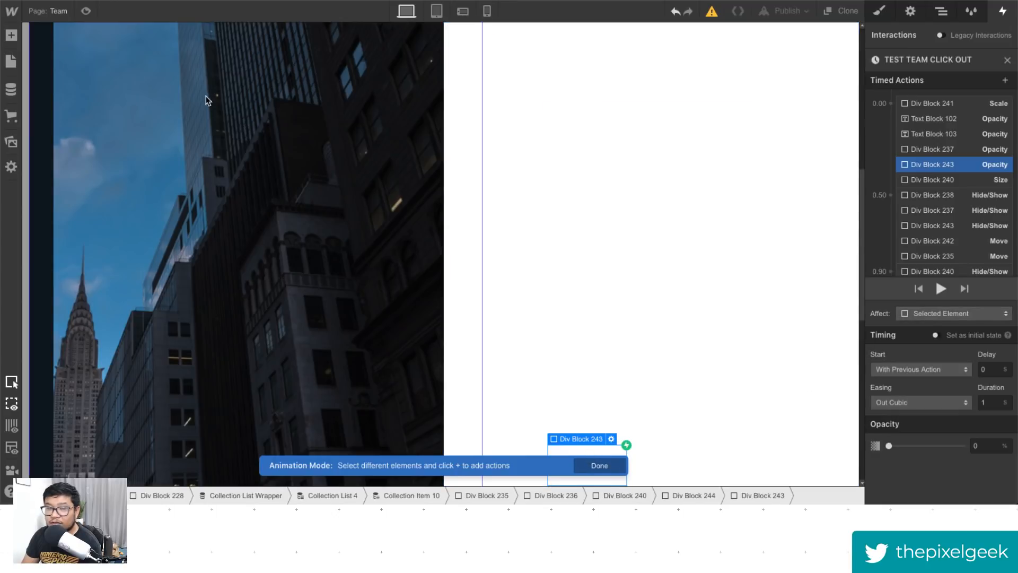
- Preview the team detail panel and exit preview
left_click(86, 11)
left_click(184, 273)
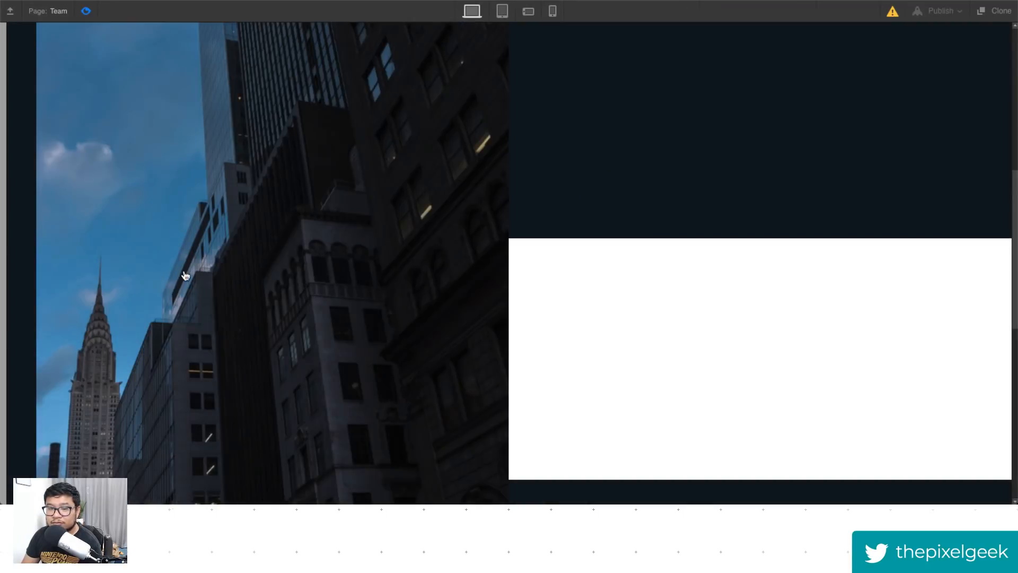
left_click(86, 11)
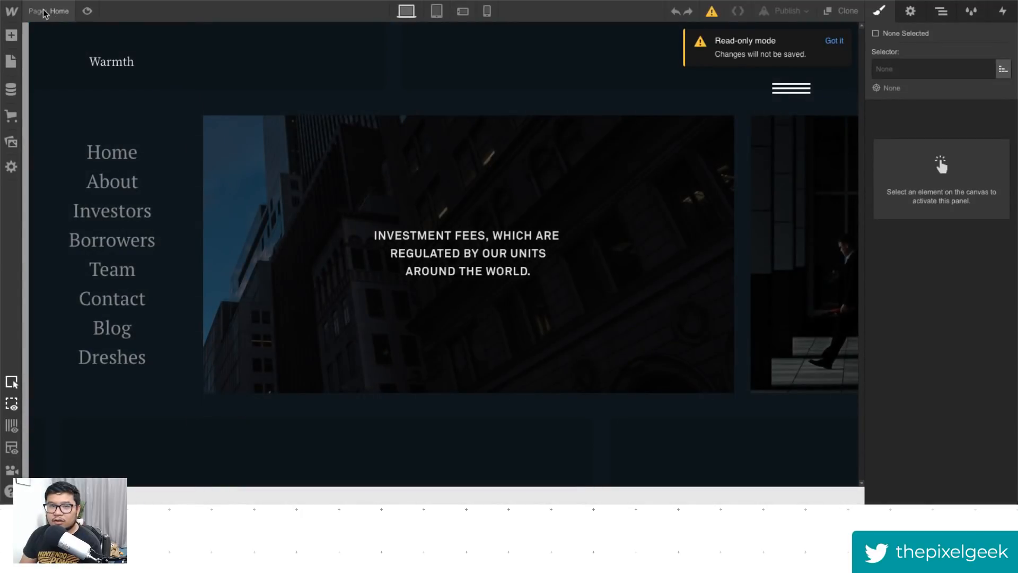
- Reopen the Team page from the pages list and dismiss the read-only mode notice
left_click(45, 11)
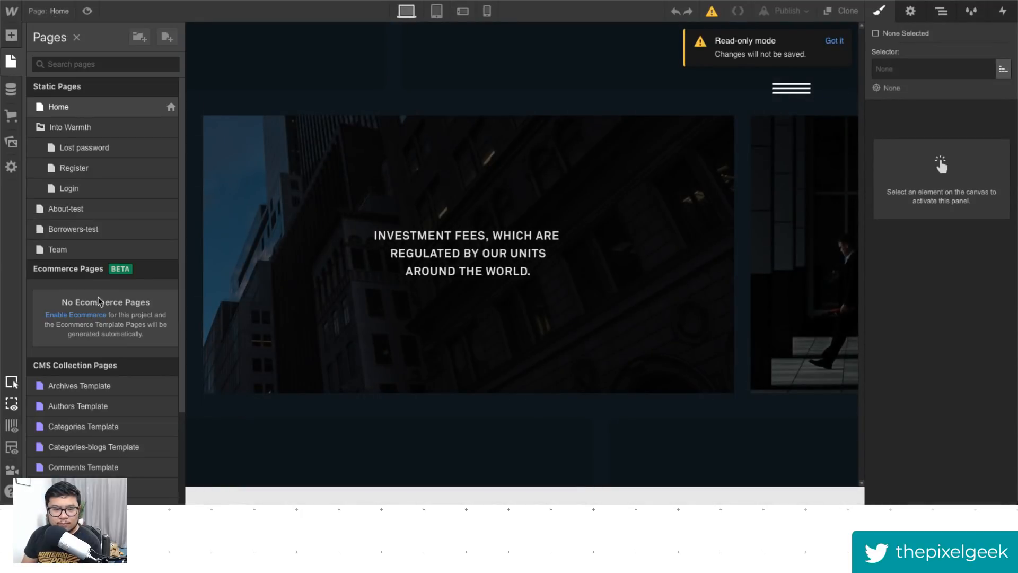
left_click(79, 254)
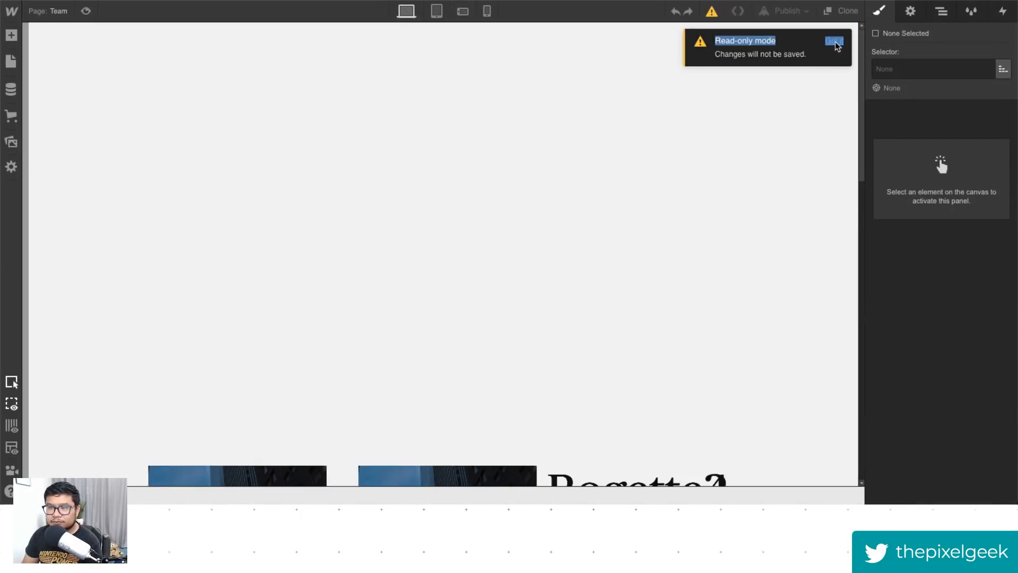
left_click(834, 40)
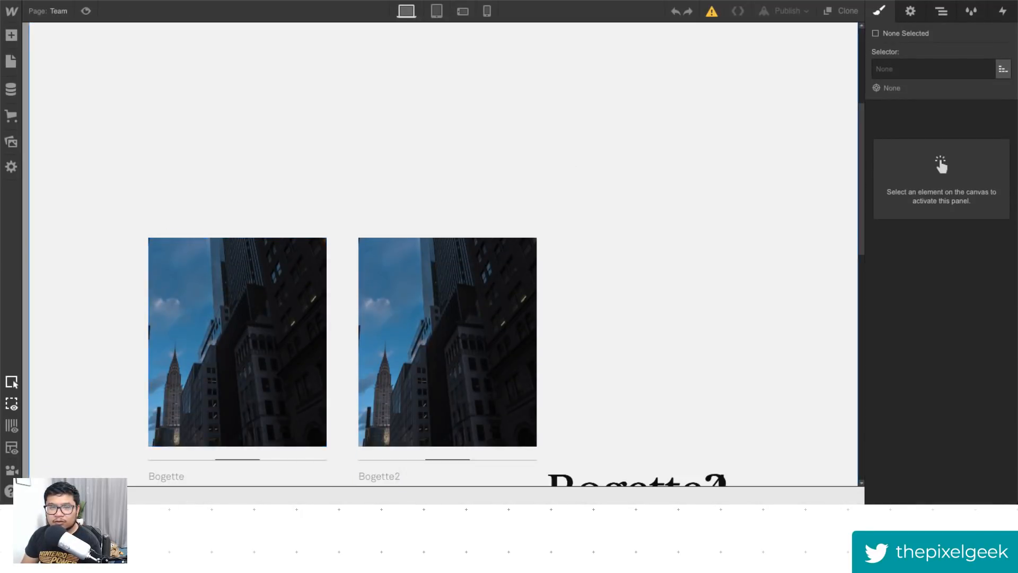
- Preview the Team page and open the Bogette2, Bogette3 and Bogette4 member cards in turn
left_click(85, 10)
scroll(265, 337, "down", 5)
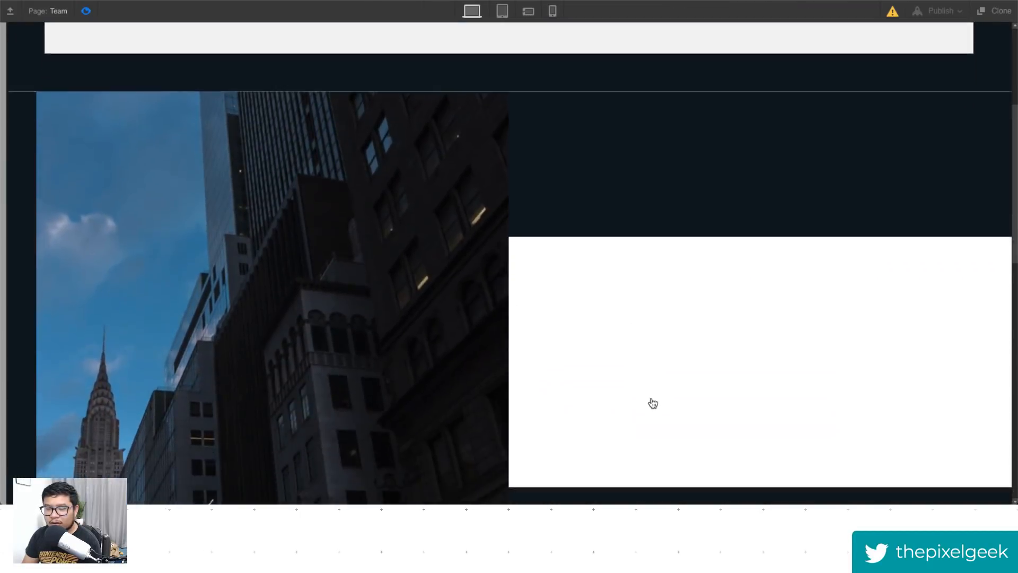
scroll(697, 479, "up", 5)
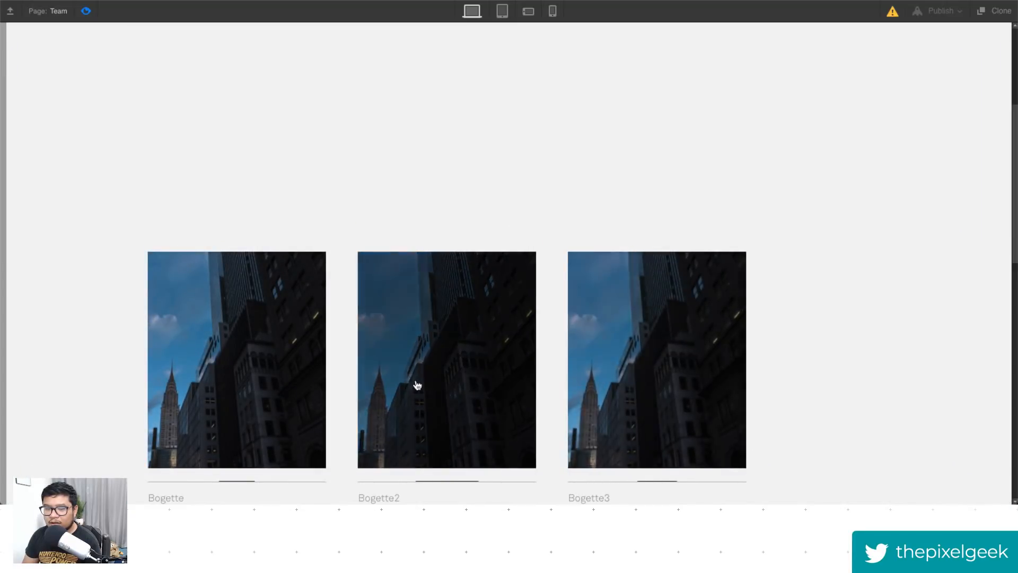
left_click(435, 381)
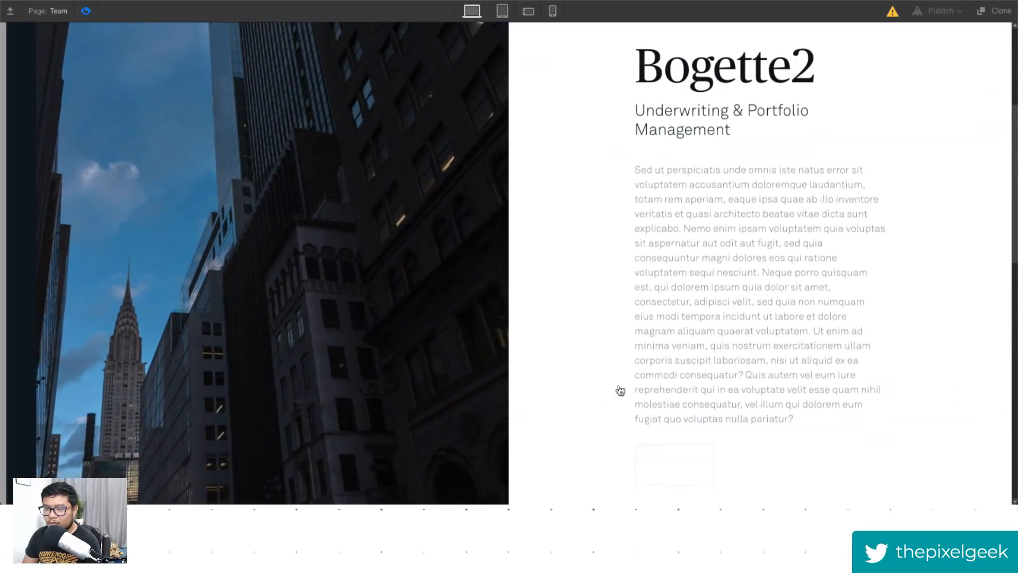
left_click(701, 467)
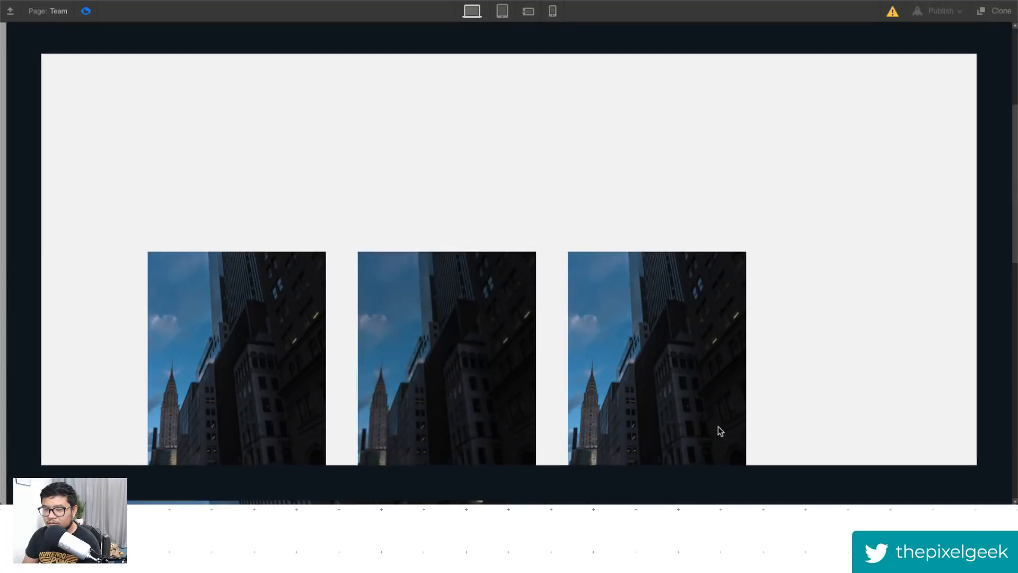
scroll(718, 428, "down", 5)
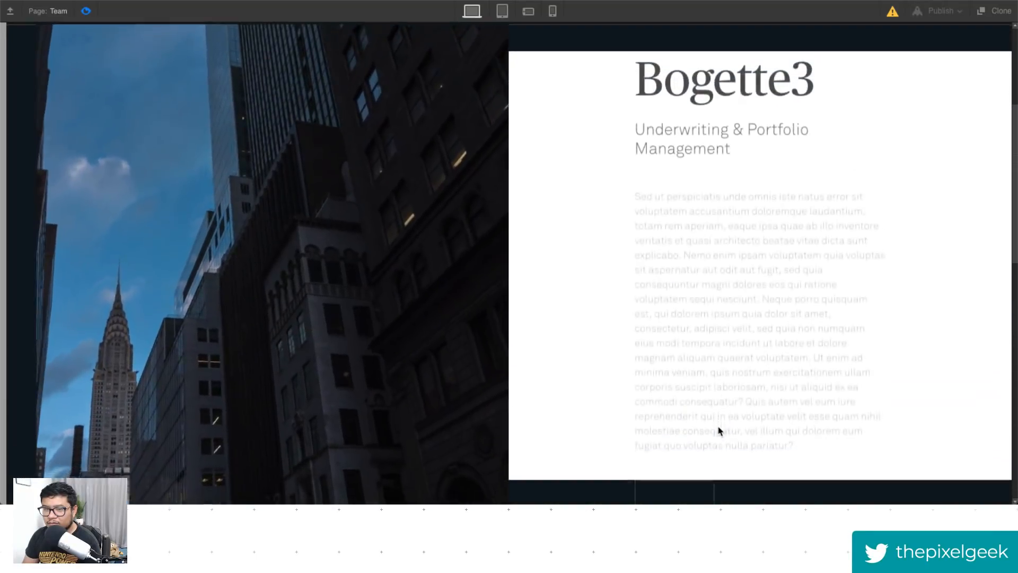
left_click(677, 464)
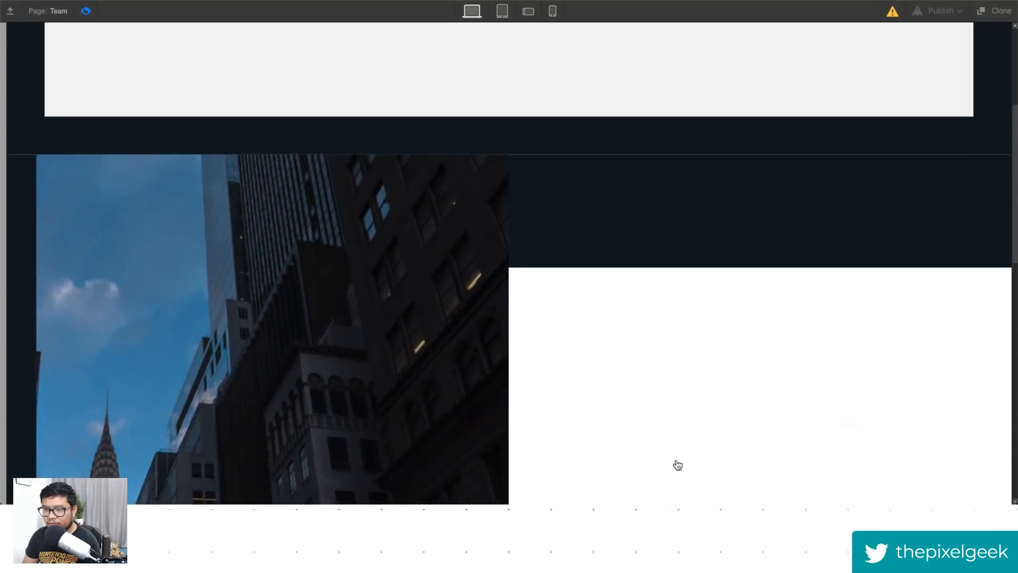
scroll(757, 437, "down", 5)
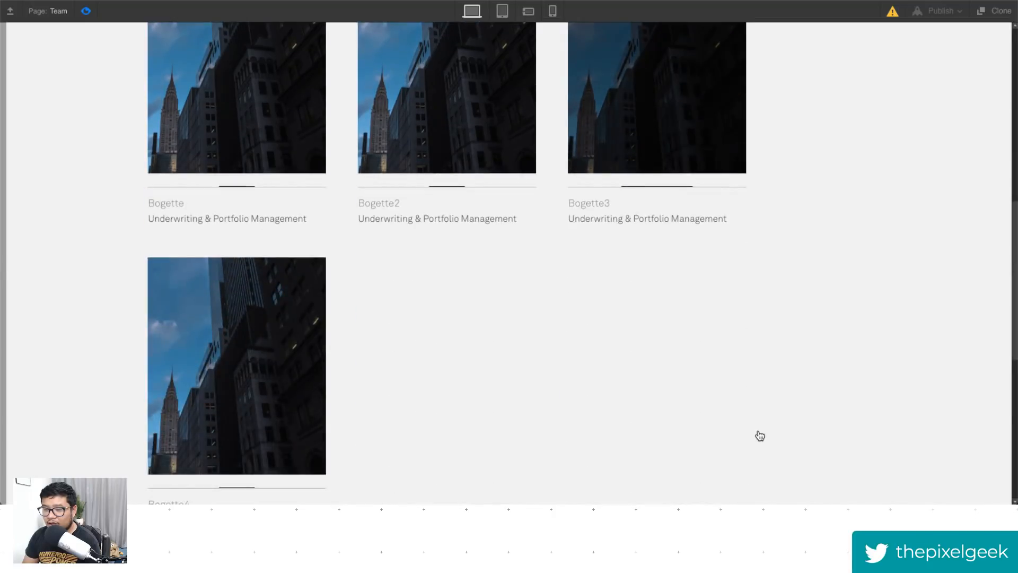
left_click(281, 364)
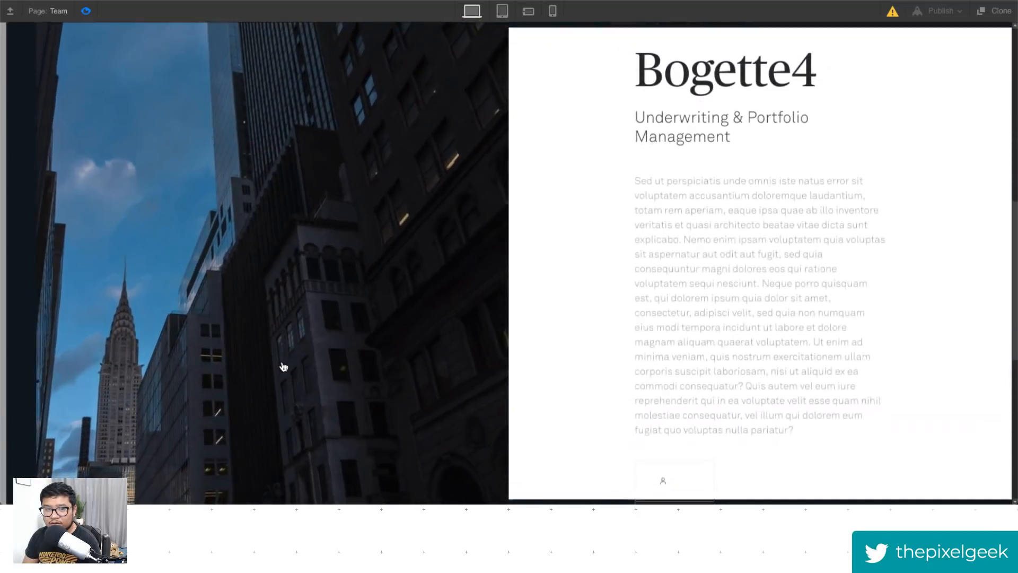
- In preview, close the Bogette4 detail panel, open the Bogette card, and exit preview mode
left_click(685, 460)
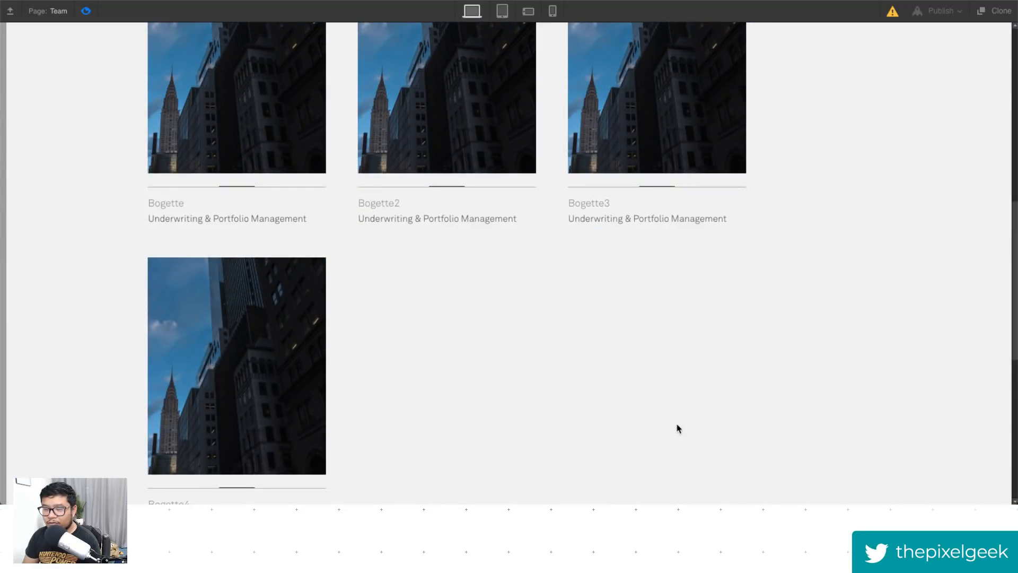
scroll(676, 426, "up", 5)
left_click(250, 320)
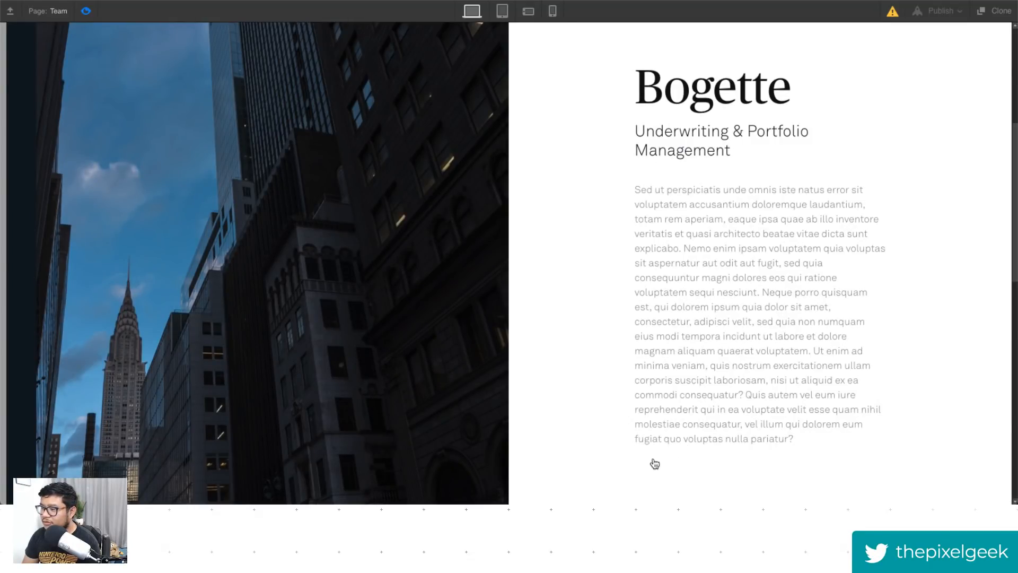
left_click(86, 12)
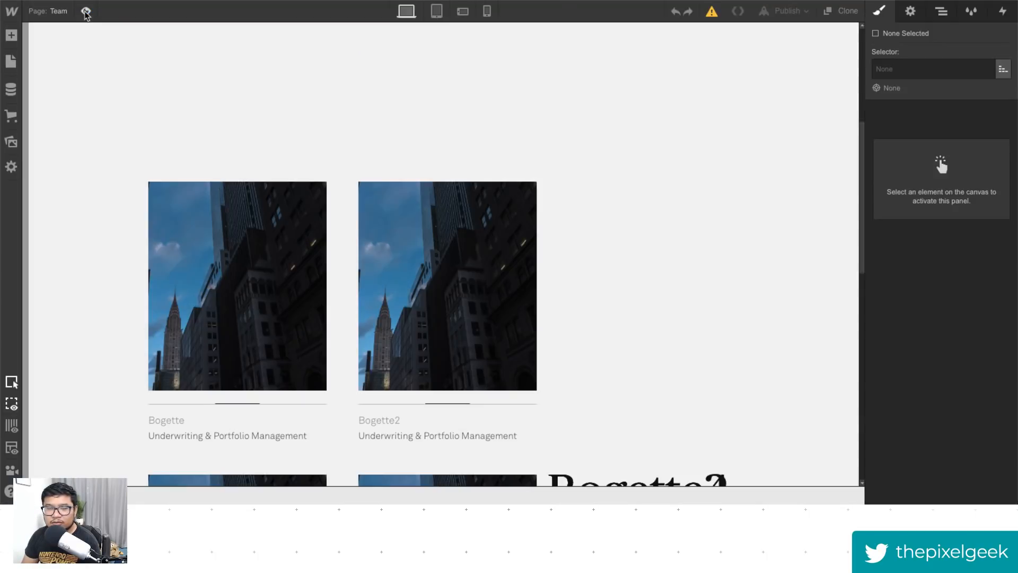
- Preview the Team page again, open a member's detail panel, close it, and exit preview
left_click(87, 12)
left_click(469, 292)
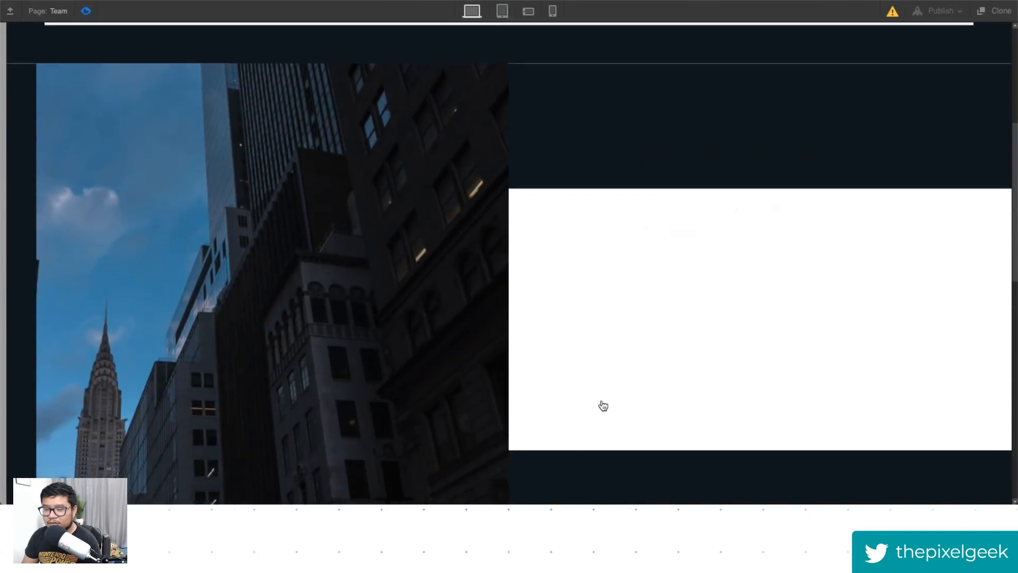
left_click(694, 471)
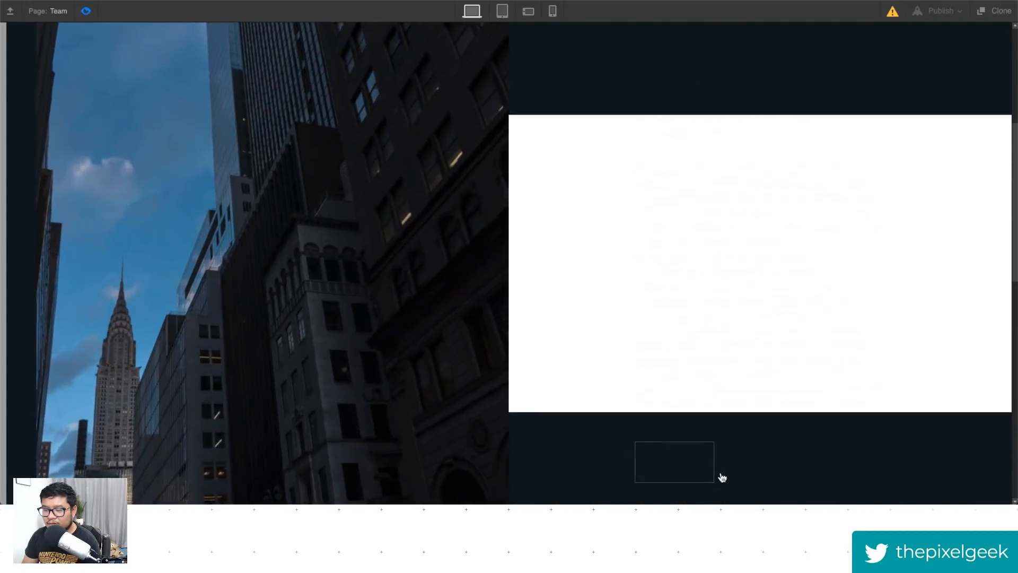
left_click(86, 12)
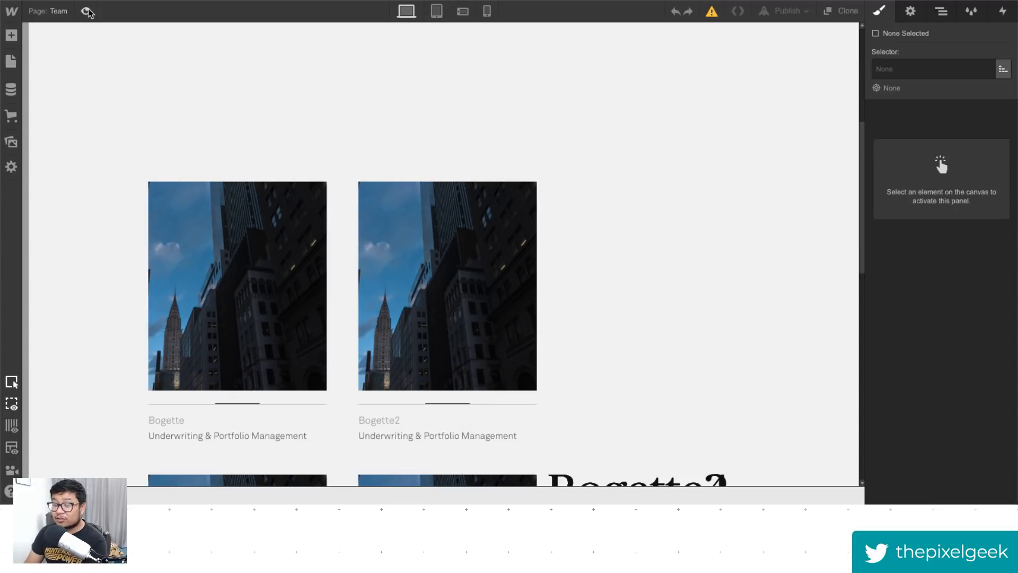
- Select the first member's collection item and open its Mouse Click (Tap) trigger in the interactions panel
left_click(219, 268)
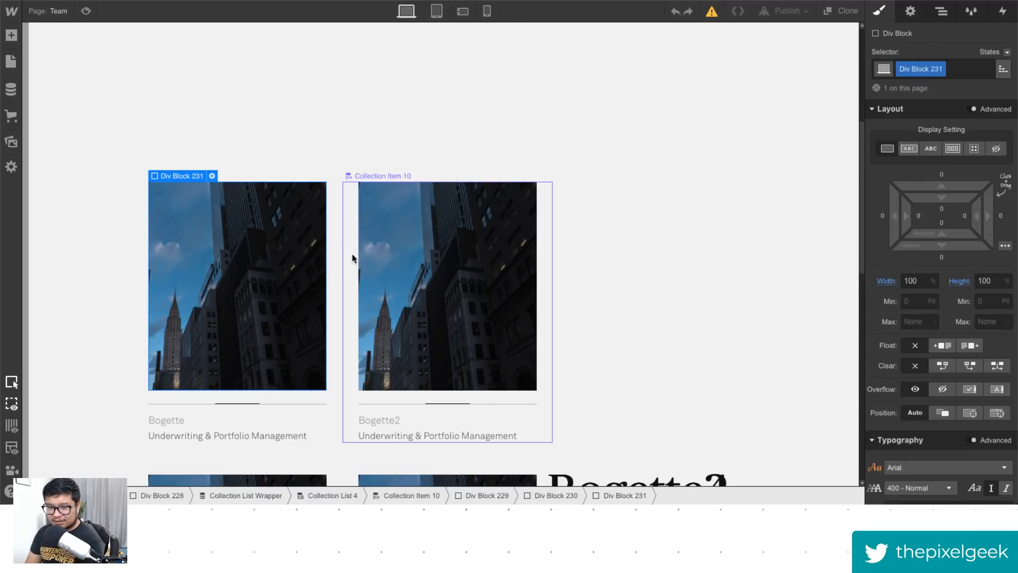
left_click(333, 434)
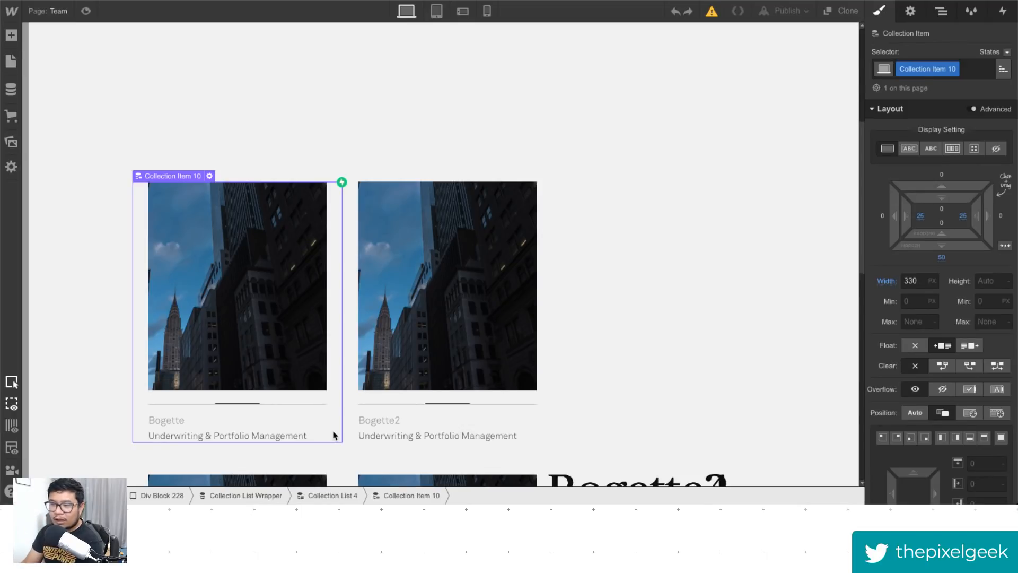
left_click(1009, 13)
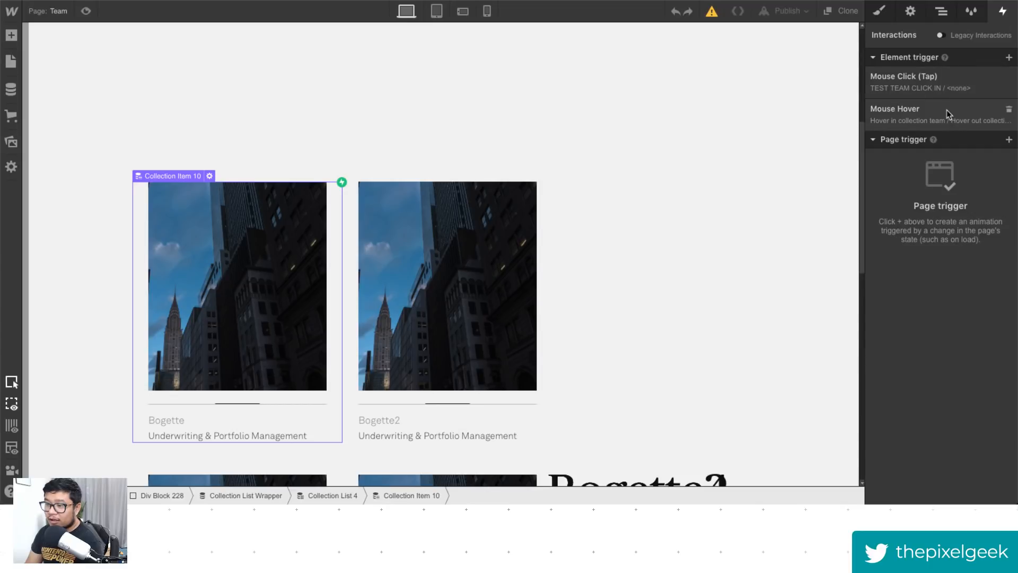
left_click(932, 91)
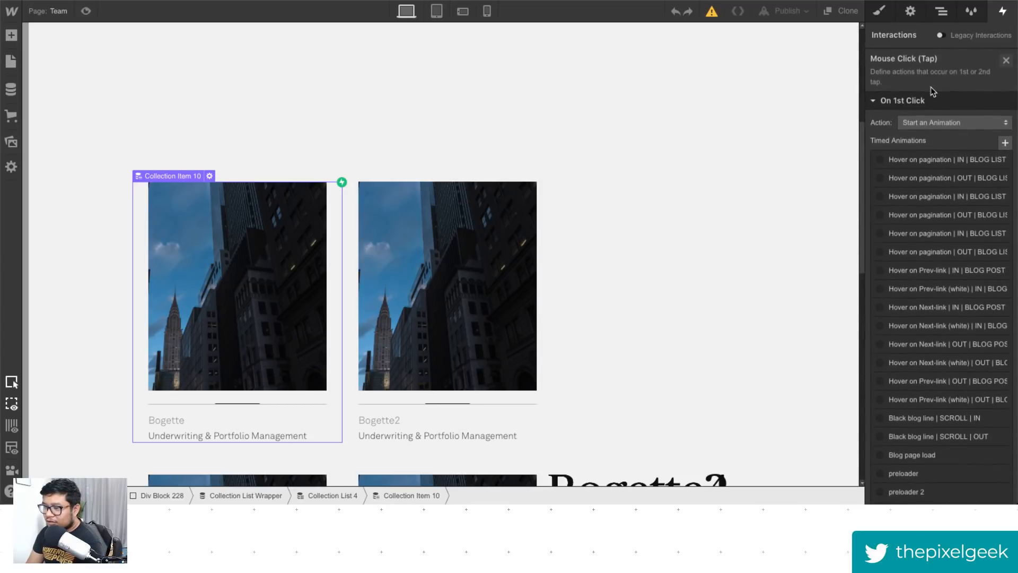
- Open the TEST TEAM CLICK IN animation from the trigger's animation list and scroll through its timed actions
scroll(966, 294, "down", 10)
scroll(963, 328, "down", 15)
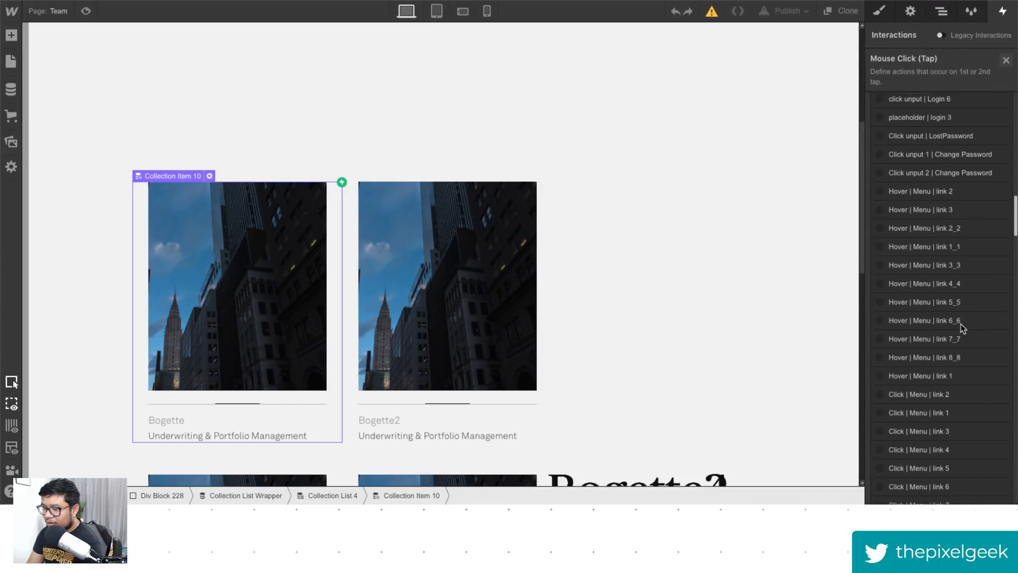
scroll(960, 325, "down", 5)
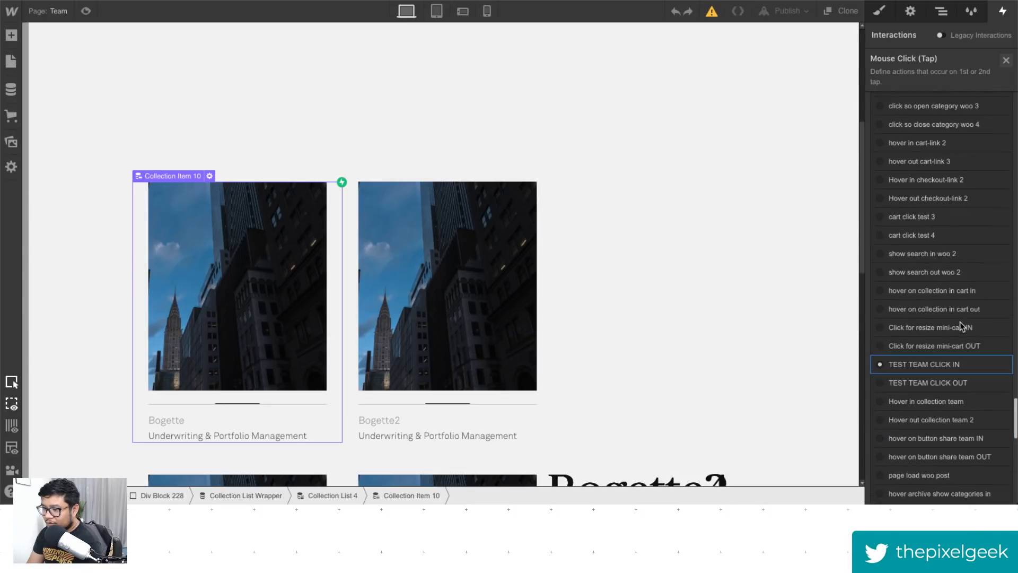
left_click(945, 335)
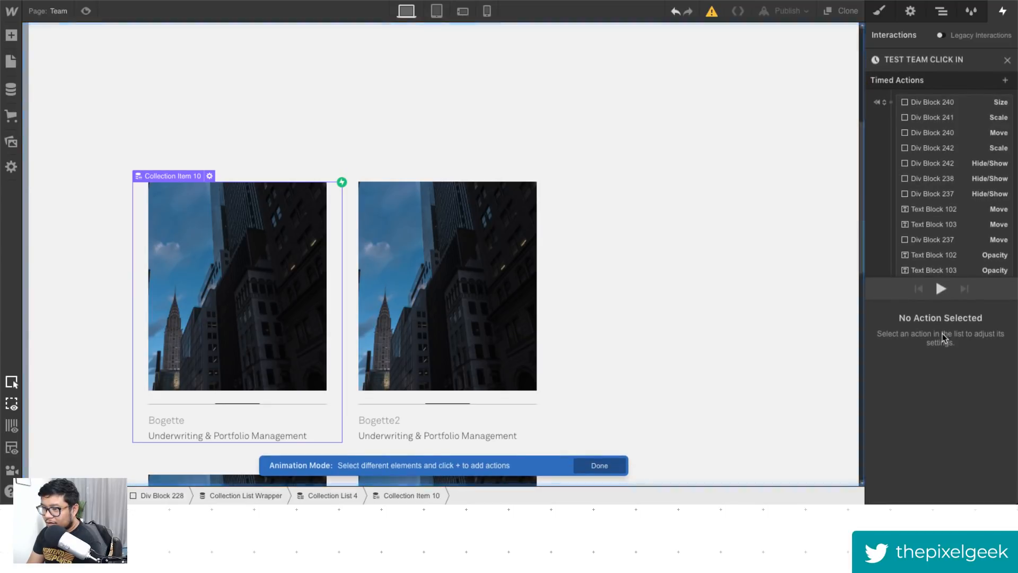
scroll(935, 175, "down", 2)
scroll(933, 167, "down", 5)
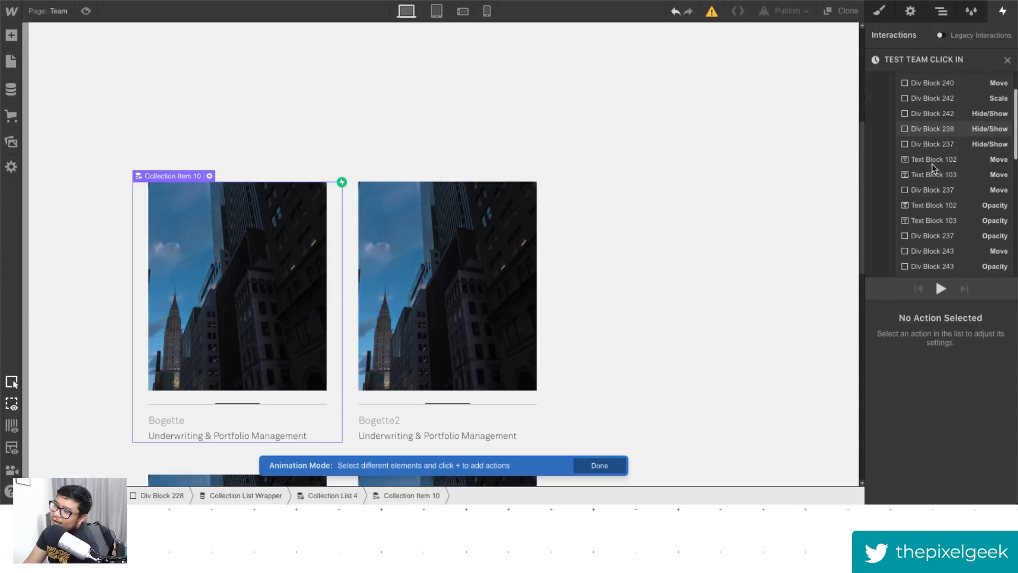
scroll(933, 168, "down", 10)
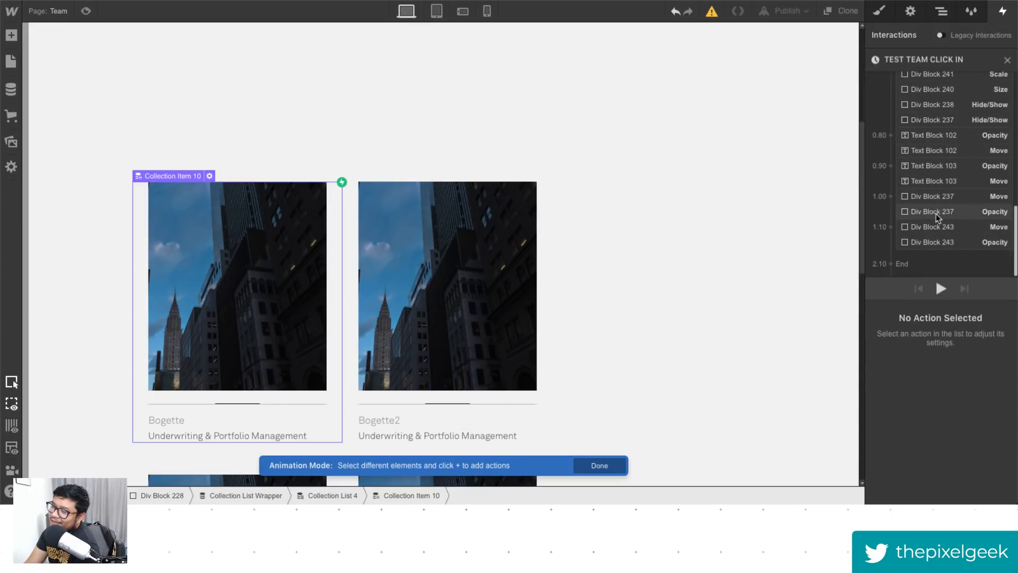
scroll(936, 245, "up", 7)
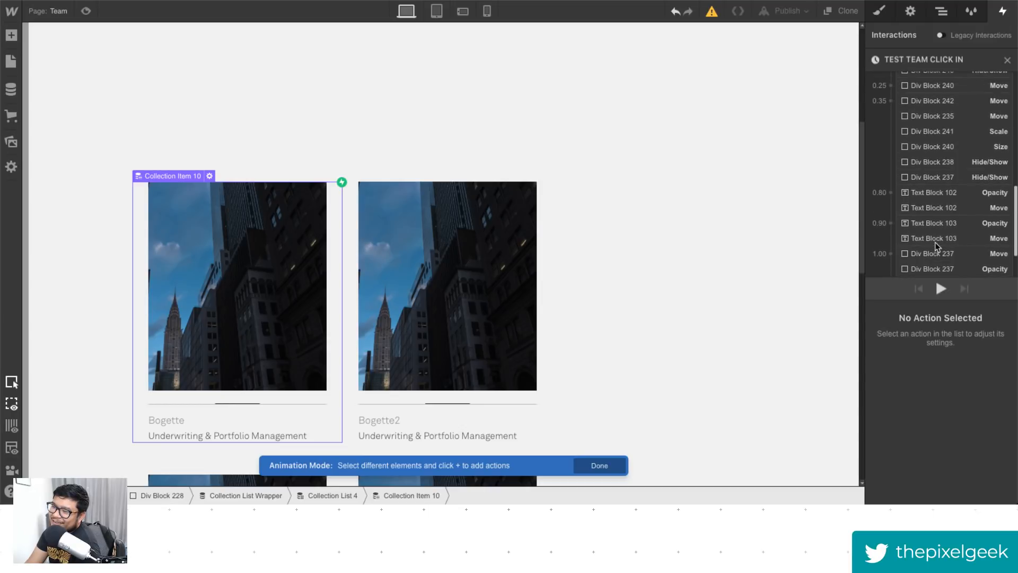
scroll(936, 245, "up", 5)
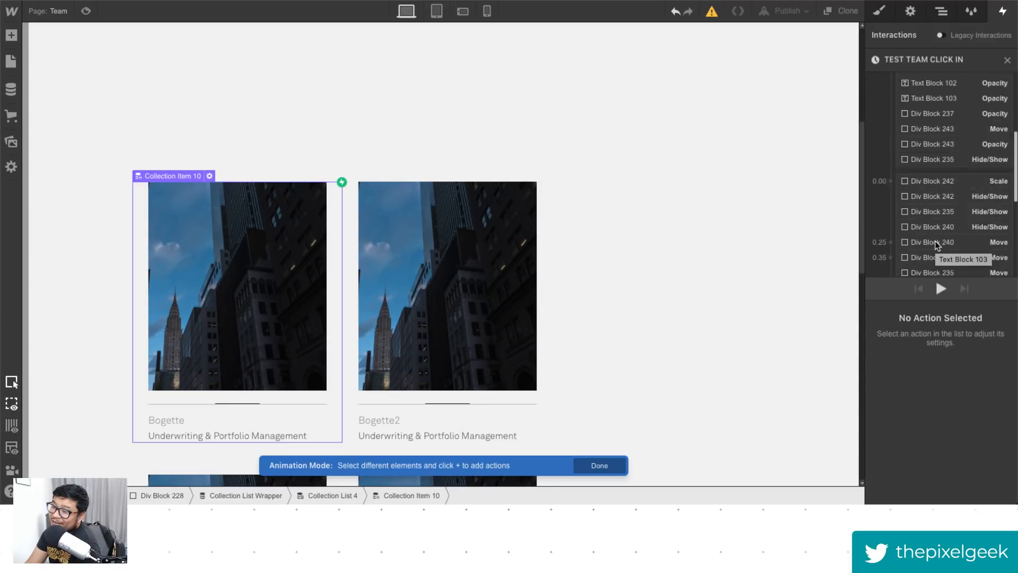
scroll(936, 245, "up", 3)
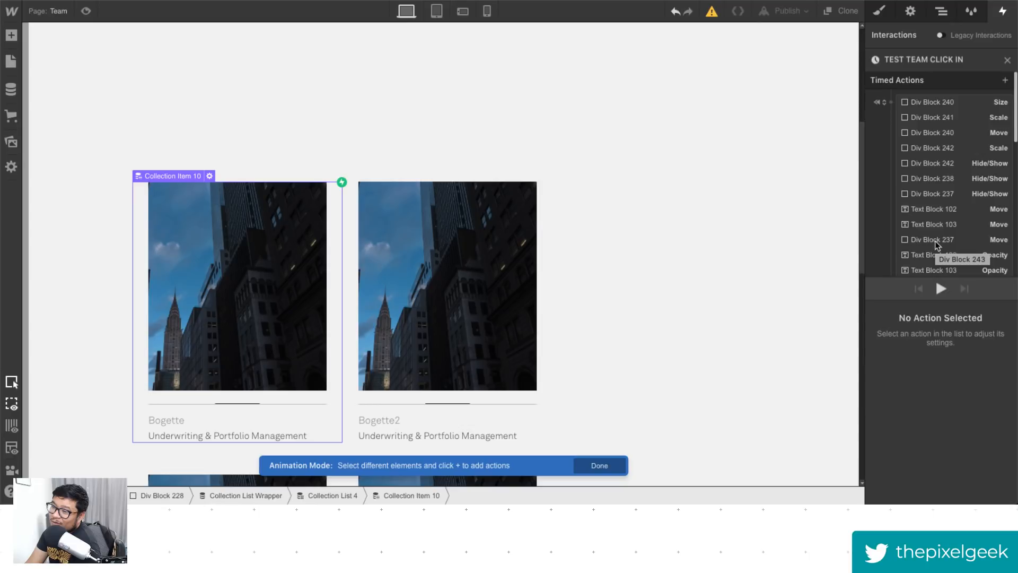
- Inspect the TEST TEAM CLICK IN timed actions one by one, reviewing their size, scale, move and hide/show settings
left_click(918, 100)
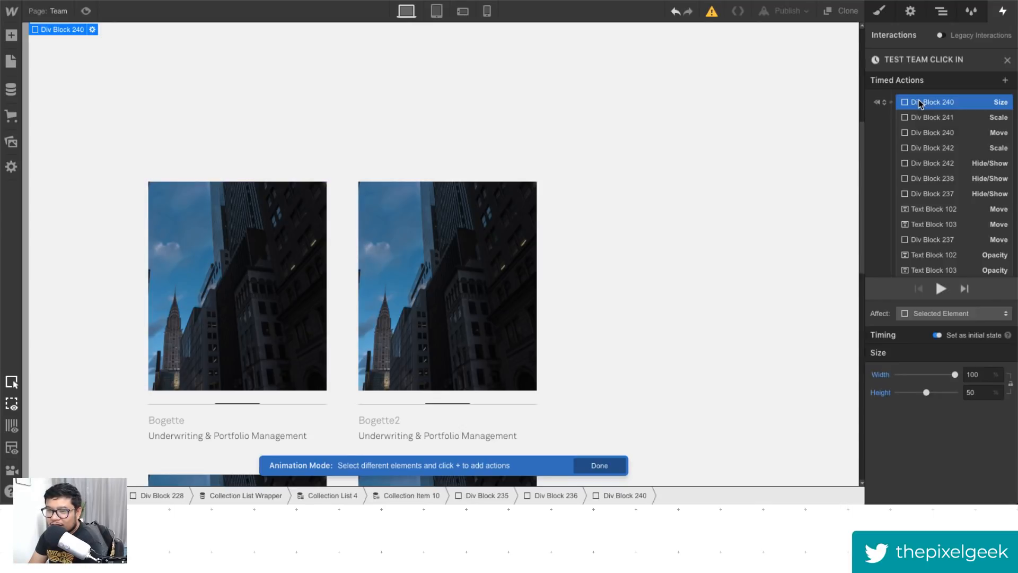
left_click(925, 119)
left_click(928, 131)
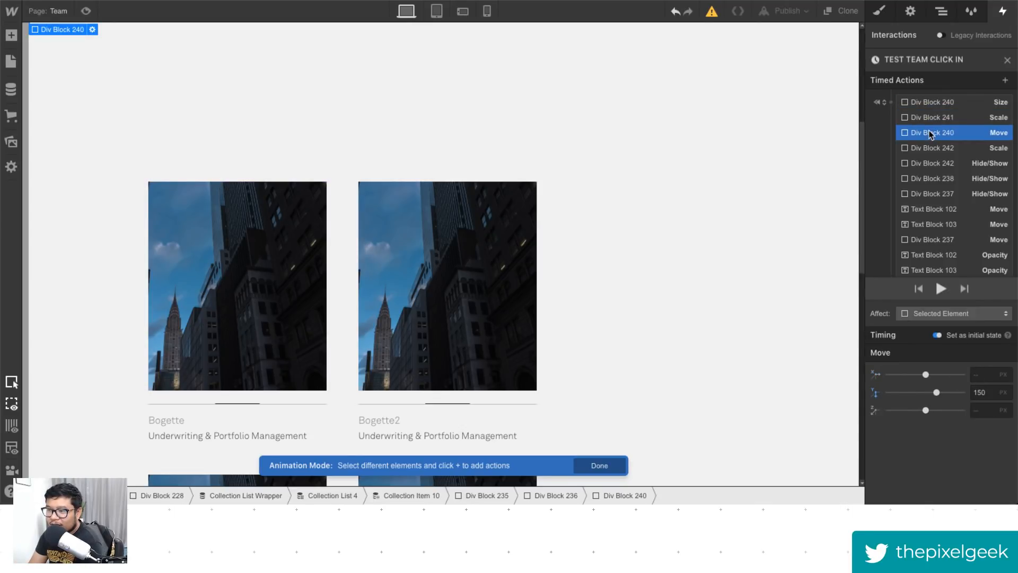
left_click(930, 146)
left_click(932, 163)
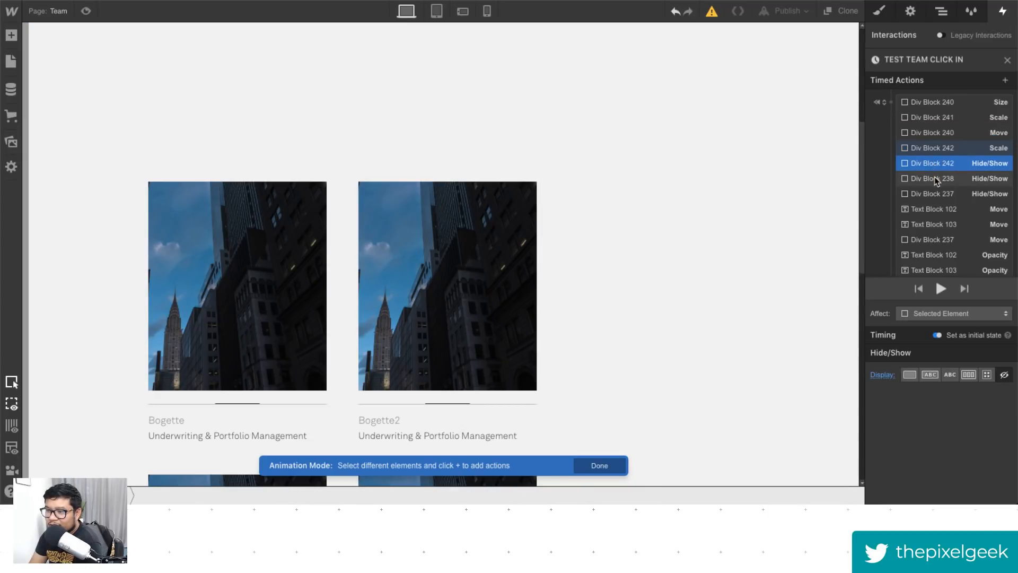
left_click(934, 180)
left_click(936, 194)
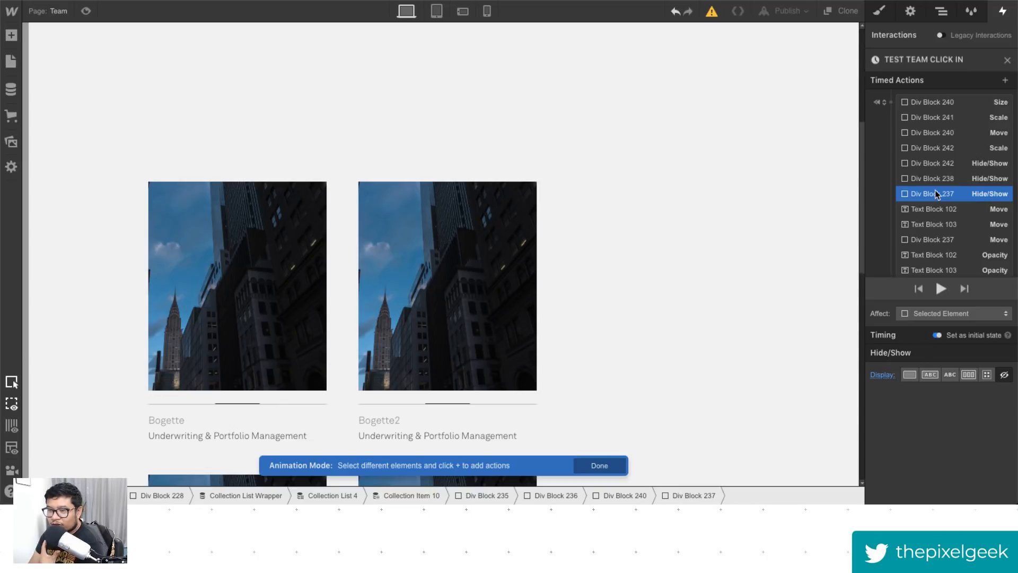
scroll(940, 199, "down", 1)
left_click(943, 192)
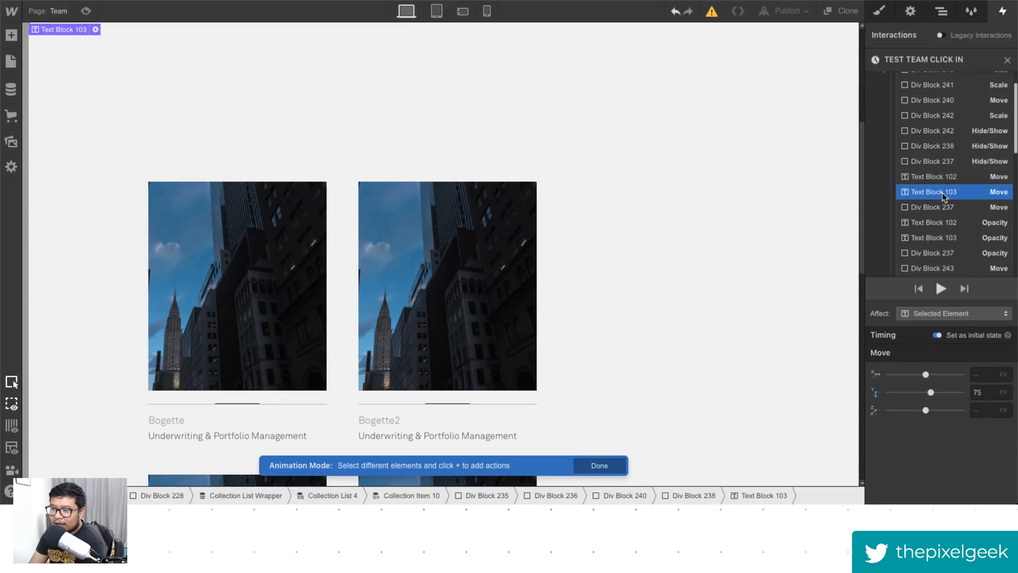
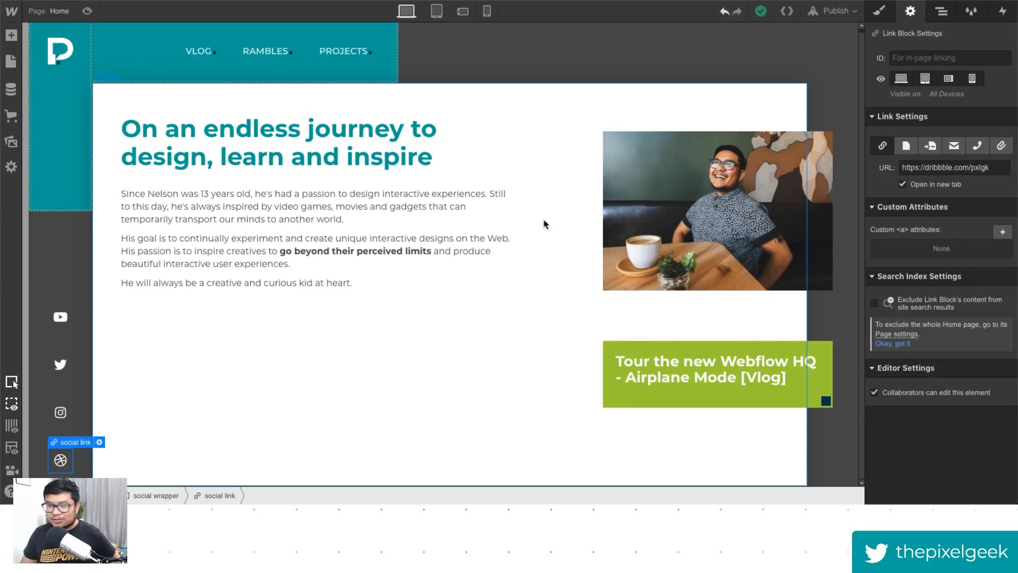
- Select the intro text blocks and preview the Home page layout before returning to the designer
left_click(455, 289)
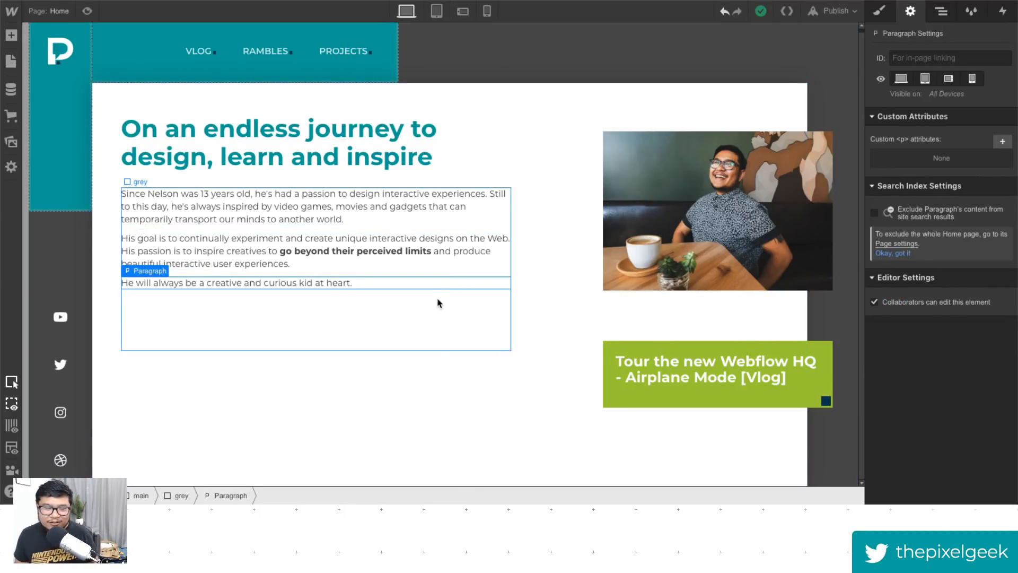
left_click(437, 309)
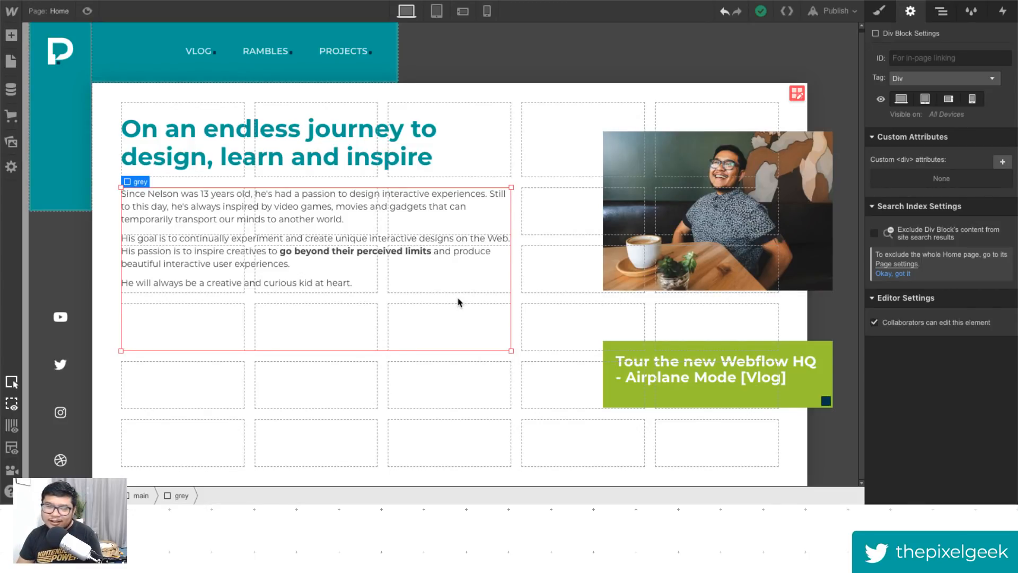
left_click(86, 11)
left_click(86, 11)
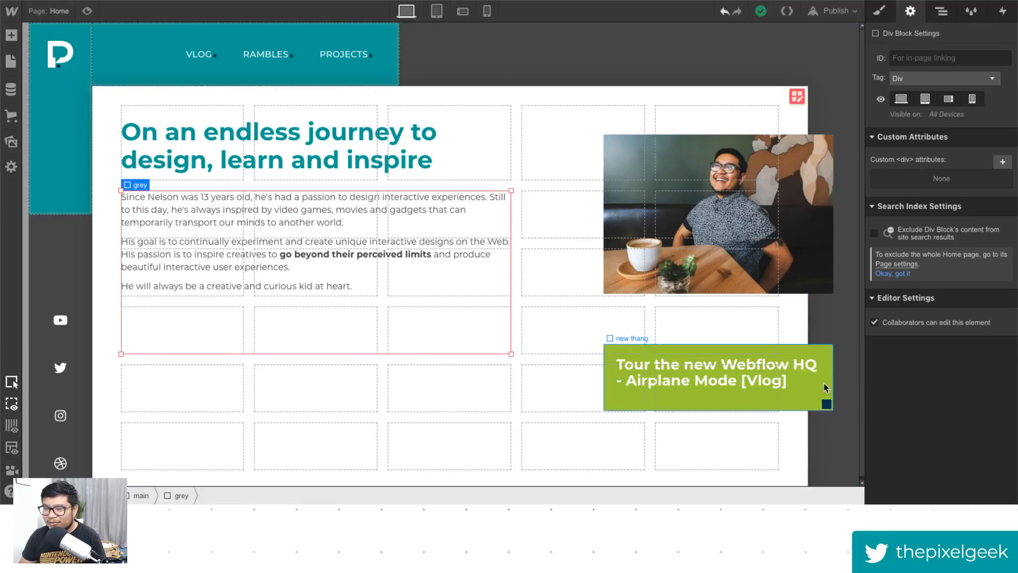
- Delete the existing photo frame from the main grid
left_click(808, 157)
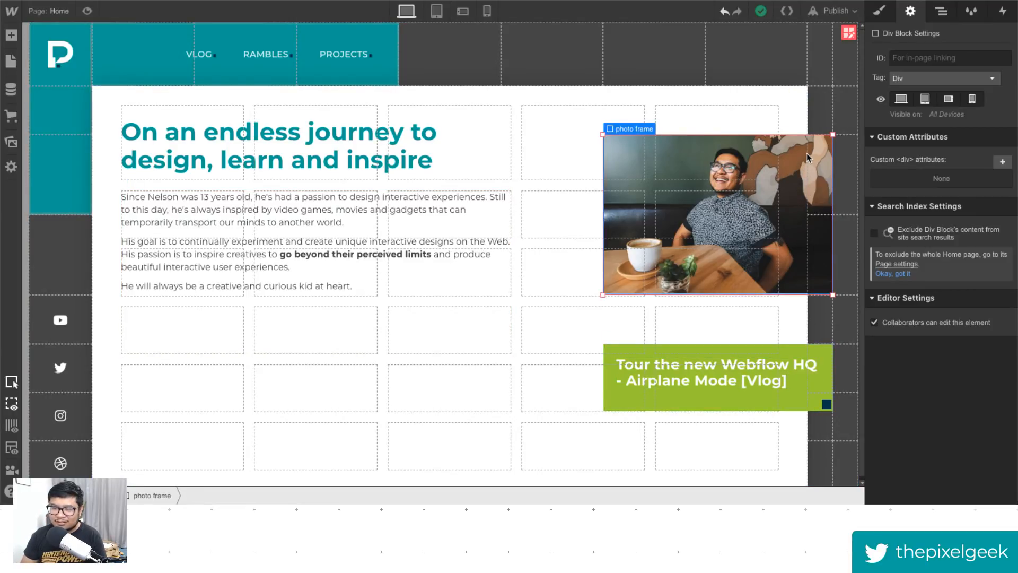
key("Delete")
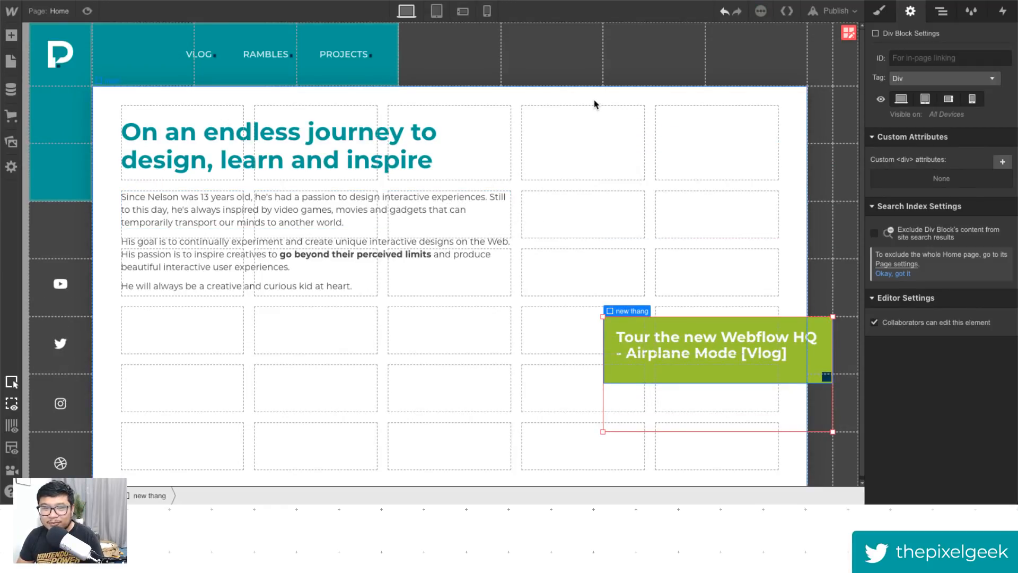
- Add a new Div Block to the main grid, spanning the two right columns across all six rows
left_click(660, 140)
key("a")
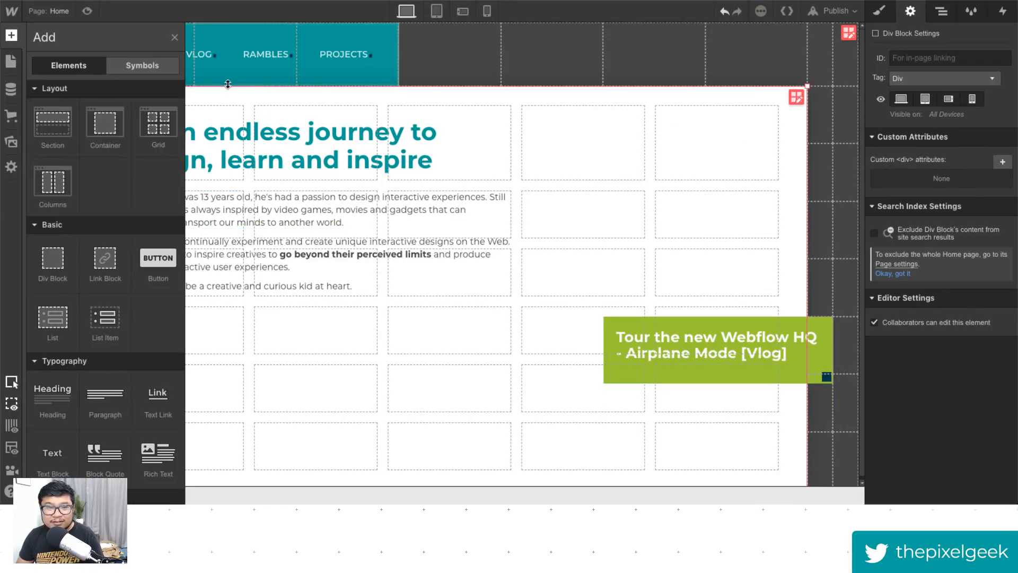
left_click_drag(51, 266, 580, 180)
left_click_drag(643, 182, 776, 473)
left_click(788, 143)
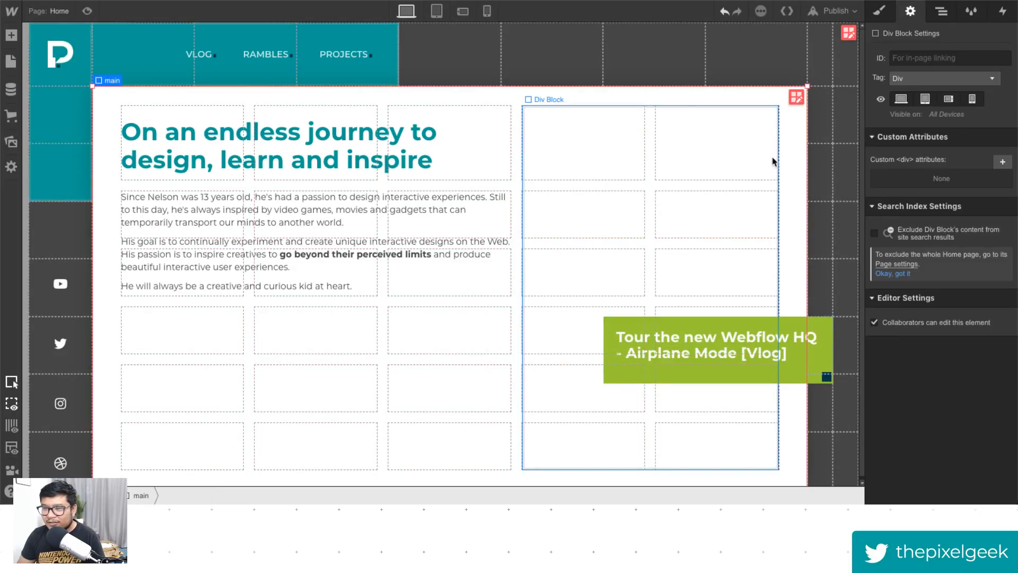
- Apply the existing photo frame class to the new Div Block
left_click(942, 11)
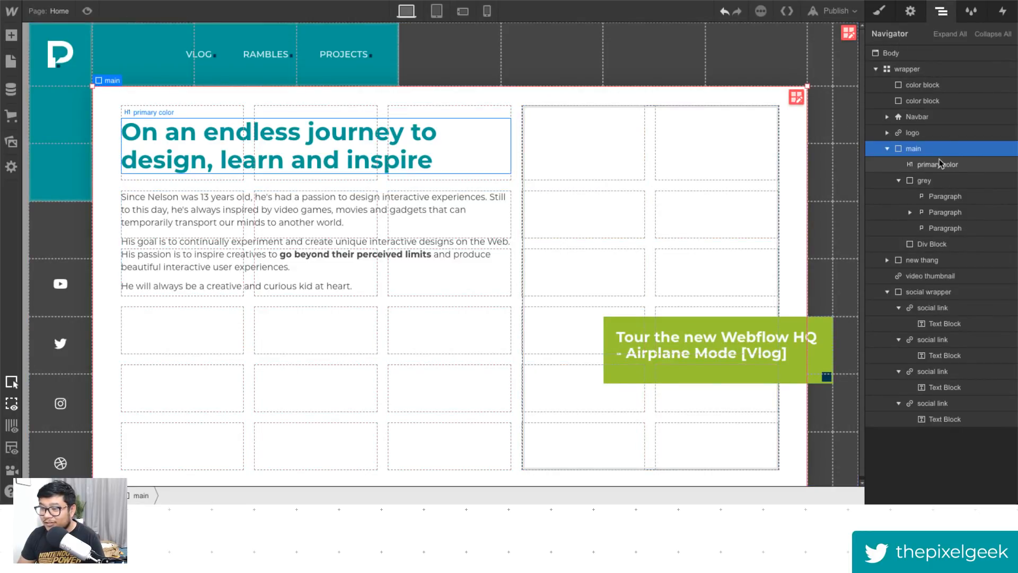
left_click(612, 129)
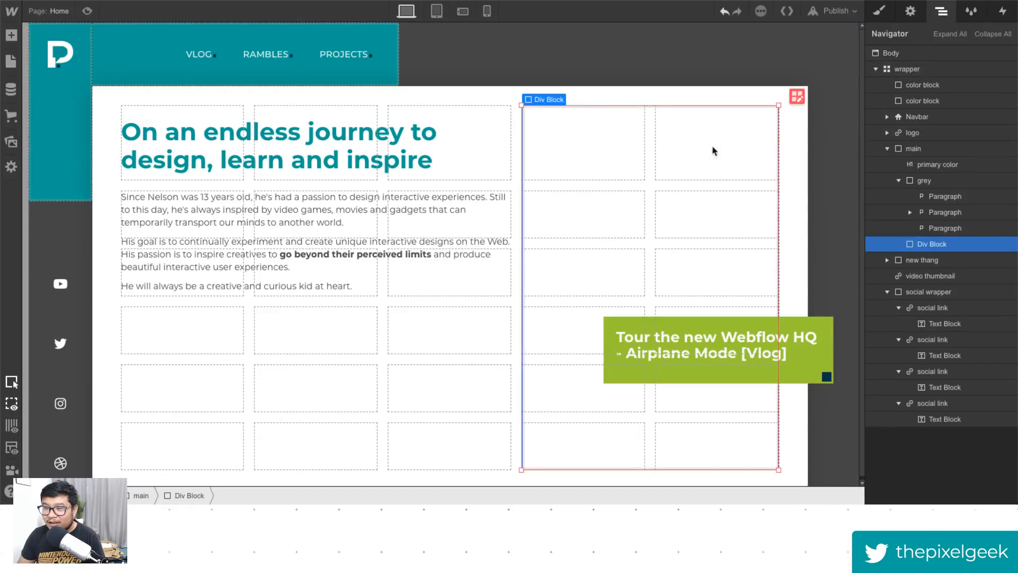
left_click(878, 11)
left_click(937, 70)
type("photo")
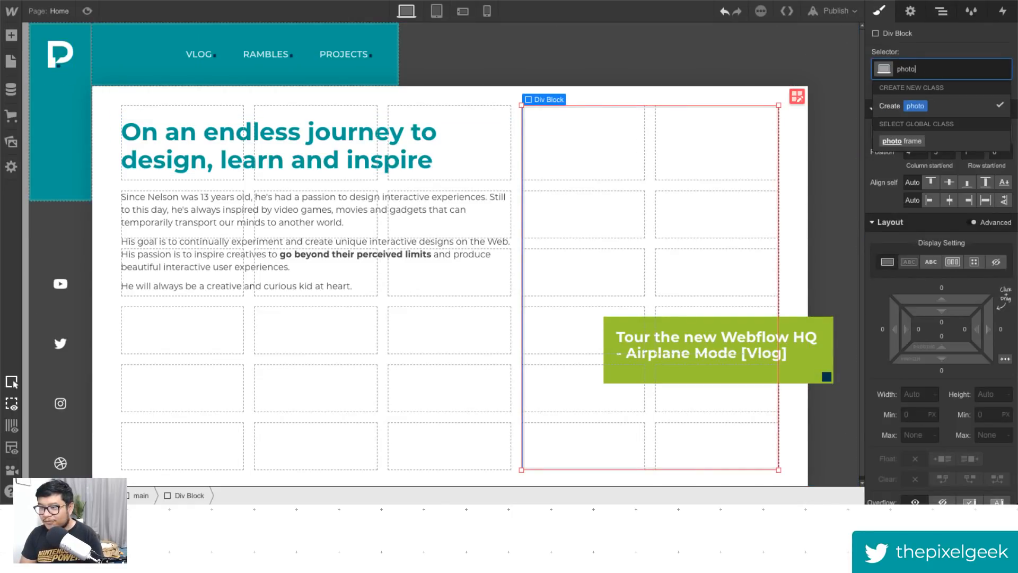
key("Down")
key("Return")
scroll(929, 371, "down", 3)
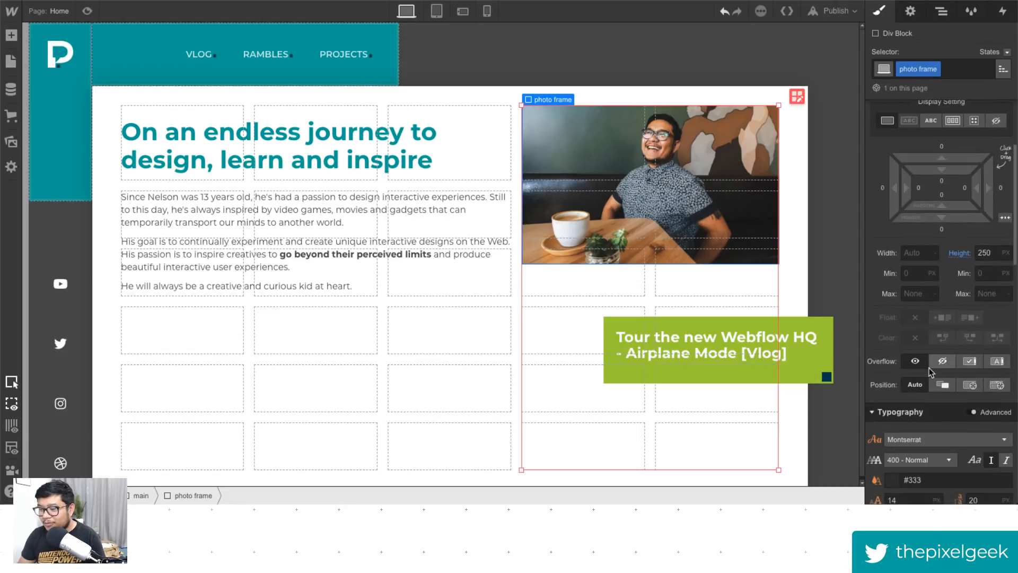
- Set the photo frame's background image size to Cover
scroll(930, 371, "down", 4)
left_click(935, 454)
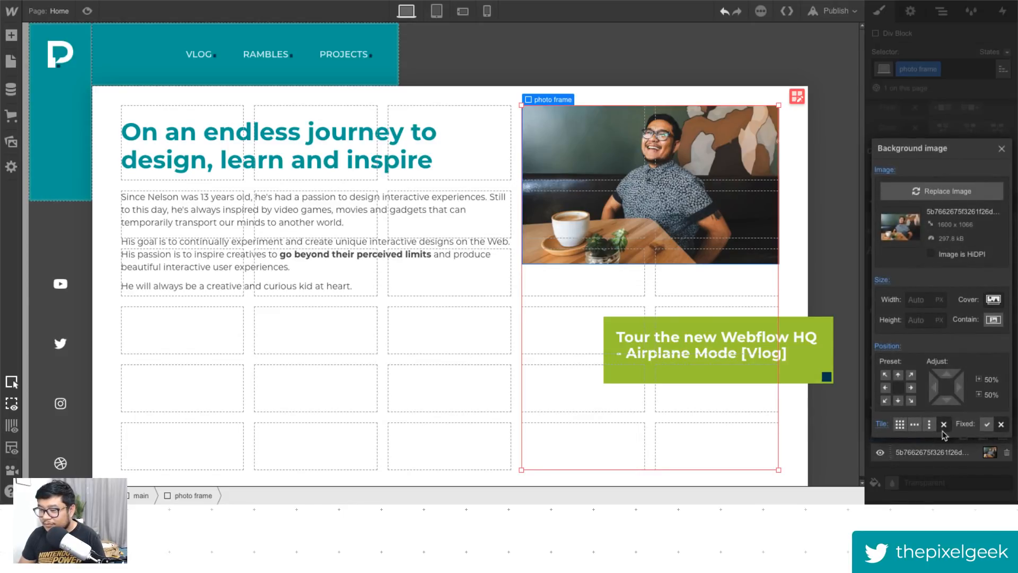
left_click(993, 301)
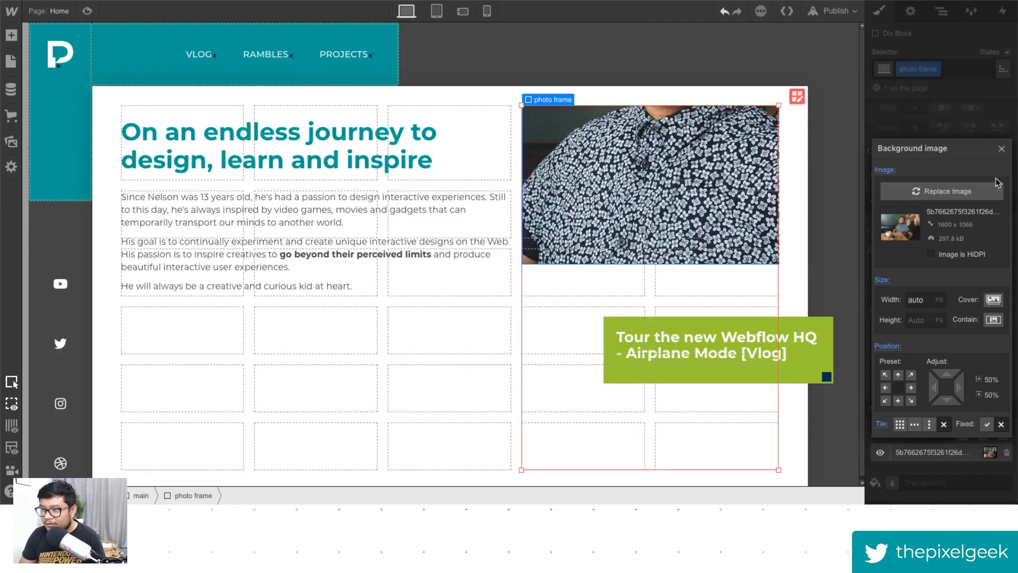
left_click(1002, 149)
- Reset the photo frame's fixed height so it fills its grid area
scroll(929, 315, "up", 5)
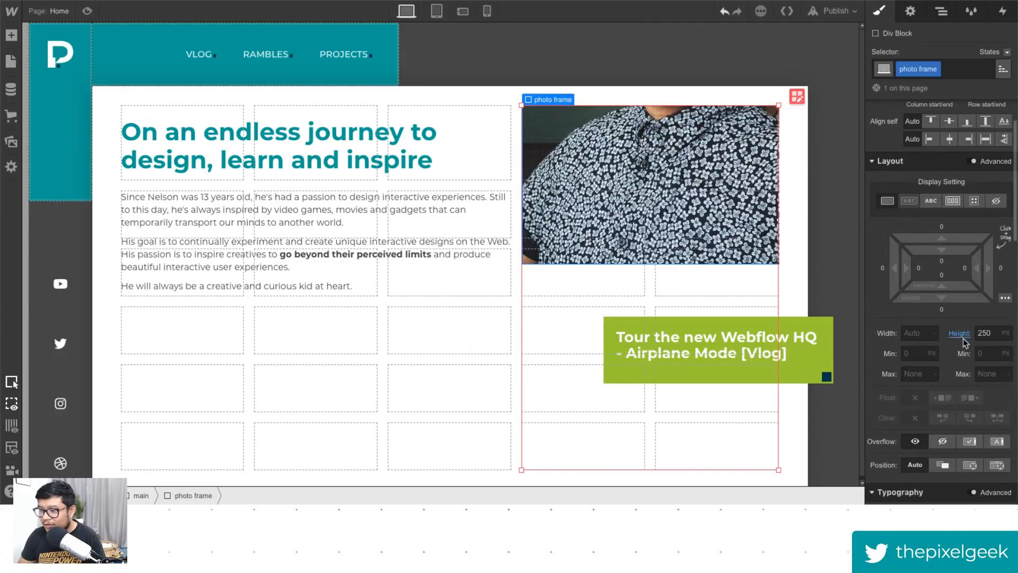
left_click(960, 333, "alt")
left_click(941, 11)
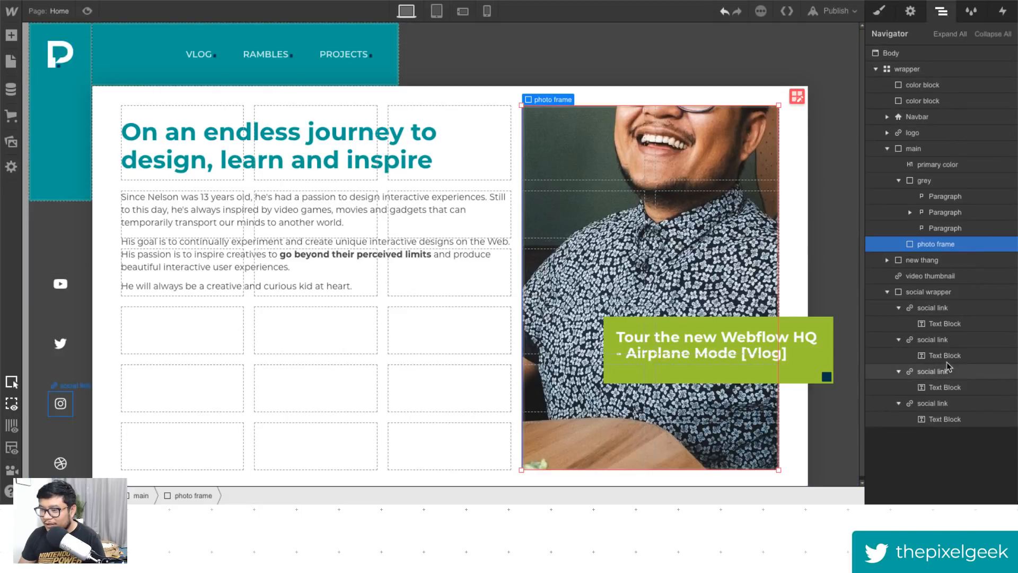
left_click(879, 11)
scroll(926, 400, "down", 5)
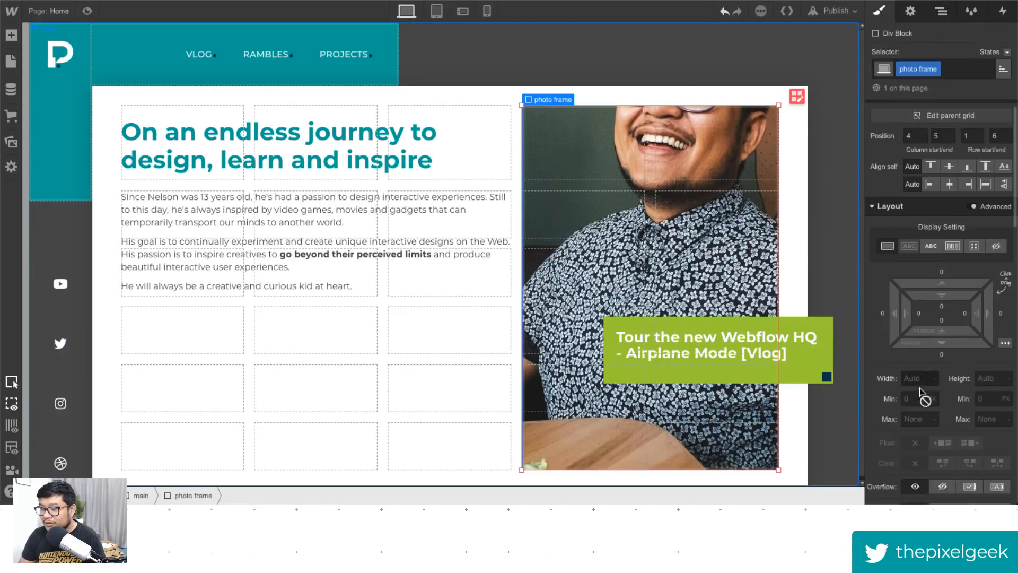
- Position the photo frame's background image at 54% horizontal and 23% vertical, then preview the page
left_click(937, 406)
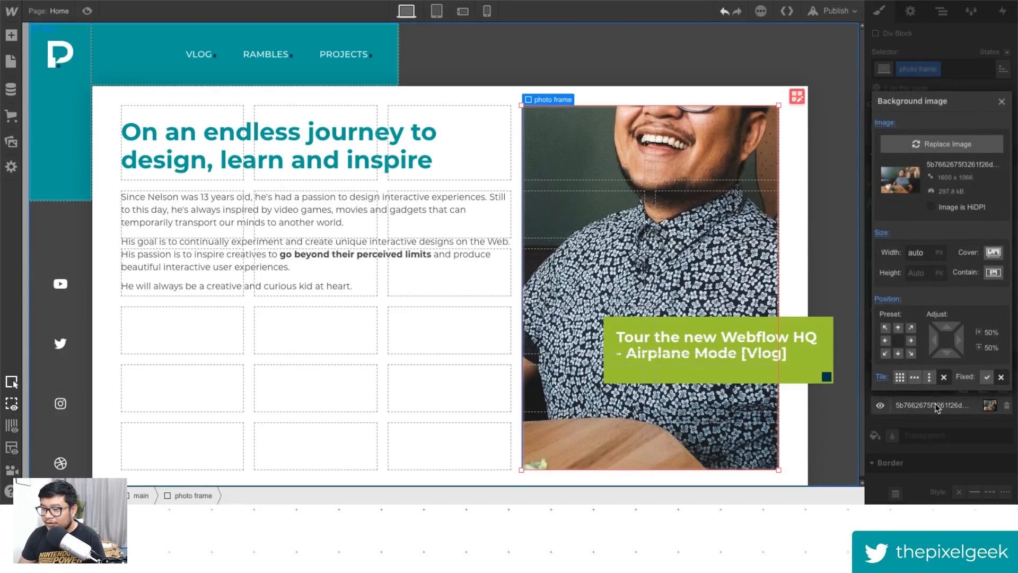
left_click(897, 328)
left_click(885, 340)
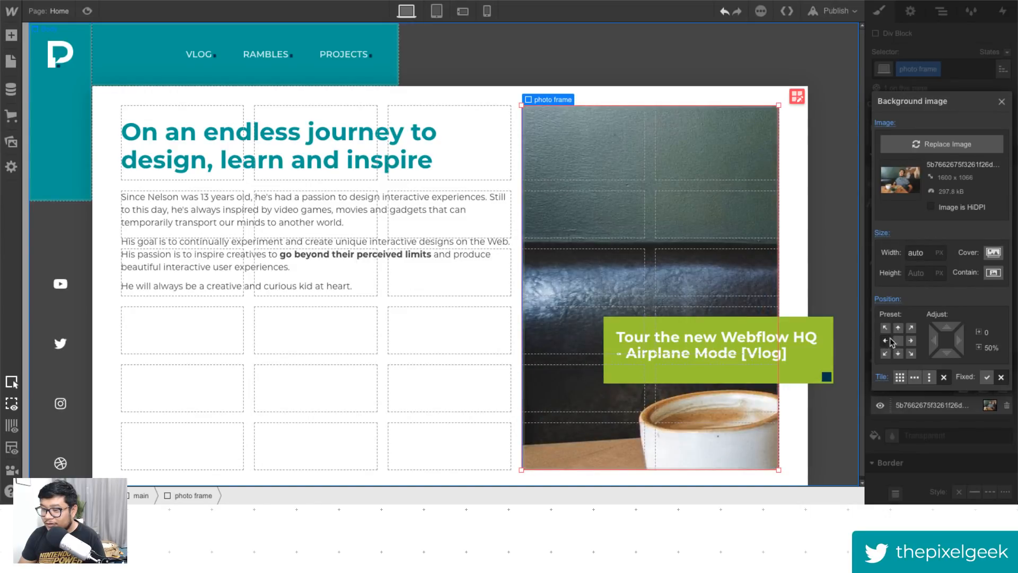
left_click(885, 328)
left_click(885, 353)
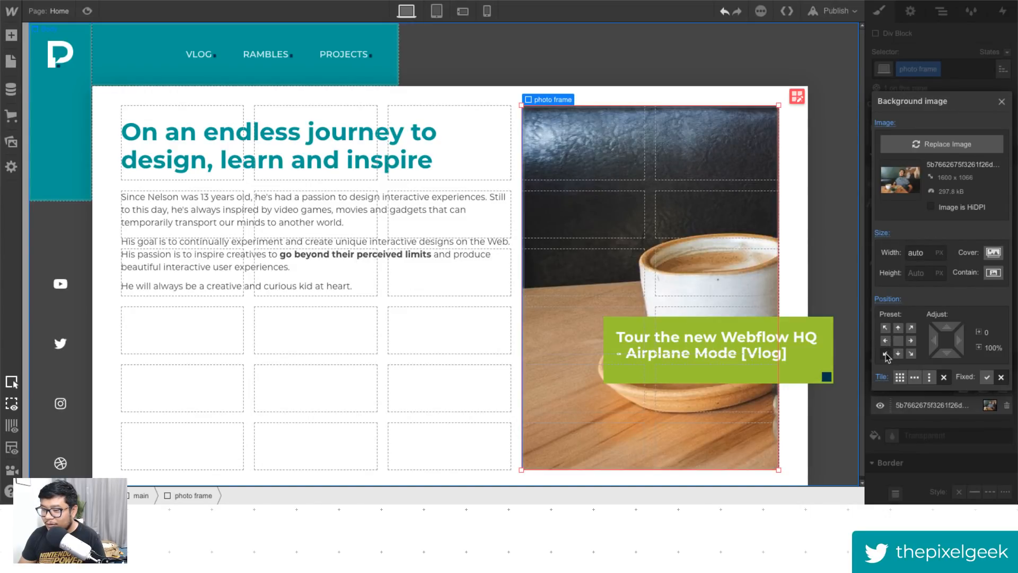
left_click(898, 353)
left_click(911, 353)
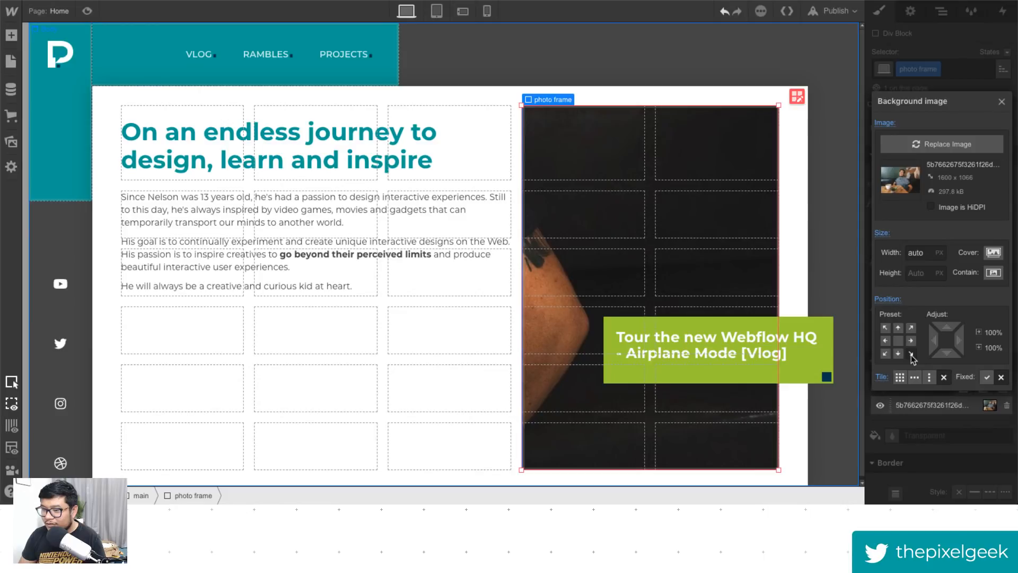
left_click(911, 340)
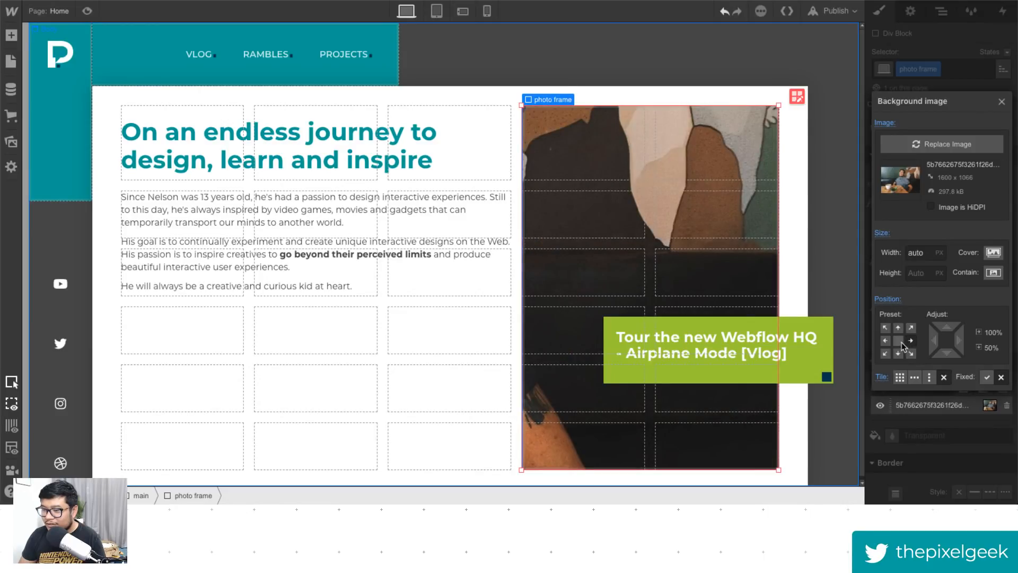
left_click(898, 340)
left_click_drag(955, 340, 931, 271)
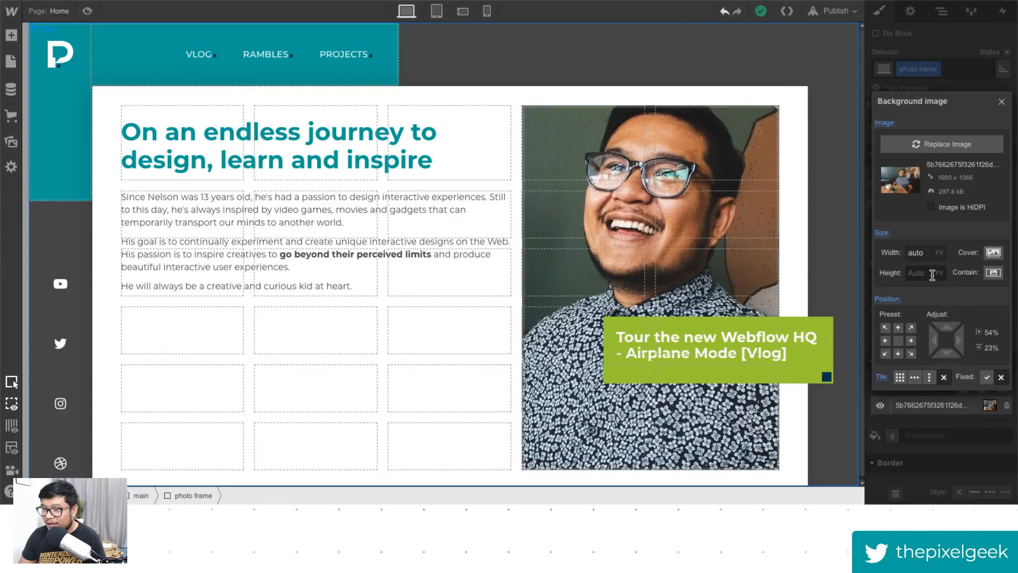
left_click(88, 11)
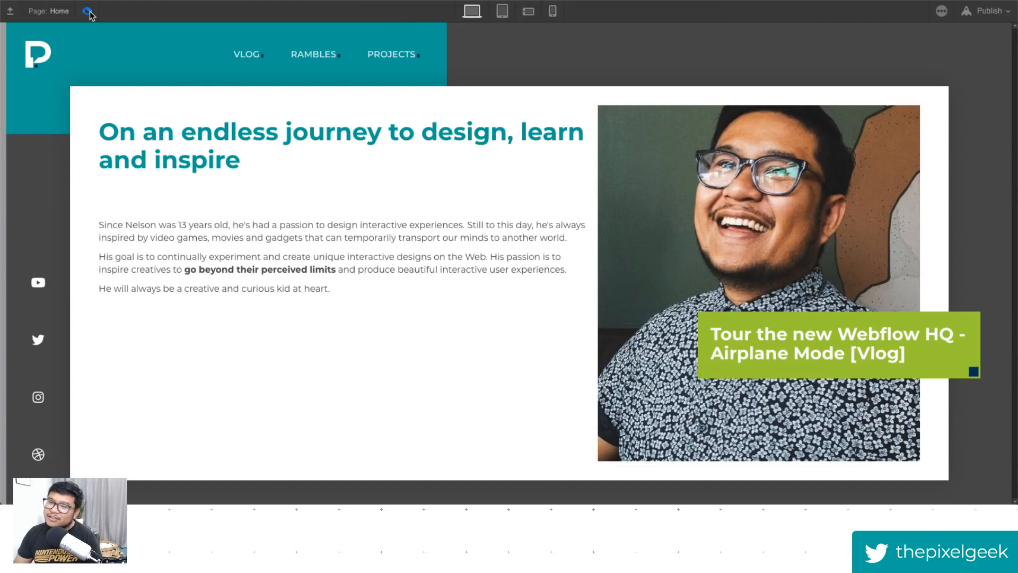
left_click(87, 11)
- Open the main grid editor and add a sixth column
left_click(501, 118)
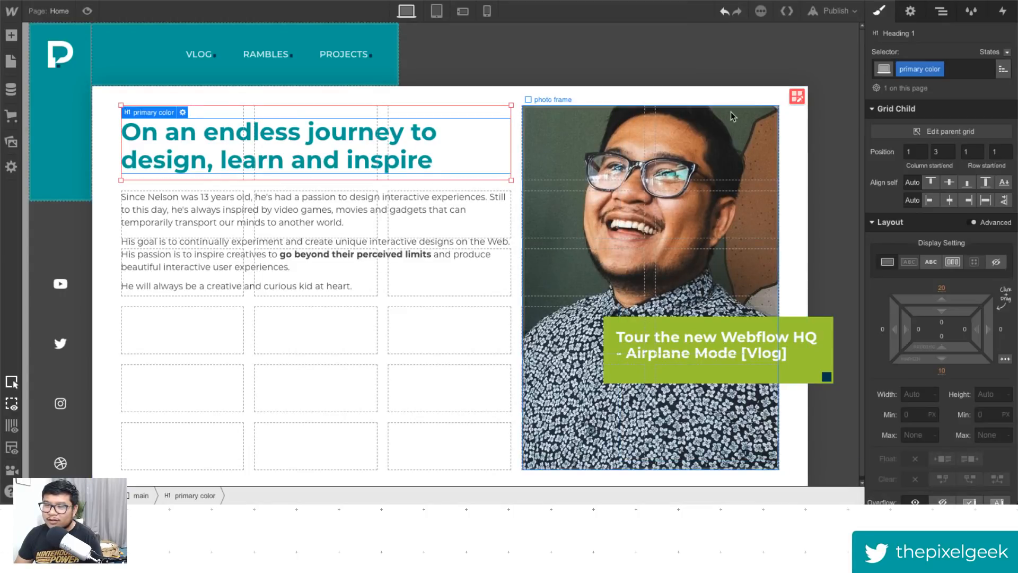
left_click(794, 99)
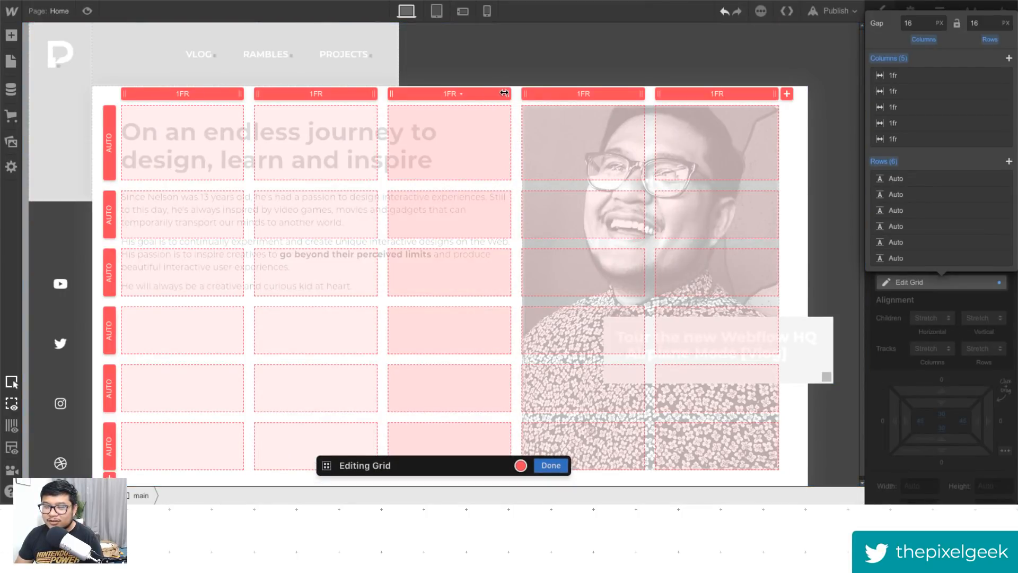
left_click_drag(525, 93, 586, 96)
key("ctrl+z")
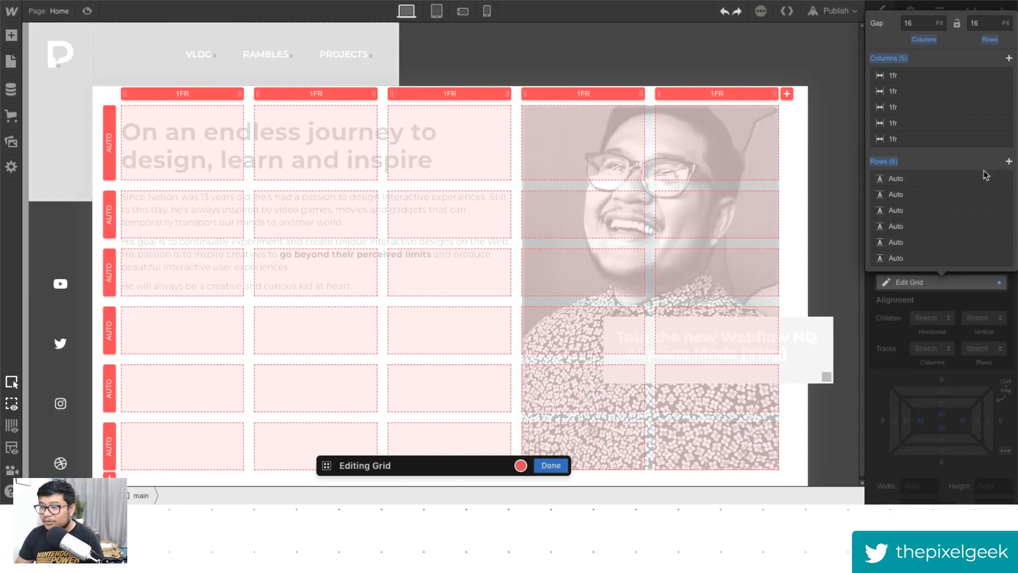
left_click(1009, 59)
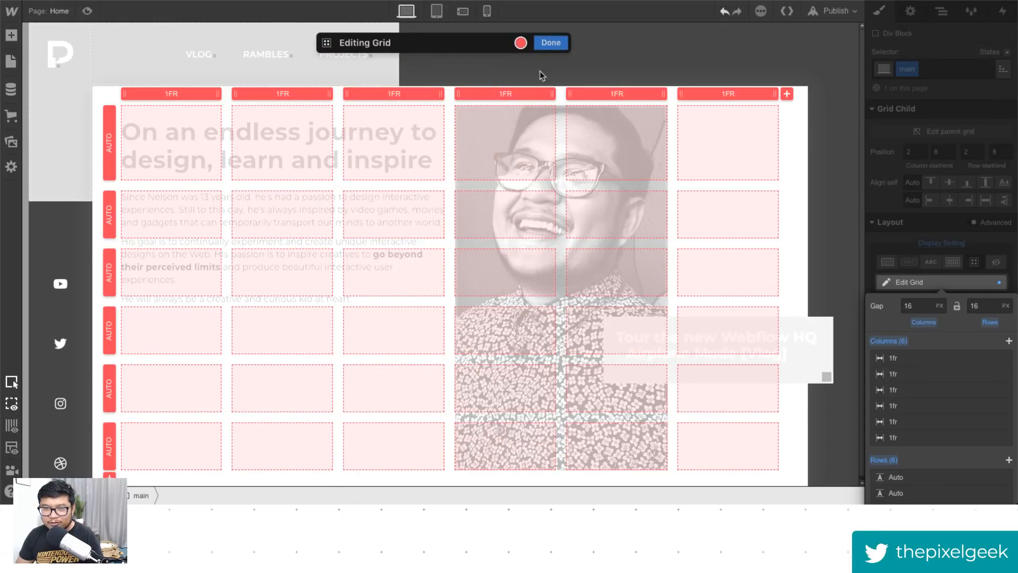
- Switch the grid overlay colour to magenta and move the photo frame one column to the right
left_click(521, 44)
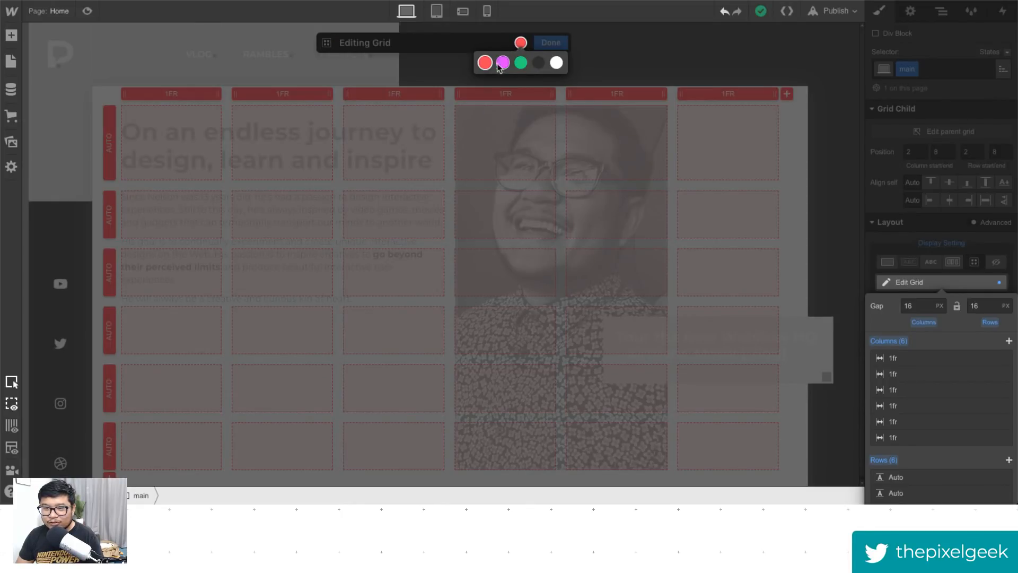
left_click(502, 62)
left_click(552, 43)
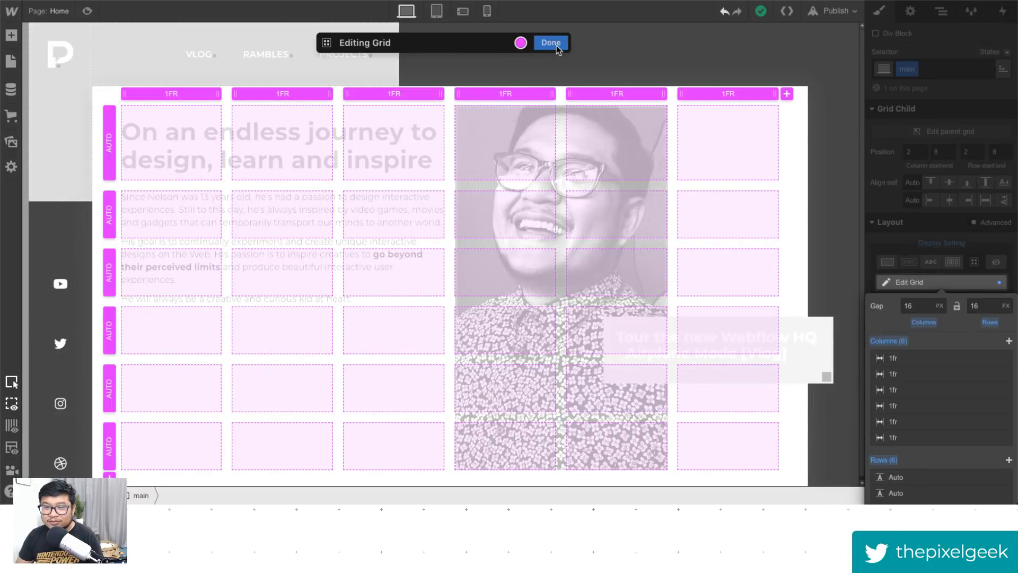
left_click_drag(581, 146, 647, 145)
left_click(796, 98)
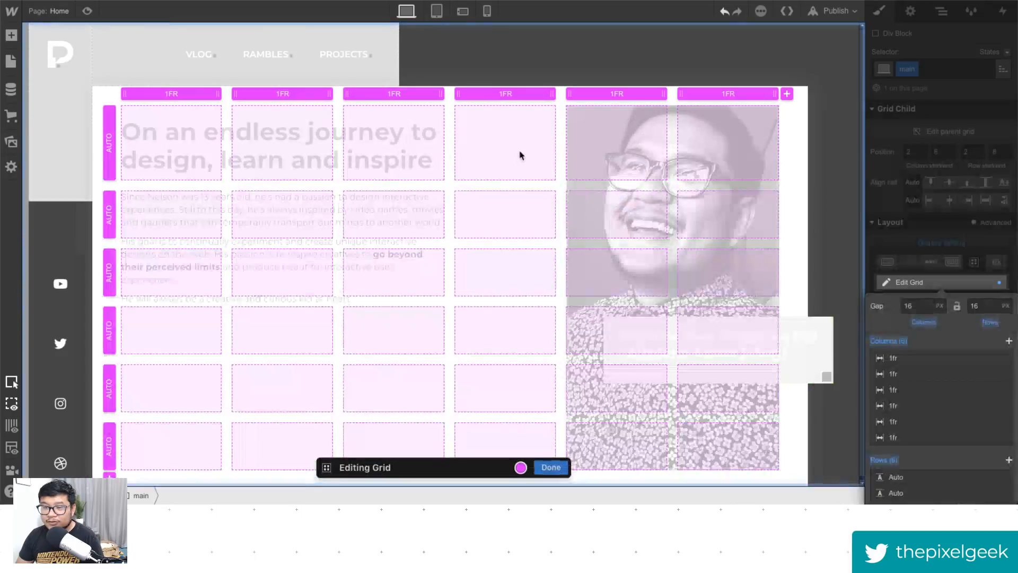
- Narrow the fourth grid column to 0.25fr and preview the layout
left_click_drag(553, 91, 526, 92)
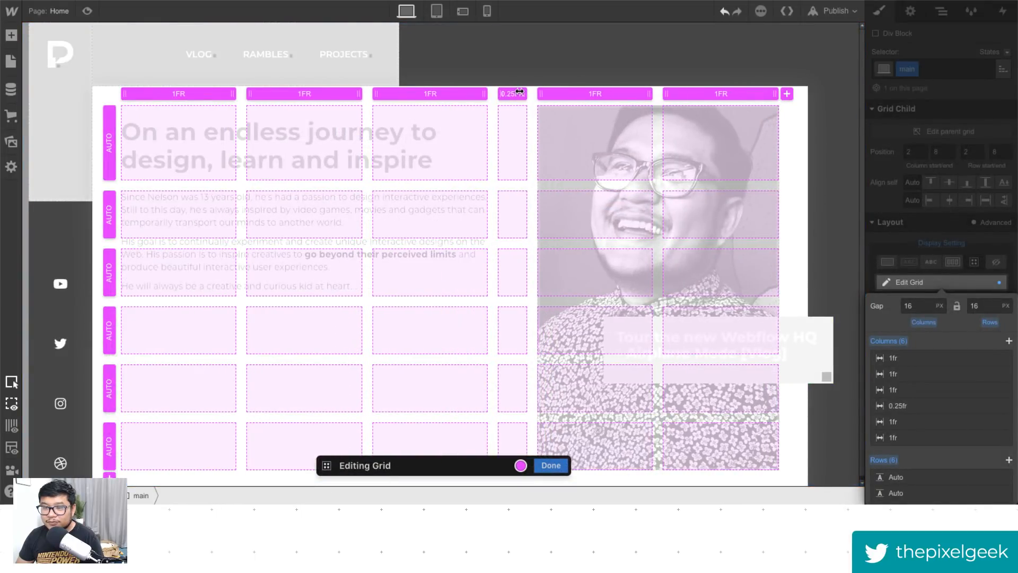
left_click(87, 12)
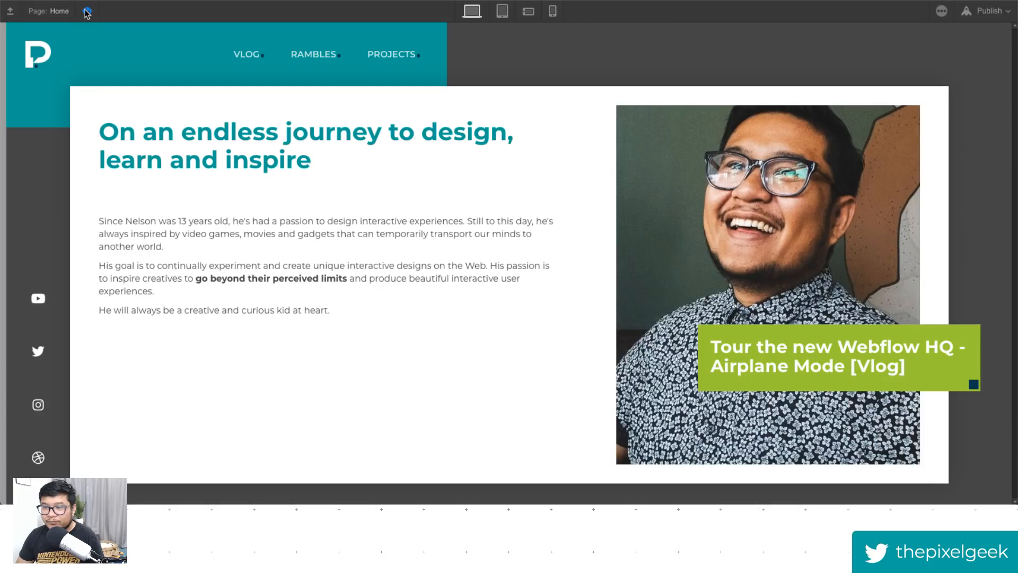
left_click(87, 12)
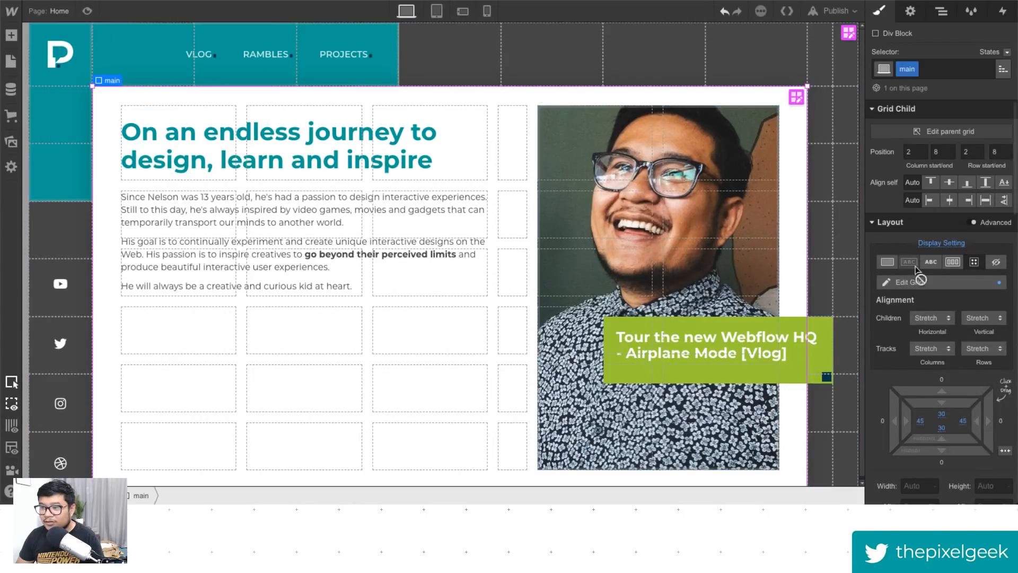
- Remove the main block's padding on all four sides
left_click(941, 414, "alt")
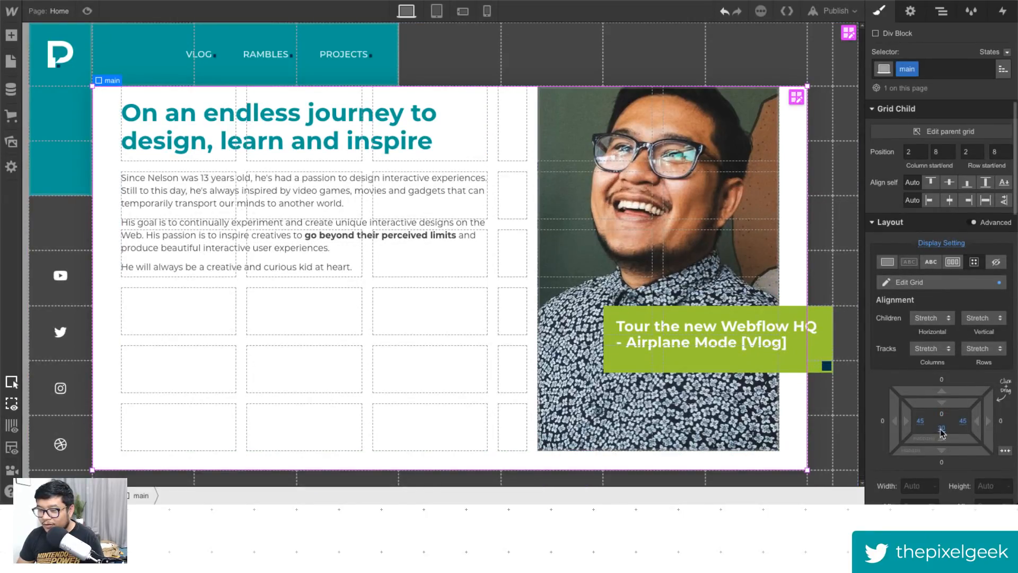
left_click(941, 427, "alt")
left_click(963, 421, "alt")
left_click(920, 420, "alt")
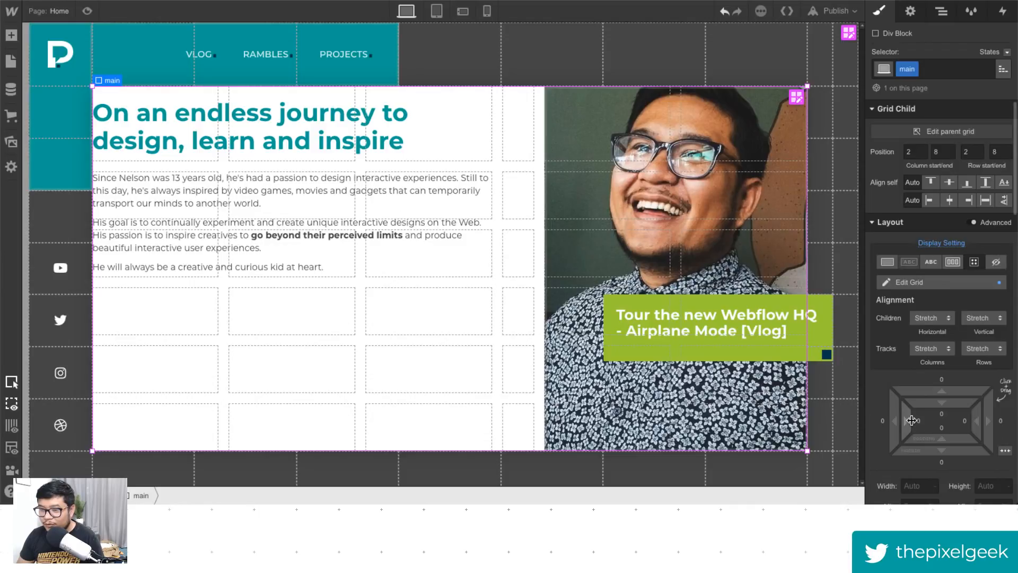
- Preview the hero layout and return to the designer
left_click(87, 11)
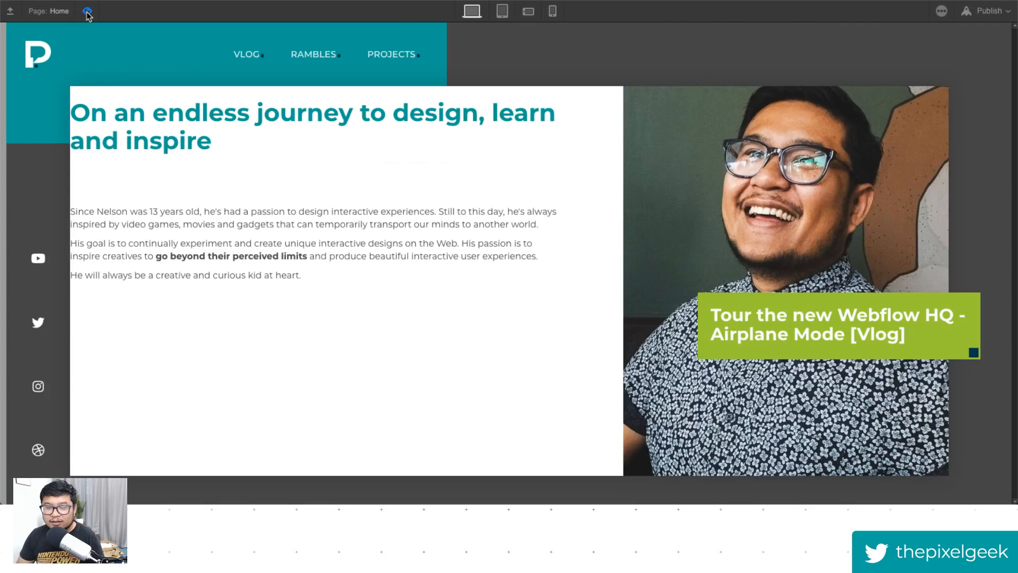
left_click(87, 11)
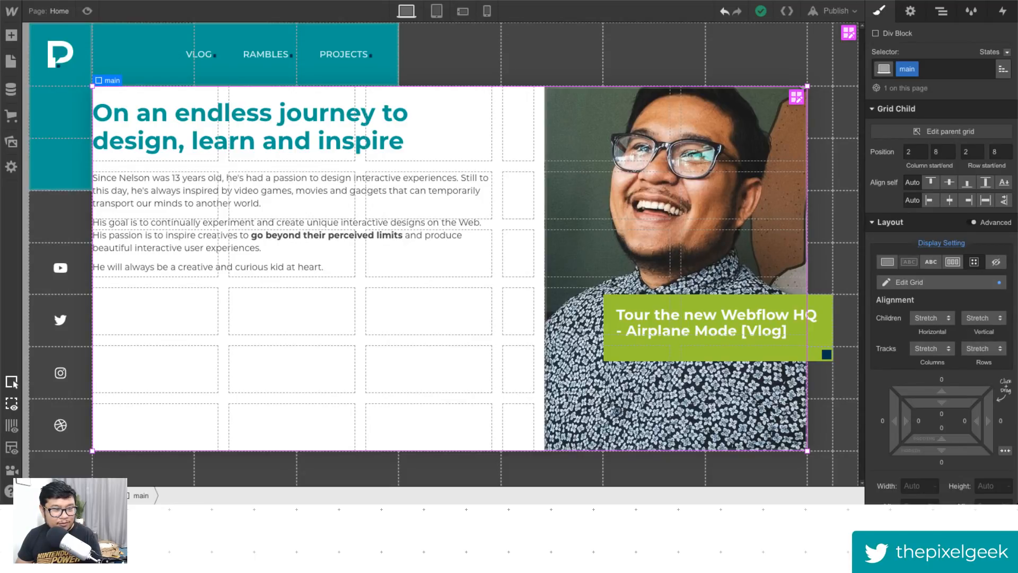
- Wrap the heading and the grey paragraph group together in a new Div Block inside the main grid
left_click(942, 12)
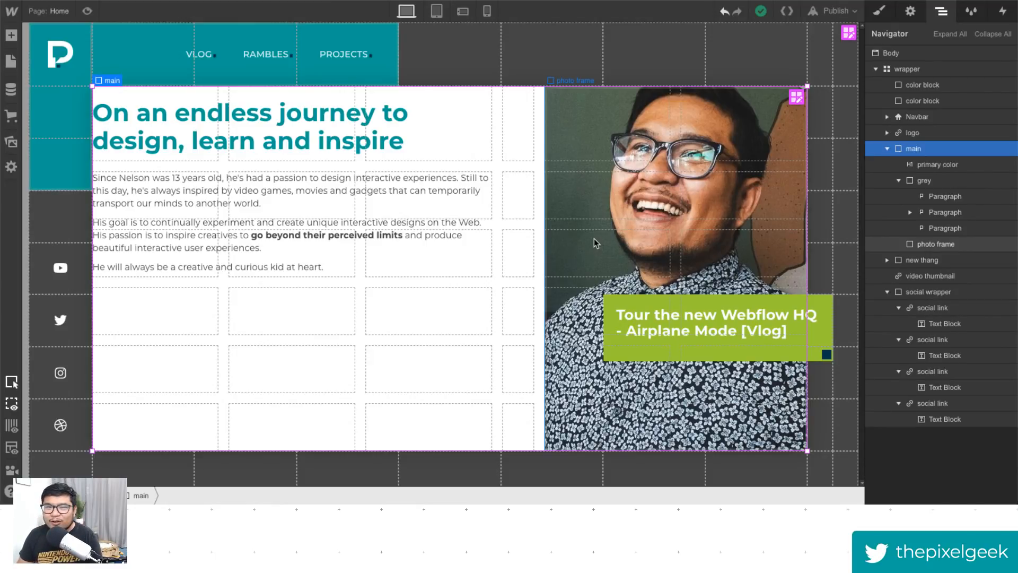
left_click(900, 180)
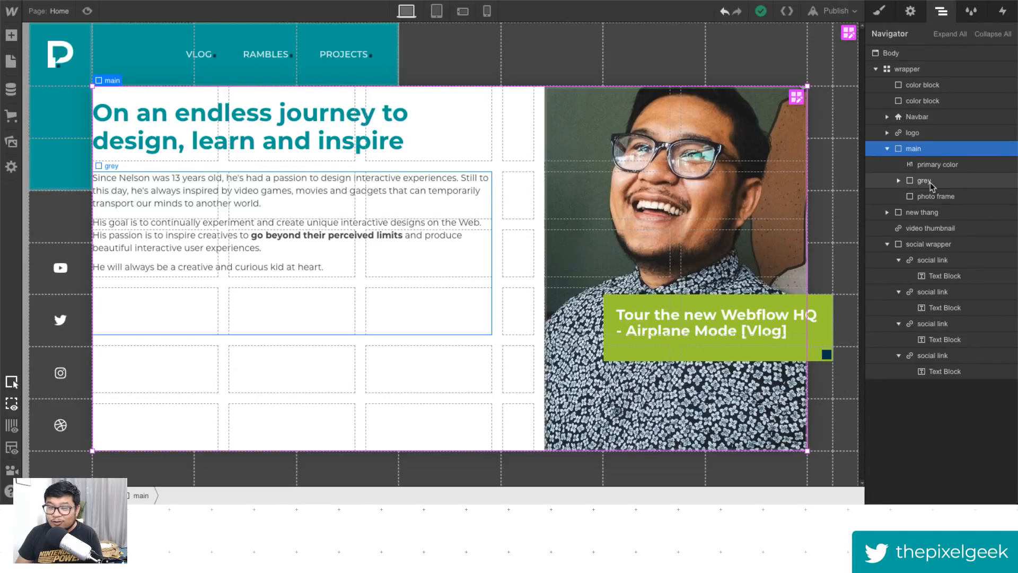
key("Down")
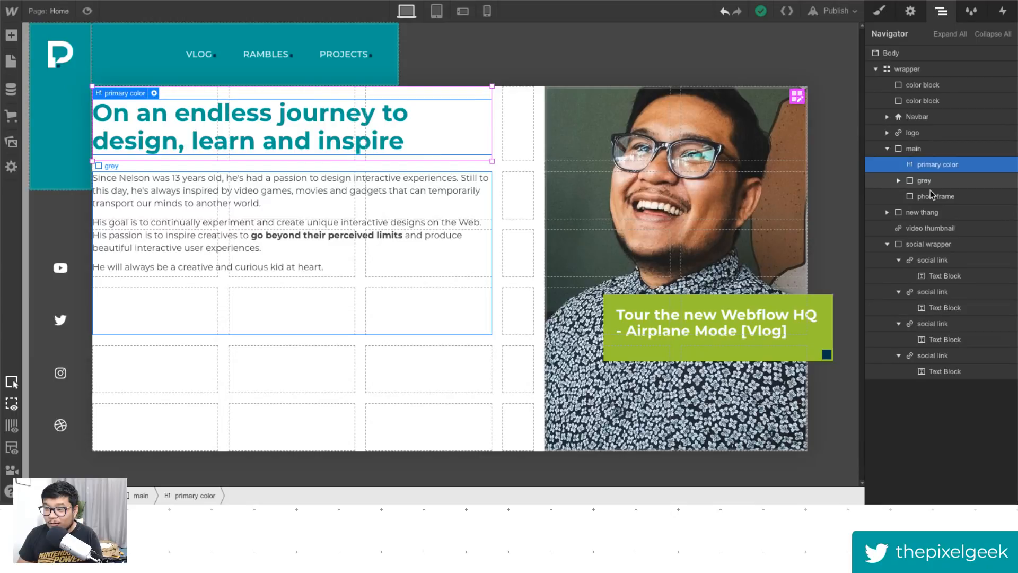
left_click(939, 183)
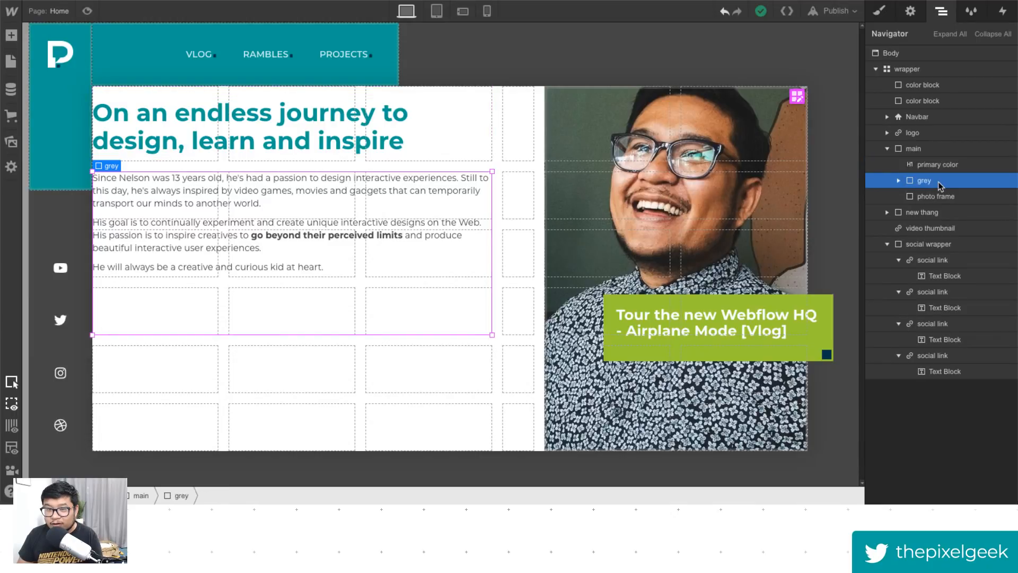
left_click(938, 167)
key("a")
left_click(61, 260)
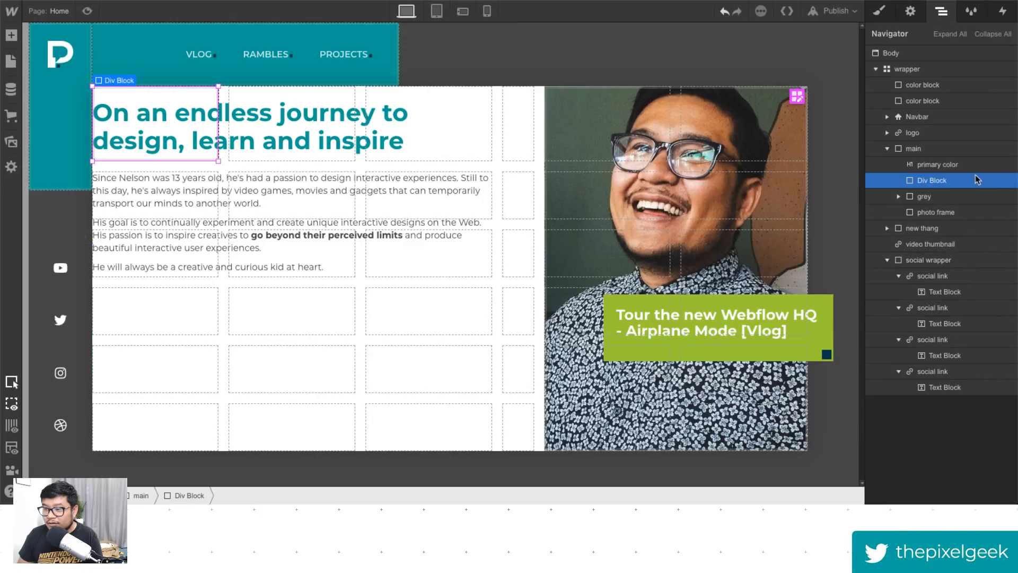
left_click_drag(946, 165, 975, 199)
left_click(943, 212)
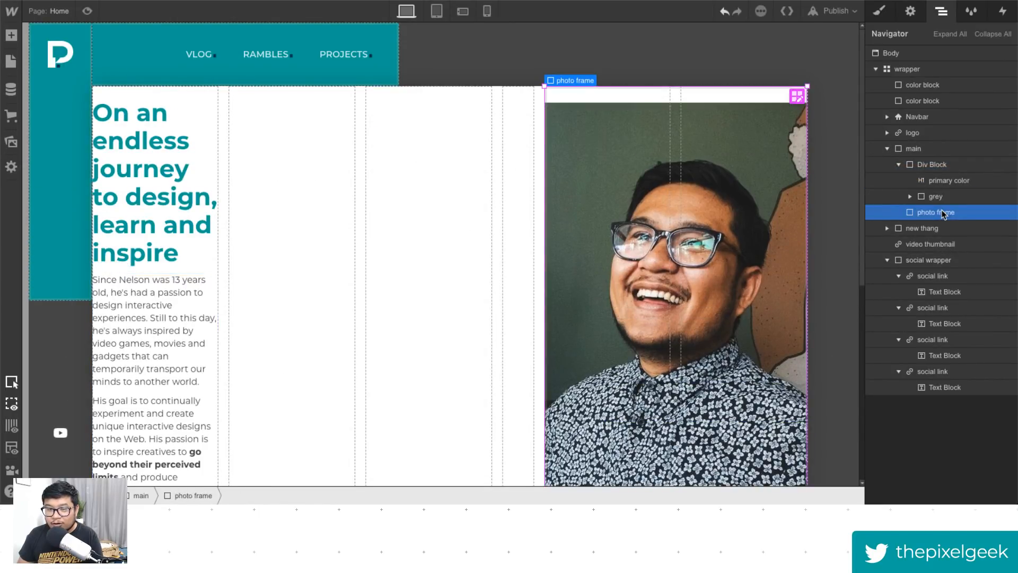
left_click(934, 166)
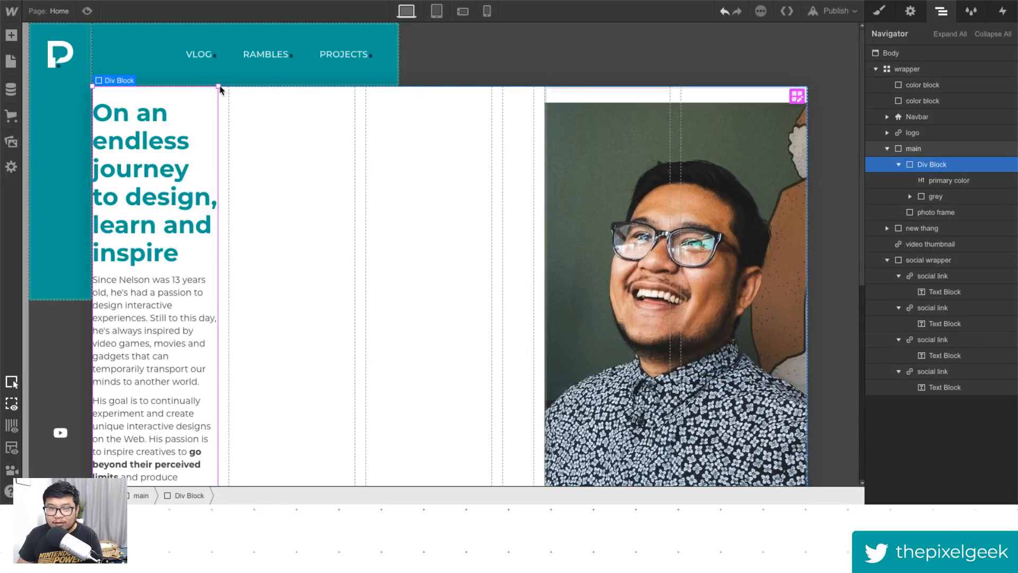
- Stretch the new Div Block across grid columns 1 to 3 and rows 1 to 6
mouse_move(220, 87)
left_mouse_down()
mouse_move(282, 99)
mouse_move(541, 98)
mouse_move(488, 99)
left_mouse_up()
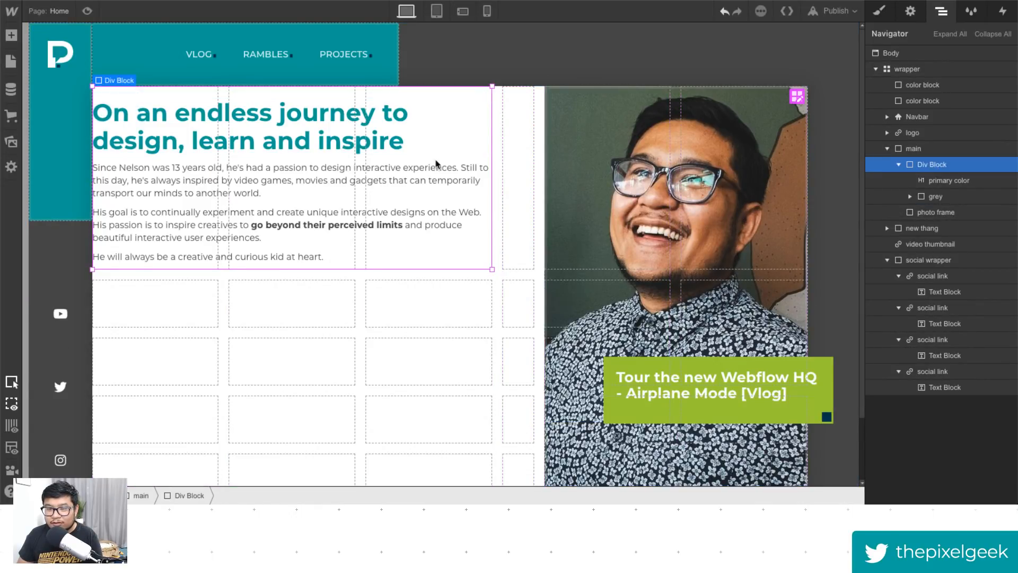
left_click_drag(491, 269, 475, 457)
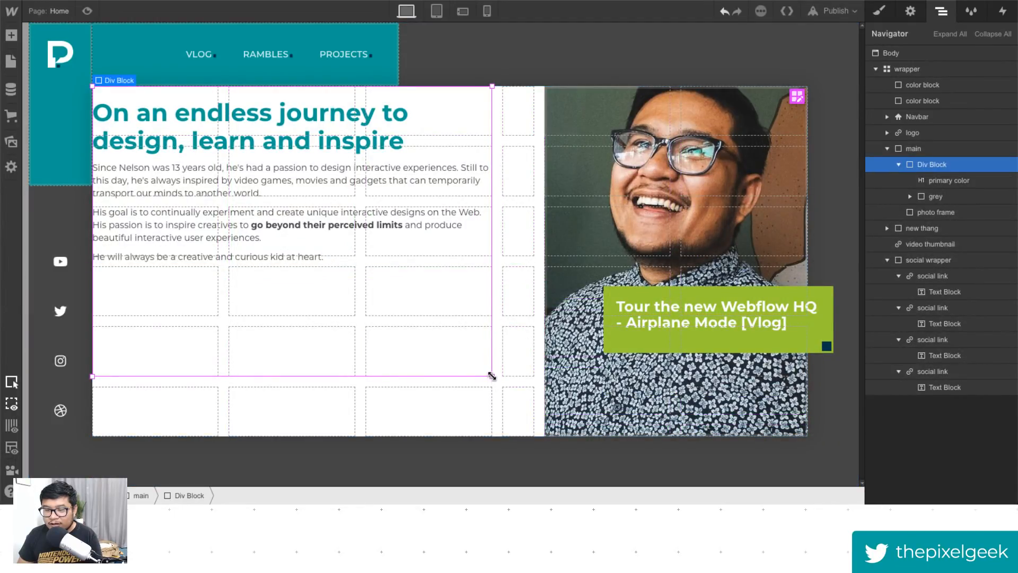
left_click_drag(491, 376, 483, 425)
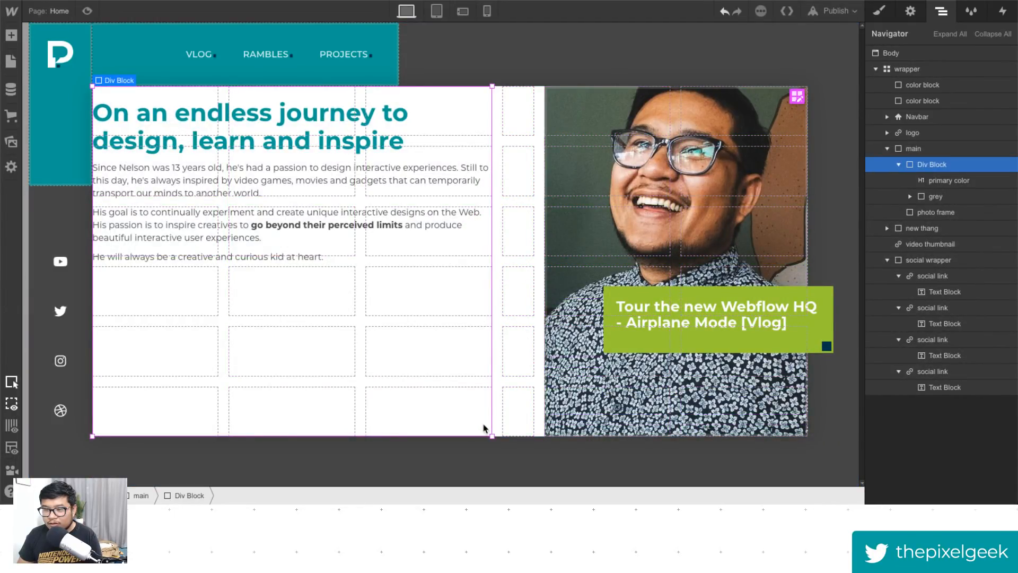
left_click_drag(492, 435, 482, 134)
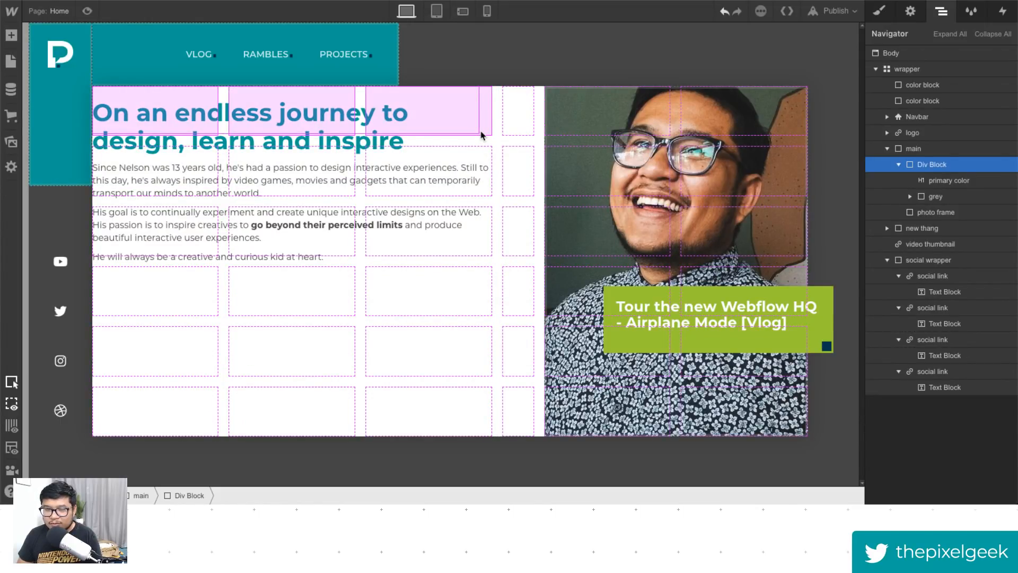
left_click_drag(482, 134, 484, 431)
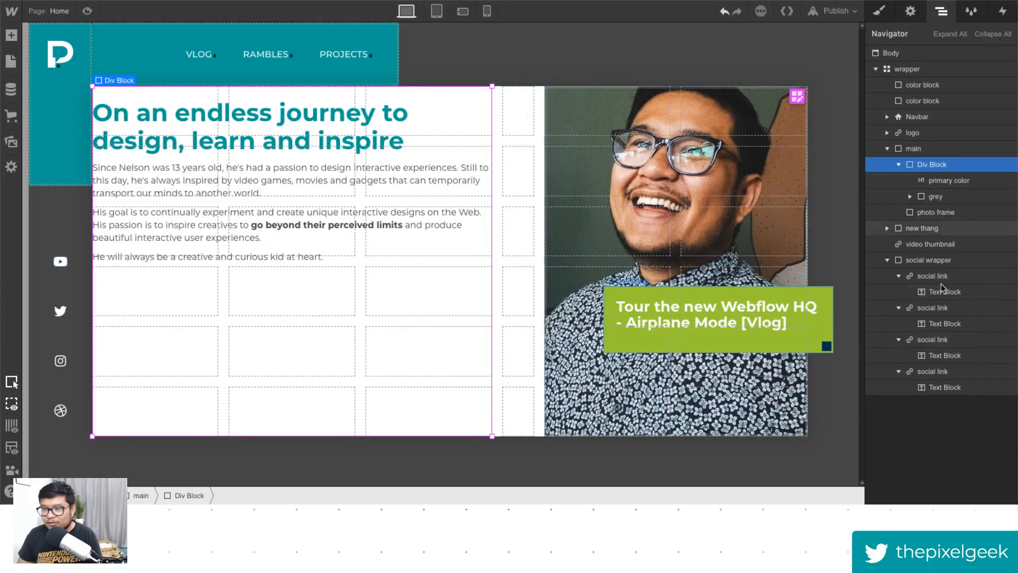
- Give the new Div Block the class hp content
left_click(880, 7)
left_click(925, 68)
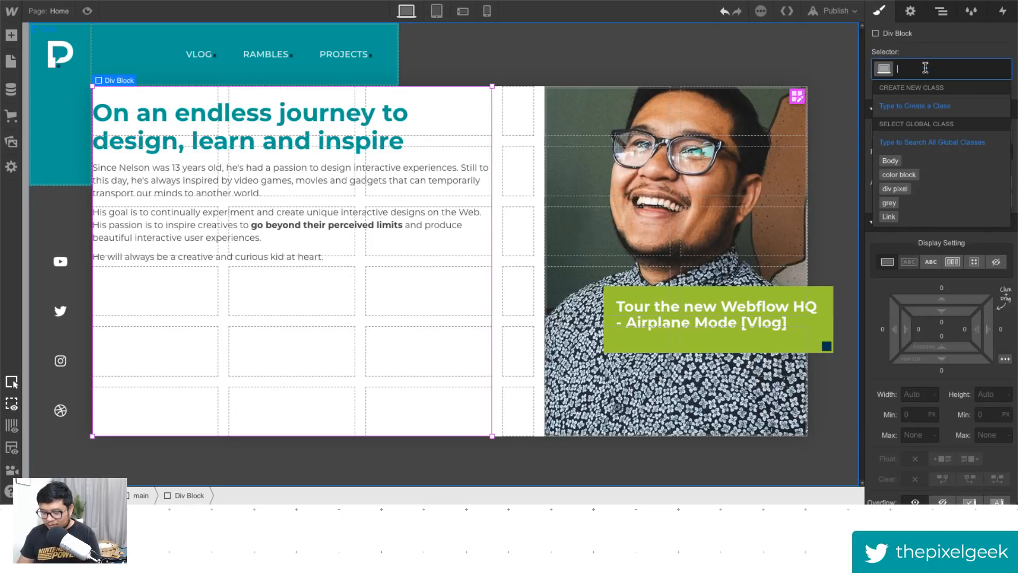
type("hp")
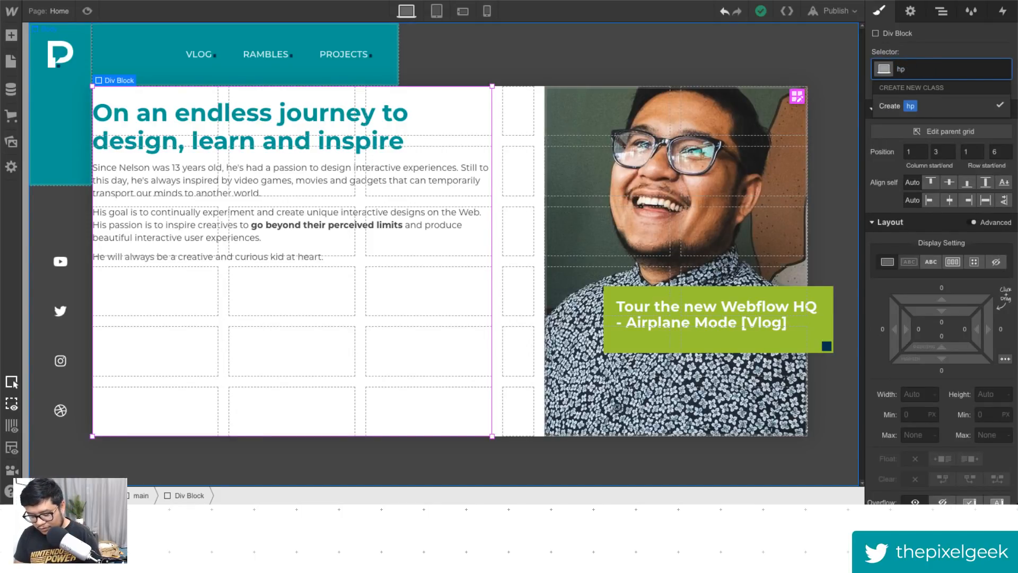
type(" content")
key("Return")
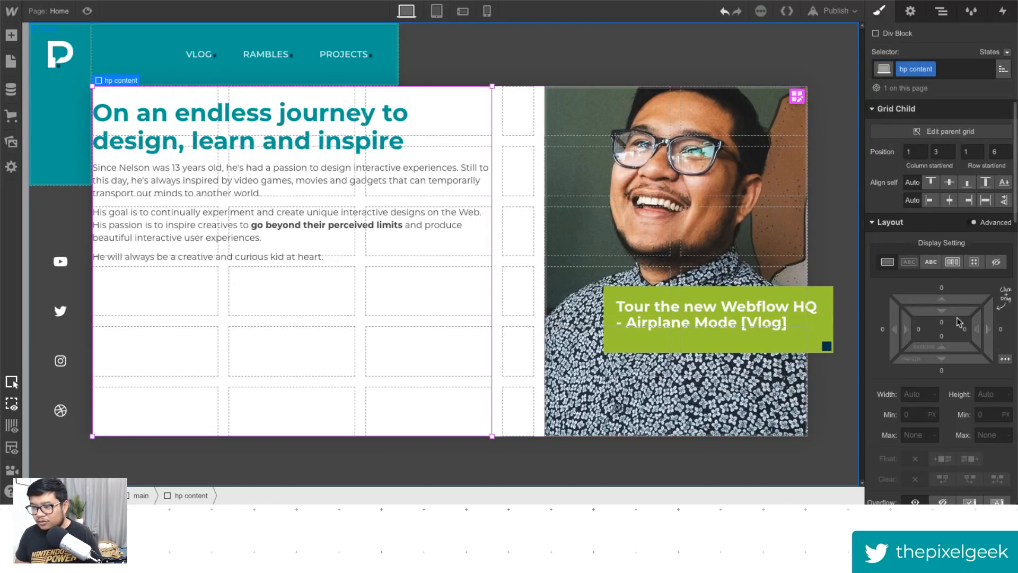
- Add 24 px padding to the left and right of the hp content block
left_click_drag(963, 343, 969, 358)
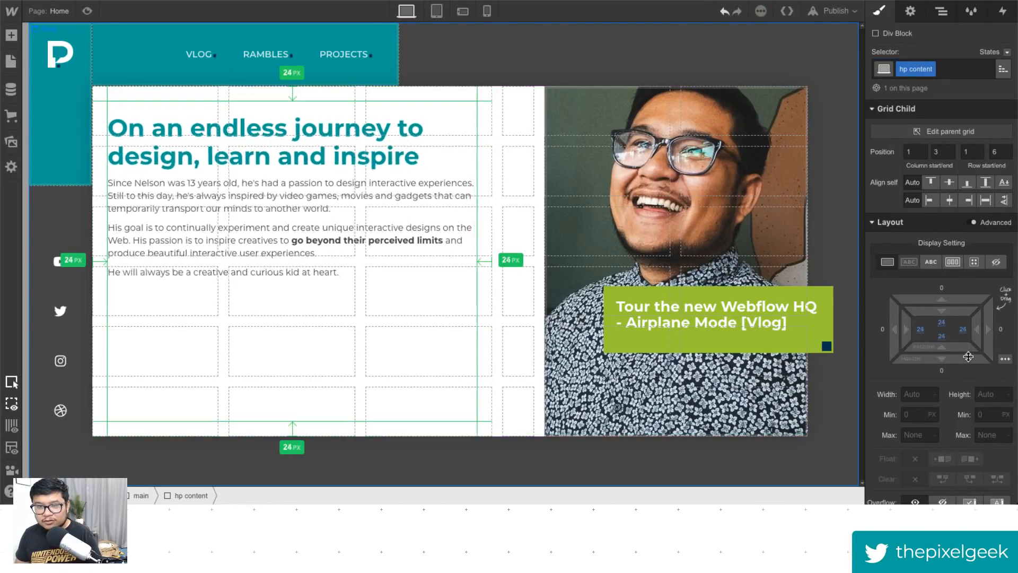
left_click(92, 9)
left_click(89, 10)
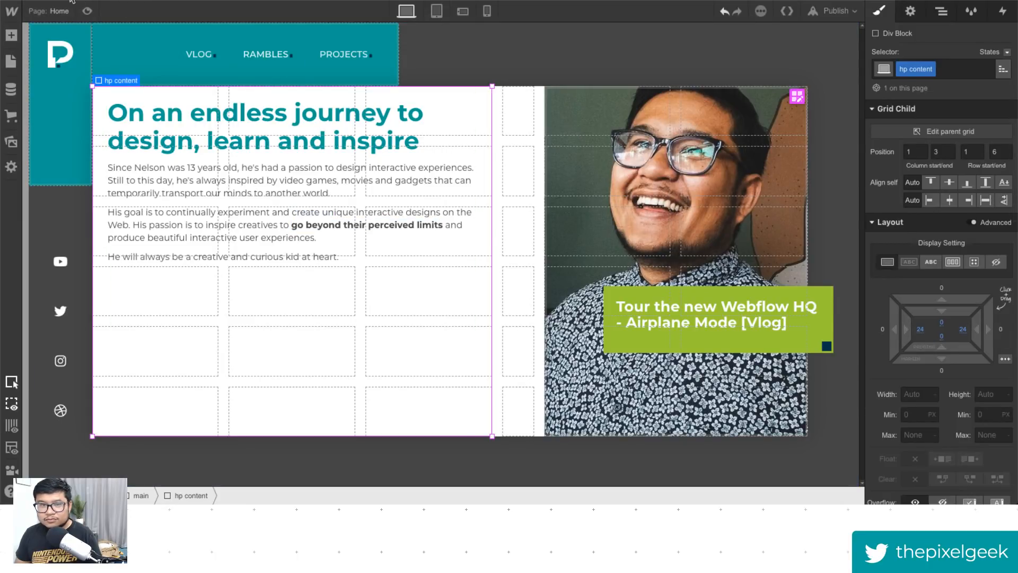
- Preview the layout again and return to the designer
left_click(87, 11)
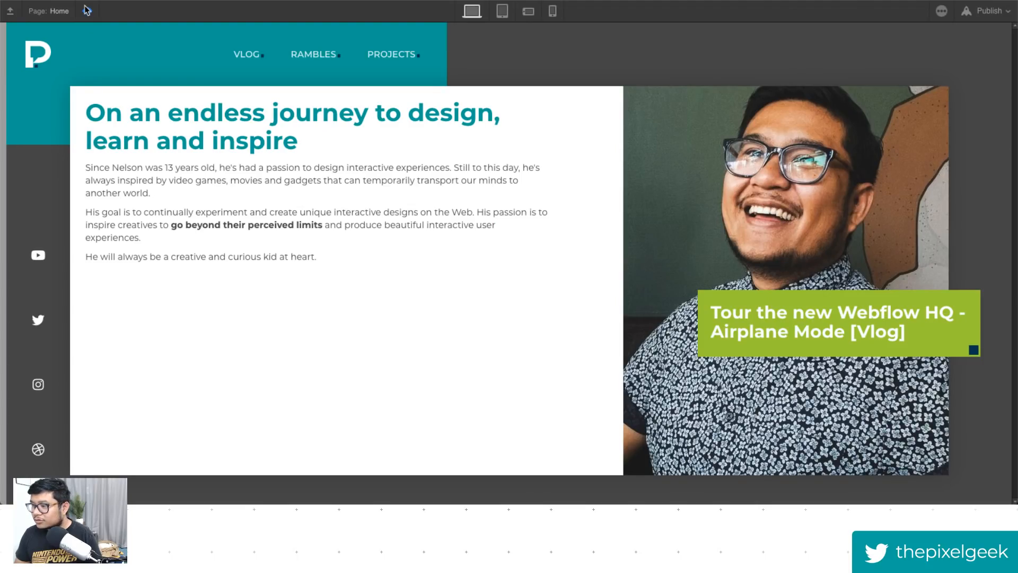
left_click(87, 11)
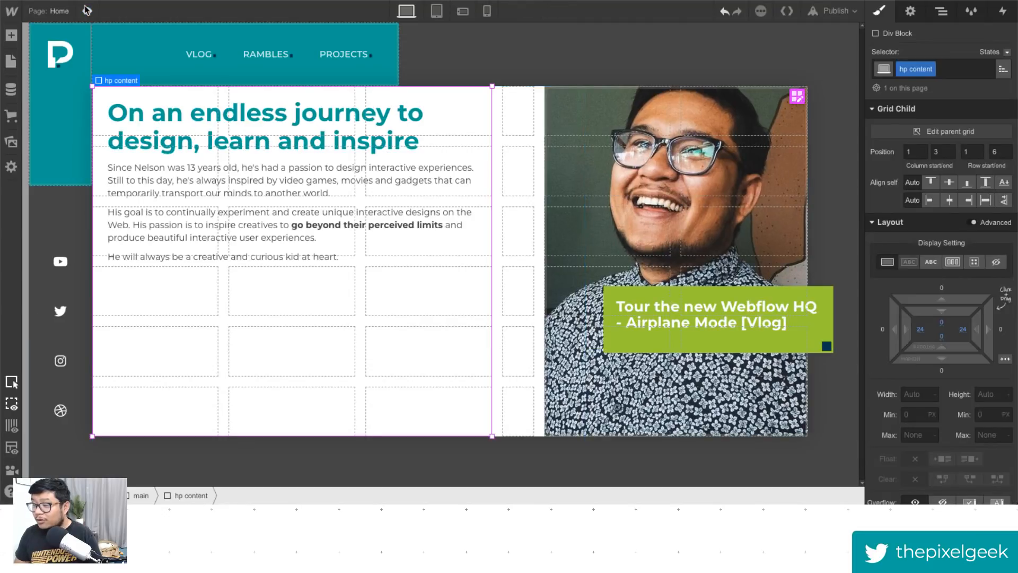
left_click(179, 138)
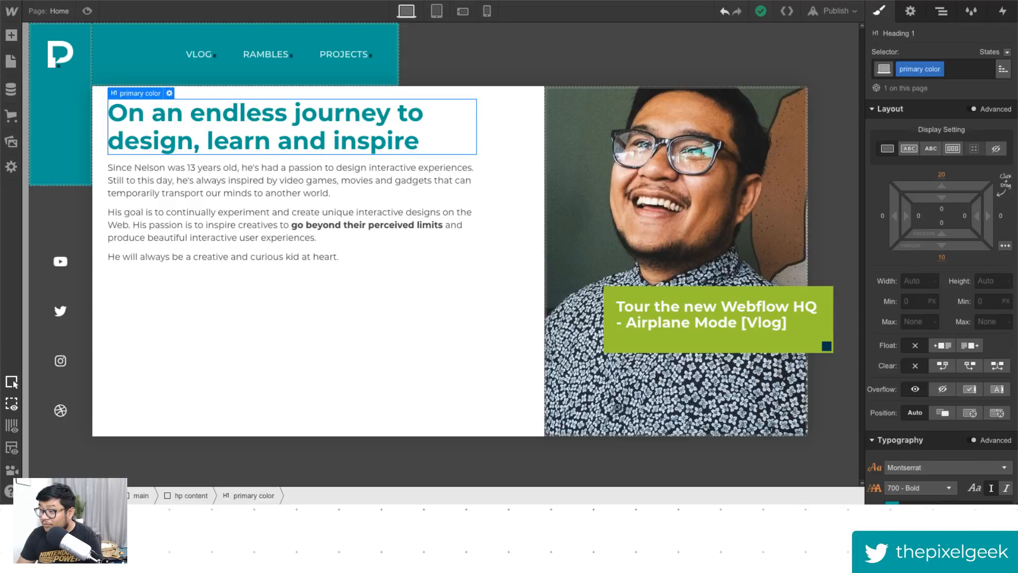
- Give the first intro paragraph a new class named hp p
left_click(389, 197)
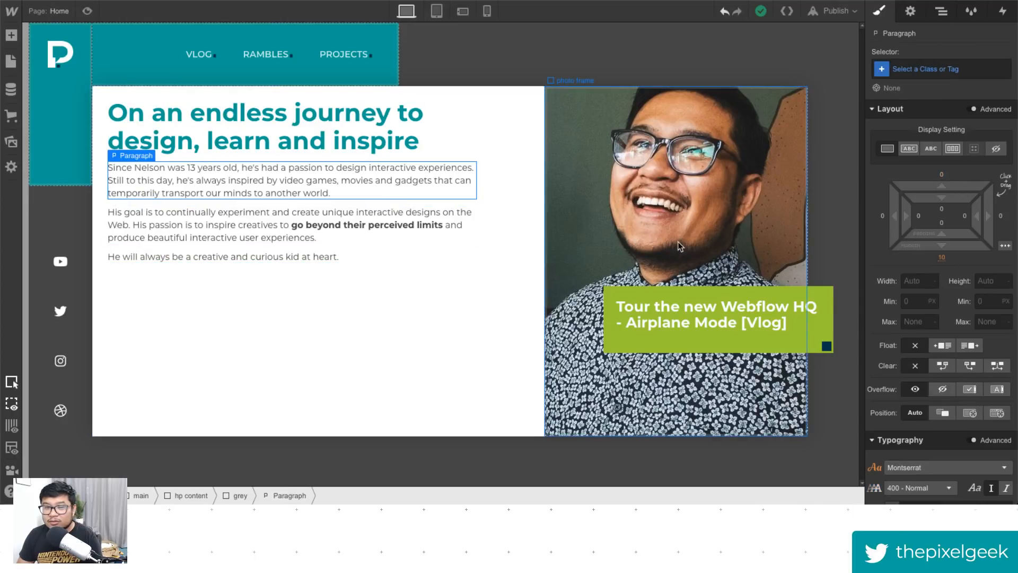
left_click(935, 69)
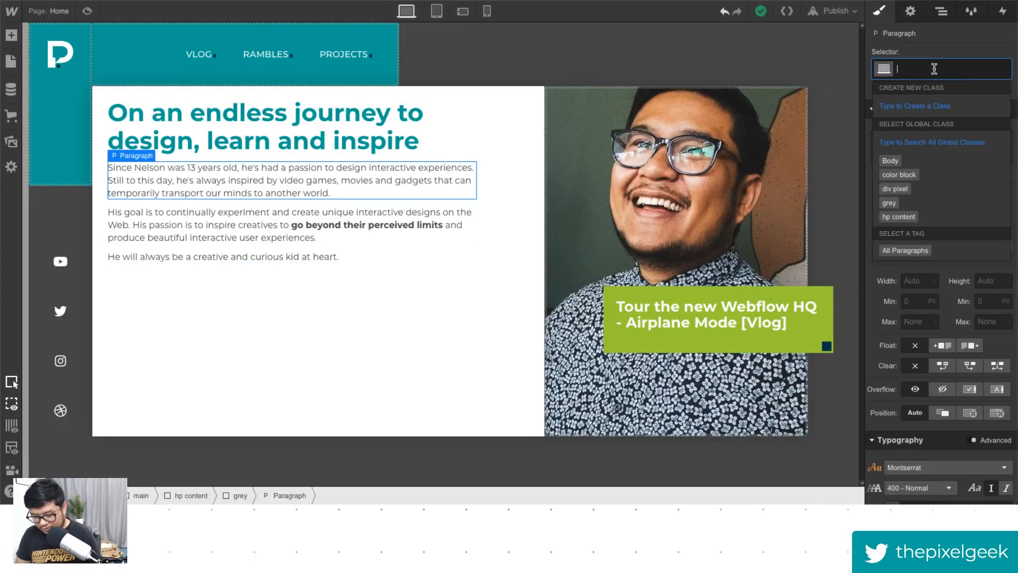
type("hp p")
key("Return")
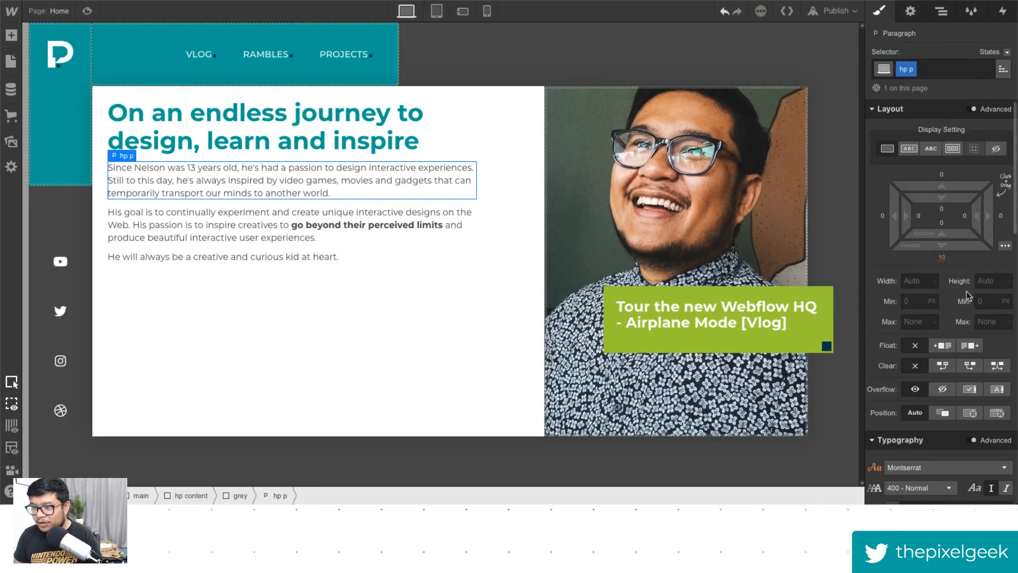
- Set the hp p paragraph's font size to 18 px and line height to 24 px
scroll(960, 301, "down", 1)
scroll(955, 318, "down", 2)
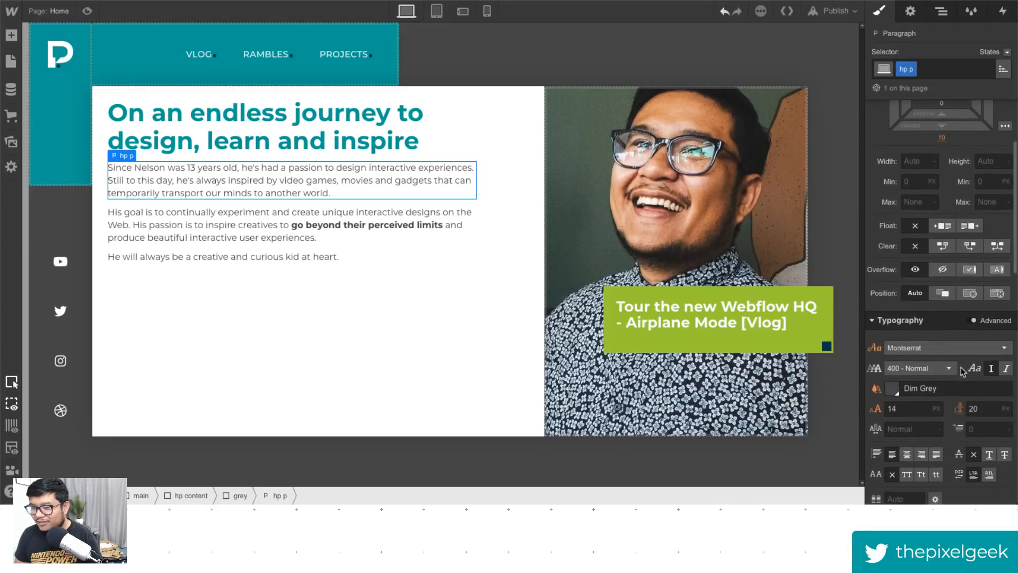
left_click(915, 406)
key("Up")
key("Up")
key("Up")
key("Up")
key("Up")
key("Up")
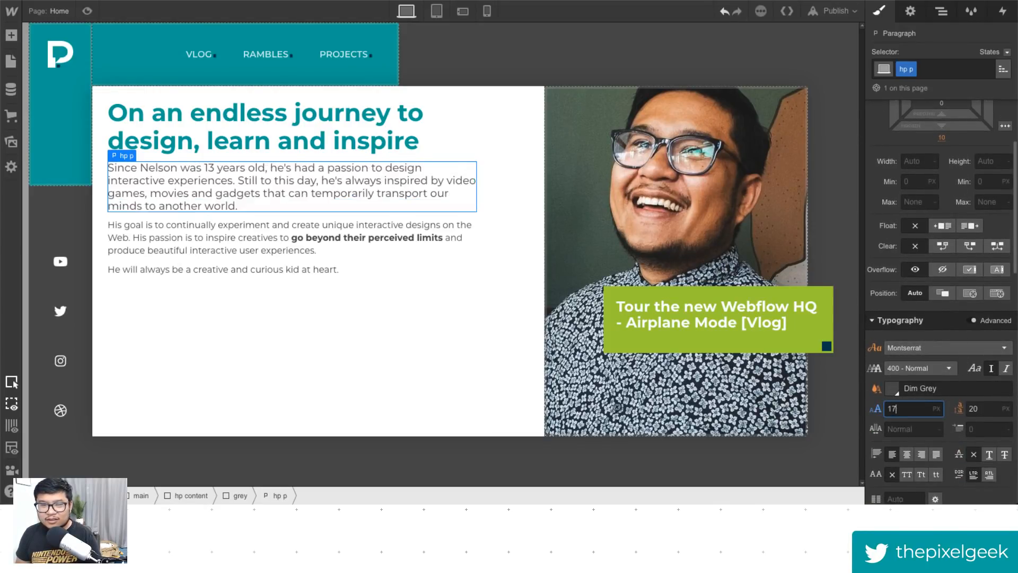
key("shift+Up")
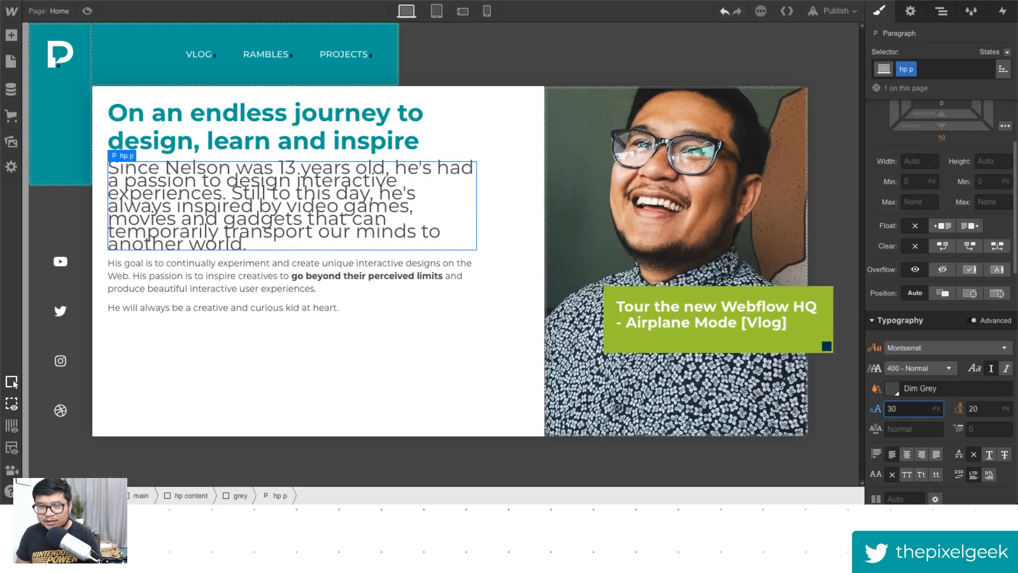
key("Down")
key("Down")
key("Down")
key("Down")
key("Down")
key("Down")
key("Down")
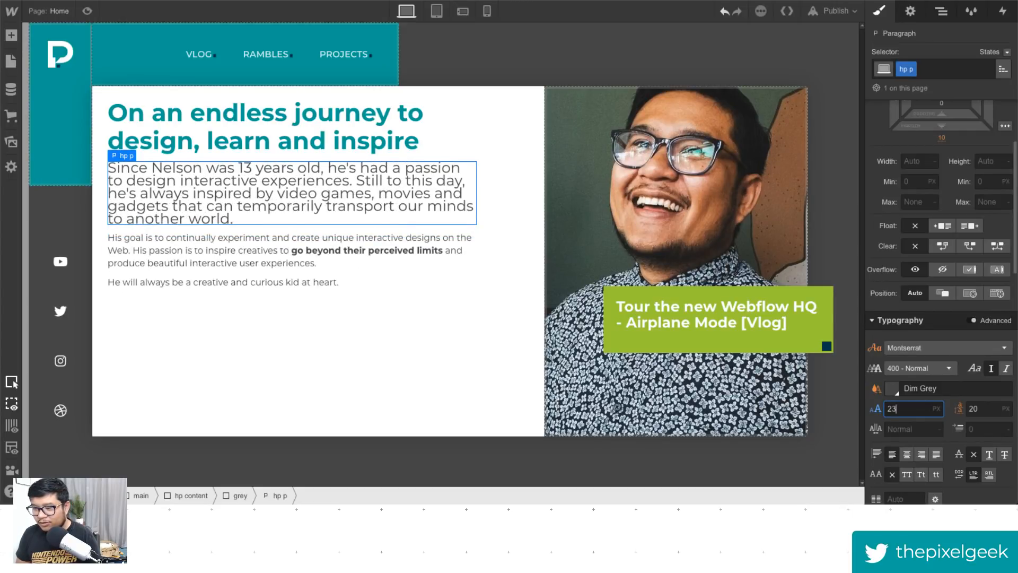
key("Down")
key("Tab")
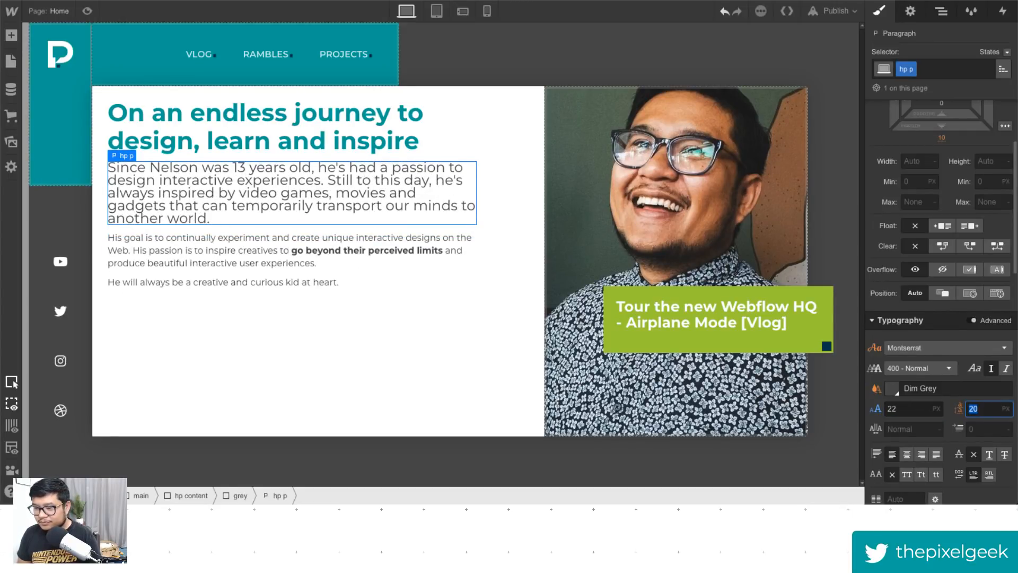
type("28")
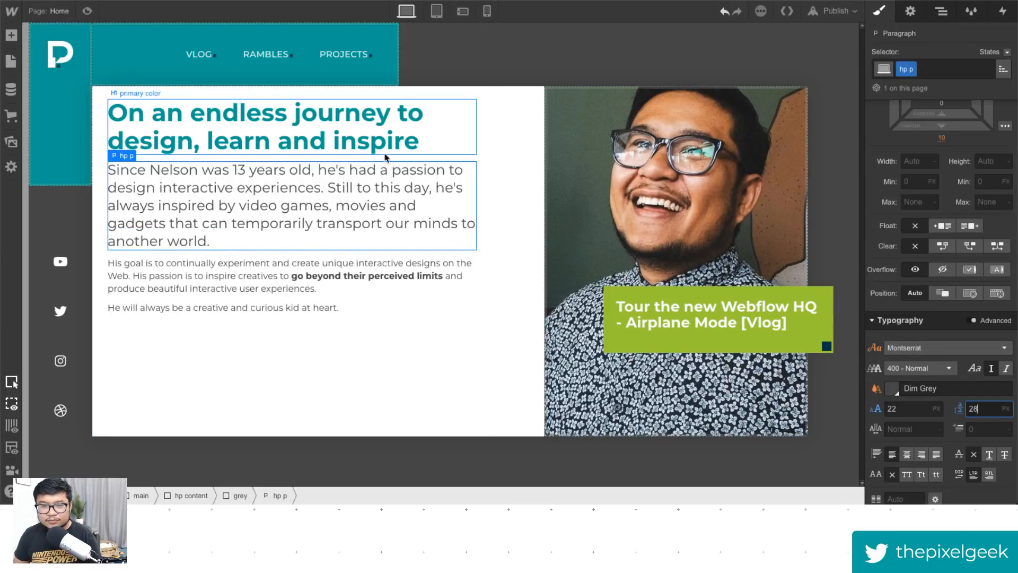
key("shift+Tab")
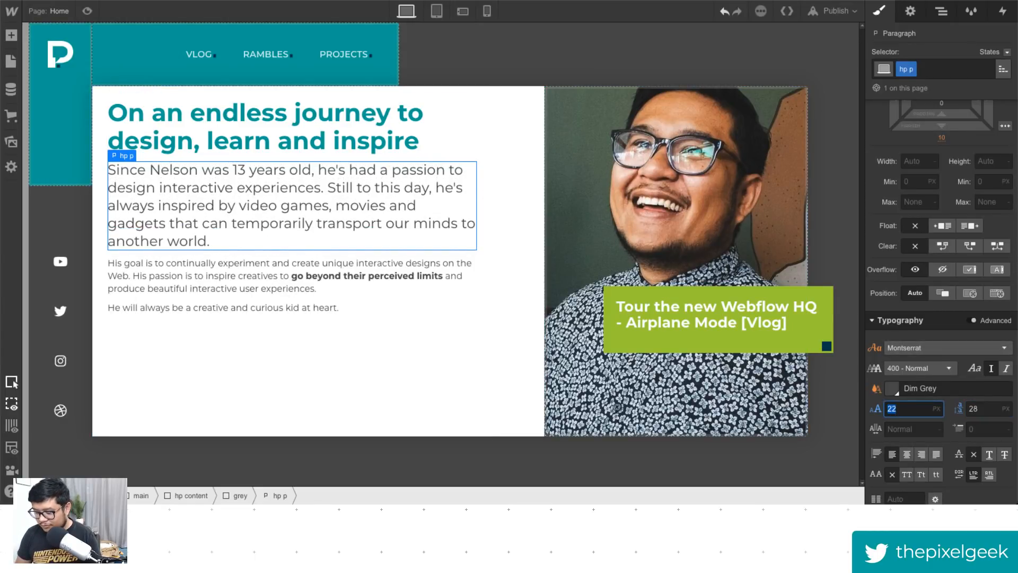
type("18")
key("Tab")
type("24")
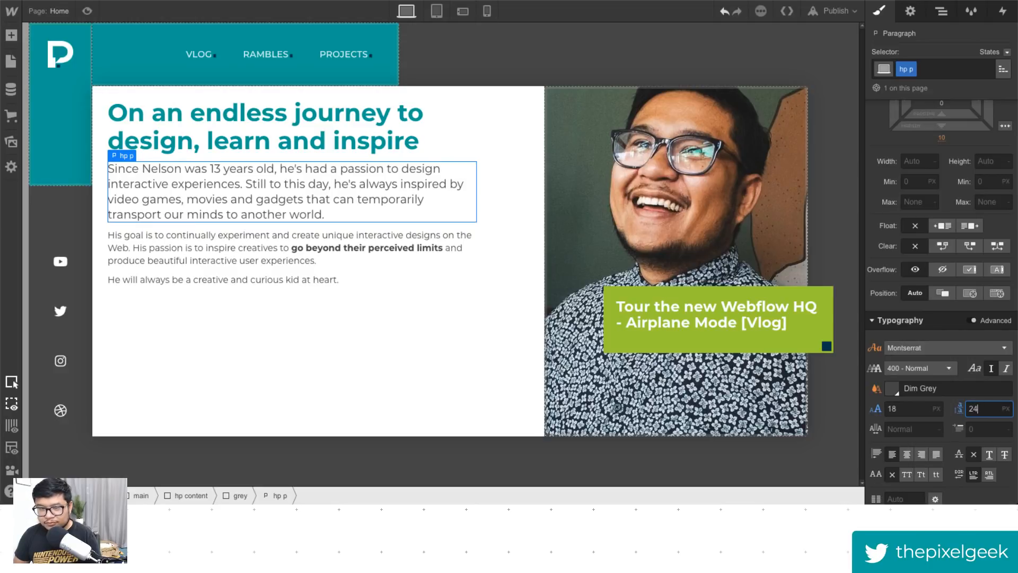
- Apply the hp p class to the second intro paragraph
left_click(264, 249)
left_click(957, 60)
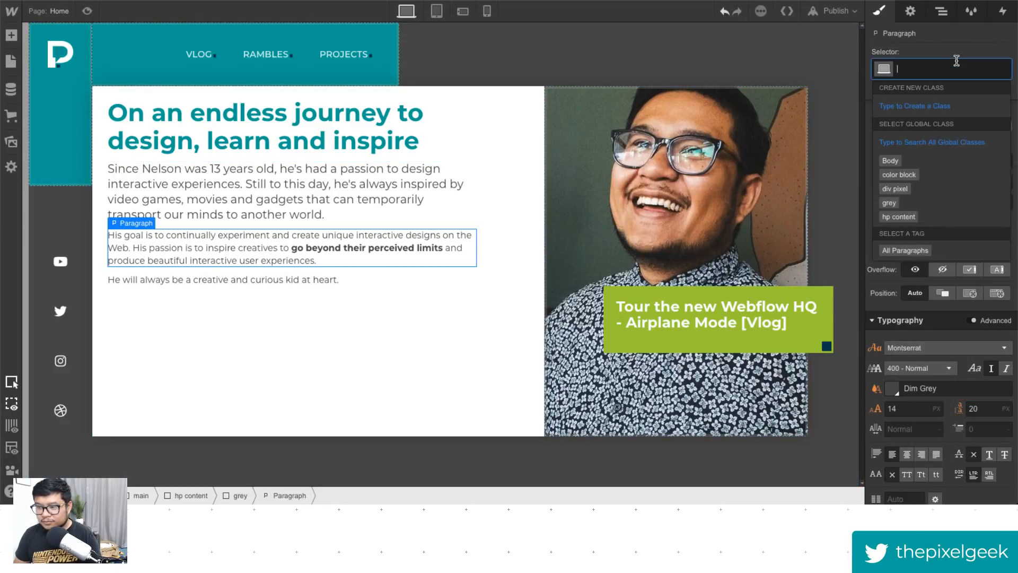
type("hp p")
key("Return")
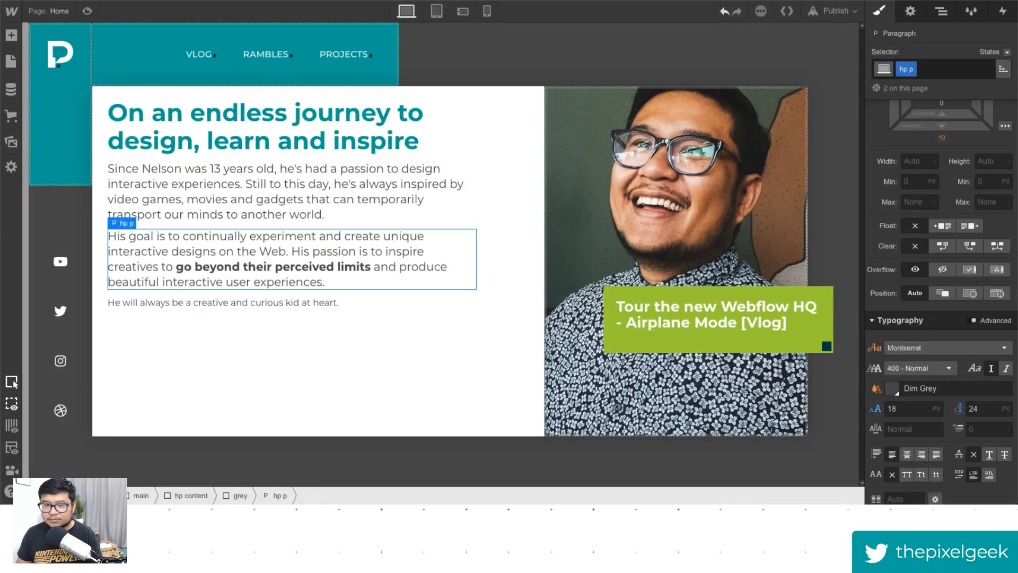
- Apply the hp p class to the third intro paragraph
left_click(367, 302)
left_click(954, 68)
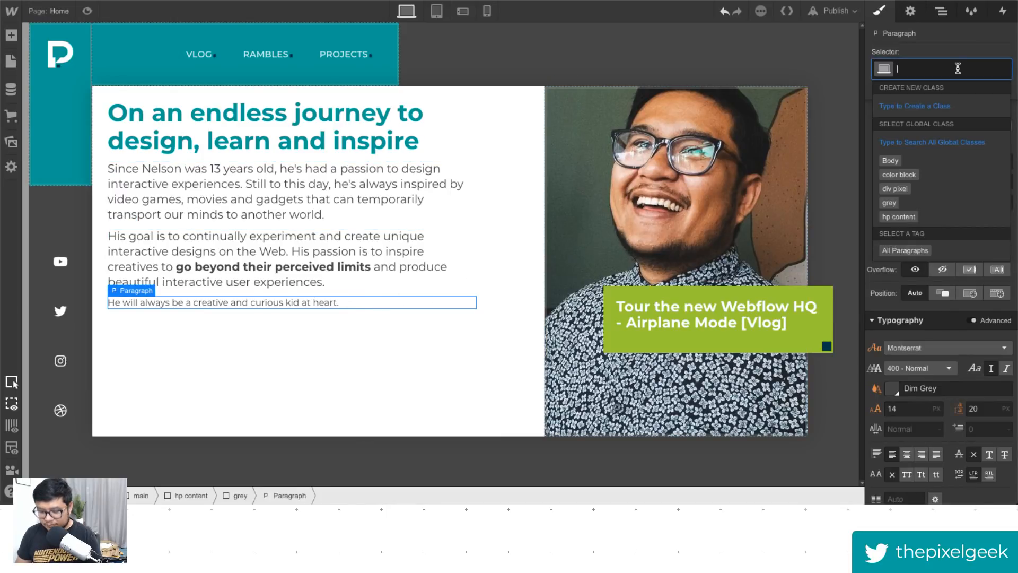
type("hp p")
key("Return")
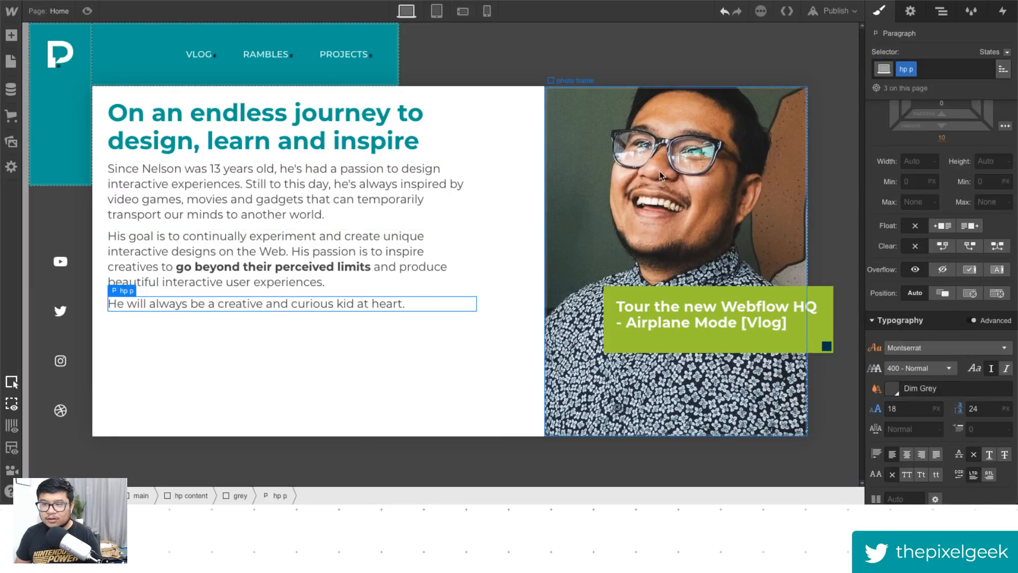
- Select the main heading and switch its styling to the All H1 Headings selector
left_click(371, 120)
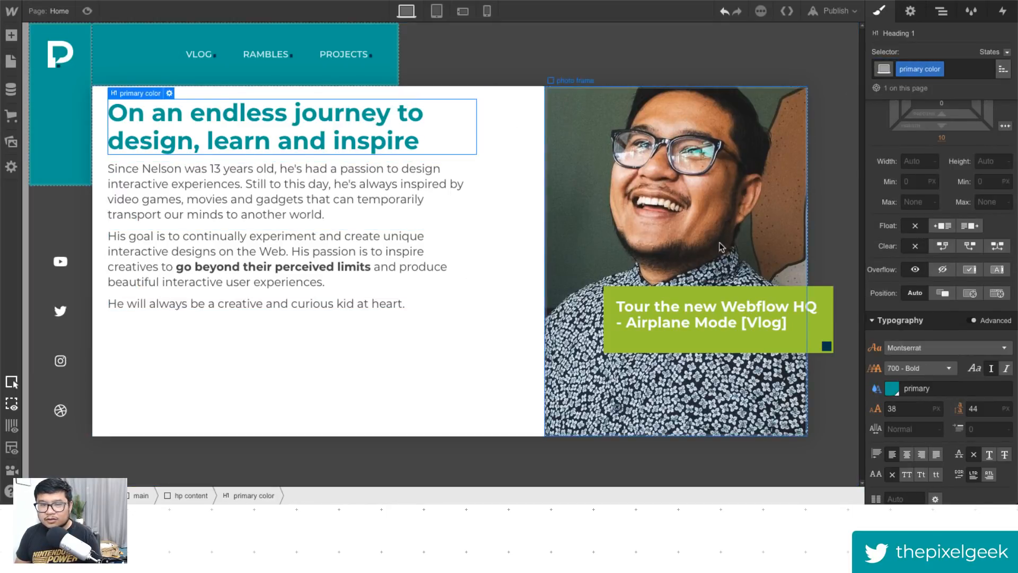
scroll(907, 403, "down", 1)
left_click(907, 402)
left_click(967, 69)
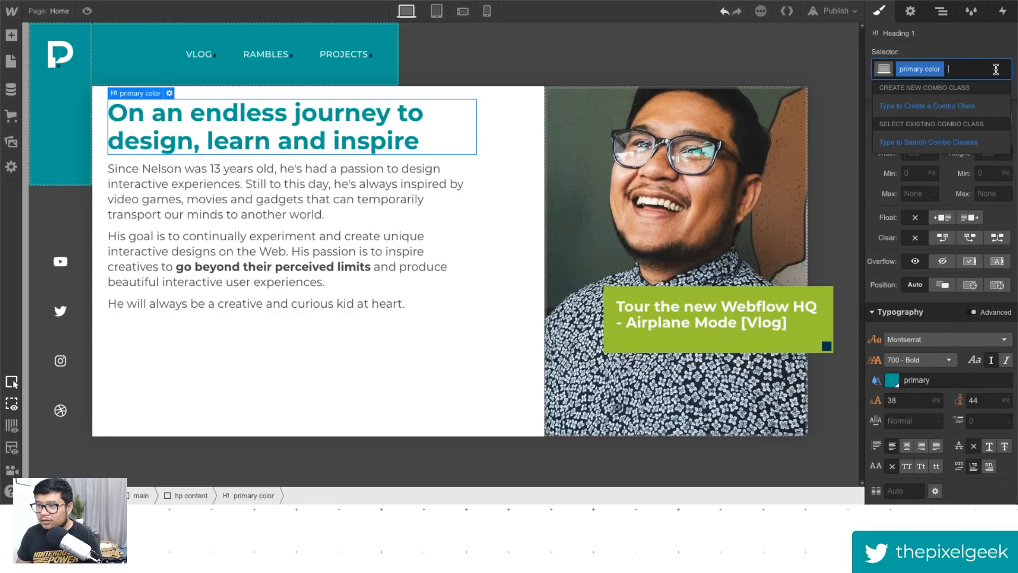
left_click(990, 43)
left_click(1003, 67)
left_click(923, 133)
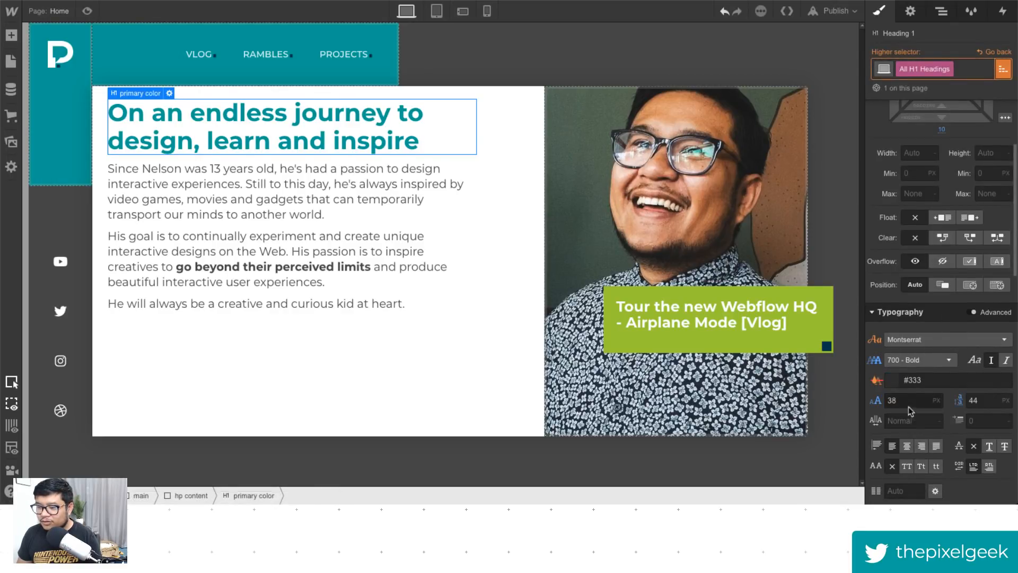
- Set the H1 font size to 58 px and line height to 54 px
left_click(907, 401)
key("shift+Up")
key("shift+Up")
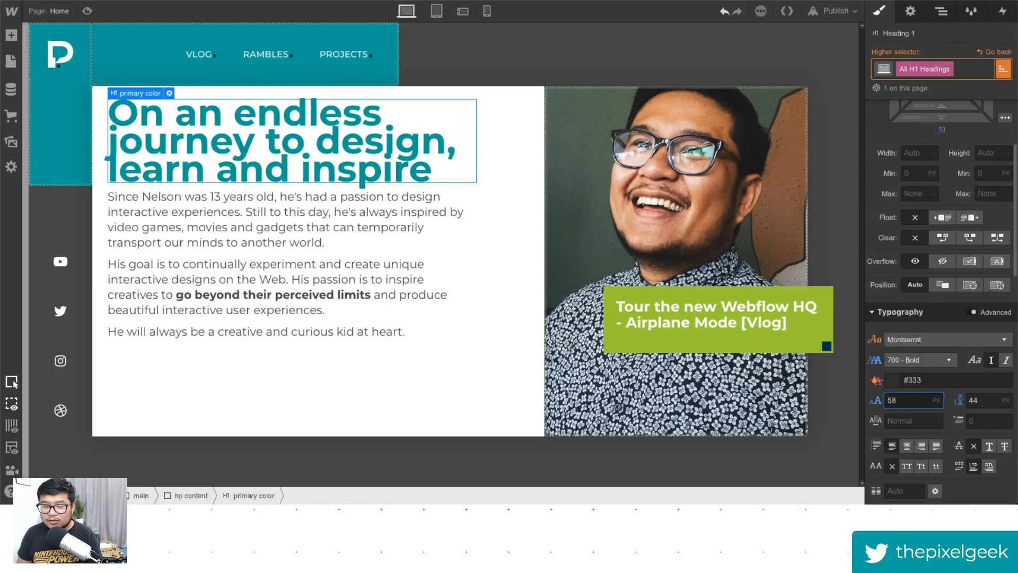
key("Tab")
key("shift+Up")
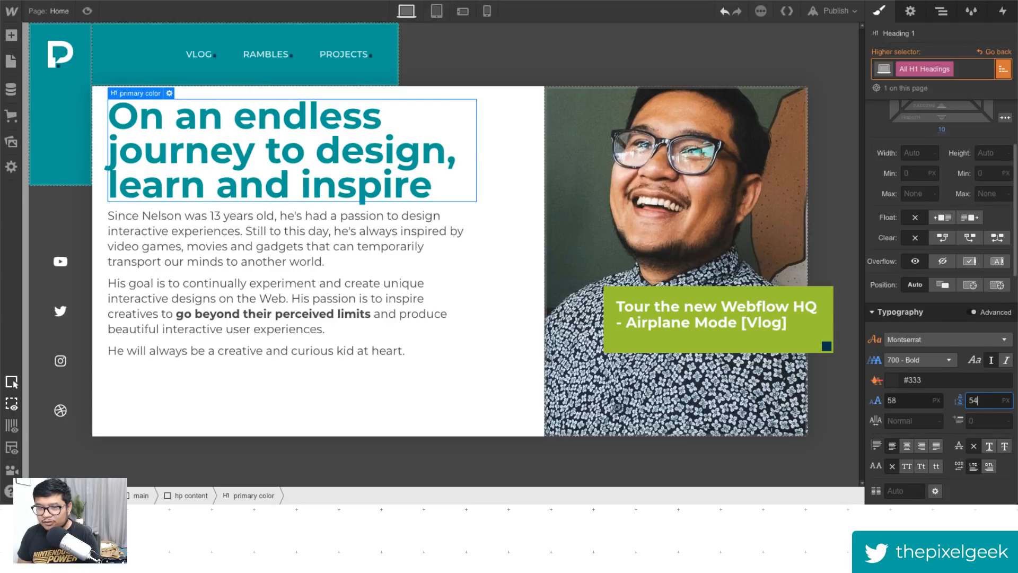
- Switch the H1 sizes to viewport units, setting font size to 3.4 vw and line height to 3.6 vw
key("shift+Tab")
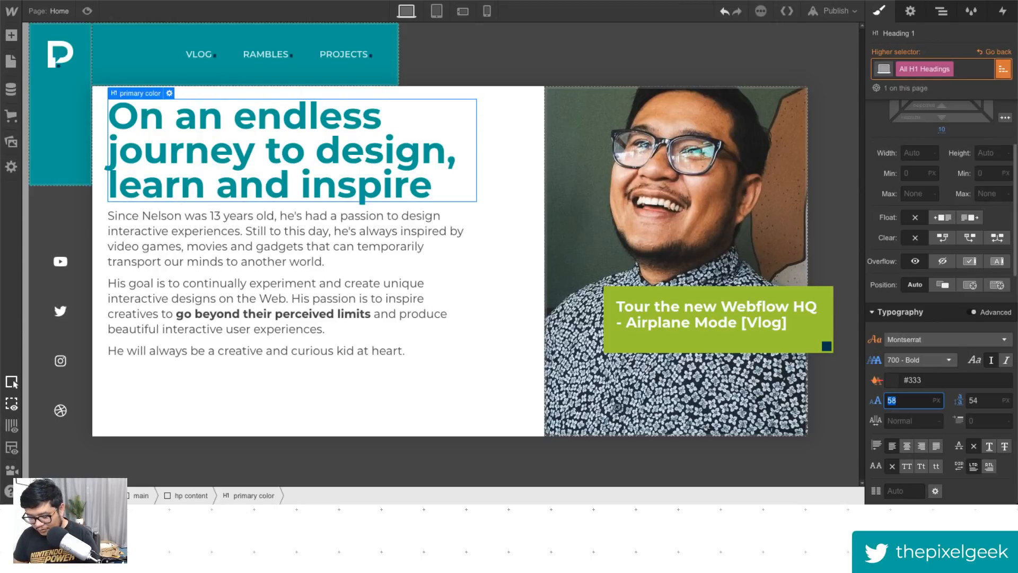
type("7vw")
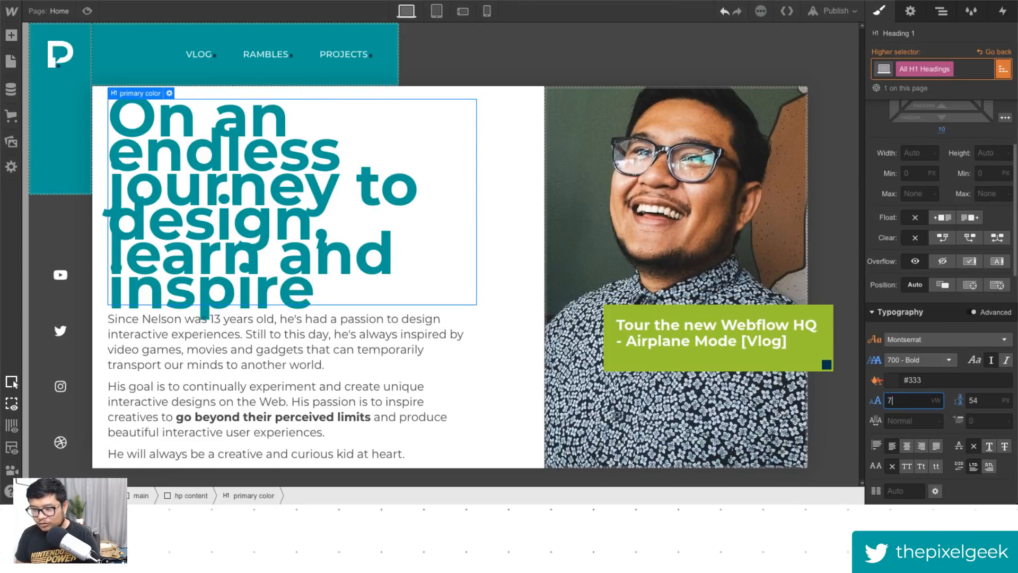
key("Down")
key("Down")
key("Down")
key("Tab")
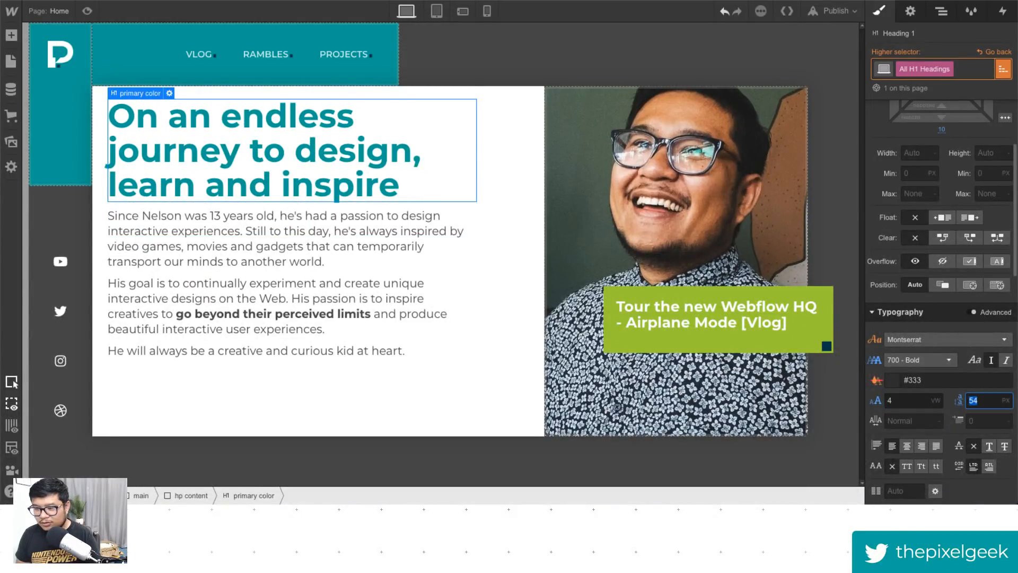
type("4vw")
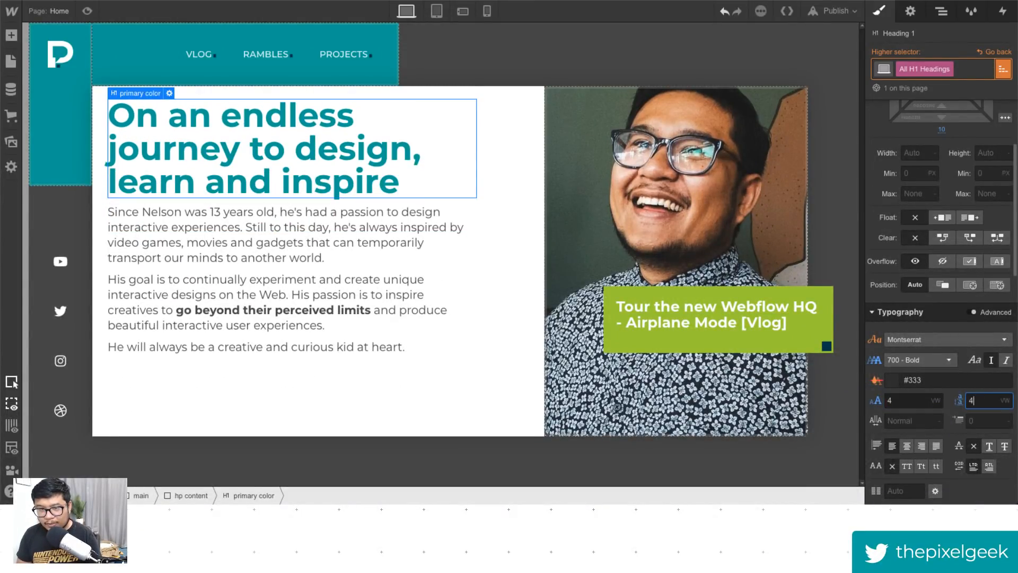
type(".5")
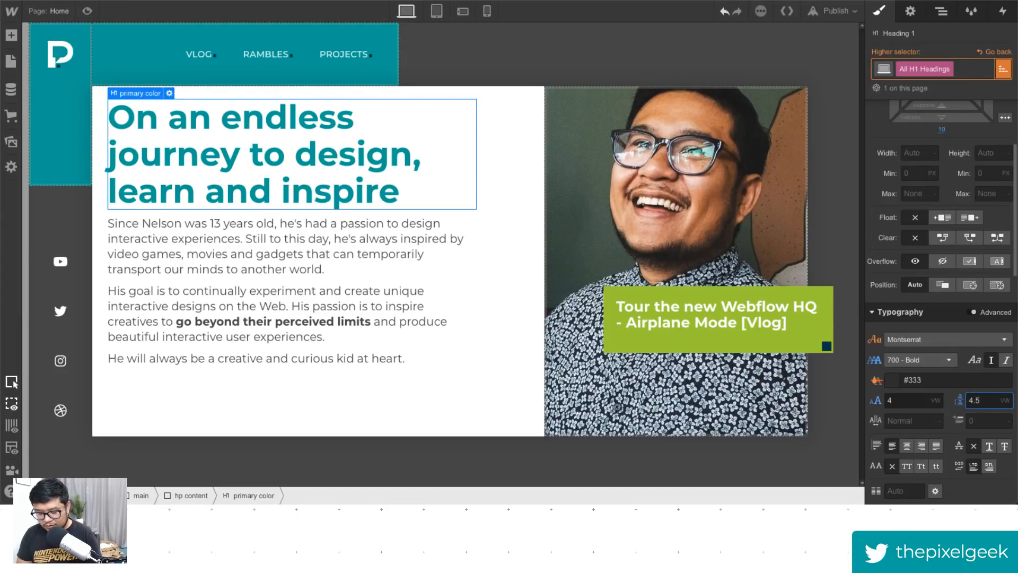
key("BackSpace")
type("25")
key("BackSpace")
key("BackSpace")
key("BackSpace")
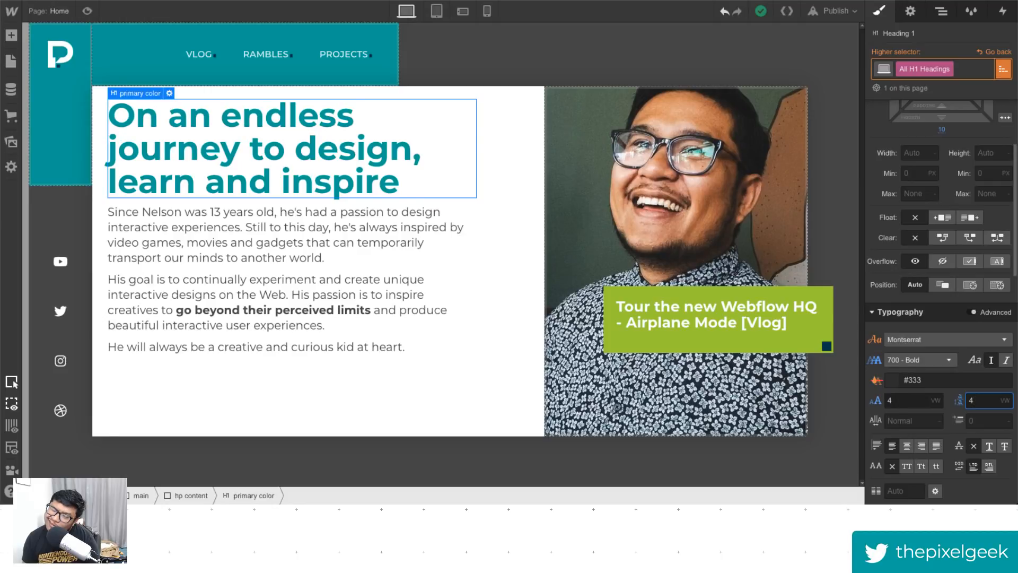
key("shift+Tab")
key("Down")
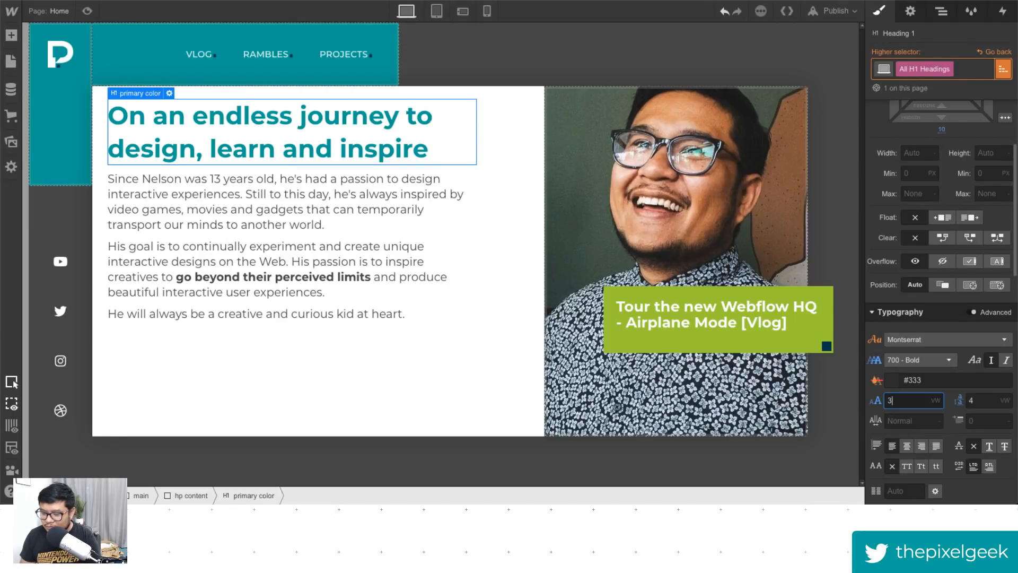
type(".5")
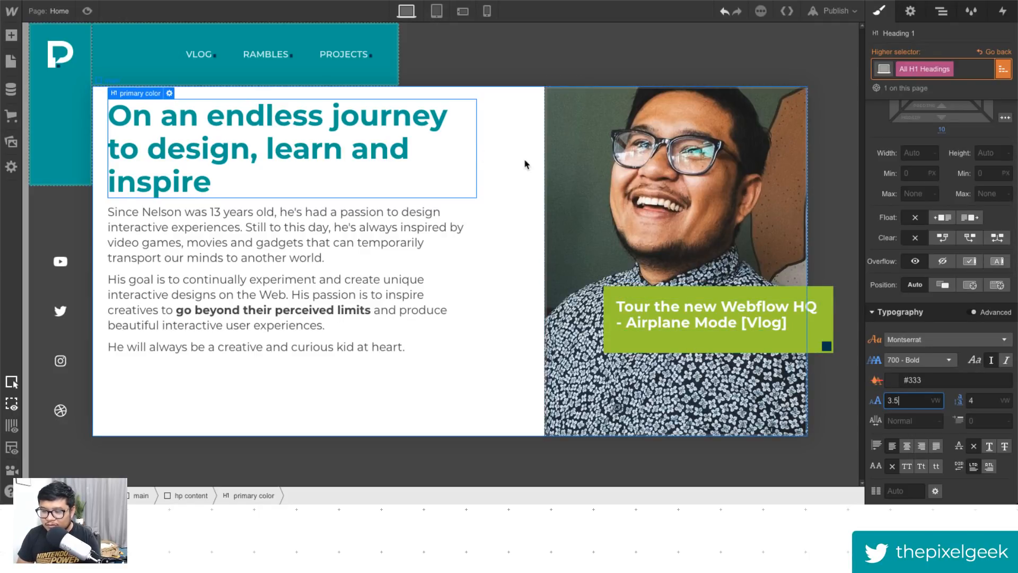
key("BackSpace")
type("25")
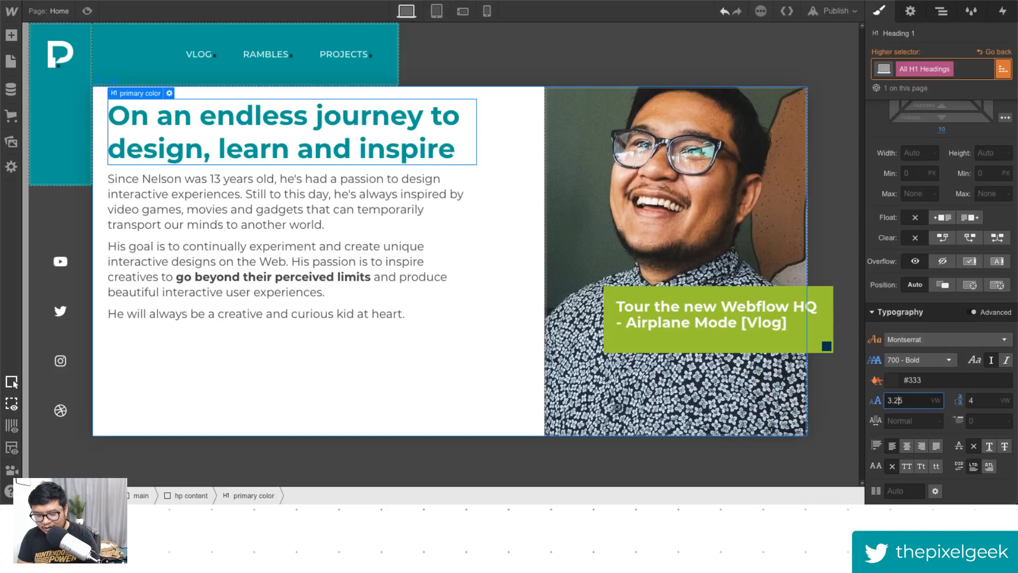
key("BackSpace")
type("3")
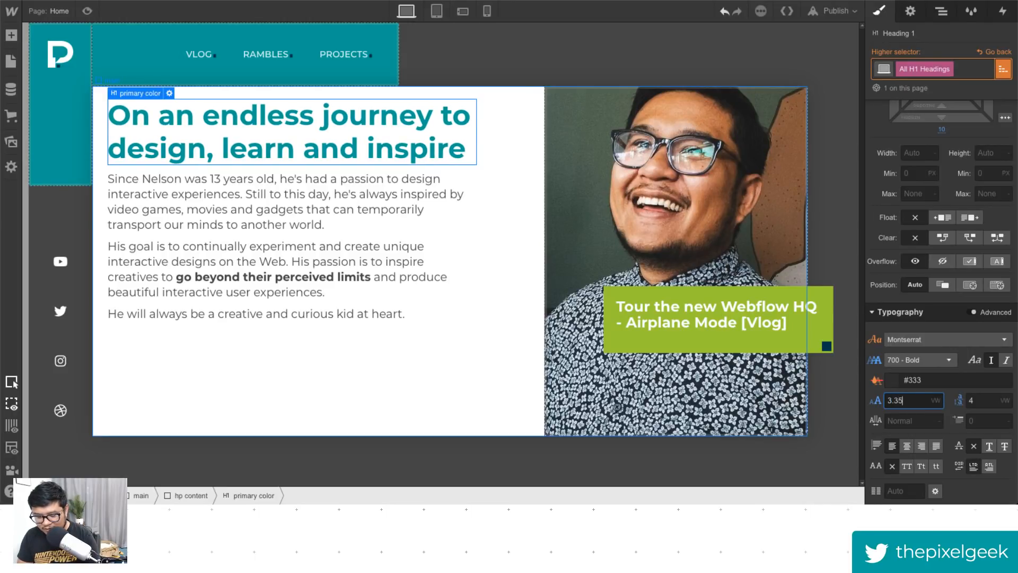
key("BackSpace")
key("BackSpace")
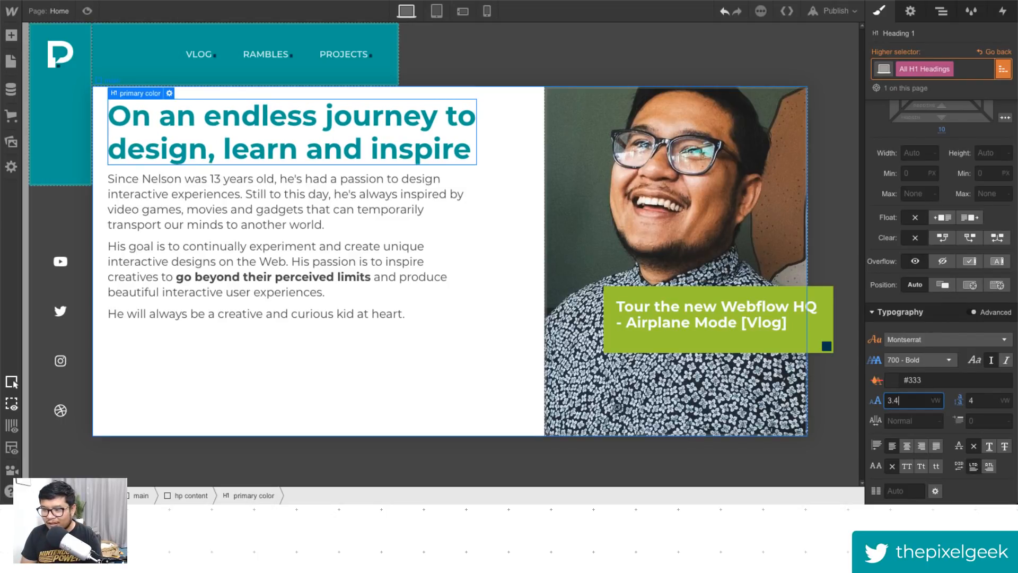
key("Tab")
type("4.4")
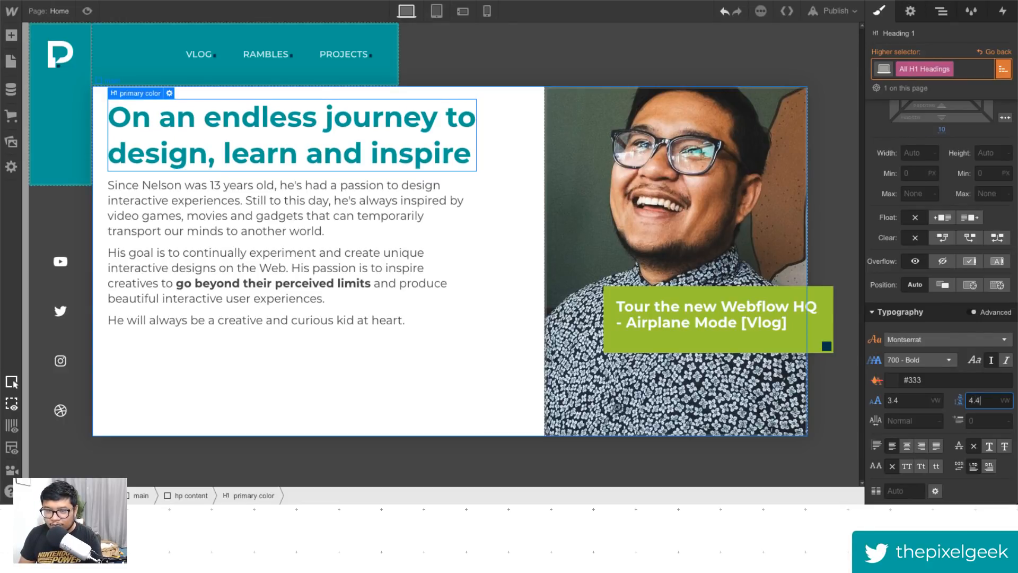
key("Down")
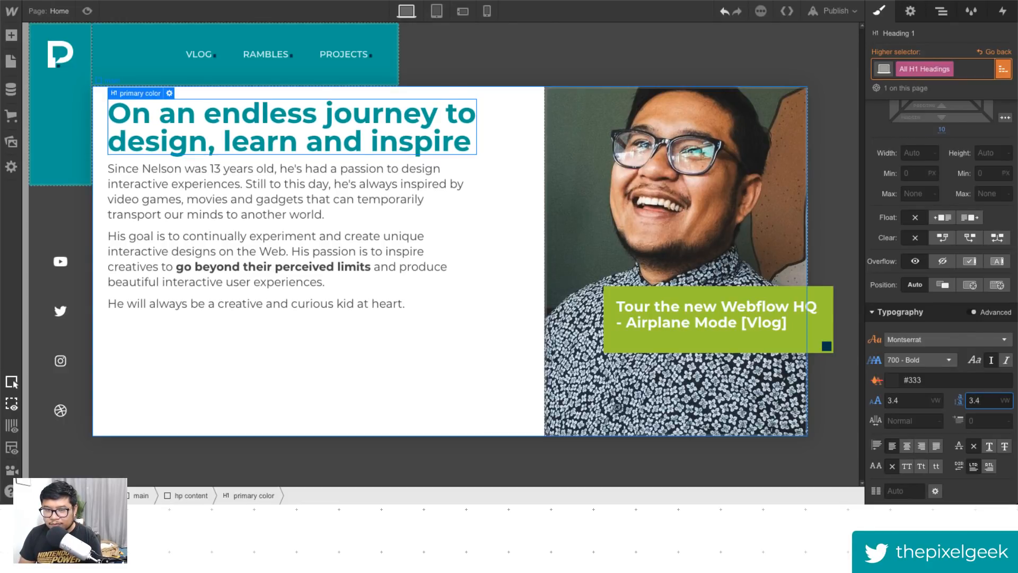
key("BackSpace")
type("6")
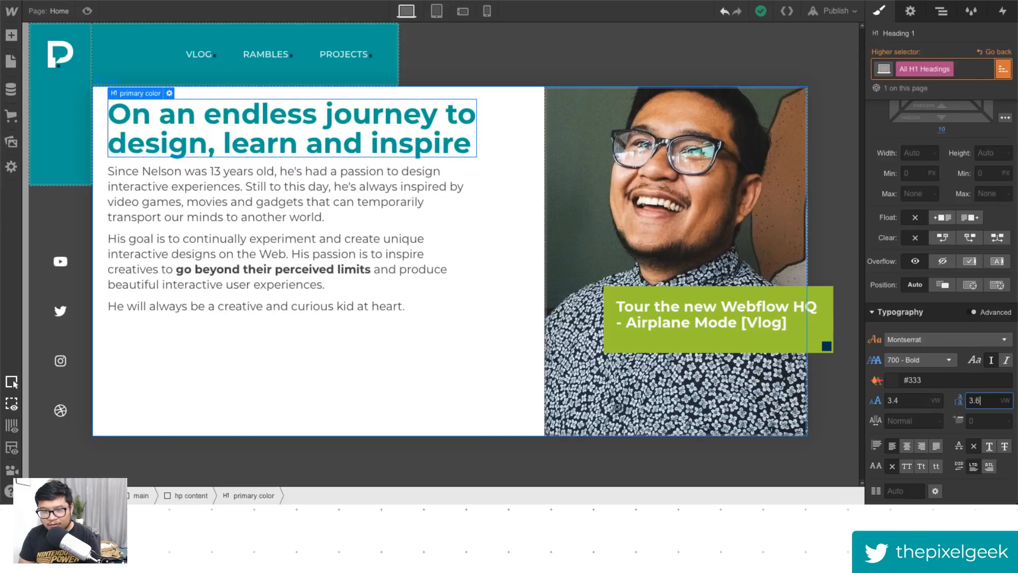
- Set the H1's top margin to 0 and its bottom padding to 30 px
scroll(941, 175, "up", 3)
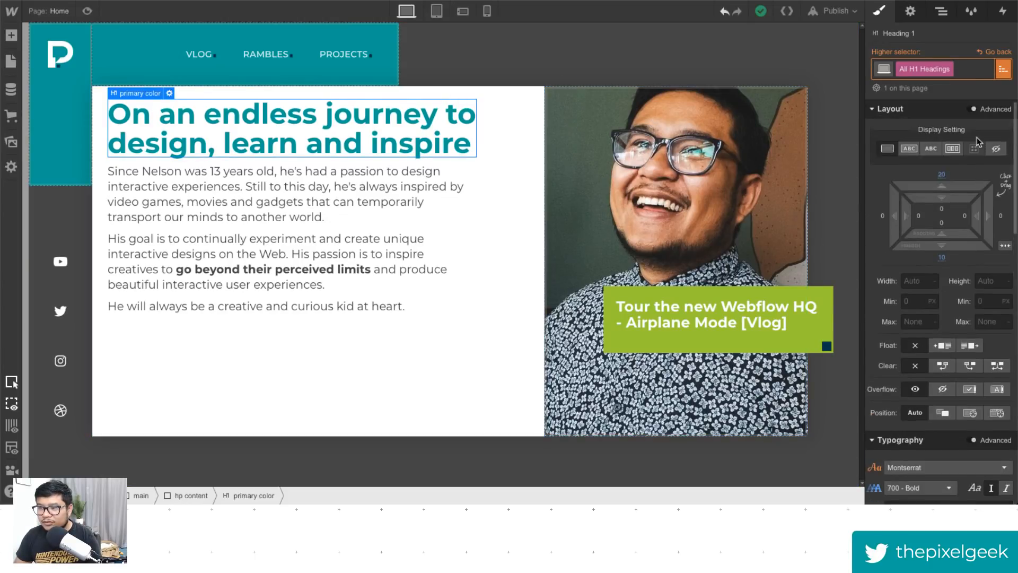
left_click(941, 174)
type("0")
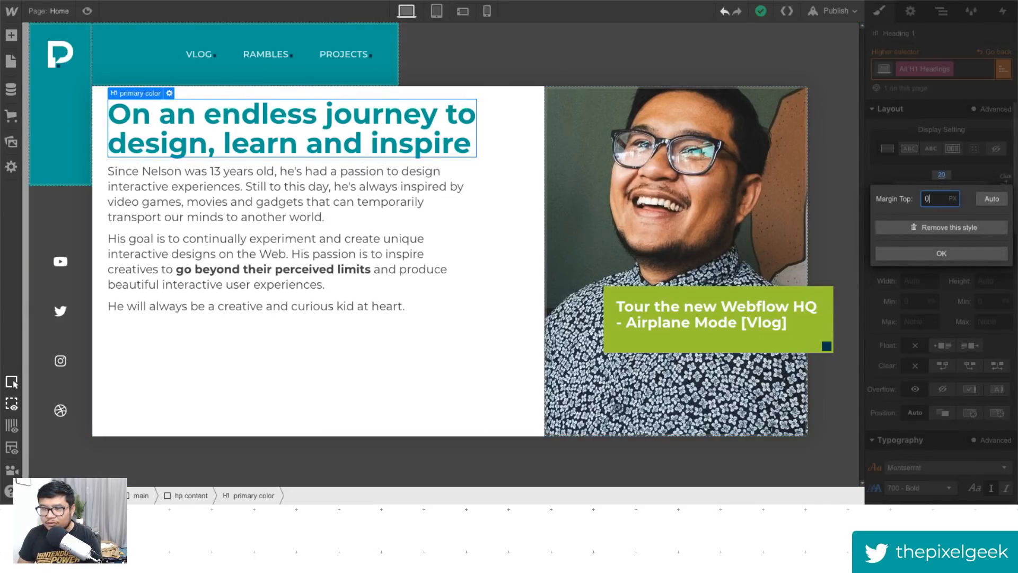
key("Return")
left_click_drag(945, 257, 961, 286)
left_click(942, 222)
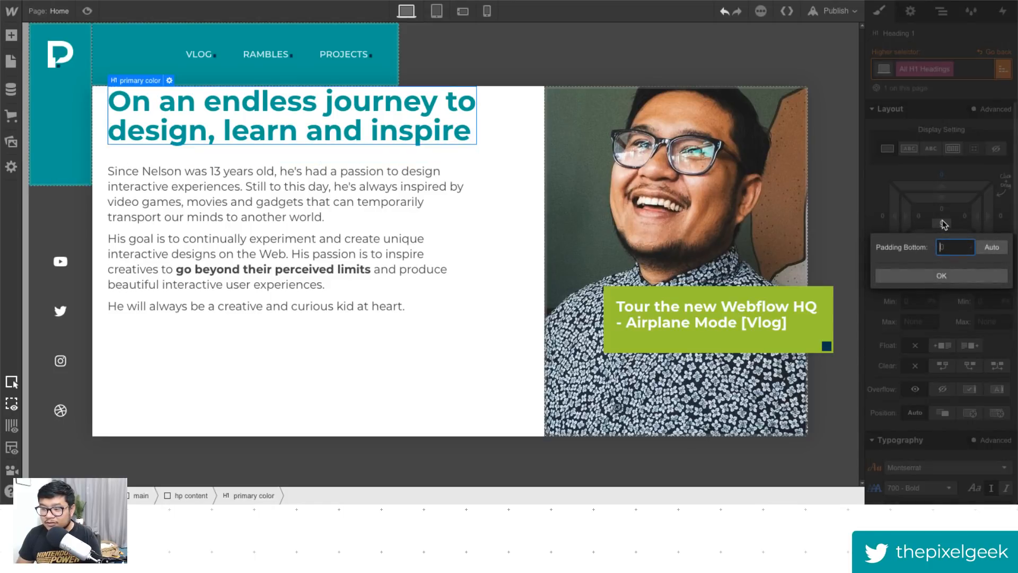
type("30")
key("Return")
- Add a 1 px solid bottom border to the H1 in black at 5% opacity
scroll(949, 324, "down", 5)
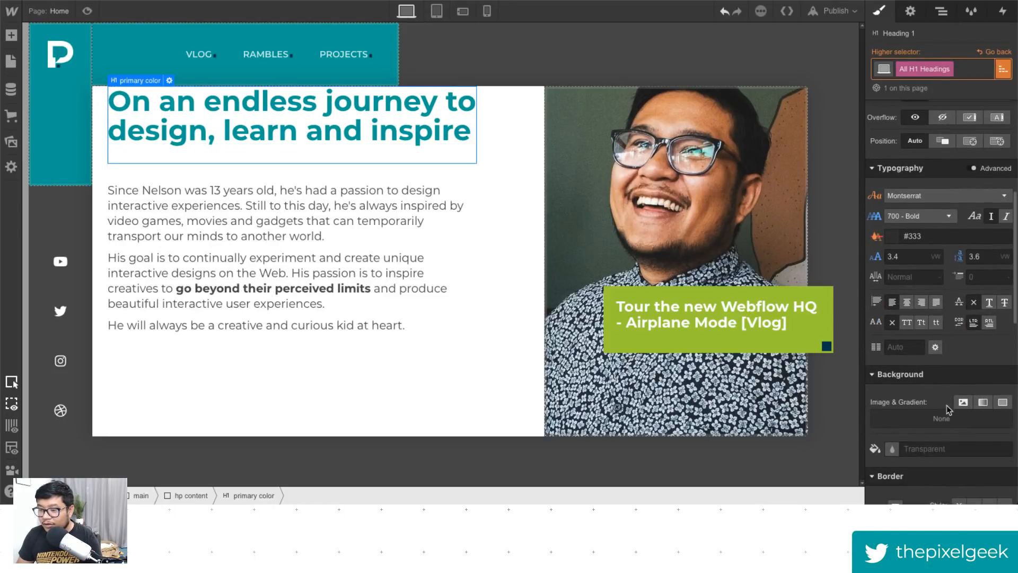
scroll(948, 409, "down", 7)
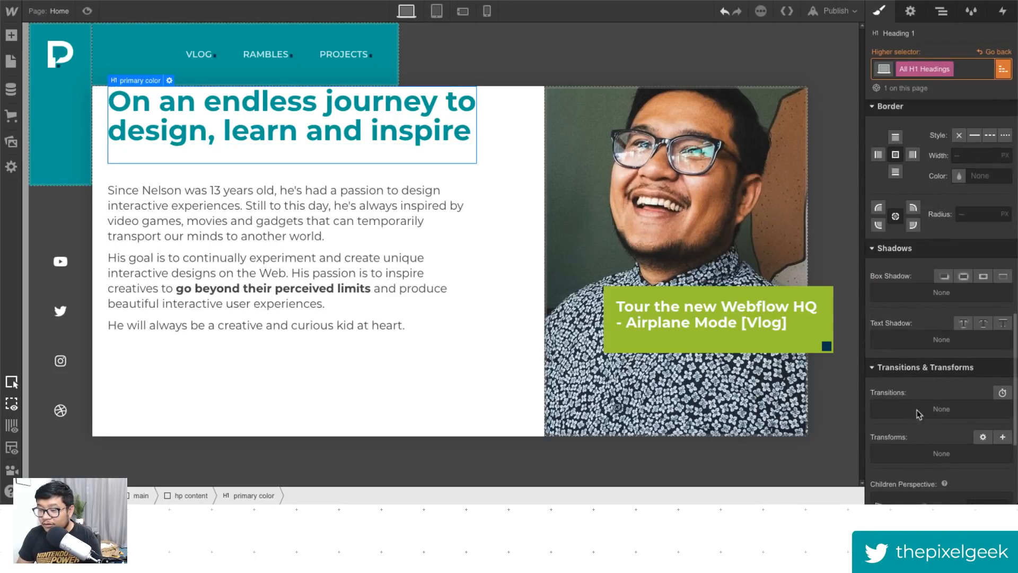
left_click(976, 137)
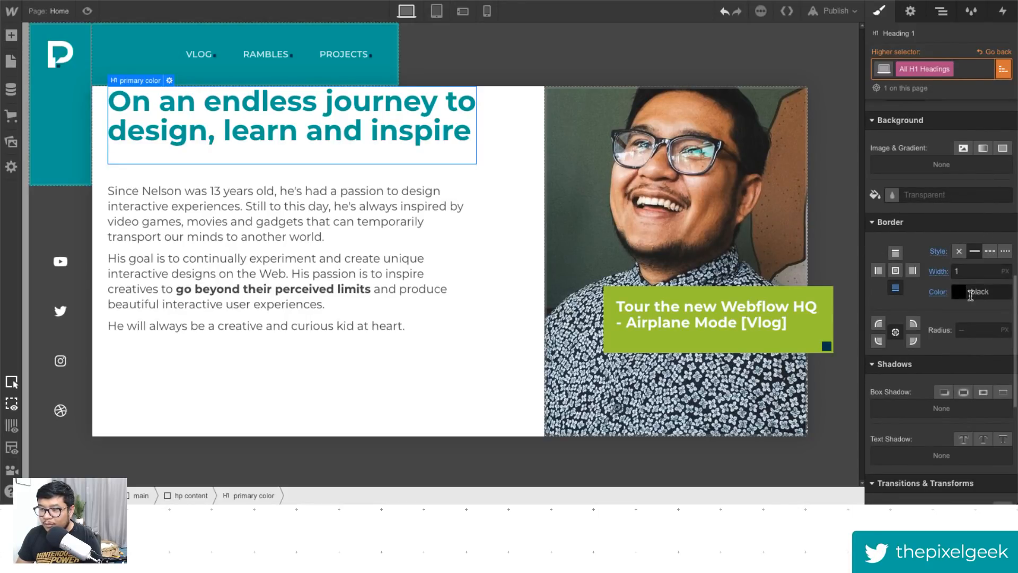
left_click(970, 295)
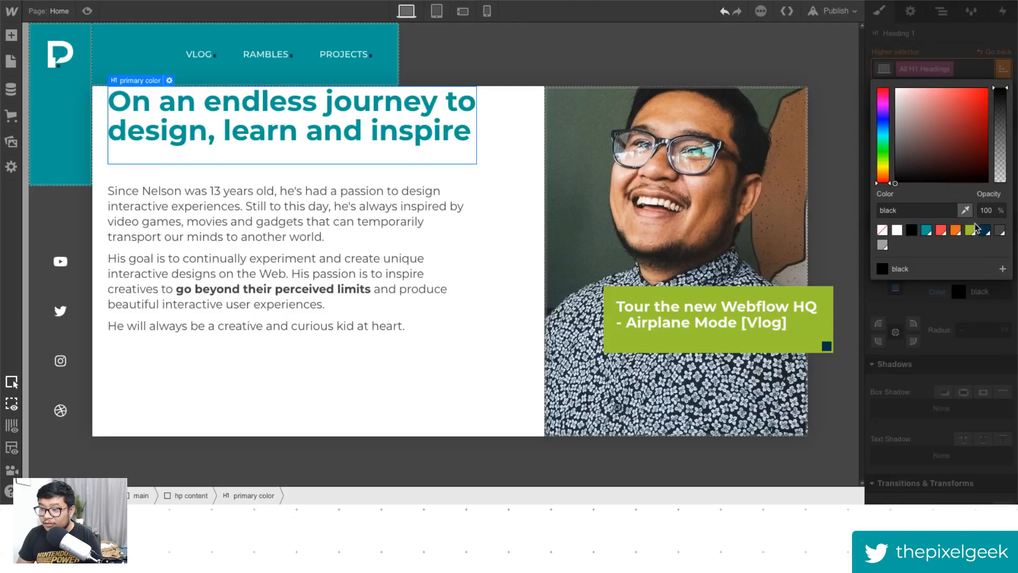
left_click_drag(1002, 110, 997, 180)
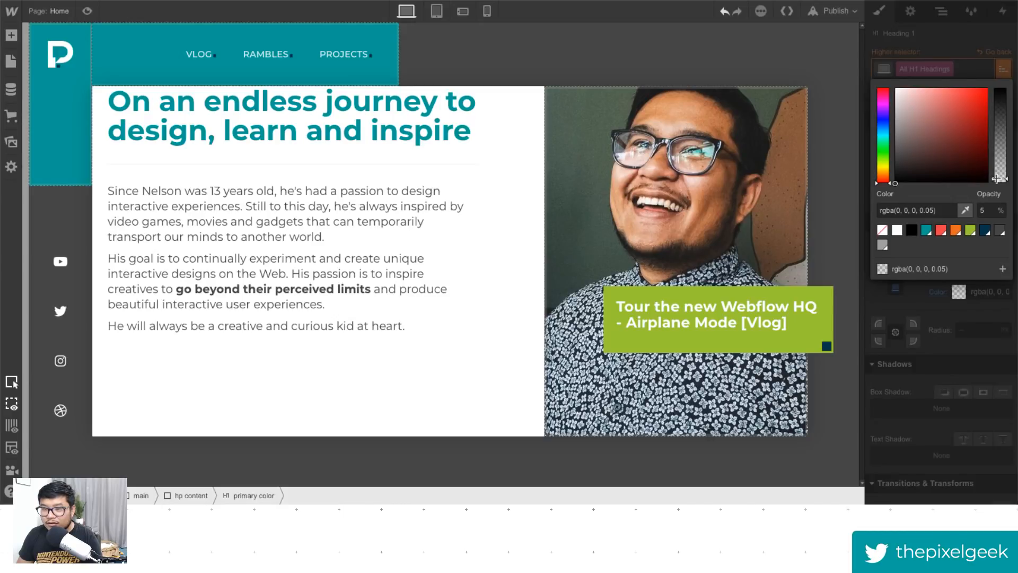
left_click(967, 329)
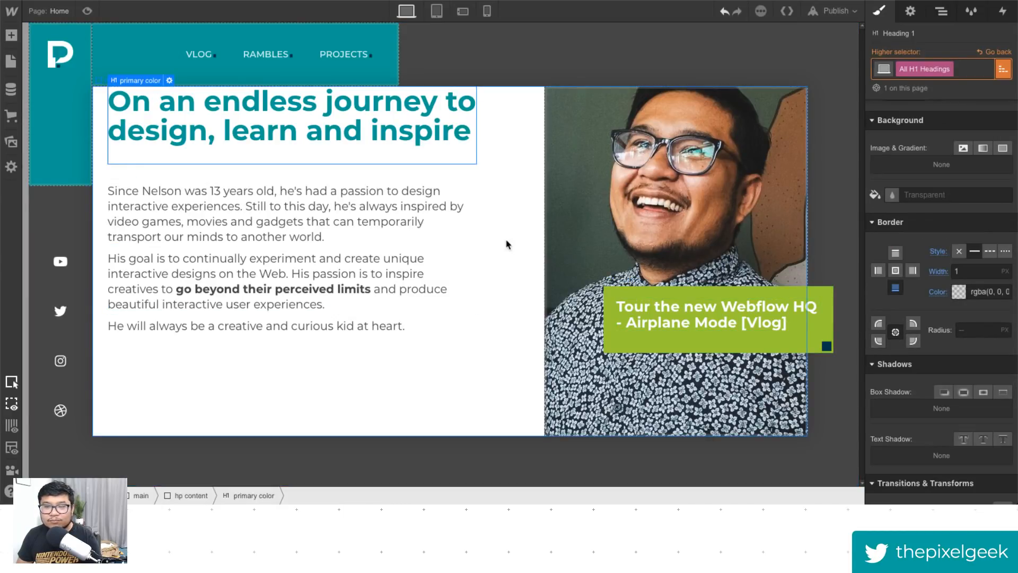
- Select the hp content block and drag its top padding to 20 px
left_click(512, 205)
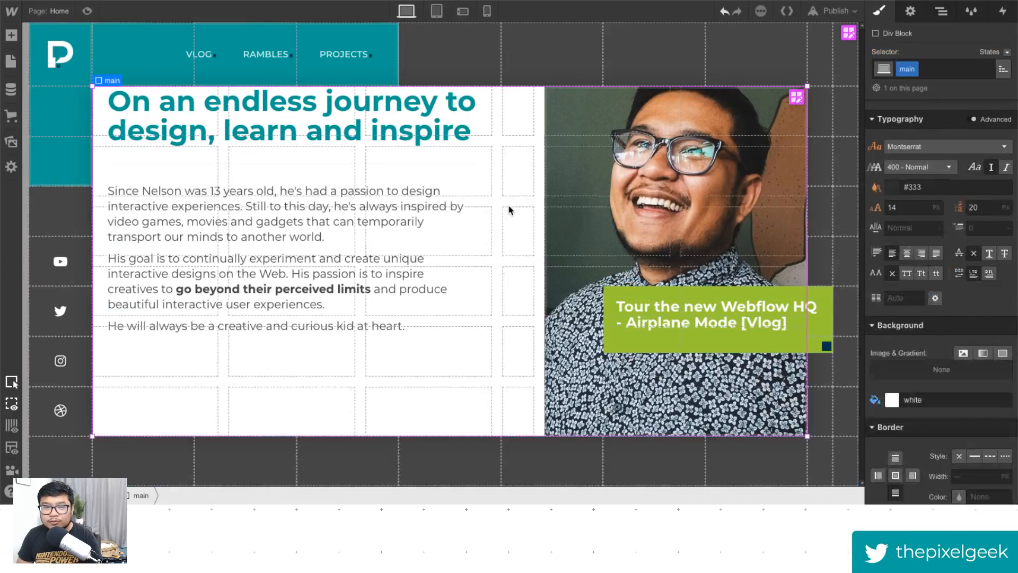
left_click(941, 11)
left_click(913, 164)
left_click(879, 11)
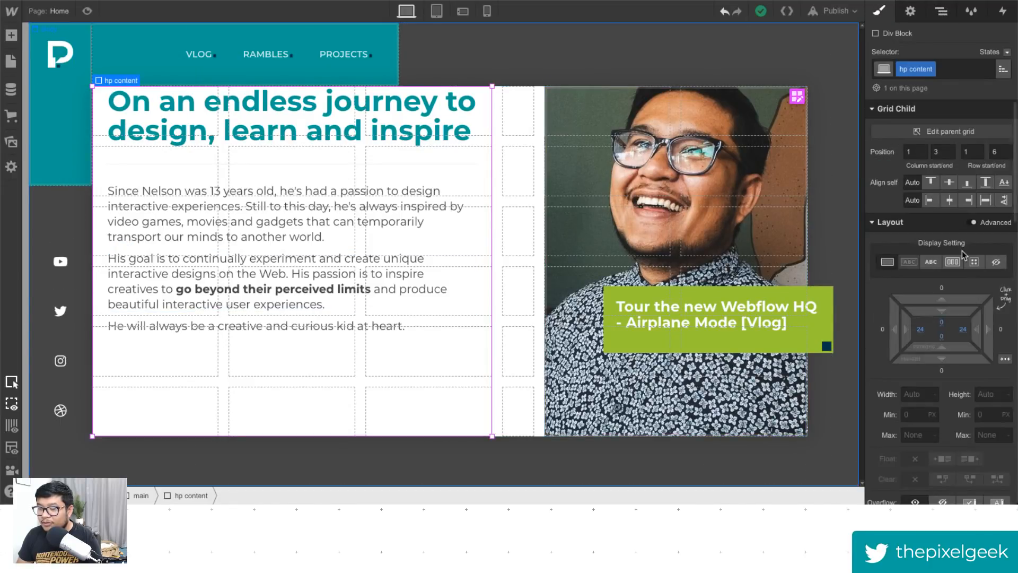
left_click_drag(954, 323, 955, 350)
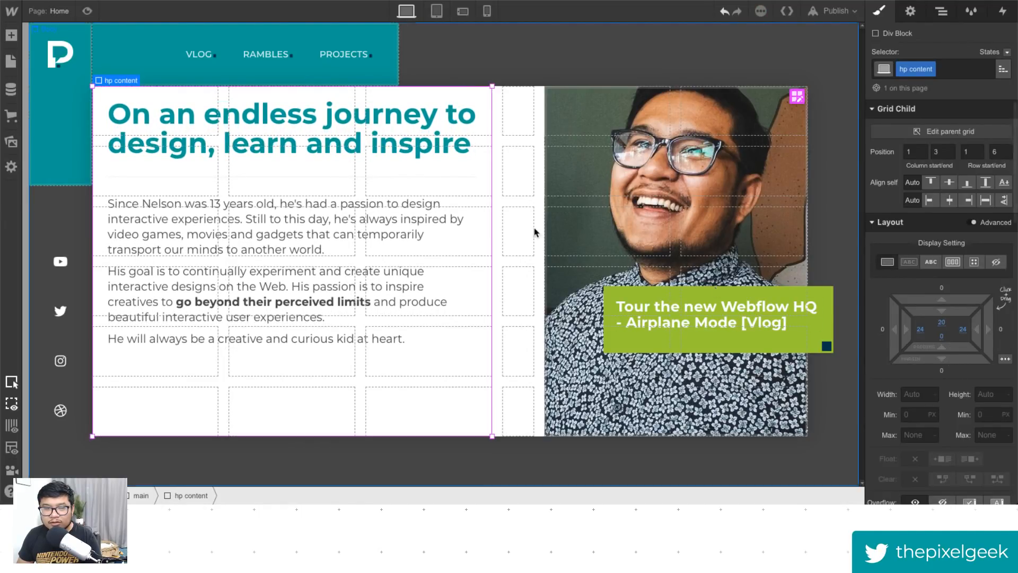
- Preview the layout and raise the hp content block's top padding to 30 px
left_click(87, 11)
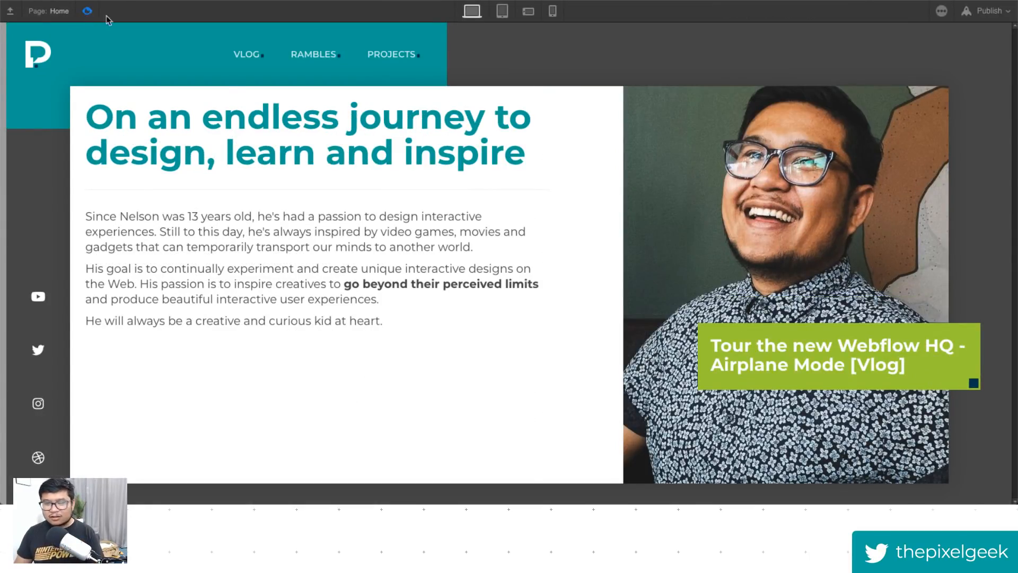
left_click(87, 11)
left_click_drag(955, 321, 953, 331)
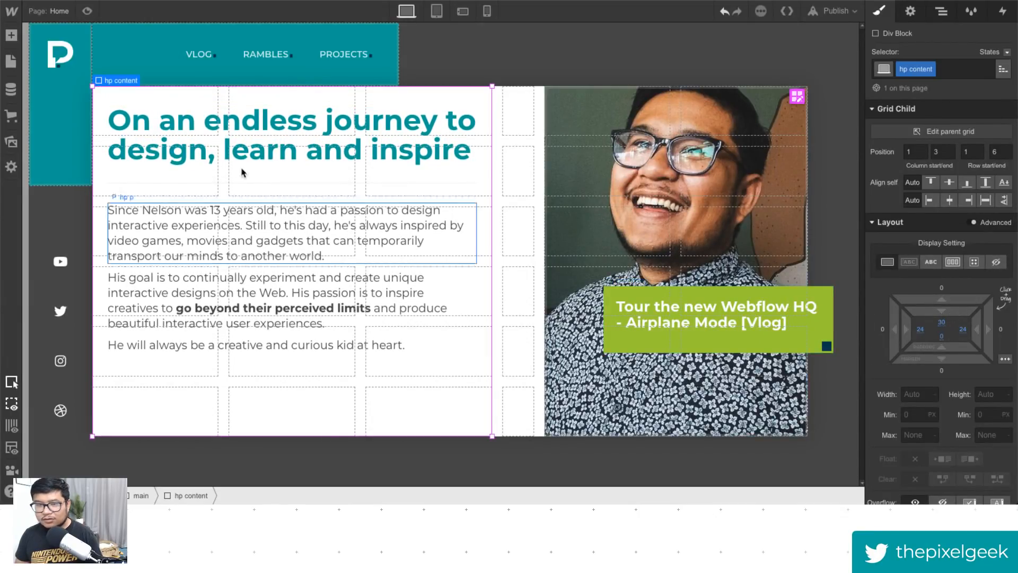
- Preview the hero, then set the hp content block's left padding to 40 px and clear its right padding
left_click(87, 12)
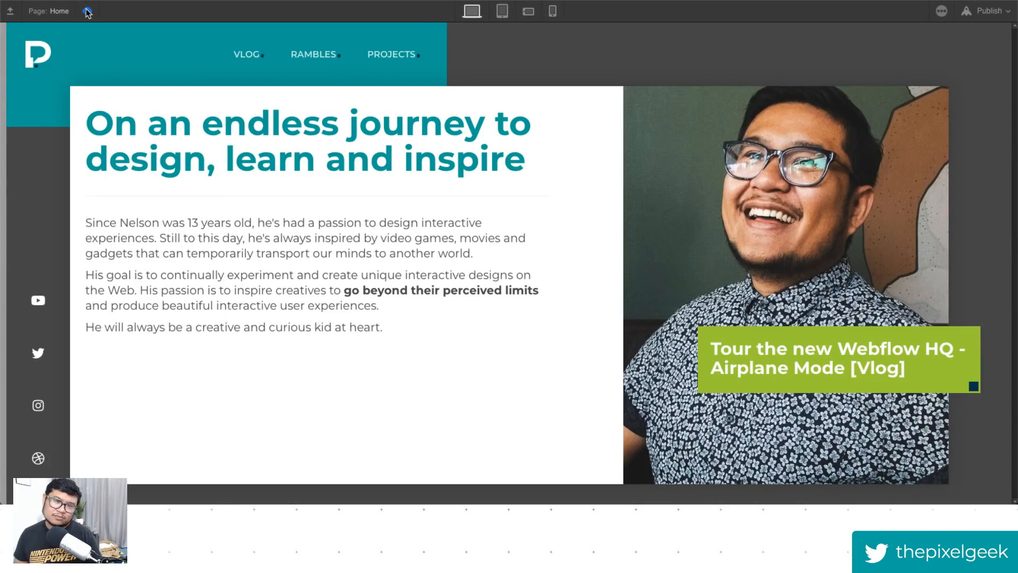
left_click(86, 12)
left_click_drag(905, 330, 937, 347)
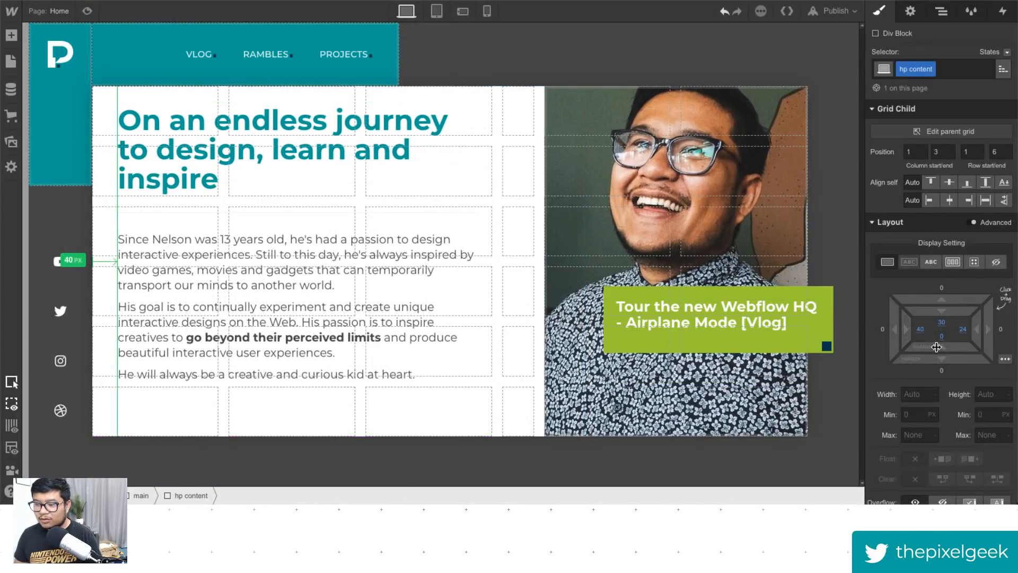
left_click(963, 326, "alt")
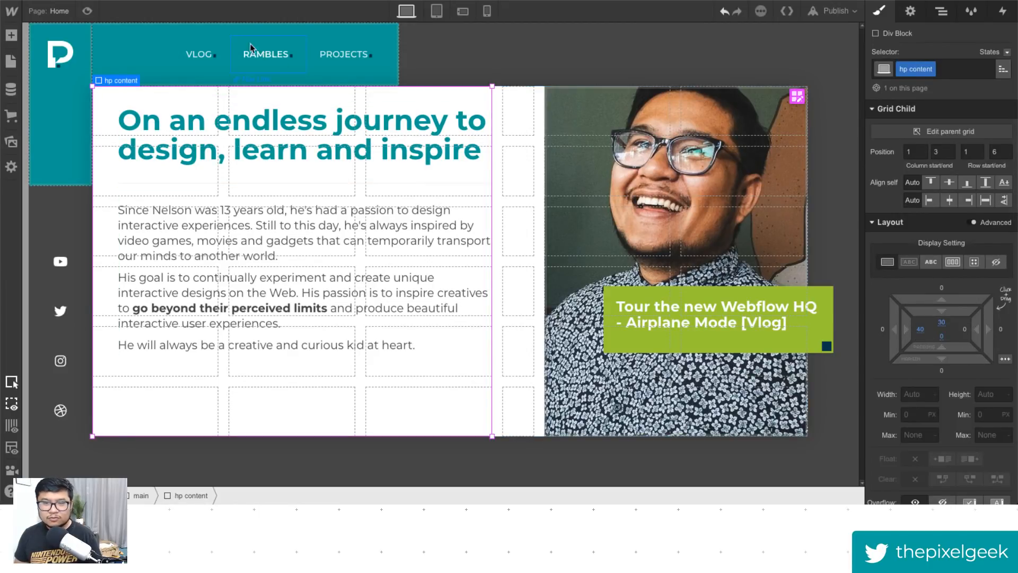
- Preview the layout and widen the hp content block's left padding to about 49 px
left_click(87, 11)
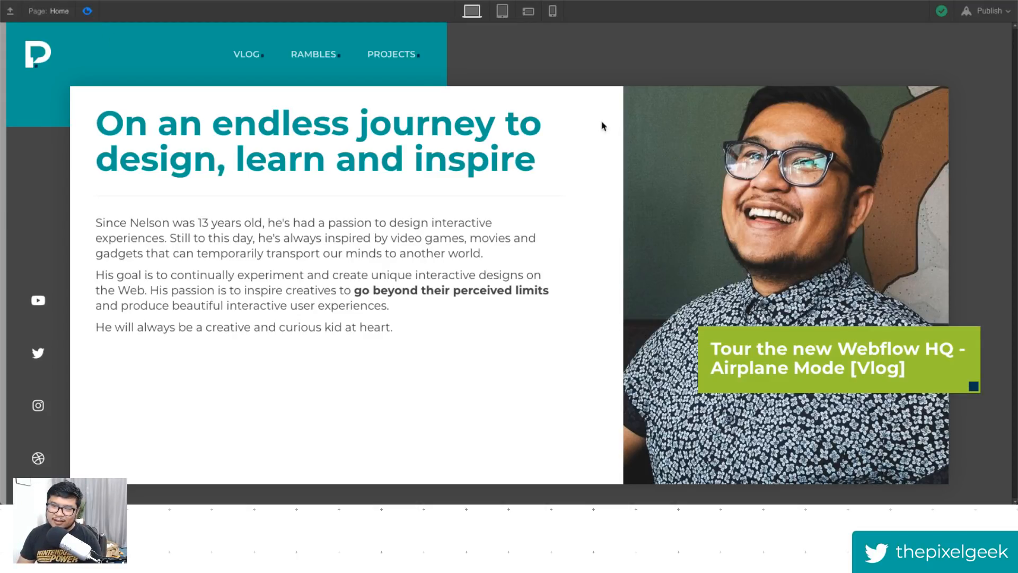
left_click(87, 11)
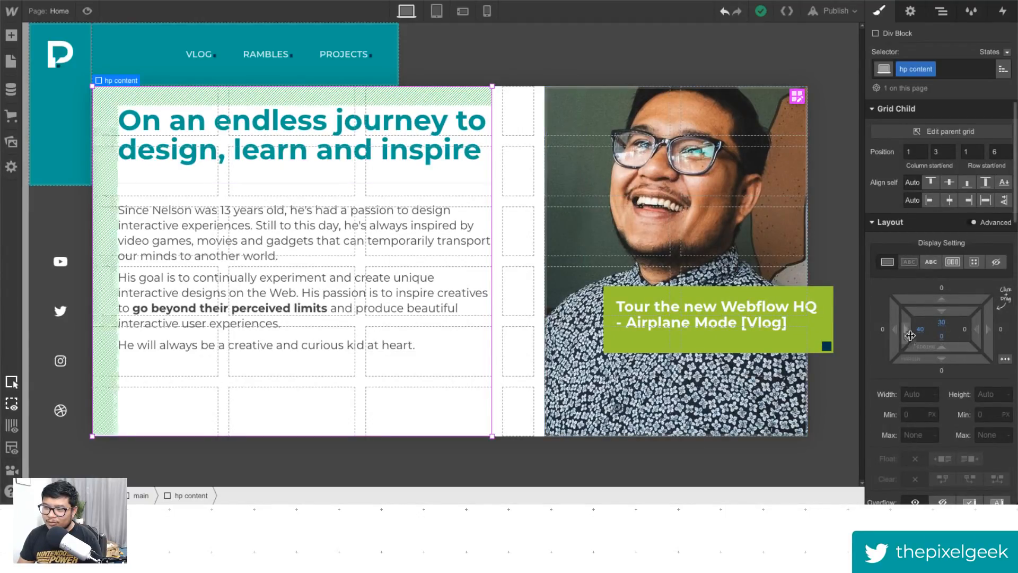
left_click_drag(903, 334, 920, 330)
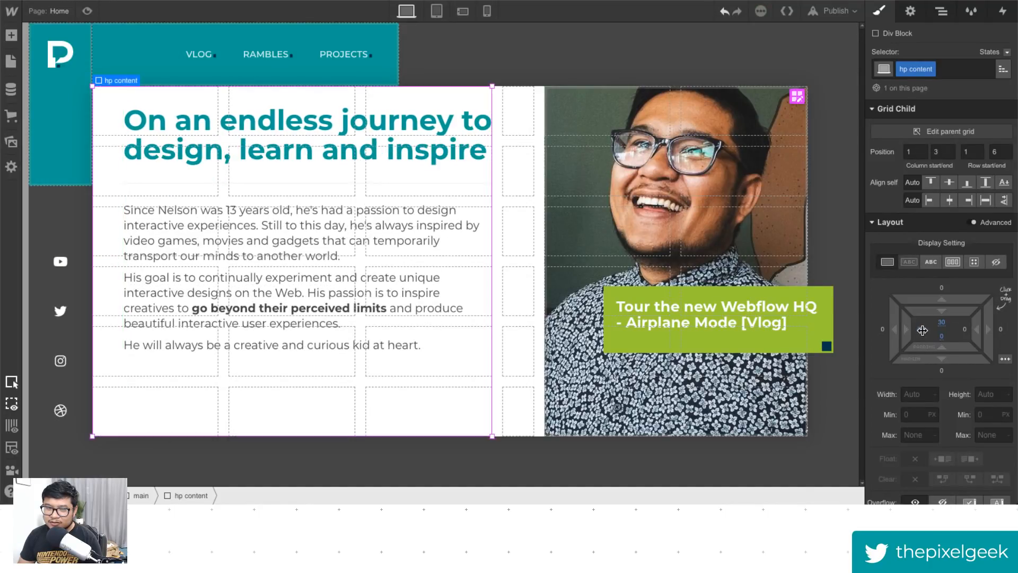
left_click(87, 10)
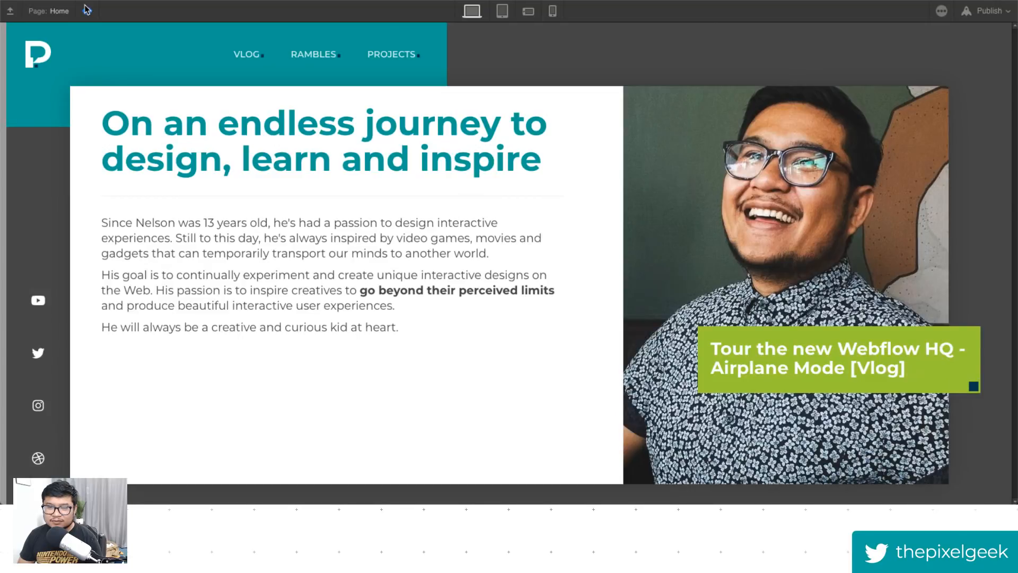
left_click(87, 10)
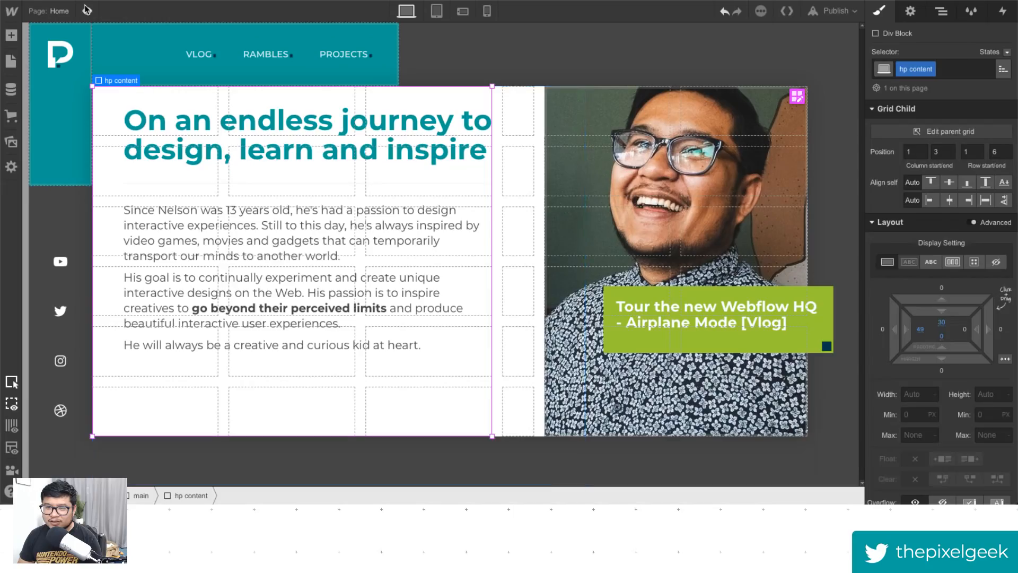
left_click(87, 11)
left_click(87, 11)
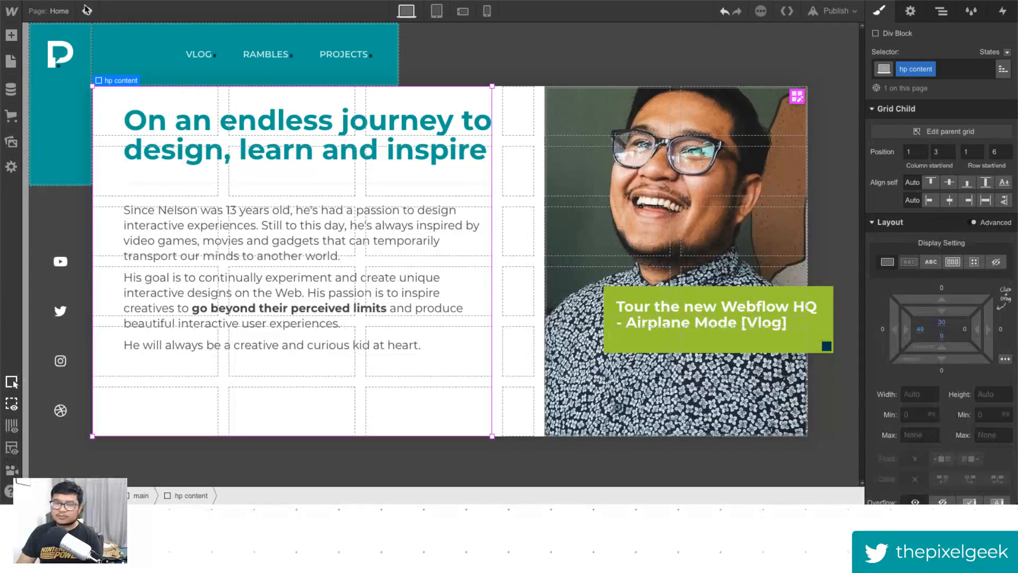
- Edit the main grid and set its narrow fourth column to a fixed 10 px width
left_click(523, 125)
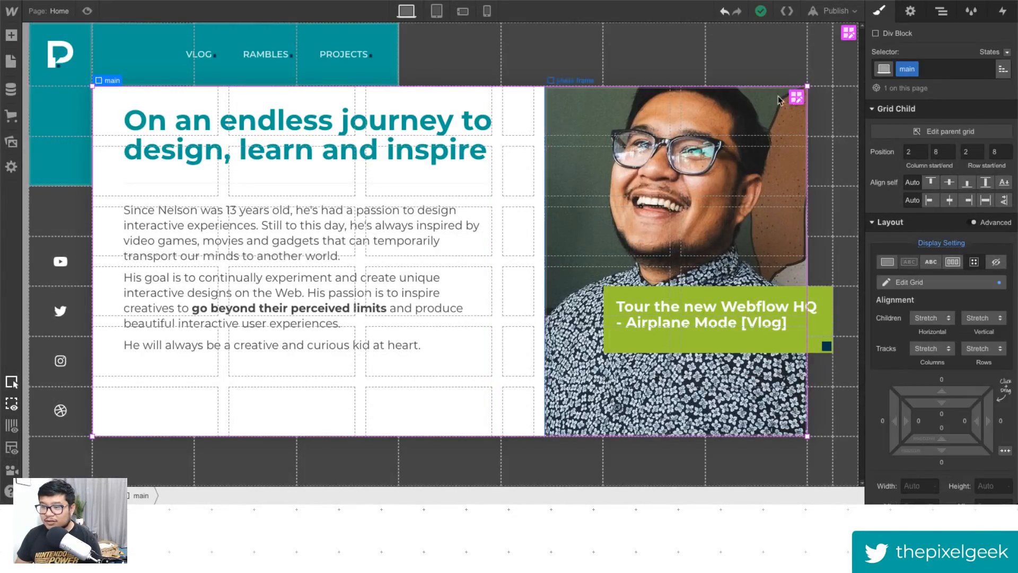
left_click(796, 97)
left_click(517, 75)
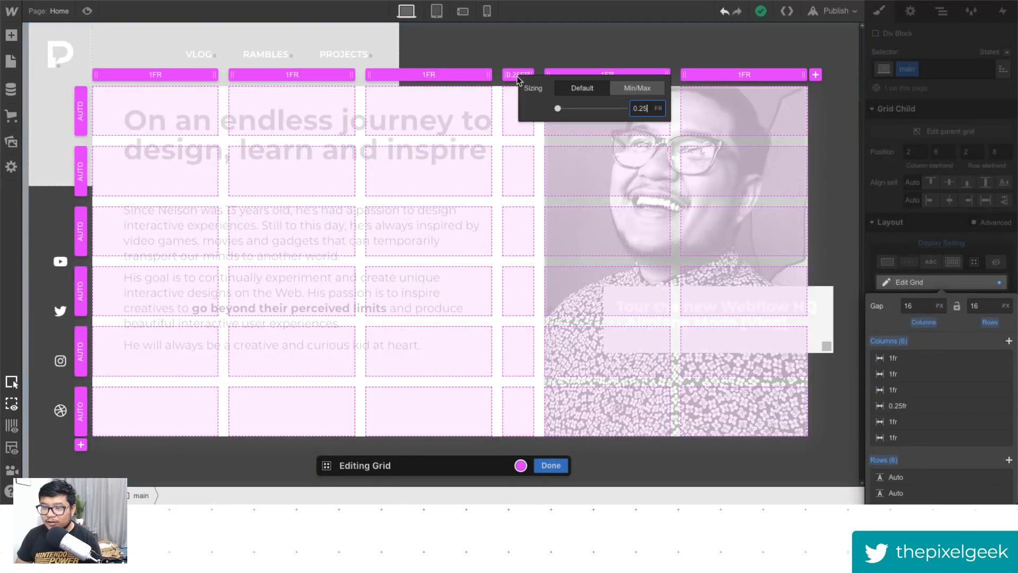
double_click(642, 108)
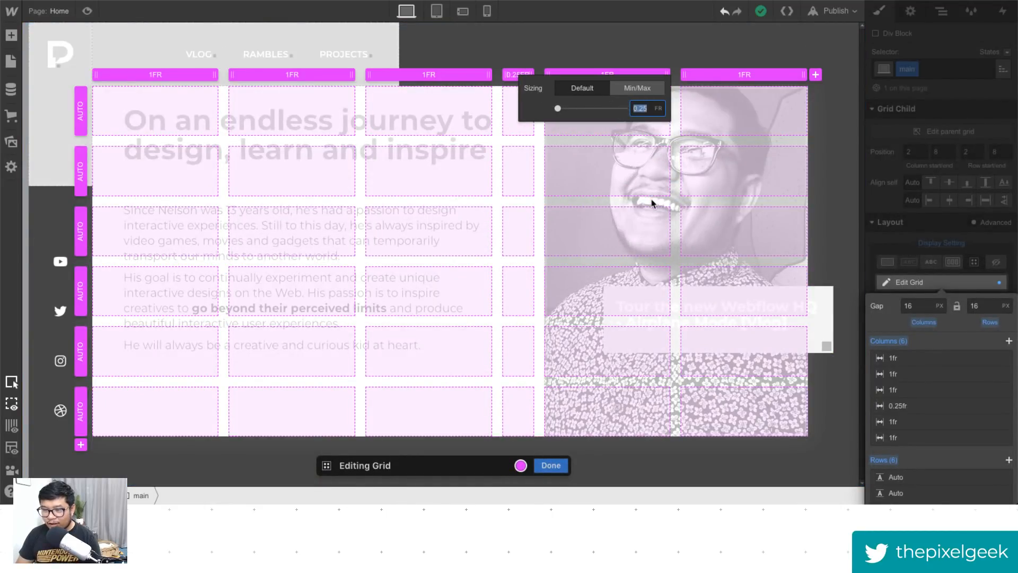
type("50px")
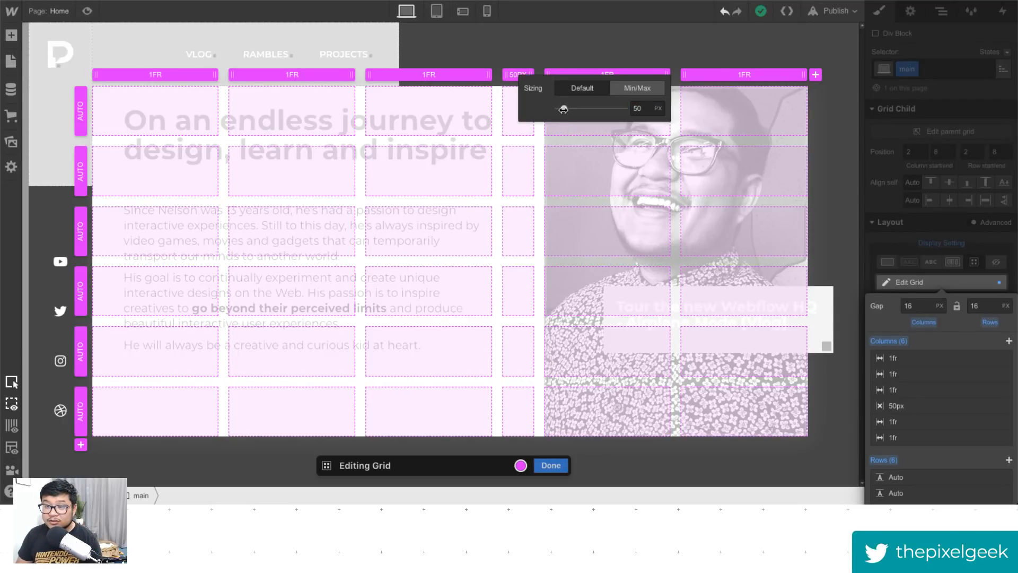
left_click_drag(563, 108, 560, 109)
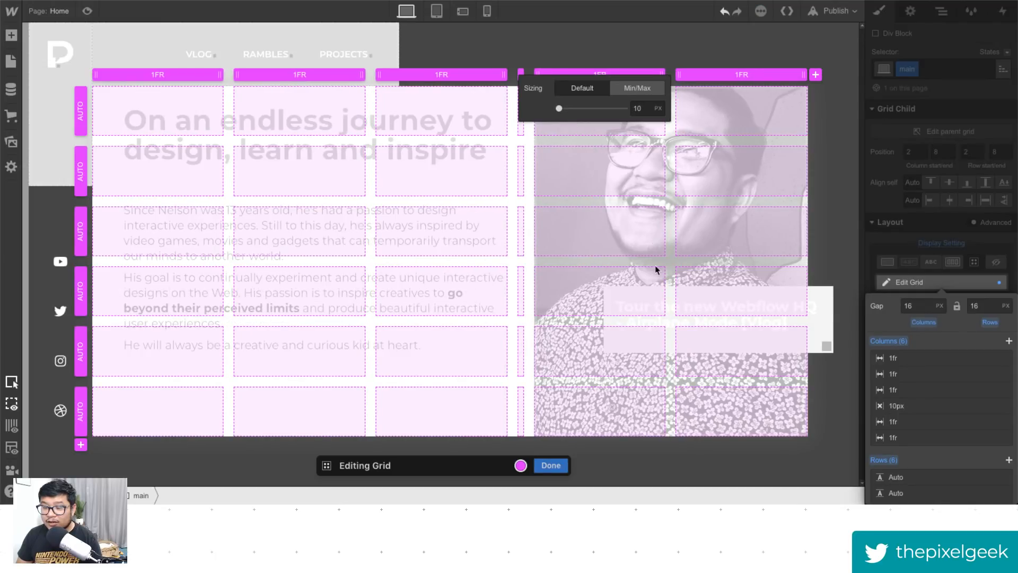
left_click(433, 462)
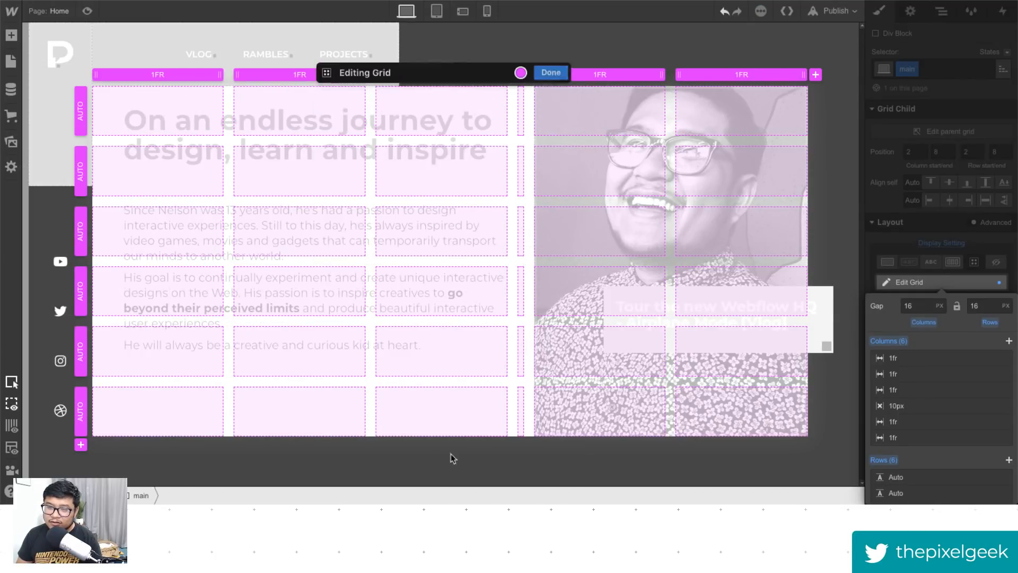
left_click(401, 39)
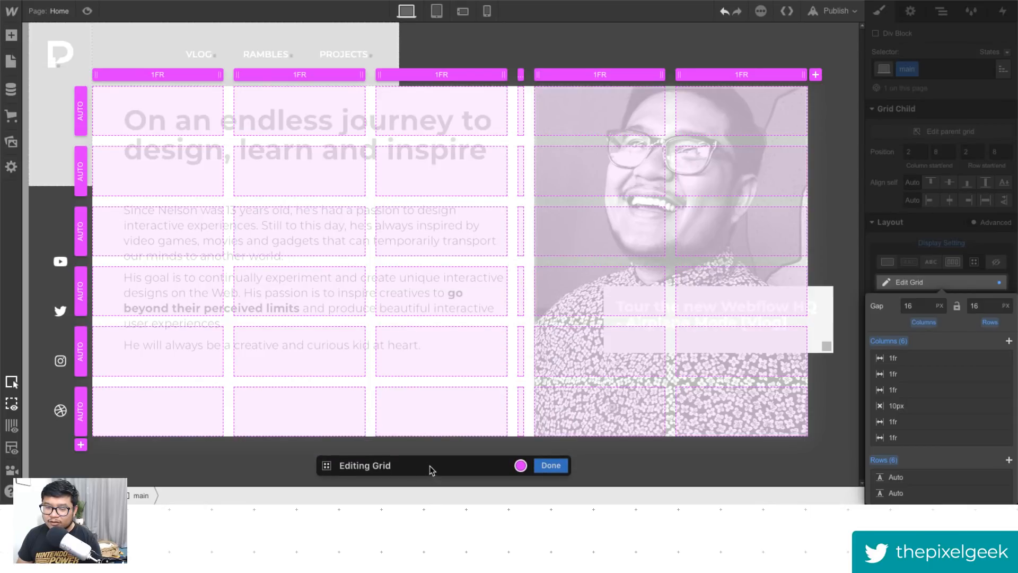
left_click(430, 465)
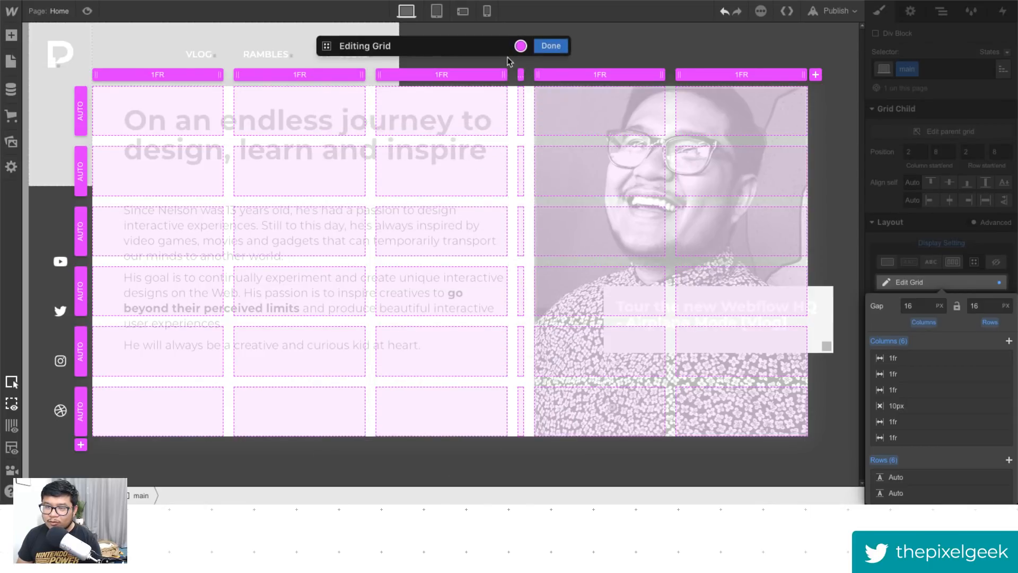
left_click(551, 44)
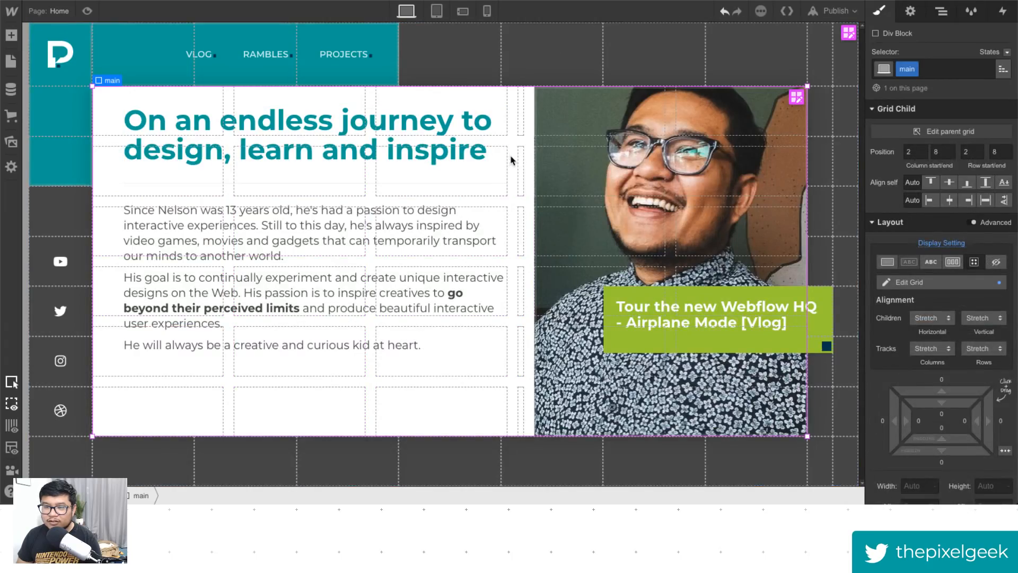
- Select the hero heading and switch its styling target to All H1 Headings
left_click(384, 148)
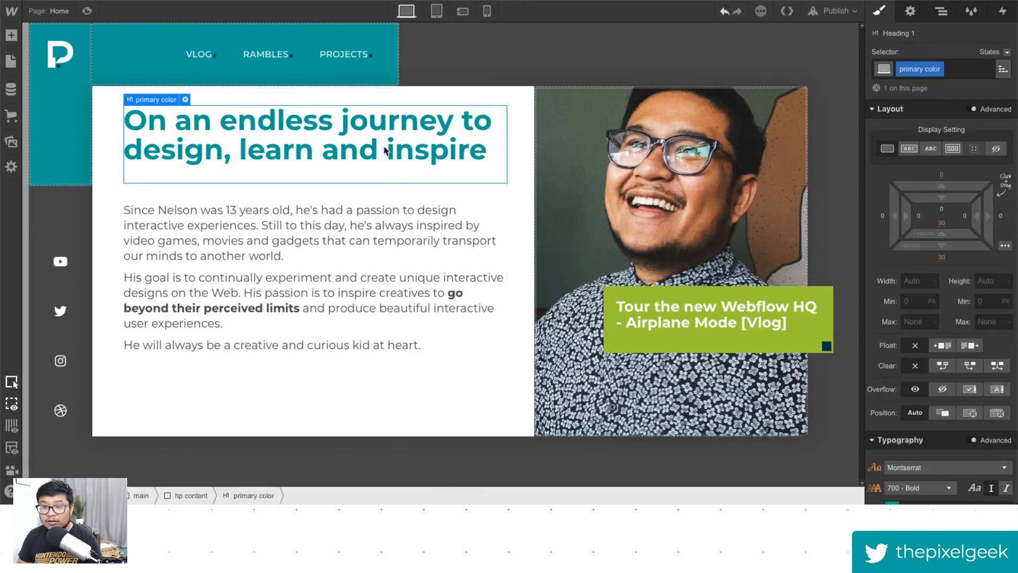
scroll(921, 496, "down", 4)
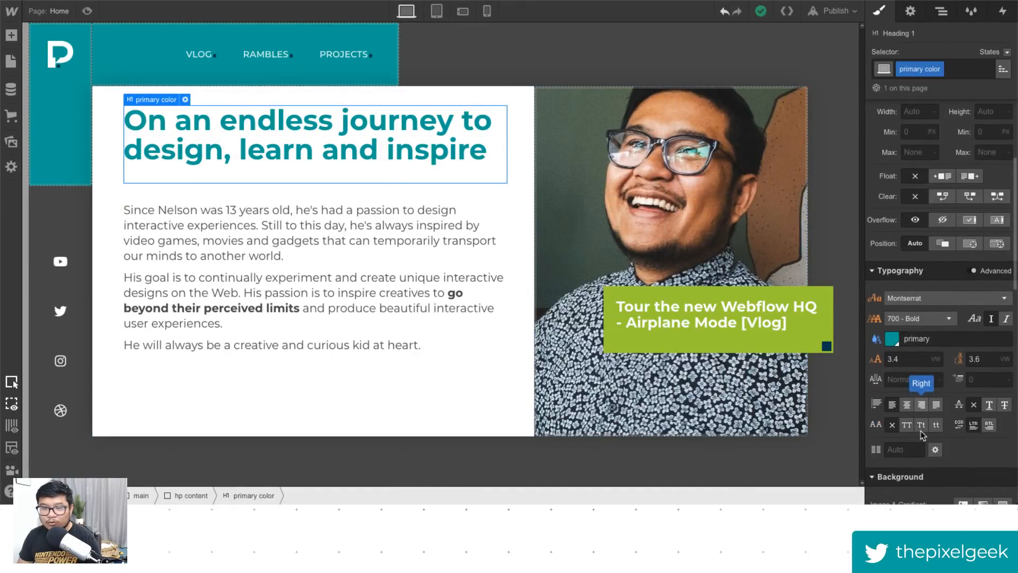
left_click(910, 361)
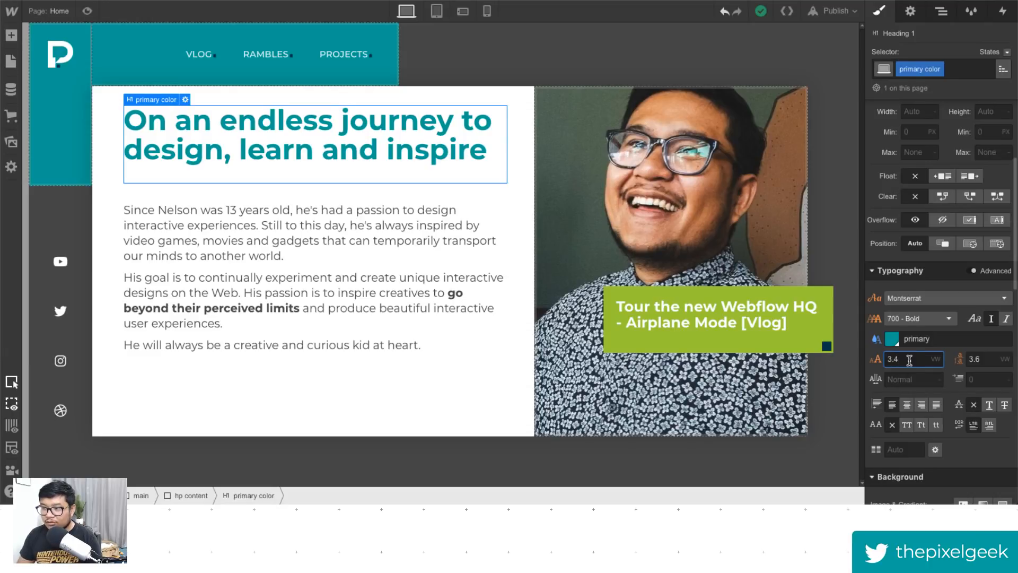
left_click(1002, 72)
left_click(948, 137)
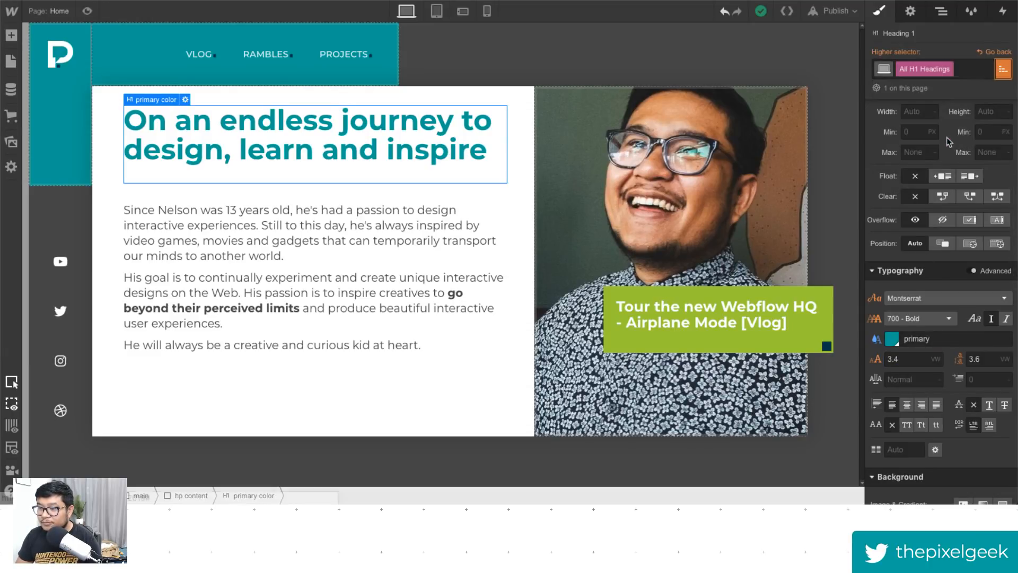
- Set the H1 font size to 3.54 VW and its line height to 3.7 VW, then preview
left_click(917, 360)
key("Up")
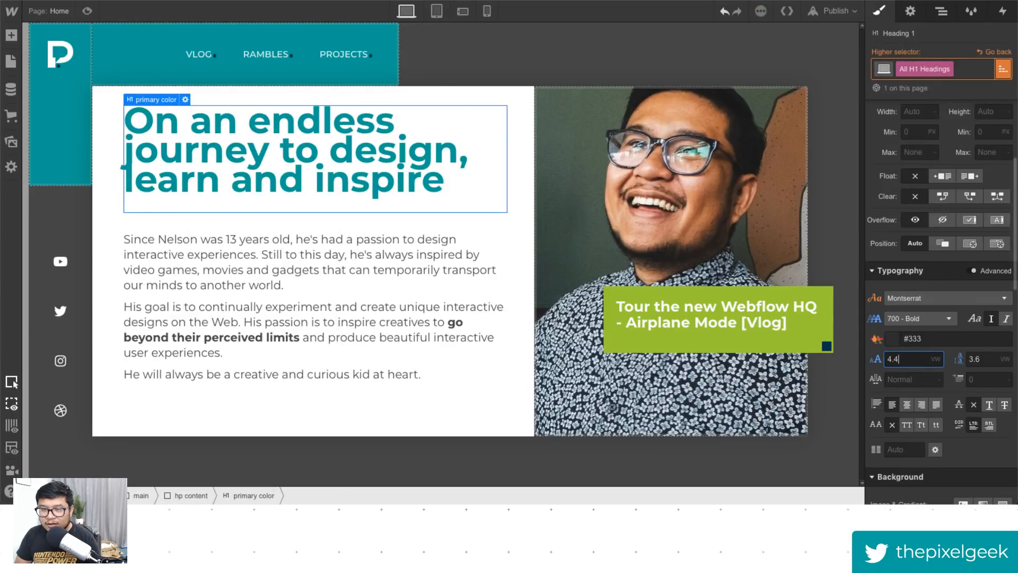
key("Down")
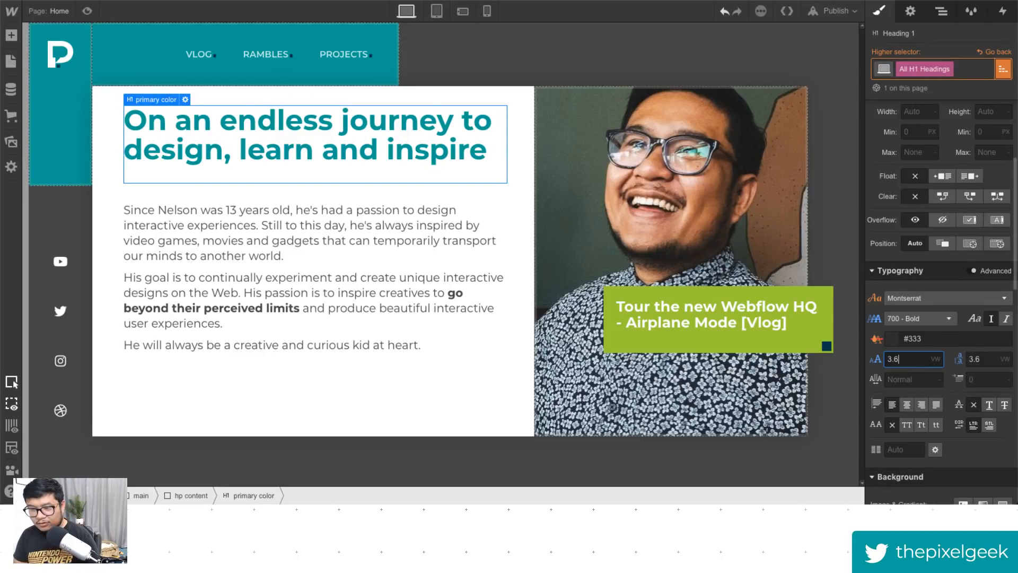
key("Return")
type("5")
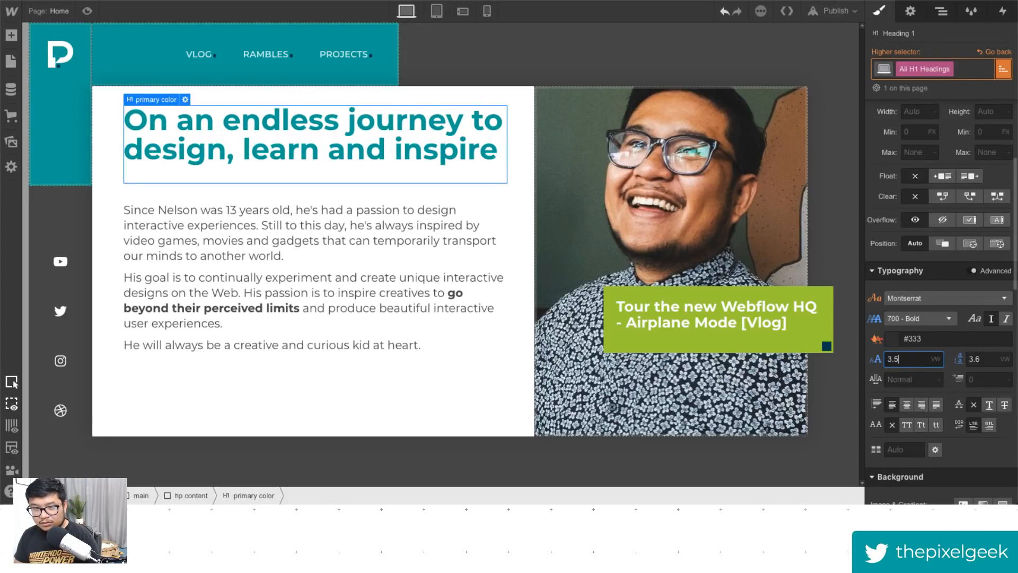
type("5")
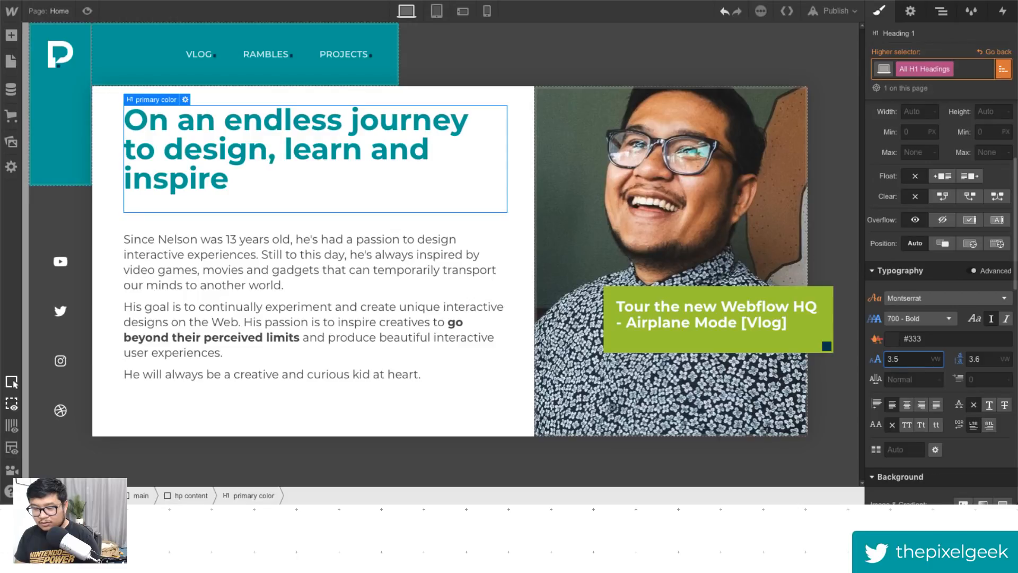
type("4")
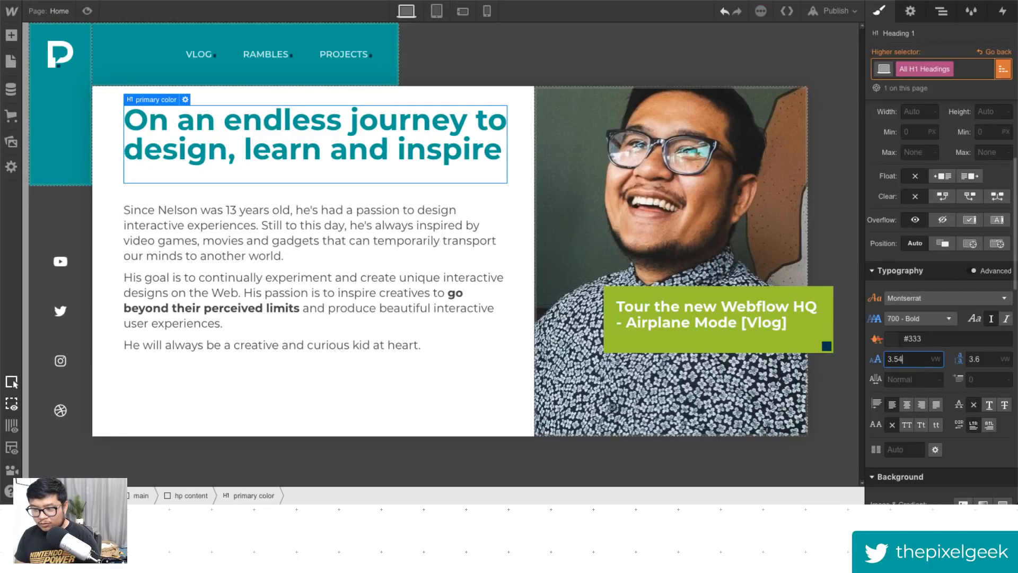
key("Tab")
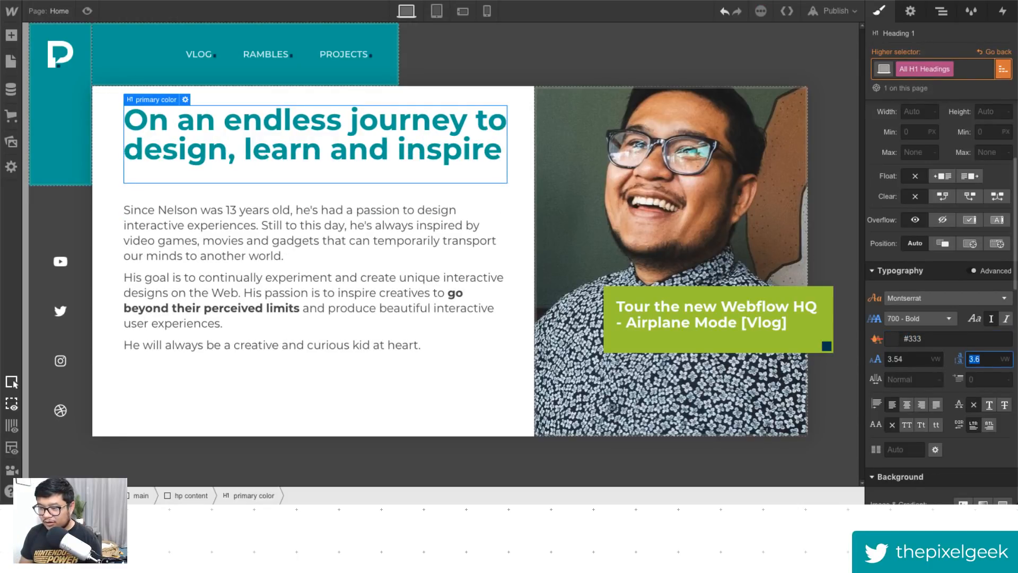
type("3.7")
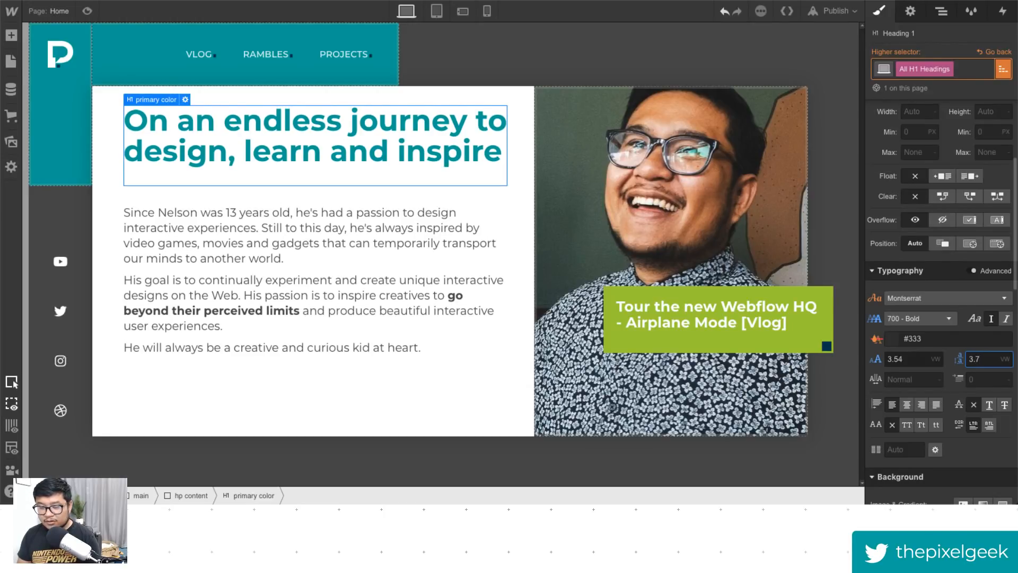
left_click(92, 10)
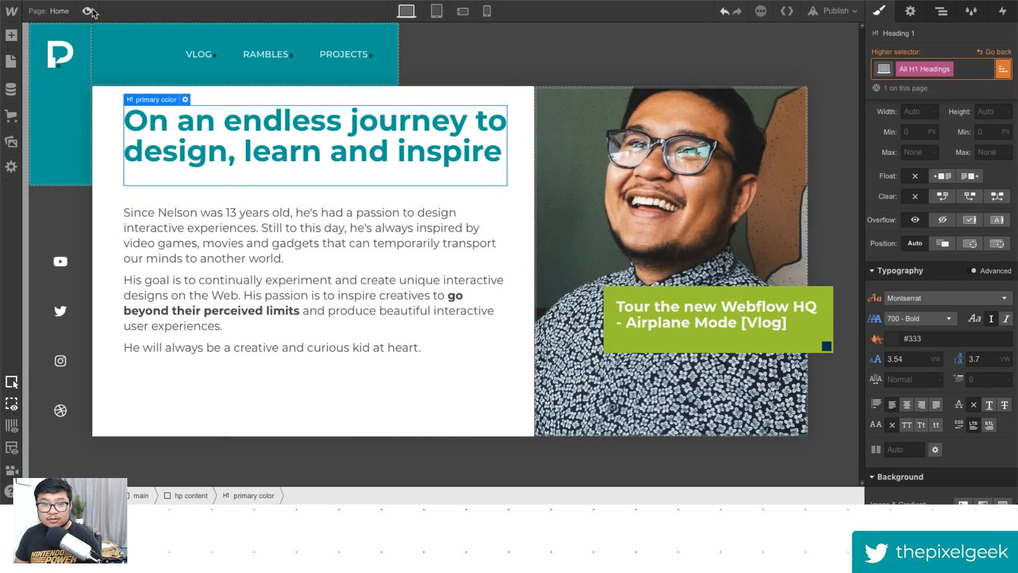
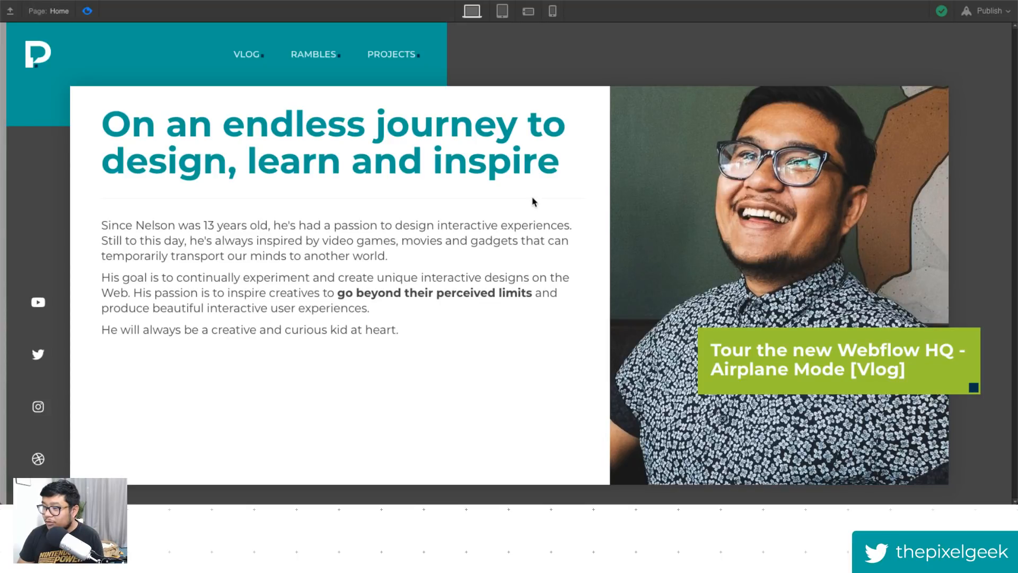
- Delete the 10 px column from the main grid and extend the photo frame to start at grid column 4
left_click(88, 11)
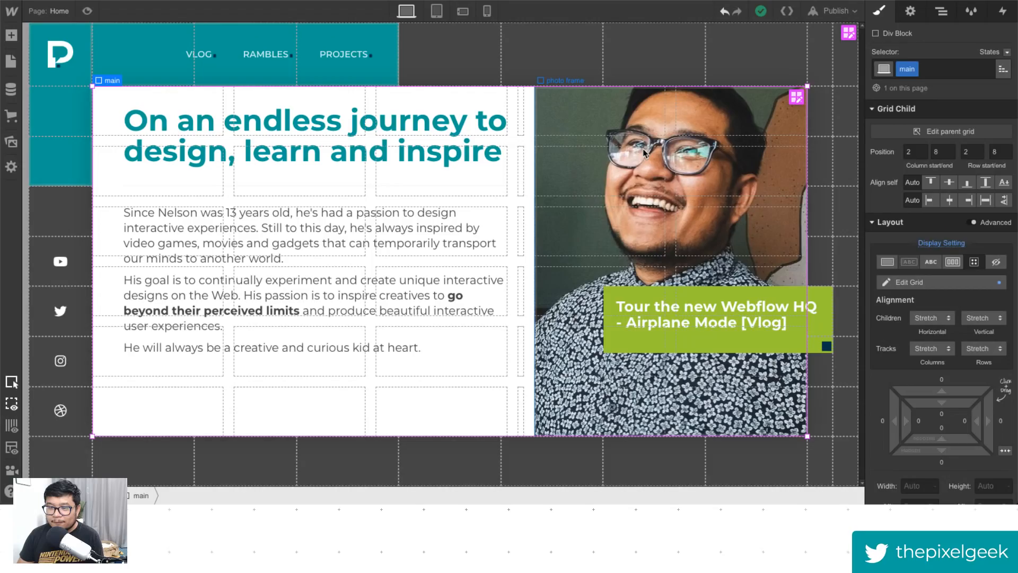
left_click(909, 282)
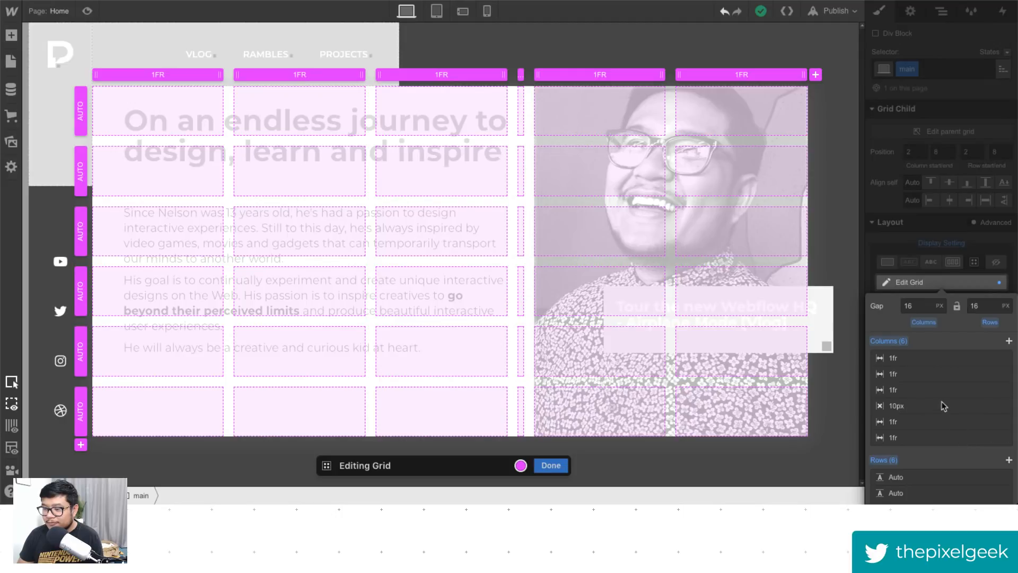
left_click(999, 406)
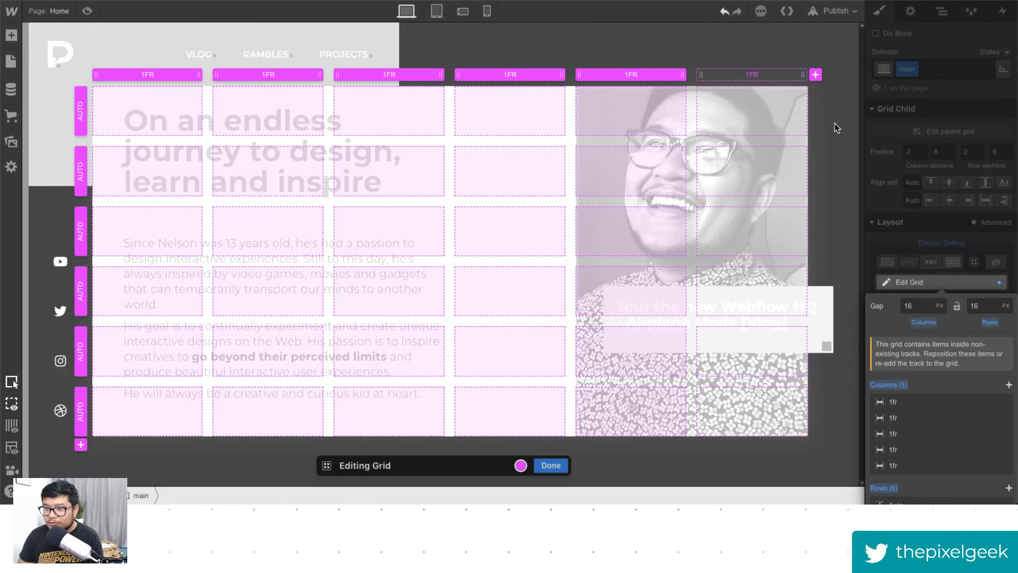
left_click(551, 465)
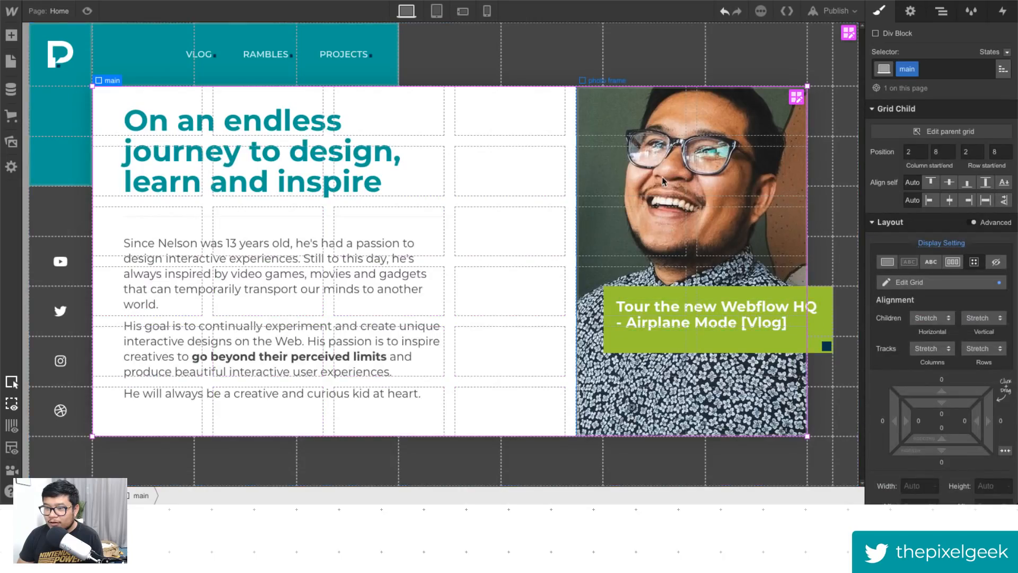
left_click_drag(579, 121, 543, 125)
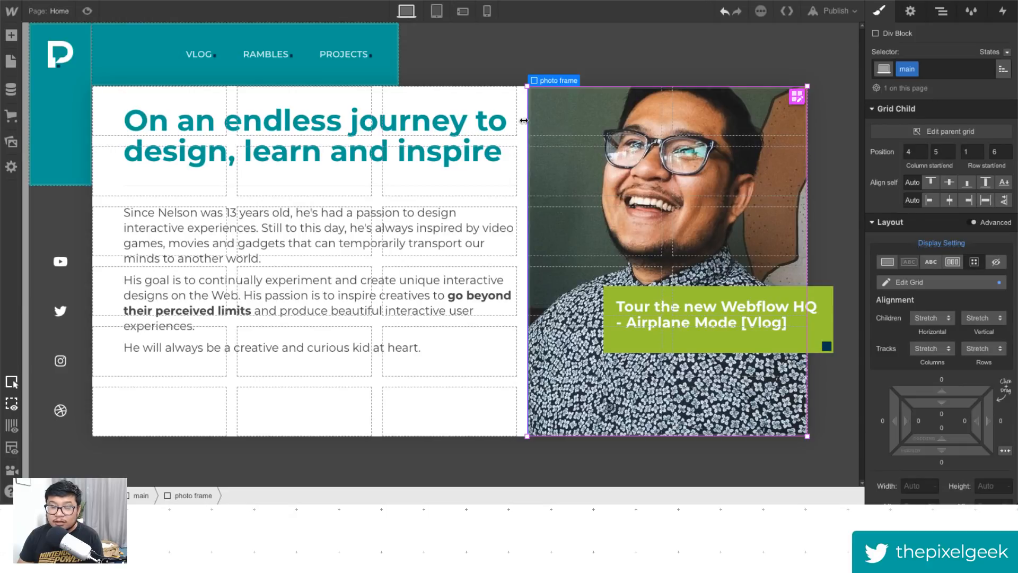
- Select the hp content block and set its left and right padding to 26 px
left_click(247, 113)
key("Up")
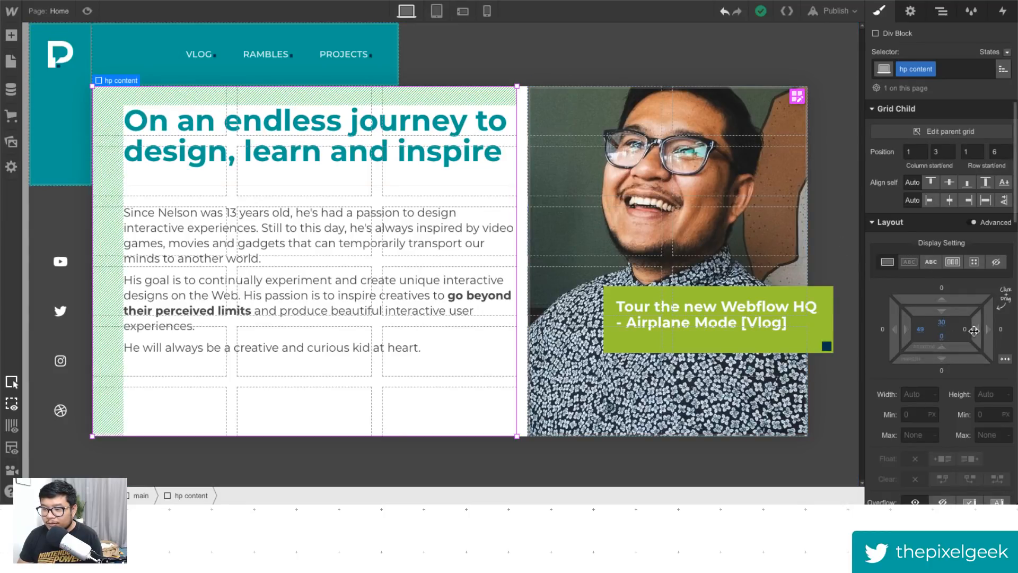
left_click(920, 330, "alt")
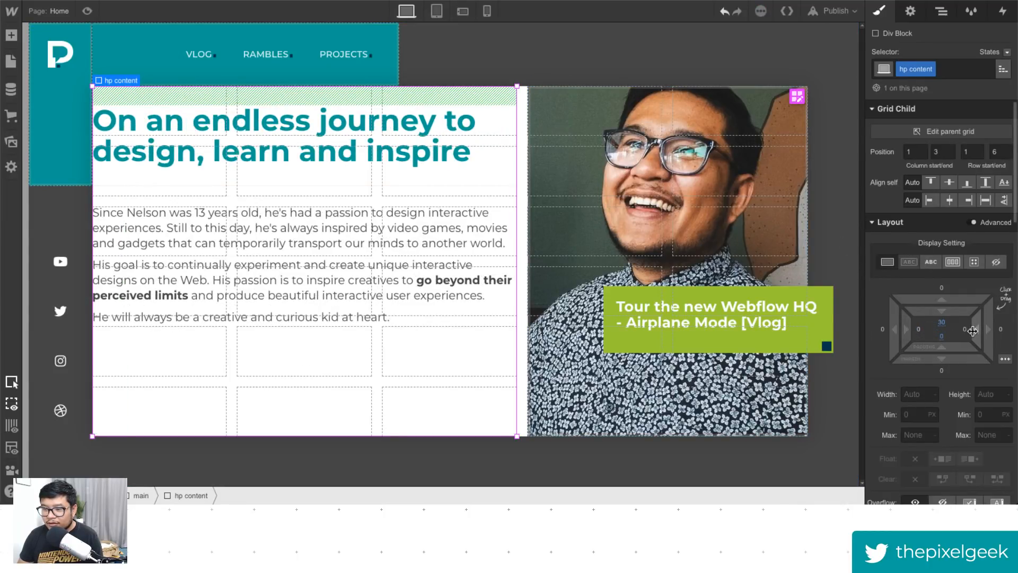
left_click_drag(973, 331, 925, 332)
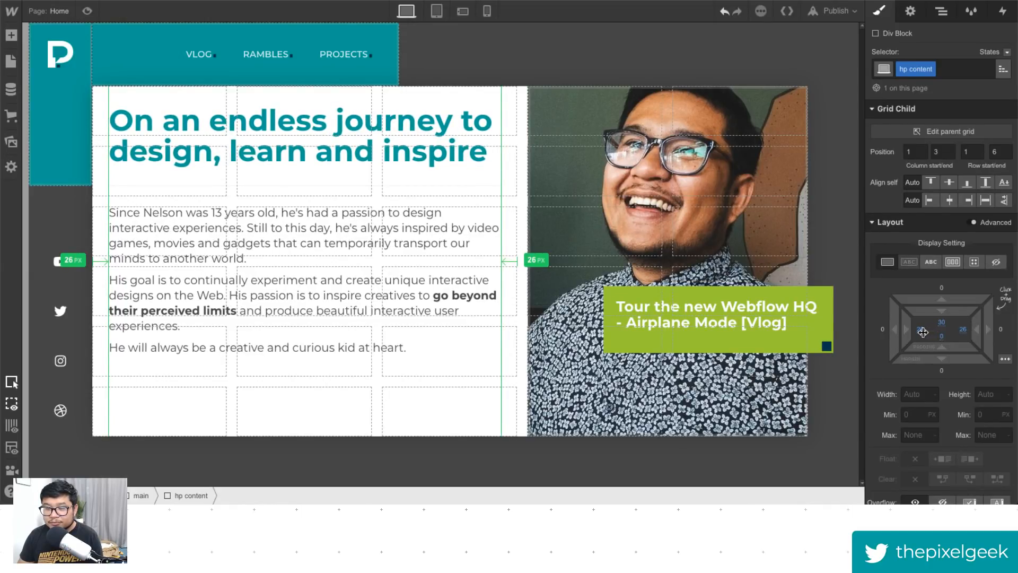
left_click_drag(924, 332, 924, 334)
- Set the main grid's column and row gaps to 0
left_click(951, 131)
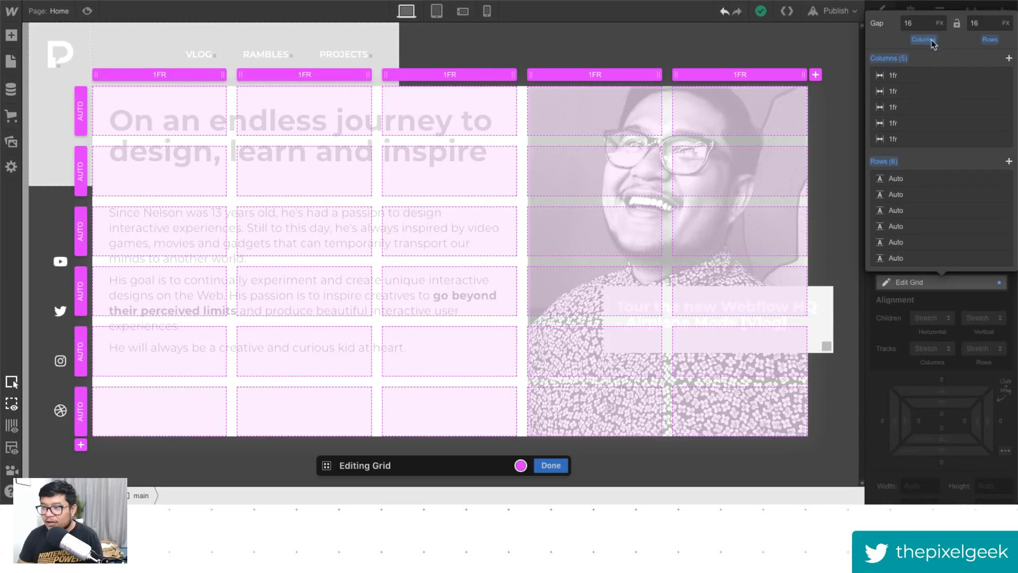
left_click(932, 40, "alt")
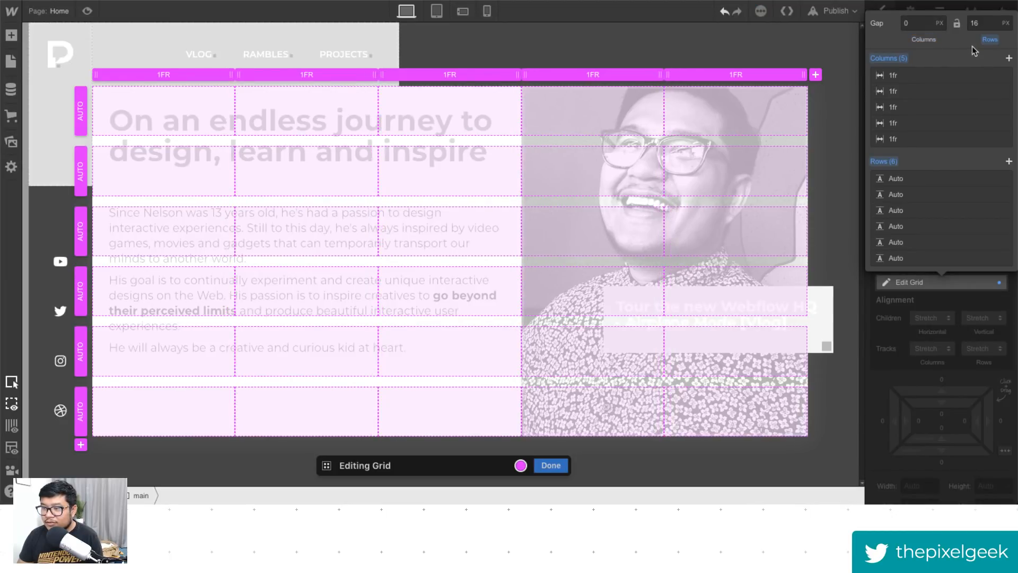
left_click(990, 40, "alt")
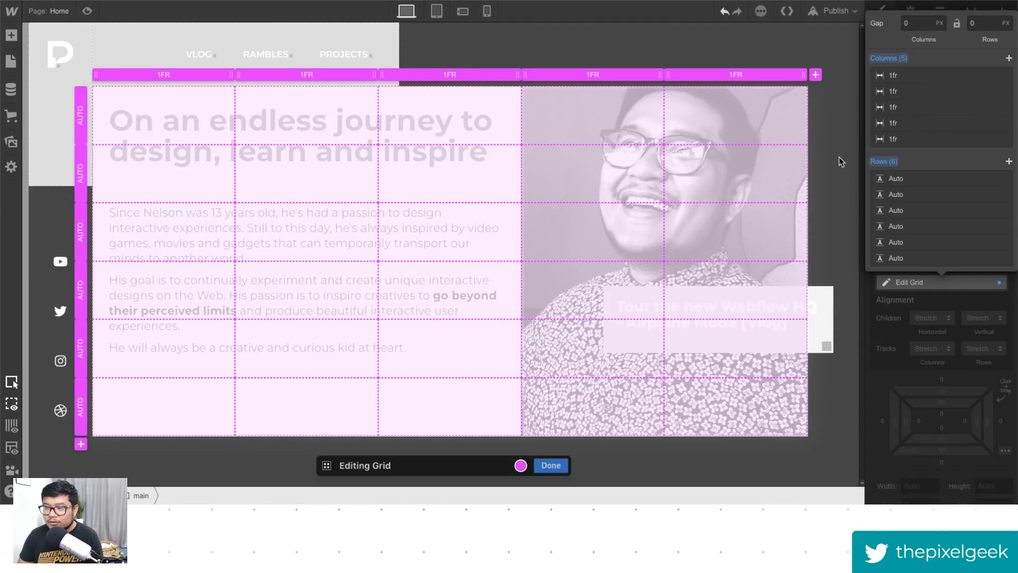
left_click(552, 467)
- Reselect the hp content block and set its left and right padding to 25 px
left_click(488, 123)
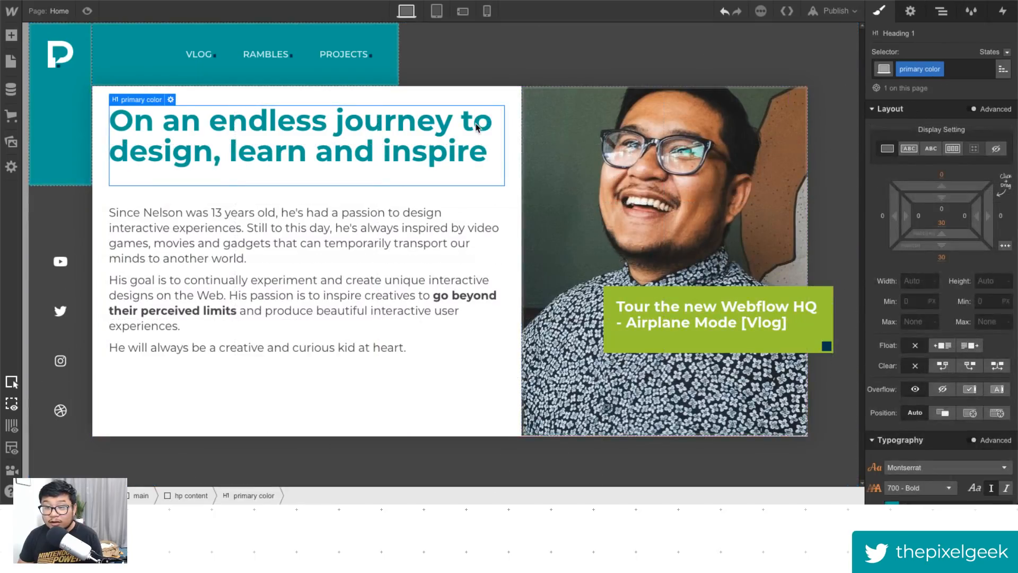
left_click(492, 100)
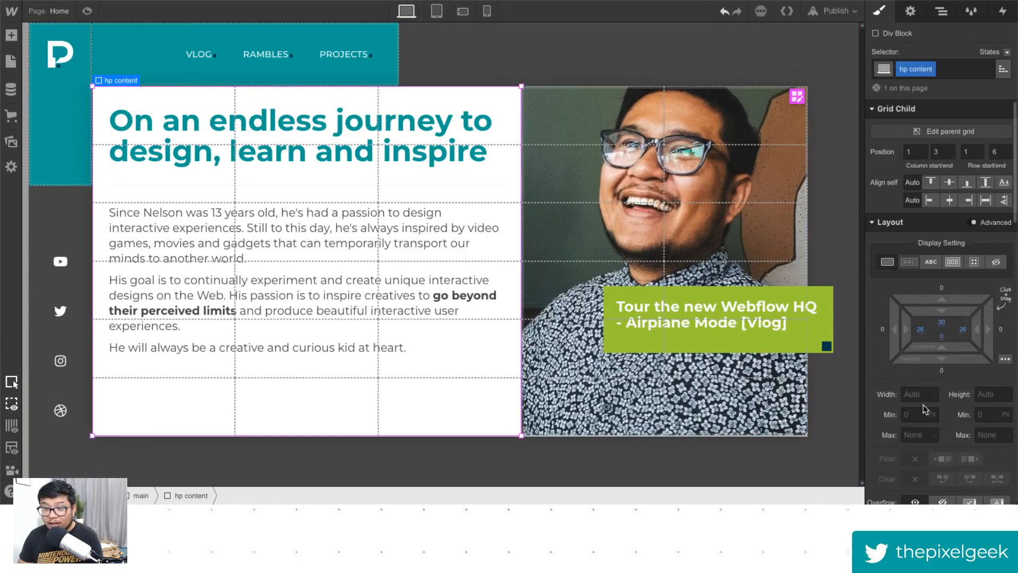
left_click_drag(979, 339, 982, 340)
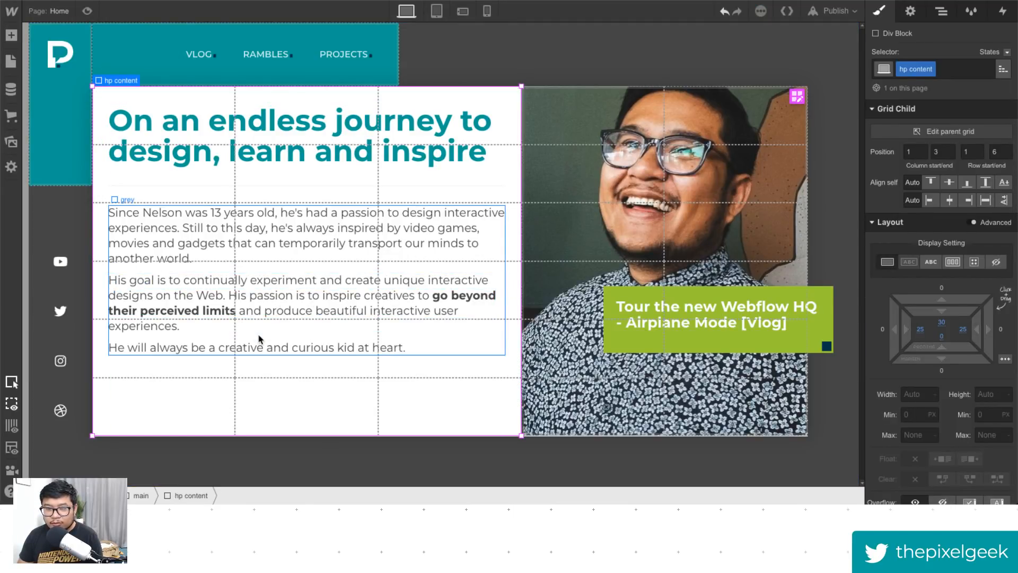
- Select the intro paragraph and set the hp p font size to 21 px and line height to 26 px
left_click(276, 241)
scroll(933, 371, "down", 5)
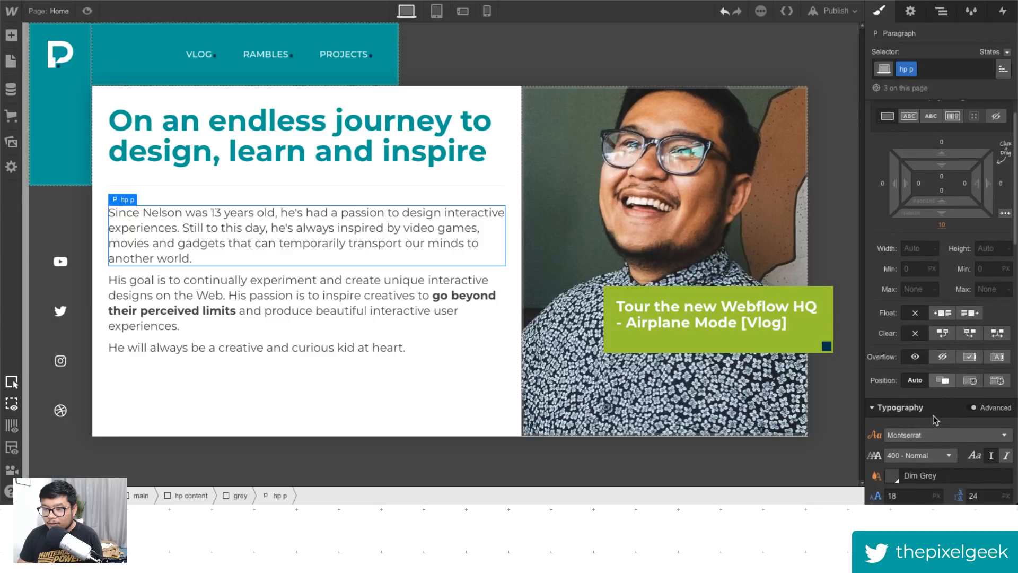
left_click(978, 435)
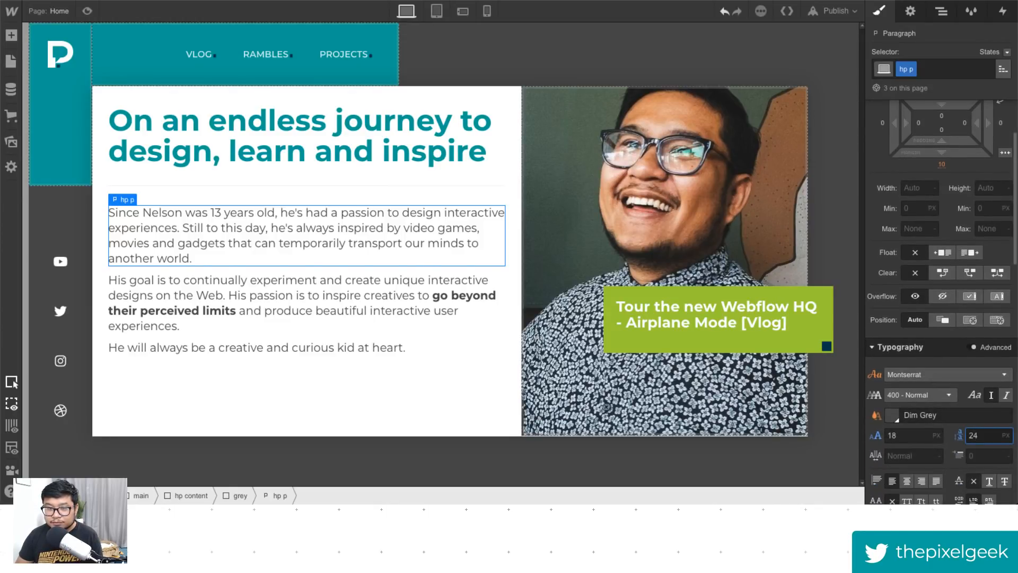
key("Up")
key("Up")
left_click(925, 435)
key("Up")
key("Up")
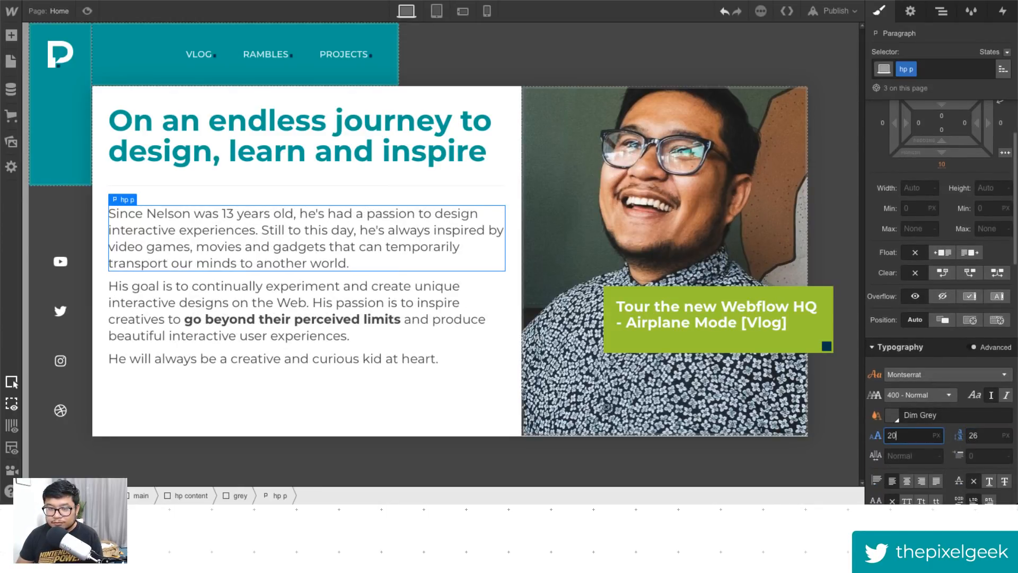
key("Up")
key("Up")
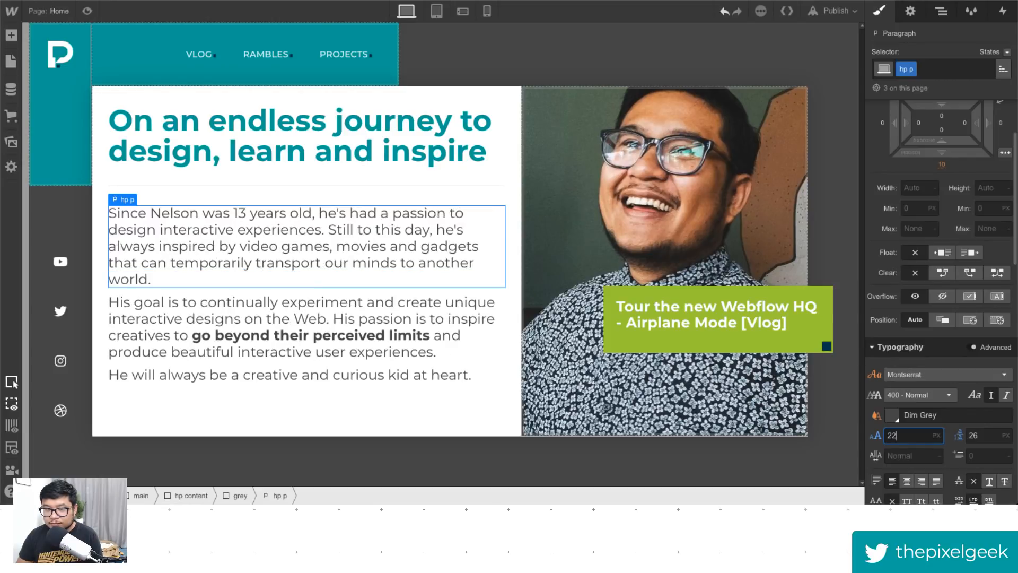
key("Down")
- Raise the hp p paragraph line height to 31 px
key("Tab")
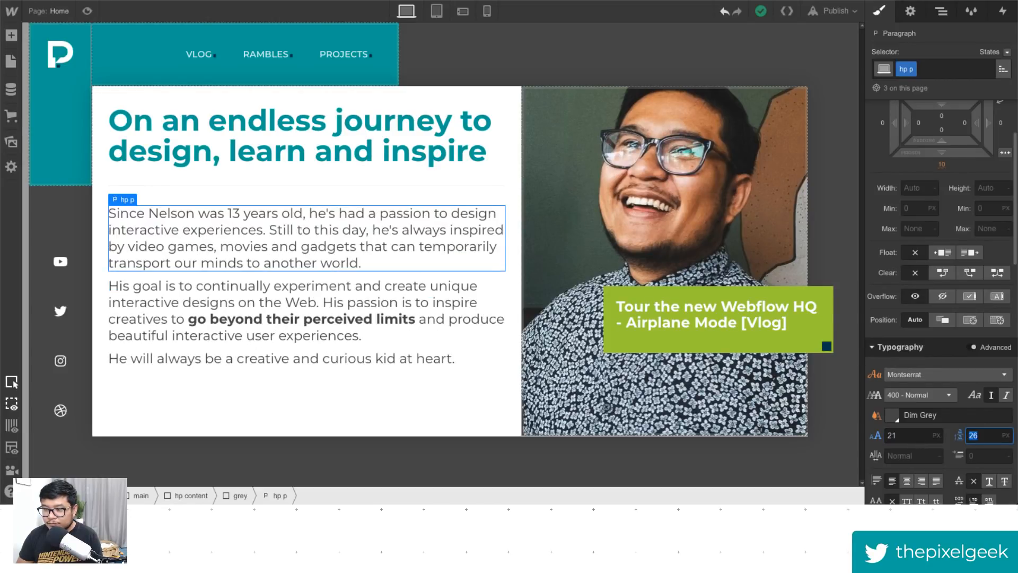
key("Up")
key("Up")
key("Up")
key("Up")
key("Up")
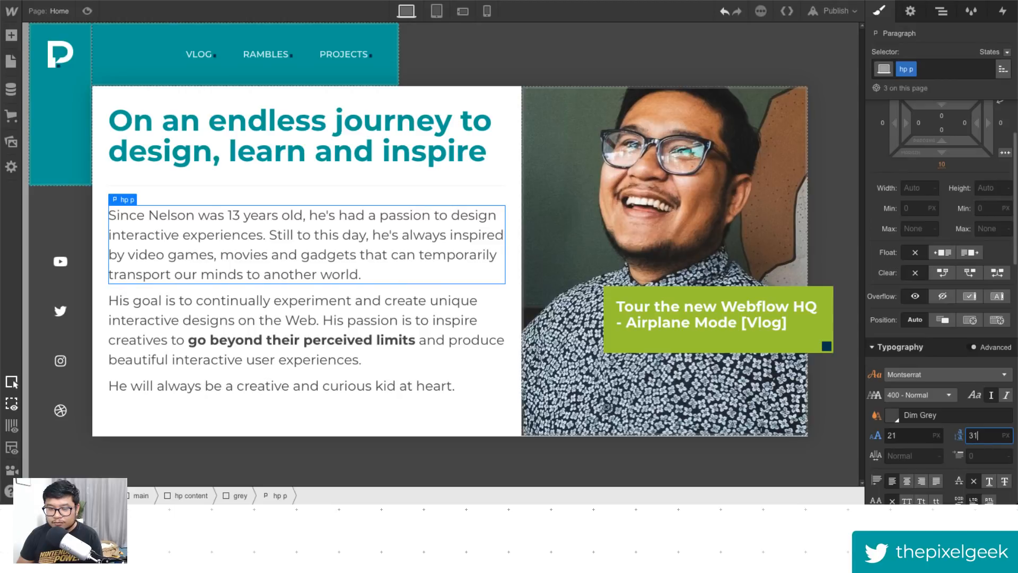
- Preview the page to check the new paragraph sizing
left_click(84, 12)
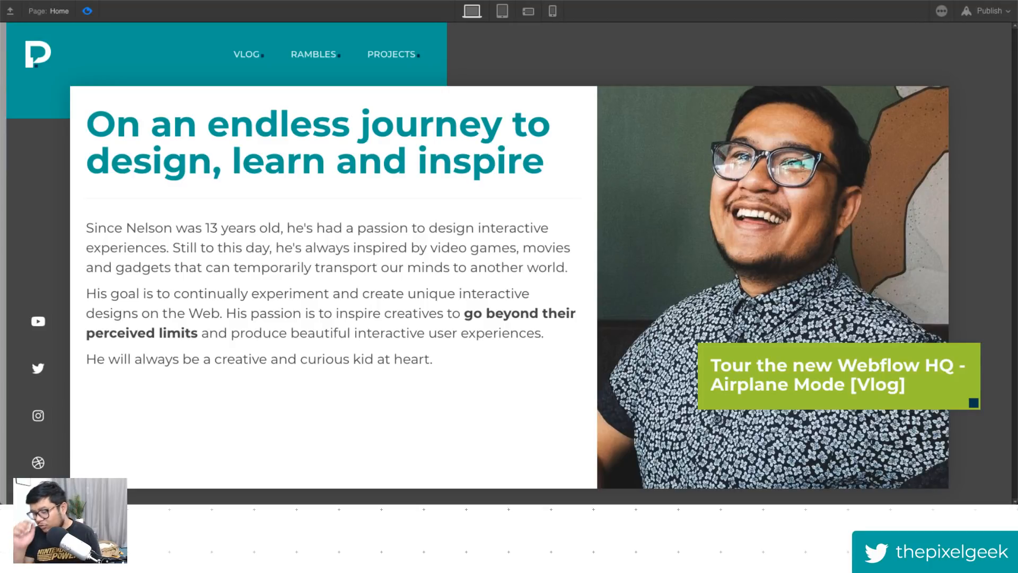
left_click(87, 12)
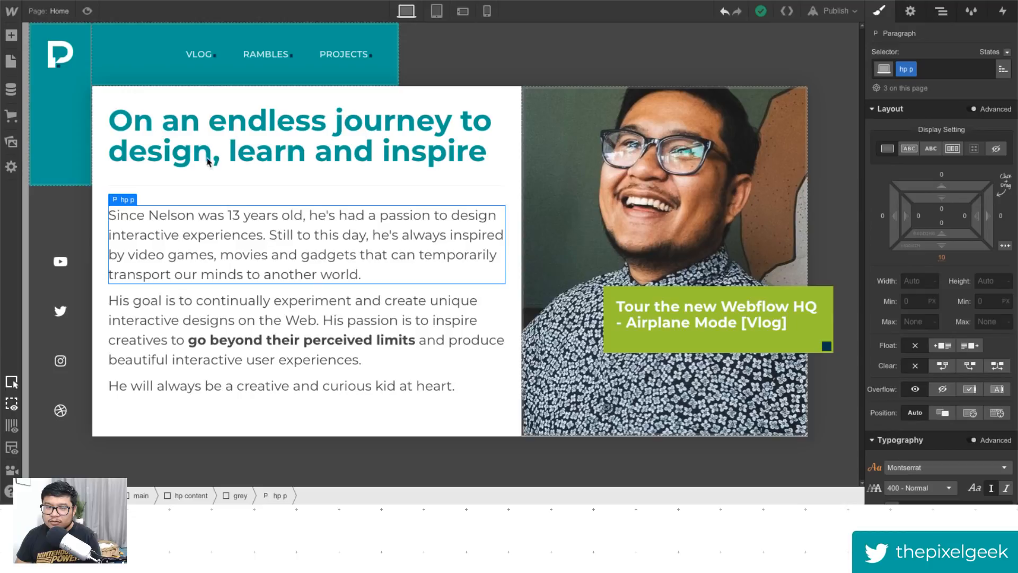
left_click(88, 11)
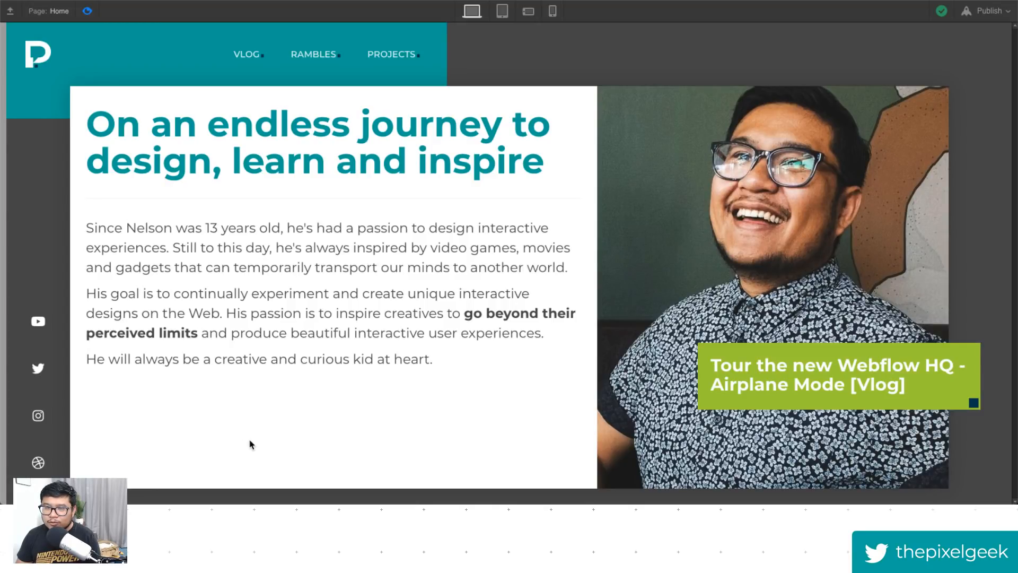
left_click(87, 11)
- Select the hp content block and align it vertically centred within its grid area
left_click(233, 199)
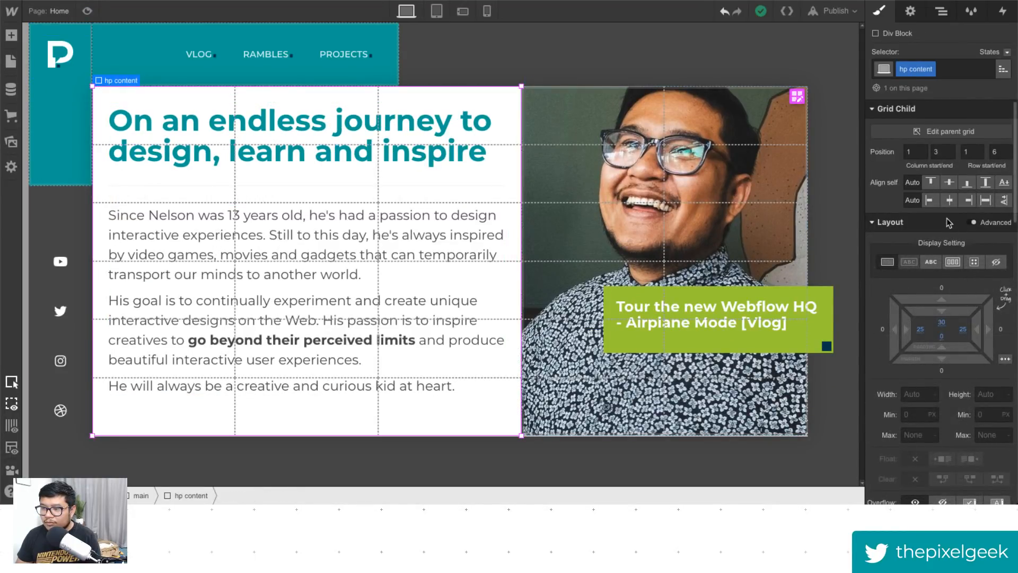
left_click(949, 183)
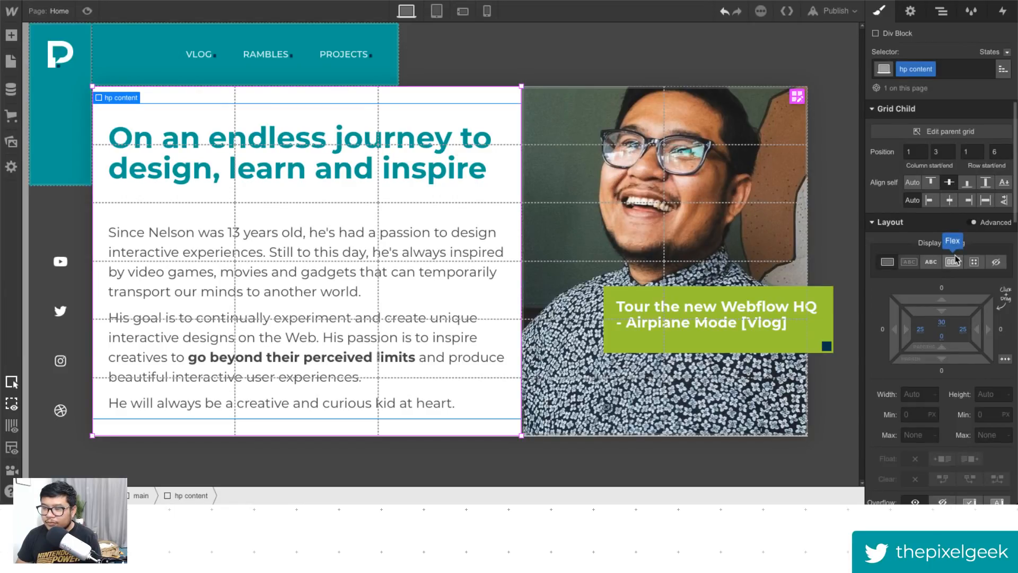
left_click(1004, 200)
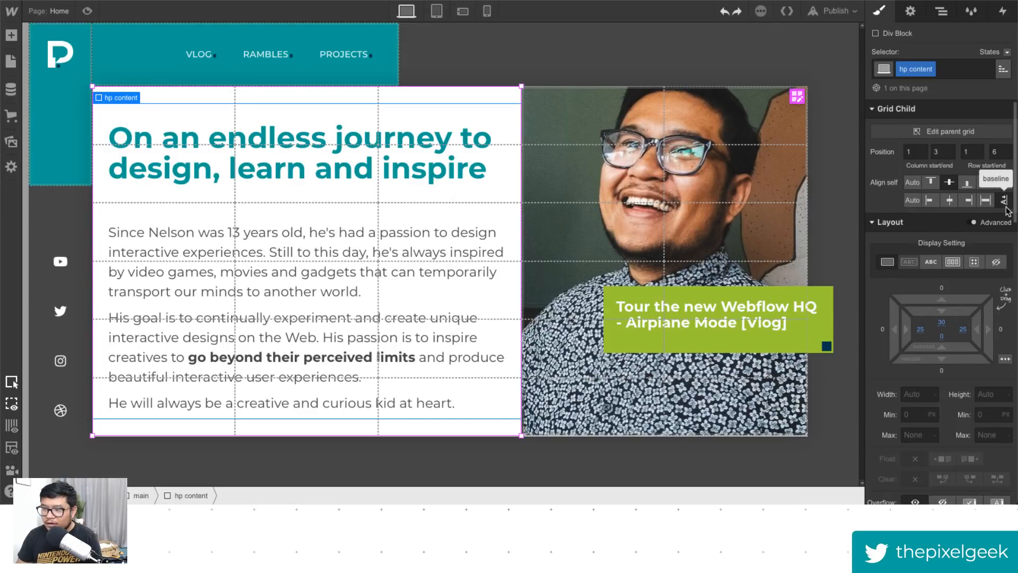
key("super+z")
key("super+z")
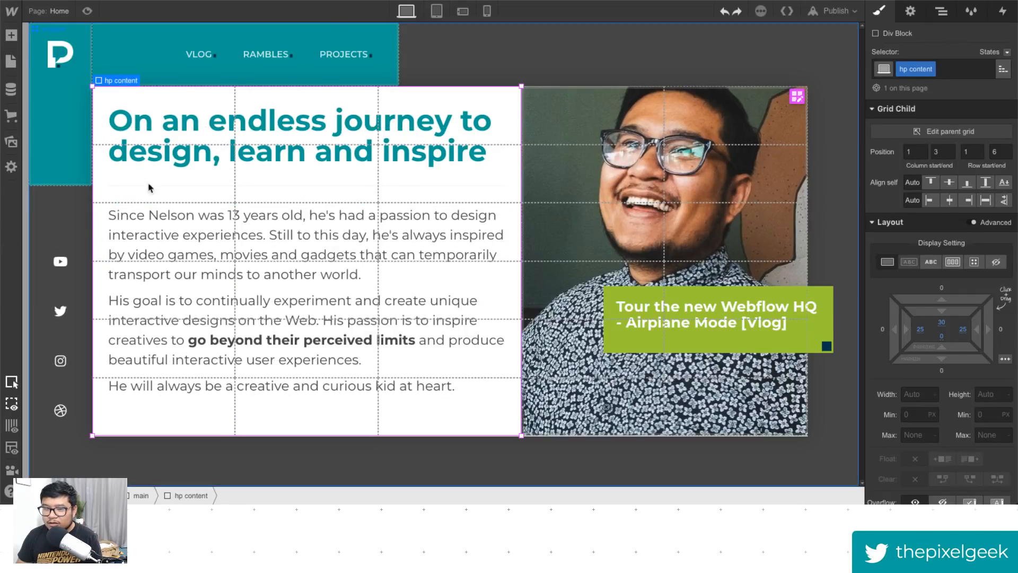
left_click(951, 182)
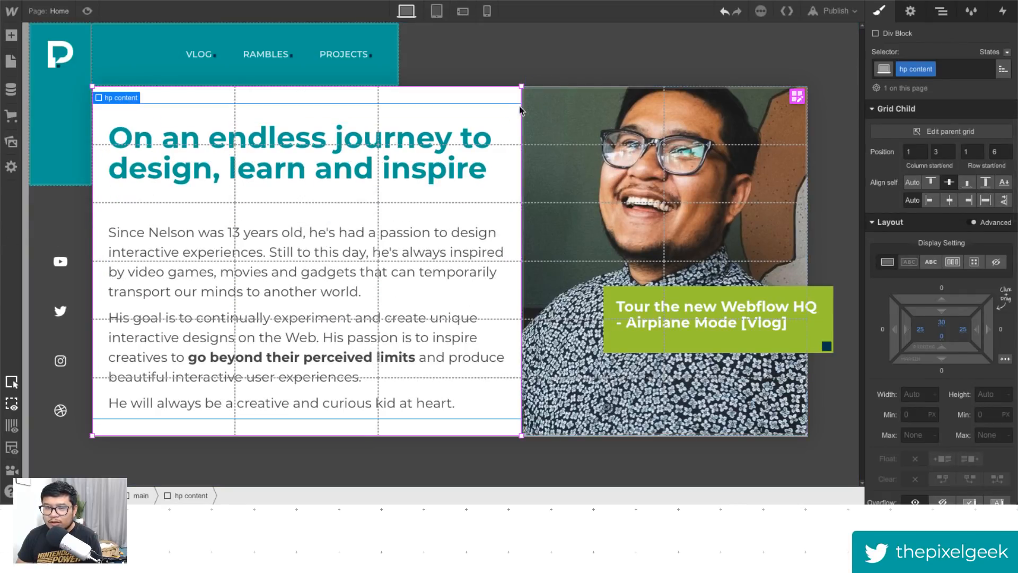
- Toggle preview to compare the centred hero content
left_click(86, 11)
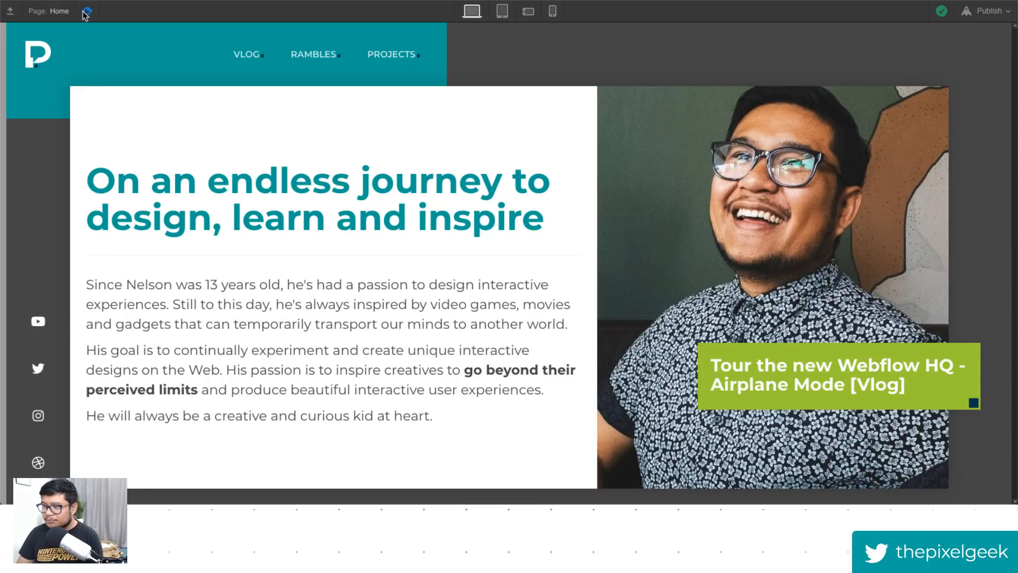
left_click(87, 11)
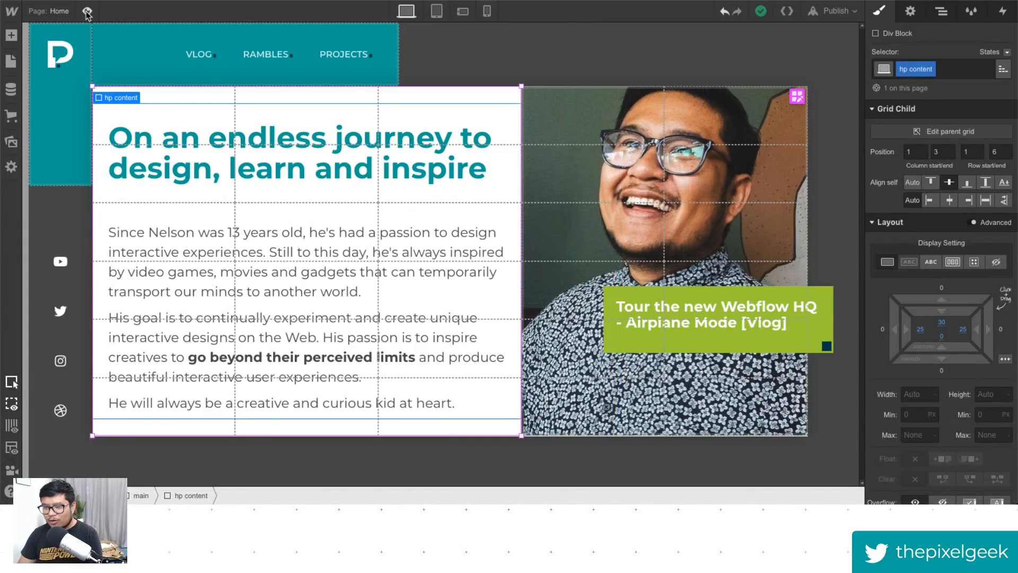
left_click(87, 11)
left_click(87, 11)
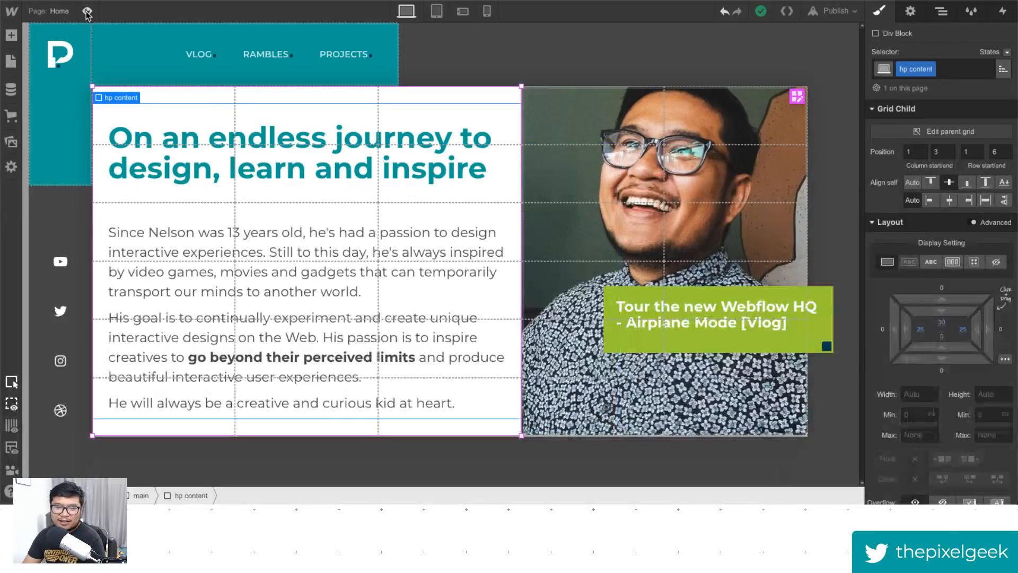
left_click(87, 11)
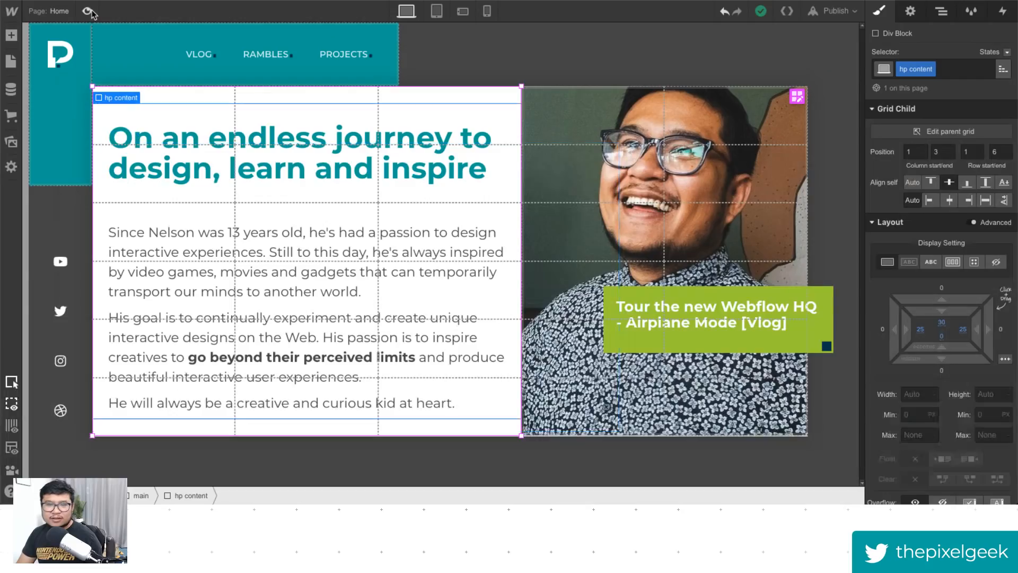
left_click(87, 11)
- Set the hp content block's left and right padding to 45 px and its bottom padding to 30 px
left_click_drag(921, 328, 1010, 333)
left_click(942, 337)
type("30")
key("Return")
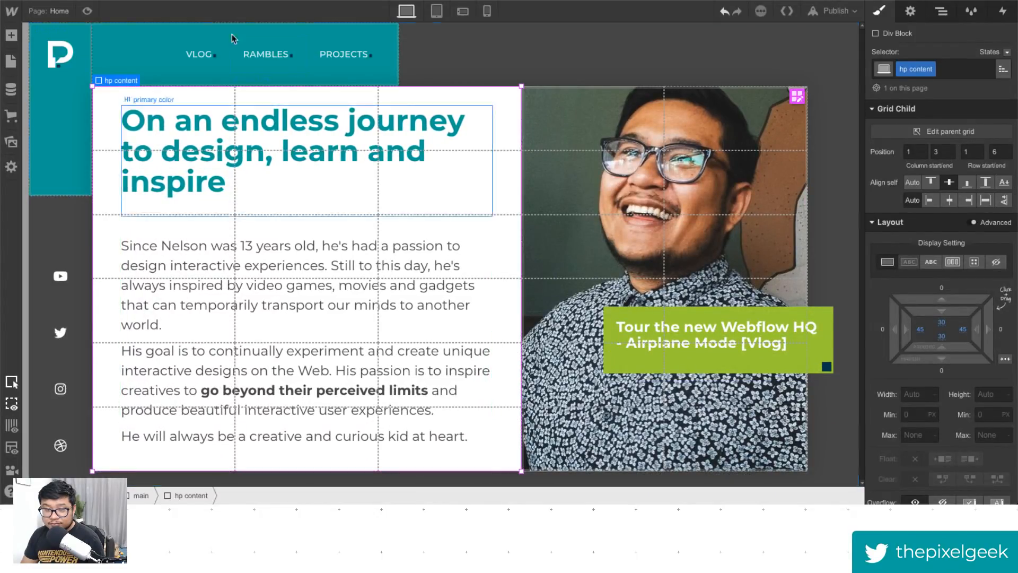
- Preview the updated hero layout
left_click(87, 10)
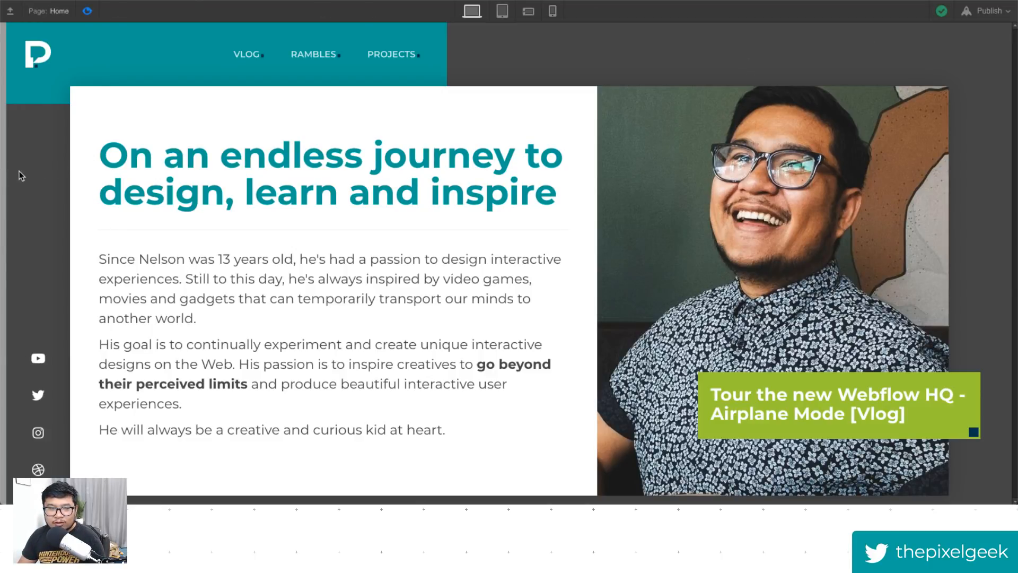
left_click_drag(4, 174, 1, 174)
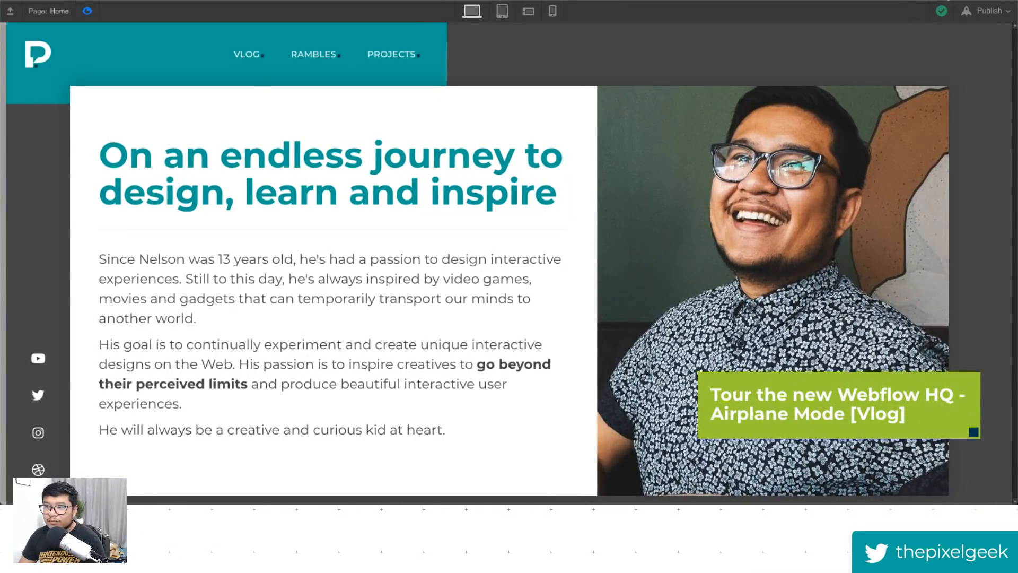
- Exit preview and narrow the canvas width to check how the hero layout responds at a smaller screen size
left_click(932, 0)
left_click(825, 38)
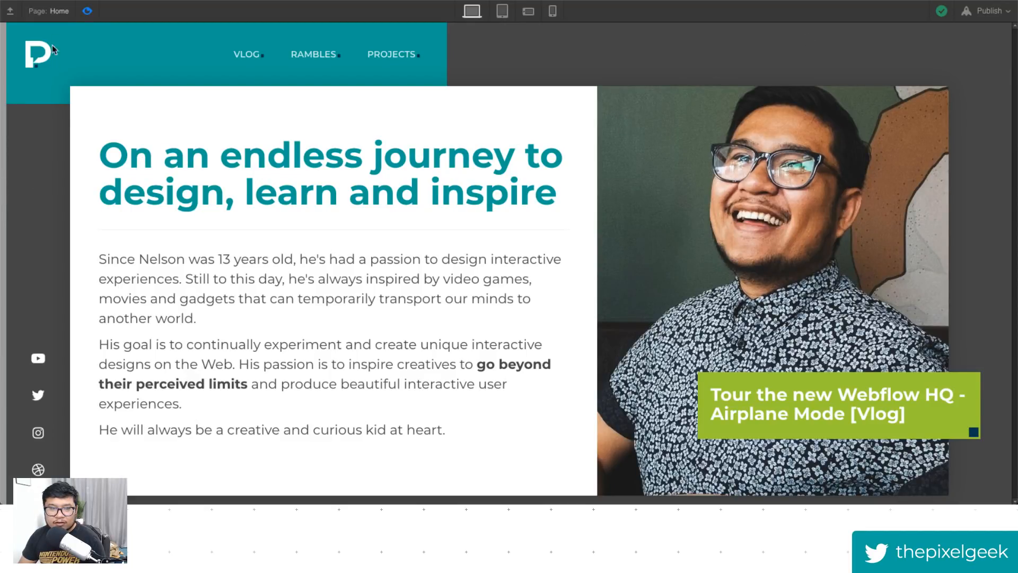
left_click(87, 11)
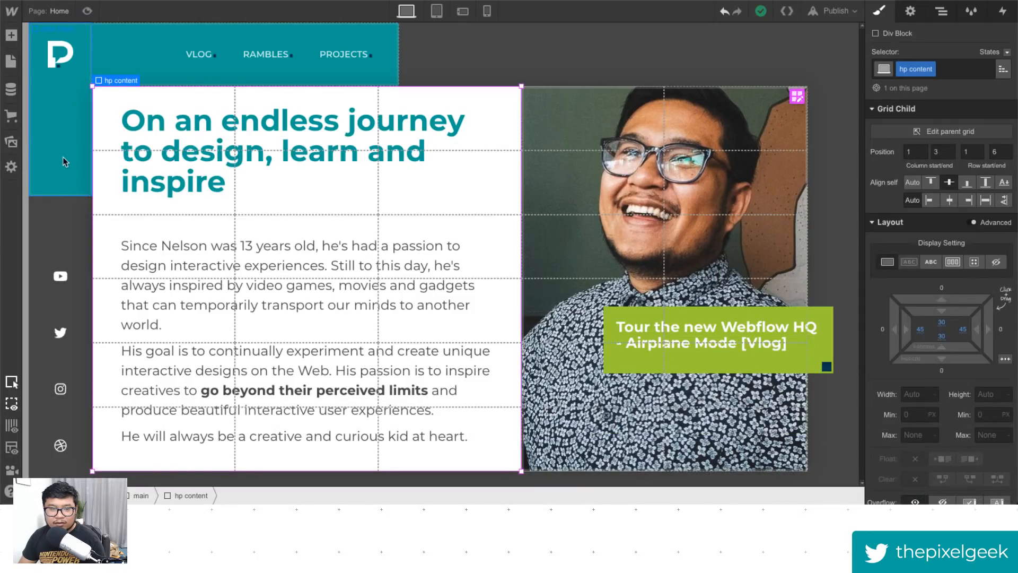
left_click_drag(26, 172, 124, 179)
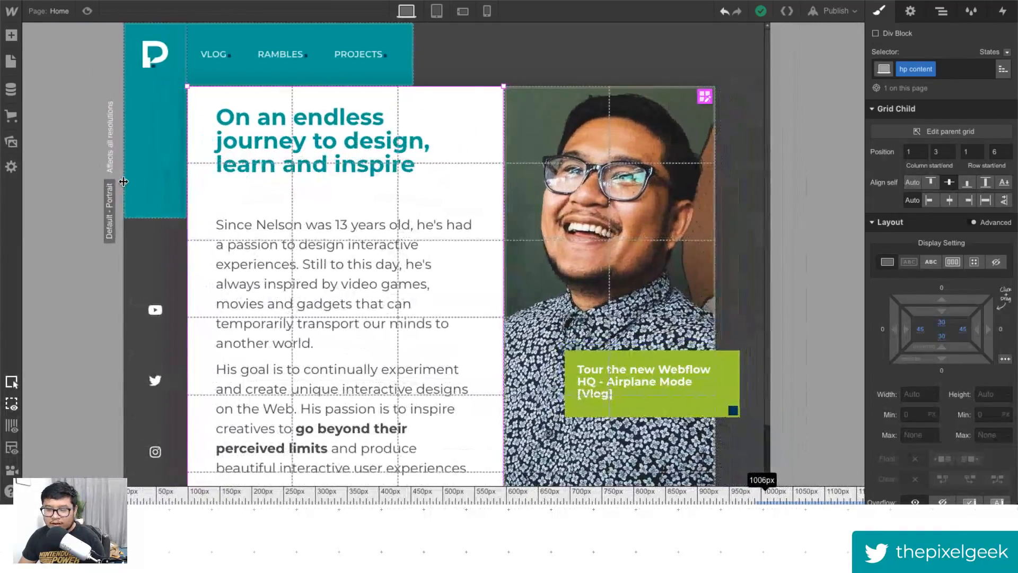
scroll(276, 234, "down", 2)
scroll(321, 255, "up", 1)
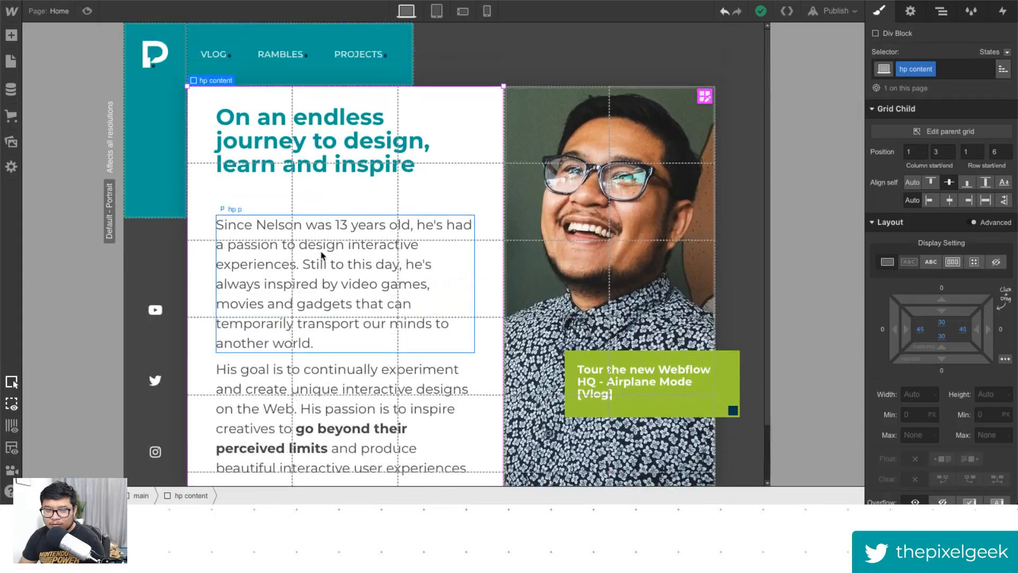
scroll(321, 255, "down", 1)
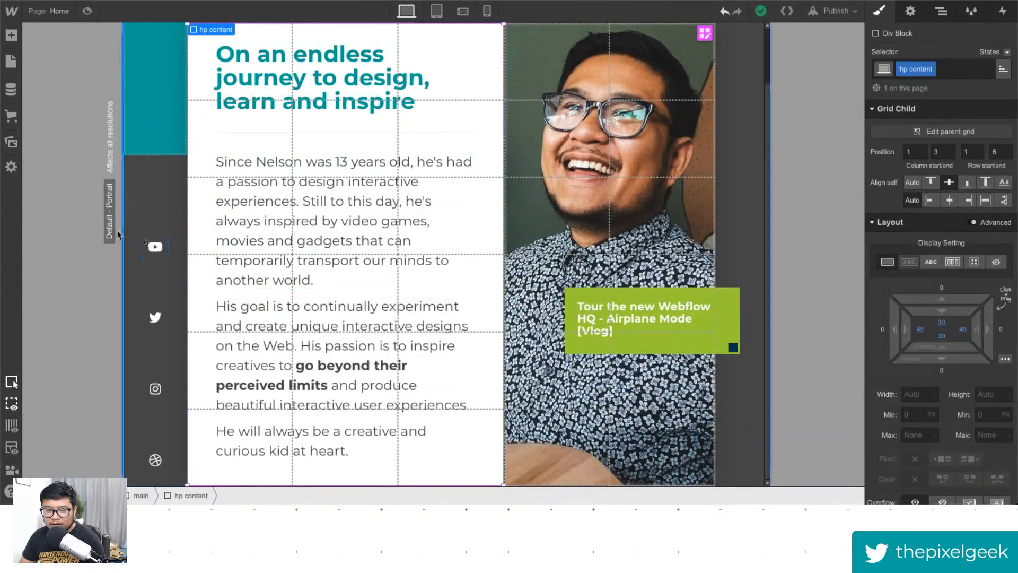
left_click_drag(124, 228, 18, 228)
- Set the hp p paragraph's font size to 1.5 vw
left_click(191, 256)
scroll(961, 388, "down", 5)
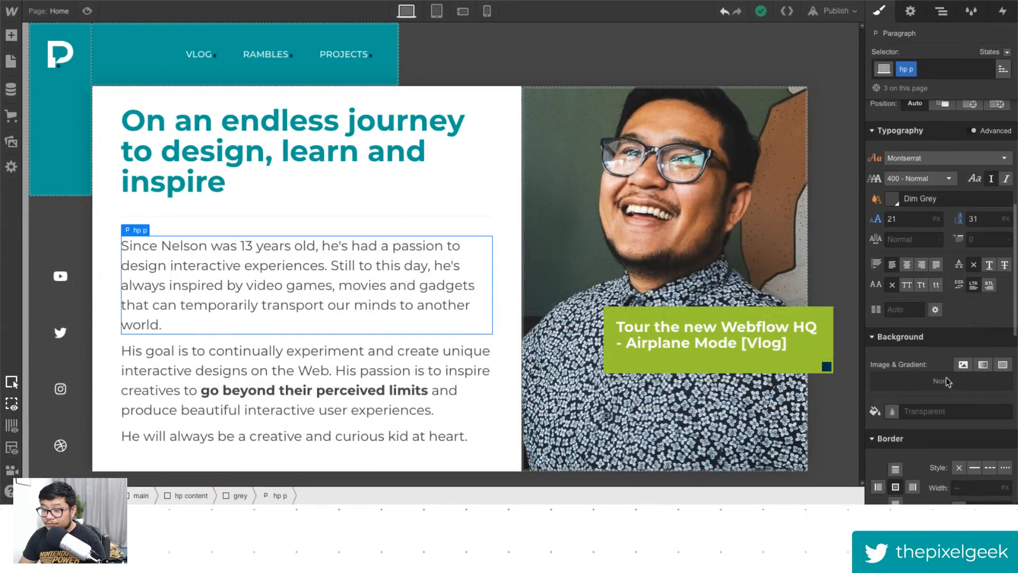
left_click(908, 218)
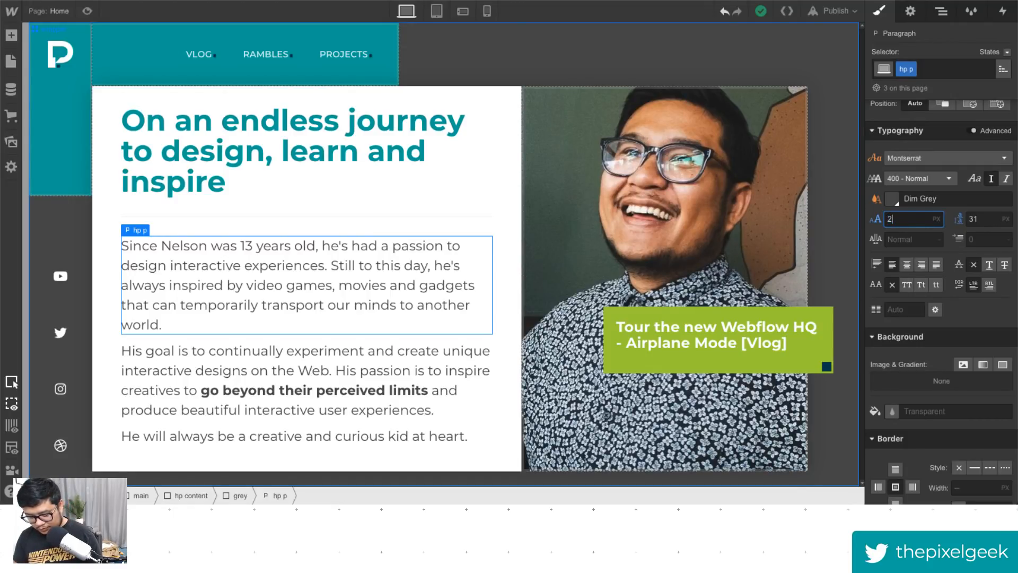
type("2vw")
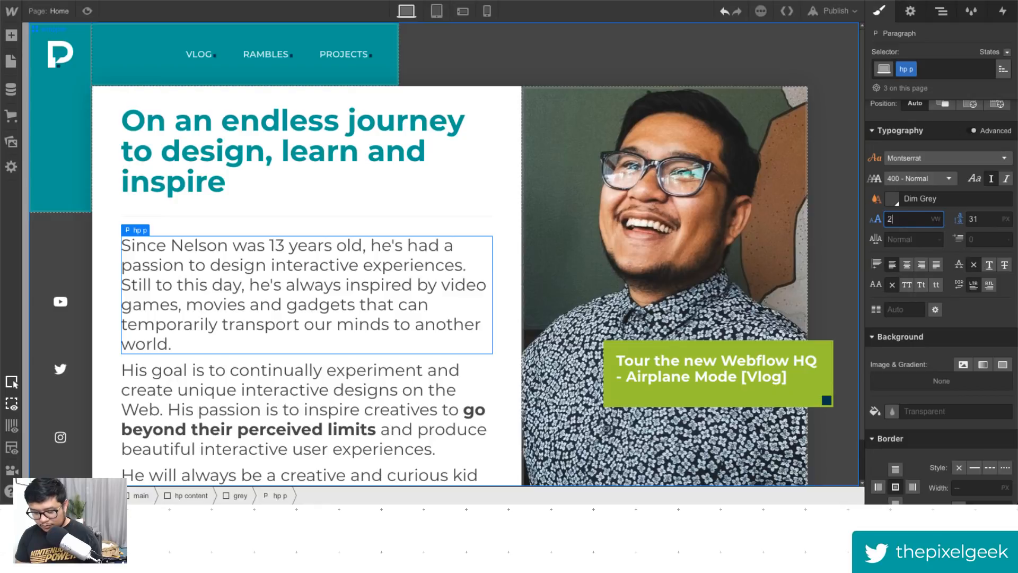
key("BackSpace")
type("1")
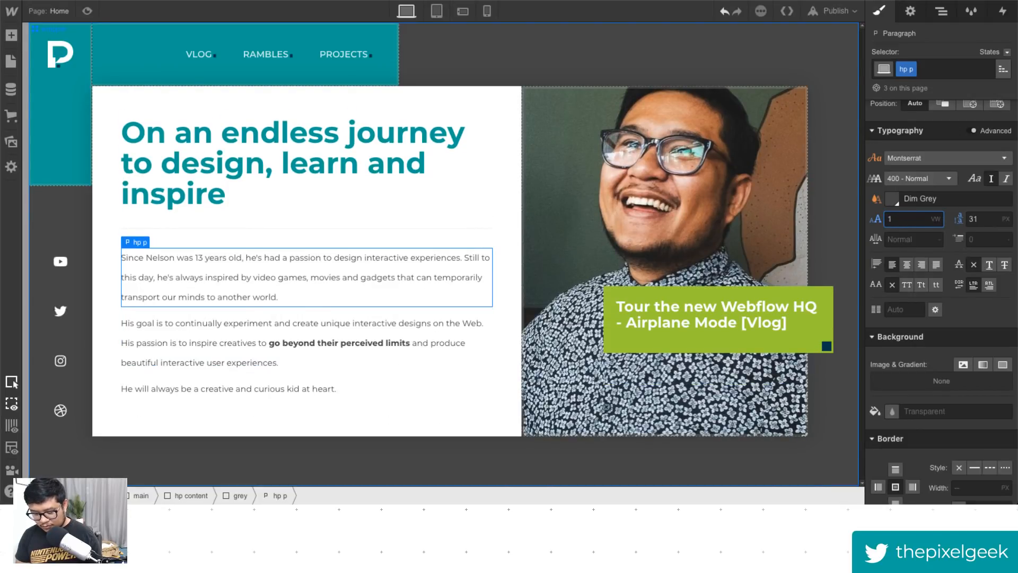
type(".75")
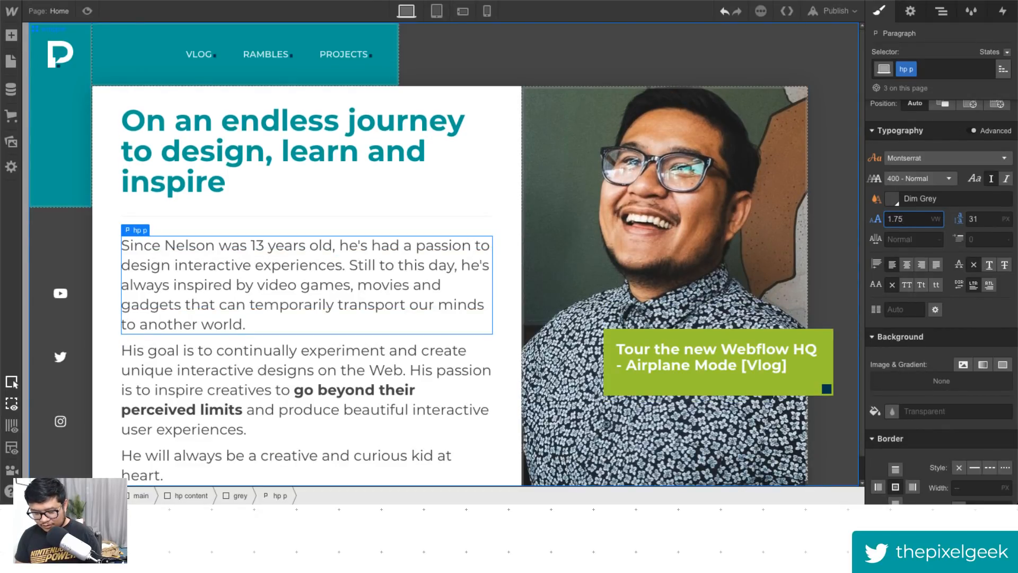
key("Return")
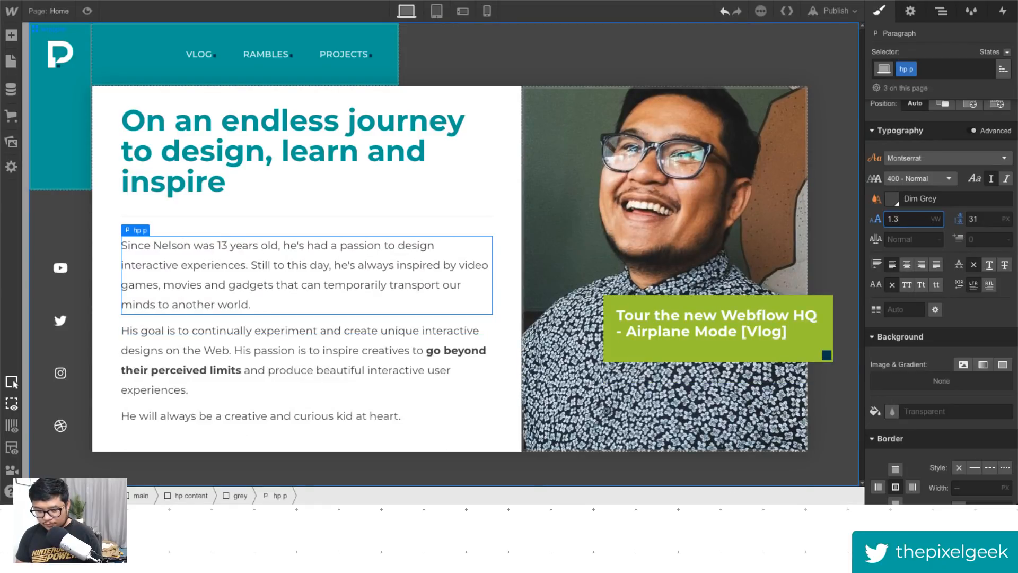
type("5")
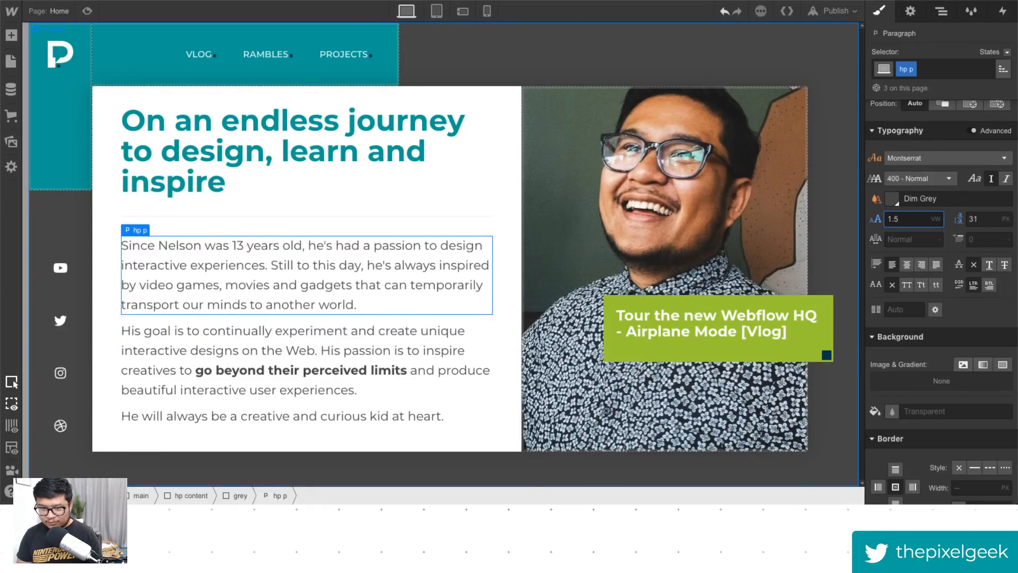
key("Tab")
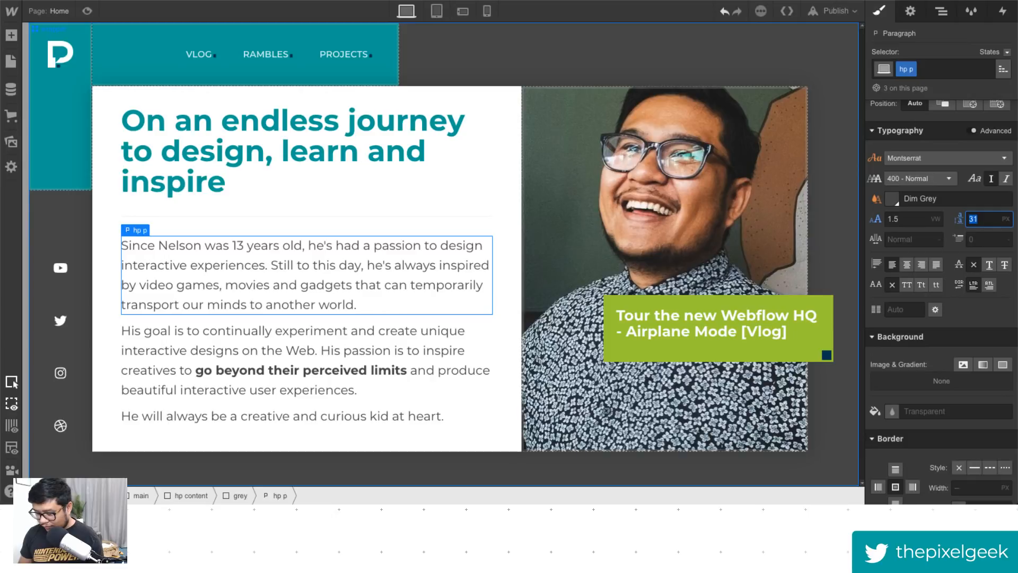
- Set the hp p paragraph's line height to 2.5 vw and preview the result
type("1.5vw")
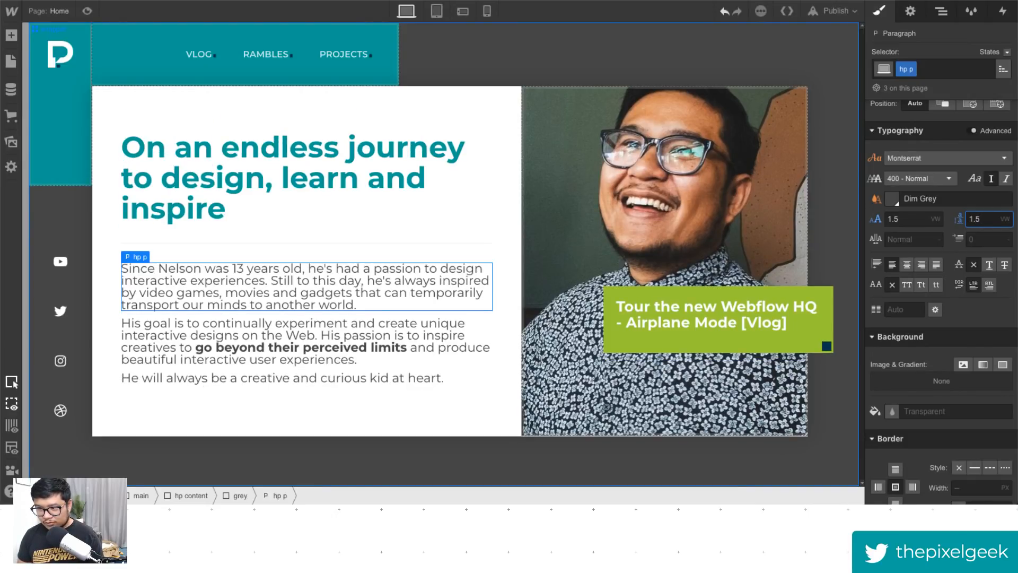
key("BackSpace")
type("7")
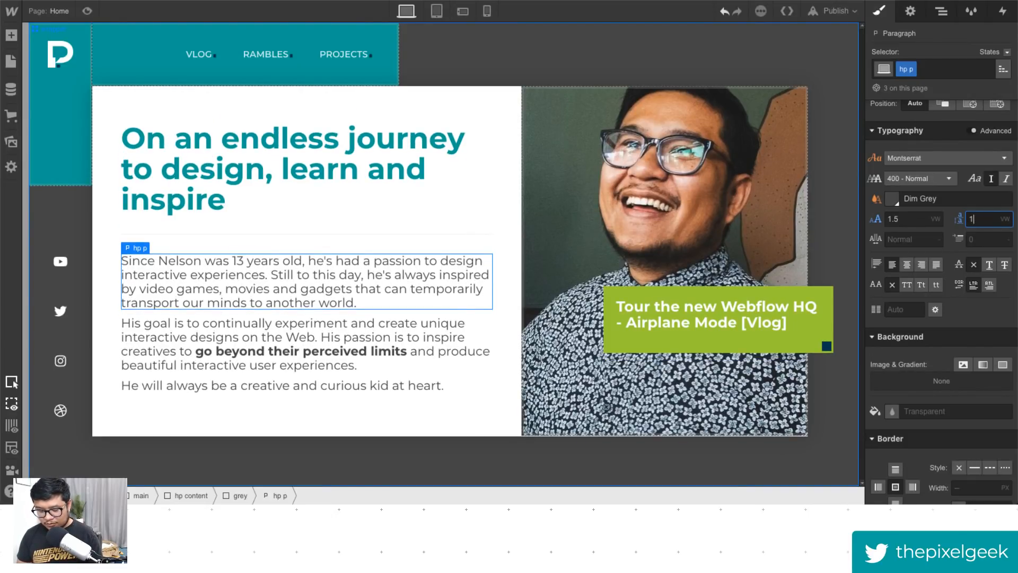
key("BackSpace")
key("BackSpace")
type("2.5")
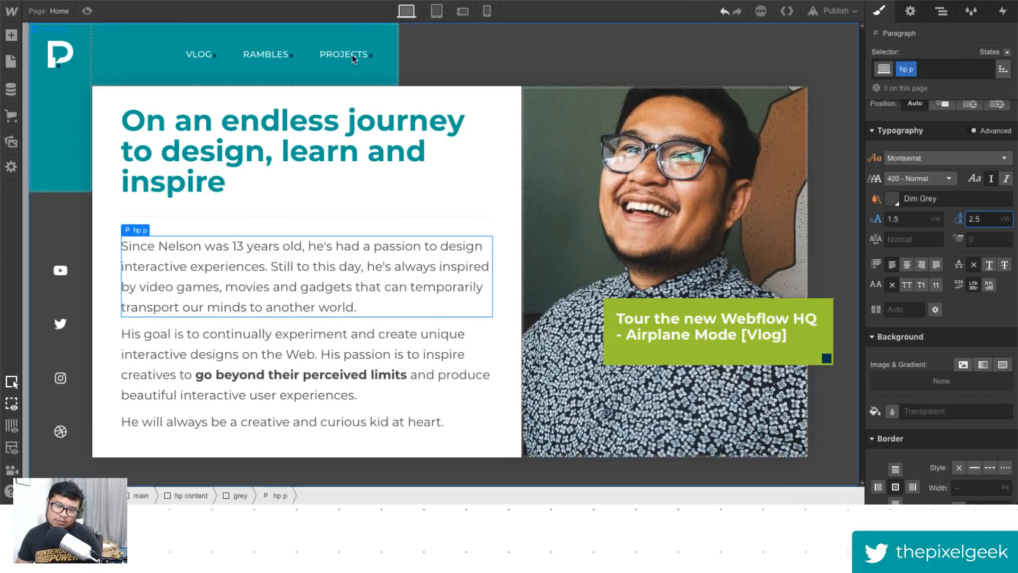
left_click(87, 11)
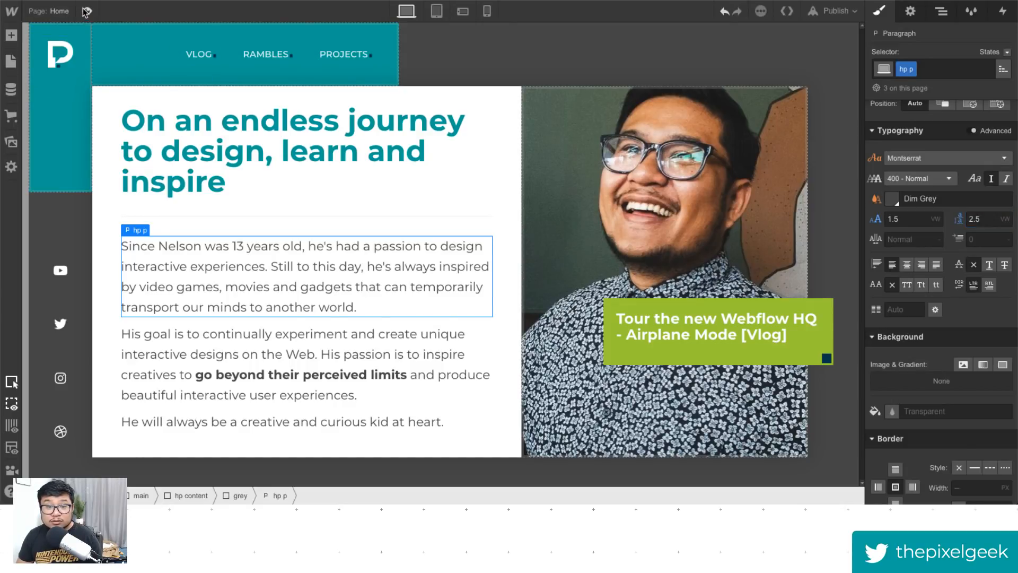
left_click(87, 12)
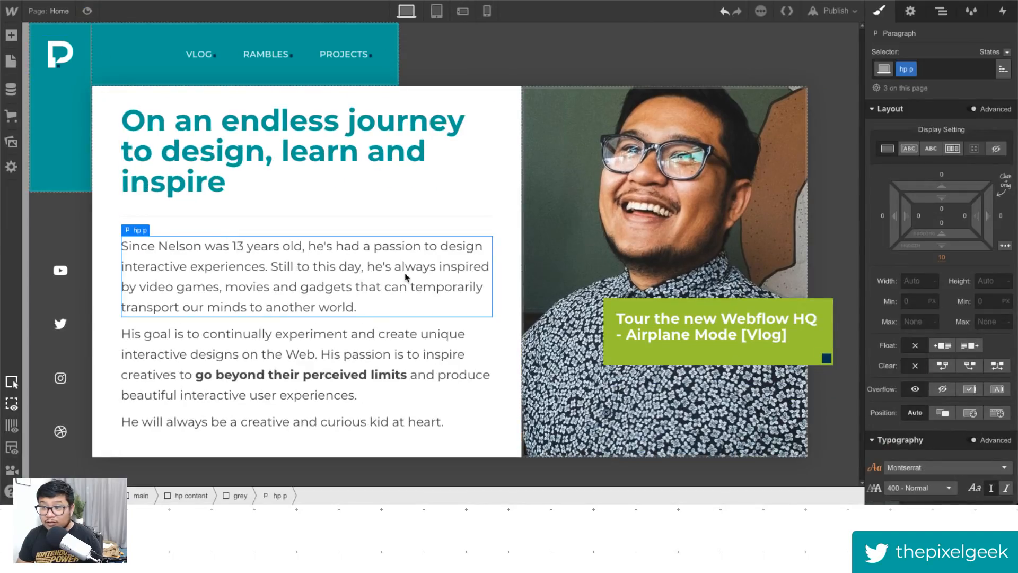
- Set the hp p paragraph's bottom margin to 1.25 vw and preview it
left_click(942, 257)
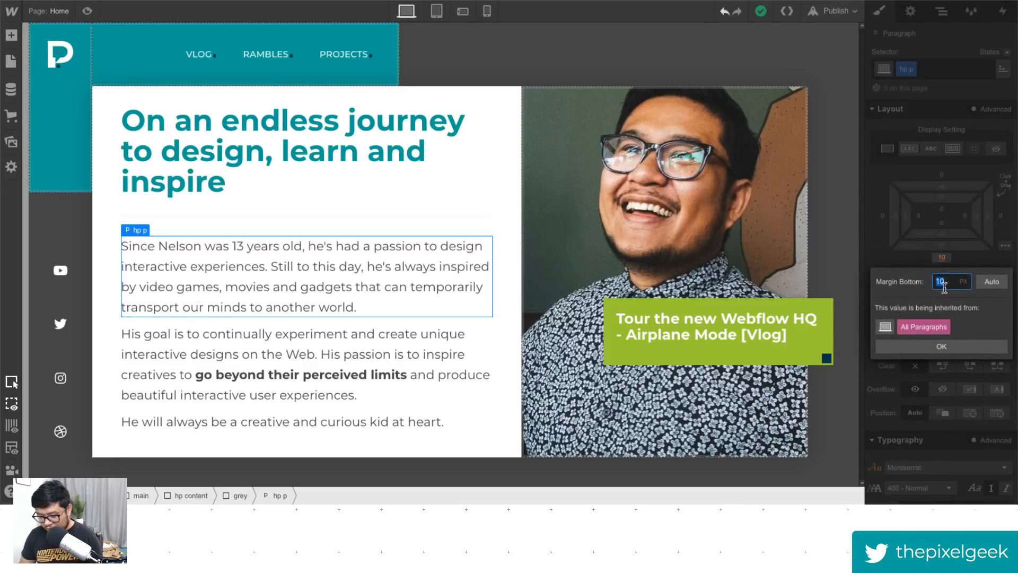
type("1vw")
key("Return")
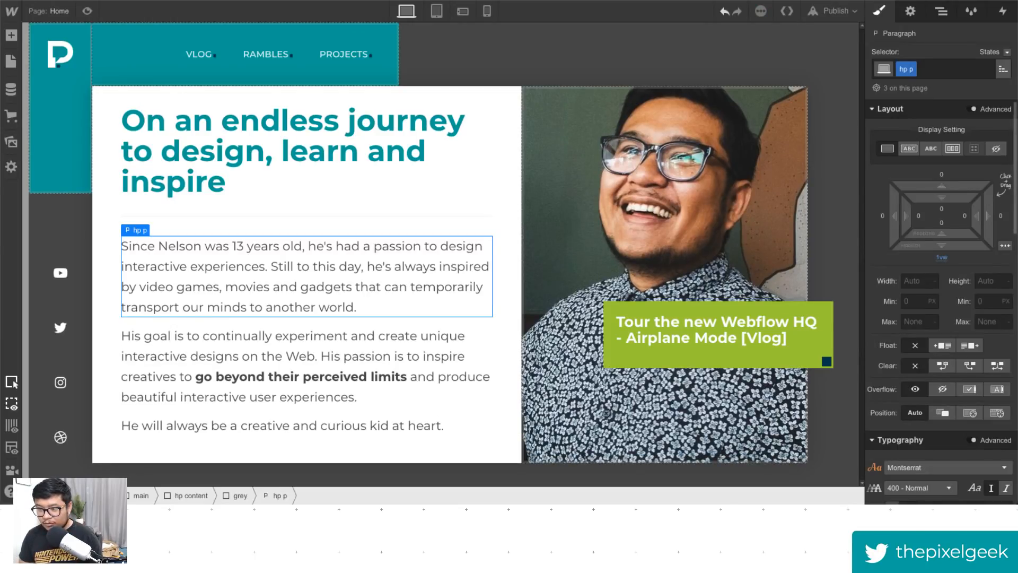
left_click_drag(953, 249, 956, 250)
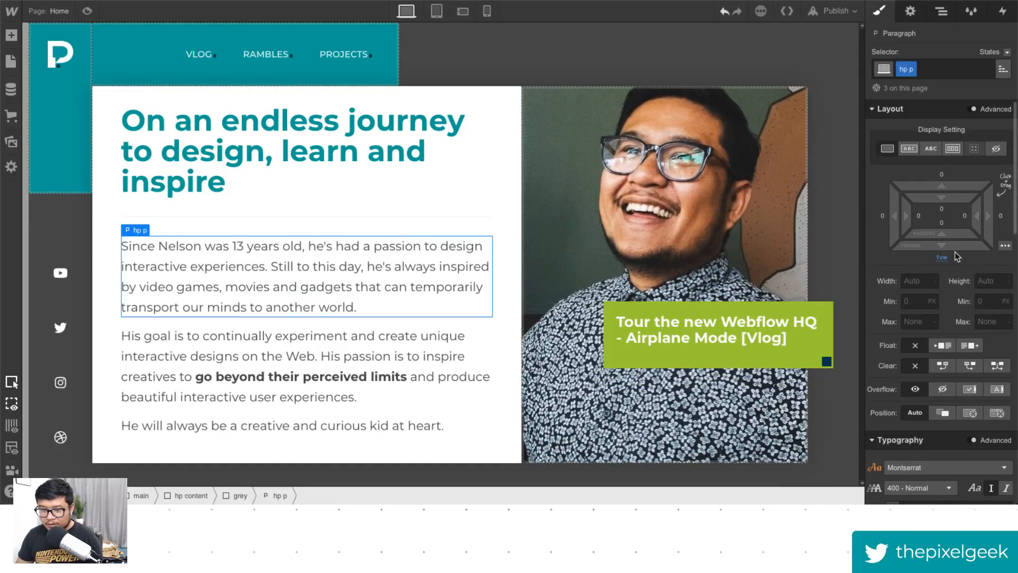
left_click(955, 249)
type("1.25")
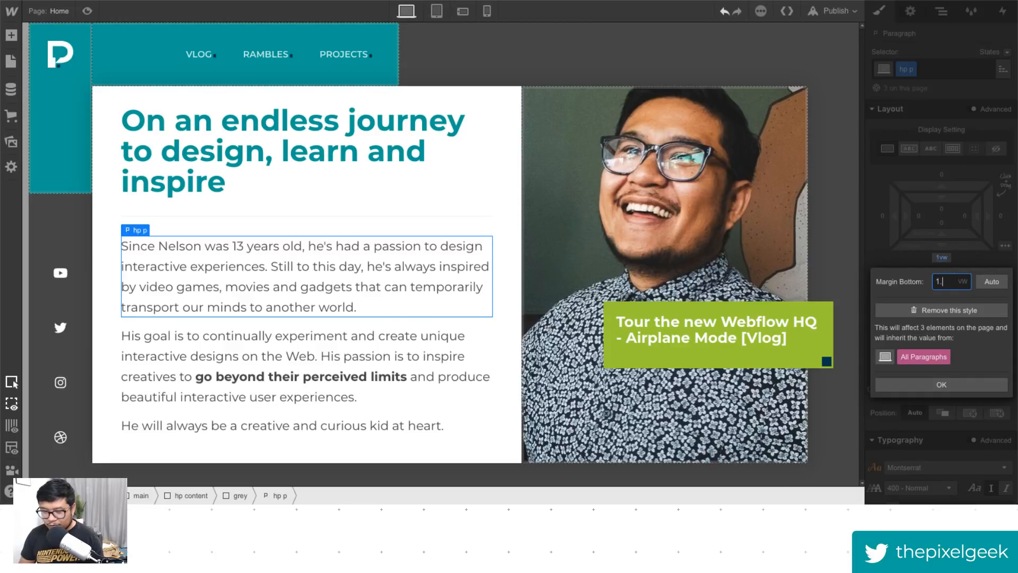
key("Return")
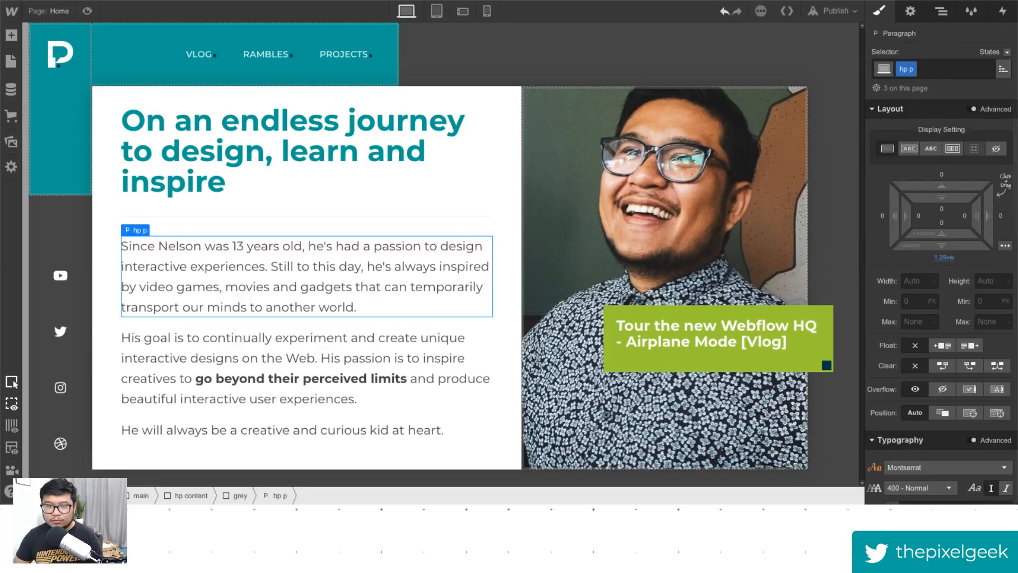
left_click(87, 11)
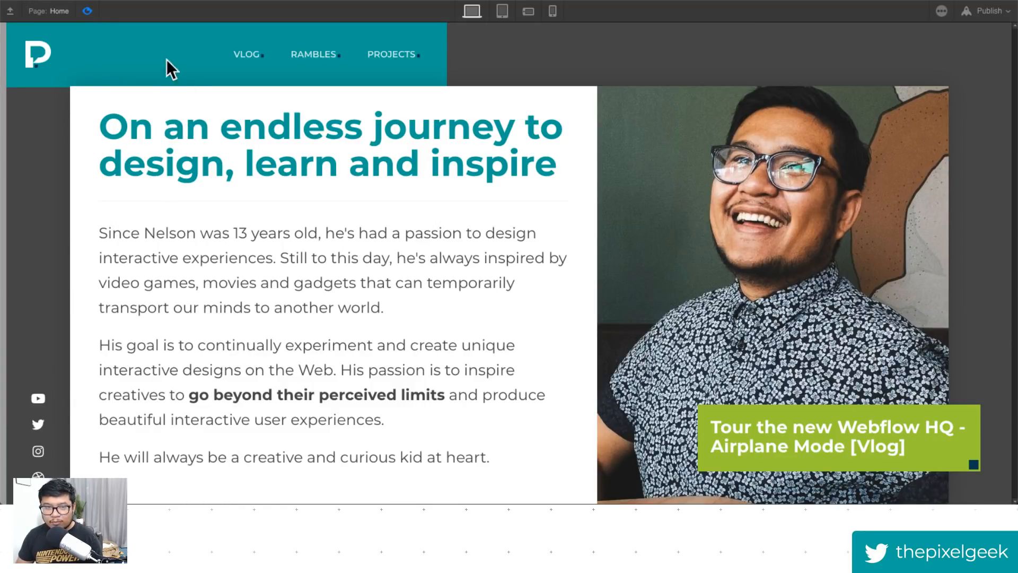
left_click(87, 11)
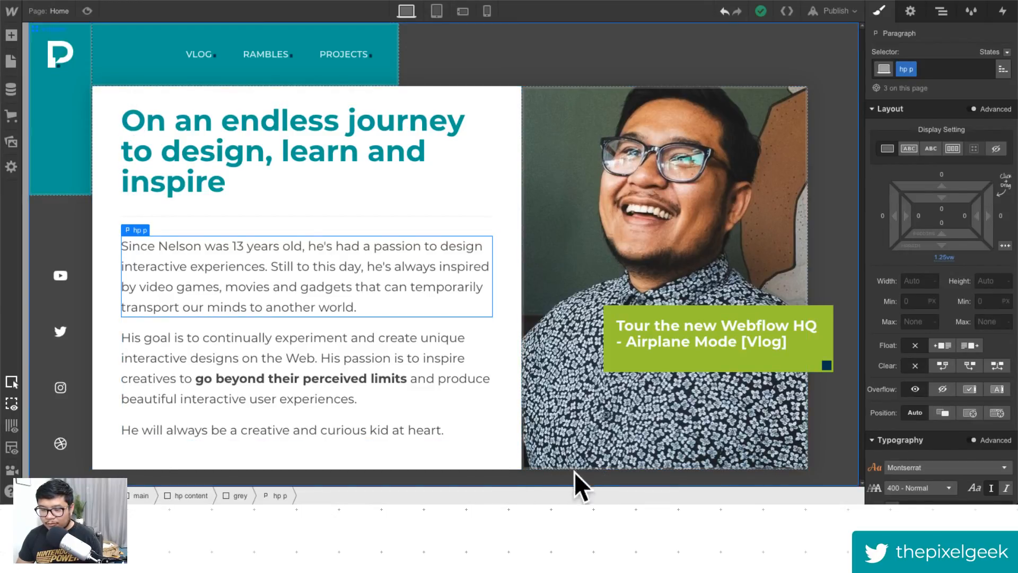
- Reselect the hp p paragraph and set its bottom margin to 1 vw
left_click(186, 95)
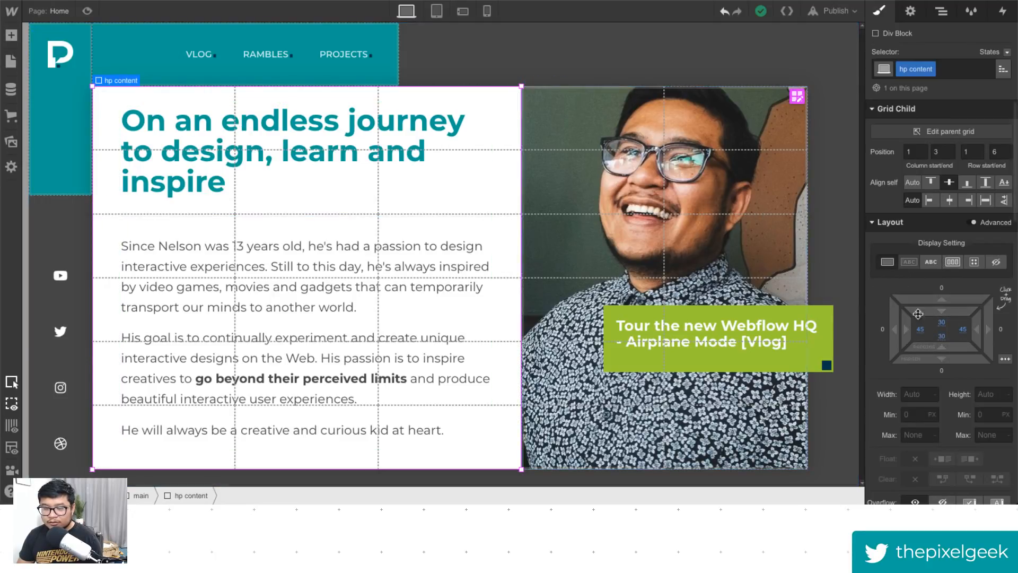
left_click(276, 259)
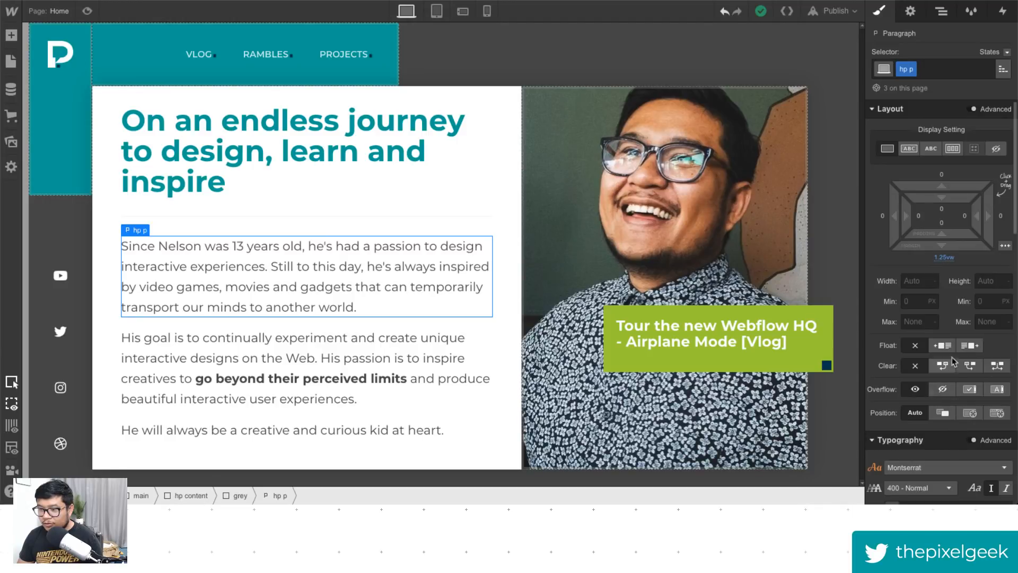
left_click_drag(954, 250, 953, 245)
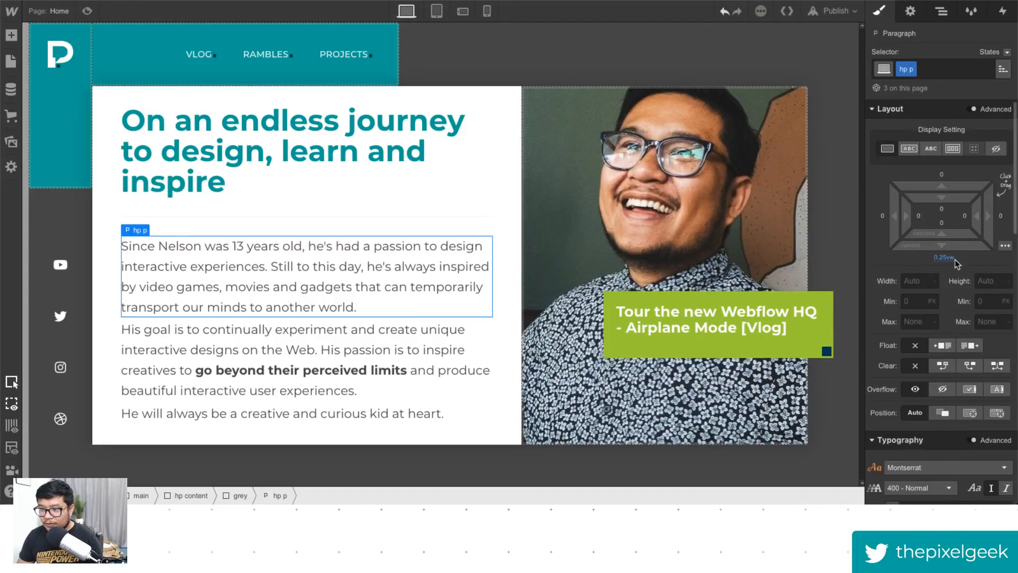
left_click(951, 260)
type("1")
key("Return")
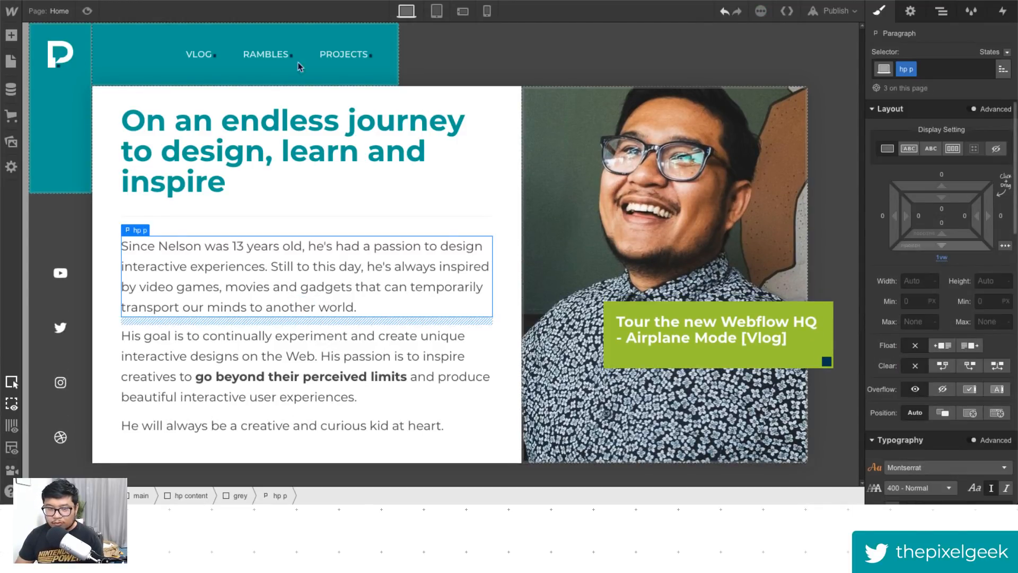
- Preview the hero and set the hp p paragraph's line height to 2.2 vw
left_click(87, 11)
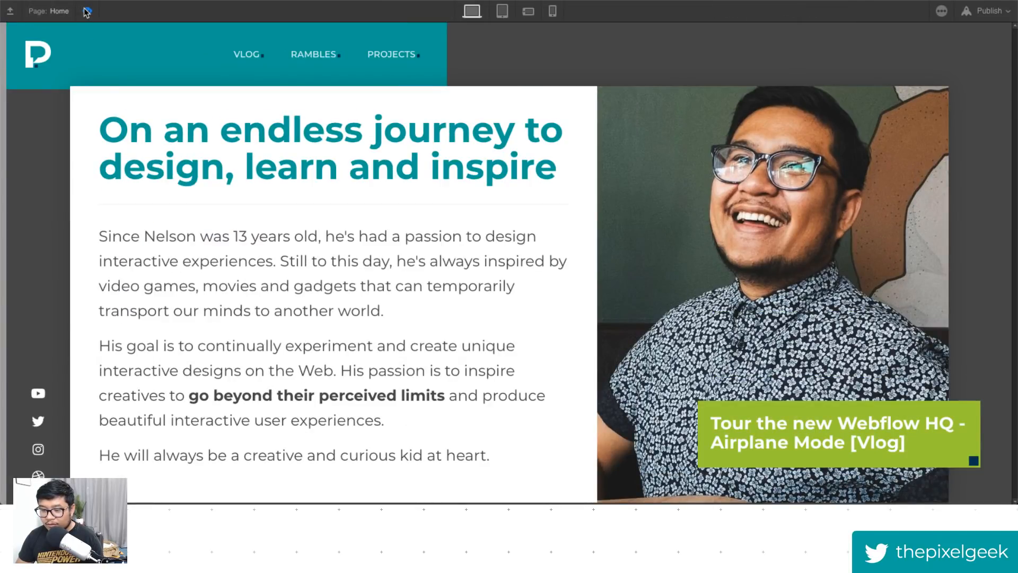
left_click(87, 12)
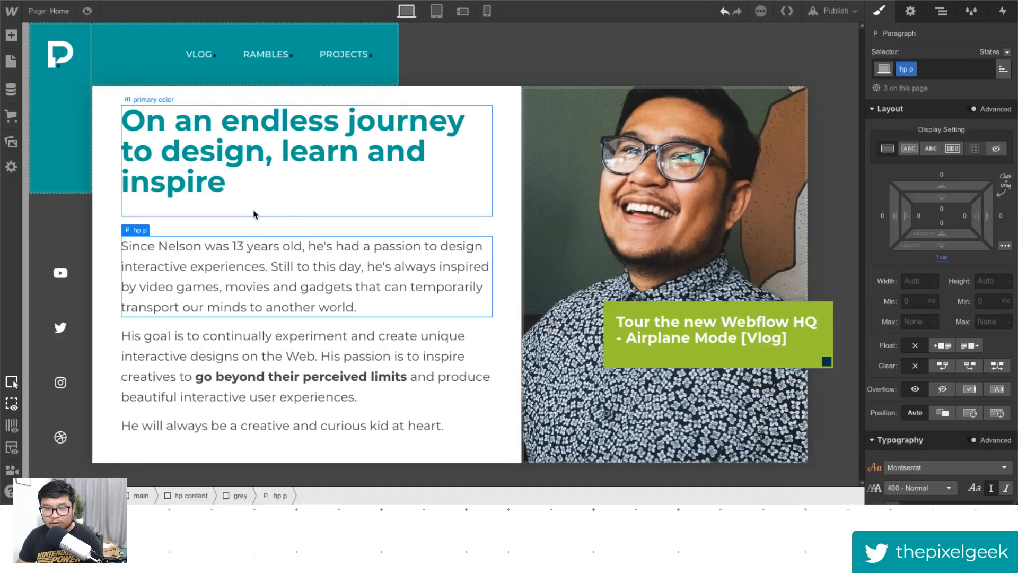
scroll(955, 463, "down", 3)
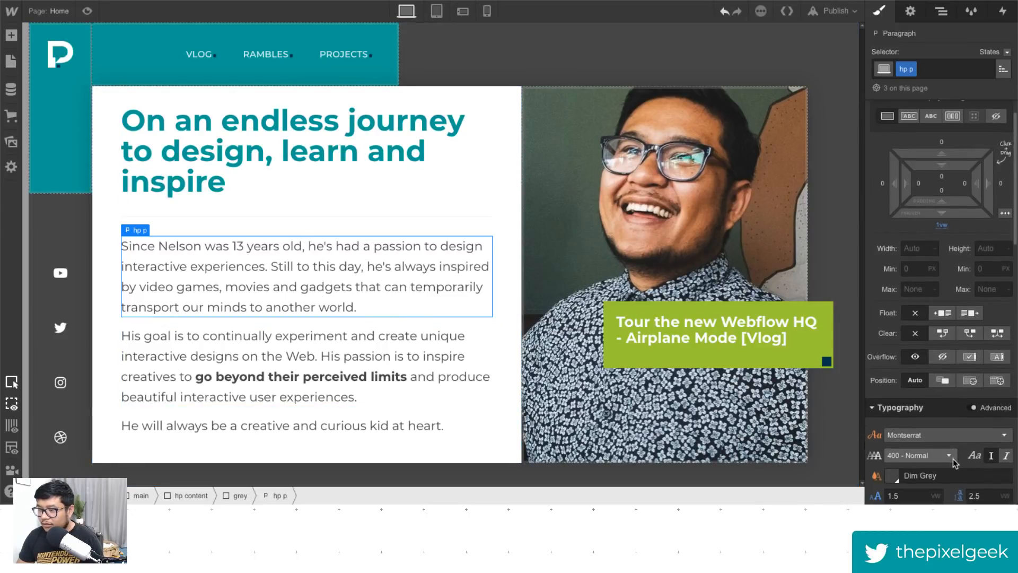
left_click(983, 406)
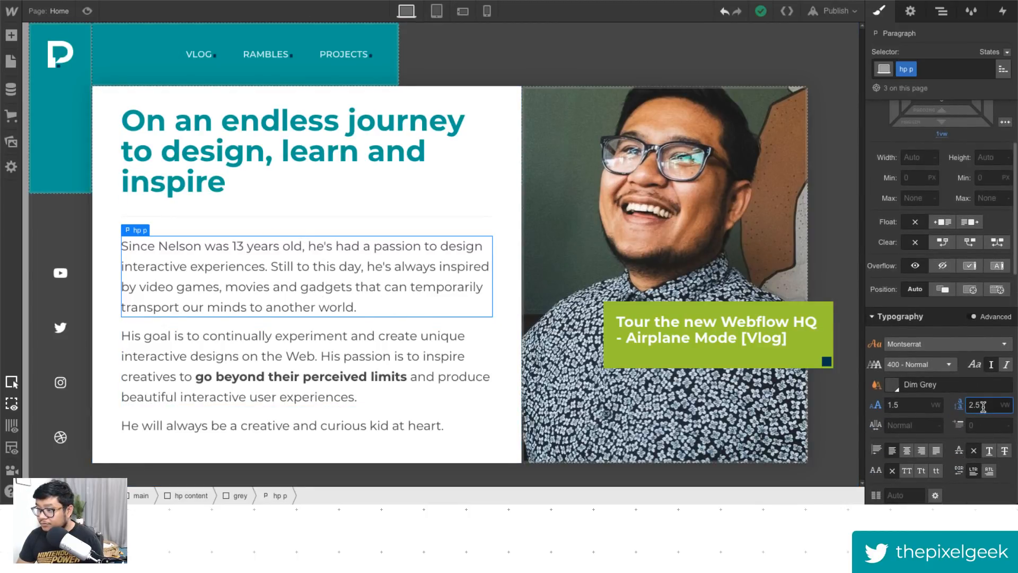
key("BackSpace")
key("BackSpace")
key("BackSpace")
type("1.5")
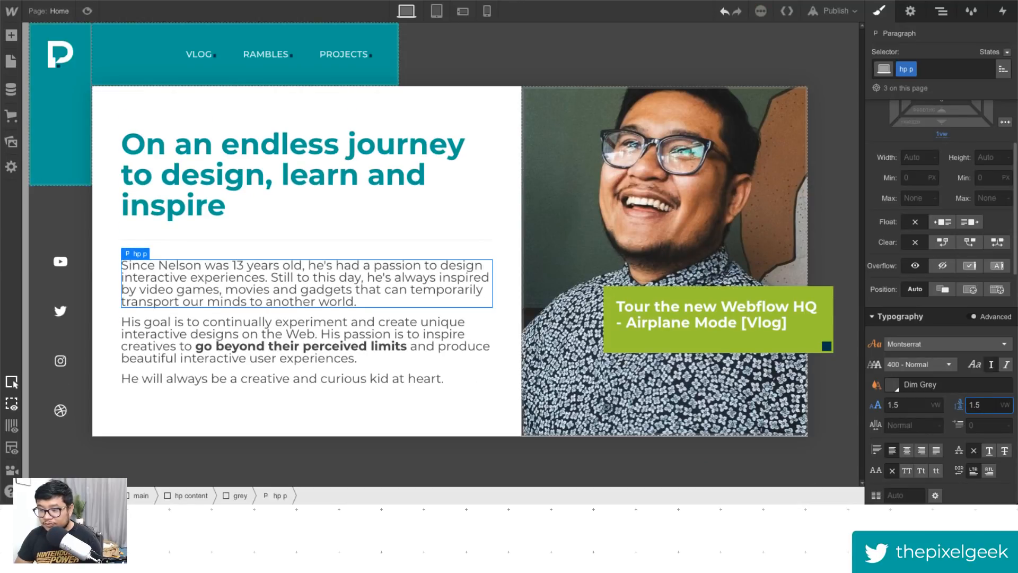
key("BackSpace")
key("BackSpace")
key("BackSpace")
type("2.2")
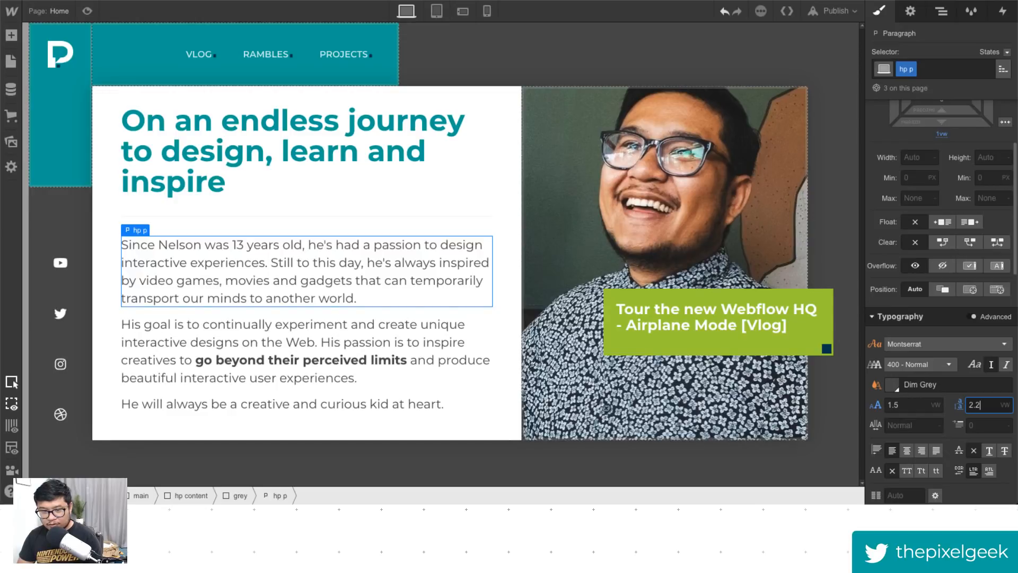
- Preview the hero, then set the hp p paragraph's font size to 1.25 vw and line height to 2 vw
left_click(87, 11)
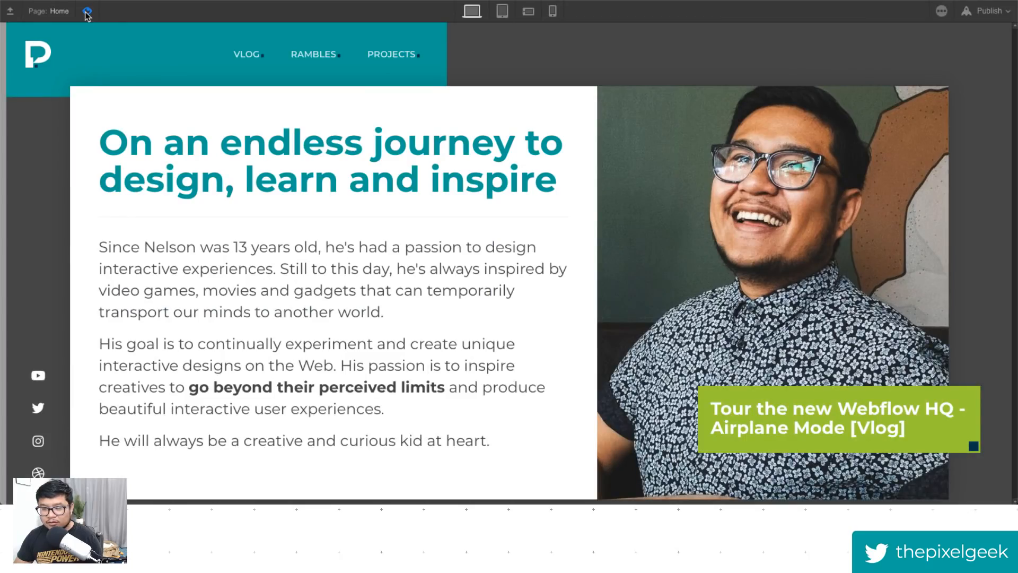
left_click(87, 11)
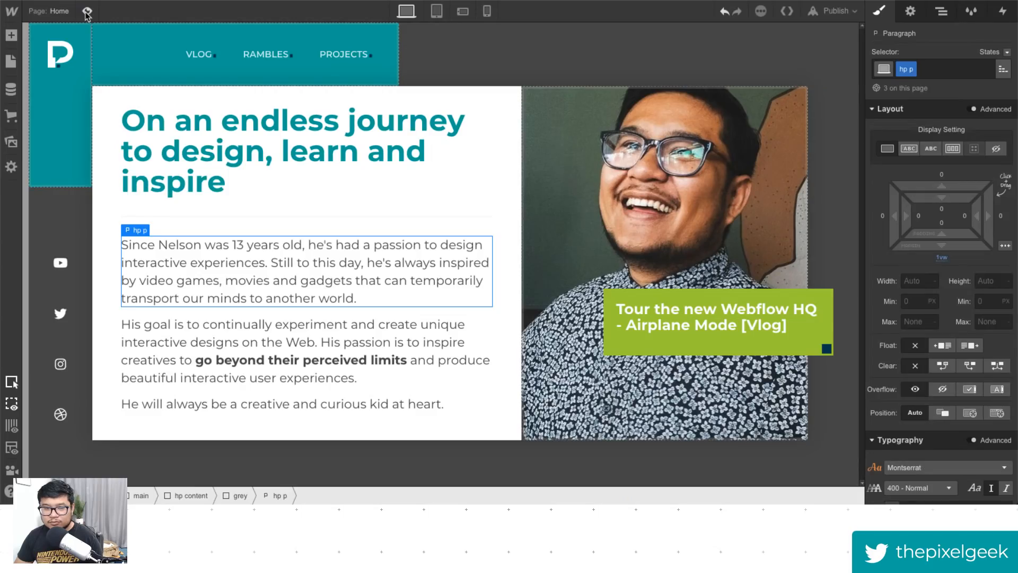
scroll(957, 424, "down", 3)
left_click(905, 418)
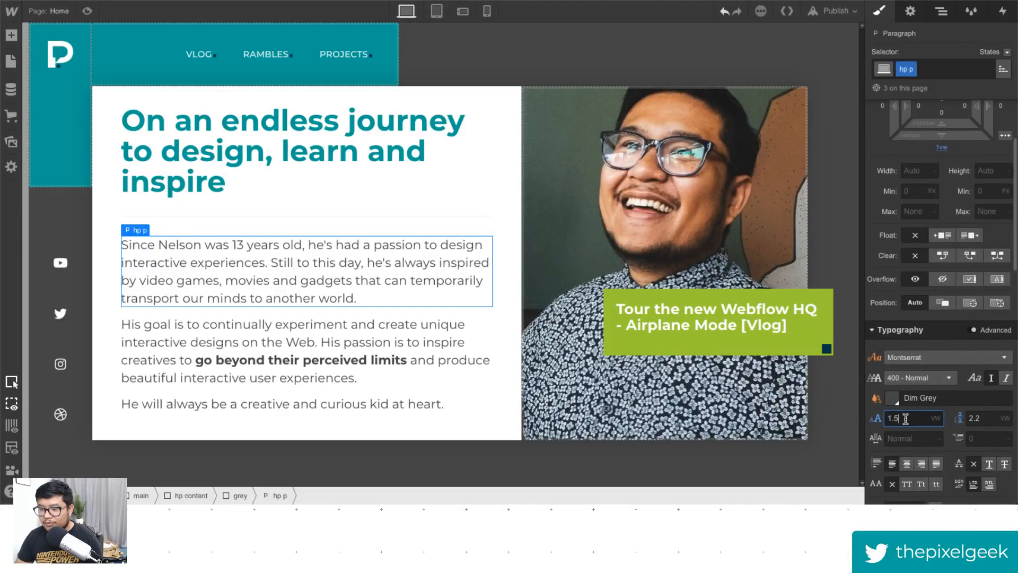
key("BackSpace")
type("25")
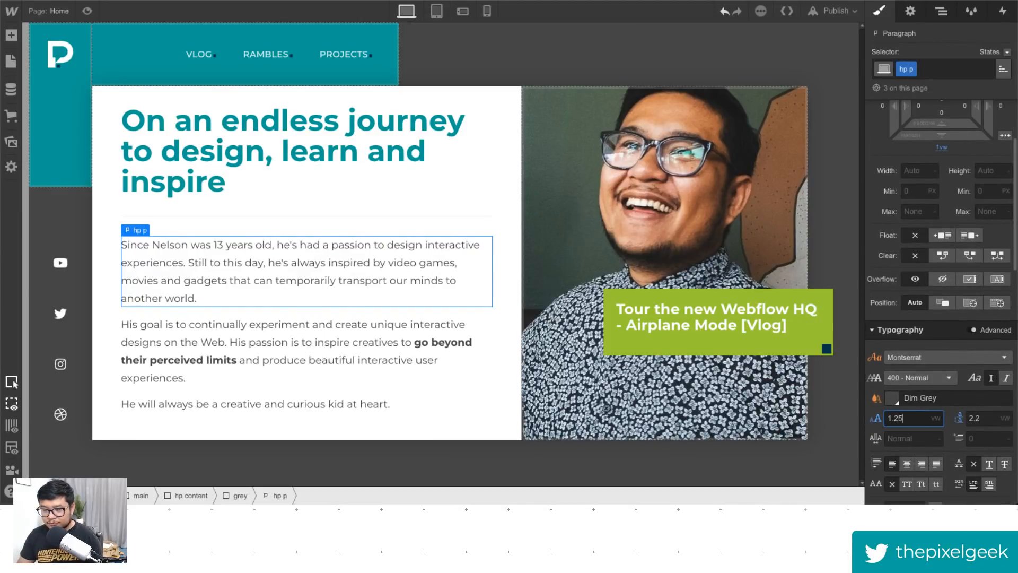
key("Tab")
type("2")
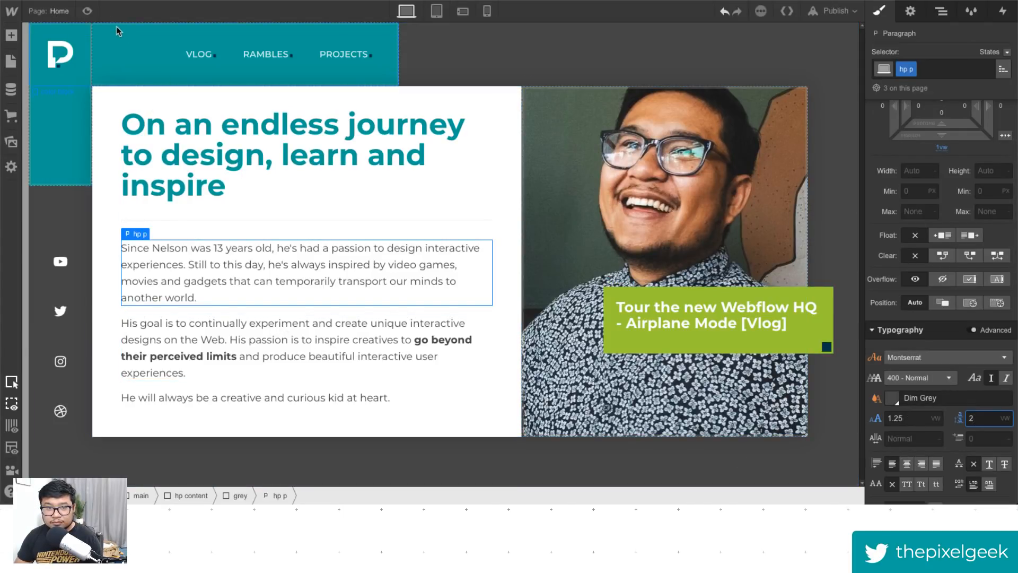
- Toggle the preview and inspect the photo frame's grid child settings and the paragraph's typography
left_click(87, 12)
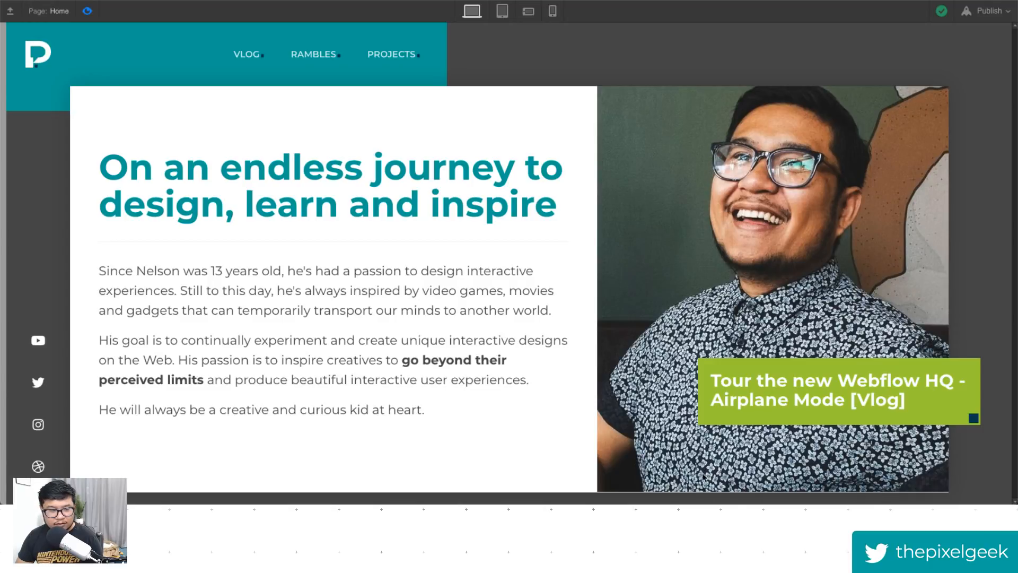
left_click(87, 11)
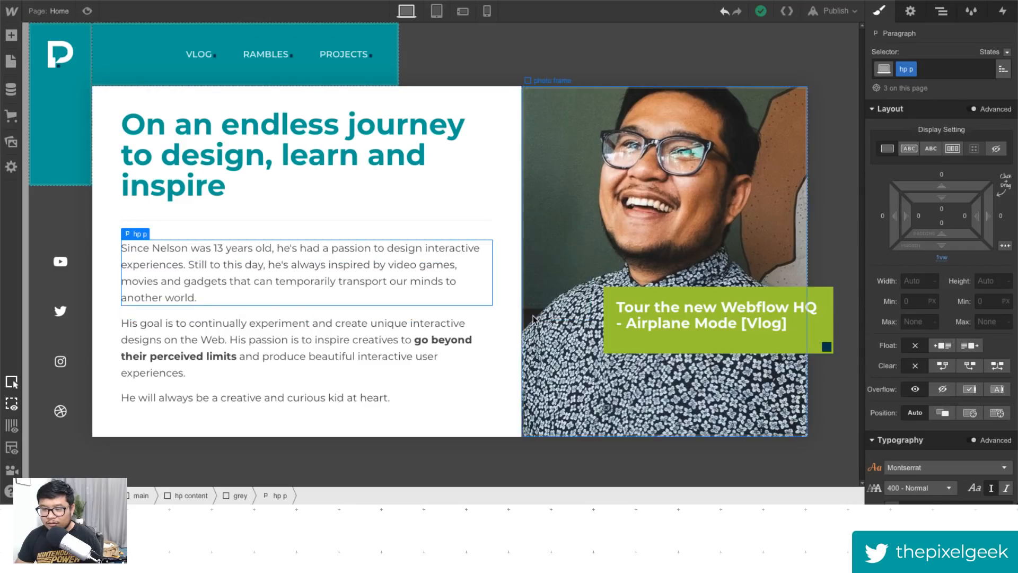
left_click(630, 422)
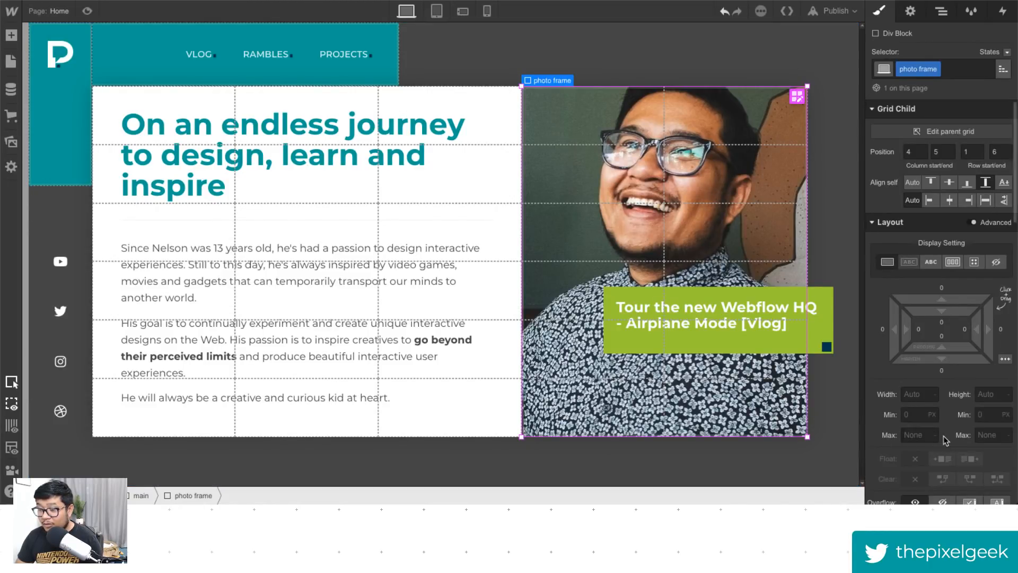
scroll(944, 435, "down", 10)
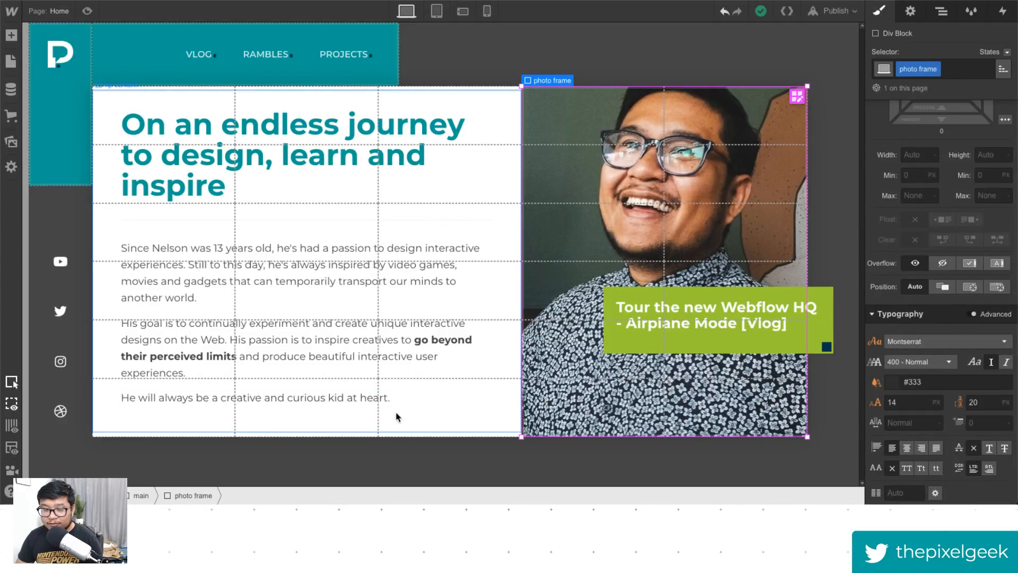
left_click(87, 10)
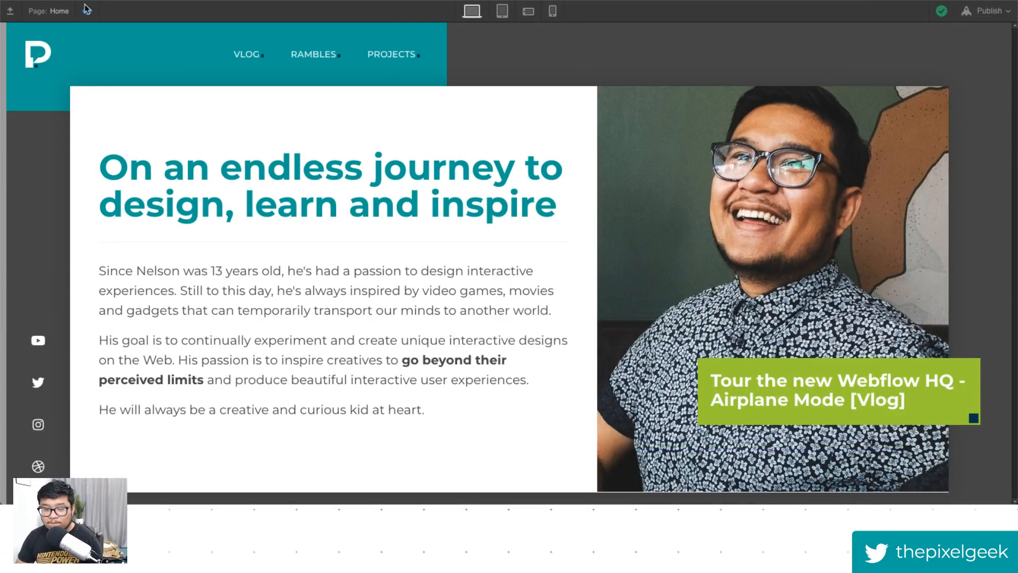
left_click(87, 10)
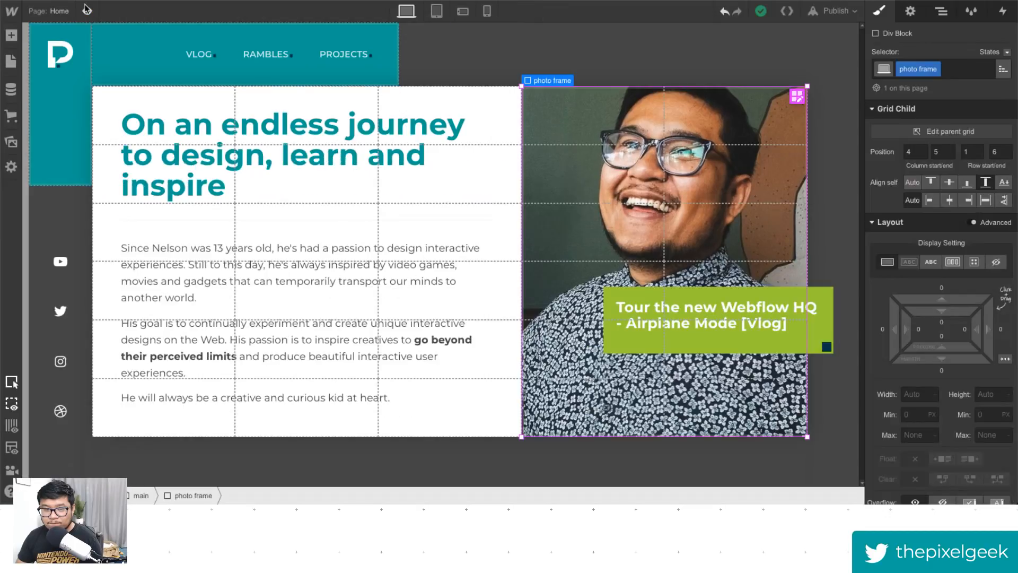
left_click(87, 10)
left_click(87, 11)
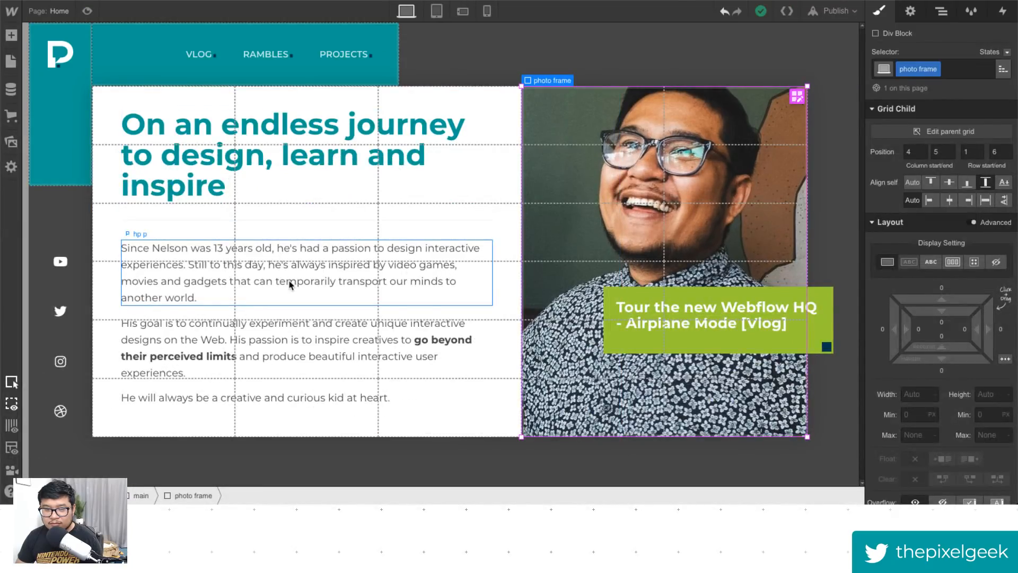
scroll(966, 463, "down", 10)
scroll(924, 463, "up", 3)
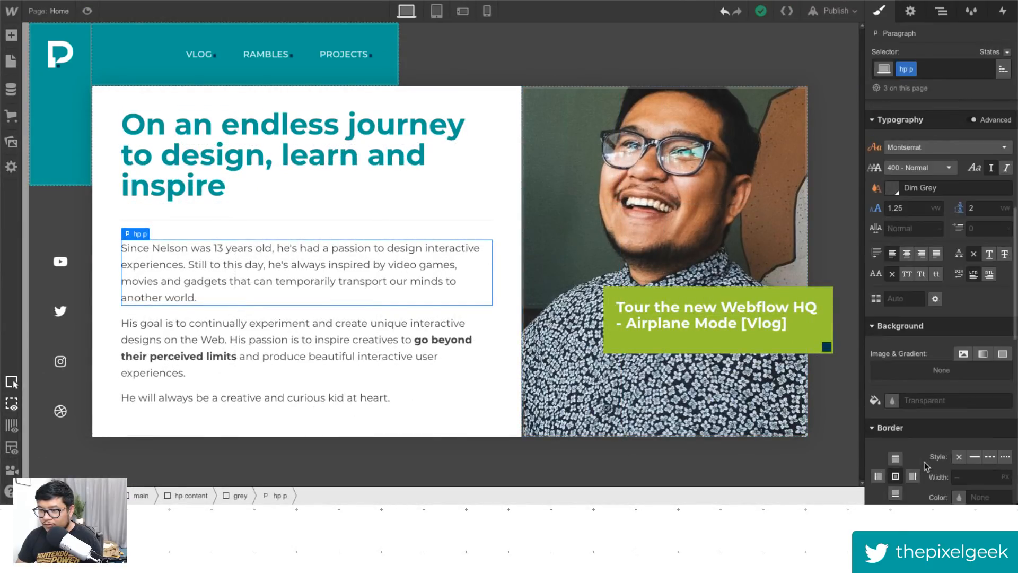
- Set the hp p paragraph's font size to 1.35 vw and preview the result
left_click(886, 208)
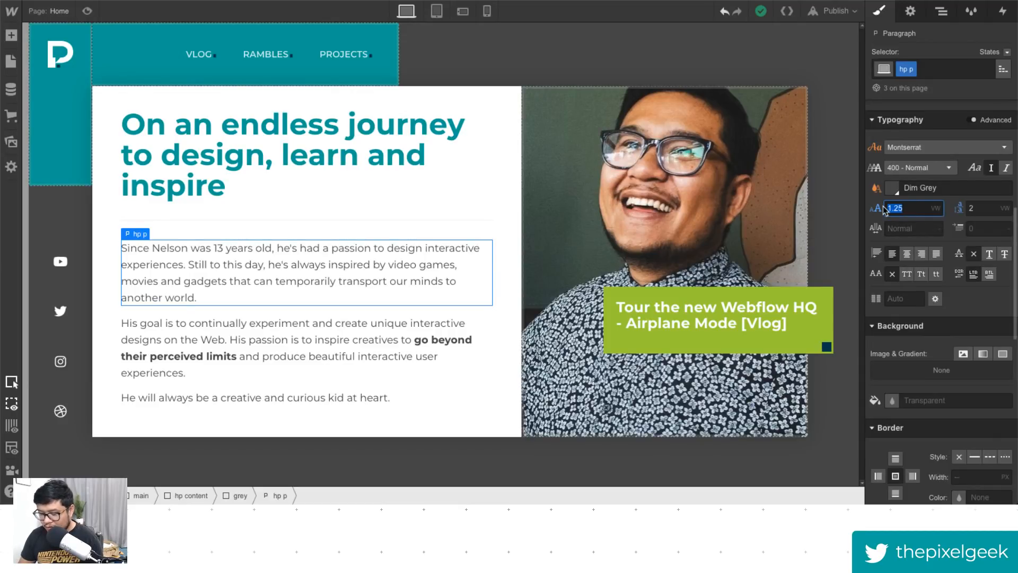
type("1.35")
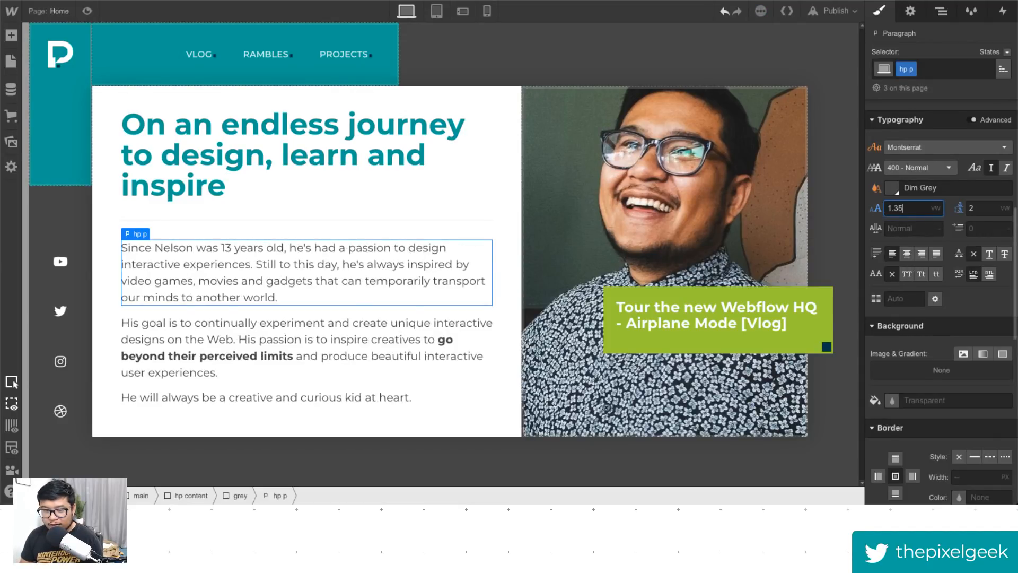
left_click(87, 11)
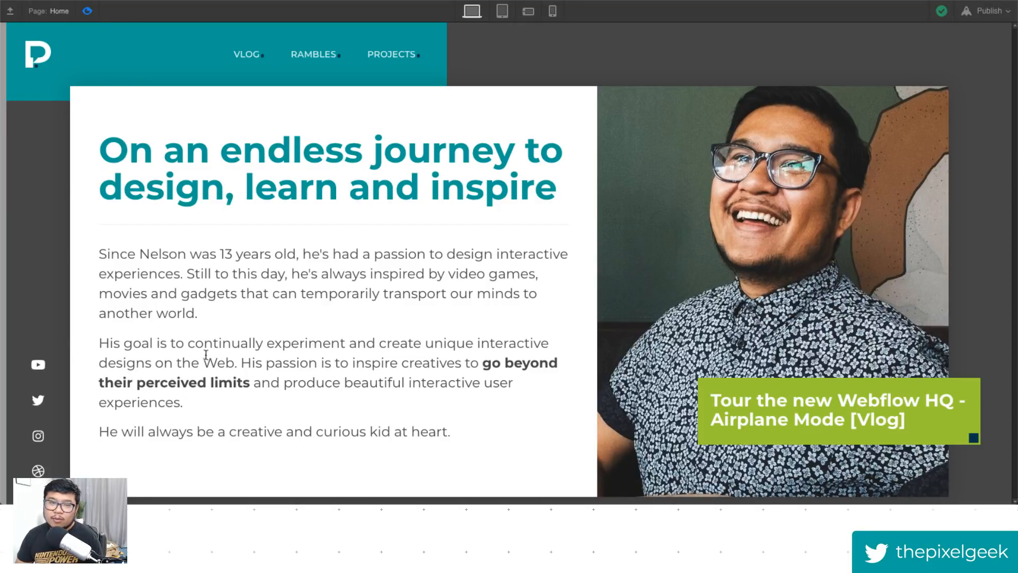
- Exit the preview and enable Ecommerce for the project
left_click(85, 10)
left_click(15, 118)
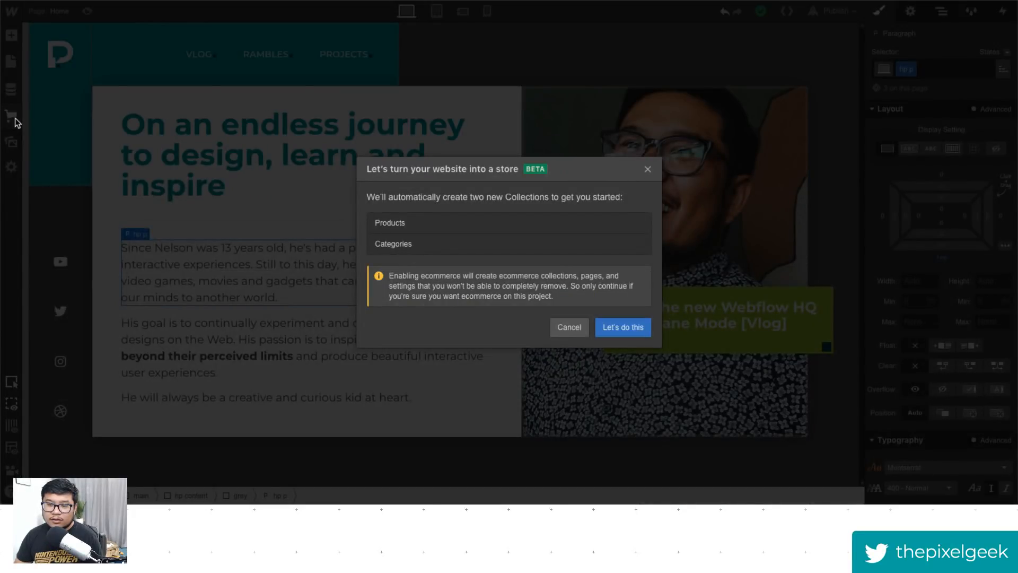
left_click(616, 332)
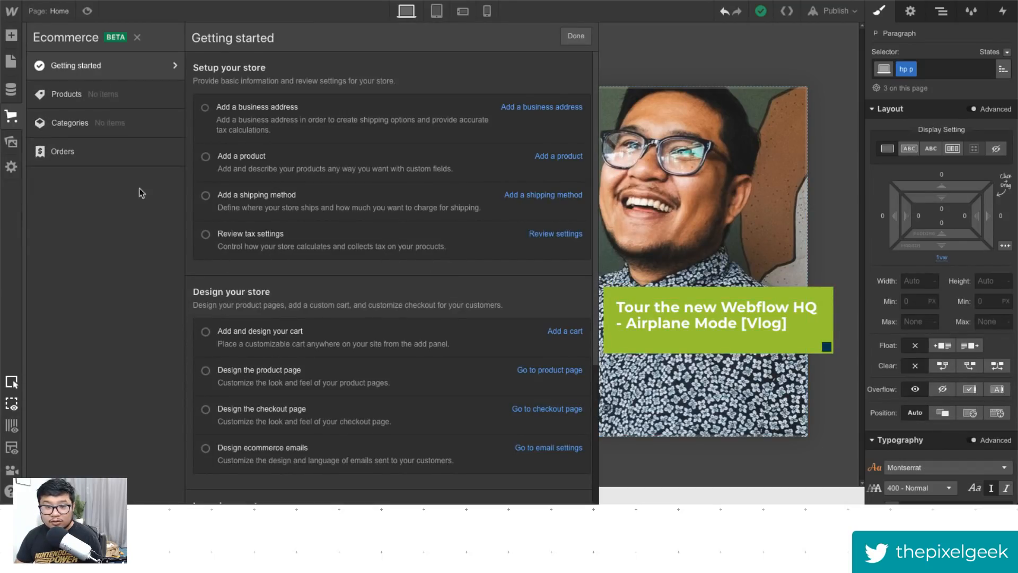
- Review the Ecommerce getting-started checklist and the email design settings, then close the settings
scroll(345, 348, "down", 4)
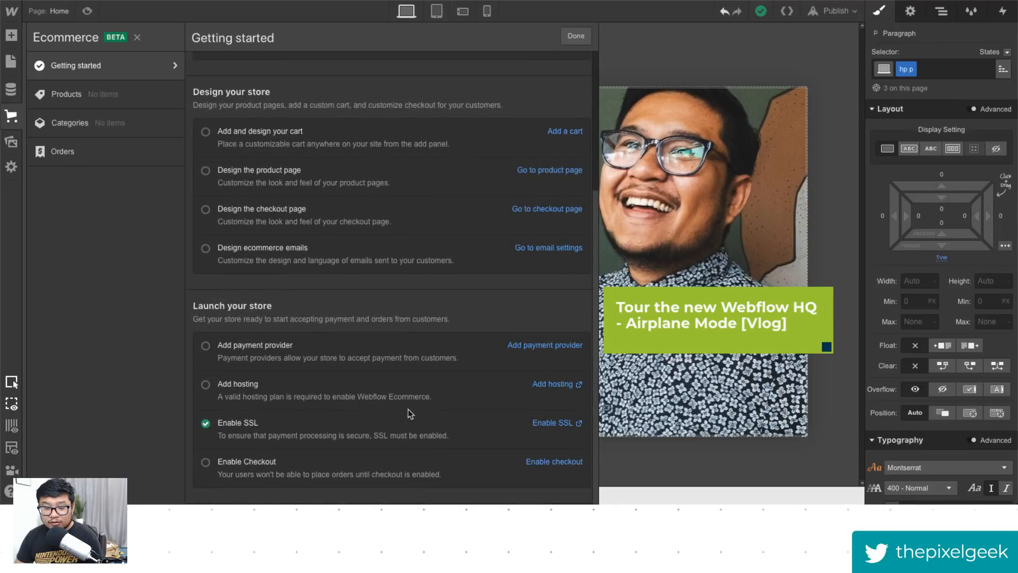
scroll(373, 457, "up", 4)
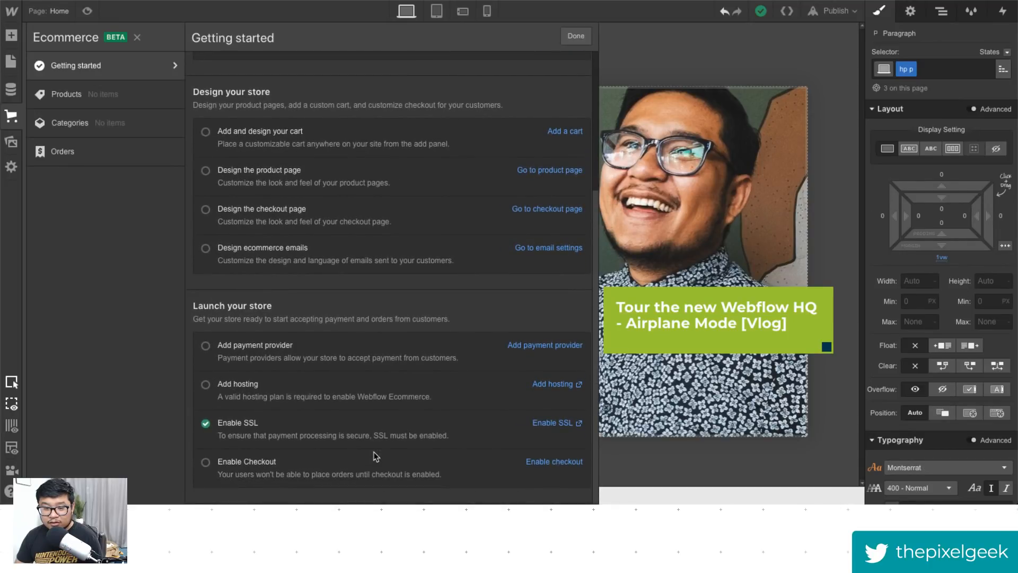
left_click(11, 166)
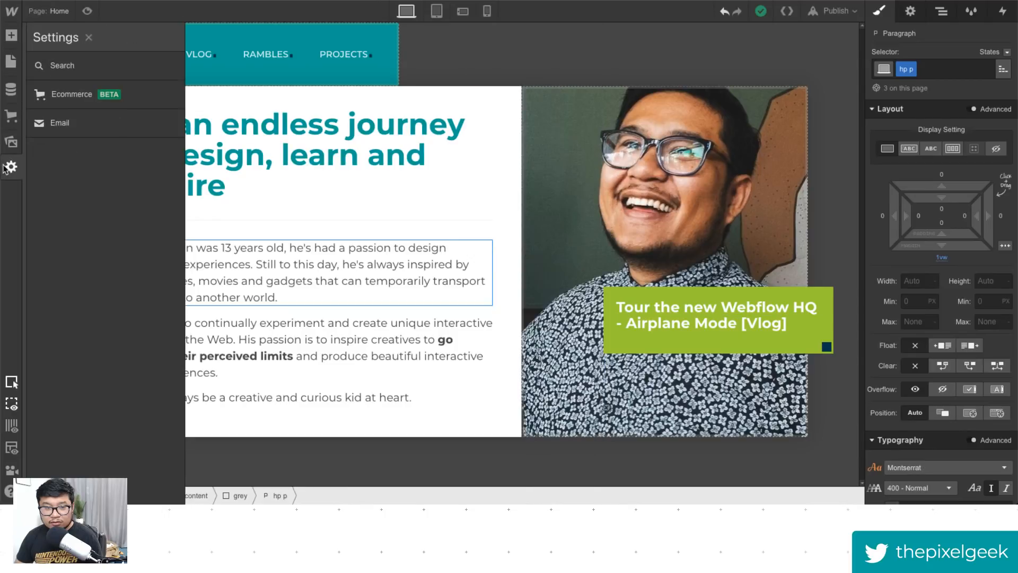
left_click(92, 120)
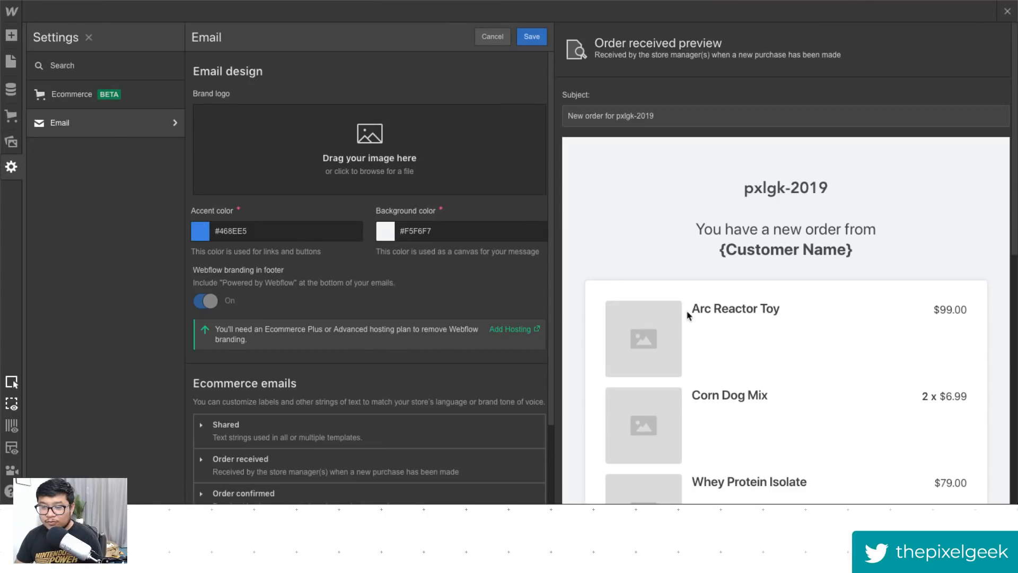
scroll(694, 313, "down", 2)
scroll(746, 357, "down", 7)
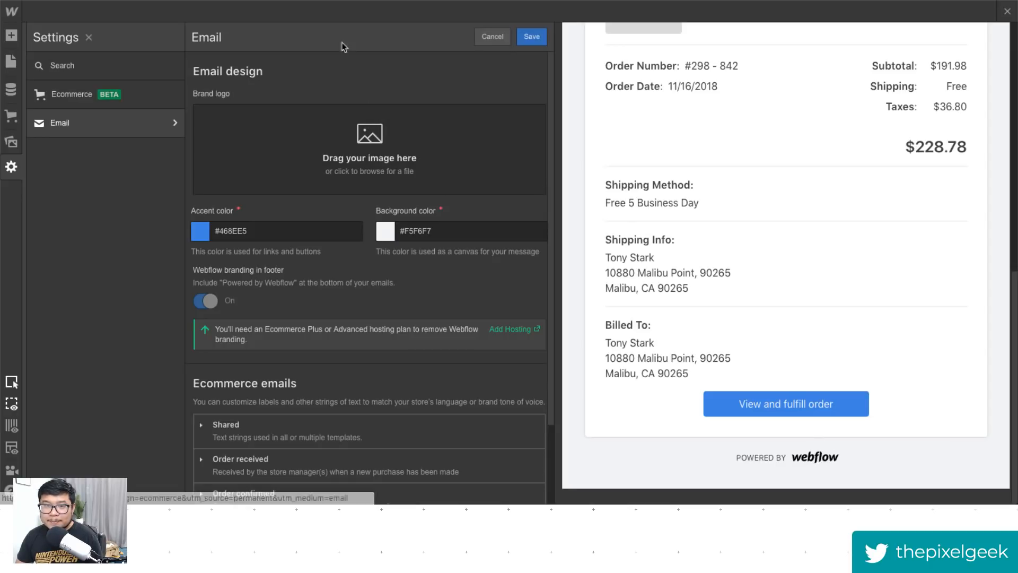
scroll(665, 383, "up", 10)
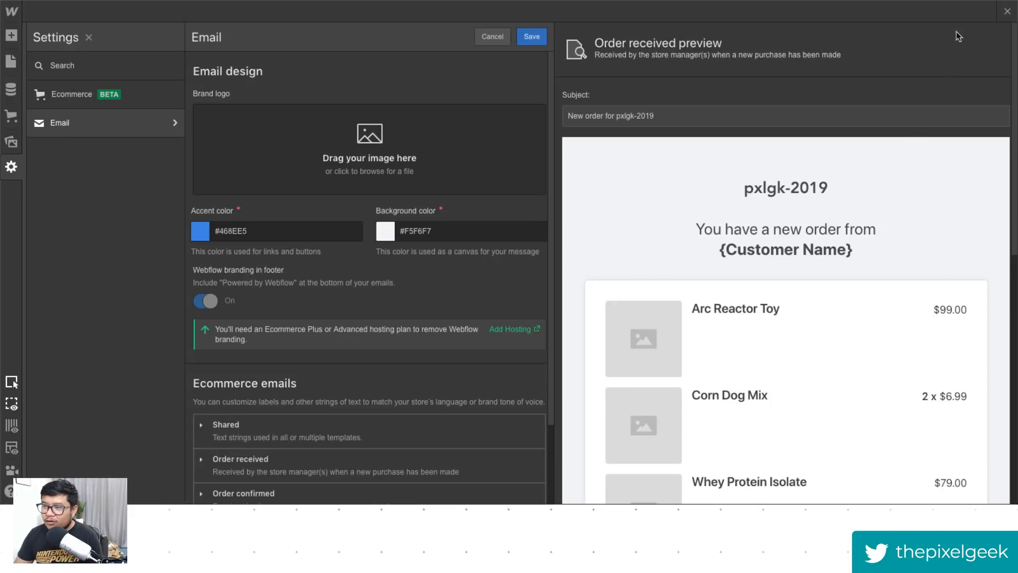
left_click(1008, 13)
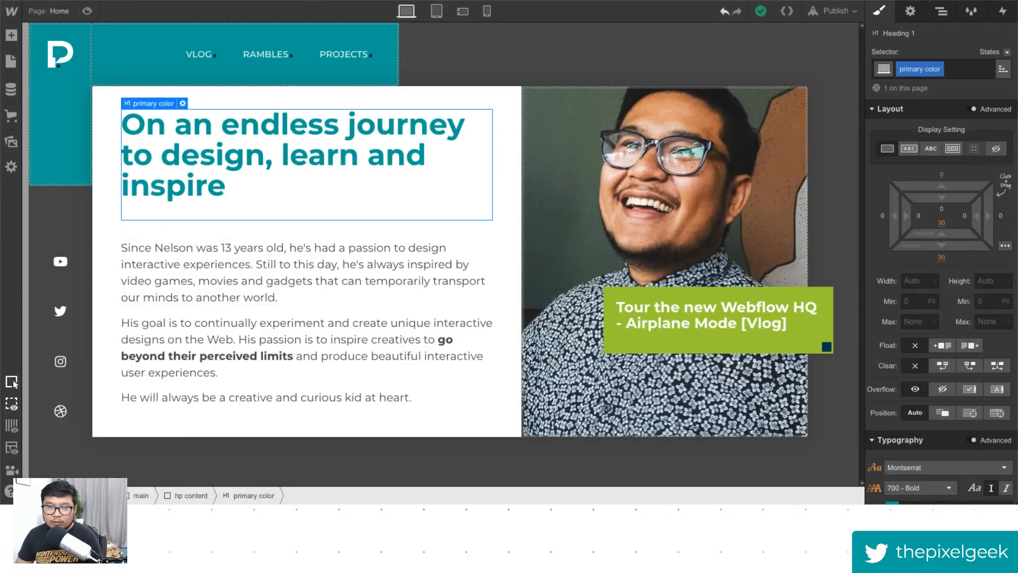
- Open Webflow's pricing page in a new browser tab
key("ctrl+t")
type("webflow pric")
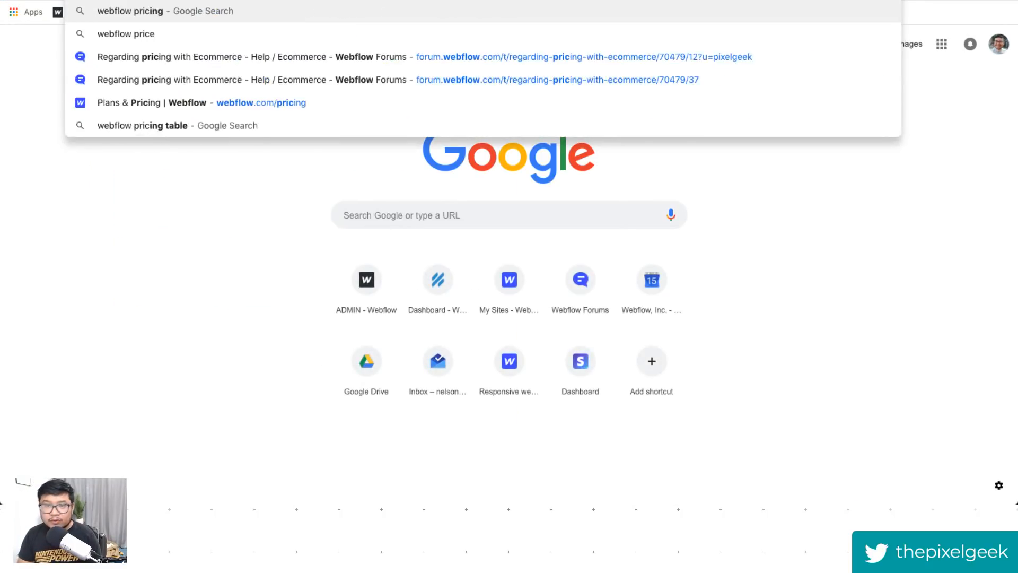
type("e")
key("BackSpace")
key("BackSpace")
key("Down")
key("Return")
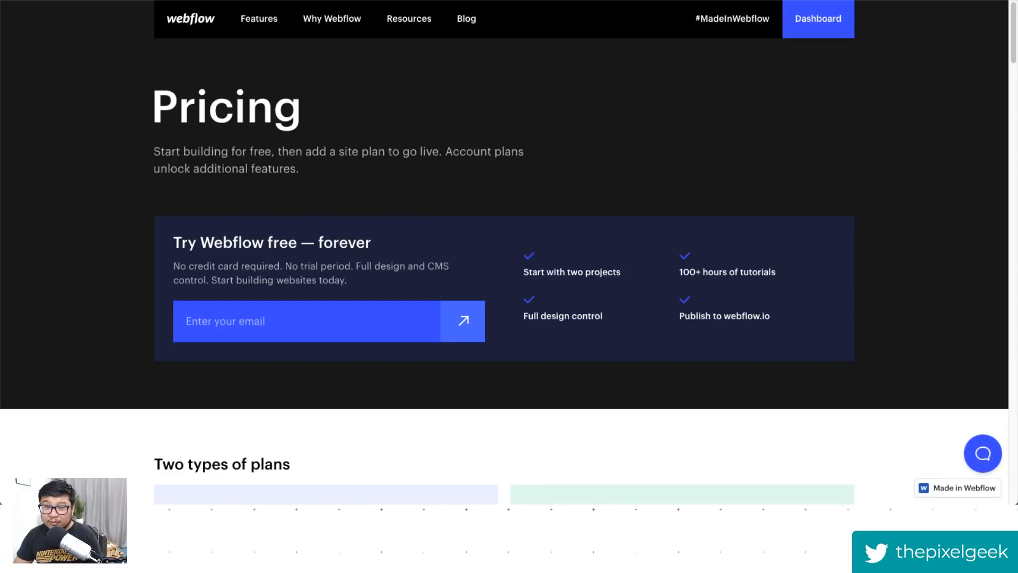
- Scroll through the Ecommerce site plans and compare their design and payment features
scroll(671, 200, "down", 4)
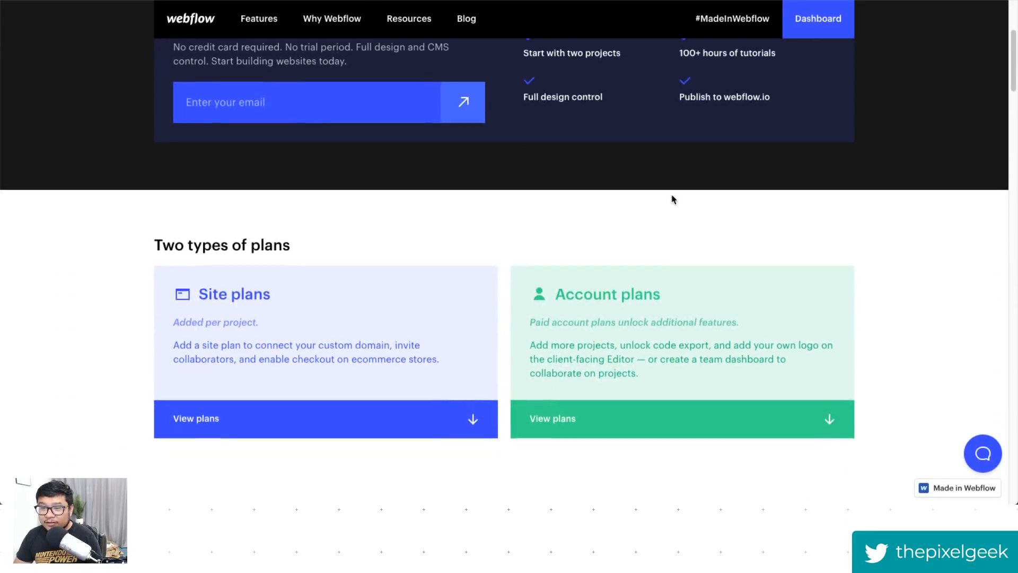
scroll(671, 200, "down", 6)
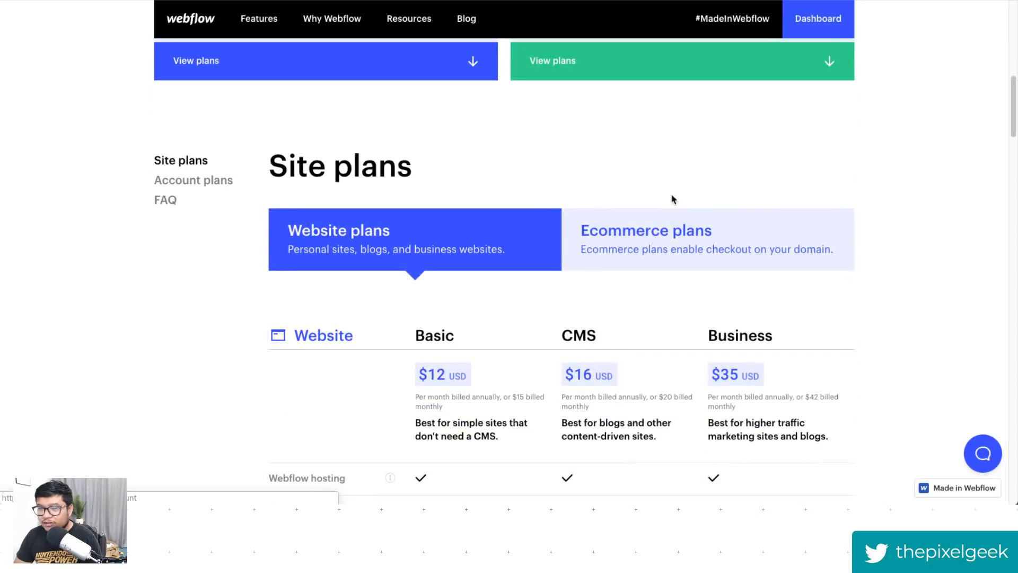
scroll(672, 199, "down", 1)
left_click(672, 200)
scroll(729, 219, "down", 4)
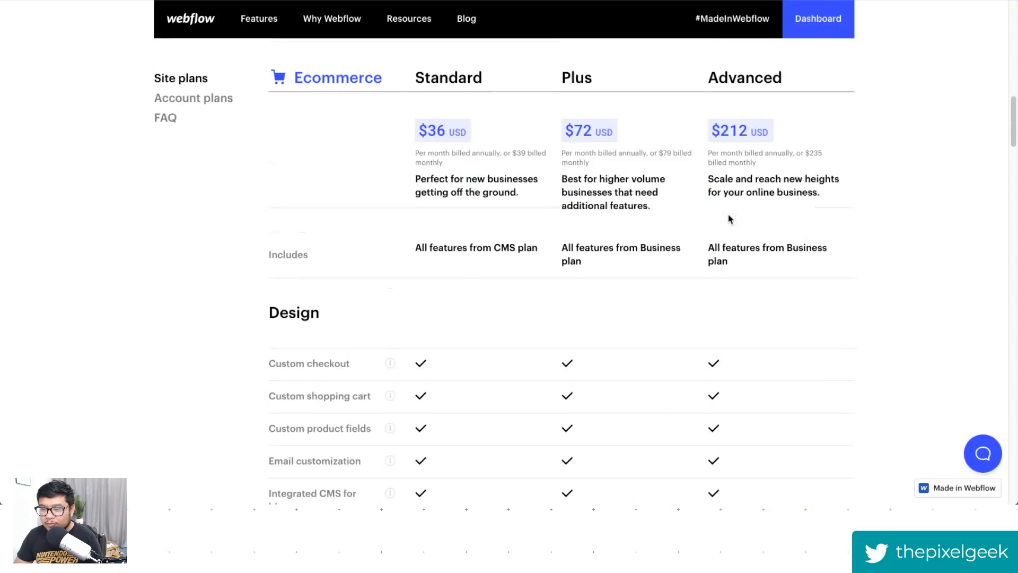
scroll(728, 219, "down", 5)
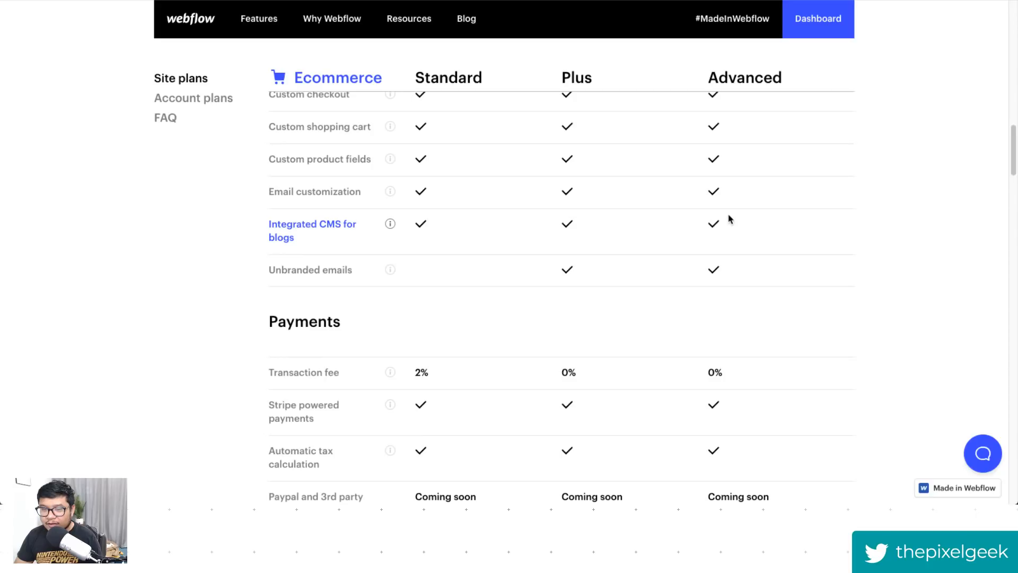
scroll(728, 219, "down", 1)
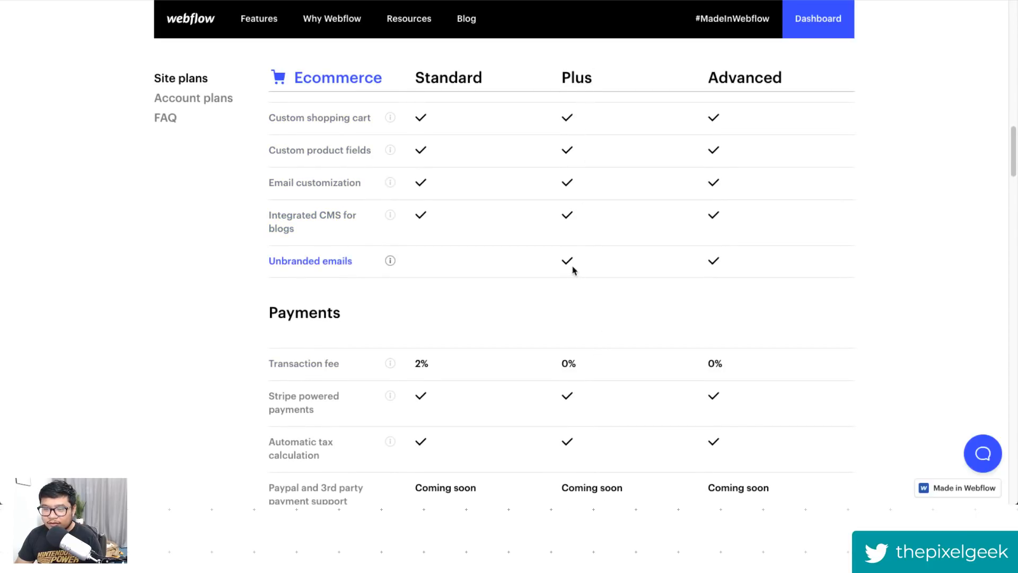
scroll(673, 318, "up", 1)
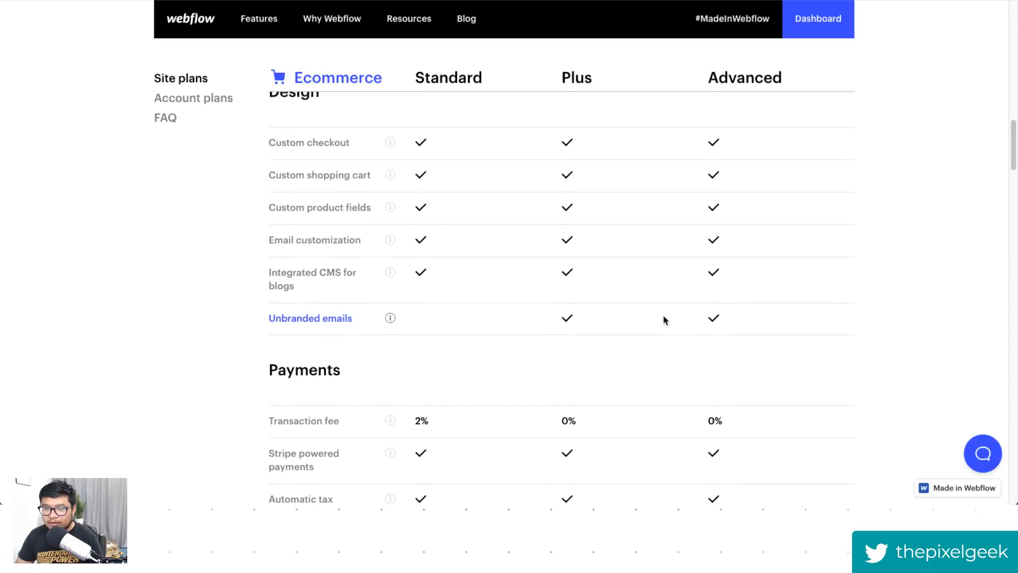
scroll(664, 320, "up", 7)
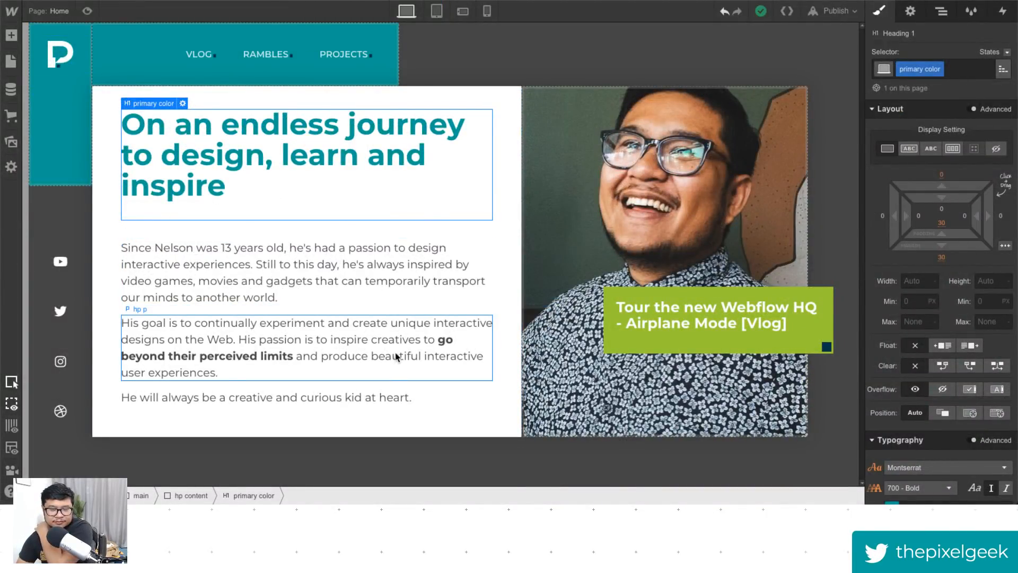
- Preview the hero layout in the designer
left_click(87, 10)
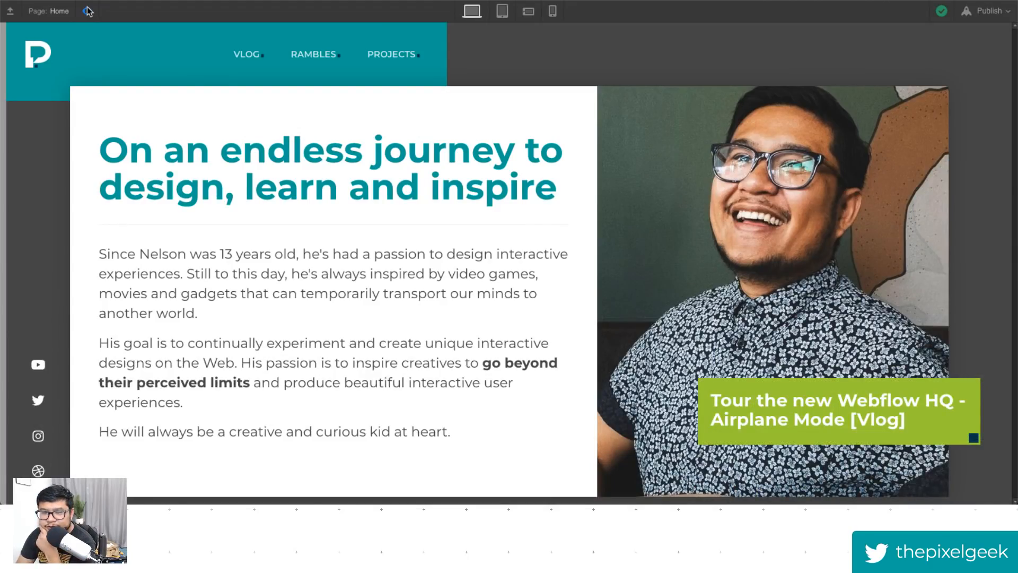
- Set the wrapper grid's bottom row to 50 px in the grid editor
left_click(87, 10)
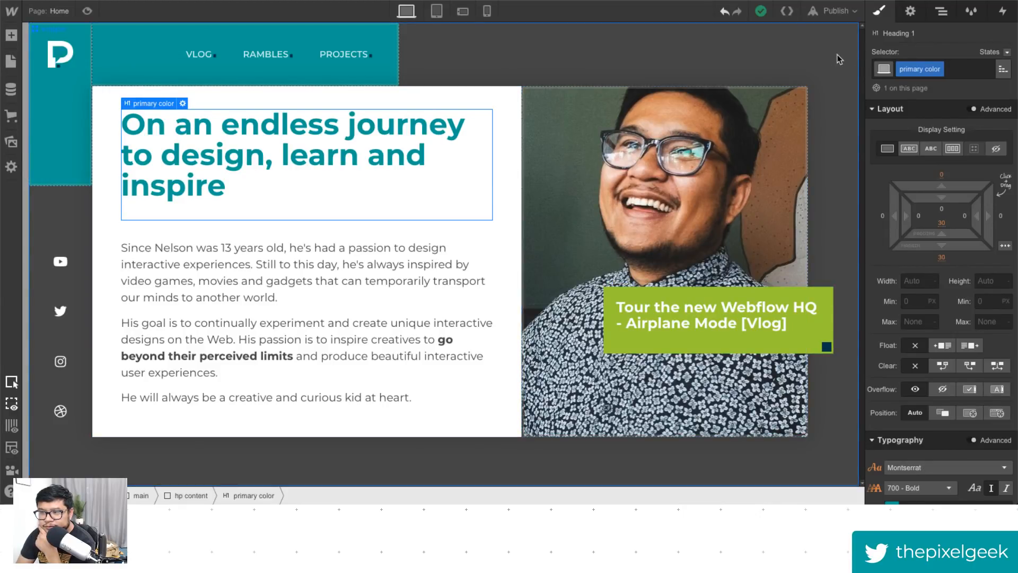
left_click(825, 76)
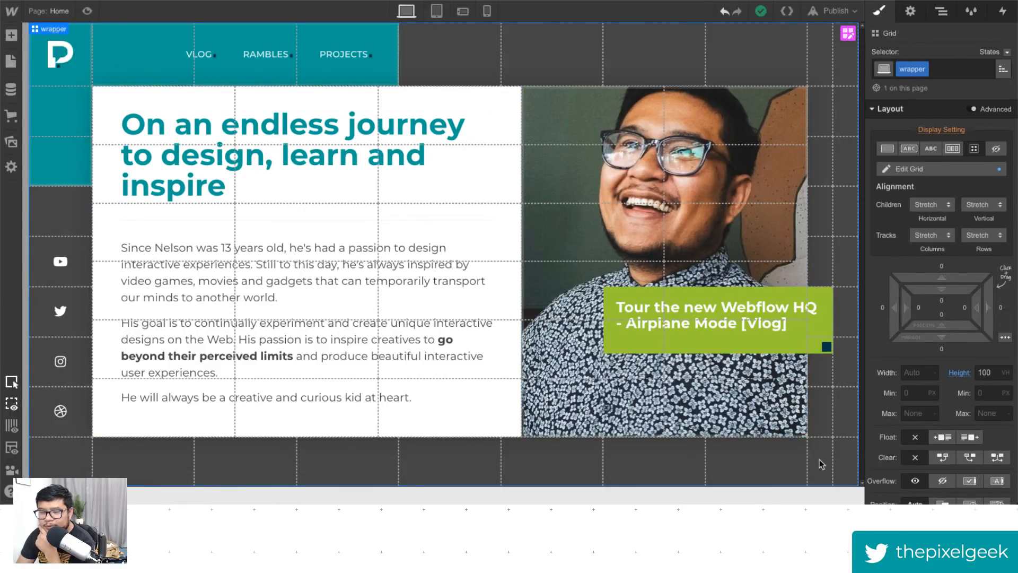
left_click(848, 34)
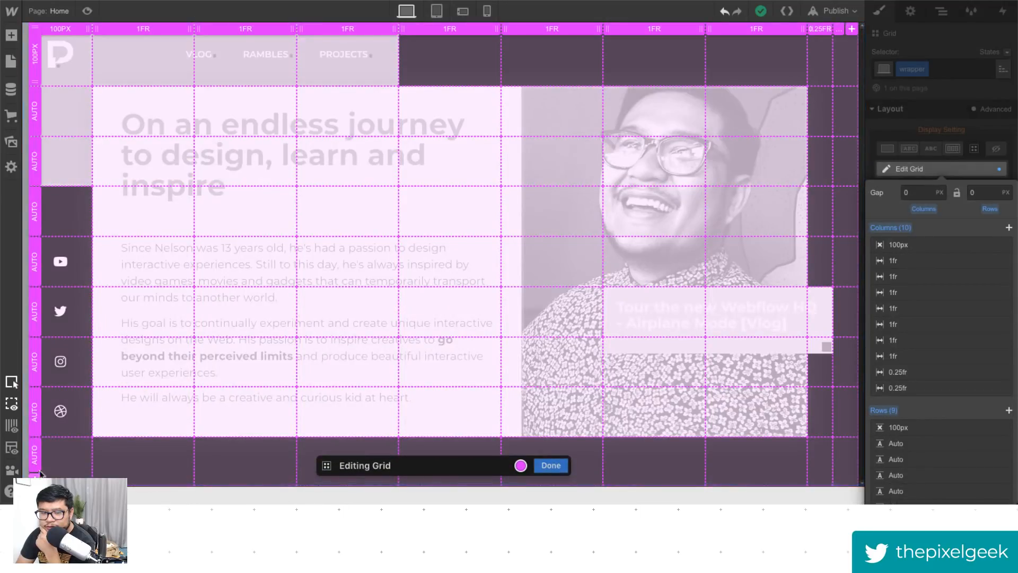
left_click(32, 455)
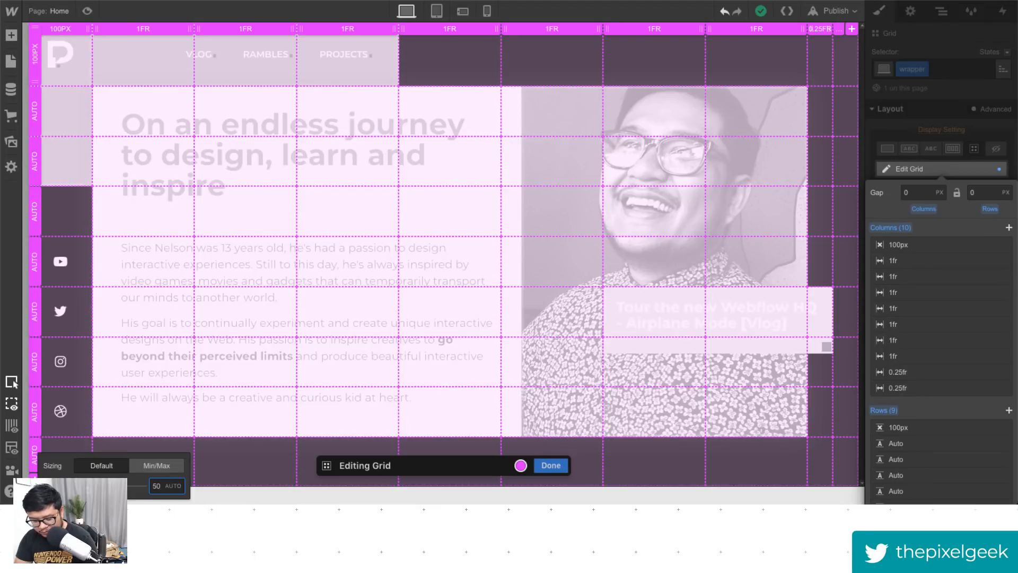
type("50")
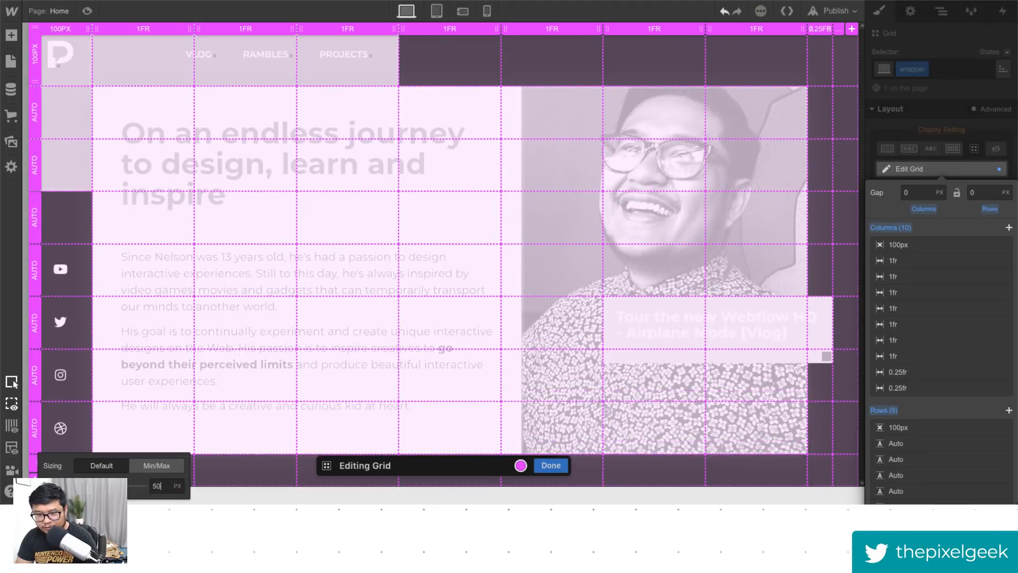
left_click(556, 467)
left_click(550, 467)
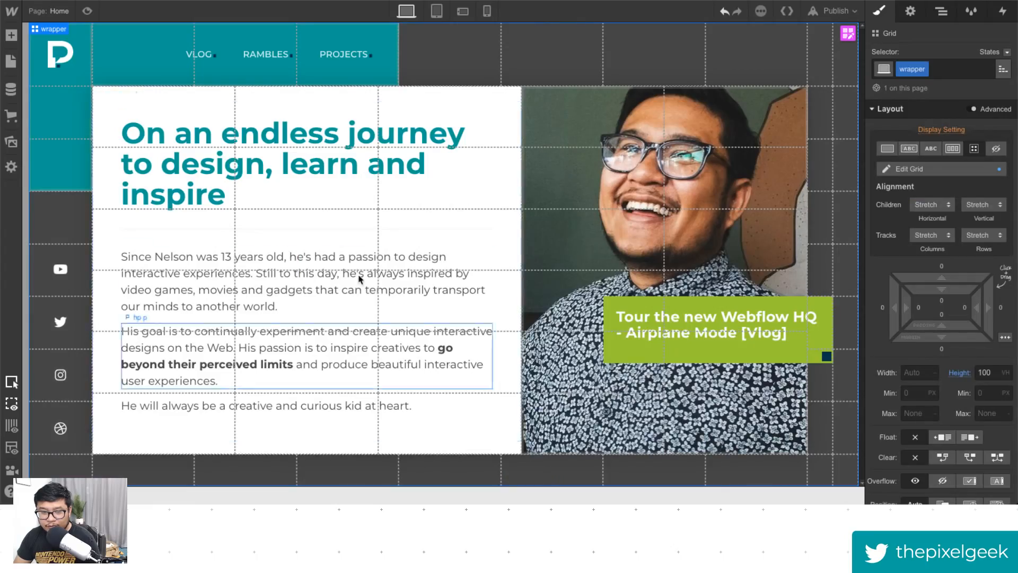
- Preview the hero layout and switch back to the designer
left_click(88, 10)
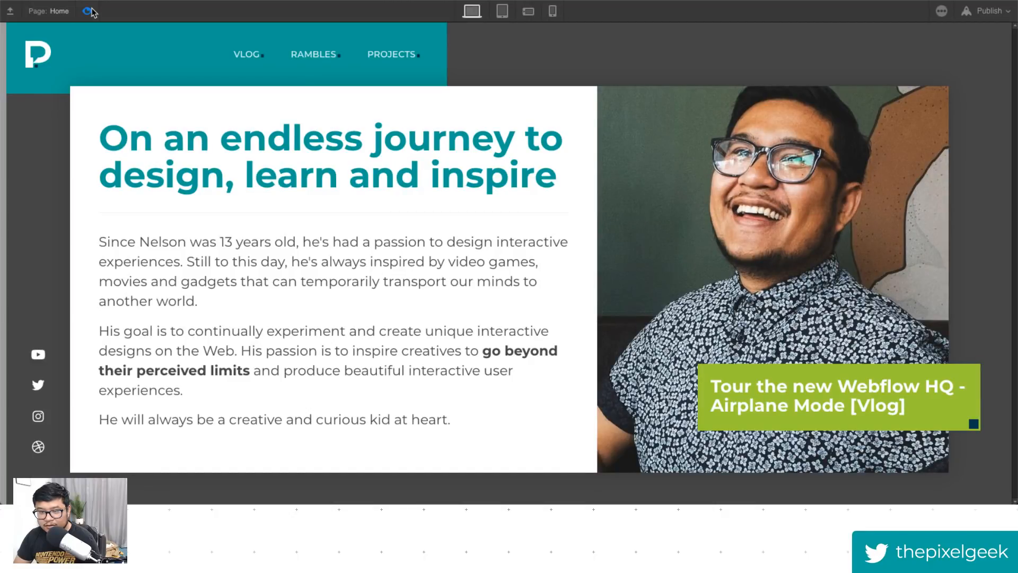
left_click(89, 11)
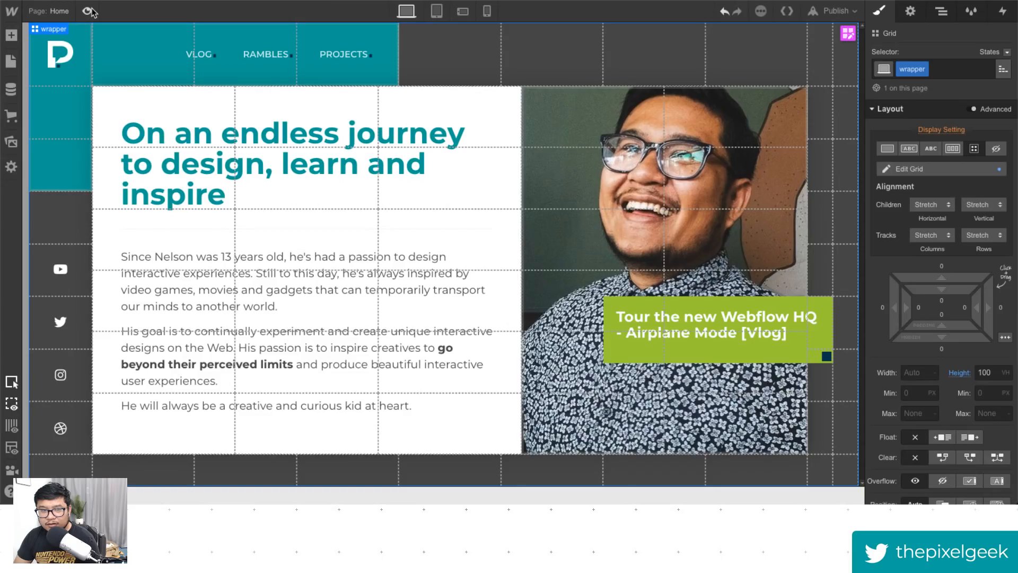
left_click(89, 11)
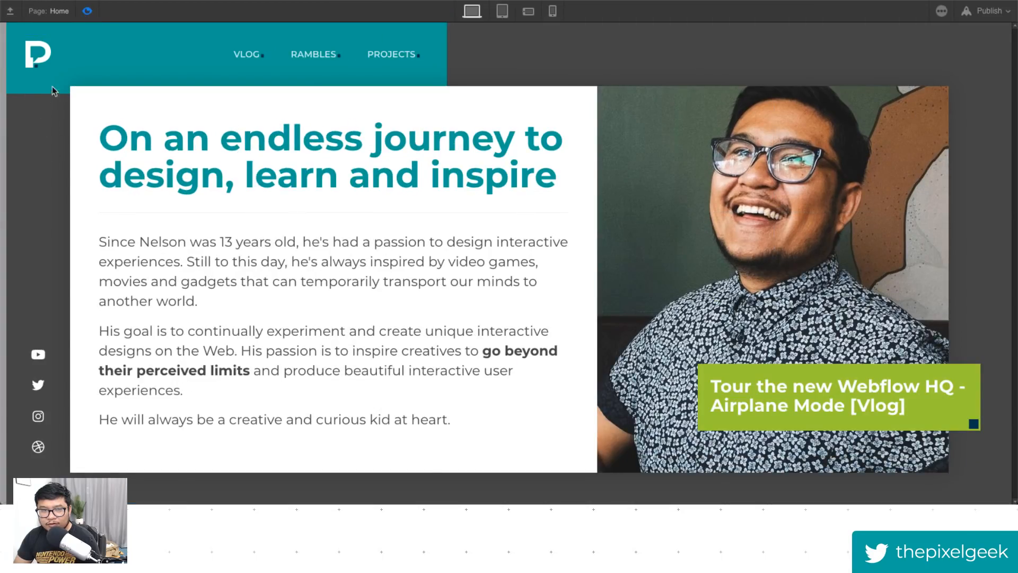
left_click(88, 11)
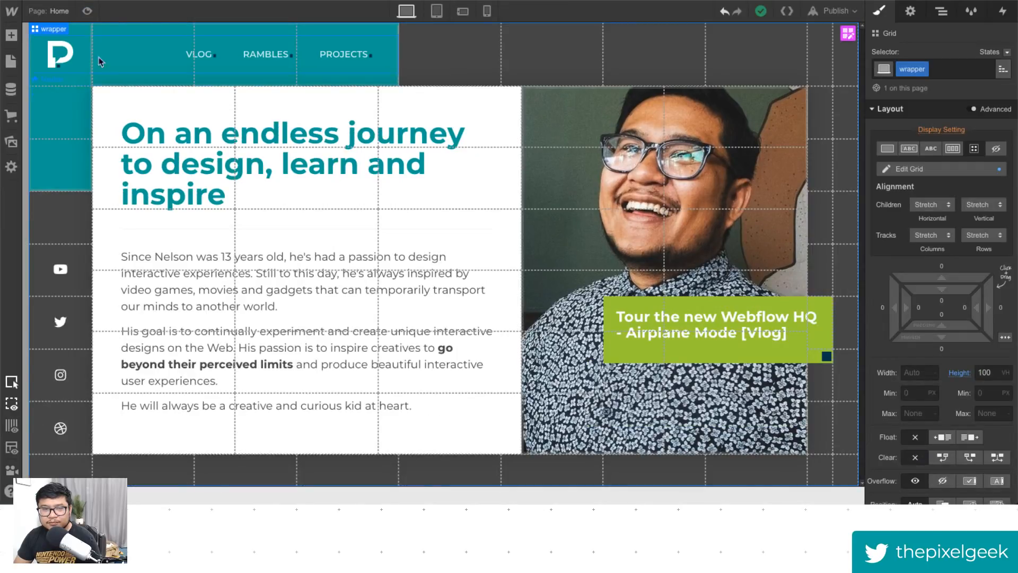
- Delete the duplicate color block from the wrapper in the navigator
left_click(58, 169)
left_click(943, 13)
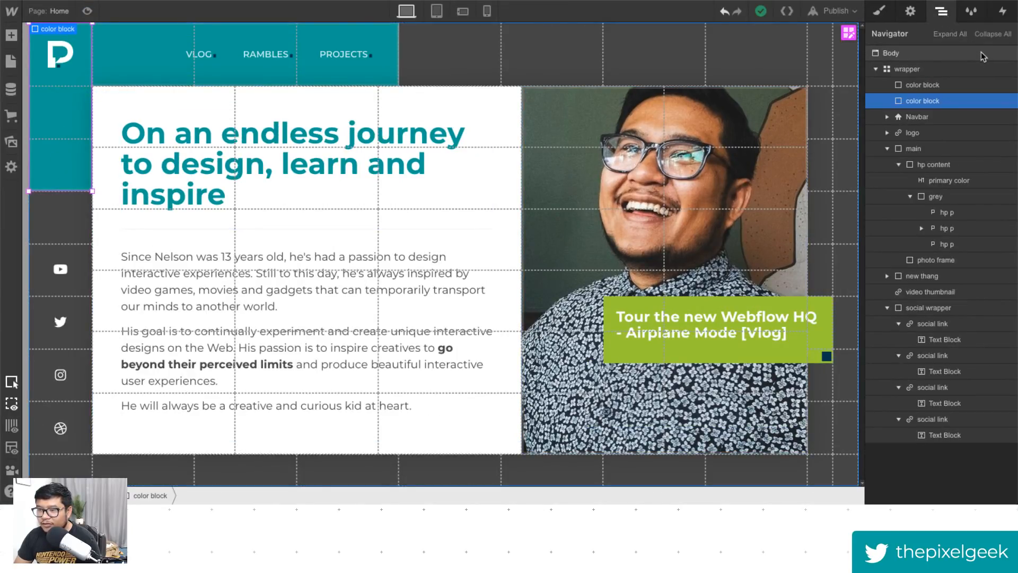
key("Delete")
- Stretch the remaining color block down over the first three grid rows and preview the result
left_click(923, 86)
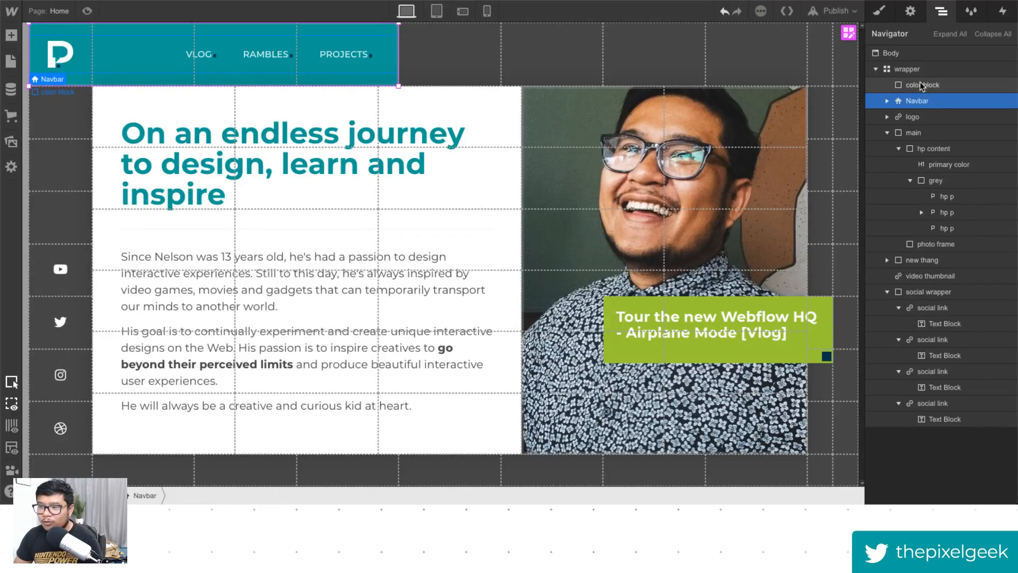
left_click_drag(397, 86, 385, 187)
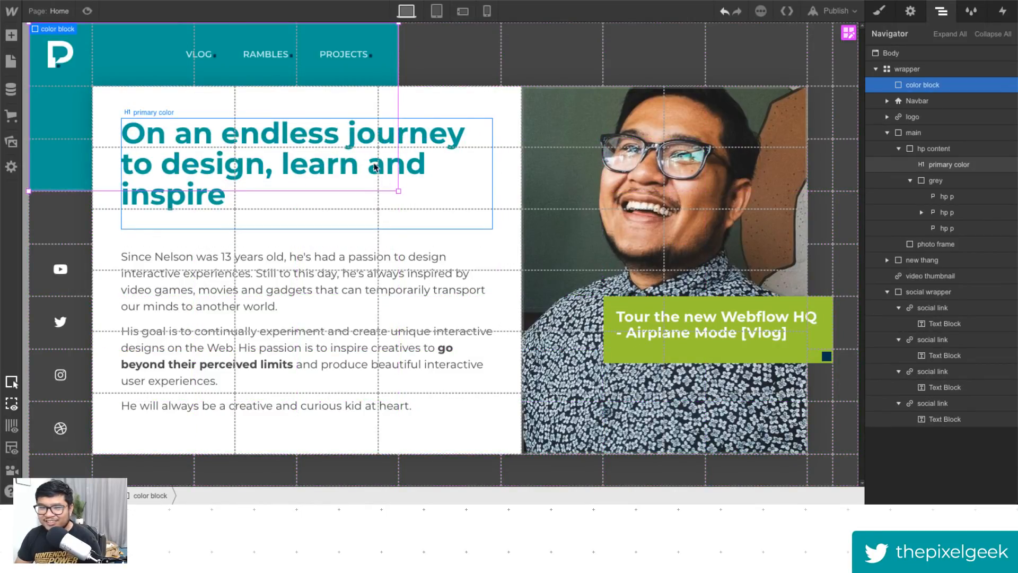
left_click(87, 11)
left_click(87, 11)
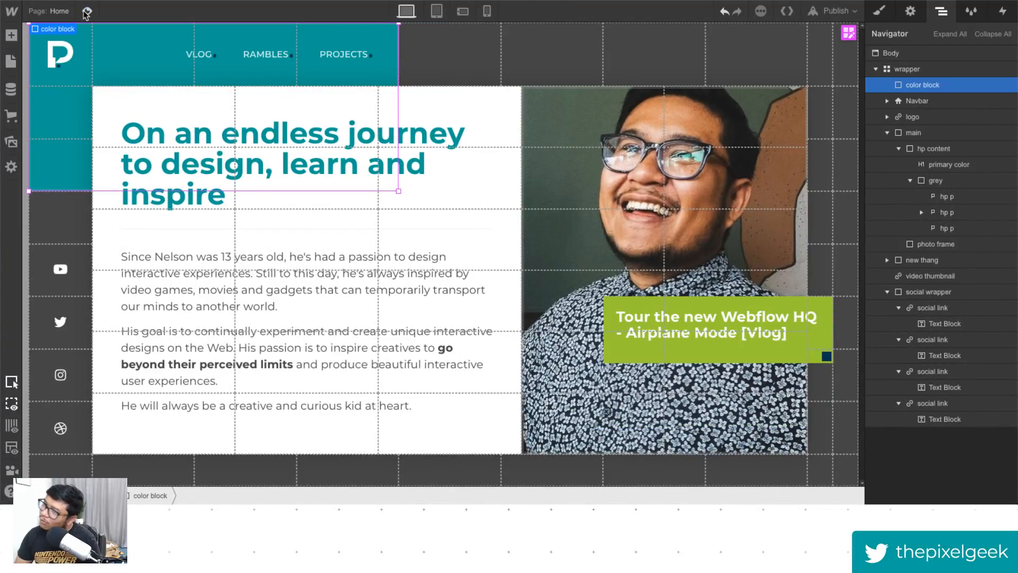
left_click(87, 12)
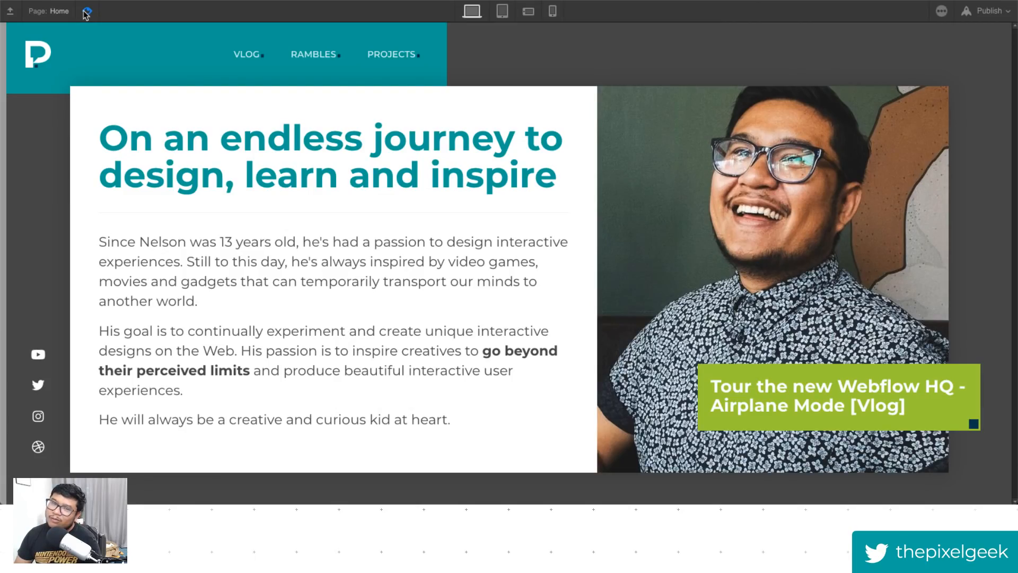
left_click(87, 11)
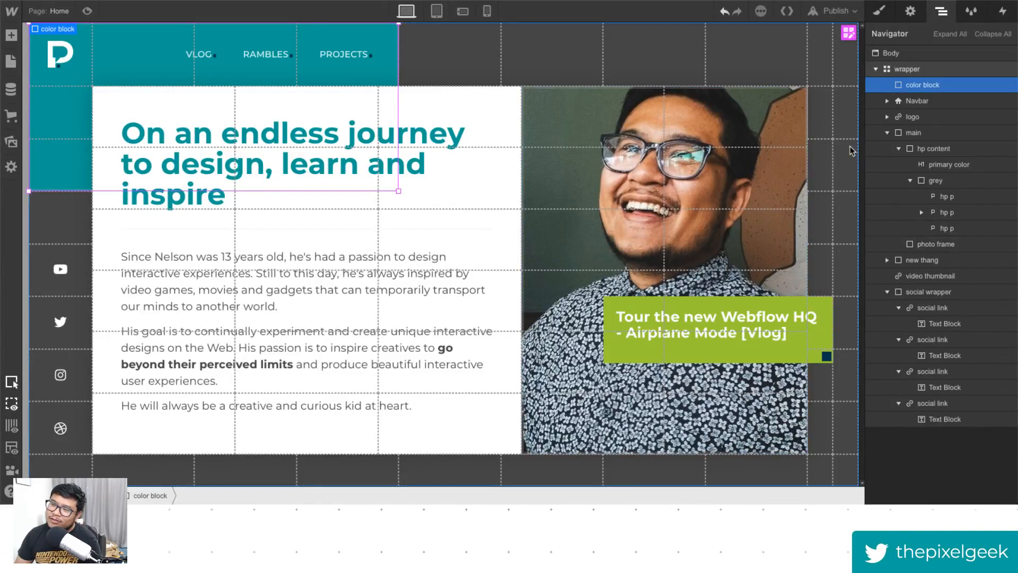
- Inspect the wrapper's grid tracks in the grid editor and preview the layout
left_click(841, 51)
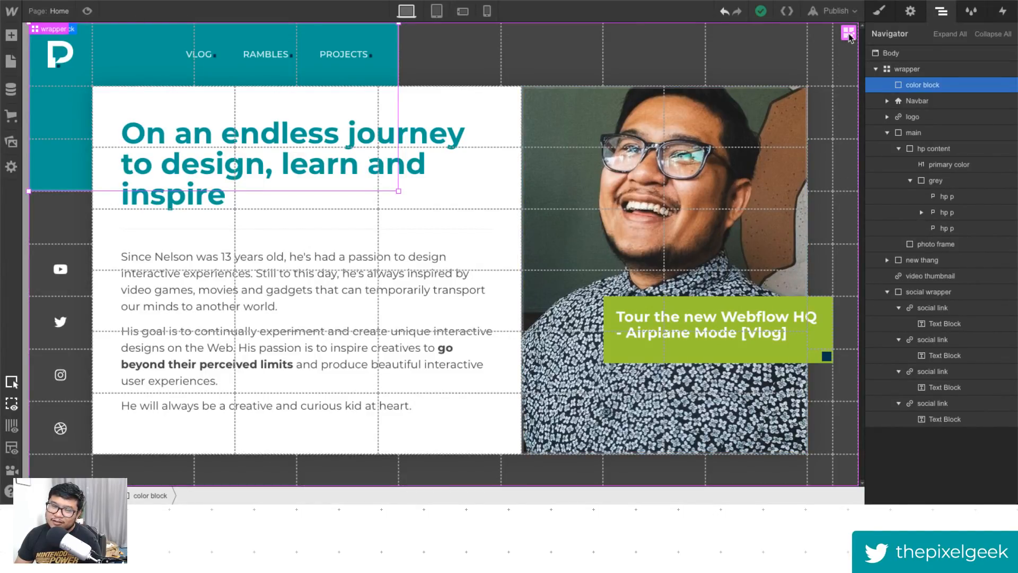
left_click(848, 34)
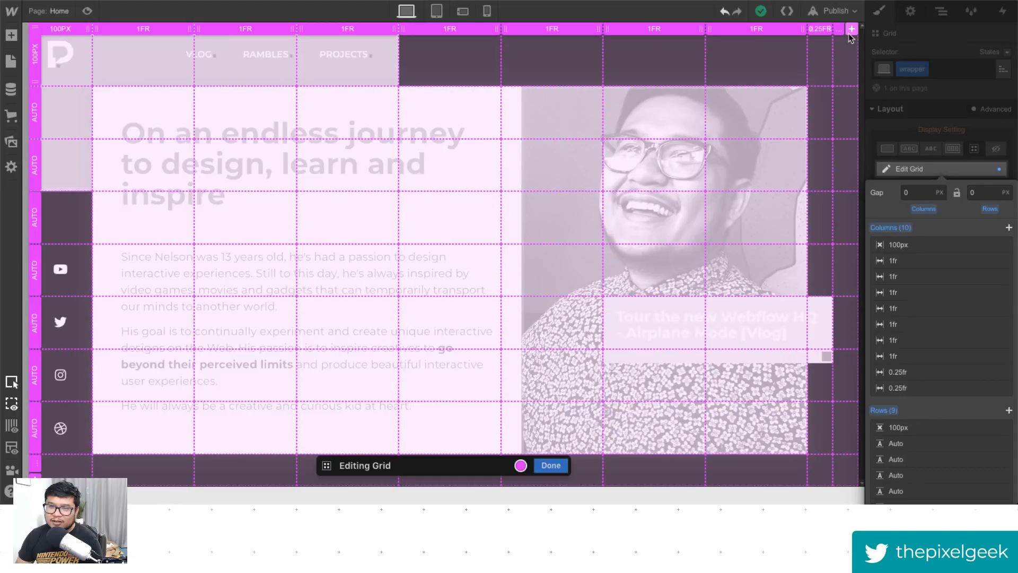
left_click(552, 466)
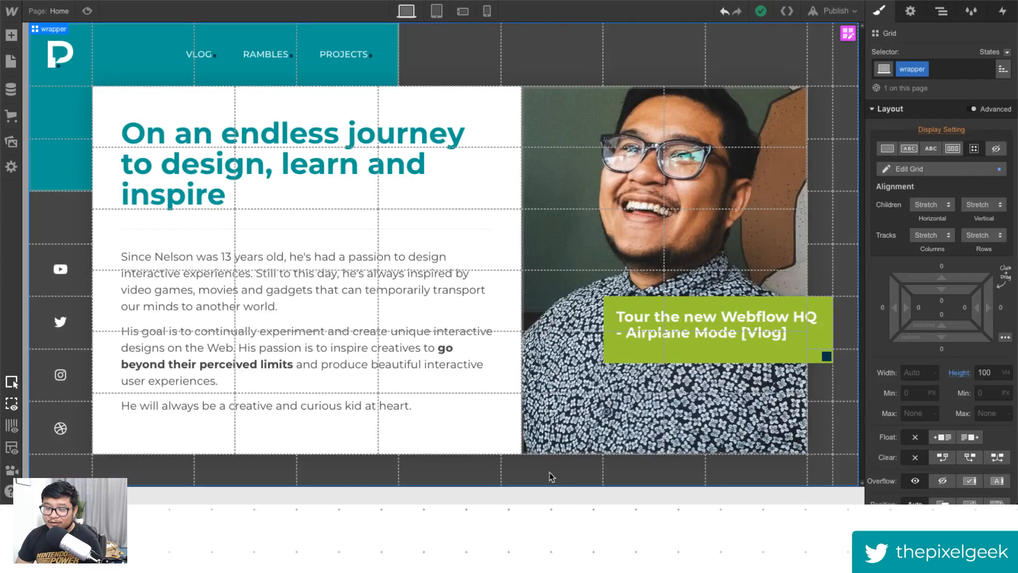
left_click(87, 11)
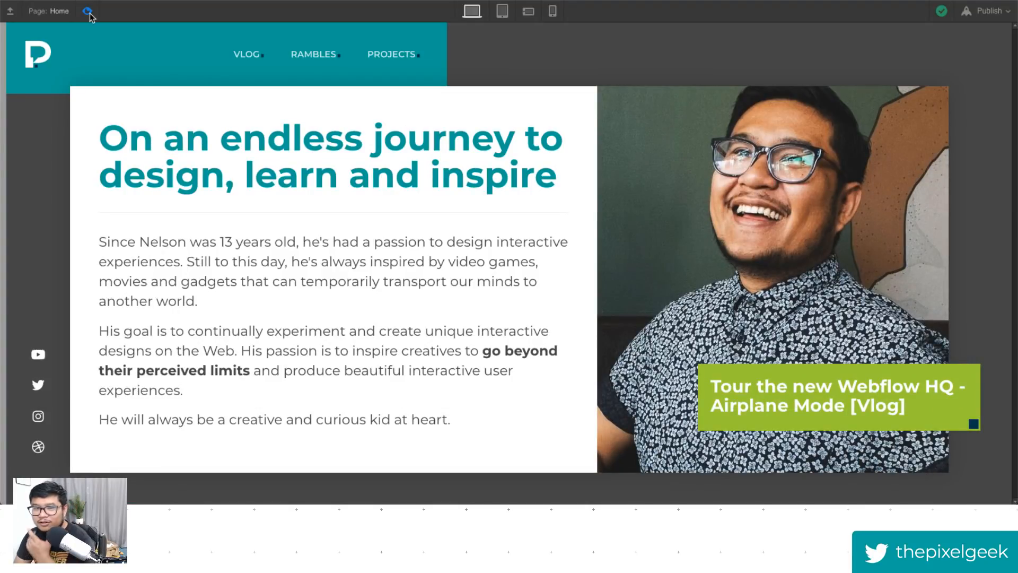
left_click(88, 12)
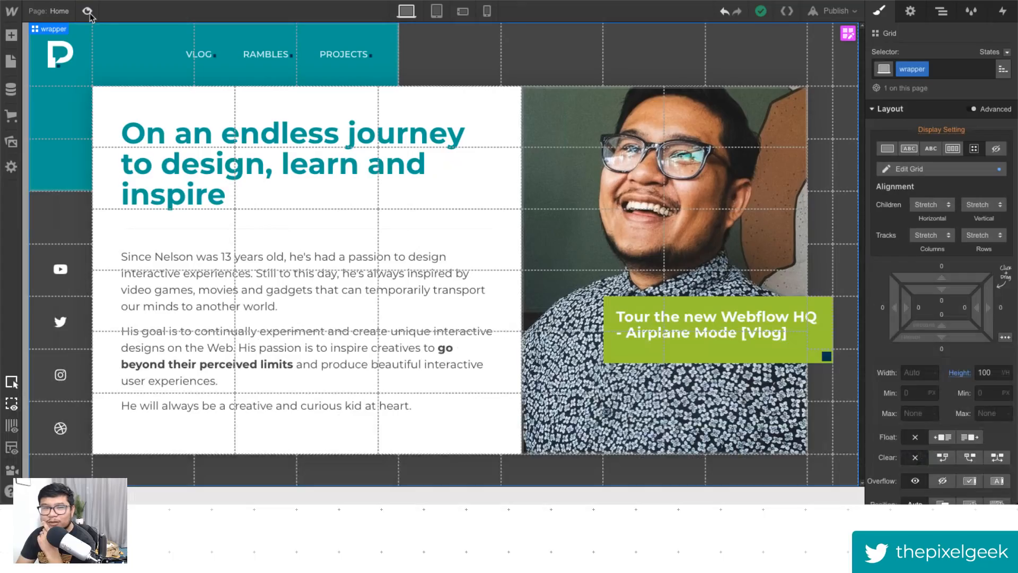
- Enlarge the color block by one more row and one more column, and preview it
left_click(55, 177)
left_click_drag(397, 193, 391, 232)
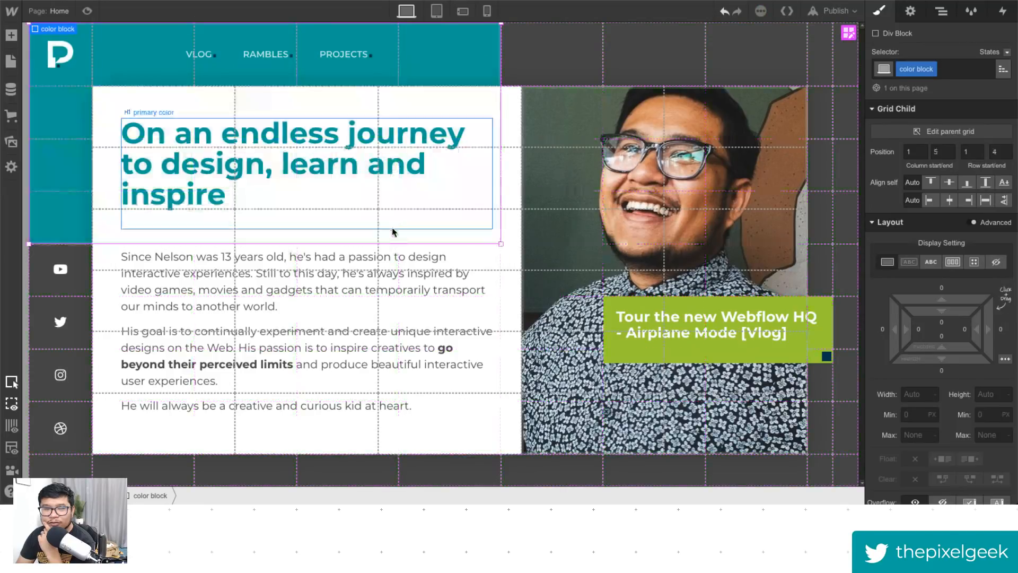
left_click(87, 11)
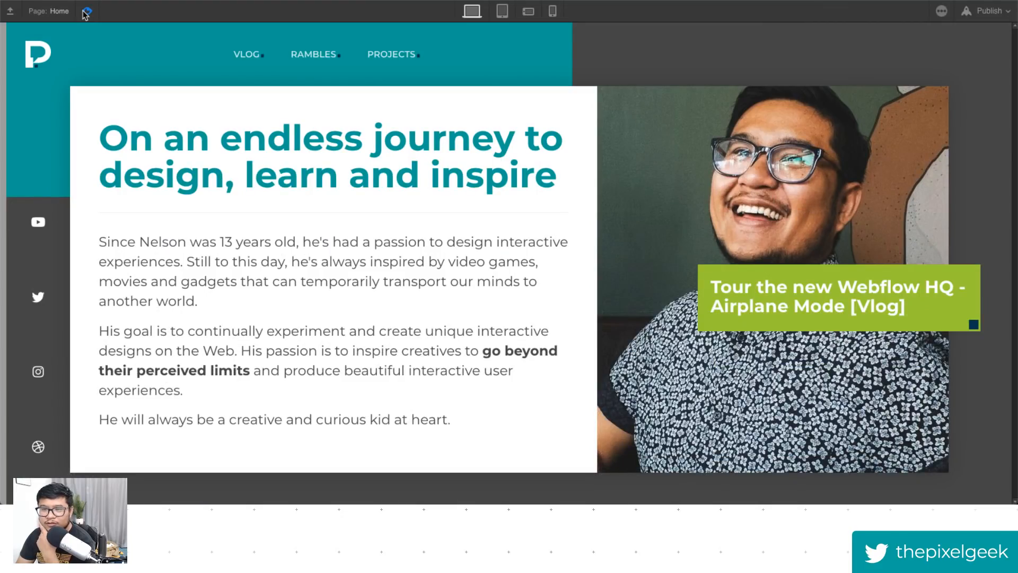
left_click(86, 11)
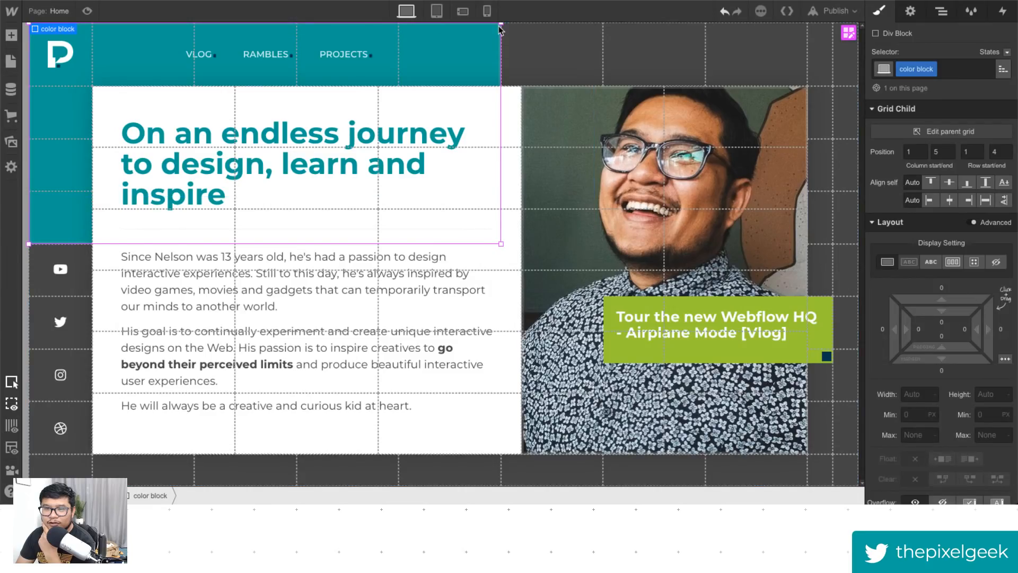
- Narrow the color block back by one column and preview it
left_click_drag(503, 24, 398, 27)
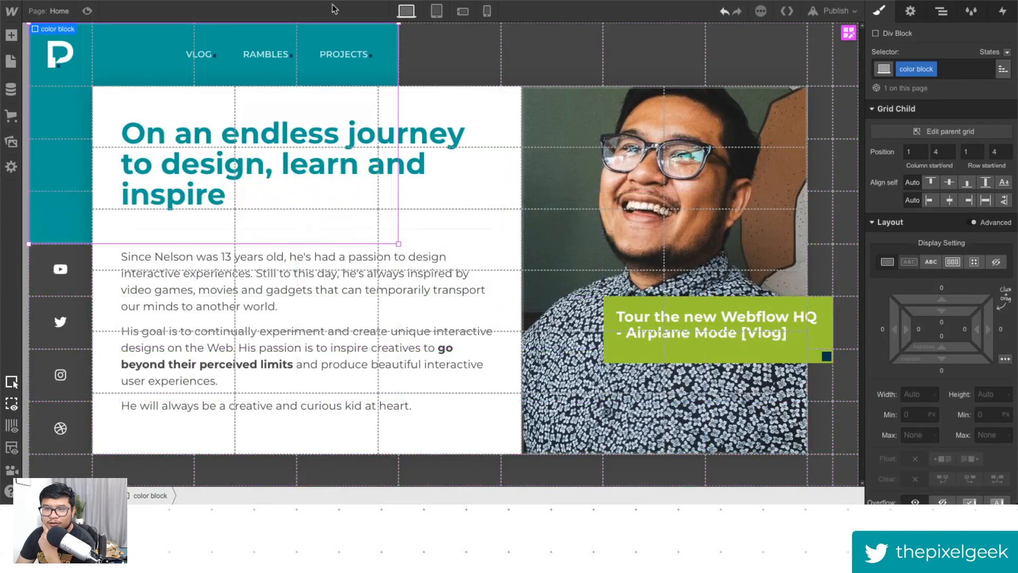
left_click(87, 12)
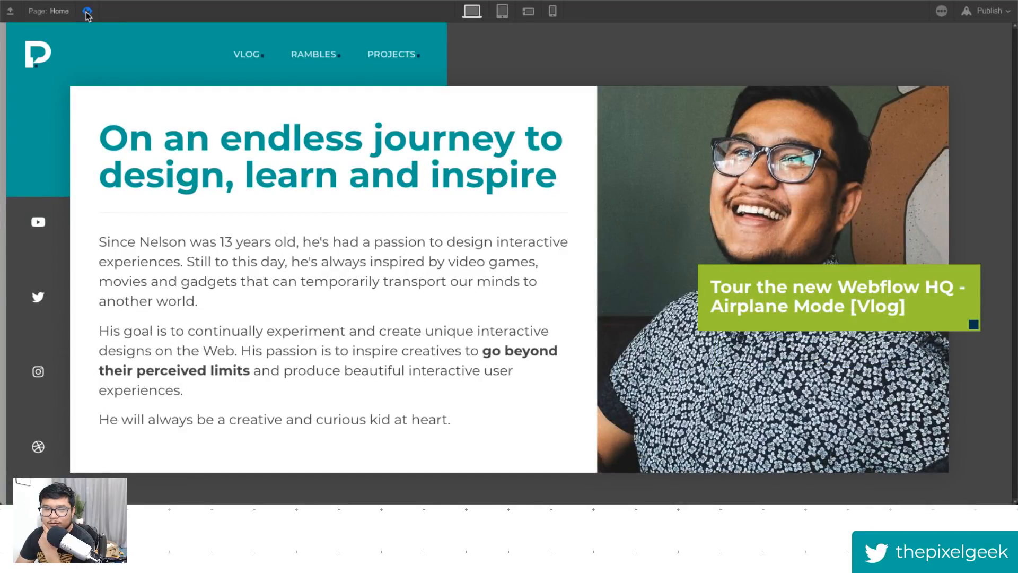
left_click(87, 12)
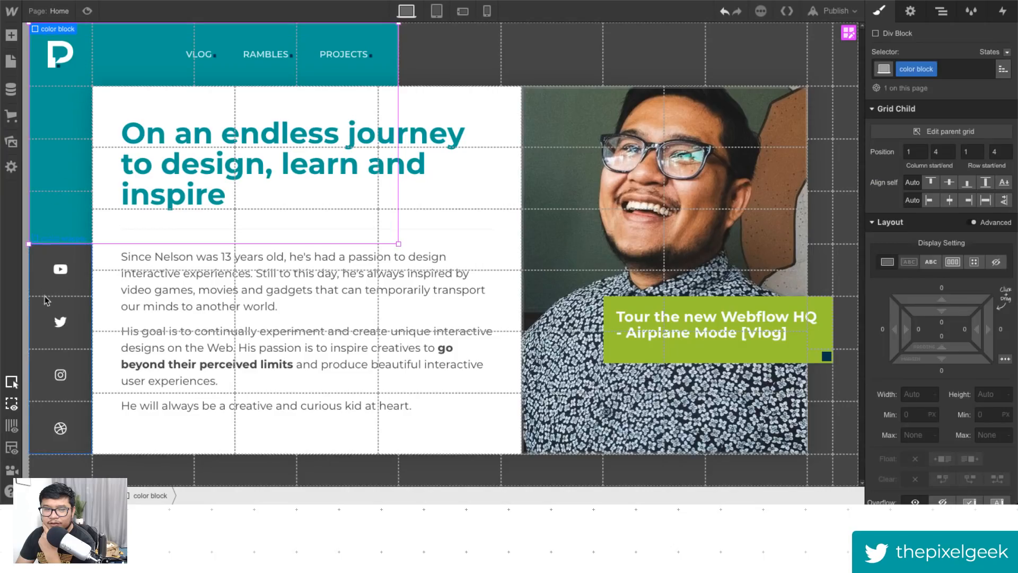
- Move the social wrapper's top edge down one row so it starts below the color block, then preview
left_click(84, 280)
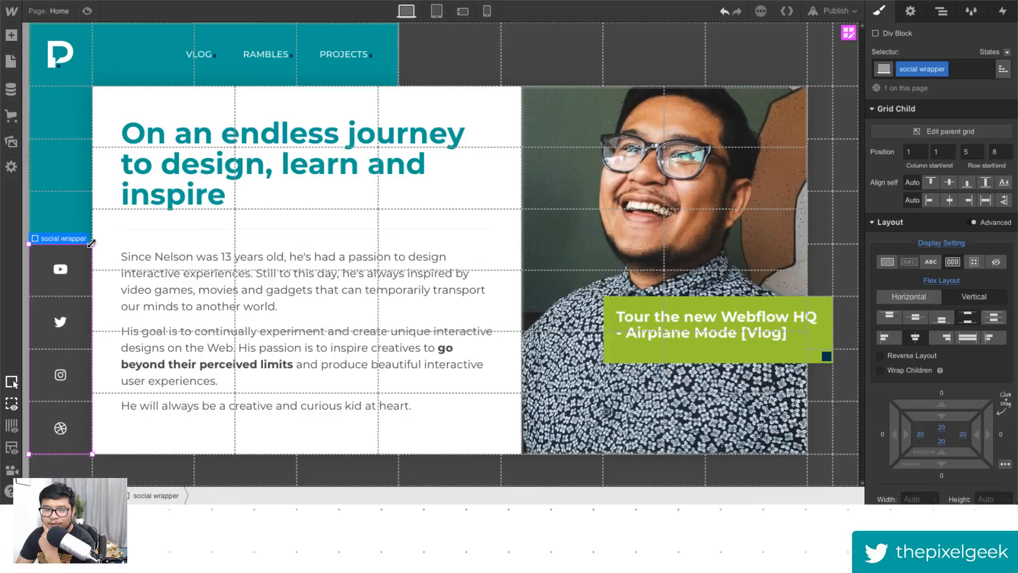
left_click_drag(91, 245, 88, 306)
left_click(86, 12)
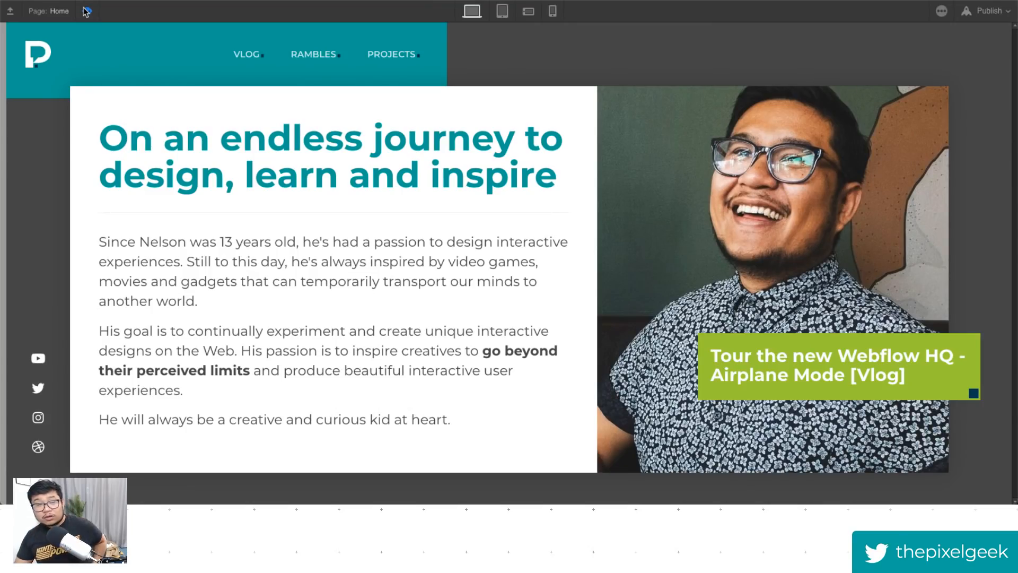
left_click(87, 12)
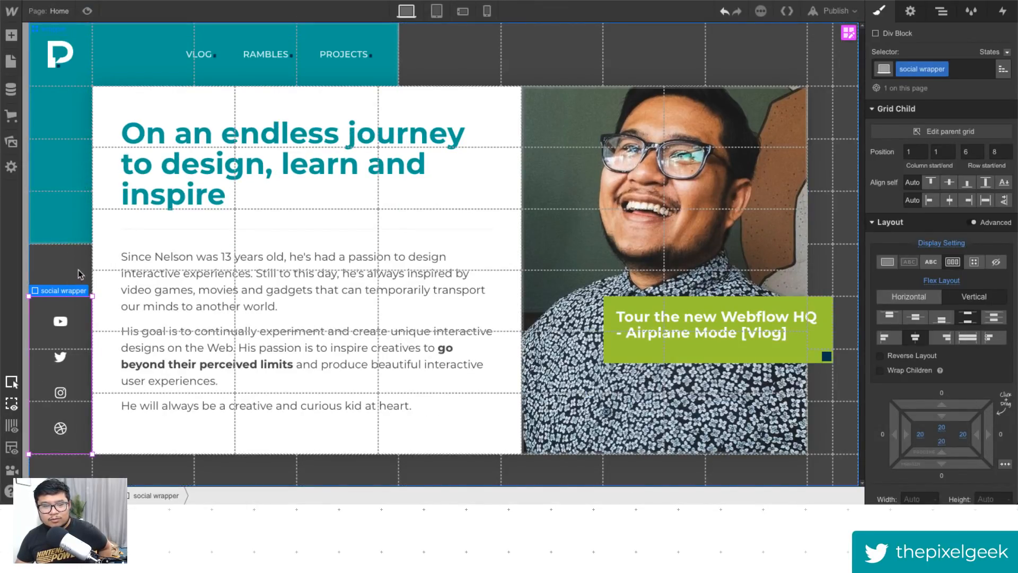
- Set the color block's height to 500 px and preview the result
left_click(78, 242)
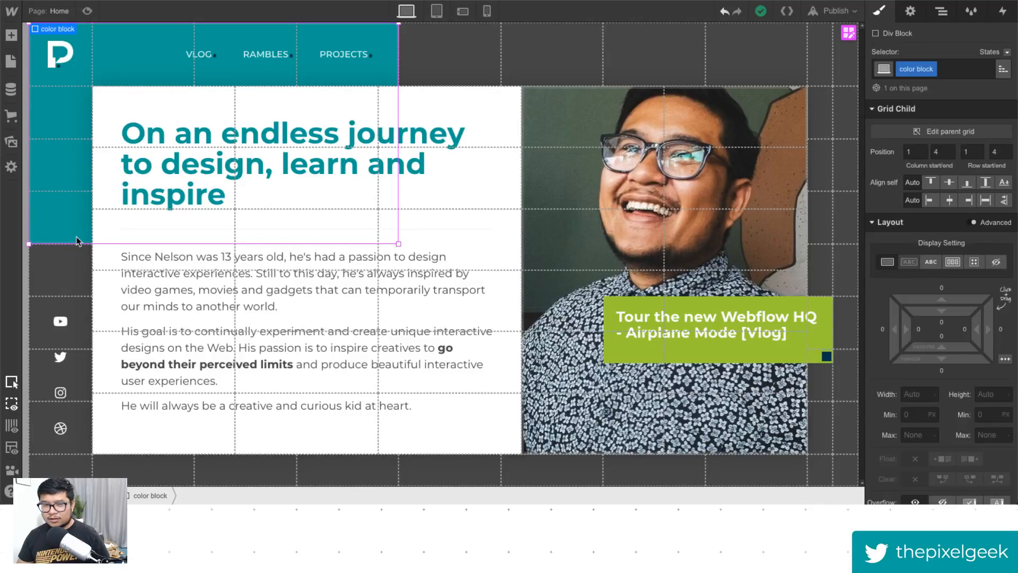
left_click(989, 395)
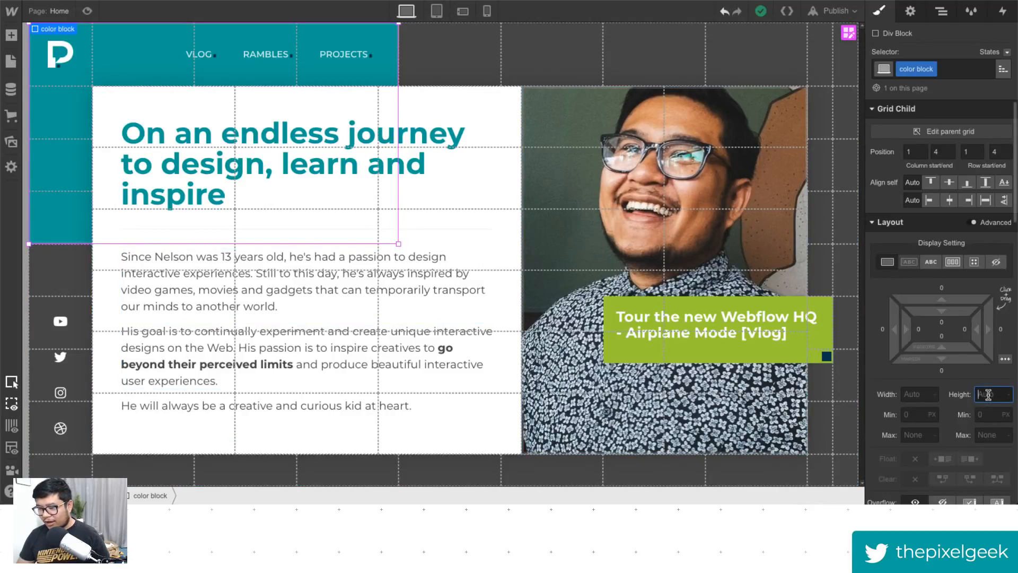
type("500")
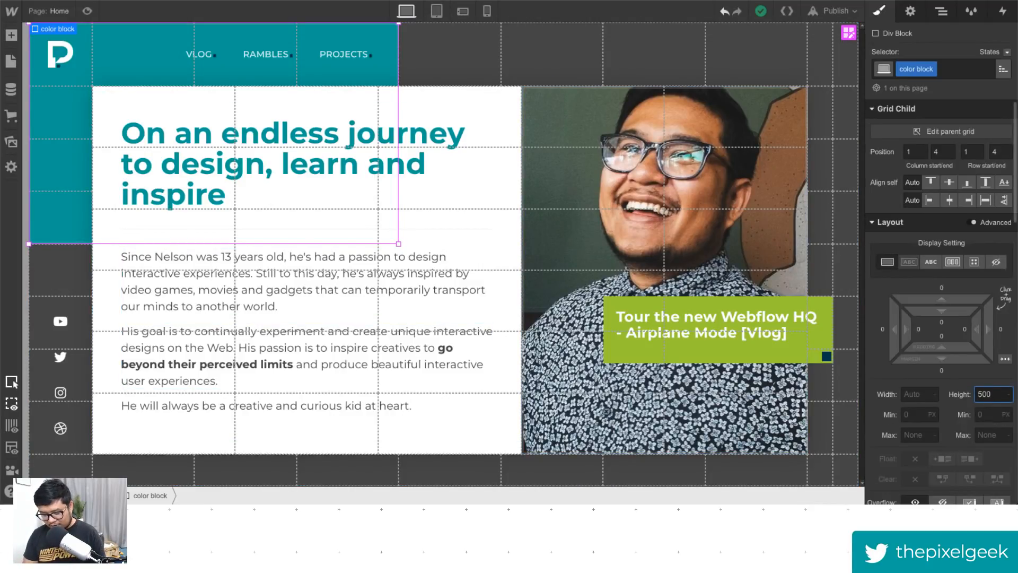
key("Return")
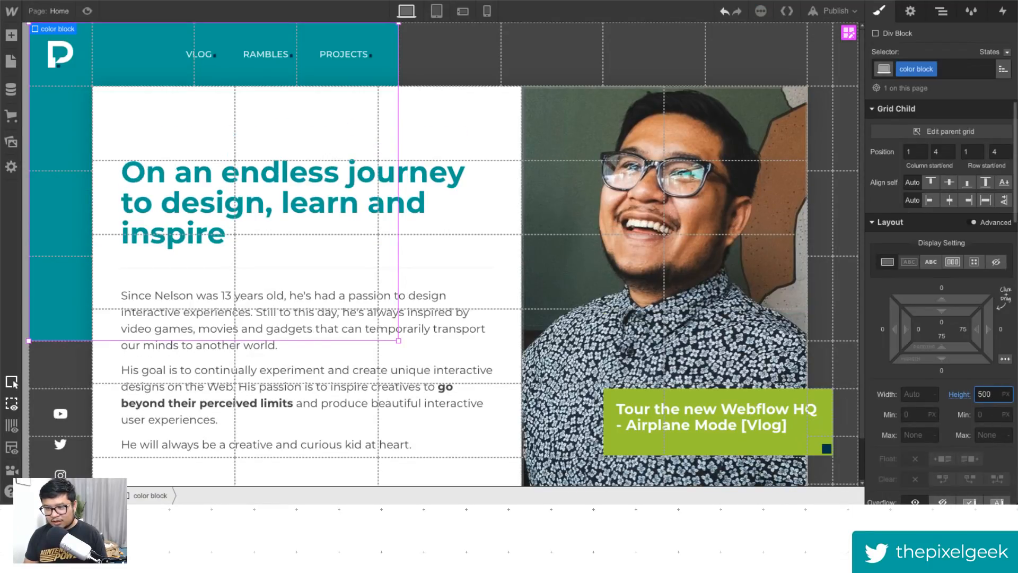
left_click(87, 11)
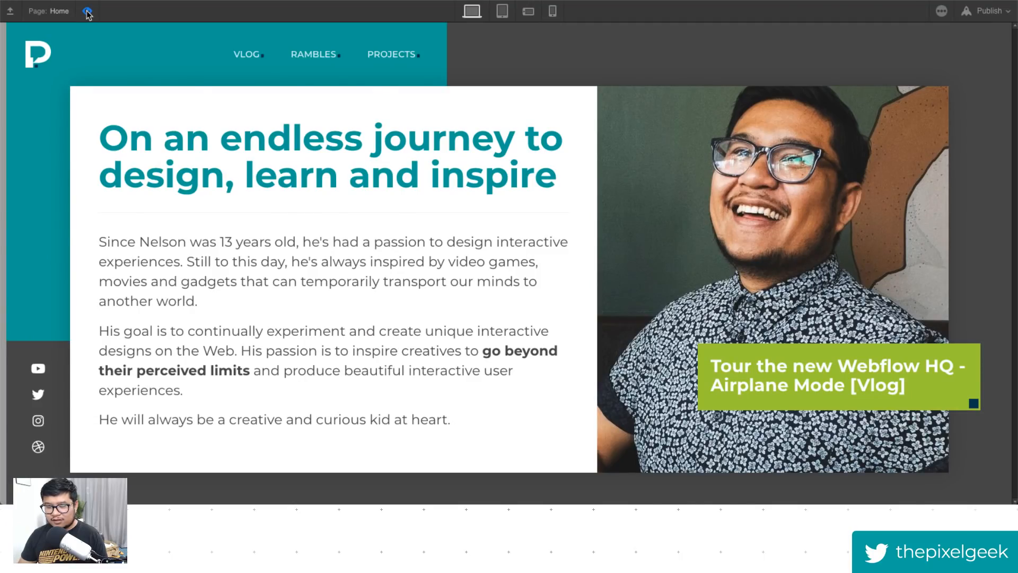
- Set the color block's height to 350 px and preview the result
left_click(87, 11)
type("350")
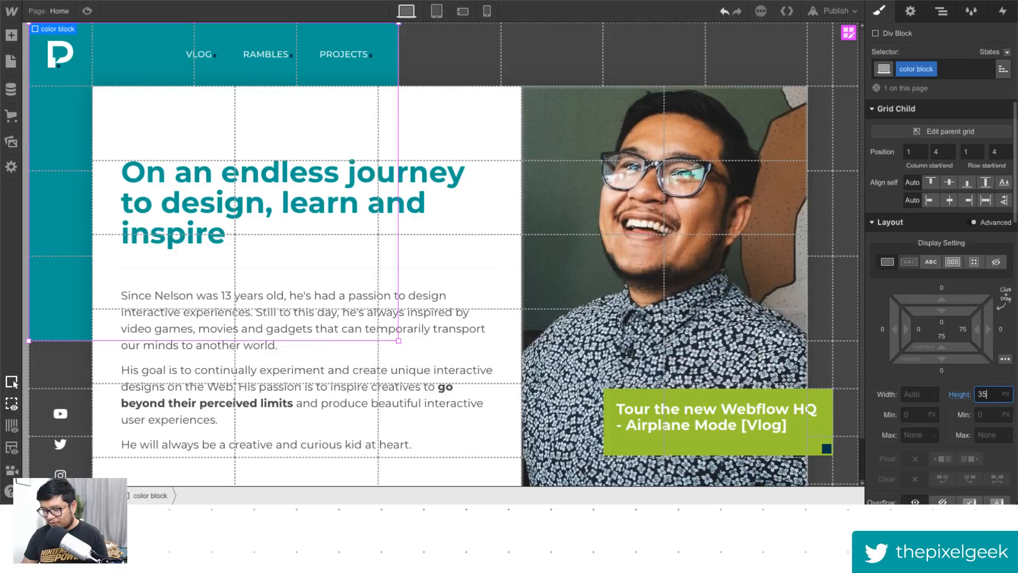
key("Return")
left_click(87, 10)
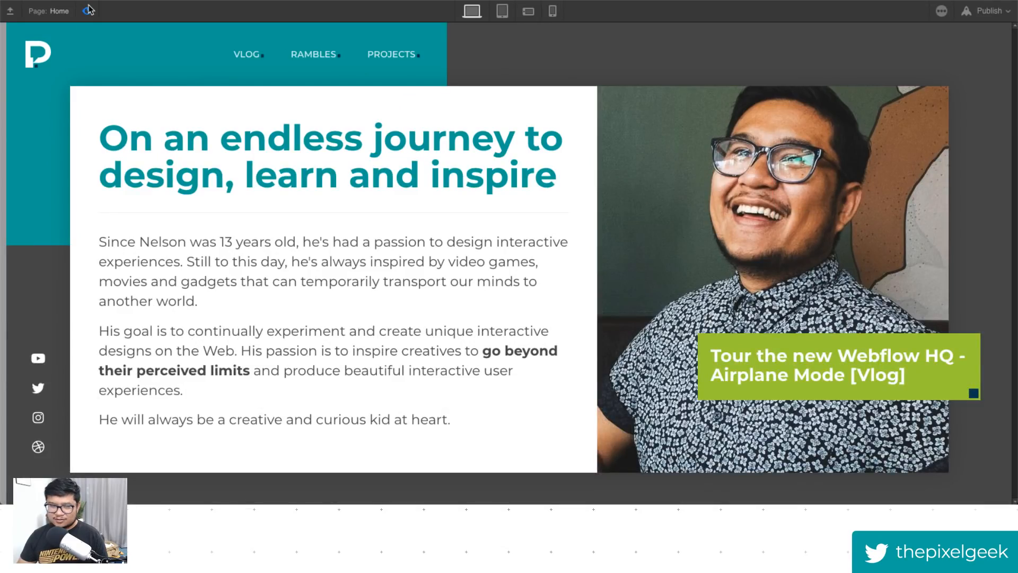
- Set the color block's height to 300 px and preview the result
left_click(87, 11)
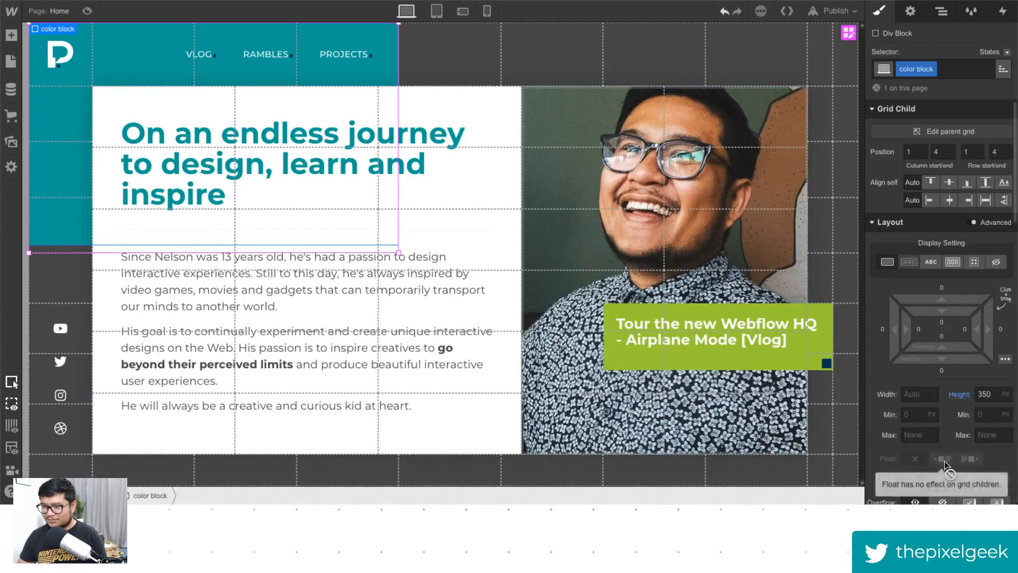
left_click(984, 394)
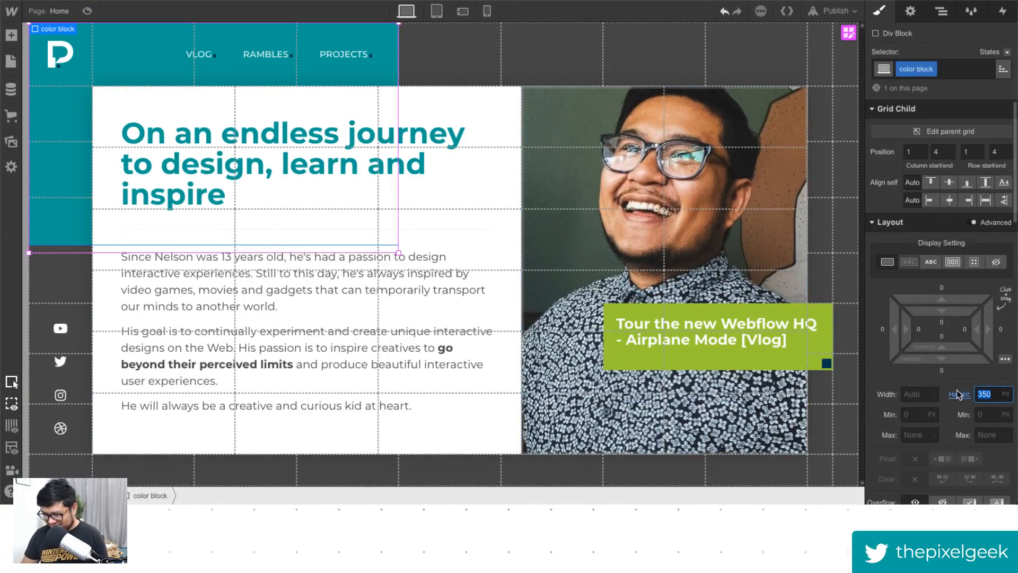
type("300")
key("Return")
left_click(87, 11)
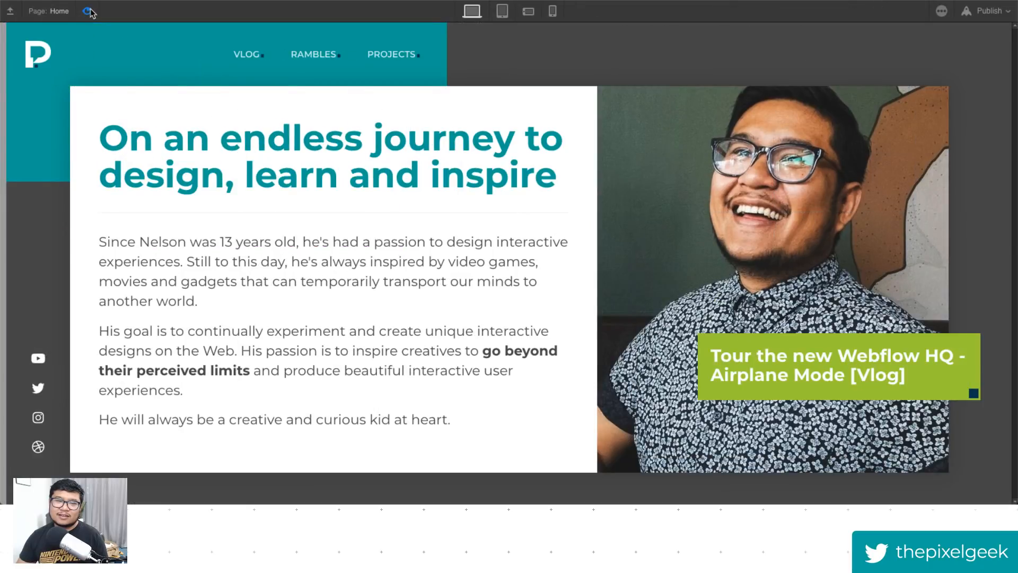
- Try a 250 px height for the color block, set it to 300 px again, and preview
left_click(87, 10)
left_click(984, 394)
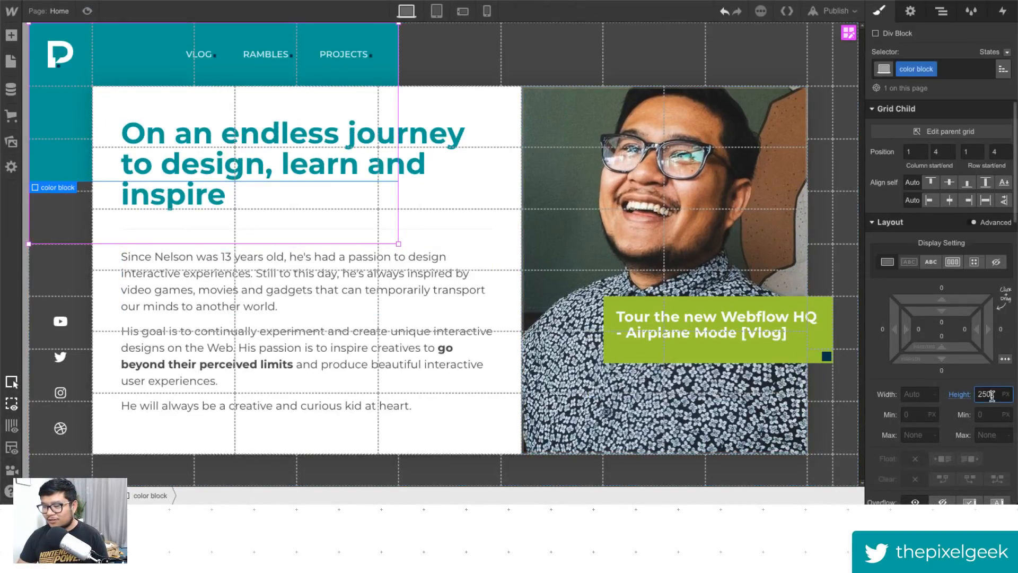
type("300")
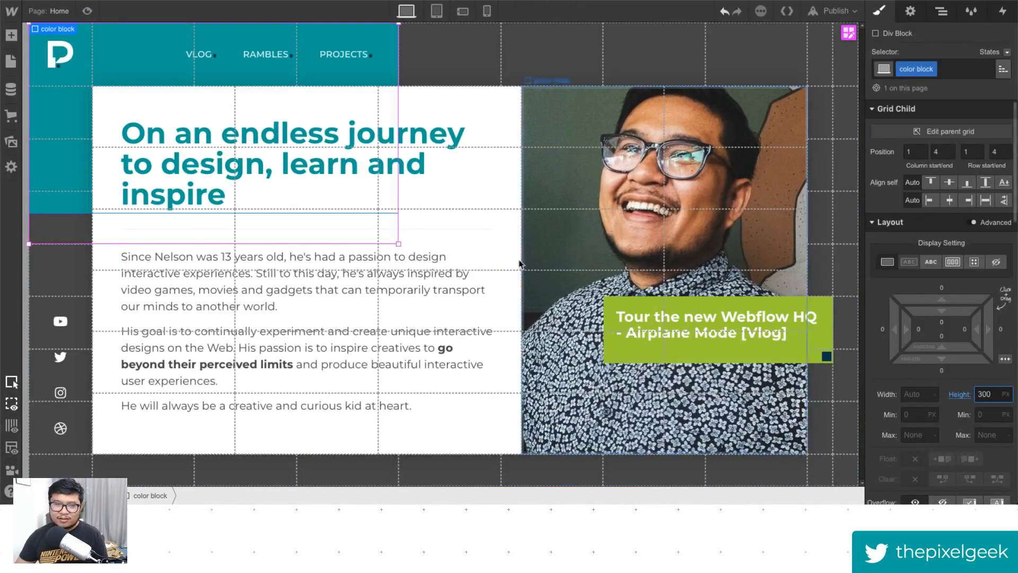
left_click(88, 11)
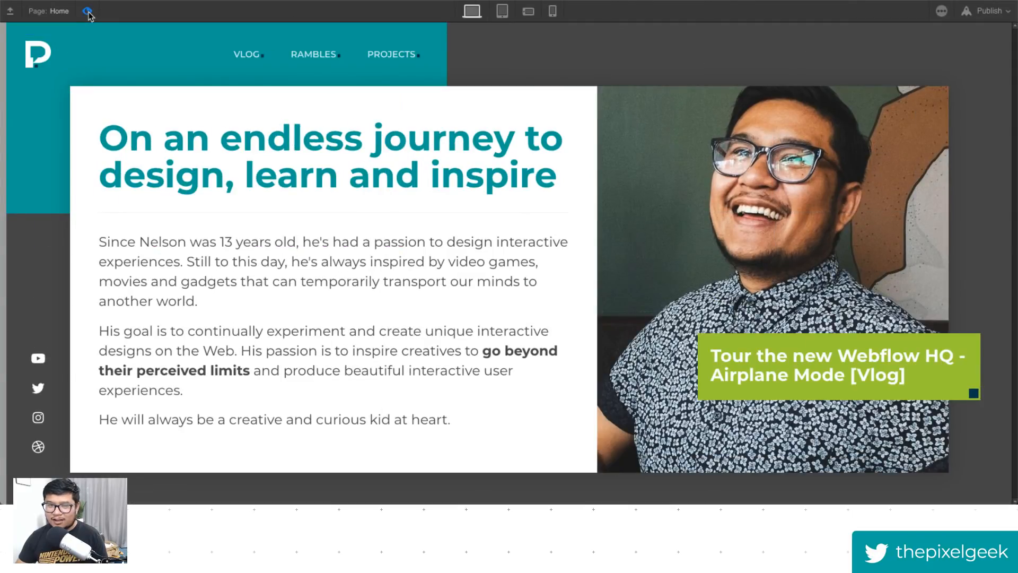
left_click(88, 11)
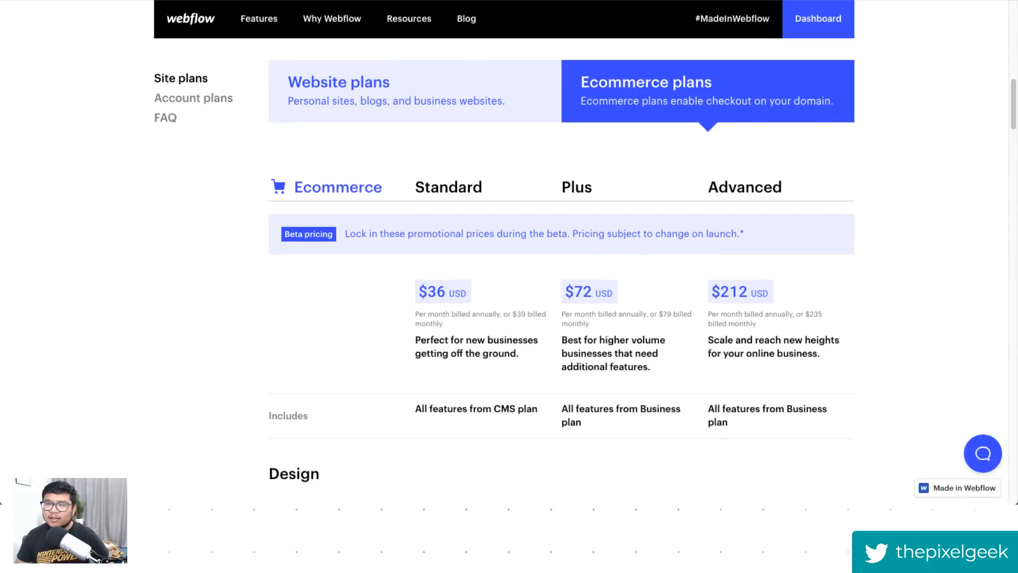
- Open the Webflow blog in the browser and search it for grid
left_click(468, 20)
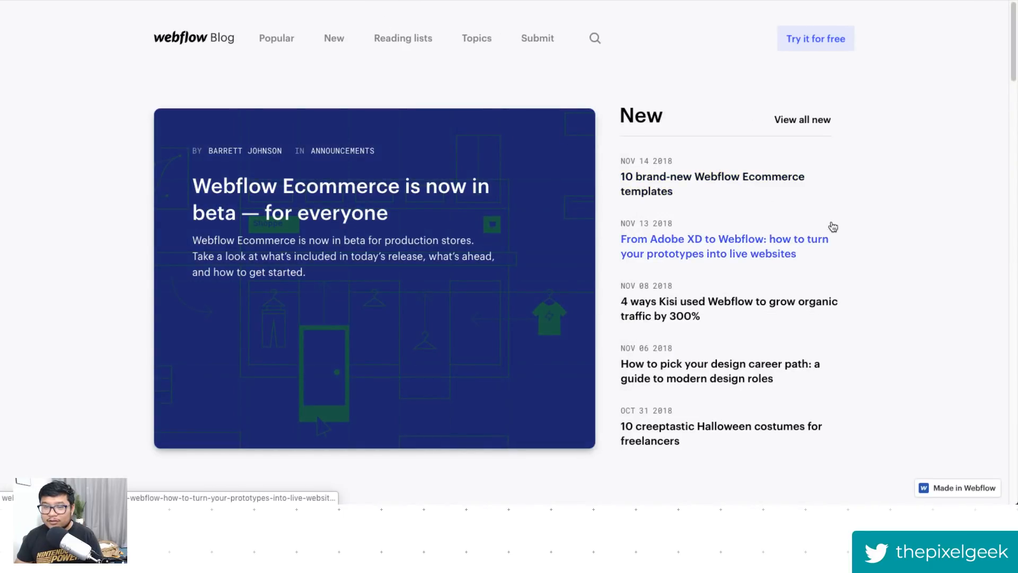
scroll(832, 221, "down", 7)
scroll(832, 221, "up", 5)
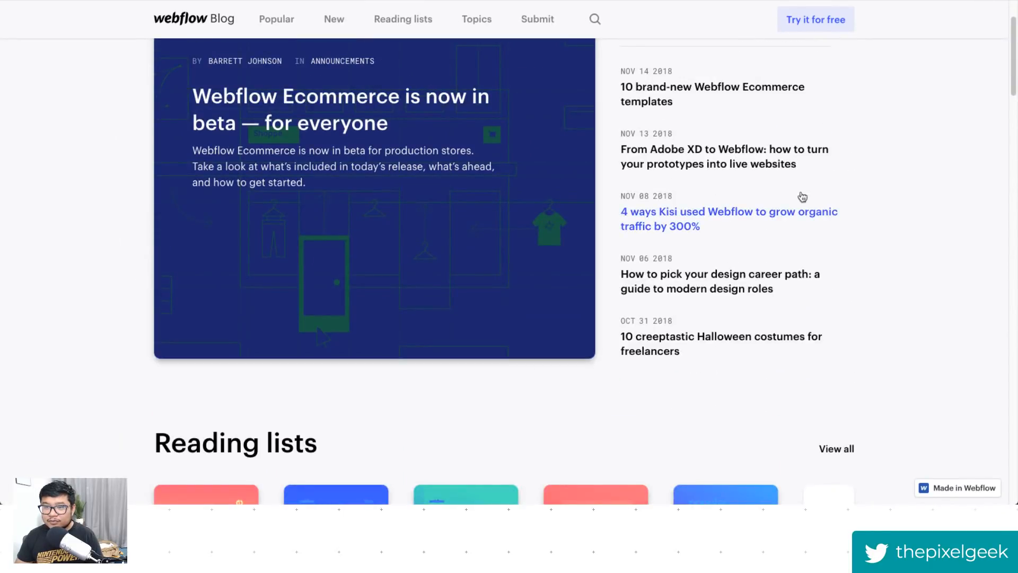
left_click(595, 19)
left_click(428, 58)
type("grid")
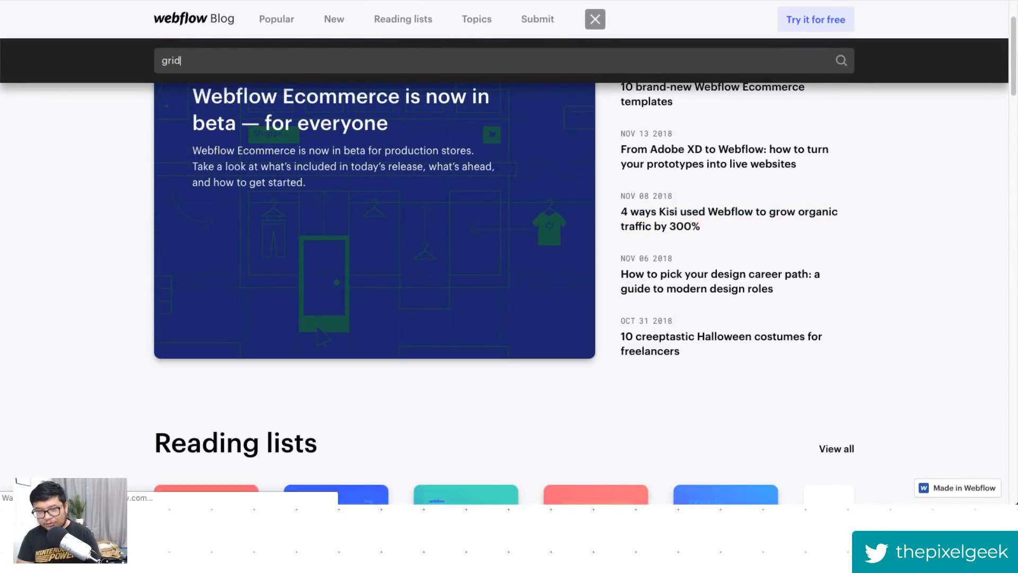
key("Return")
- Open the 'Build CSS grid layouts visually — in Webflow' article and read through it
scroll(256, 283, "down", 4)
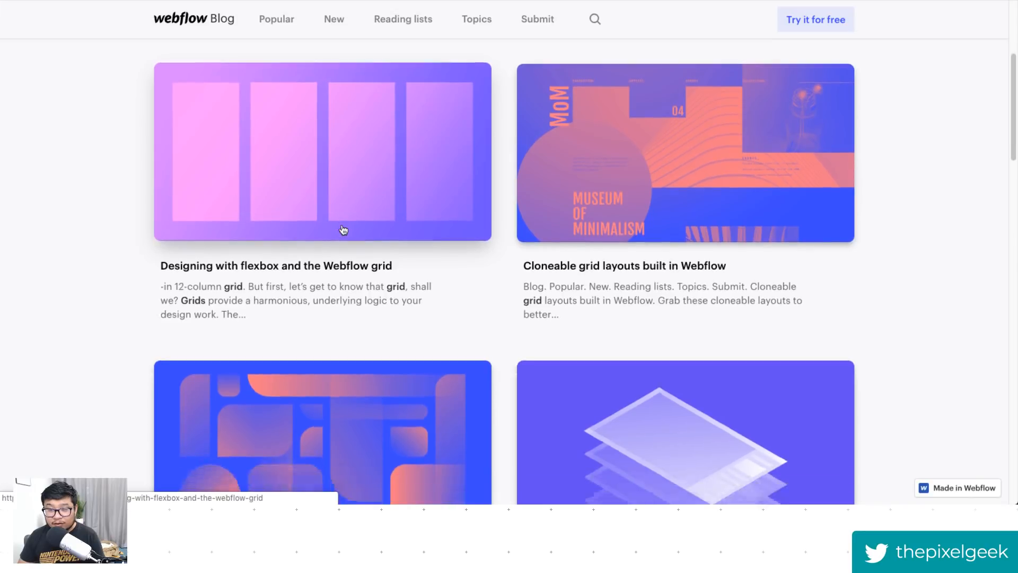
scroll(343, 230, "down", 4)
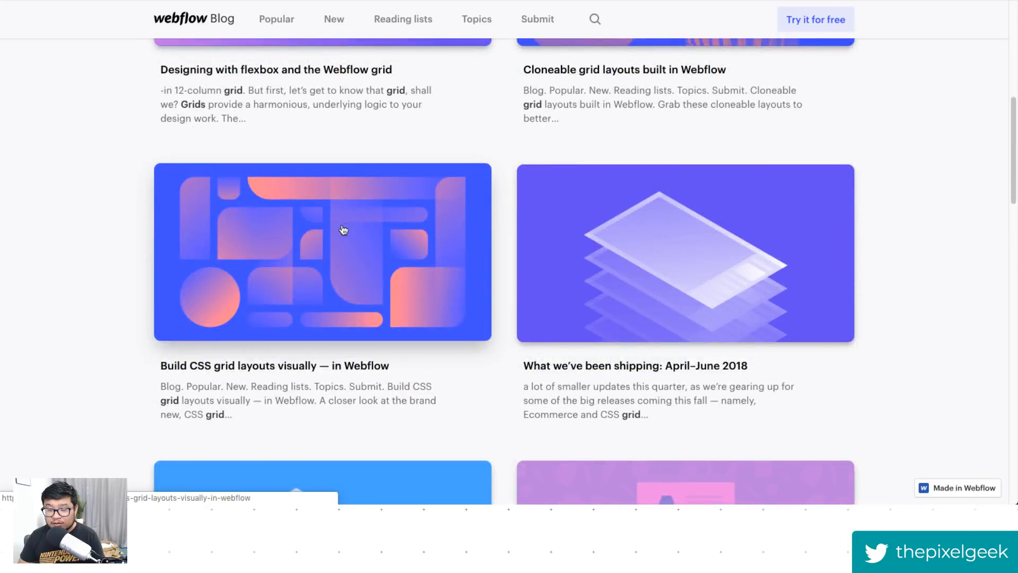
left_click(342, 229)
scroll(724, 313, "down", 8)
scroll(725, 312, "down", 20)
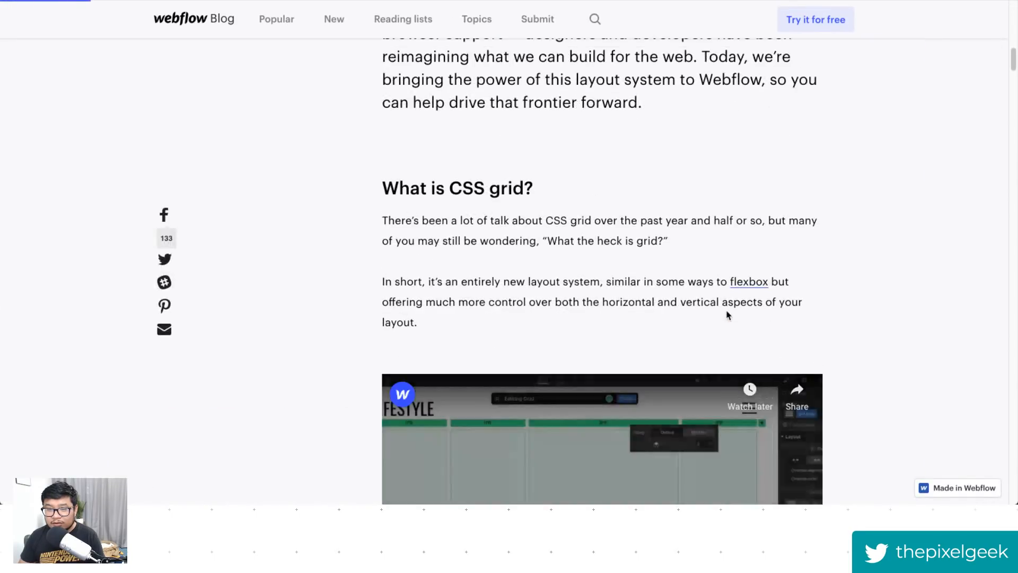
scroll(726, 310, "up", 10)
scroll(726, 313, "up", 20)
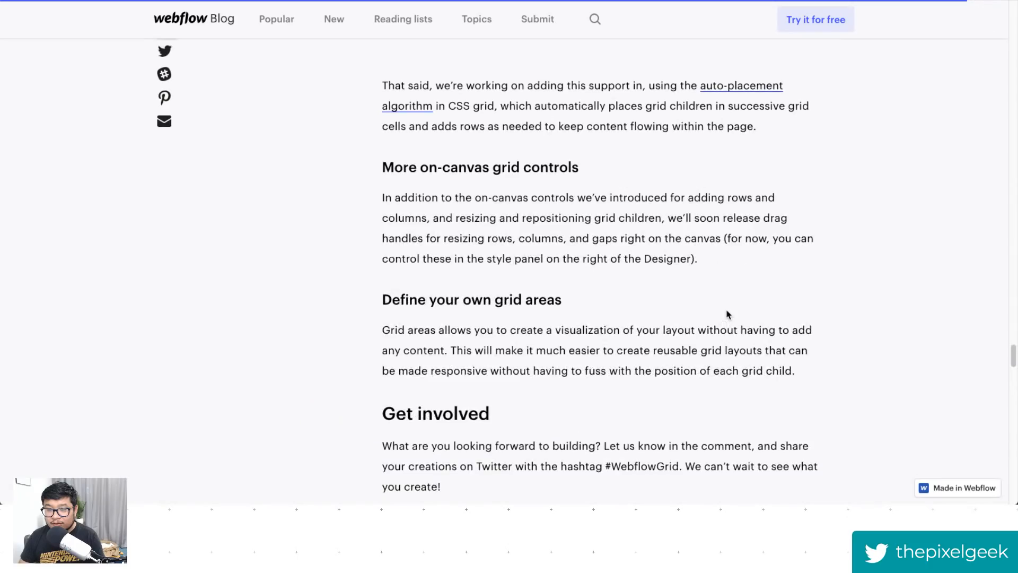
scroll(726, 314, "up", 10)
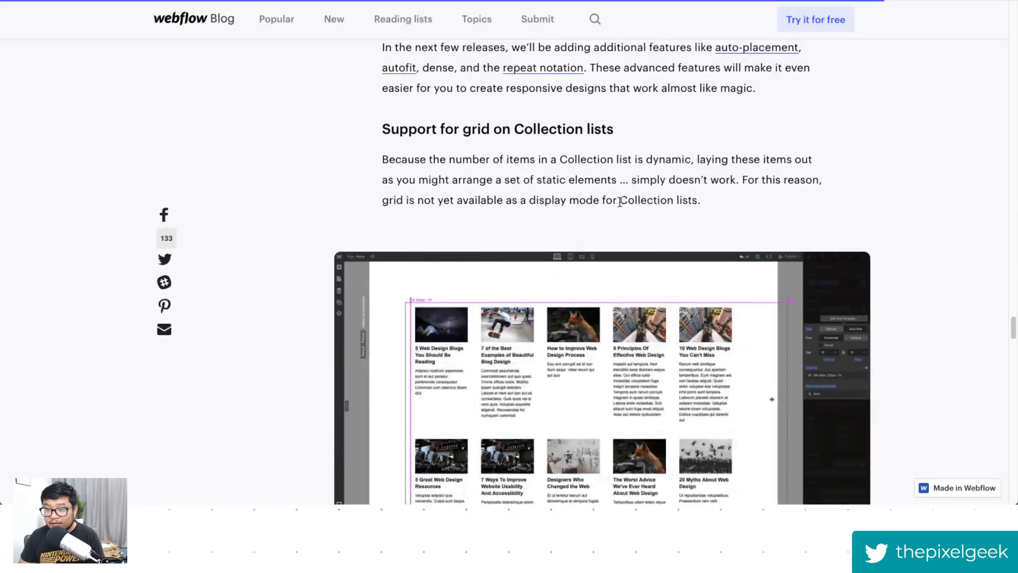
scroll(447, 200, "down", 1)
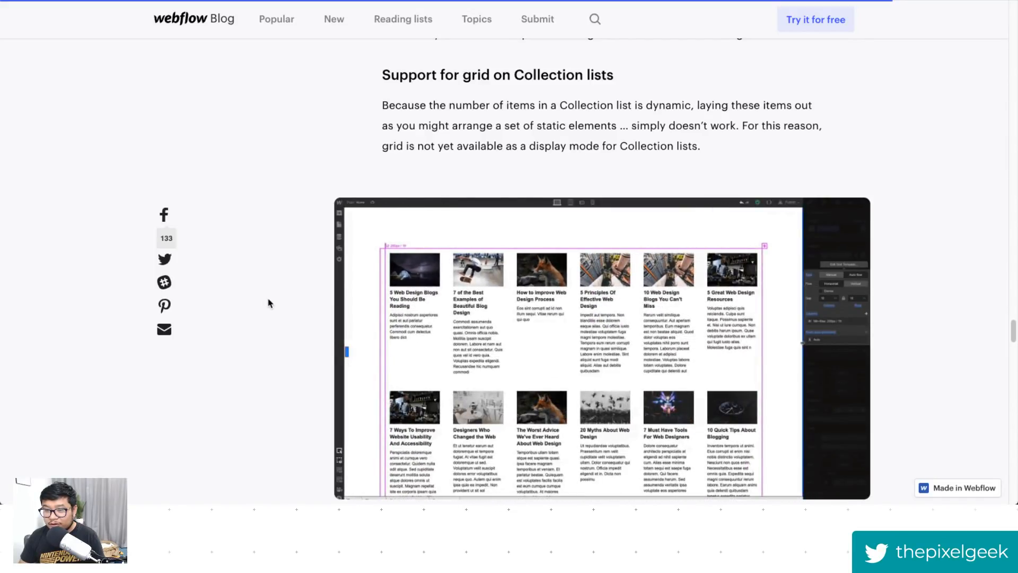
scroll(268, 303, "down", 1)
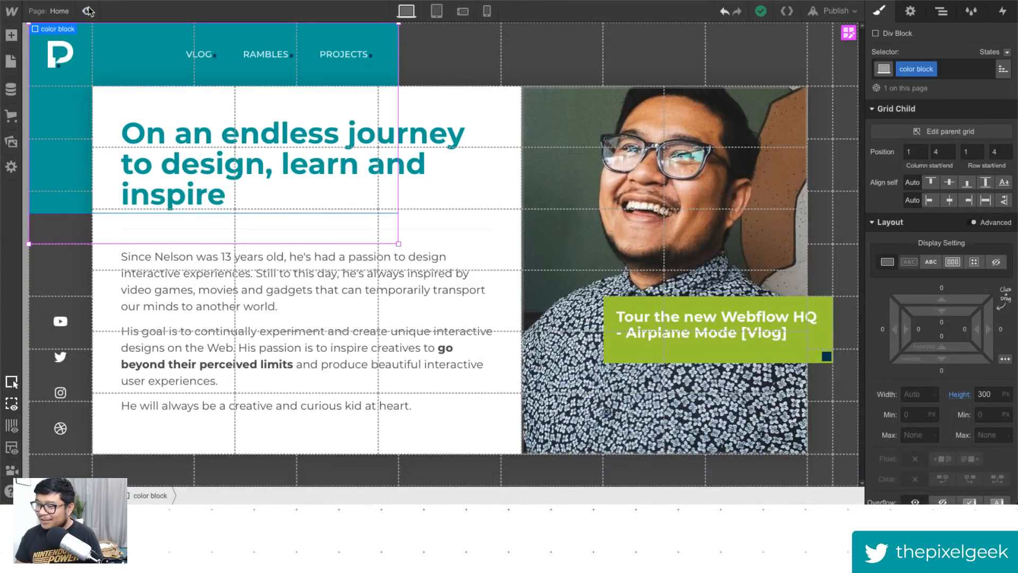
- Preview the hero layout once more, then switch the designer to the tablet breakpoint
left_click(88, 11)
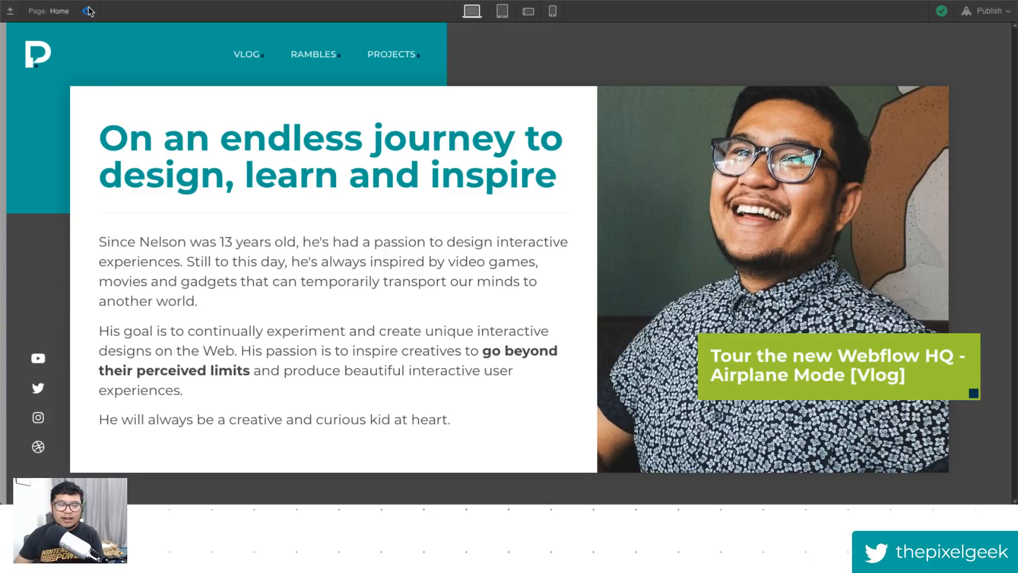
left_click(88, 11)
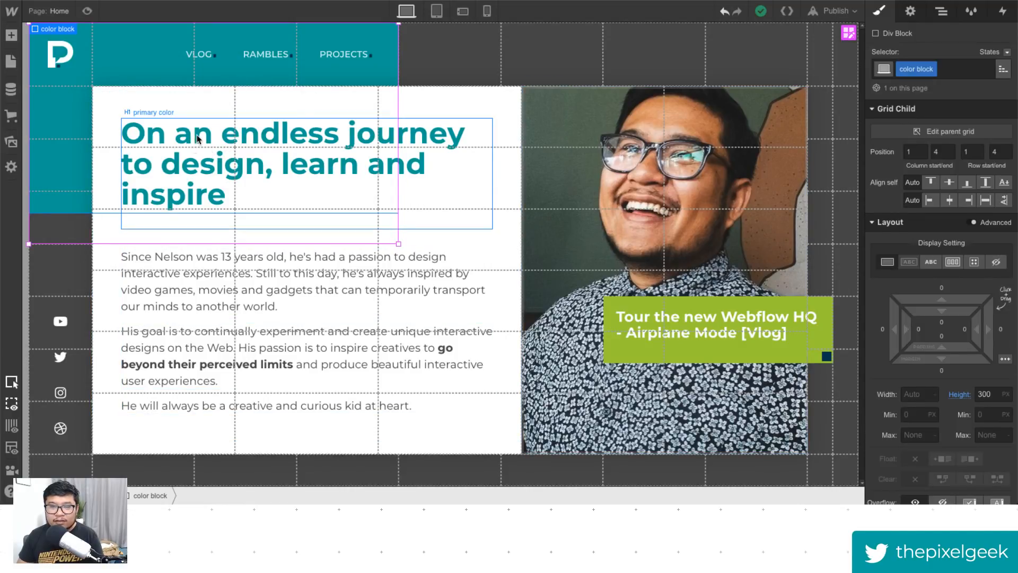
left_click(85, 11)
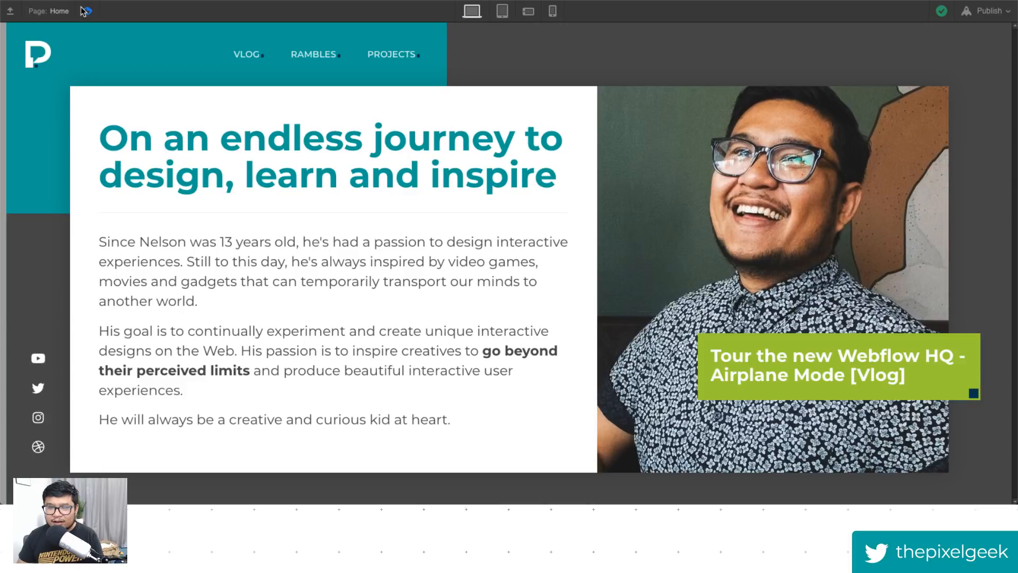
left_click(85, 11)
left_click(437, 11)
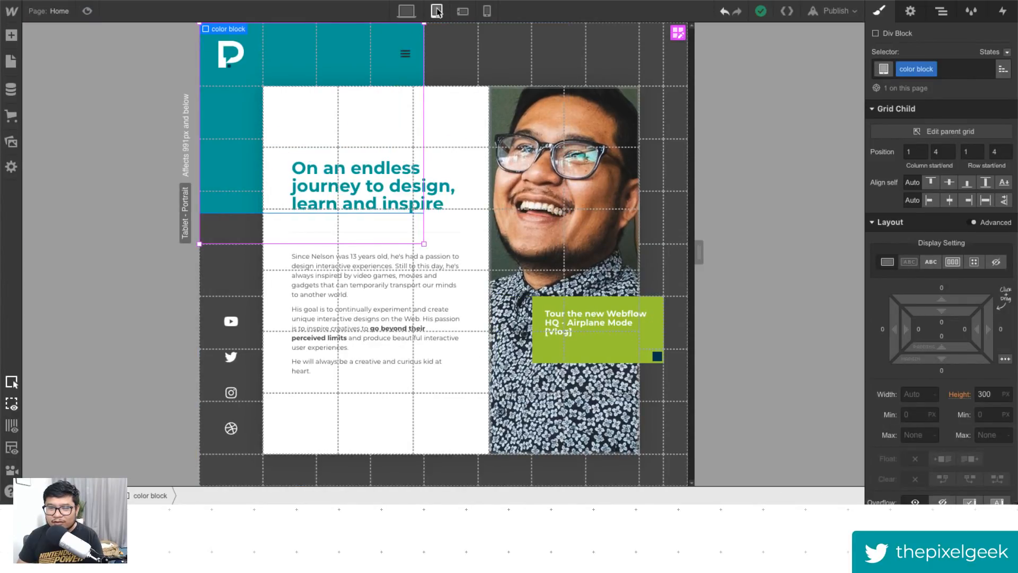
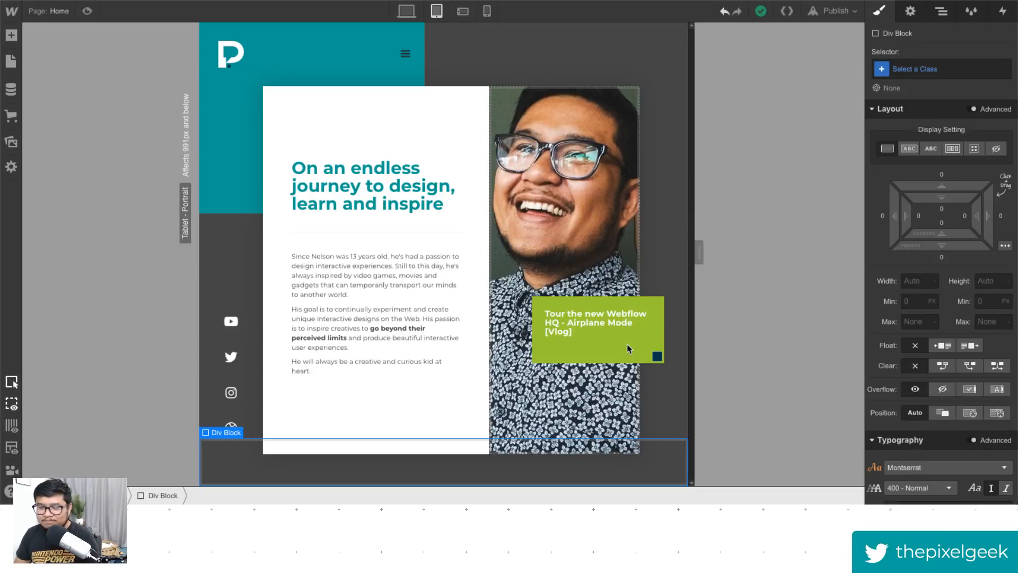
- Give the div block inside the mobile menu the class mobile menu trigger
left_click(941, 13)
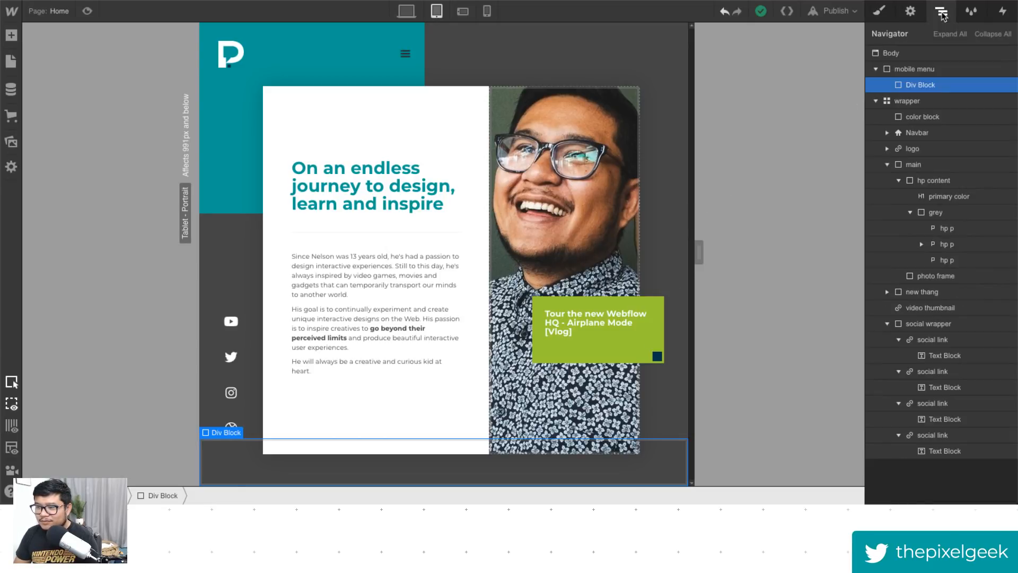
left_click(884, 17)
left_click(918, 70)
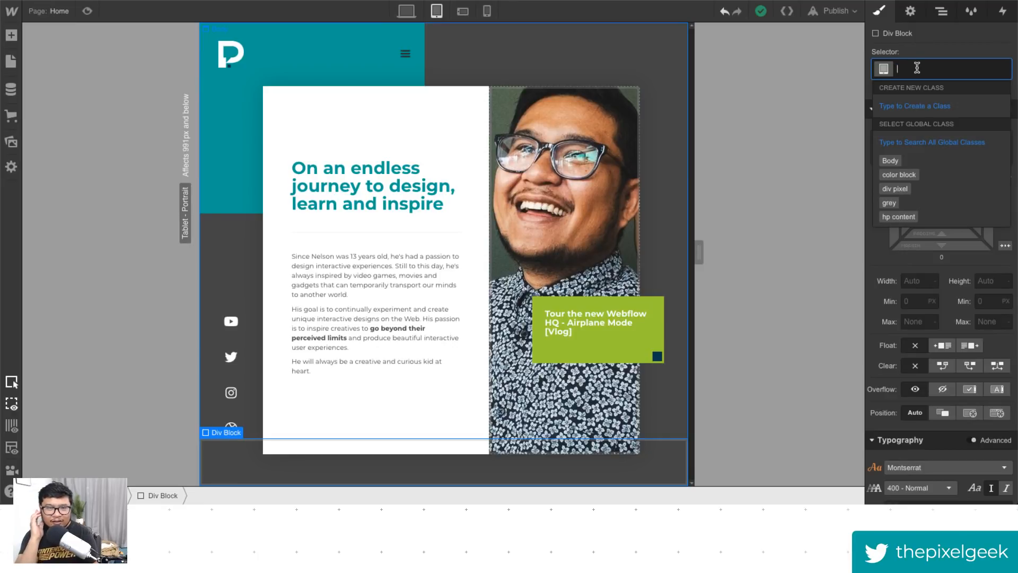
key("Escape")
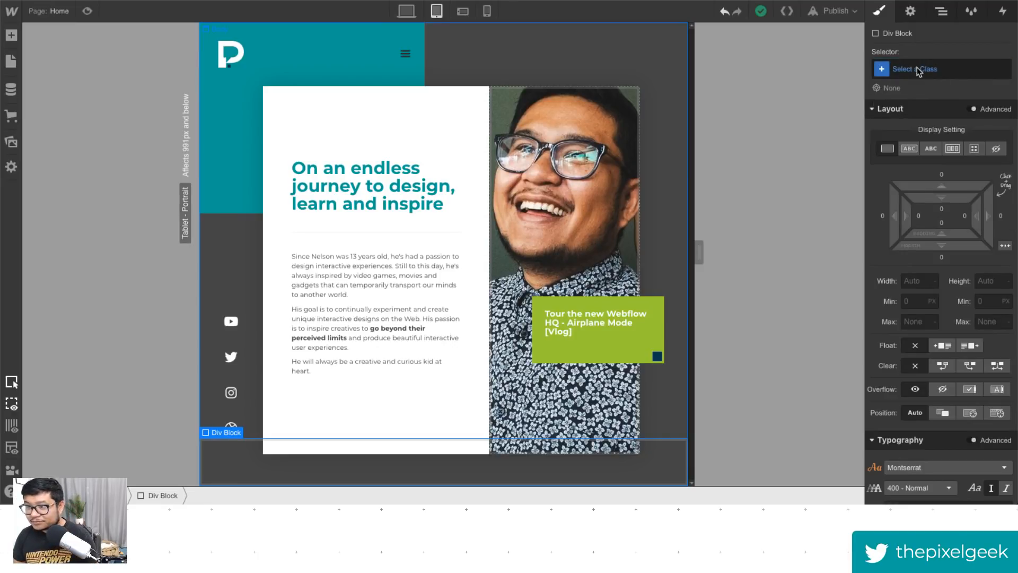
key("z")
key("s")
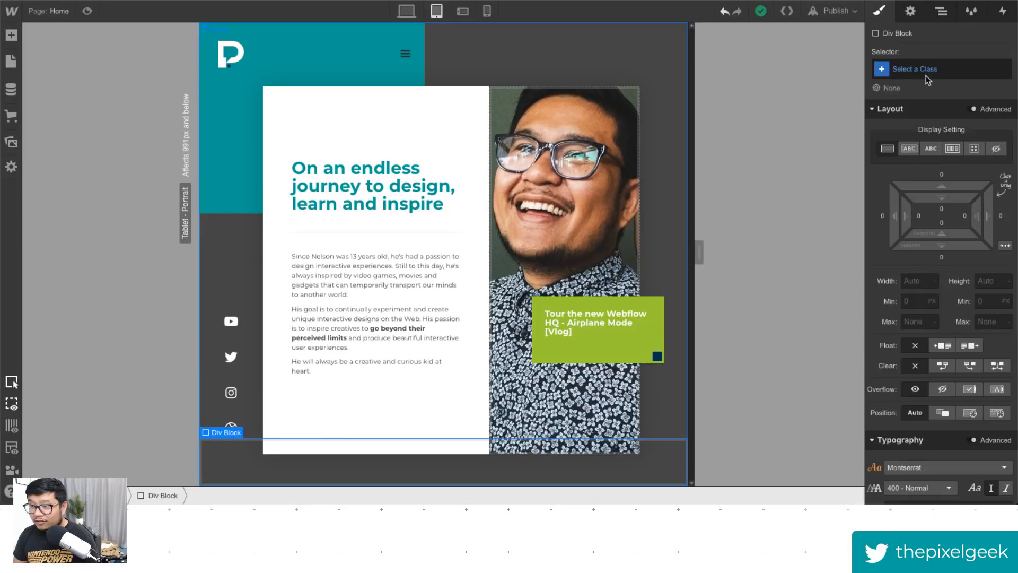
left_click(927, 74)
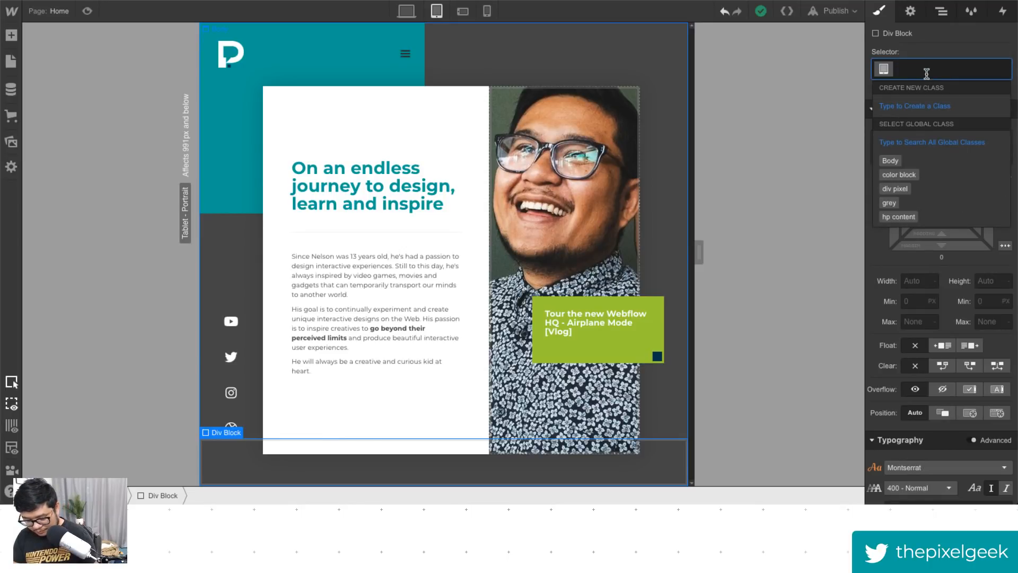
type("mo")
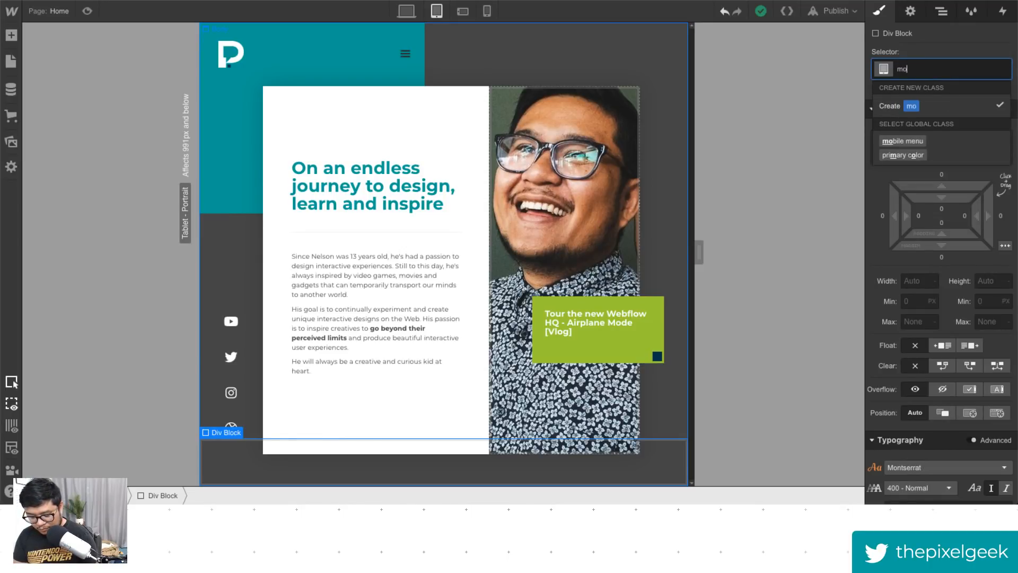
type("bile menu ")
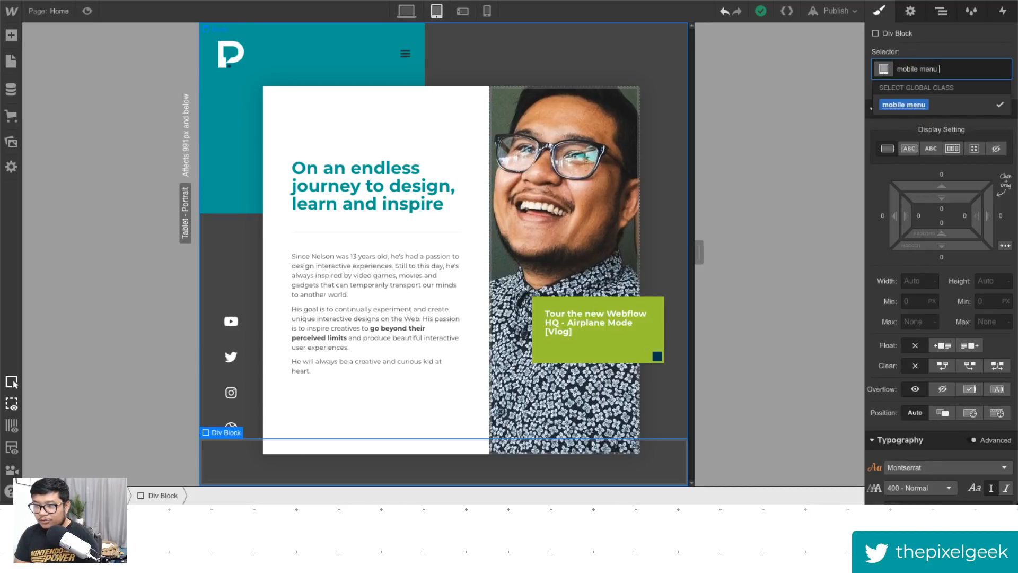
type("trigger")
key("Return")
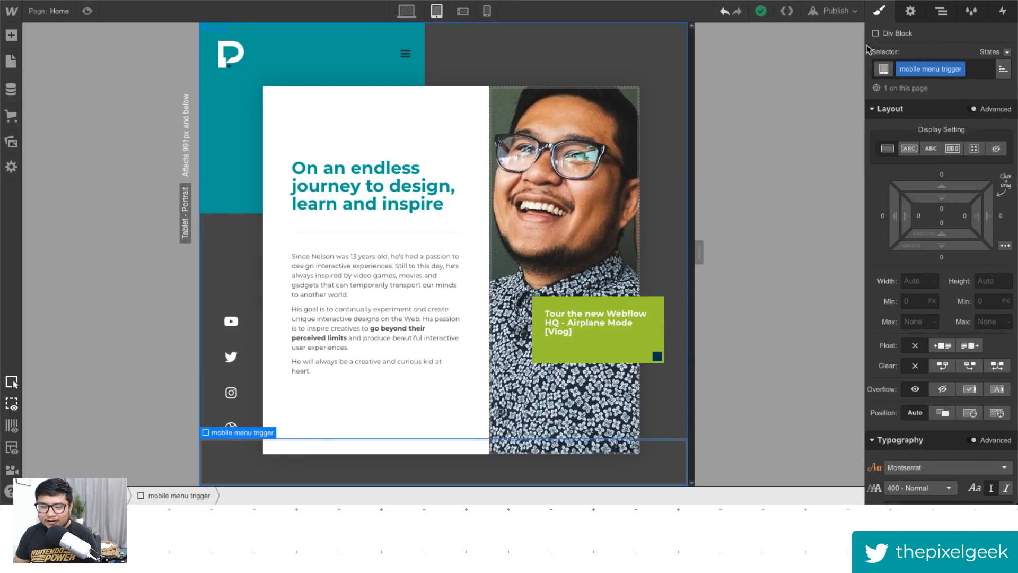
- Set the trigger's width and height to 50 px
left_click(920, 282)
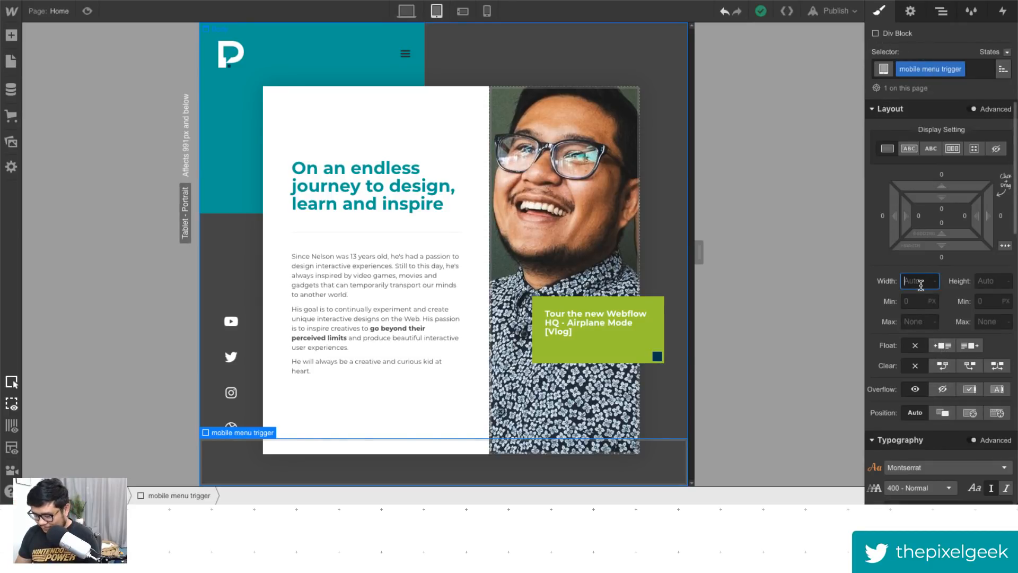
type("25")
key("Tab")
type("25")
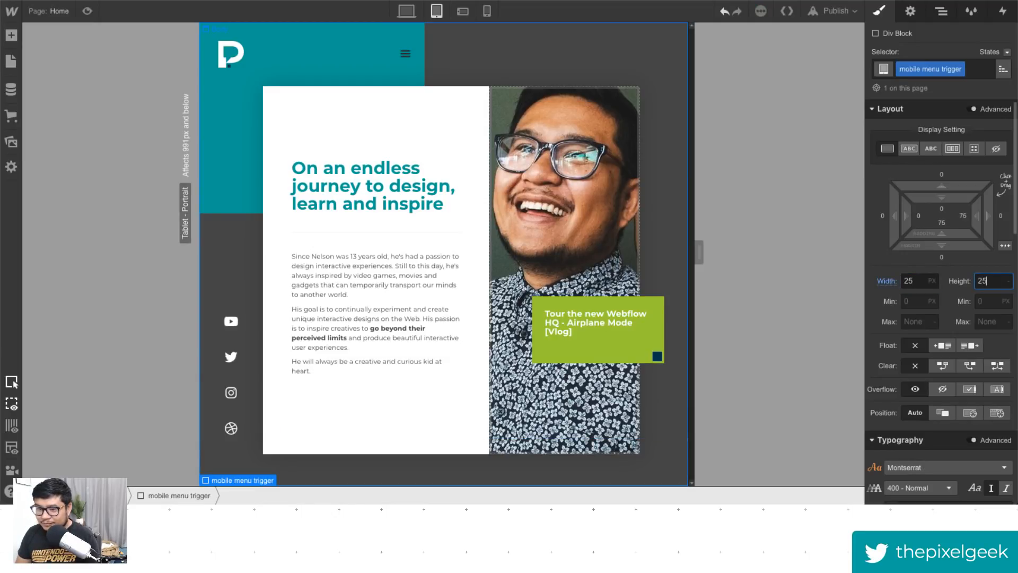
key("shift+Tab")
type("75")
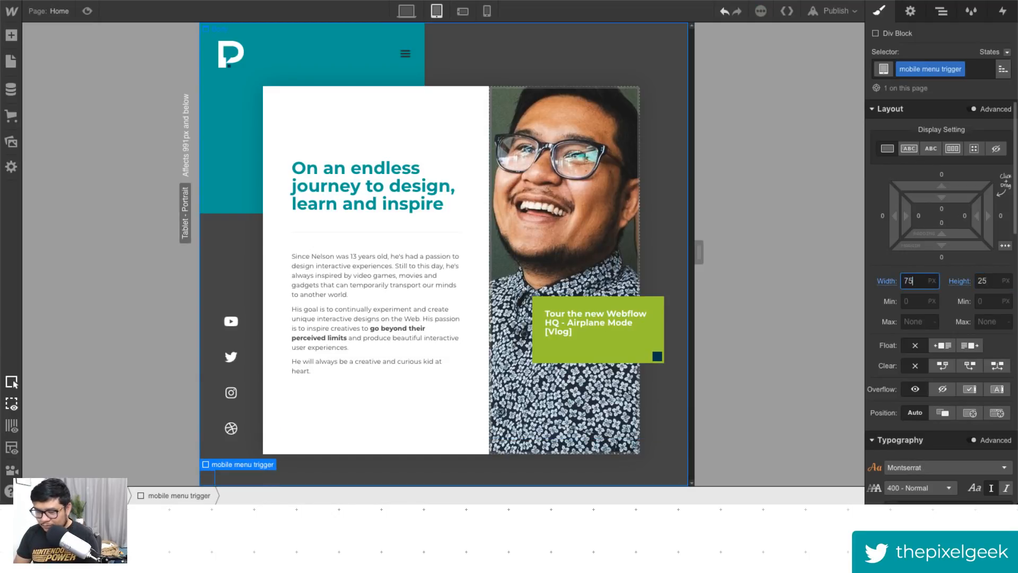
key("Tab")
type("75")
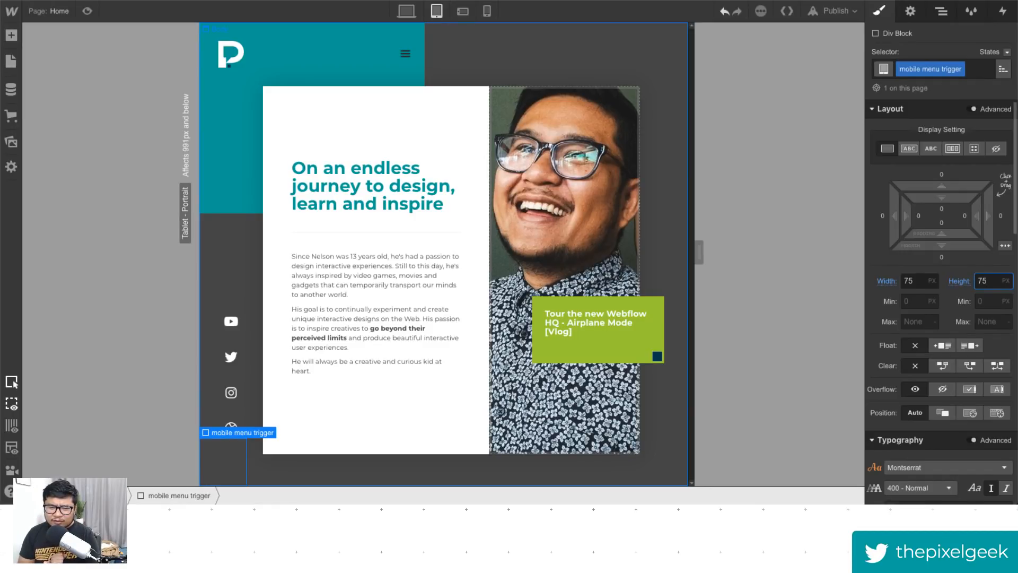
key("shift+Tab")
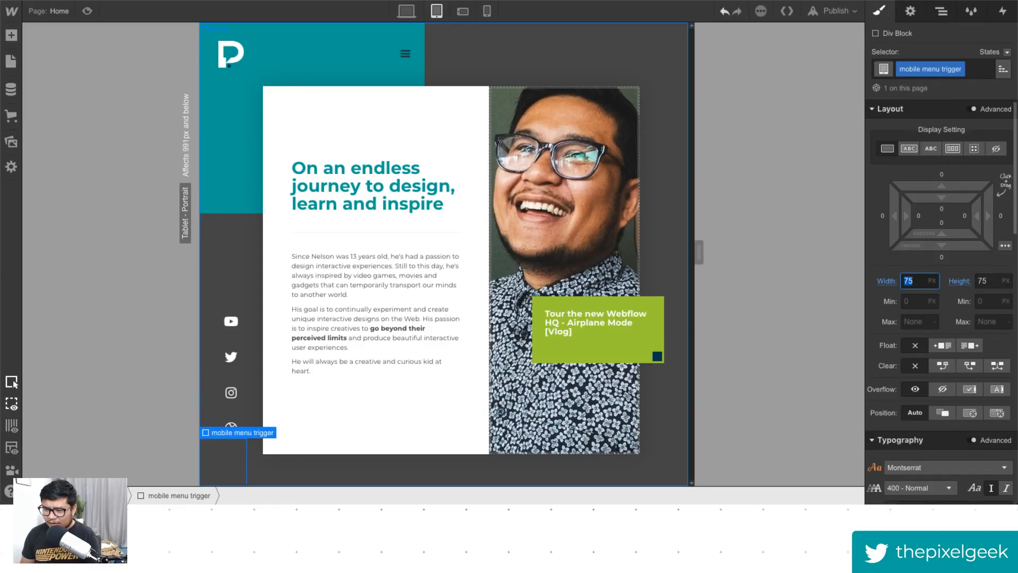
type("50")
key("Tab")
type("50")
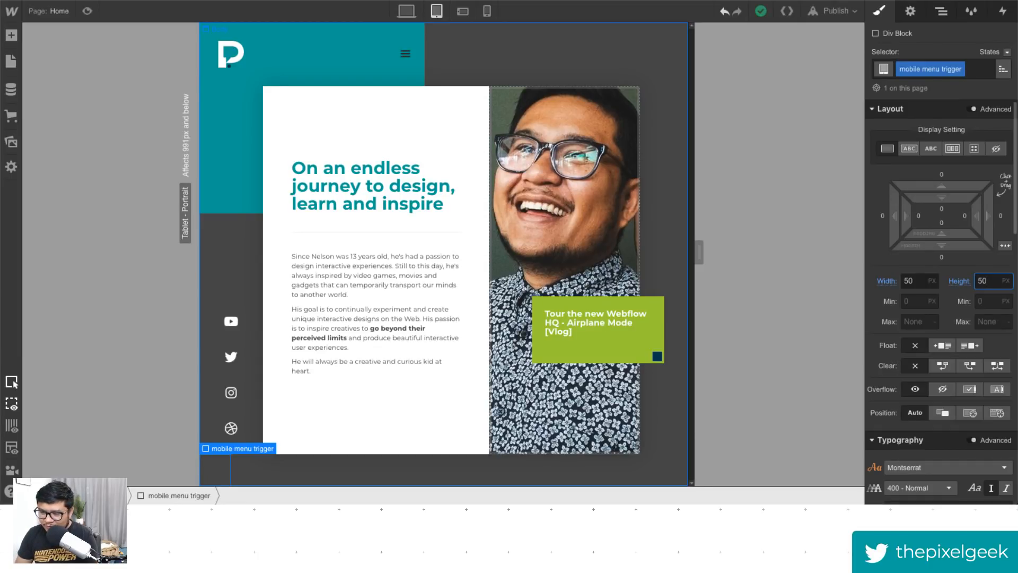
- Set the trigger's background color to the primary swatch
scroll(936, 335, "down", 6)
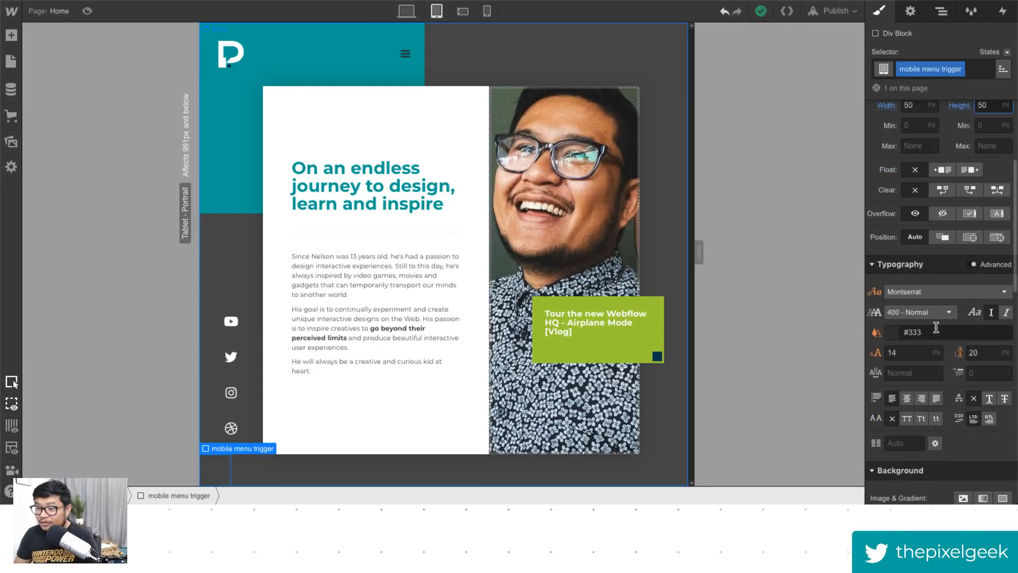
left_click(896, 402)
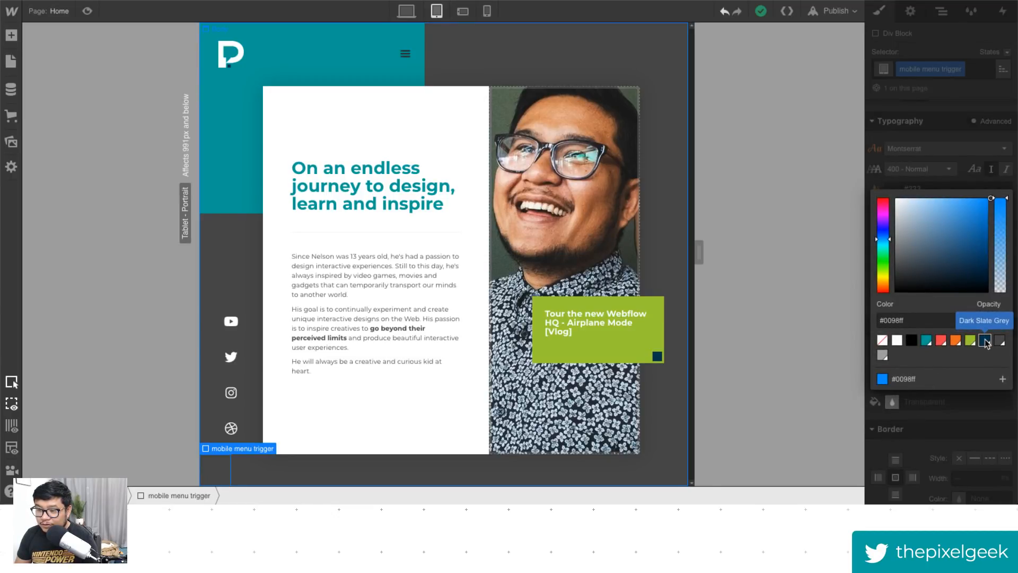
left_click(925, 340)
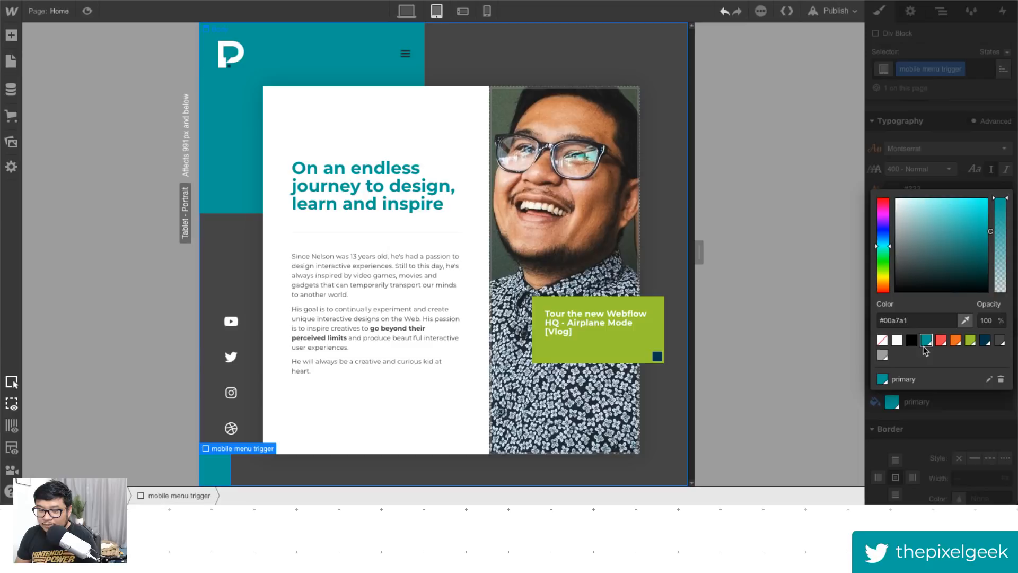
left_click(962, 140)
scroll(1003, 207, "up", 5)
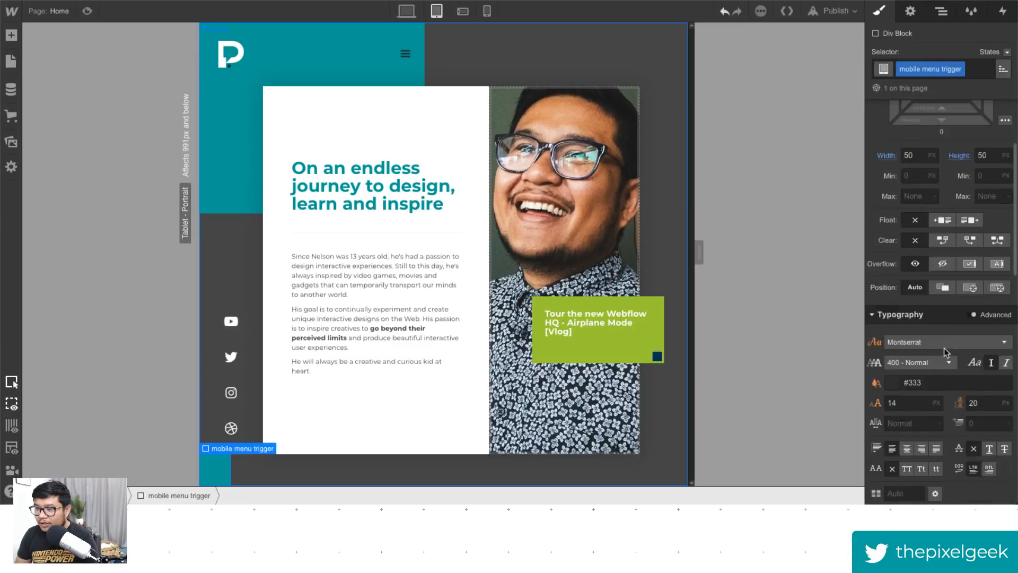
- Center the trigger horizontally with auto margins and set its width and height to 75 px
left_click(1006, 192)
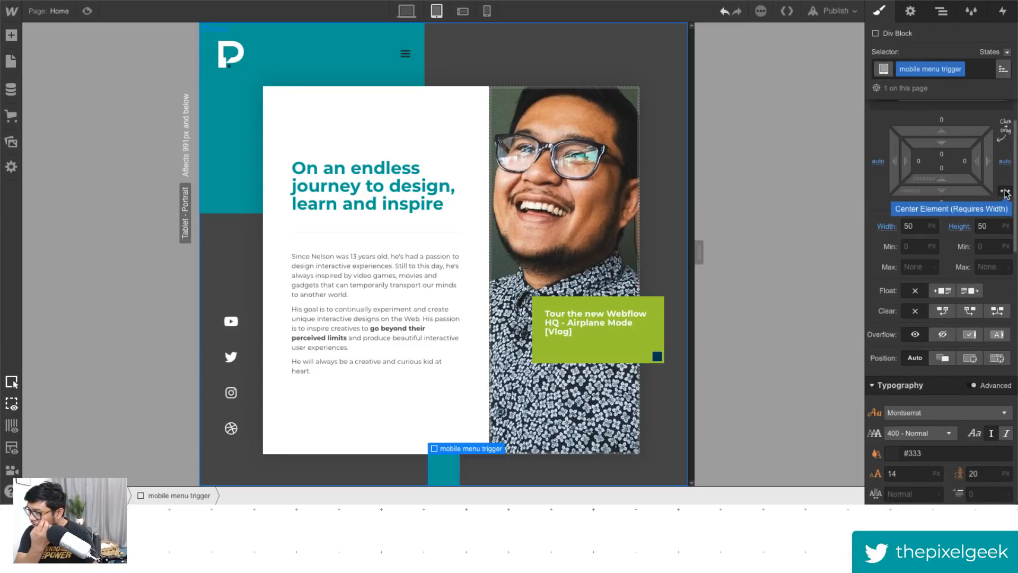
left_click_drag(916, 226, 878, 224)
type("75")
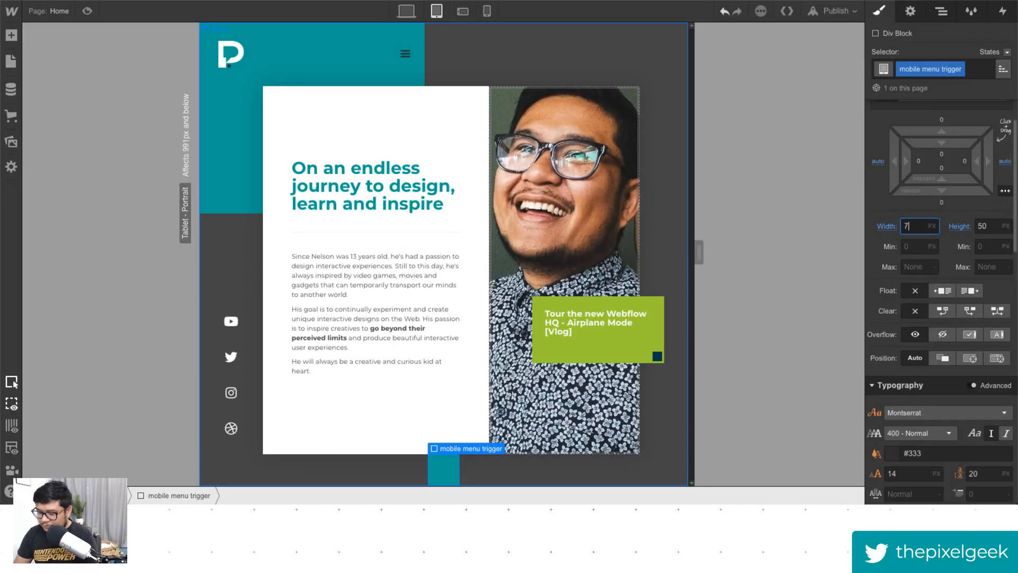
key("Tab")
type("75")
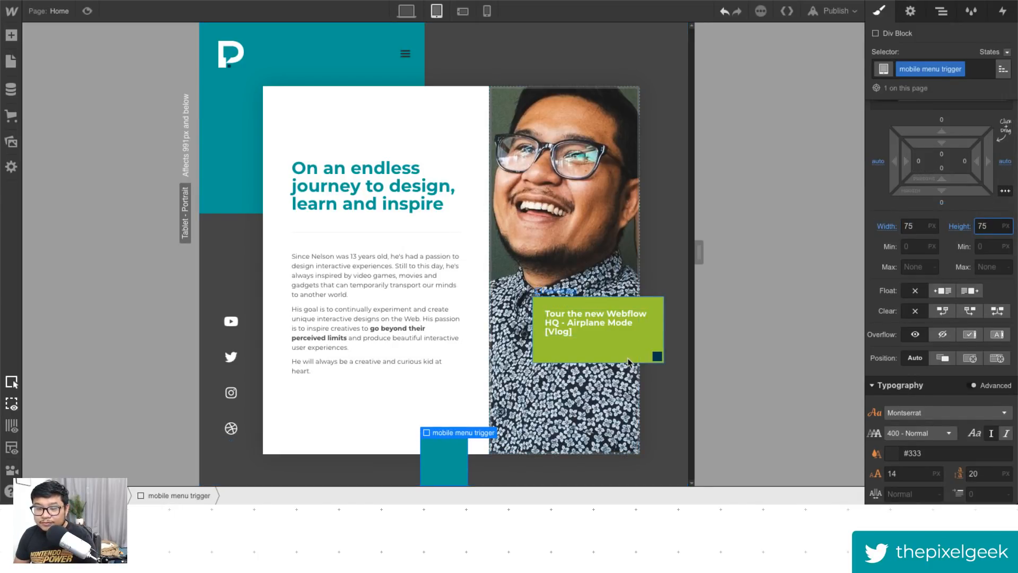
- Switch the trigger to flex display and center its contents horizontally and vertically
scroll(960, 159, "up", 2)
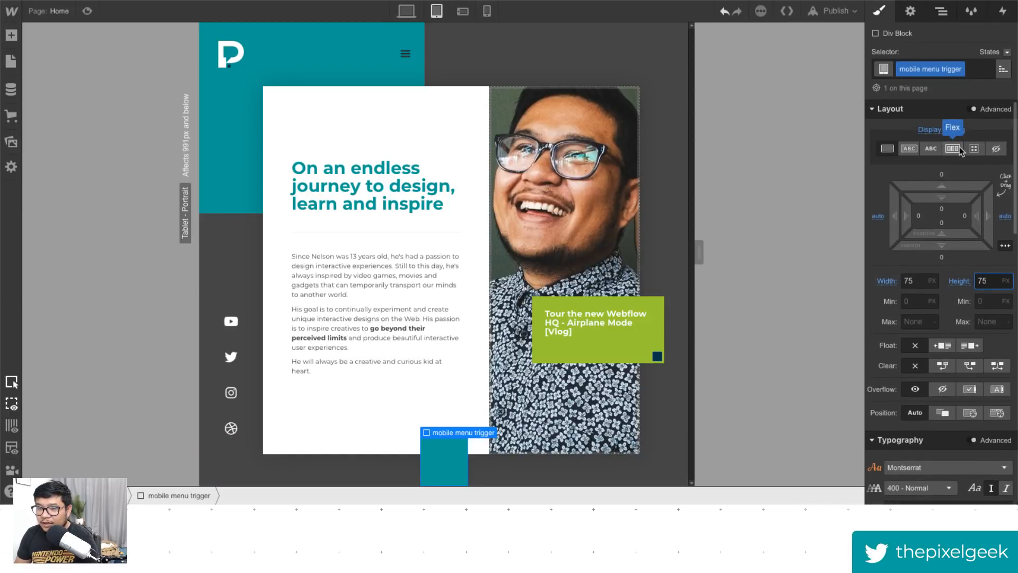
left_click(406, 55)
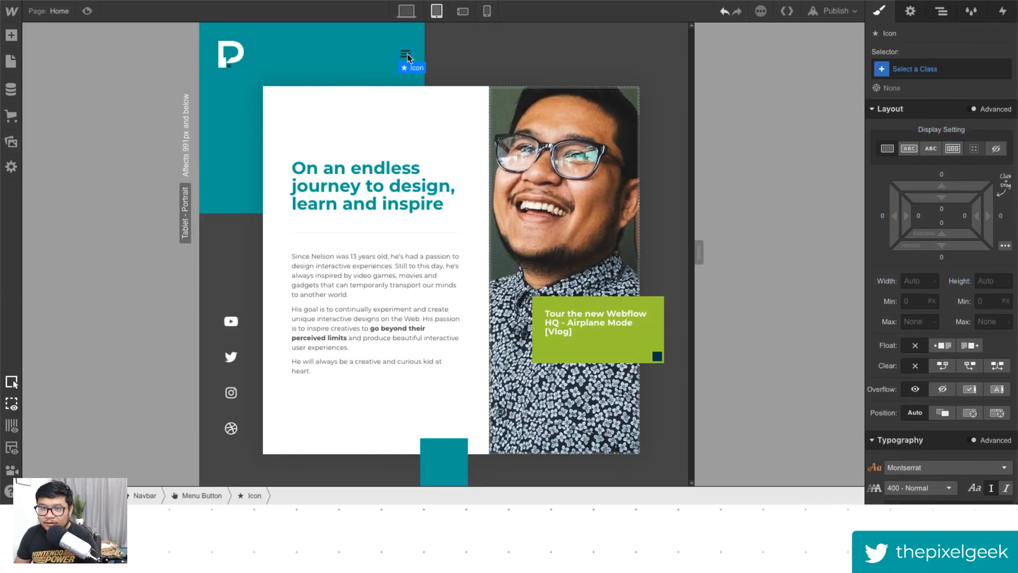
left_click(447, 467)
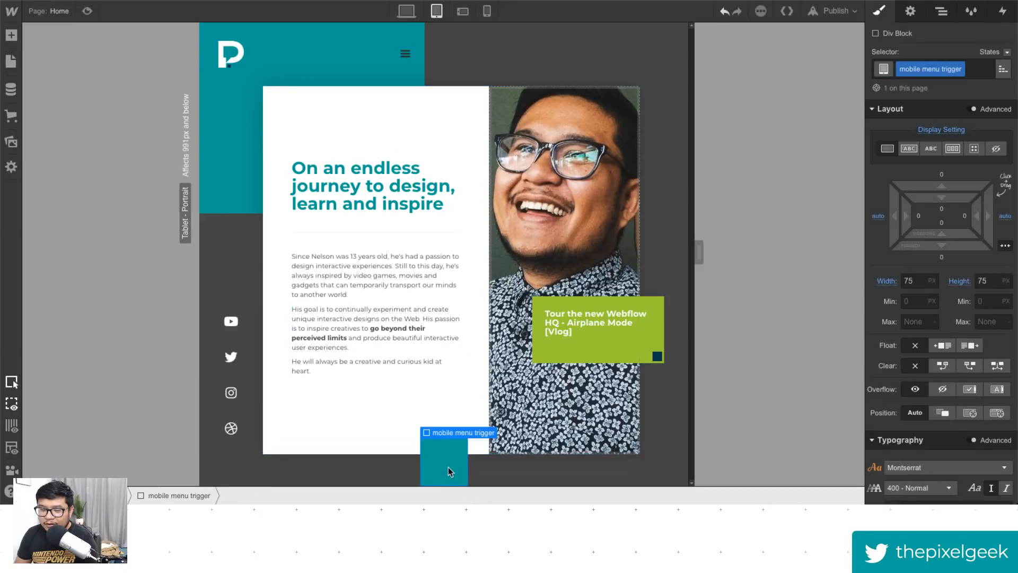
left_click(953, 148)
left_click(915, 205)
left_click(915, 224)
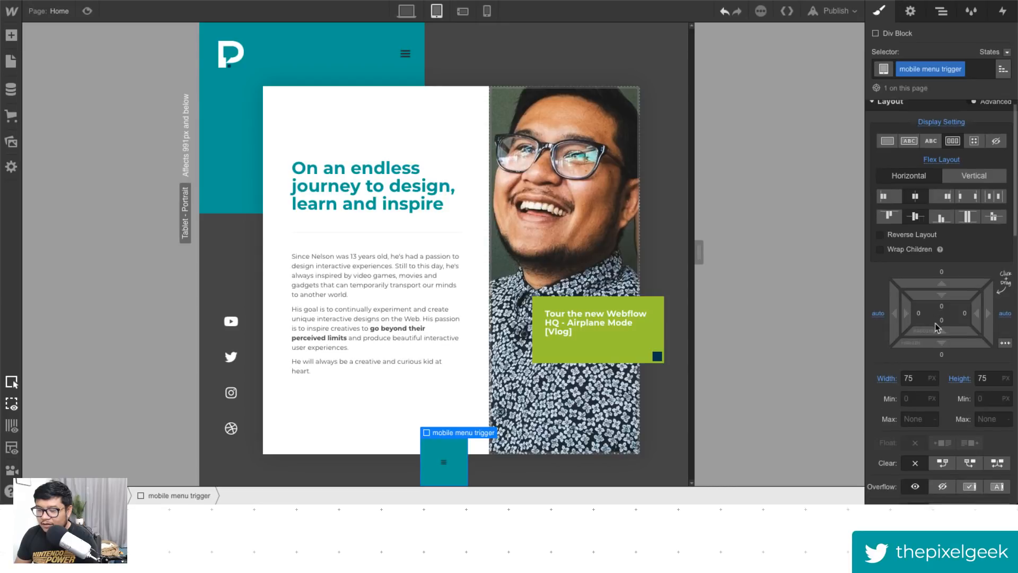
- Set the trigger's text color to white and its font size and line height to 50 px
scroll(920, 318, "down", 6)
left_click(893, 300)
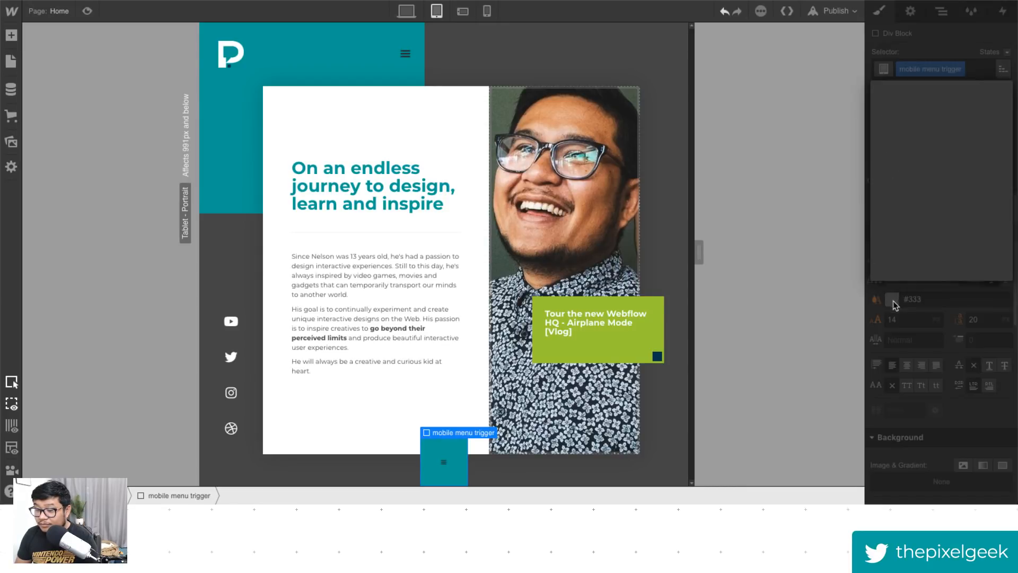
left_click(896, 240)
left_click(949, 325)
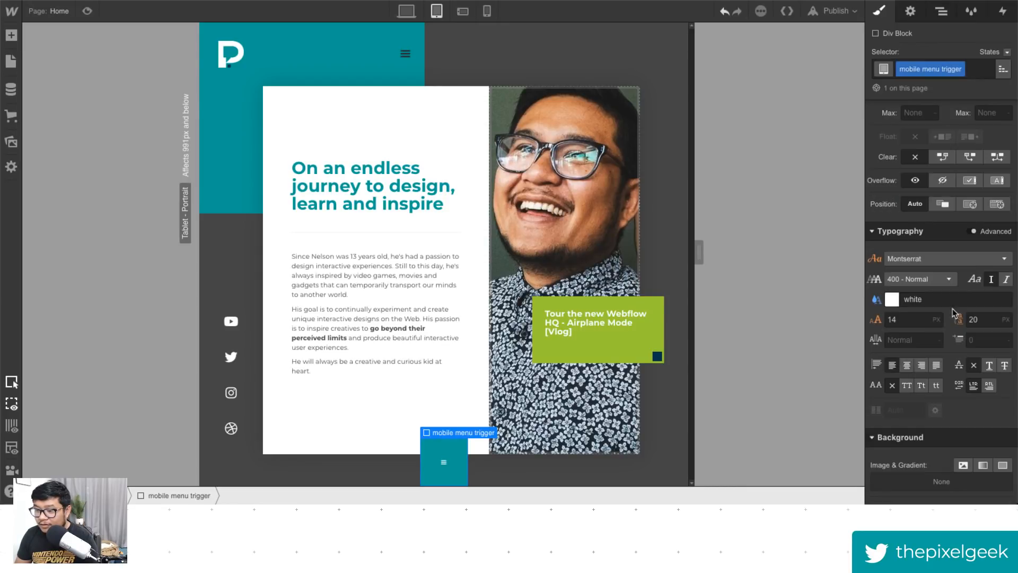
left_click(895, 318)
double_click(896, 318)
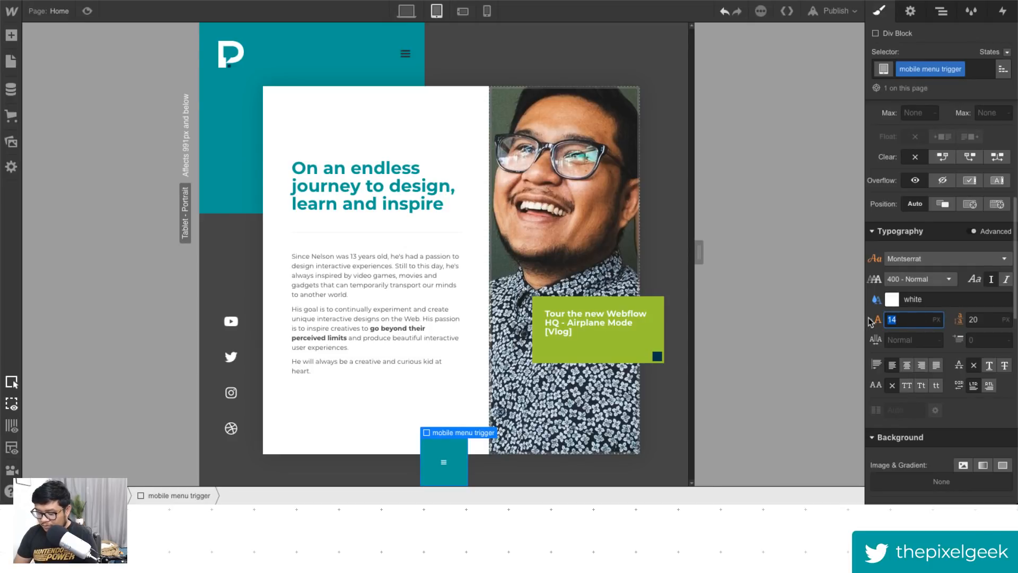
type("50")
key("Tab")
type("50")
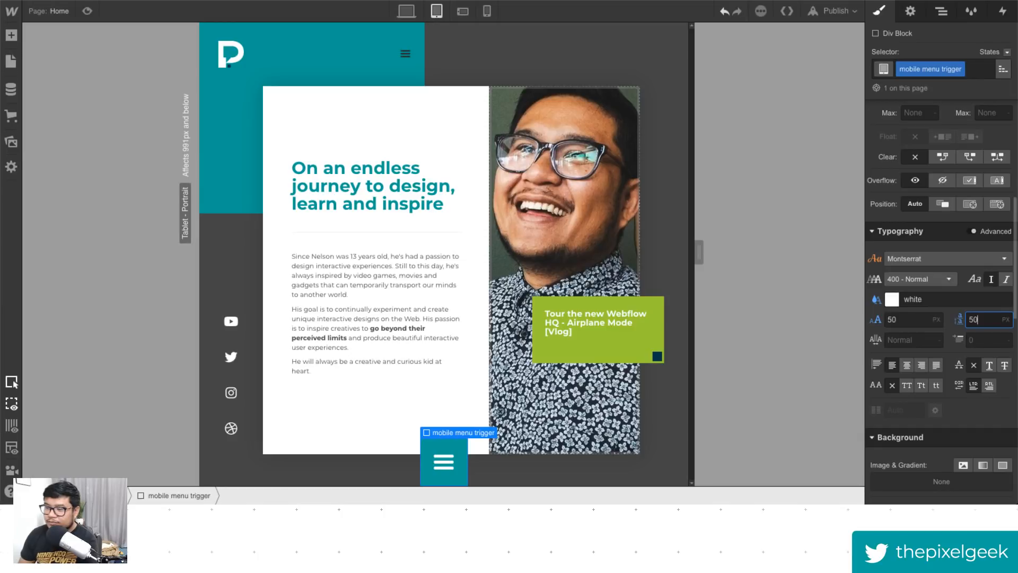
- Add a new div block inside the mobile menu, below the mobile menu trigger
left_click(460, 480)
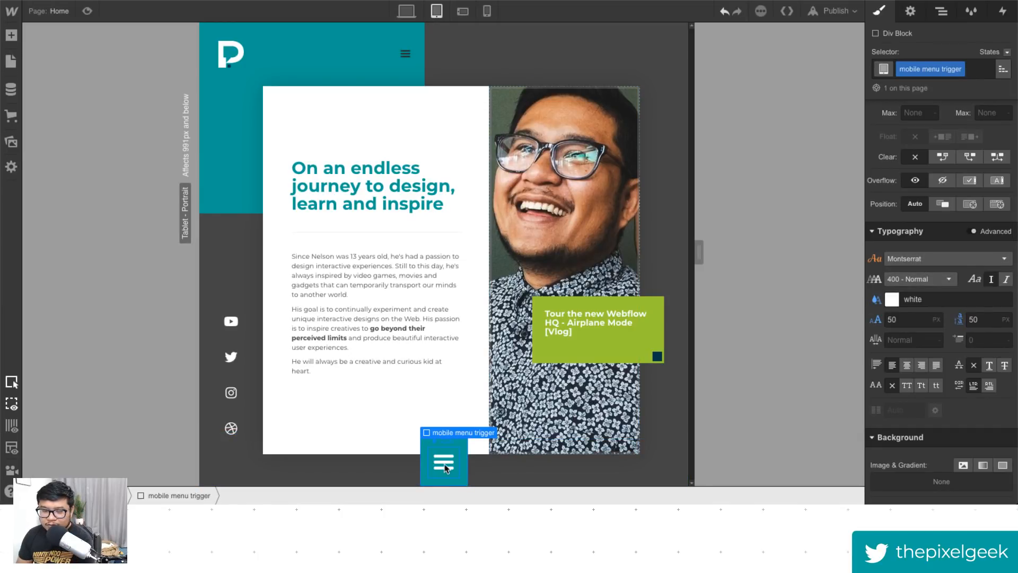
left_click(446, 468)
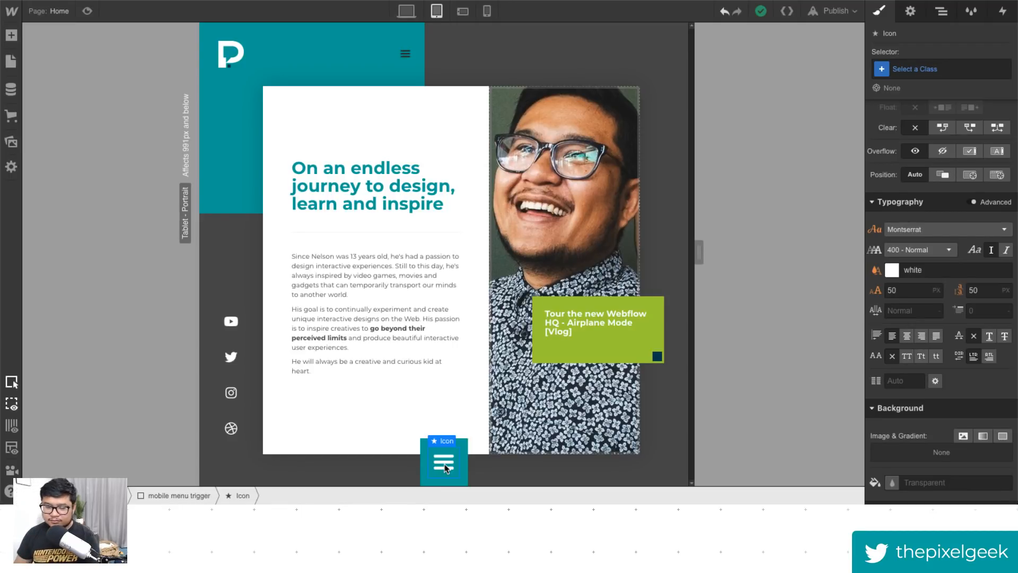
left_click(460, 467)
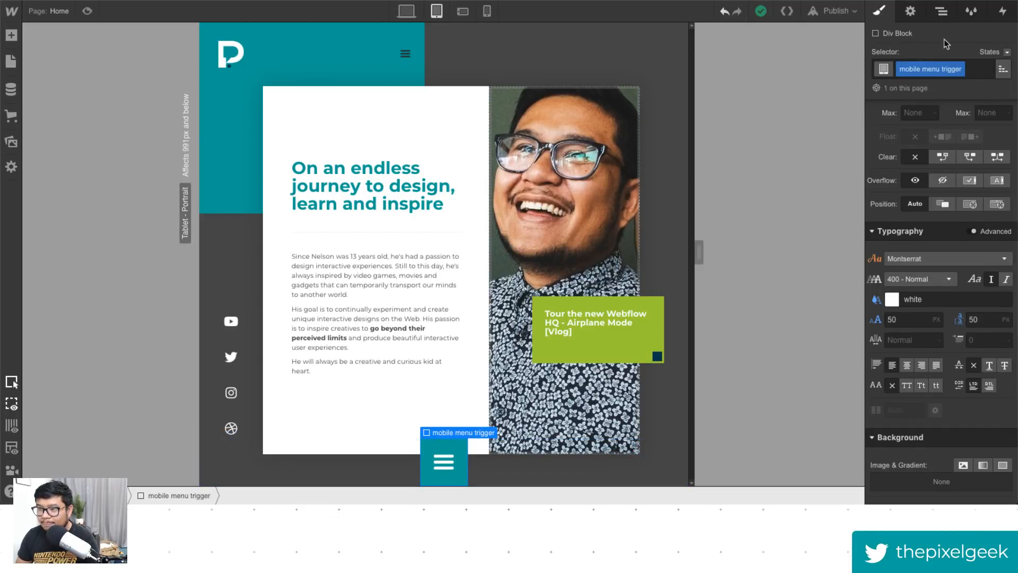
left_click(941, 11)
left_click(887, 85)
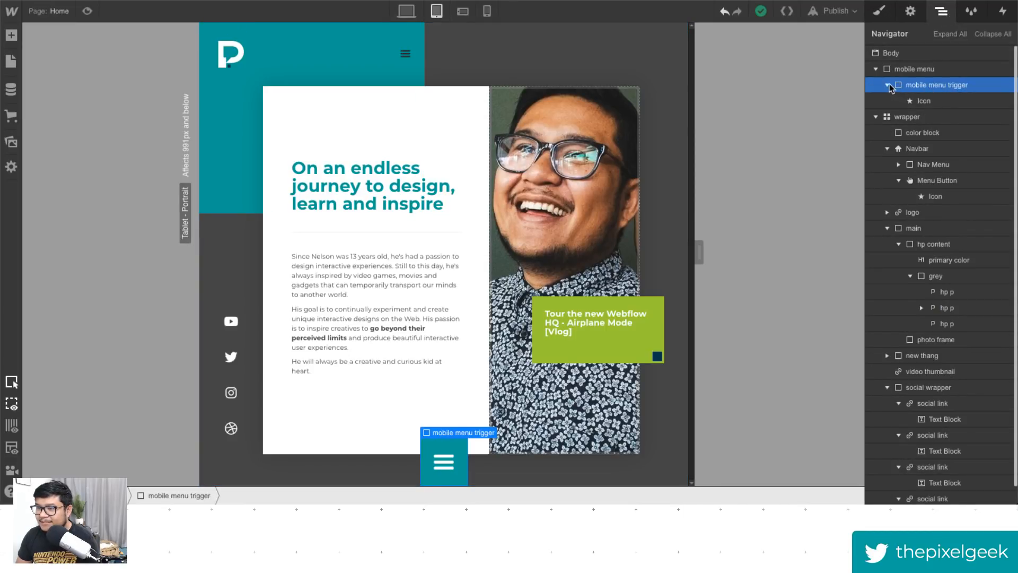
left_click(914, 69)
key("a")
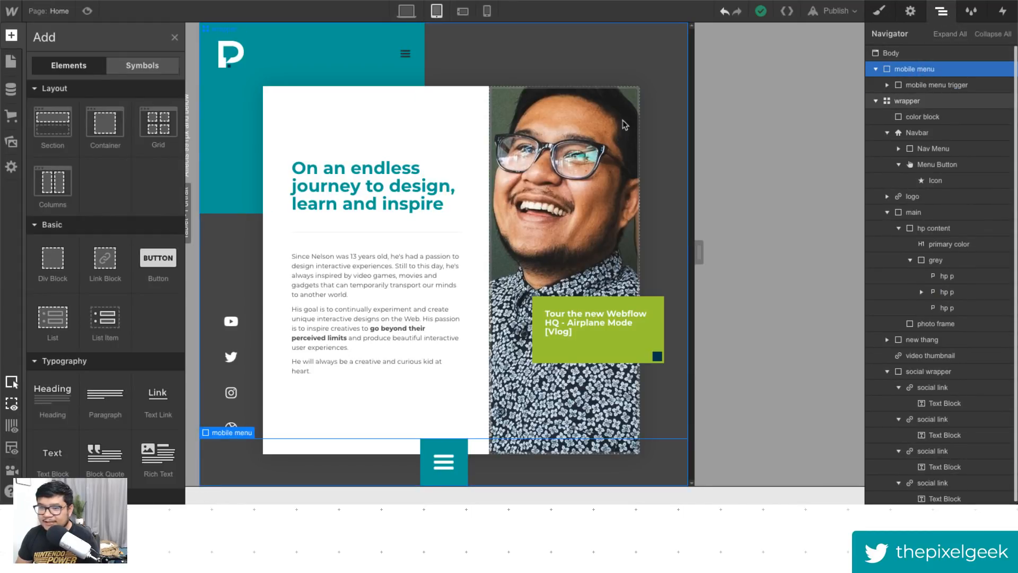
left_click(53, 258)
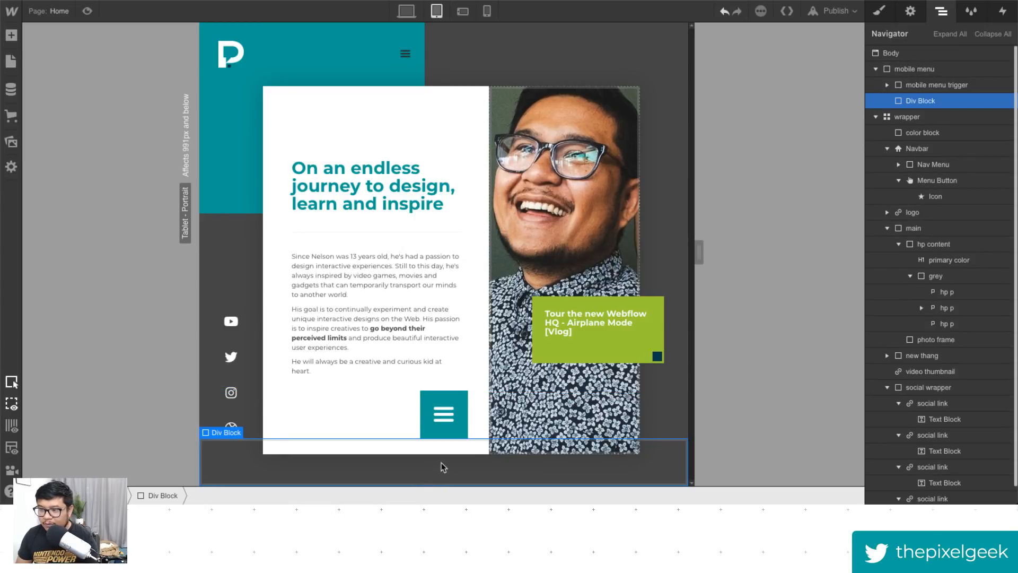
- Give the new div block a new class named "mobile nav grid"
left_click(879, 12)
left_click(924, 69)
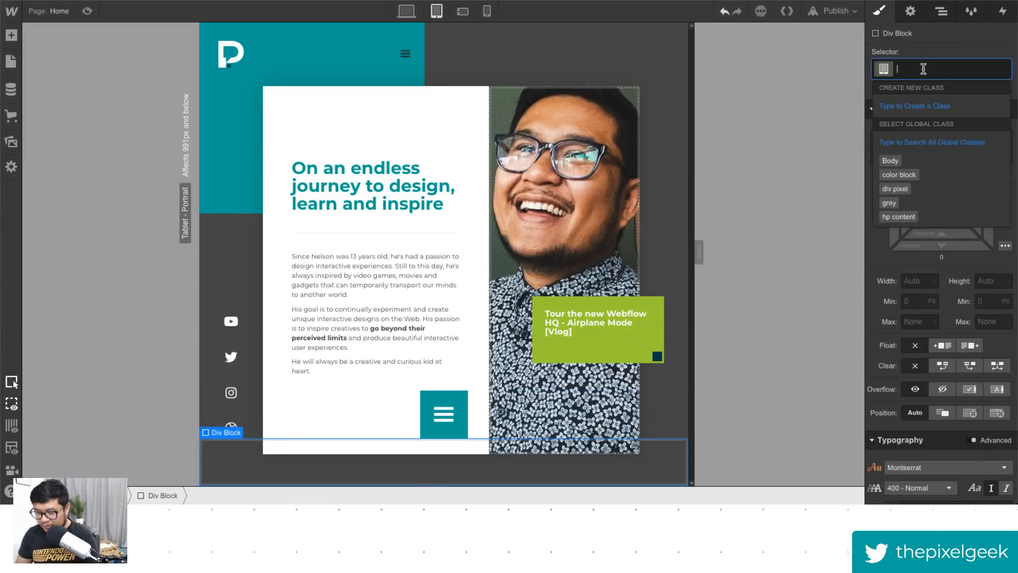
type("mobile nav grid")
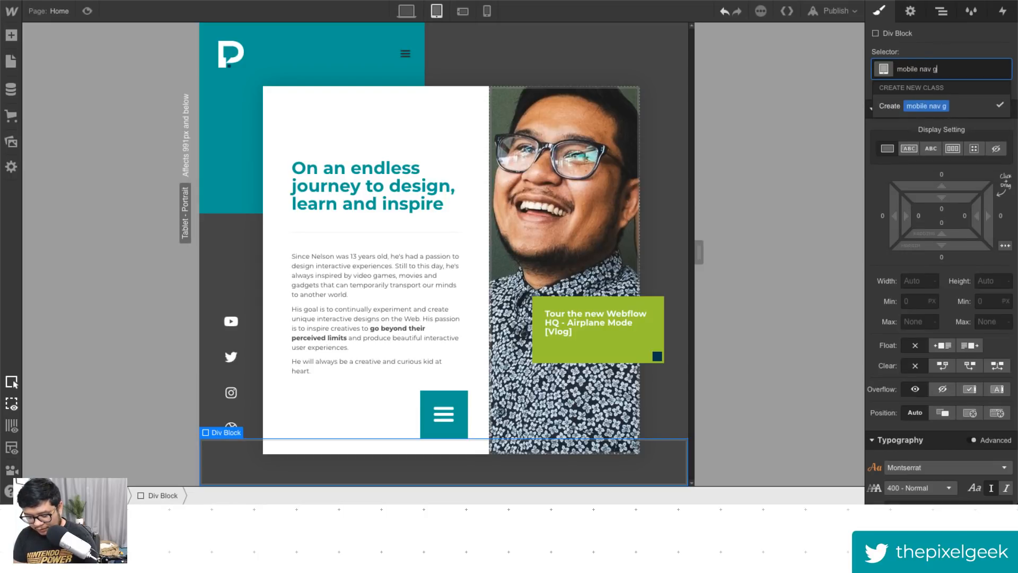
key("Return")
- Switch the mobile nav grid to grid display and add two more columns for four columns by two rows
left_click(974, 148)
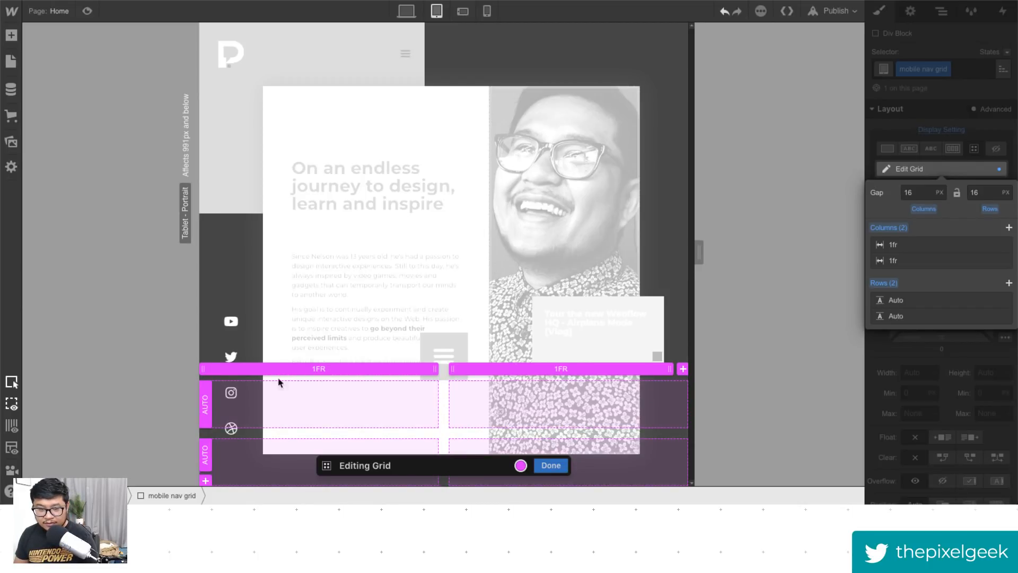
left_click(683, 369)
left_click(682, 369)
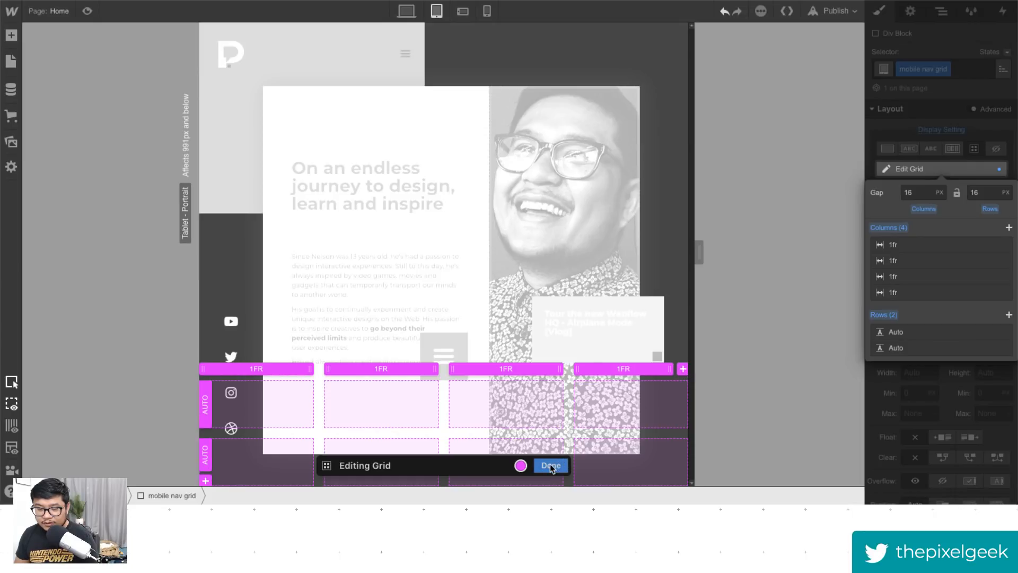
left_click(551, 466)
left_click(677, 391)
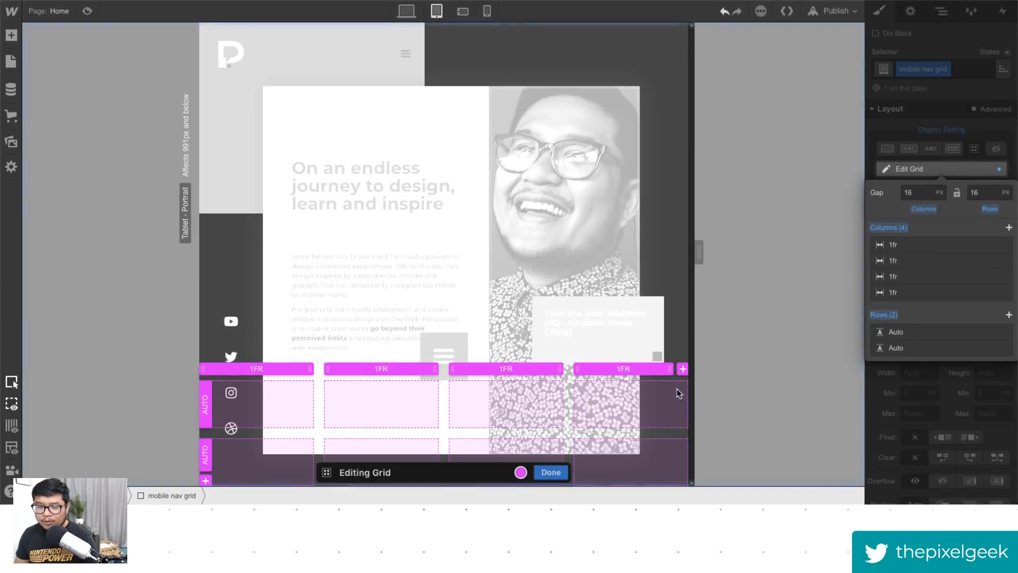
left_click(521, 465)
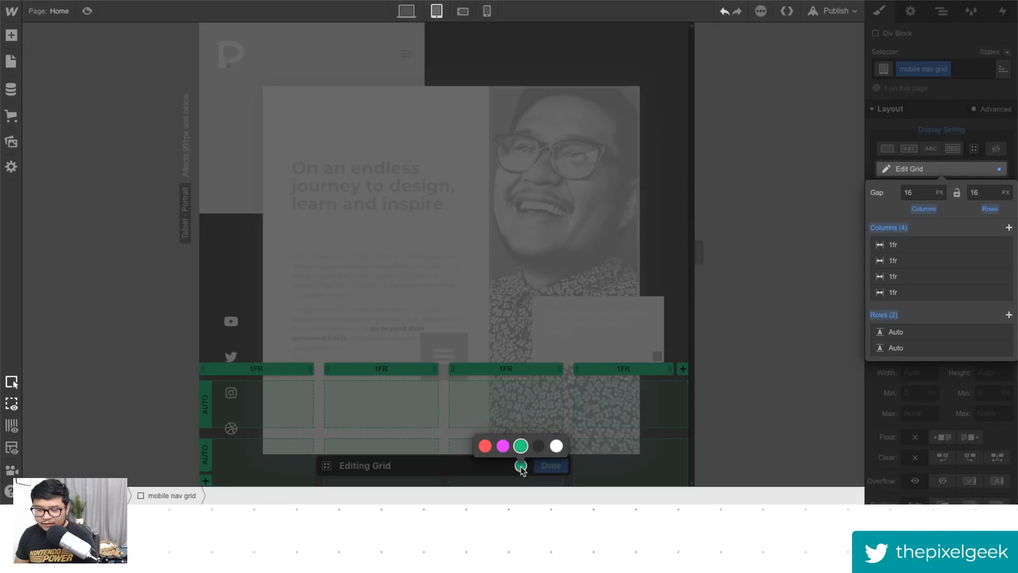
left_click(500, 444)
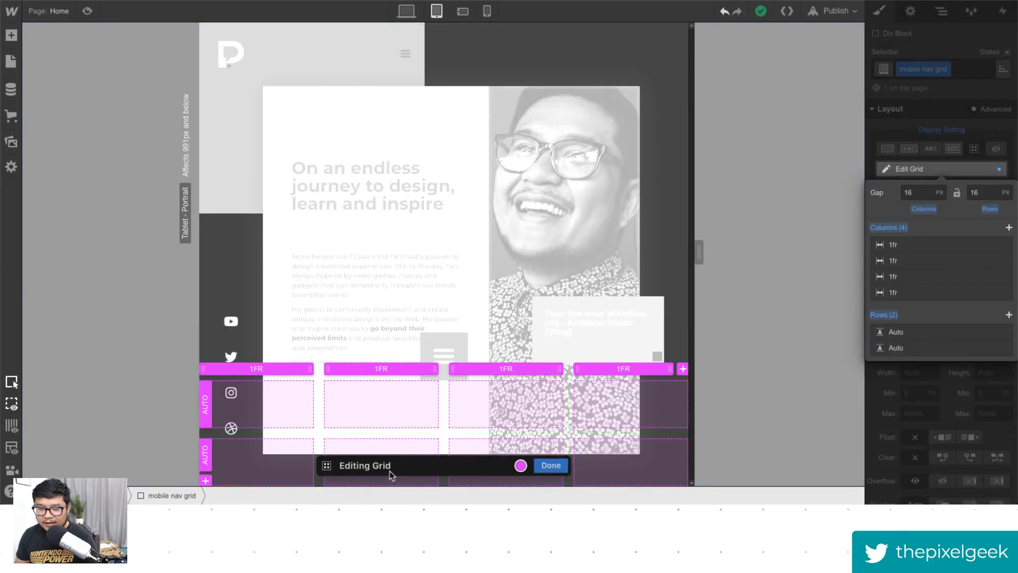
left_click(552, 43)
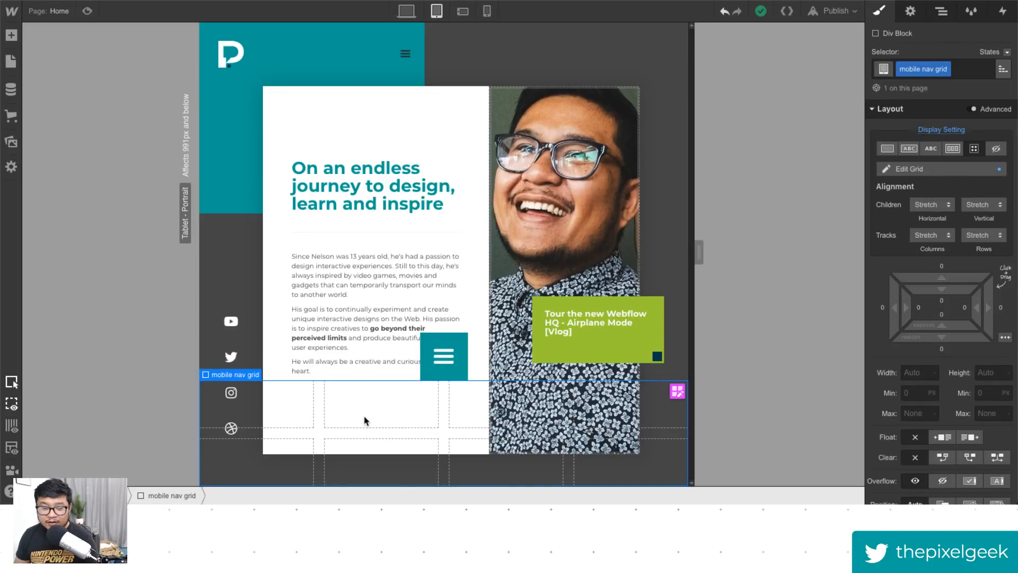
- Set the mobile nav grid's background color to the primary swatch
scroll(915, 345, "down", 5)
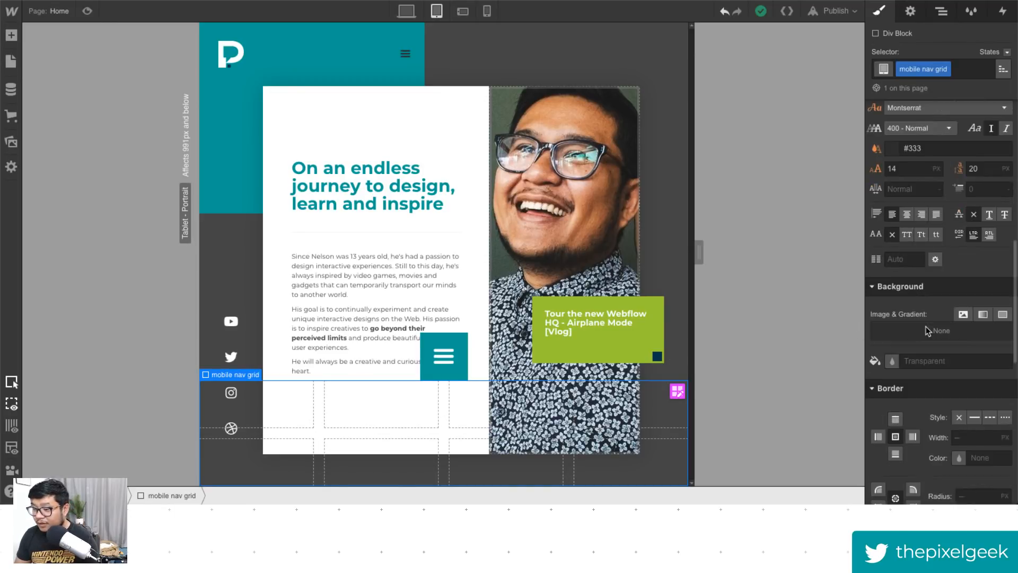
left_click(895, 308)
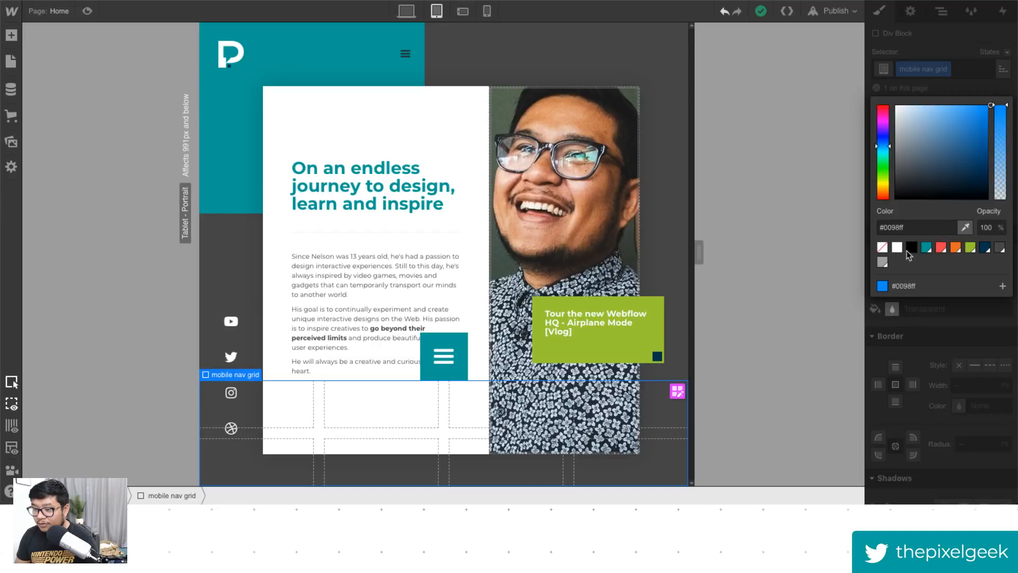
left_click(926, 247)
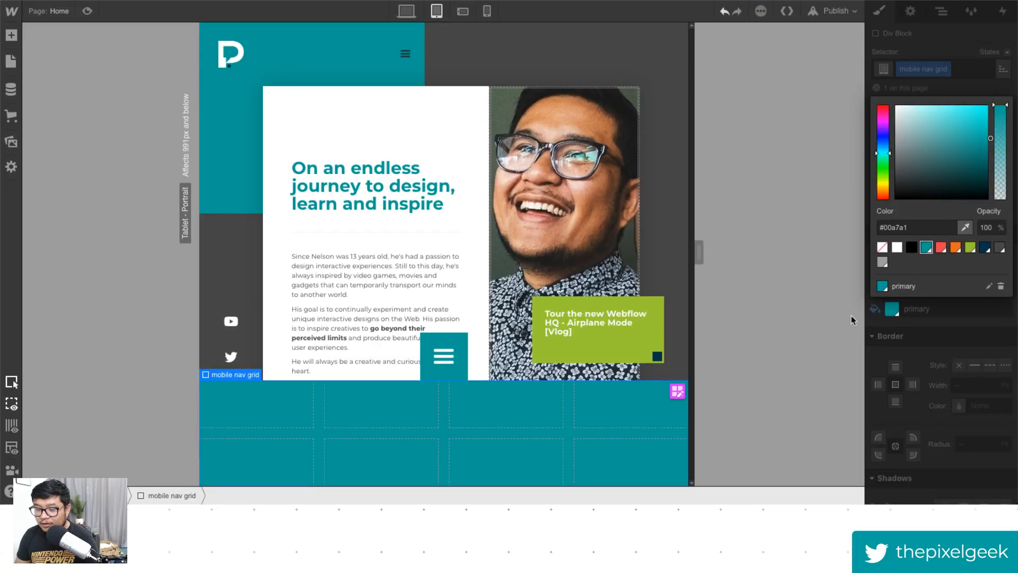
left_click(963, 88)
- Add 20 px padding on all sides of the mobile nav grid
scroll(920, 241, "up", 5)
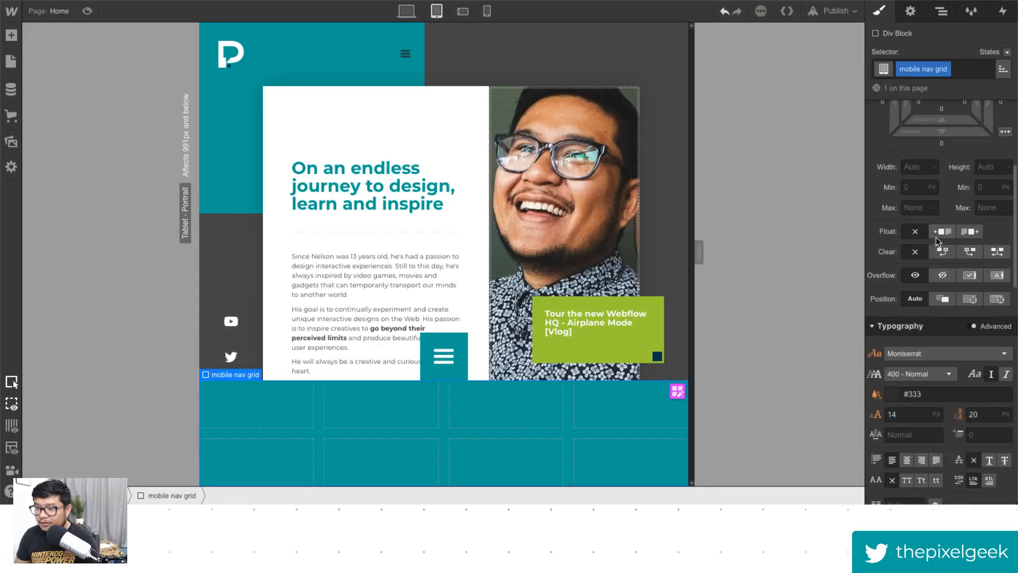
left_click_drag(942, 285, 953, 324)
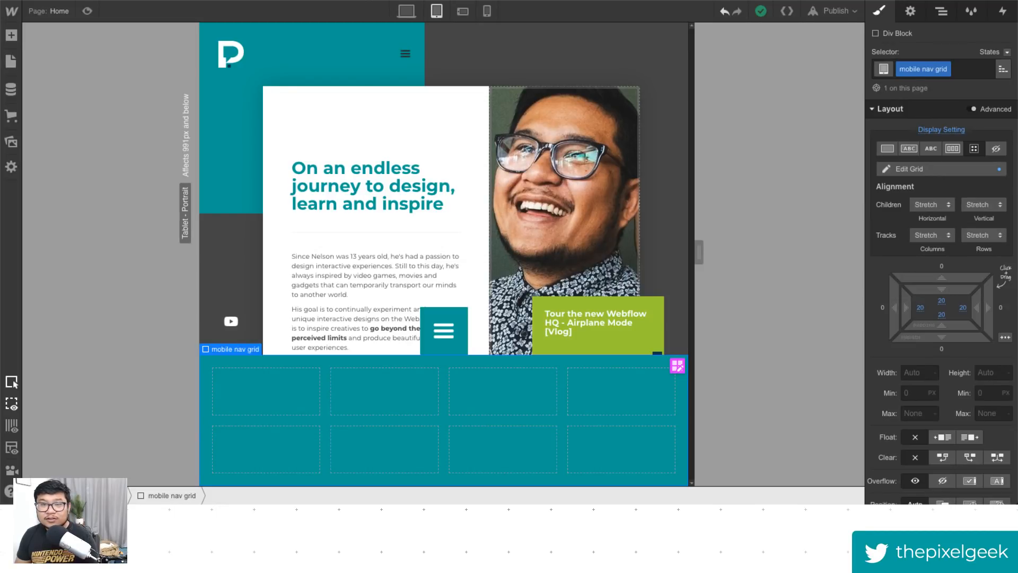
- Open a new browser tab and view the Burgers Vol 1 project in the Webflow showcase
key("ctrl+t")
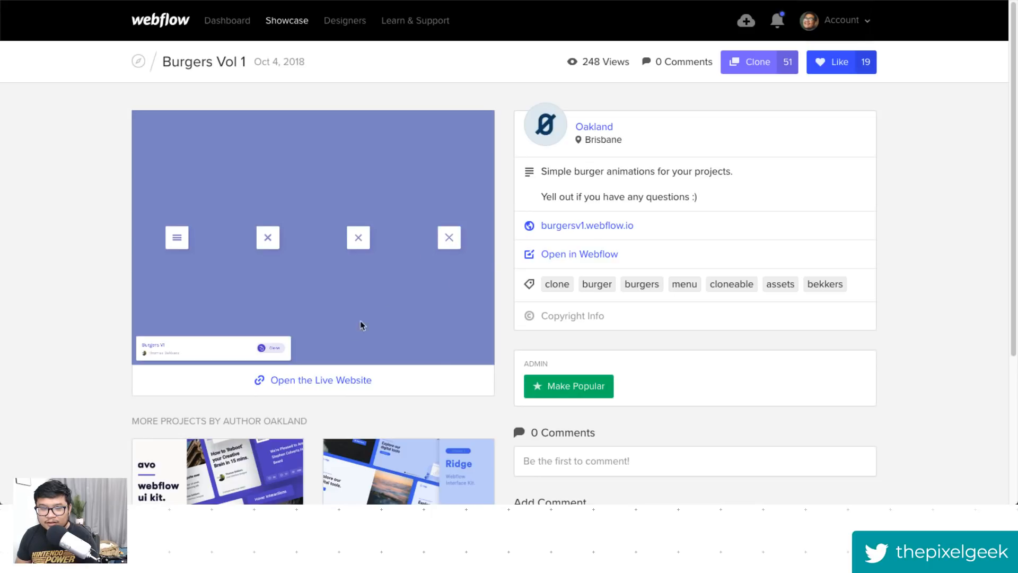
scroll(329, 345, "down", 2)
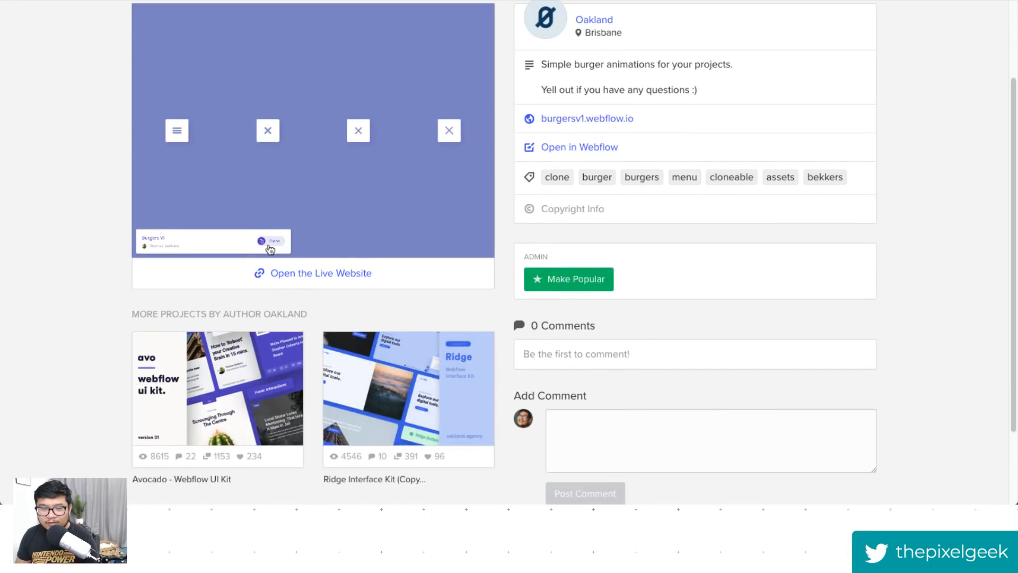
scroll(299, 270, "up", 1)
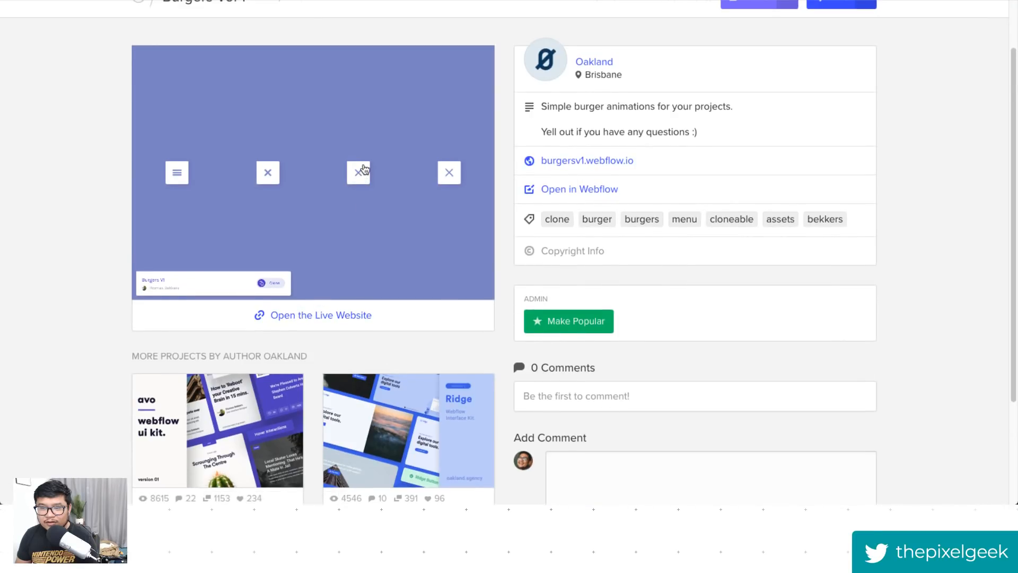
scroll(368, 203, "up", 2)
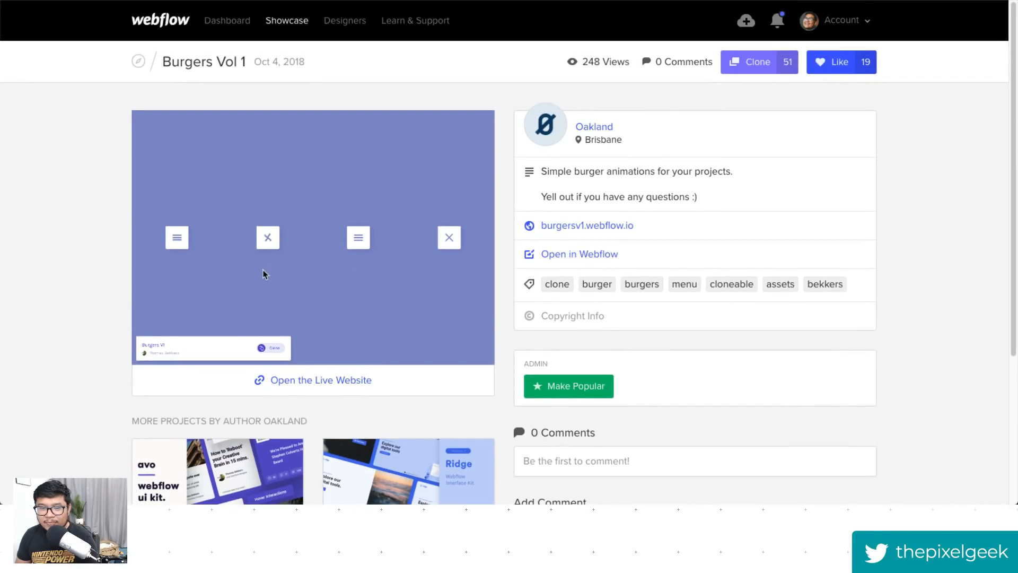
- Search the web for "showcase search webflow" and open the Webflow showcase search site
key("ctrl+l")
type("showec")
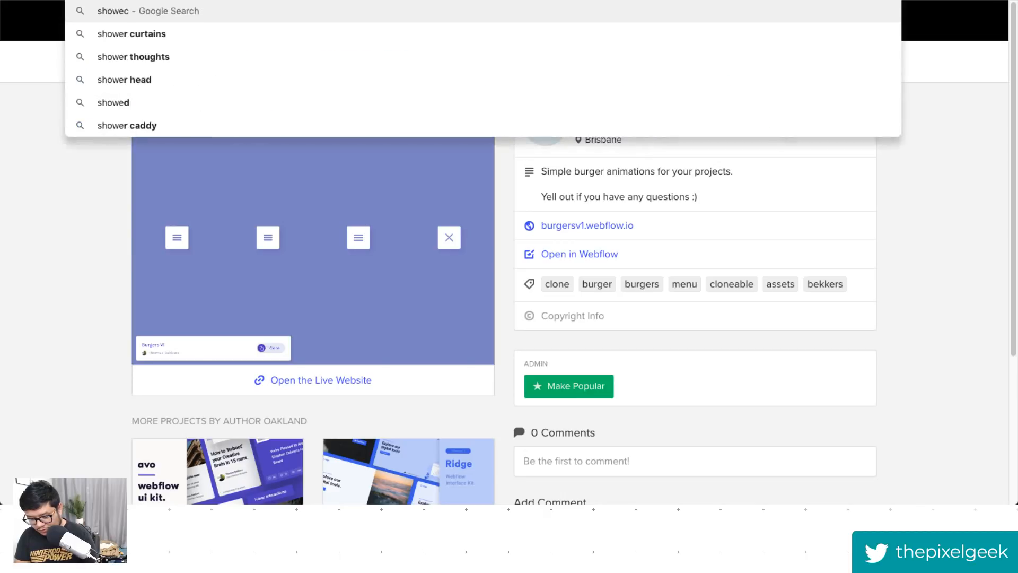
type("ase search")
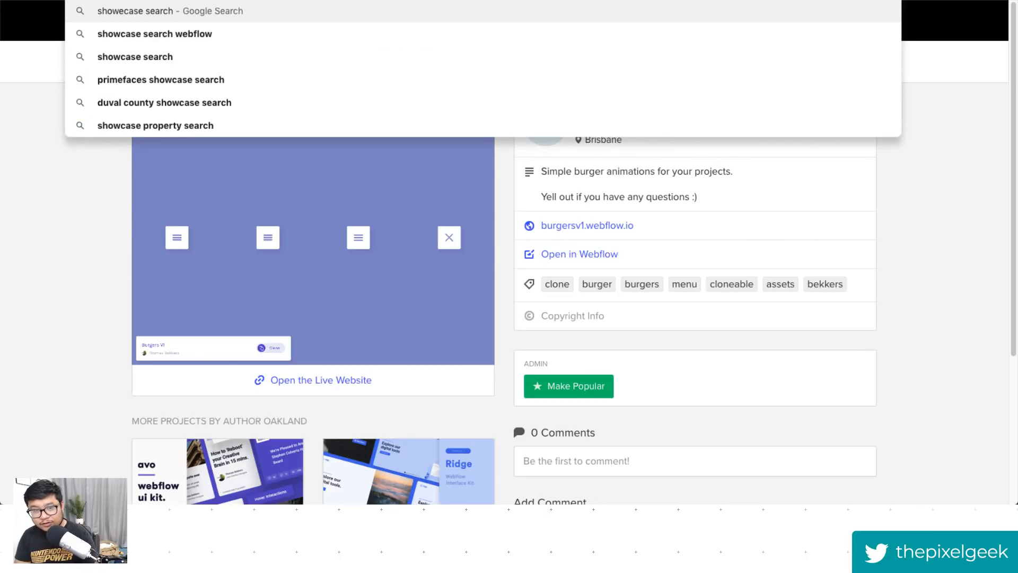
key("Down")
key("Return")
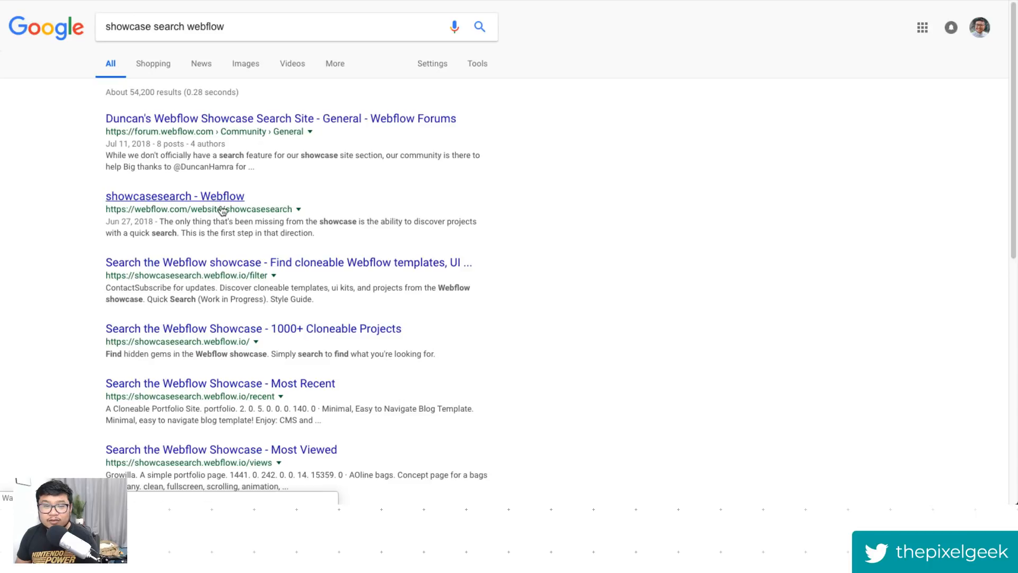
left_click(228, 330)
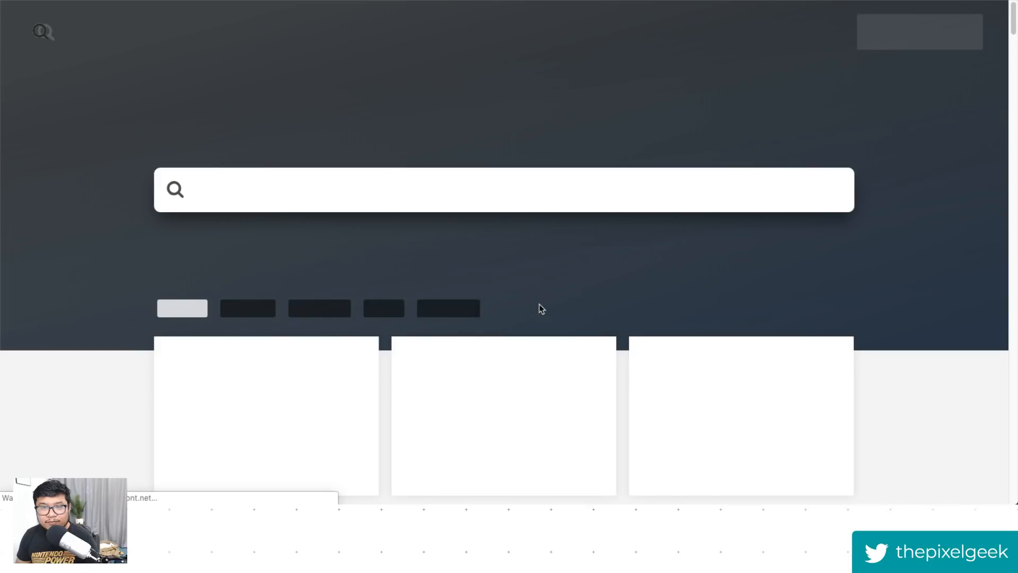
- Search the showcase for "menu" and browse the matching projects
left_click(309, 198)
type("menu")
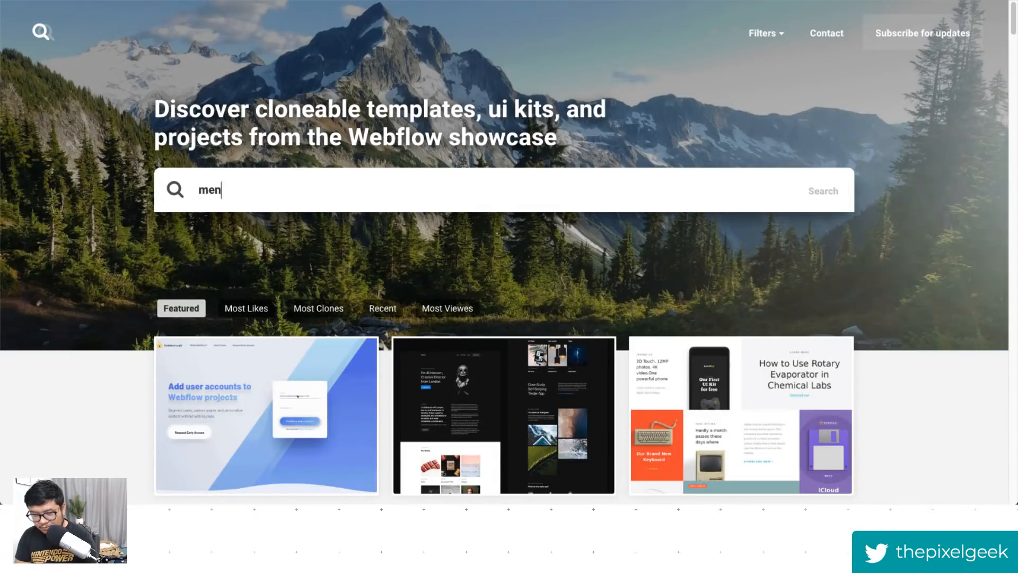
key("Return")
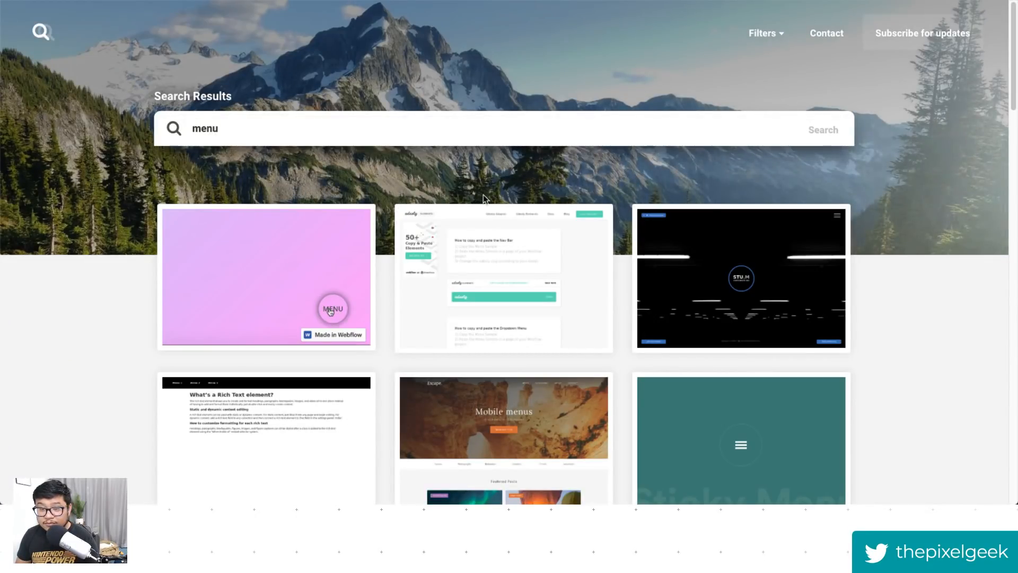
scroll(949, 227, "down", 2)
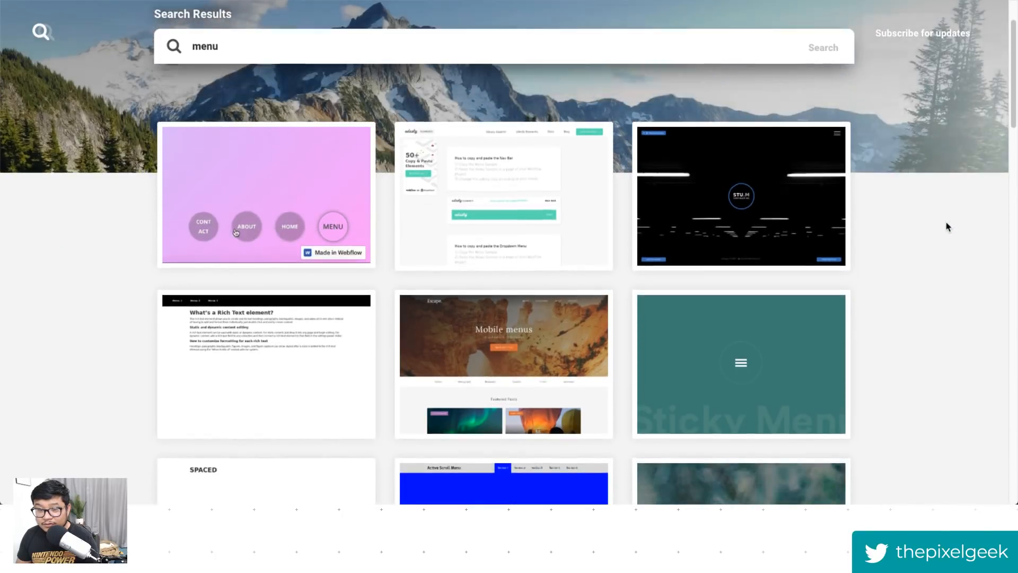
scroll(949, 227, "down", 3)
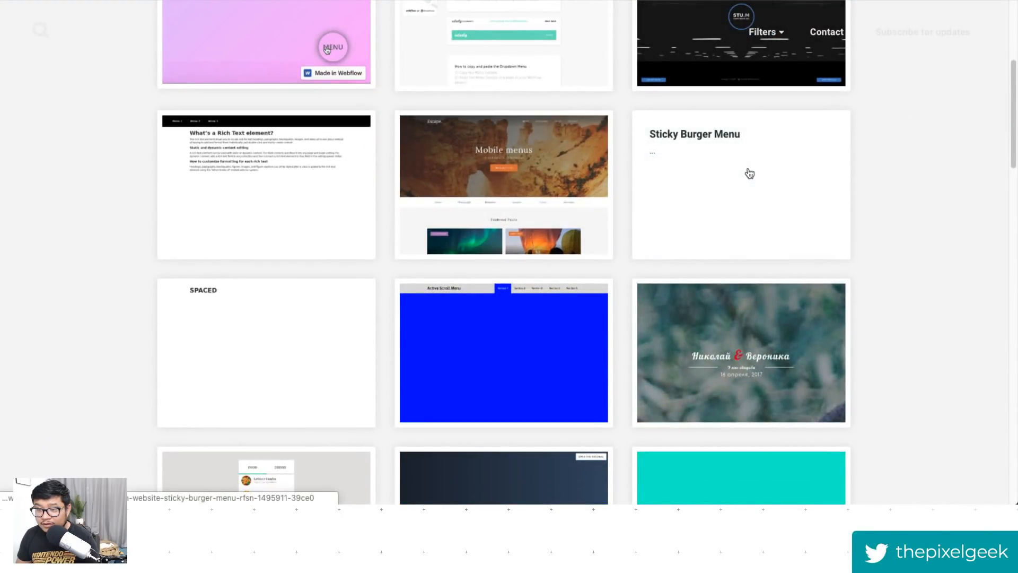
scroll(878, 223, "down", 8)
scroll(863, 211, "up", 13)
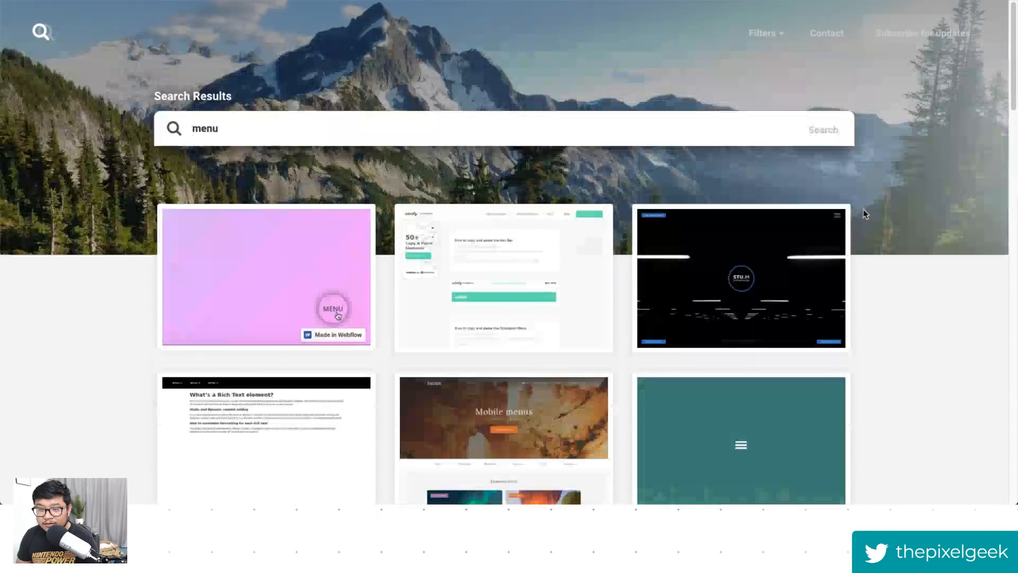
- Search the showcase for "hamburger" and browse the hamburger menu button projects
triple_click(355, 121)
type("hamburger")
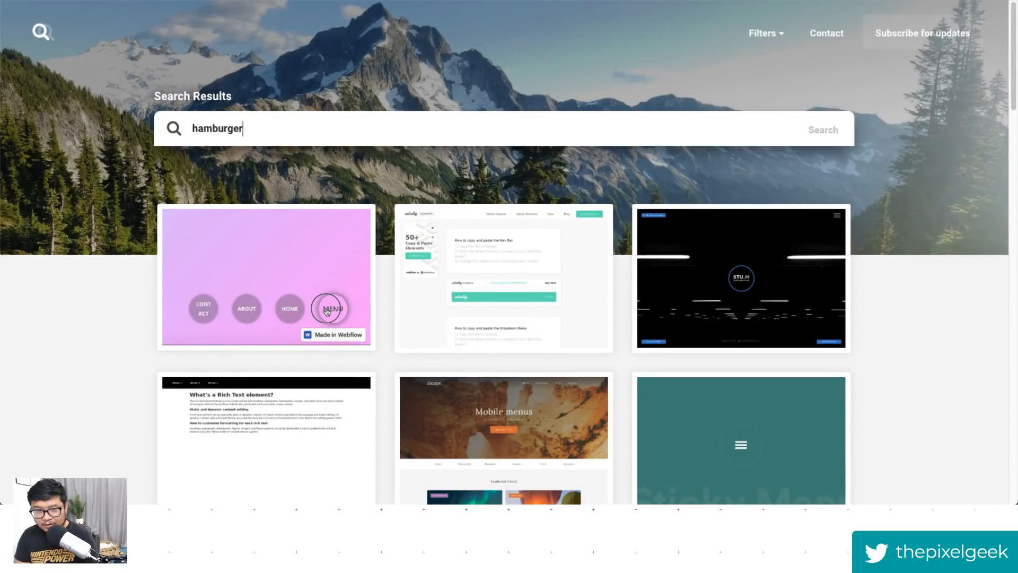
key("Return")
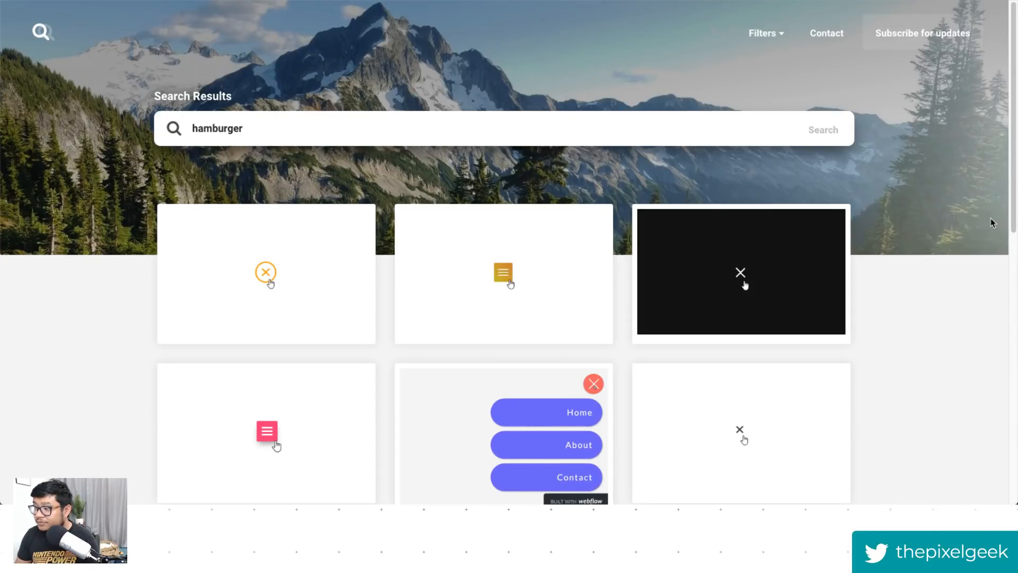
scroll(944, 265, "down", 2)
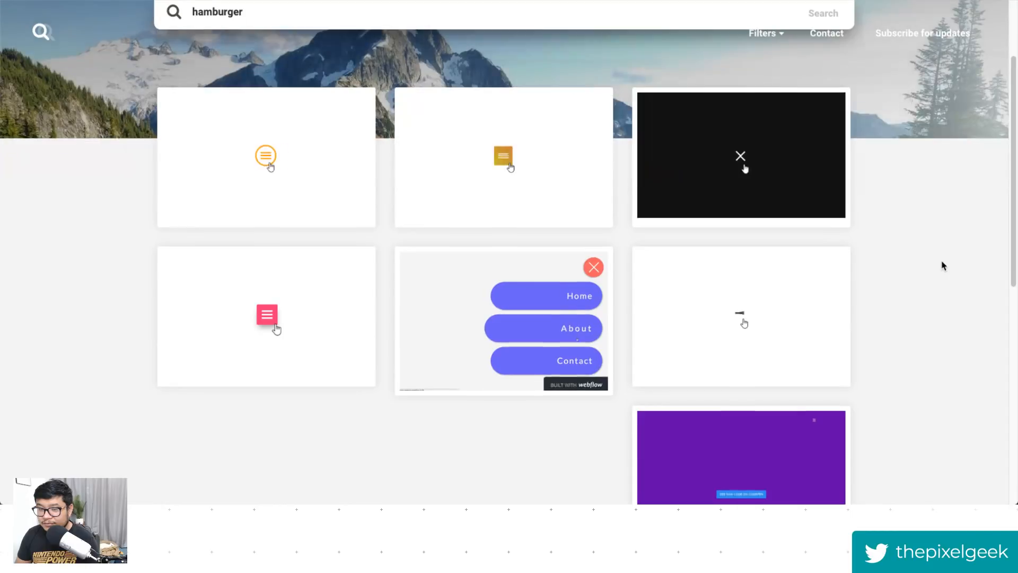
scroll(944, 266, "down", 2)
scroll(944, 265, "up", 2)
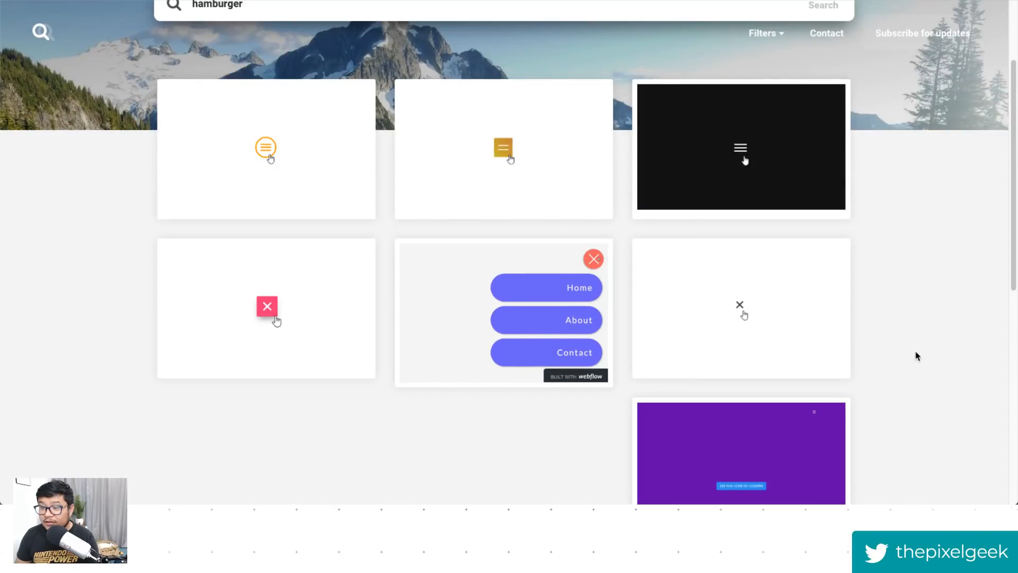
scroll(914, 353, "up", 1)
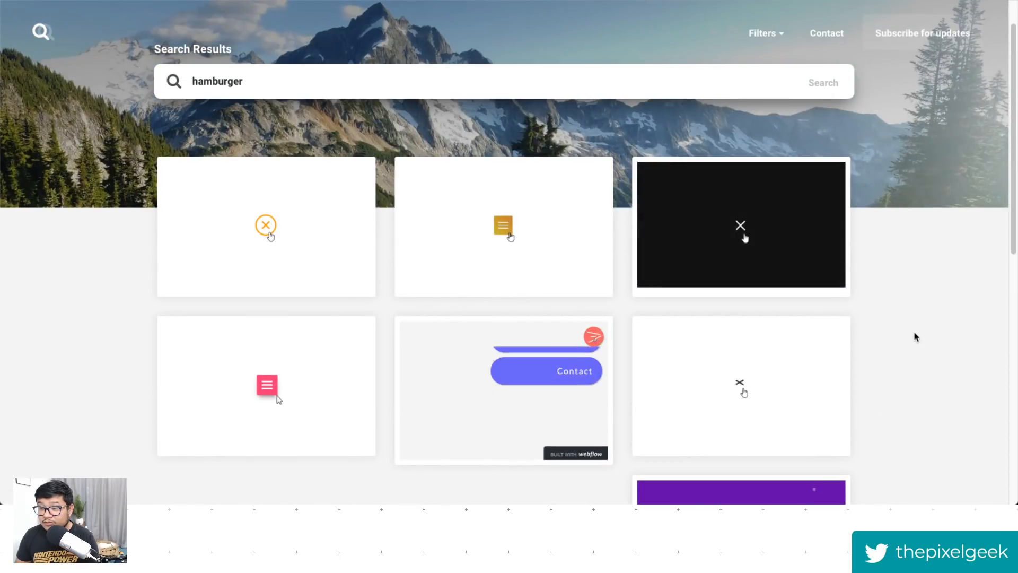
scroll(914, 337, "down", 8)
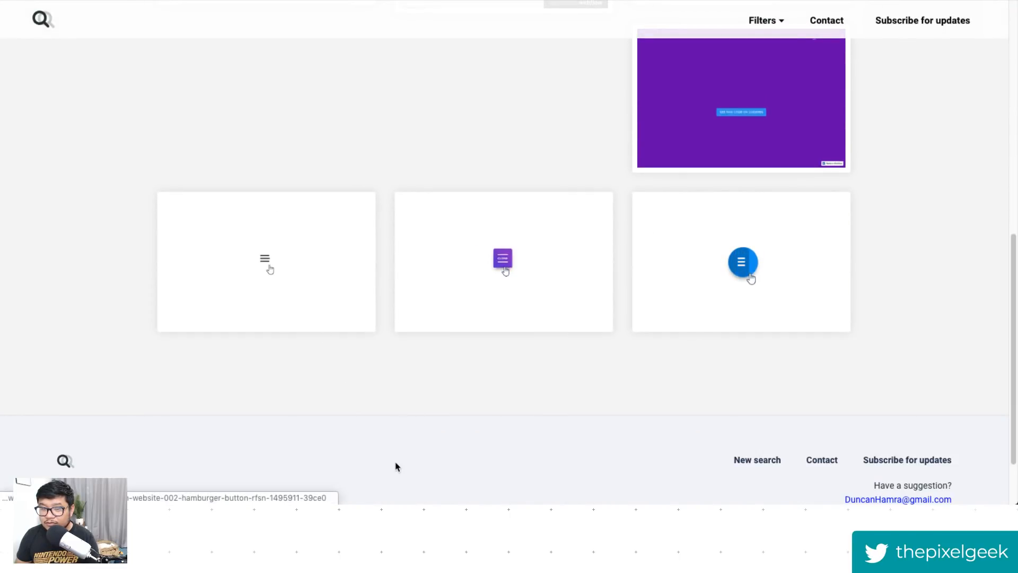
scroll(920, 343, "up", 5)
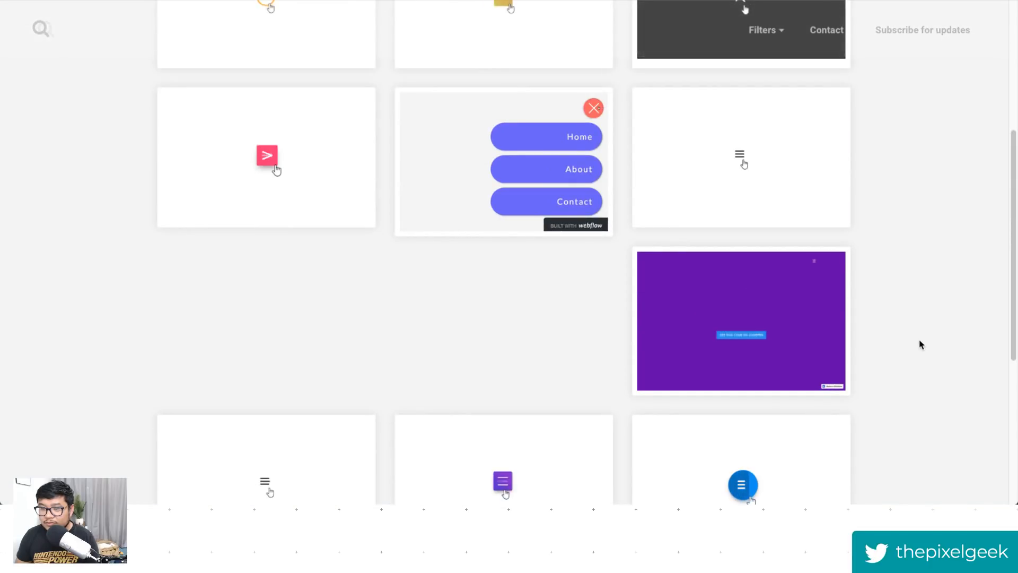
scroll(920, 345, "up", 3)
scroll(921, 345, "down", 4)
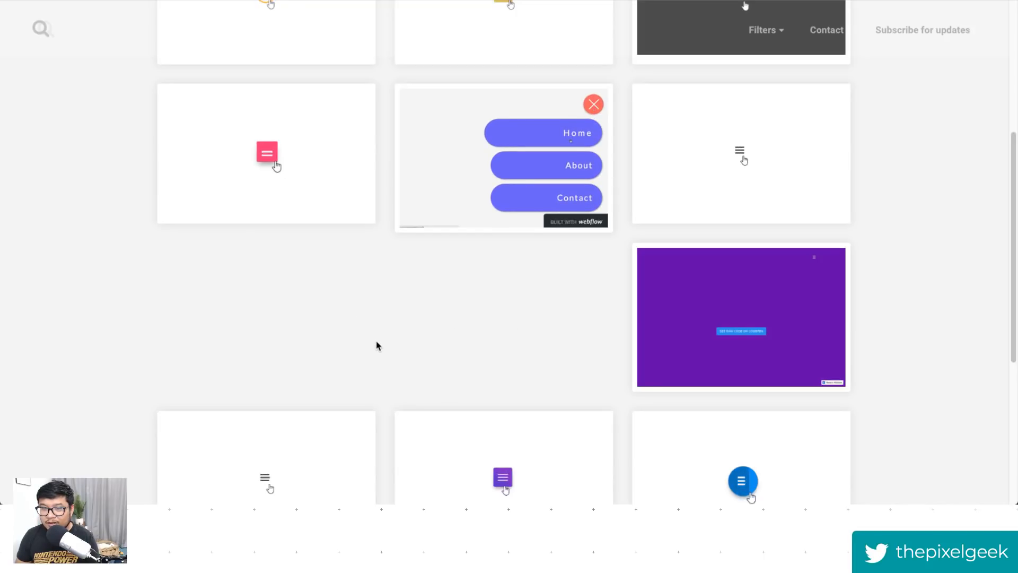
scroll(378, 343, "up", 1)
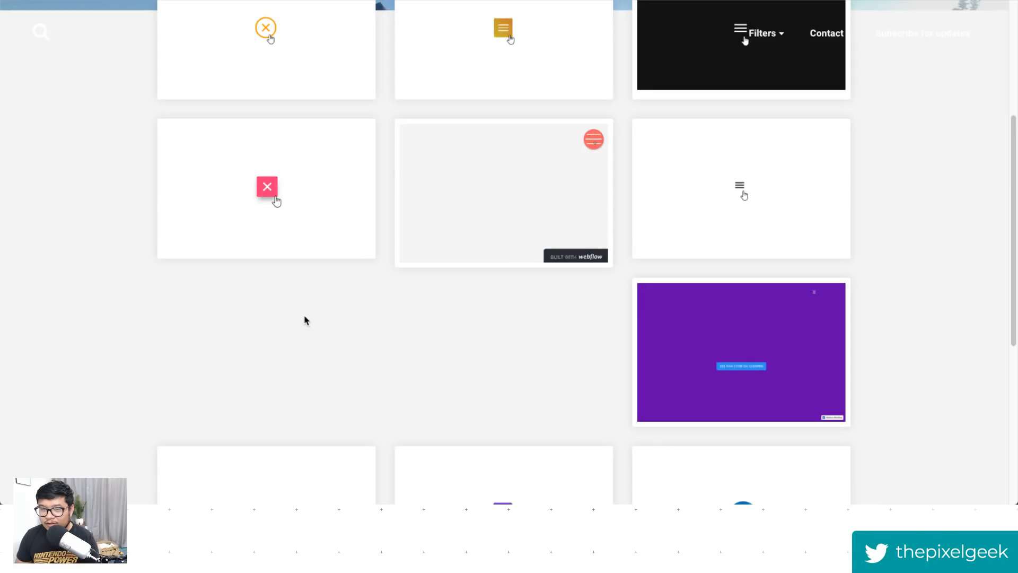
- Return to the Burgers Vol 1 project page from the browsing history and look over its details
scroll(305, 320, "up", 4)
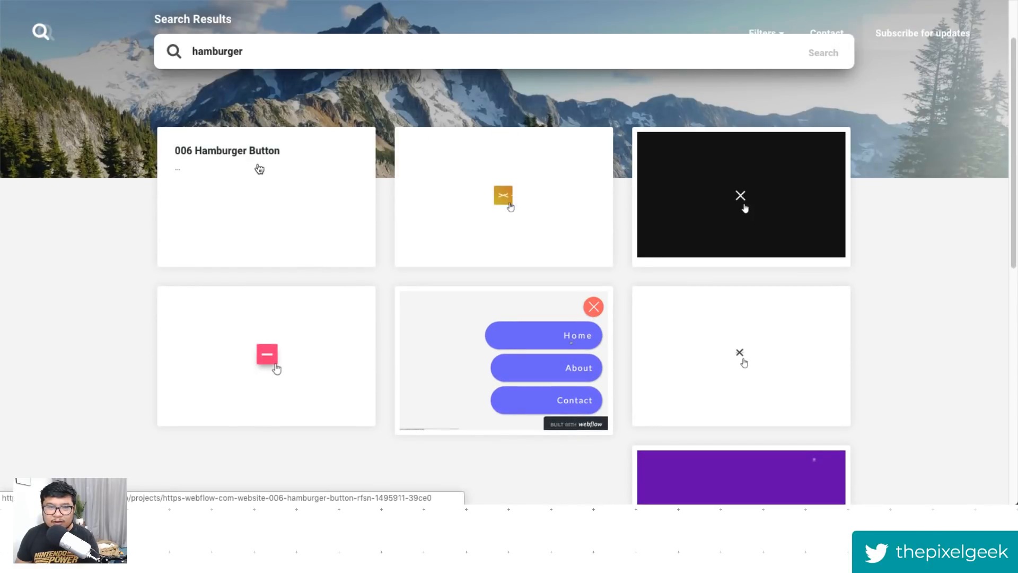
right_click(13, 1)
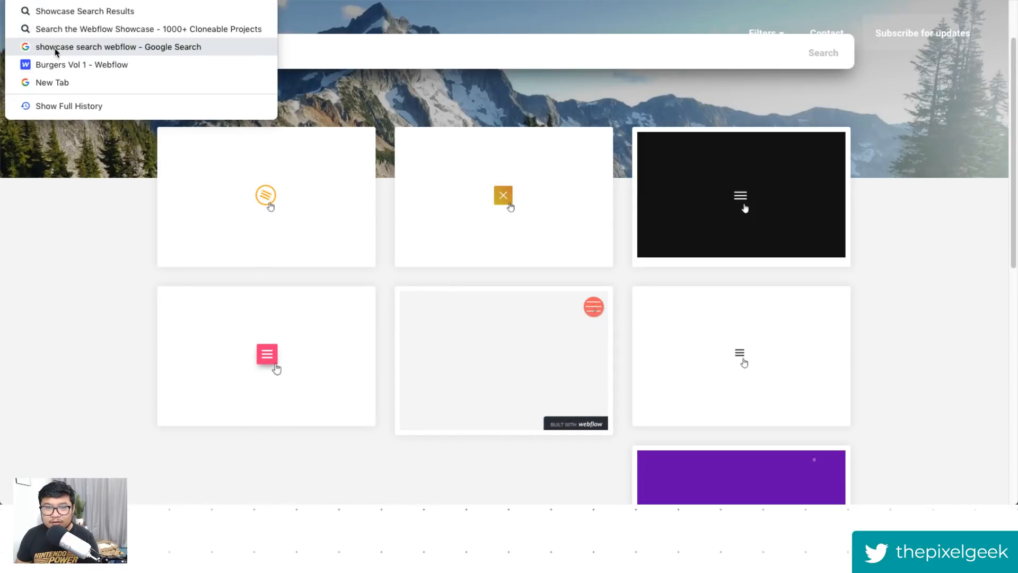
left_click(79, 65)
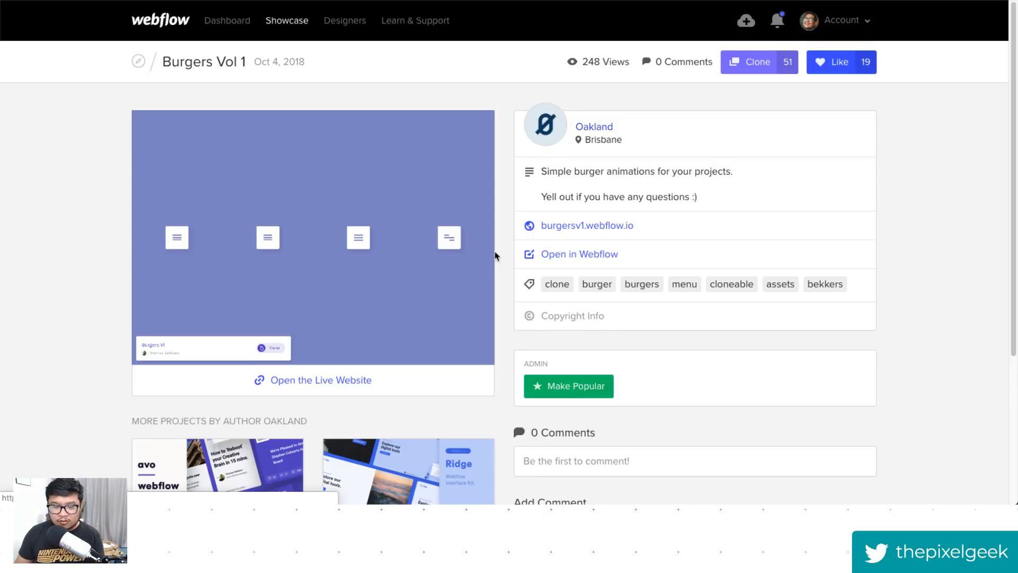
scroll(553, 285, "down", 2)
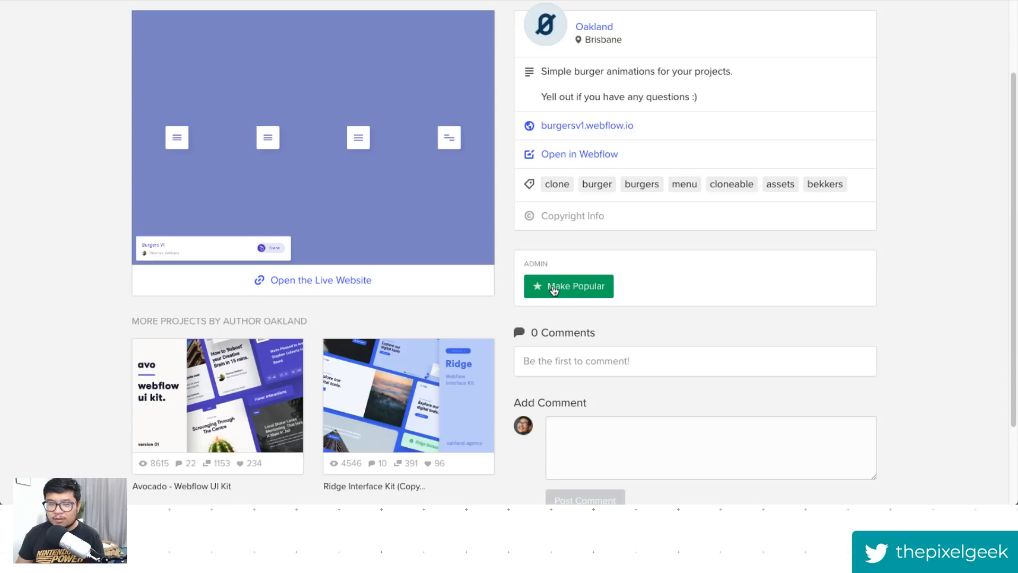
scroll(552, 288, "up", 2)
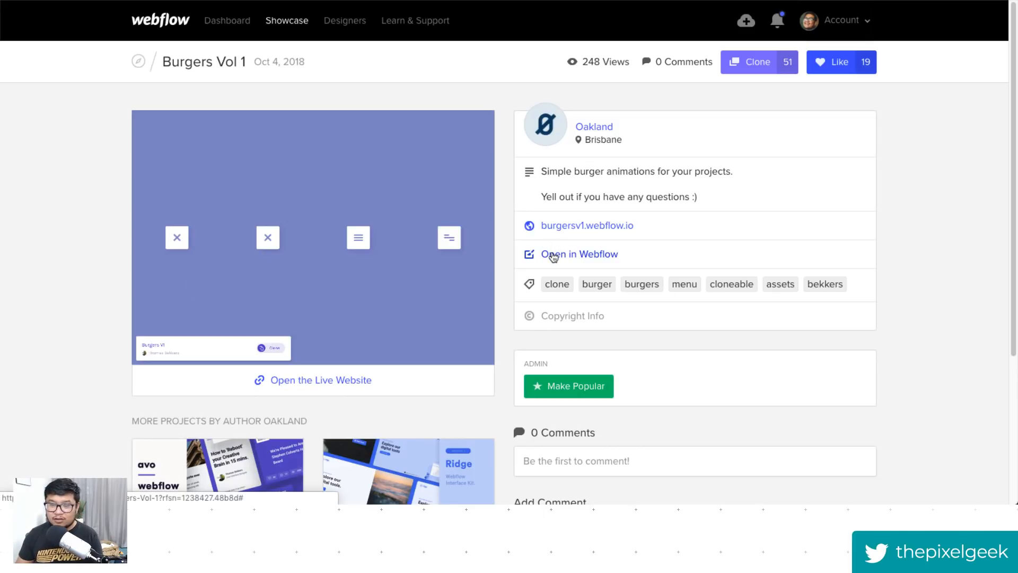
- Clone the Burgers Vol 1 project as a new project named "mmmm burgers"
left_click(778, 62)
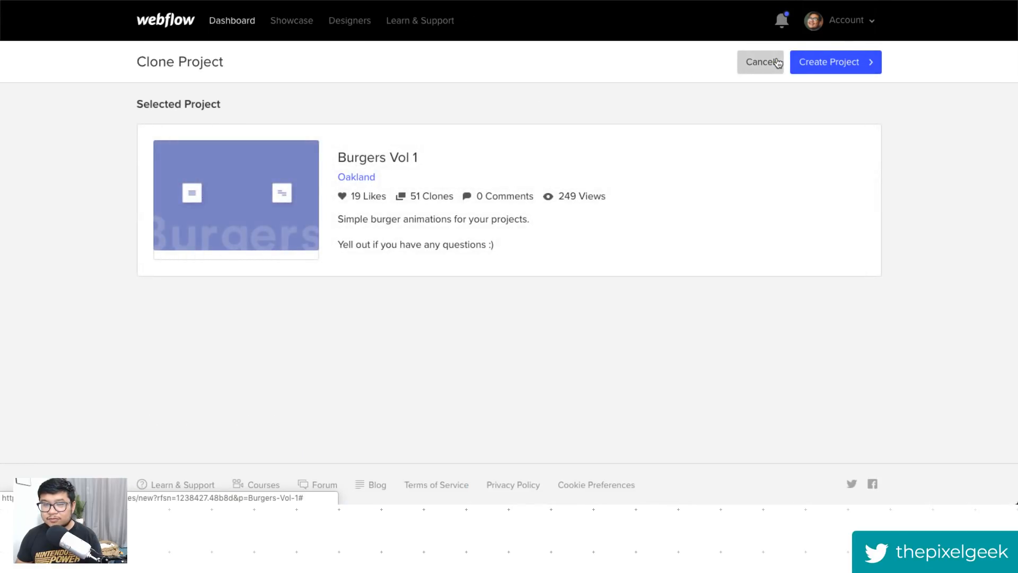
left_click(832, 66)
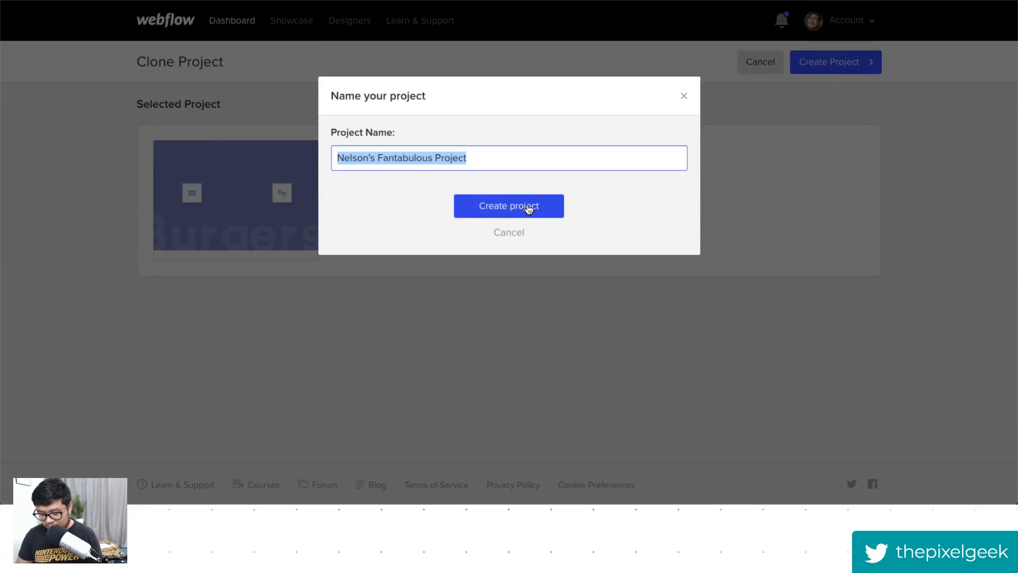
type("mmmm burge")
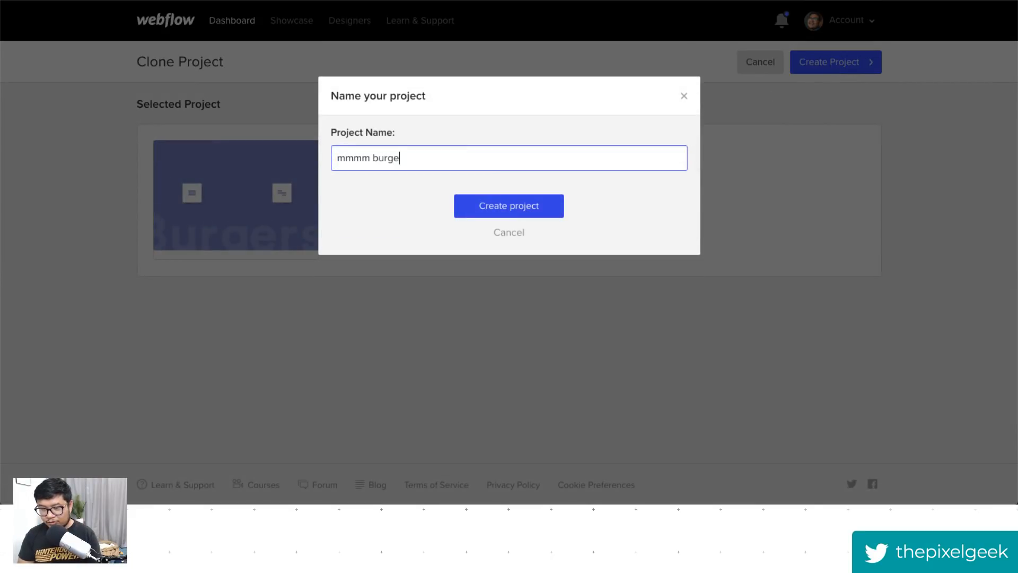
type("rs")
key("Return")
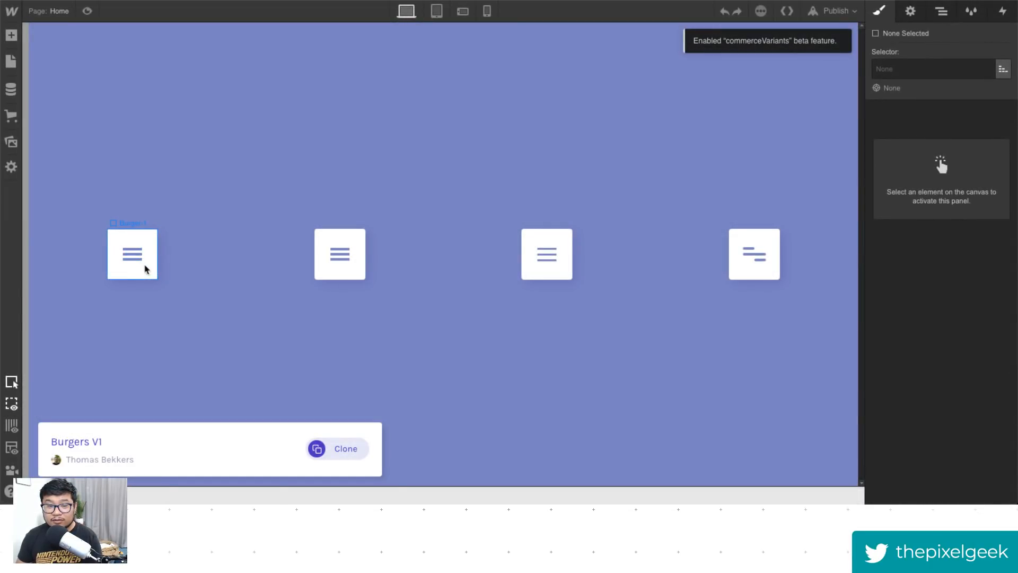
- Select the first burger button in the cloned project and preview its click animation
left_click(147, 269)
left_click(91, 13)
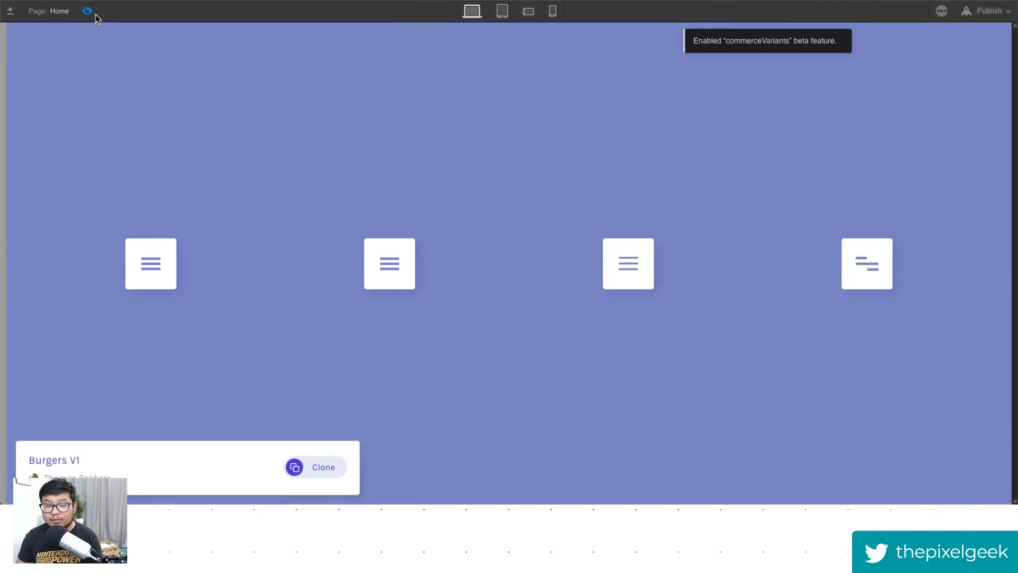
left_click(170, 280)
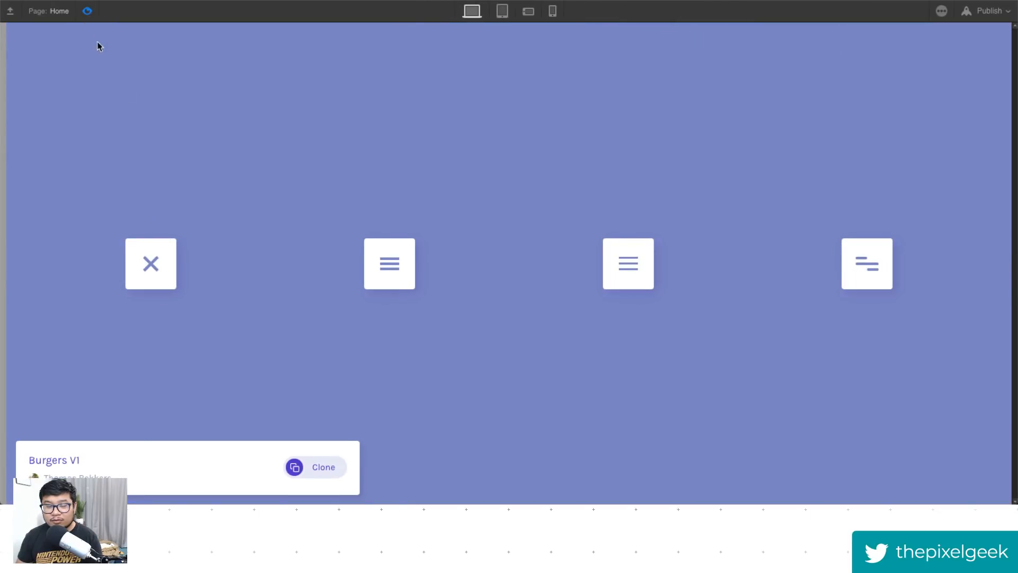
left_click(87, 11)
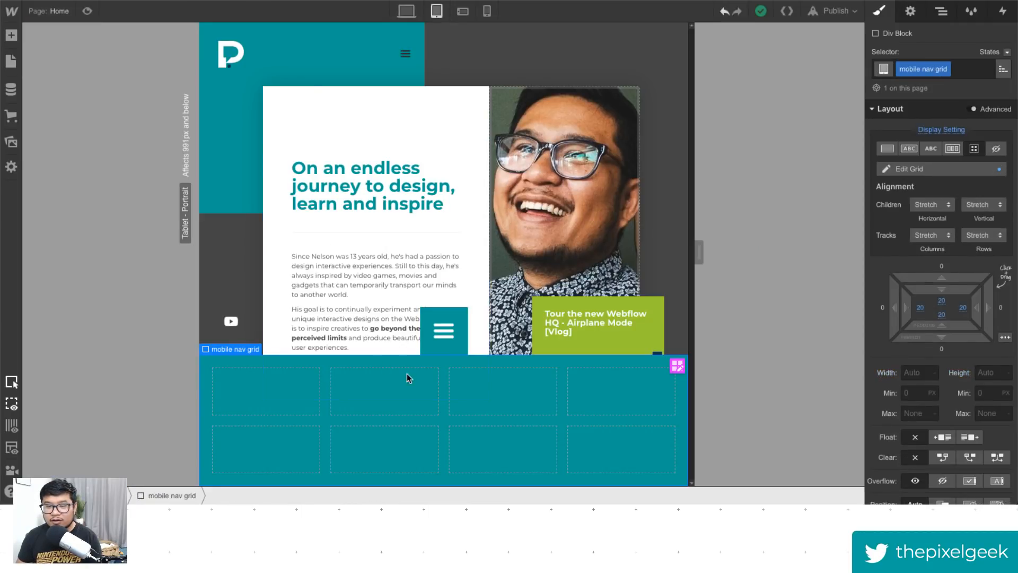
- Delete the existing mobile menu trigger element from the tablet layout
left_click(460, 339)
left_click(941, 11)
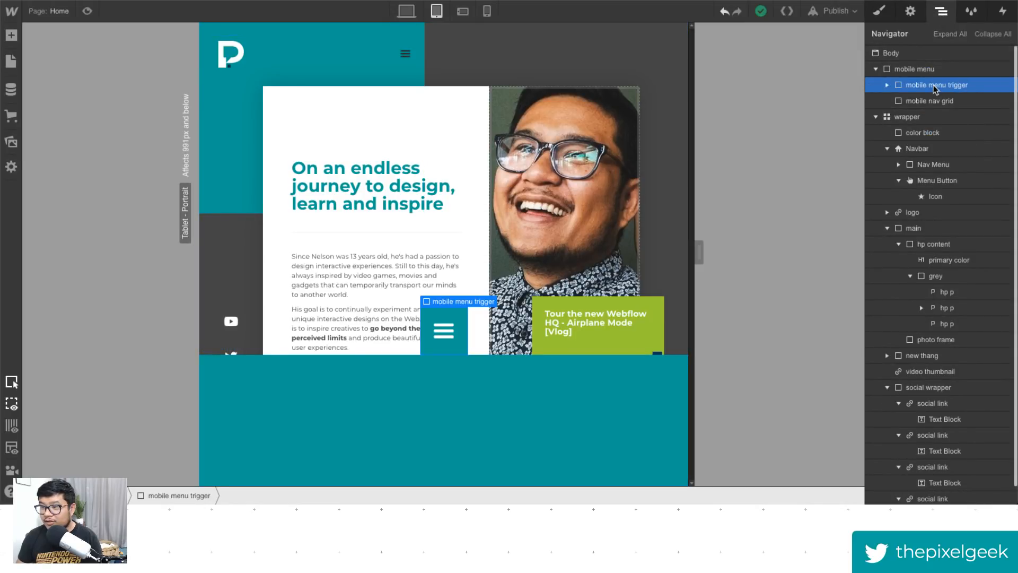
key("Delete")
- Paste the Burger-1 button into mobile menu and move it above mobile nav grid
left_click(929, 70)
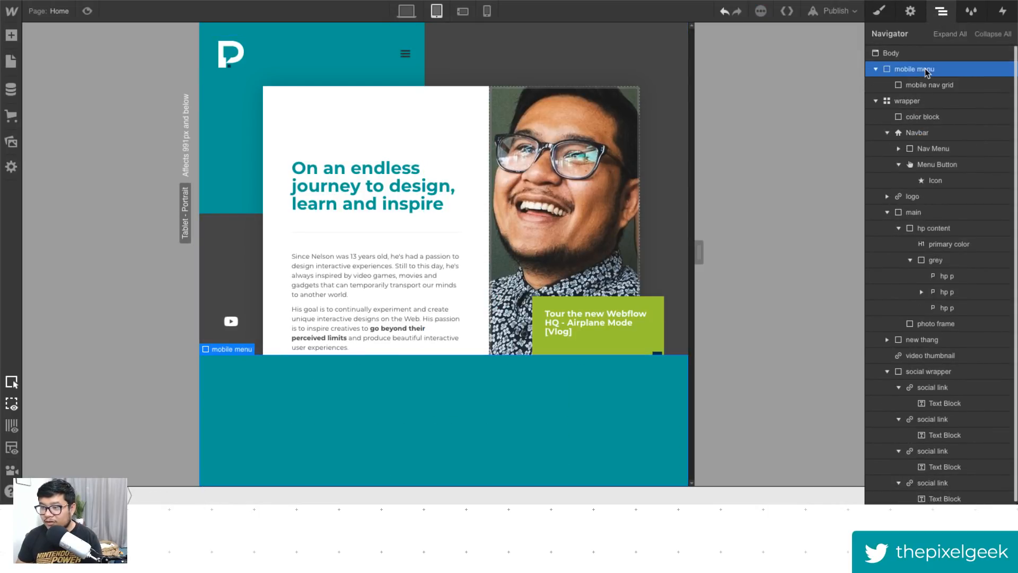
key("super+v")
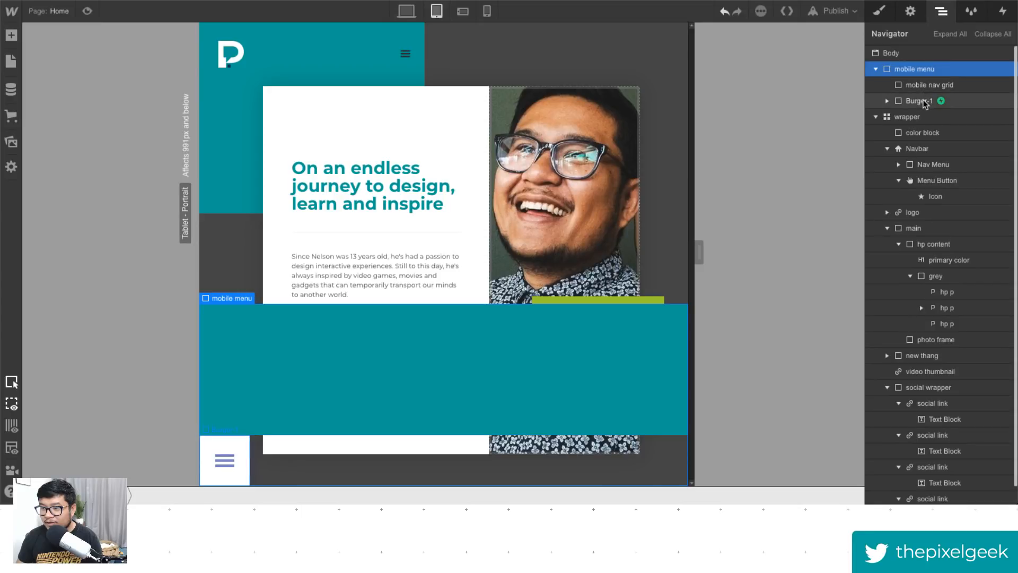
left_click_drag(924, 103, 914, 91)
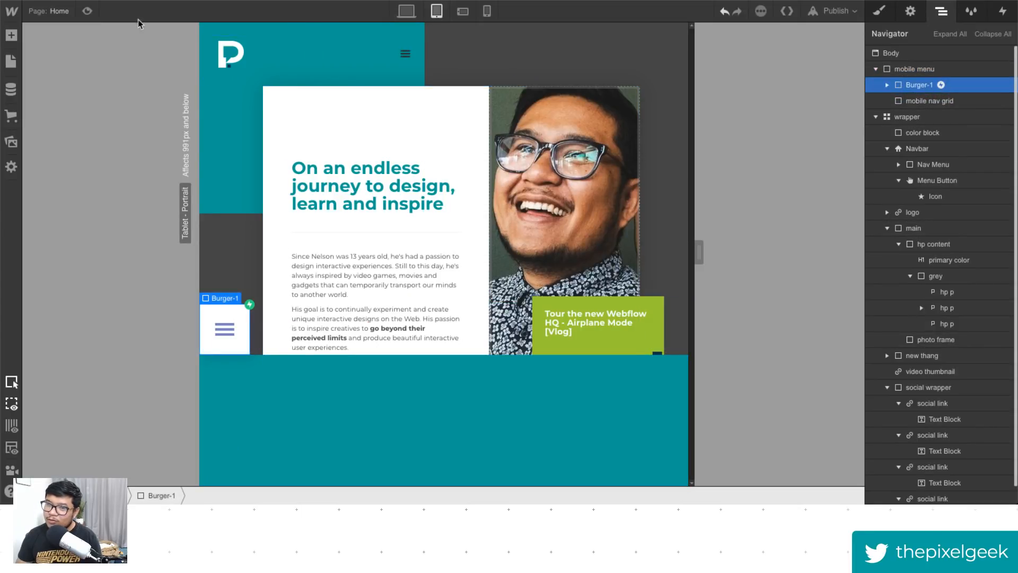
- Preview the pasted burger button's open and close animation on the tablet layout
left_click(87, 11)
left_click(286, 466)
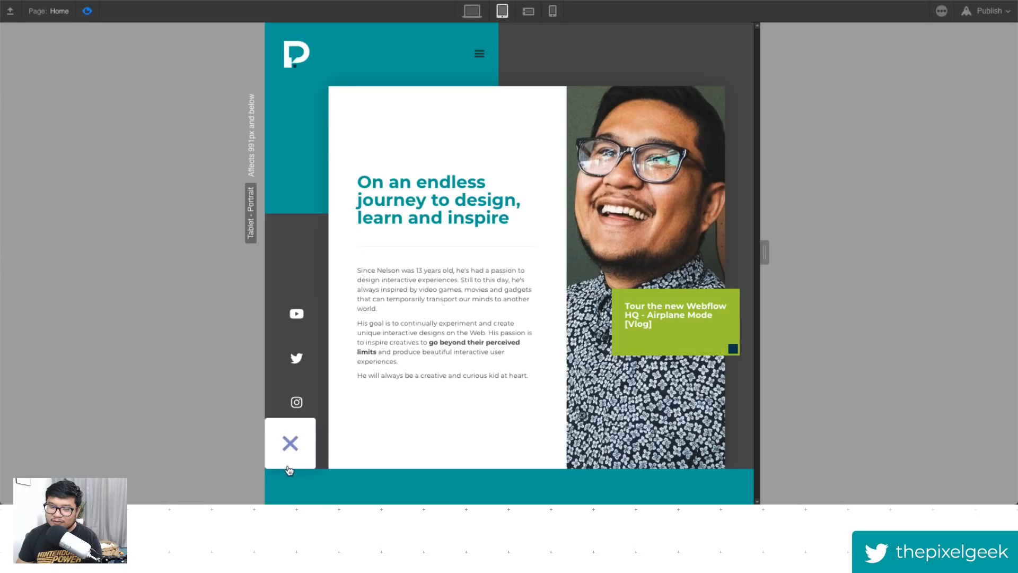
left_click(291, 455)
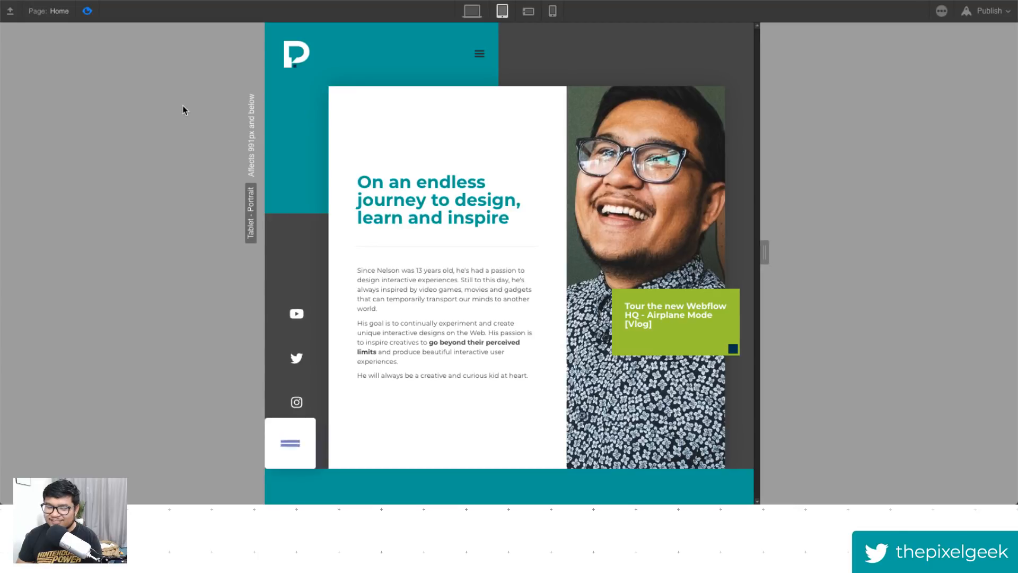
left_click(88, 11)
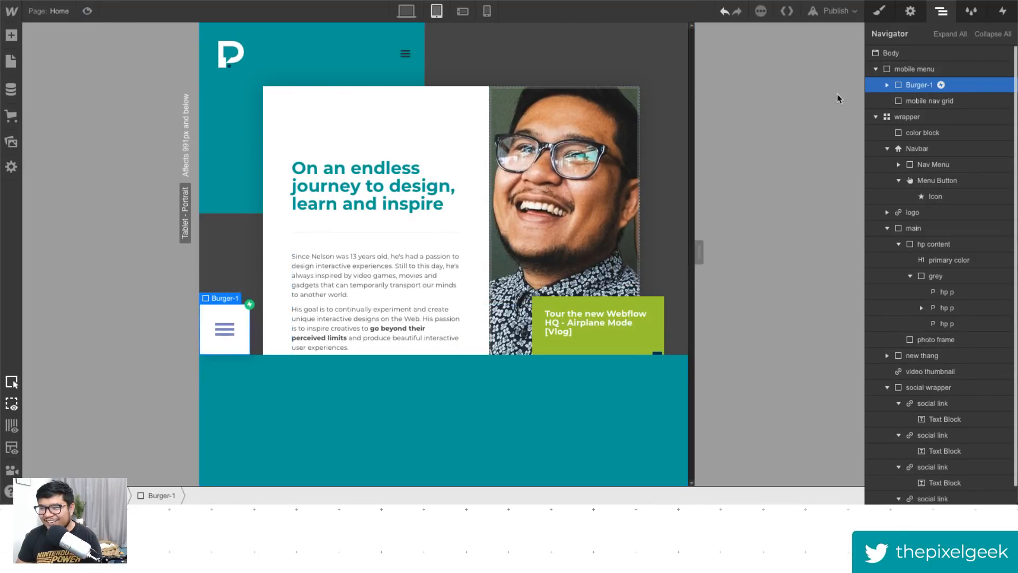
- Try centering the Burger-1 element with auto margins, then undo it
left_click(879, 11)
scroll(955, 371, "down", 1)
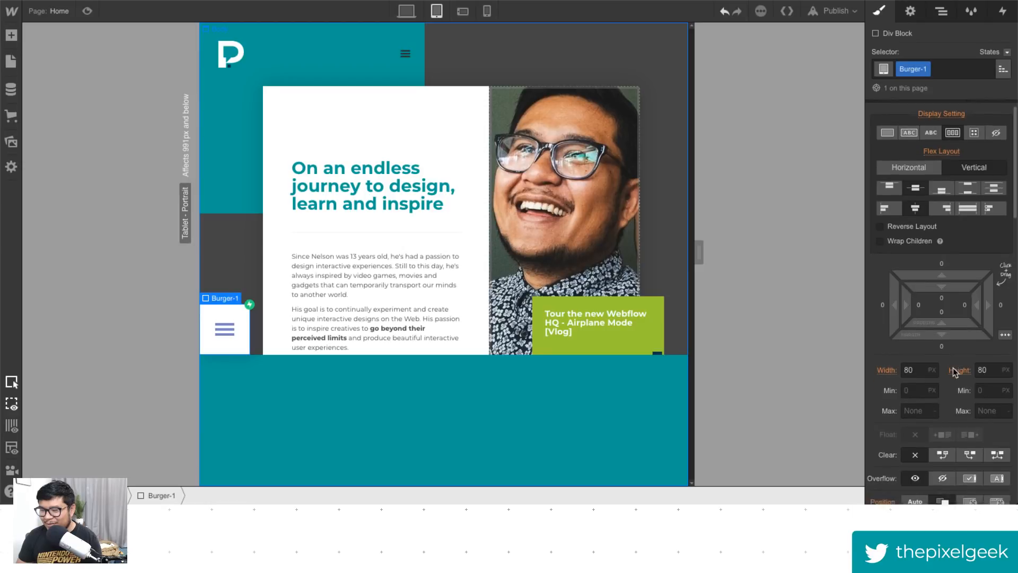
scroll(954, 372, "down", 2)
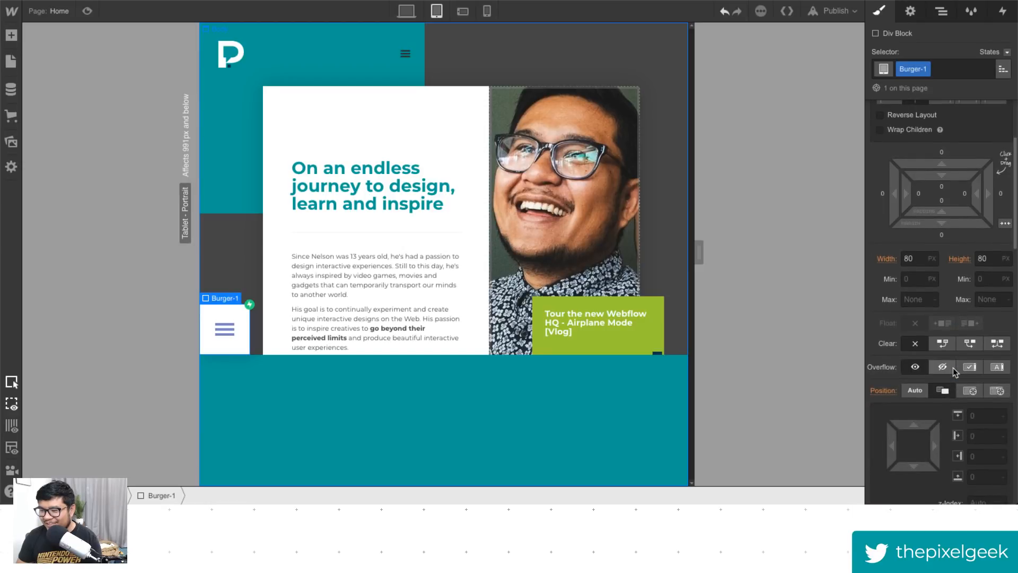
left_click(1003, 224)
scroll(1004, 227, "down", 2)
scroll(949, 332, "up", 4)
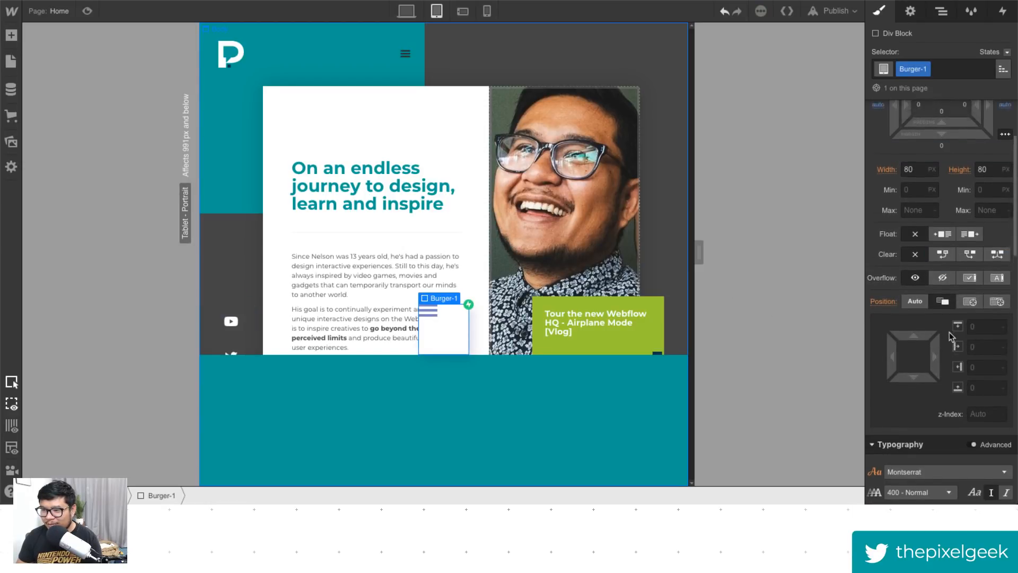
key("ctrl+z")
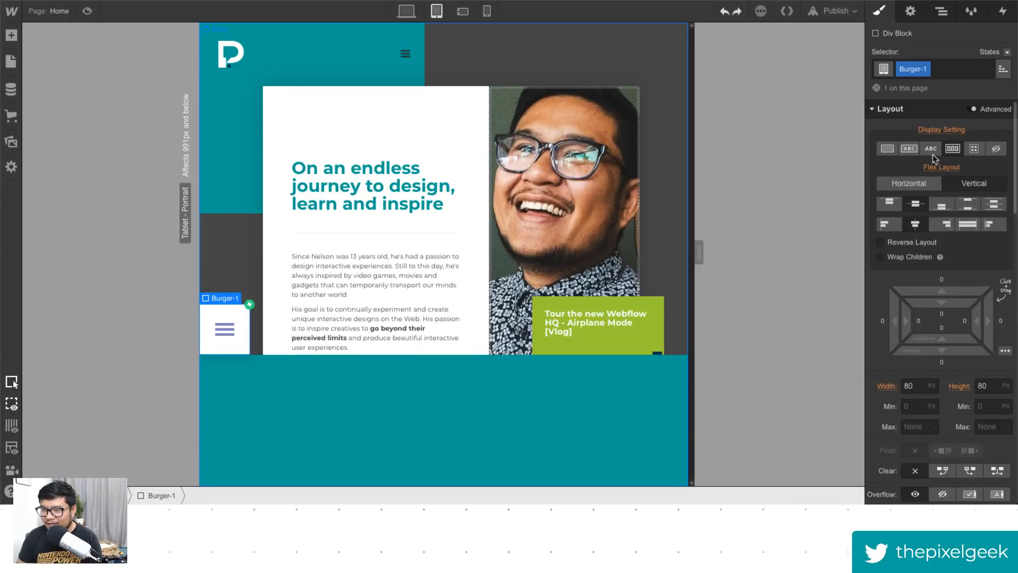
- Wrap Burger-1 in a new Div Block inside mobile menu and give it the mobile menu trigger class
left_click(948, 14)
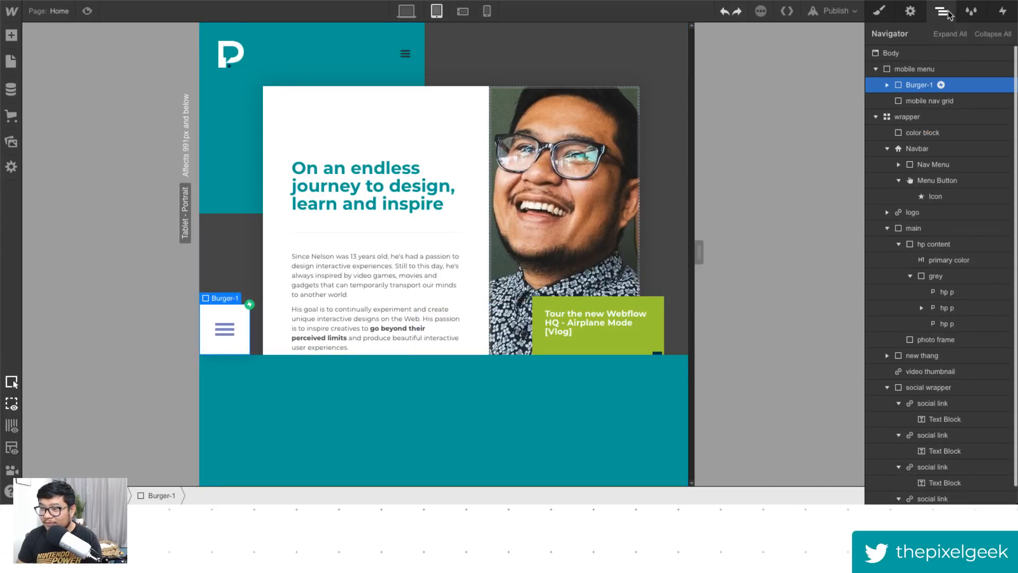
key("a")
left_click_drag(41, 263, 918, 86)
left_click(881, 9)
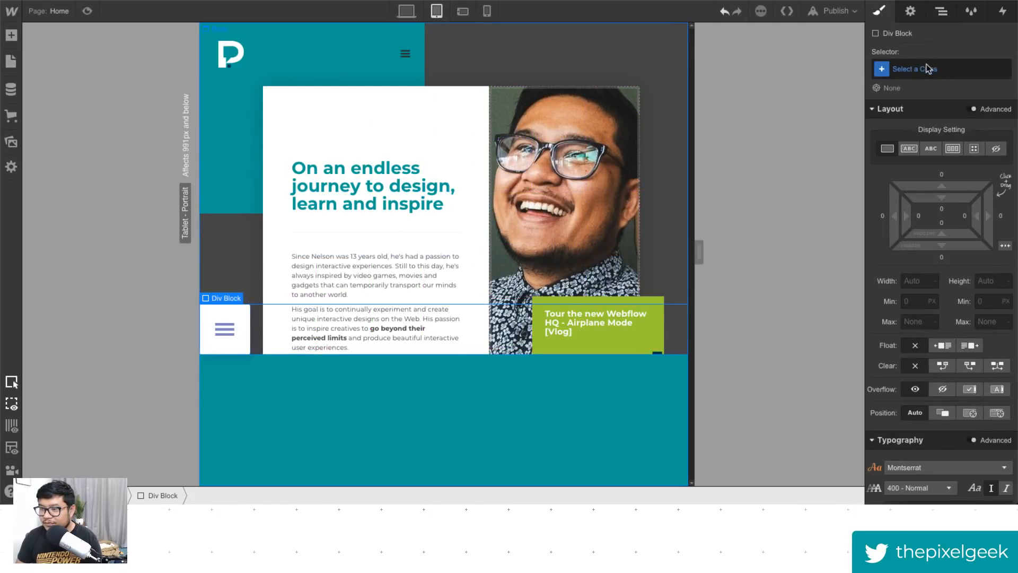
left_click(928, 67)
type("mobile")
key("Down")
key("Down")
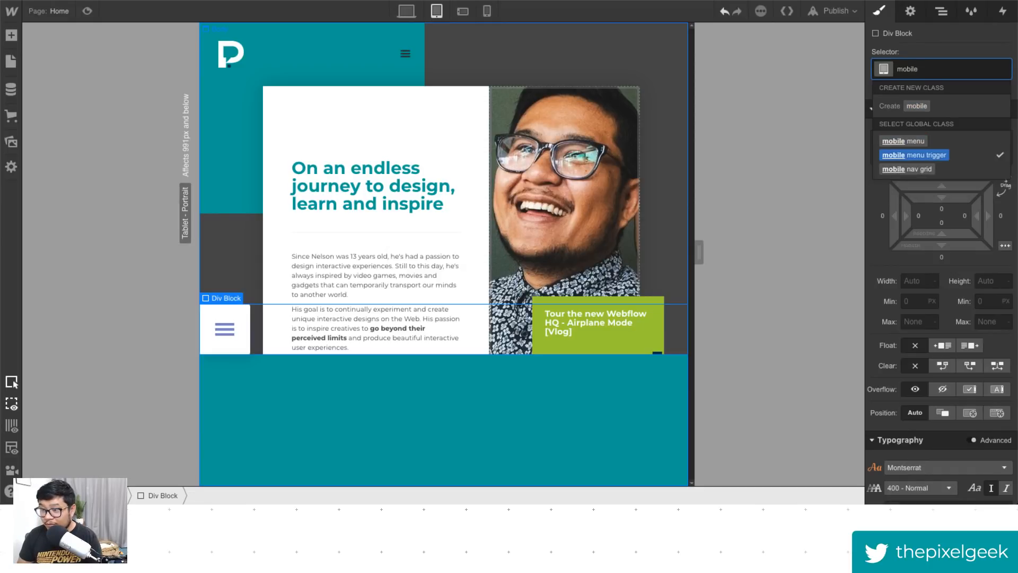
key("Return")
left_click(942, 12)
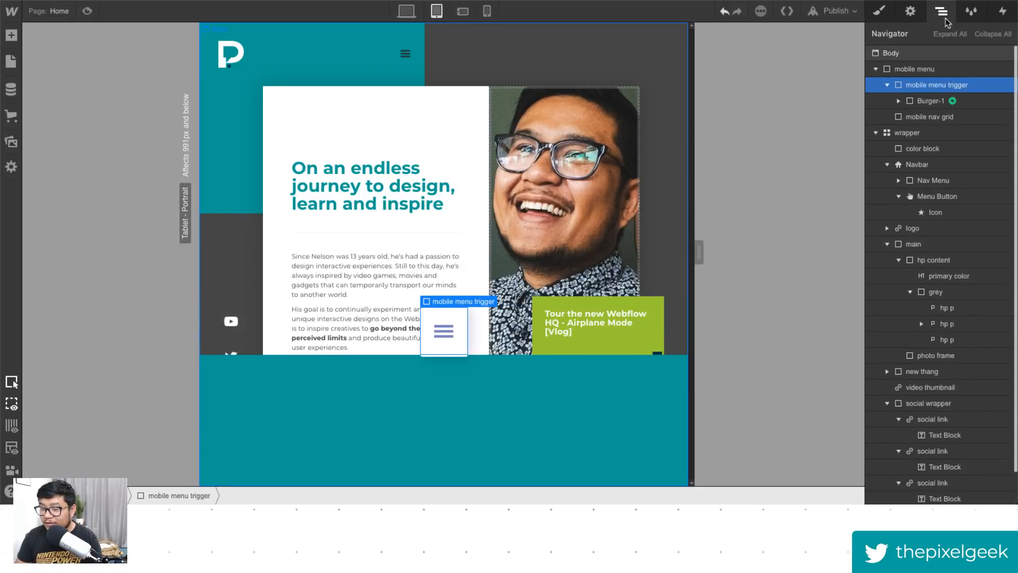
- Set the Burger-1 element's background colour to transparent
left_click(912, 102)
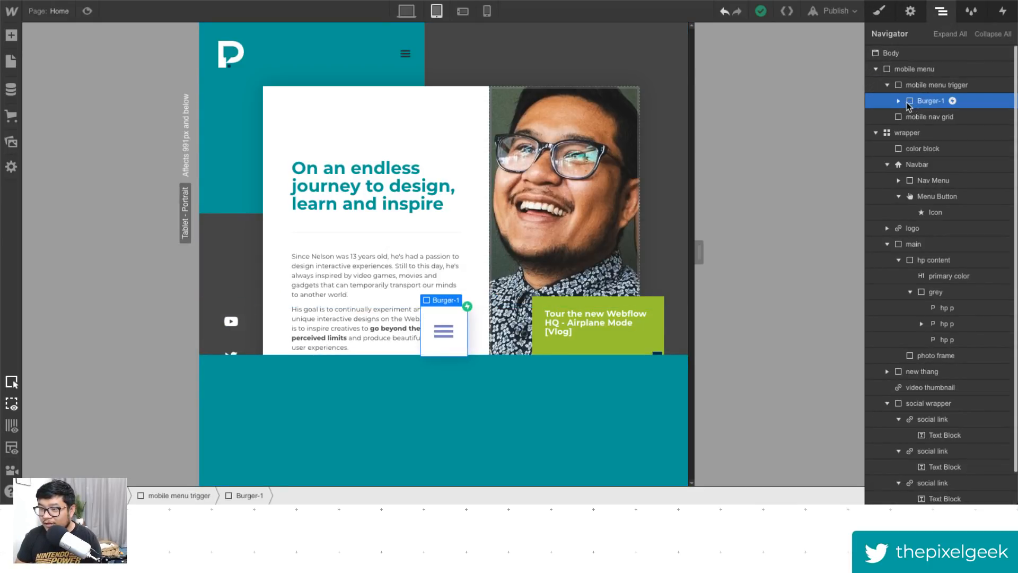
left_click(880, 11)
scroll(942, 266, "down", 3)
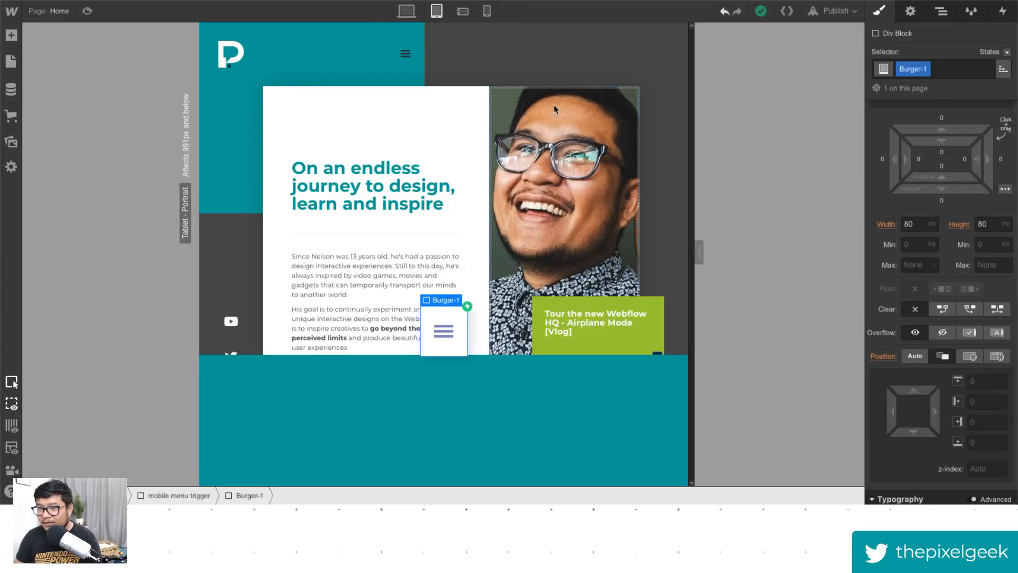
scroll(943, 419, "down", 4)
scroll(943, 421, "up", 3)
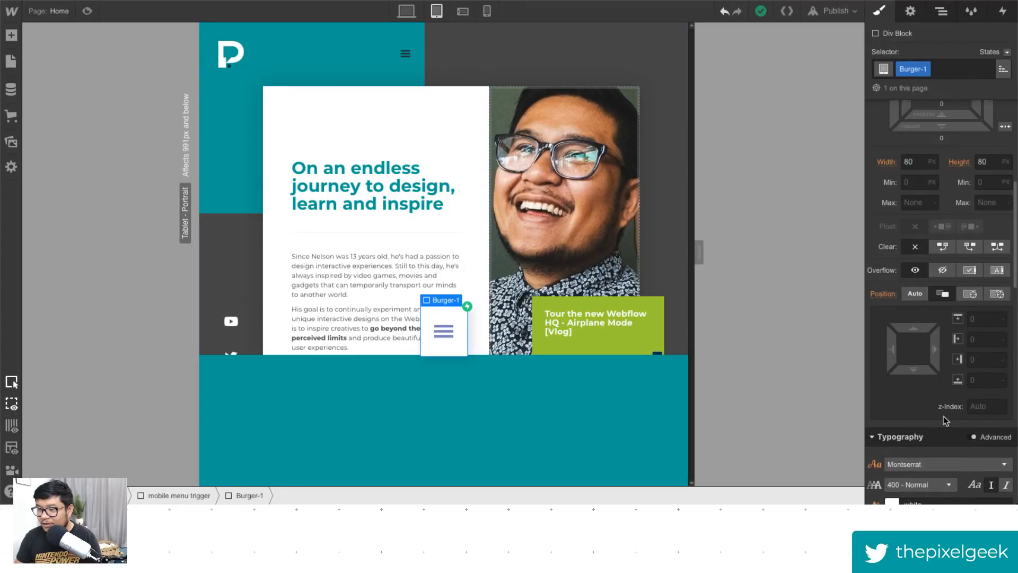
scroll(943, 416, "down", 6)
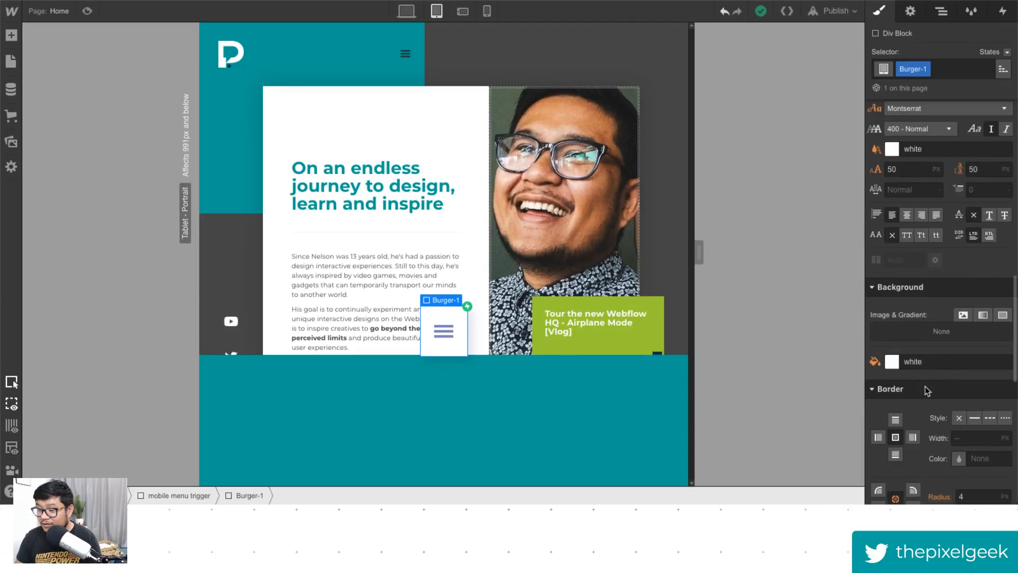
left_click(893, 362)
left_click(883, 300)
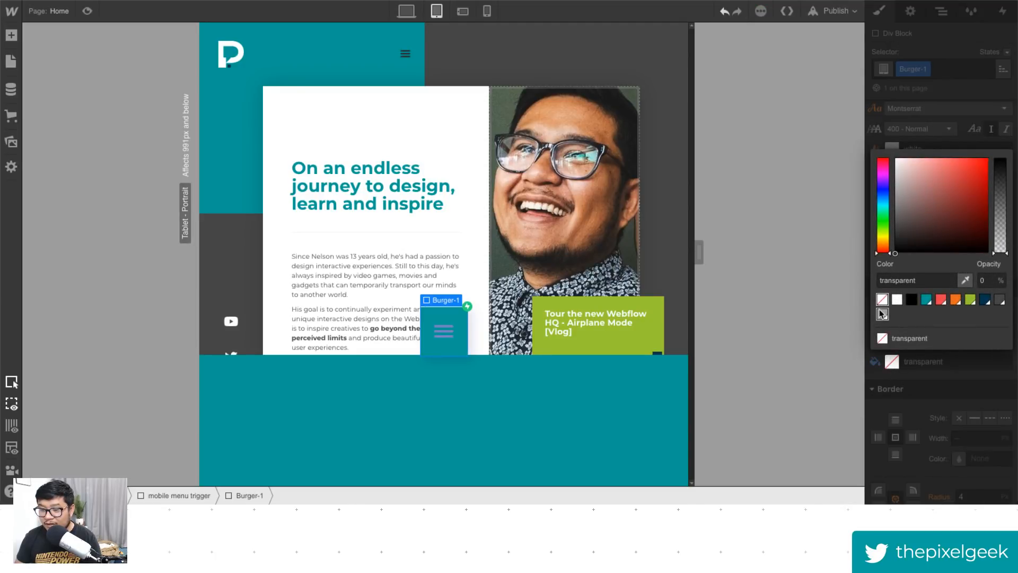
left_click(941, 132)
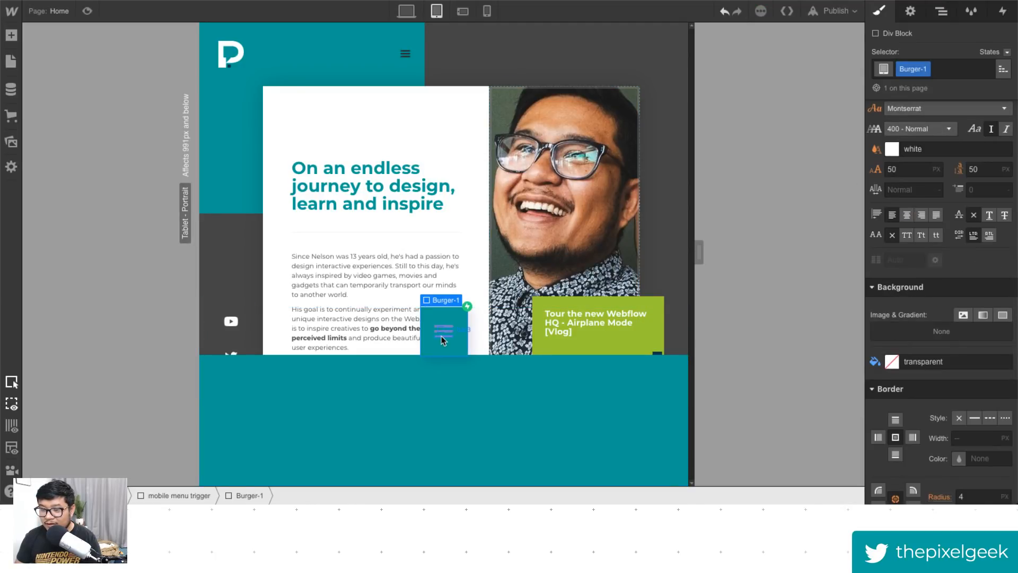
- Set the b1-bar1 bar's background colour to white
left_click(942, 12)
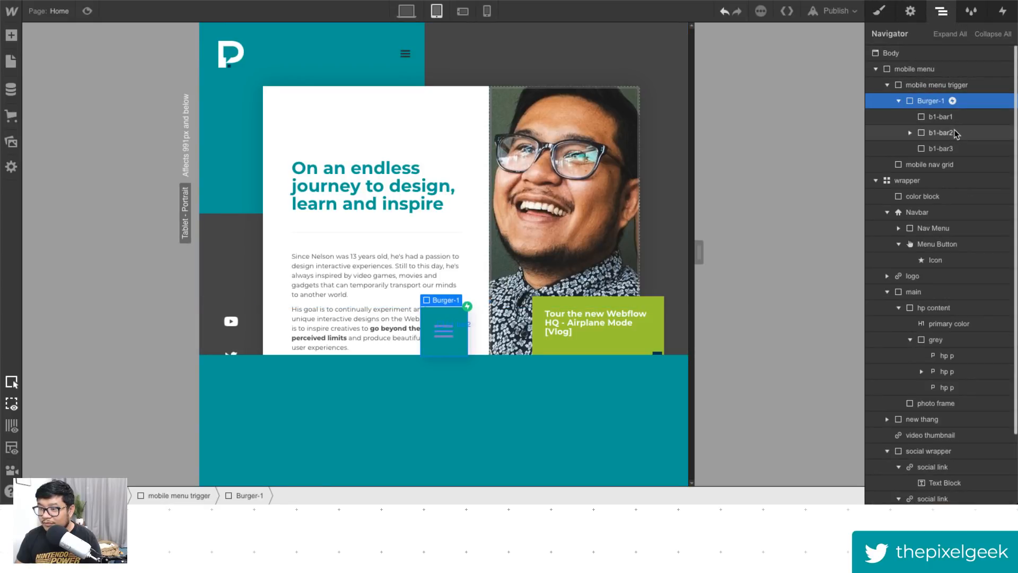
left_click(942, 117)
left_click(880, 11)
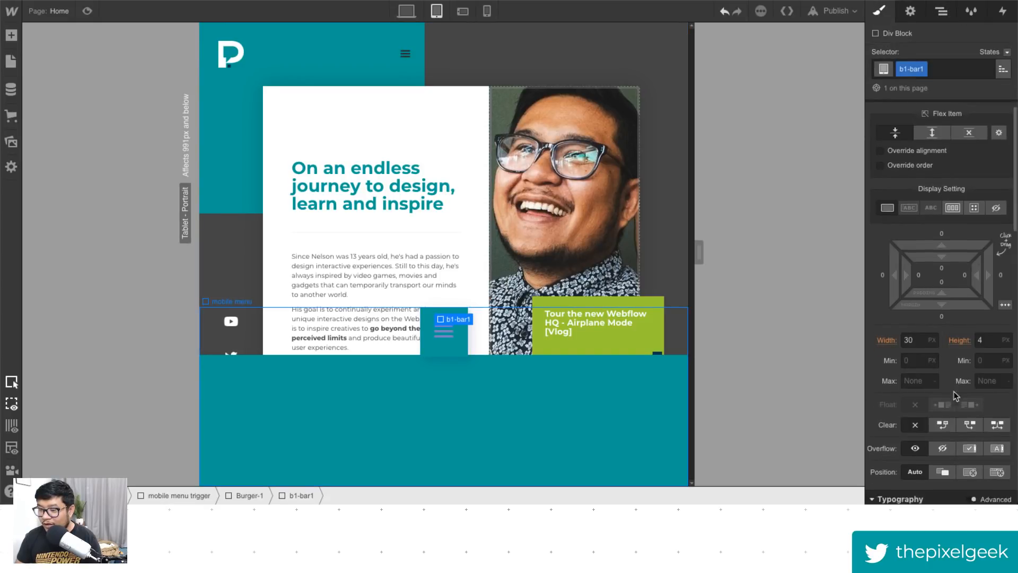
scroll(953, 390, "down", 6)
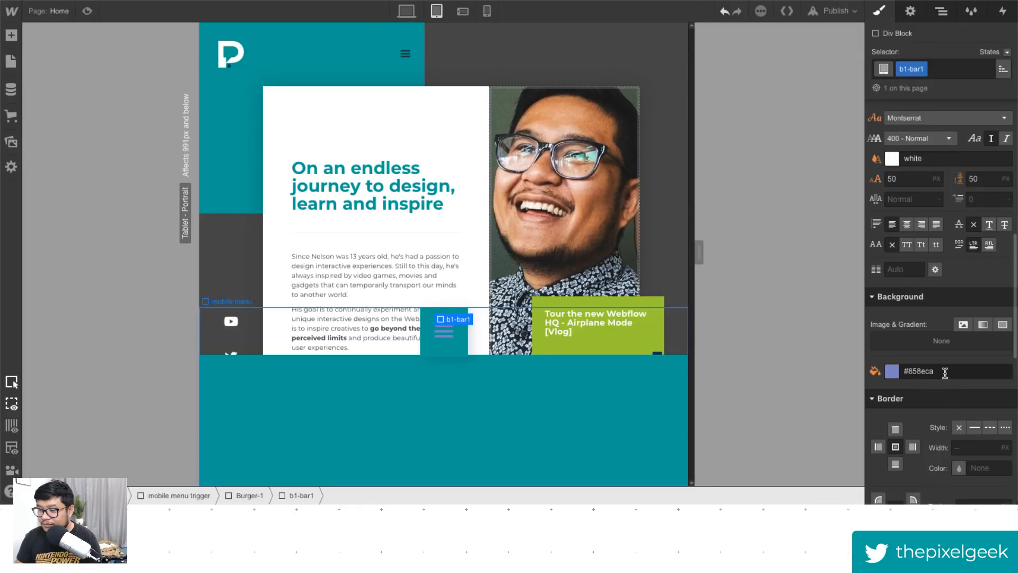
left_click(944, 371)
type("white")
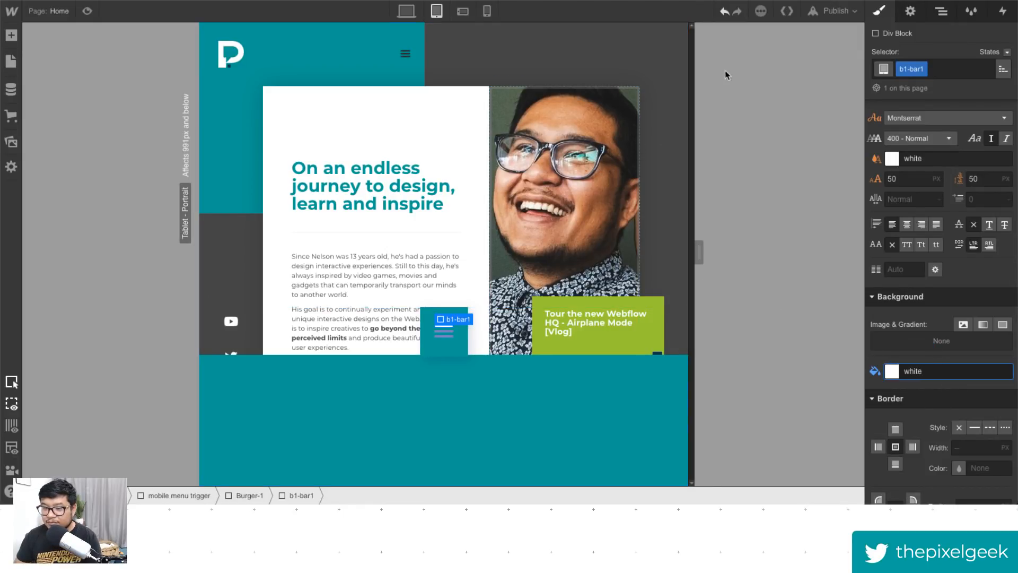
- Set the b1-bar2 bar's background colour to white
left_click(941, 10)
left_click(951, 138)
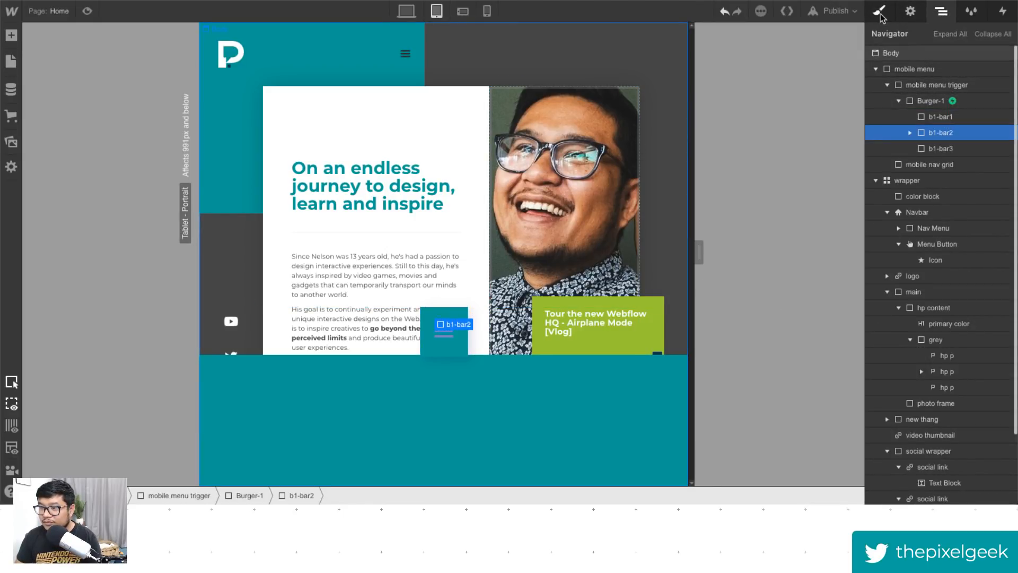
left_click(879, 10)
scroll(941, 371, "down", 5)
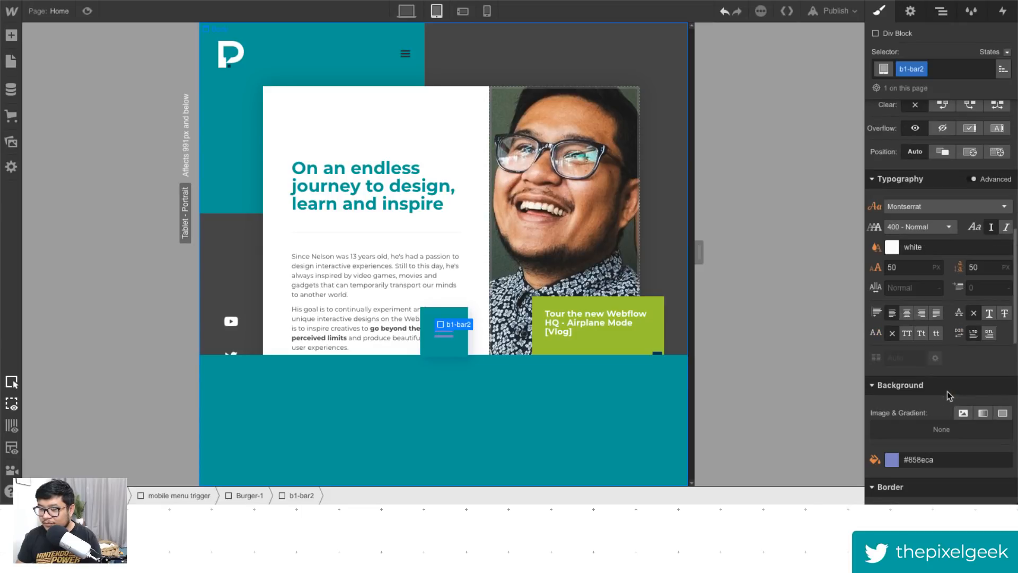
scroll(942, 409, "down", 3)
left_click(943, 461)
type("white")
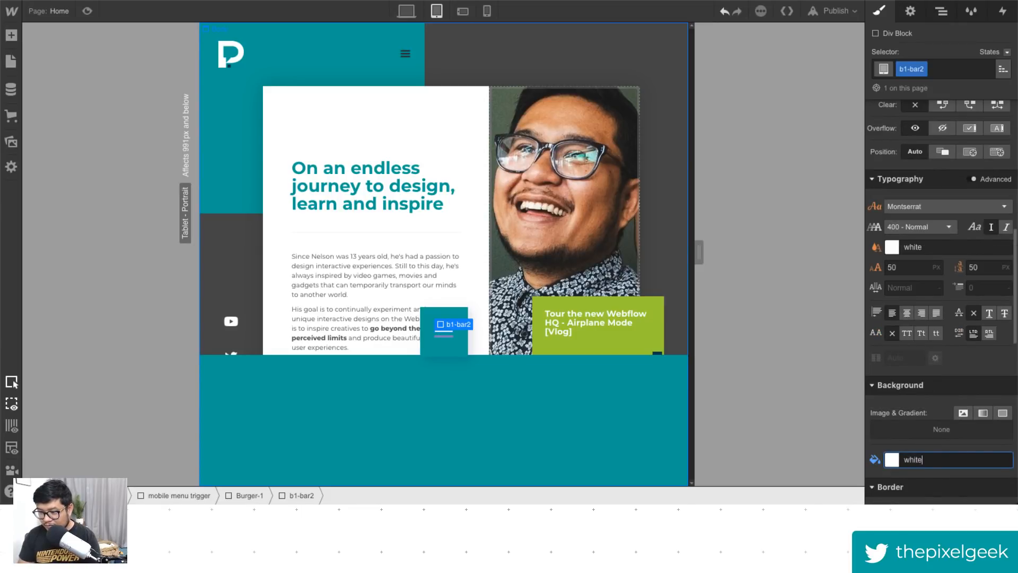
- Set the b1-bar3 bar's background colour to white
left_click(941, 11)
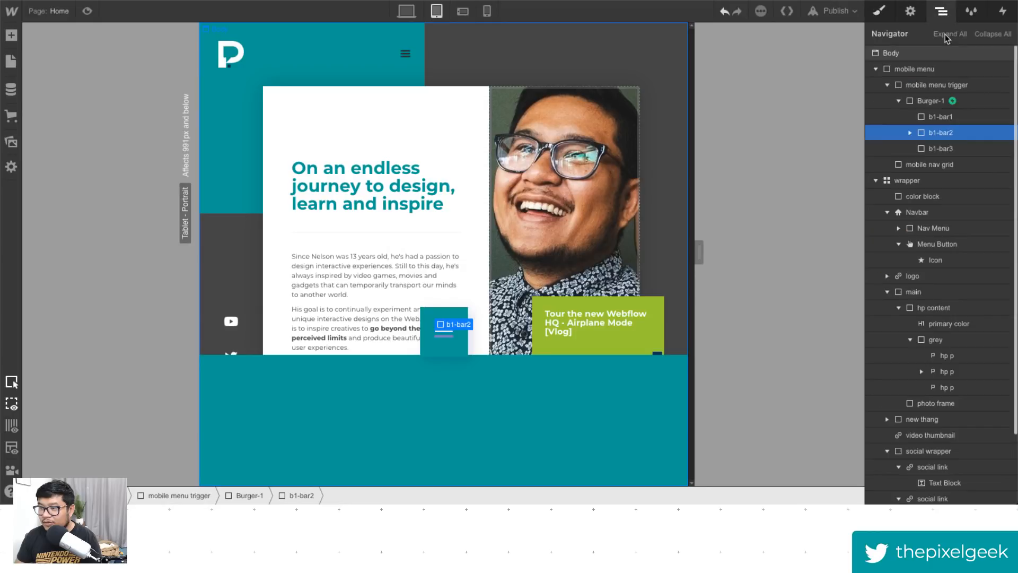
left_click(940, 149)
left_click(879, 11)
scroll(938, 424, "down", 5)
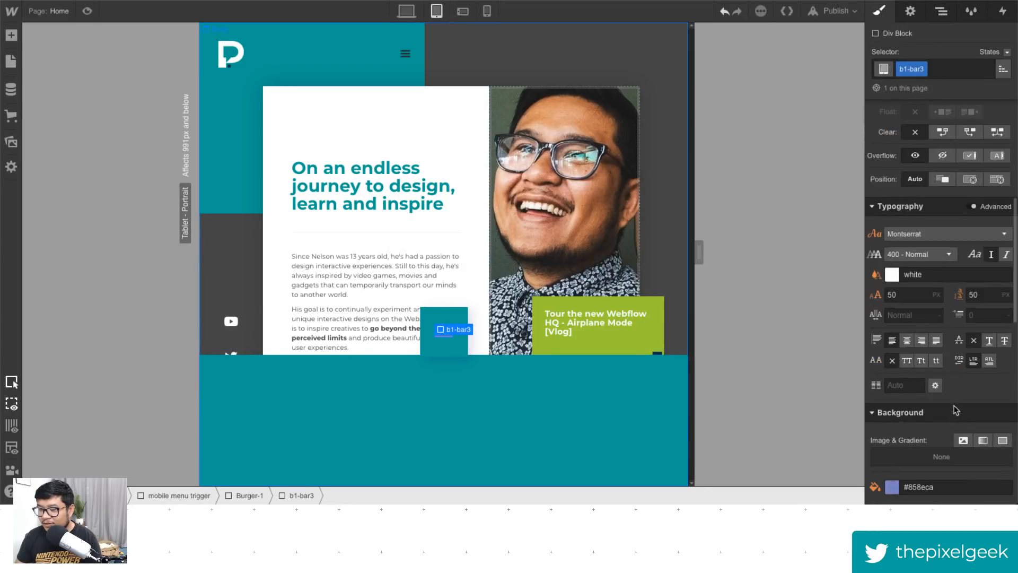
left_click(936, 487)
type("w")
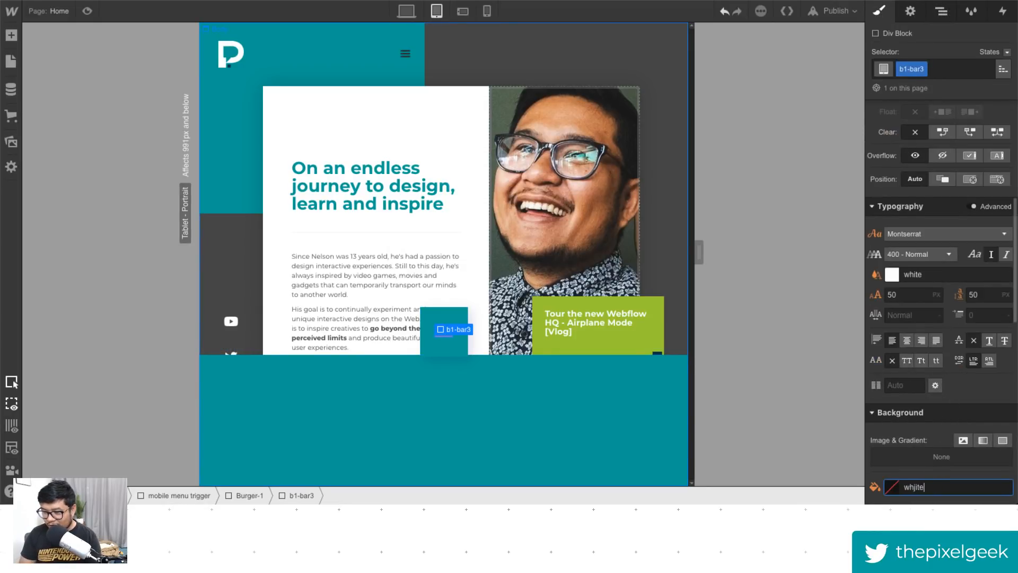
type("hjite")
key("BackSpace")
key("BackSpace")
key("BackSpace")
key("BackSpace")
type("ite")
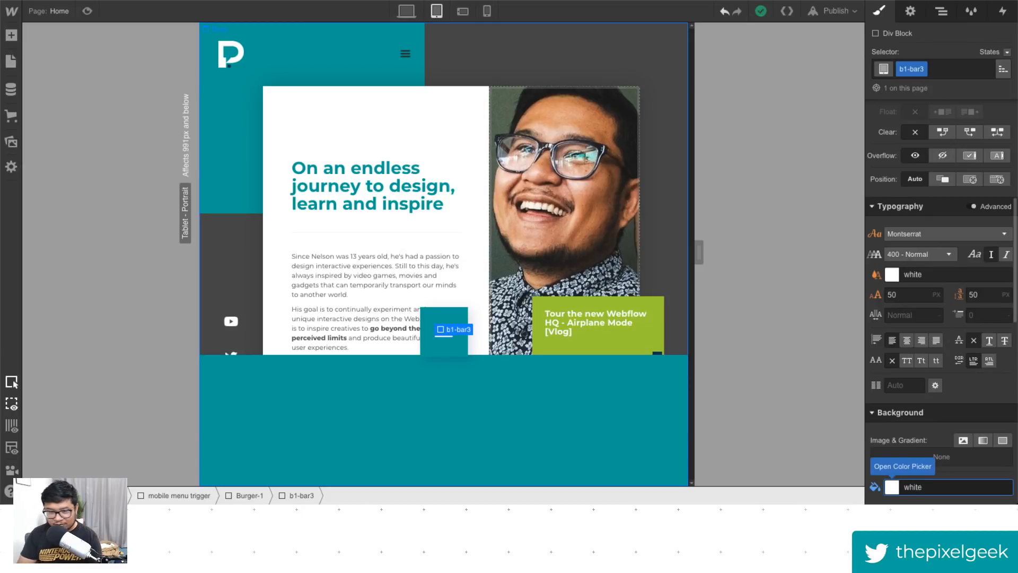
- Set the B1-middle bar inside b1-bar2 to a white background colour
left_click(432, 342)
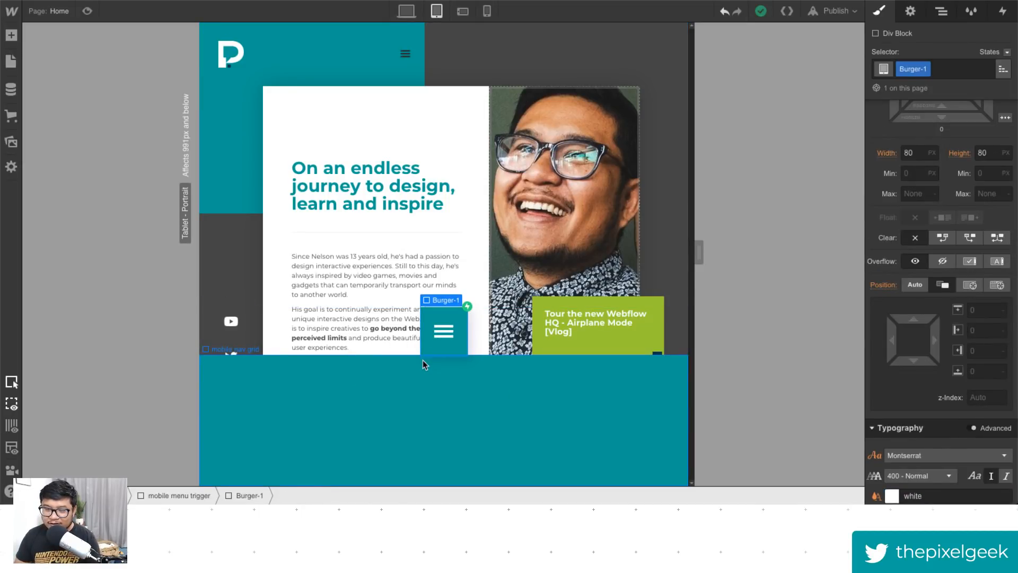
left_click(942, 11)
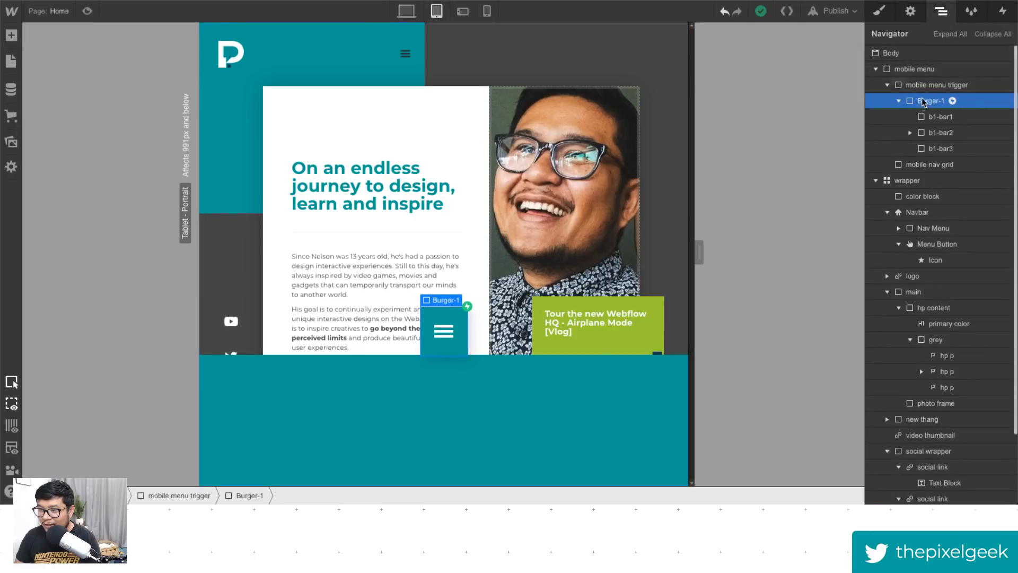
left_click(910, 133)
left_click(944, 147)
left_click(880, 12)
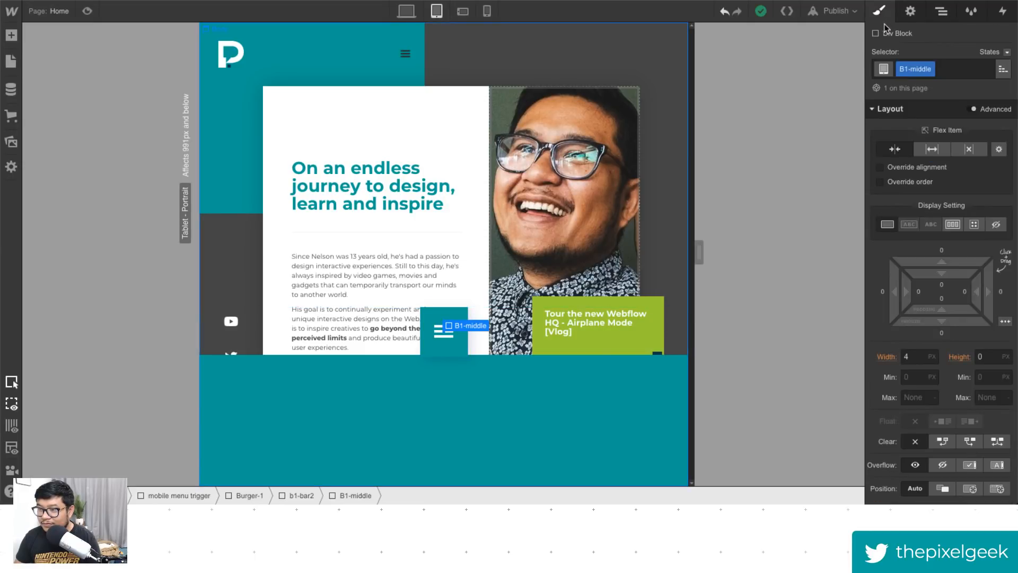
left_click(884, 484)
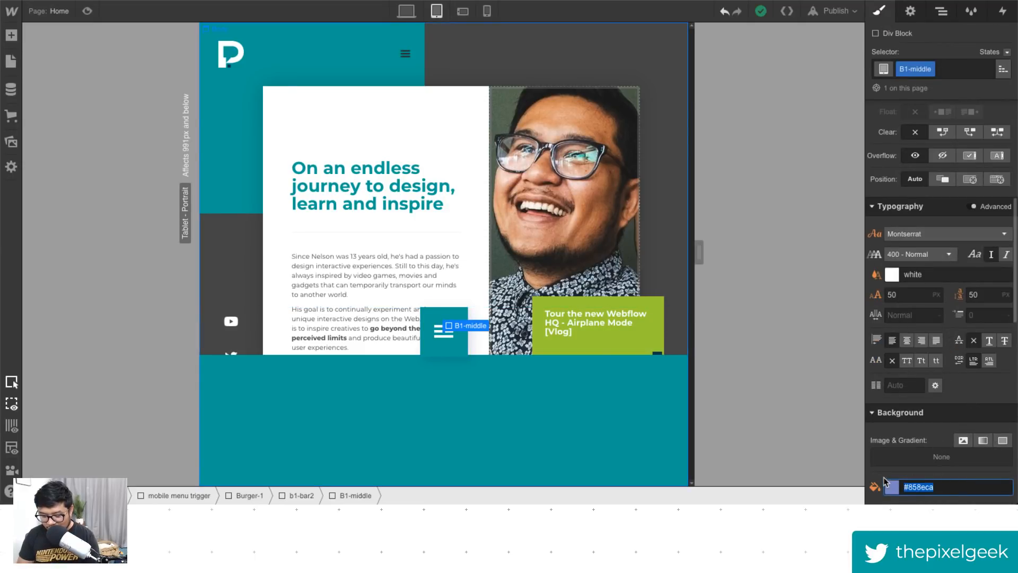
type("white")
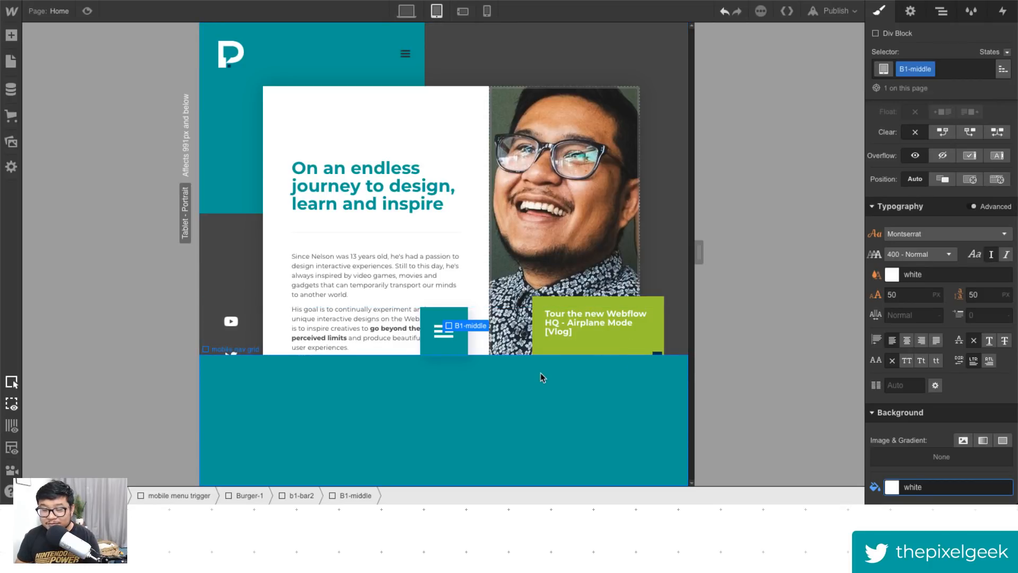
- Preview the burger button's open and close animation with the white bars
left_click(87, 11)
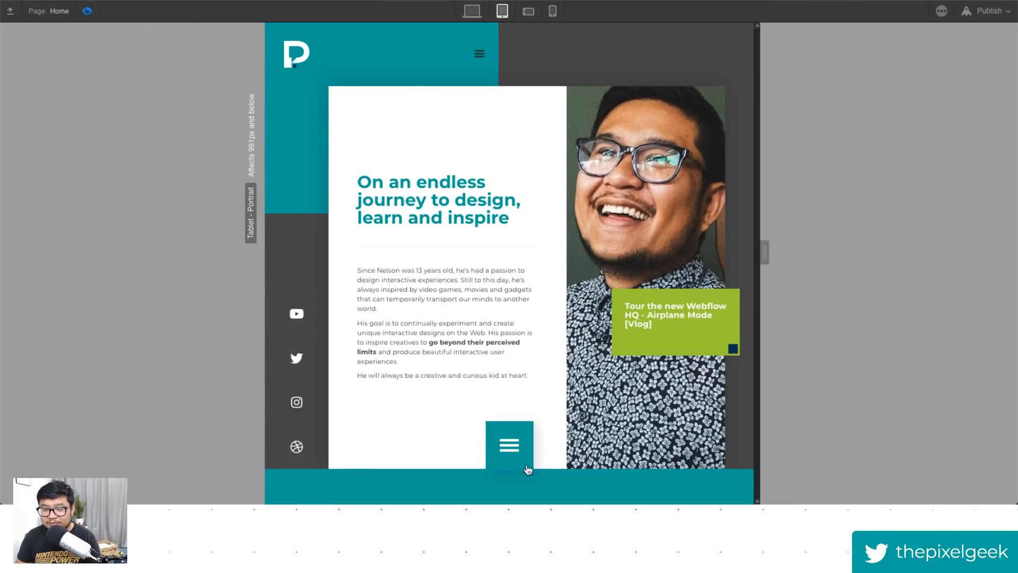
left_click(532, 484)
left_click(530, 457)
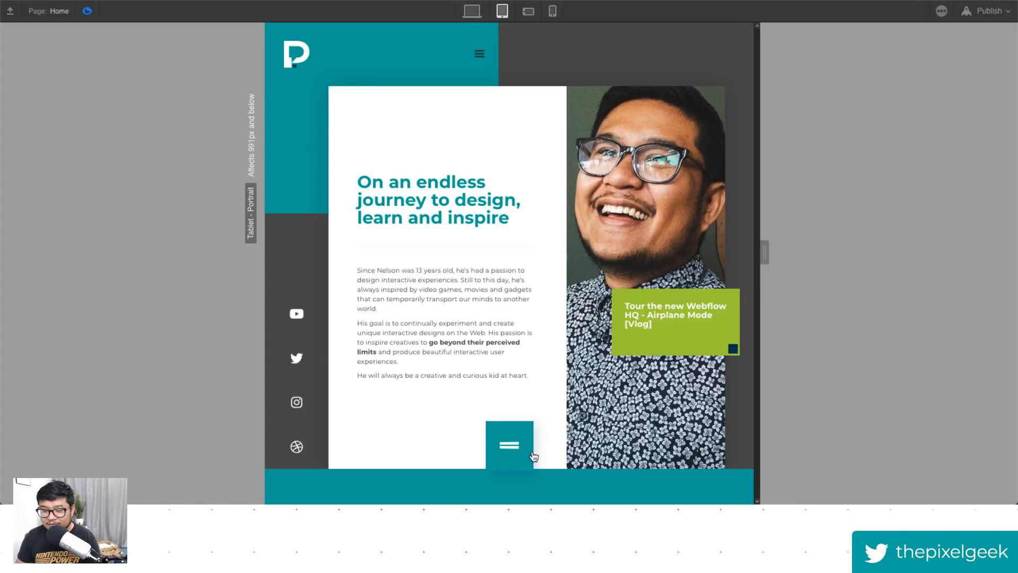
left_click(89, 10)
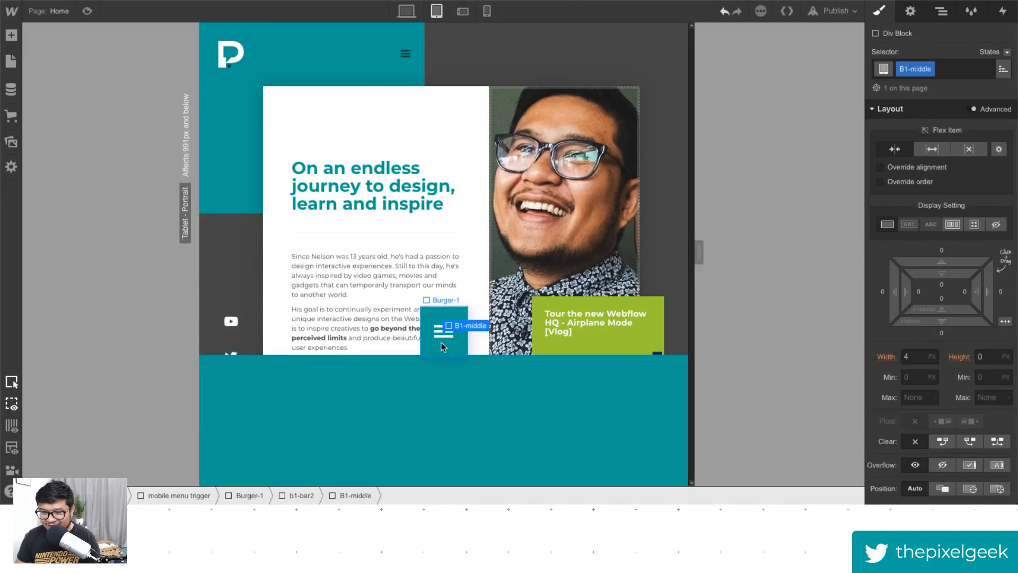
- Set Burger-1's border radius to 0 and remove its drop shadow
scroll(928, 368, "down", 10)
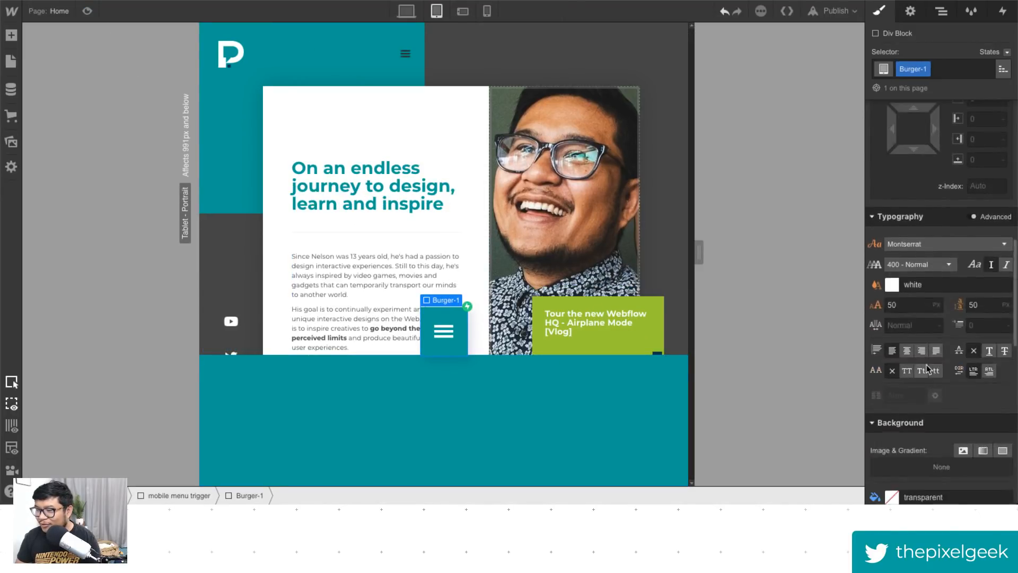
scroll(928, 368, "down", 8)
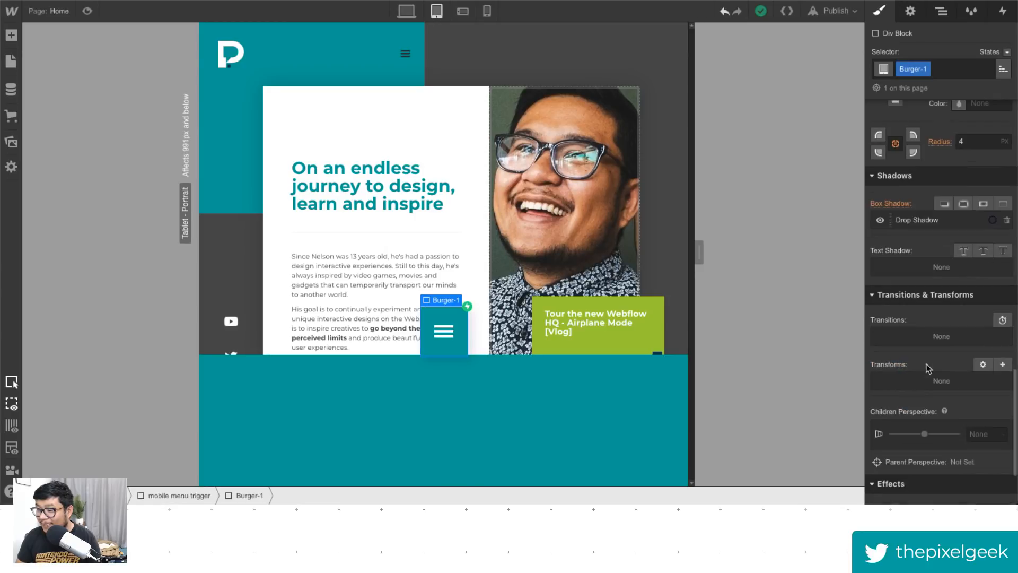
left_click(941, 12)
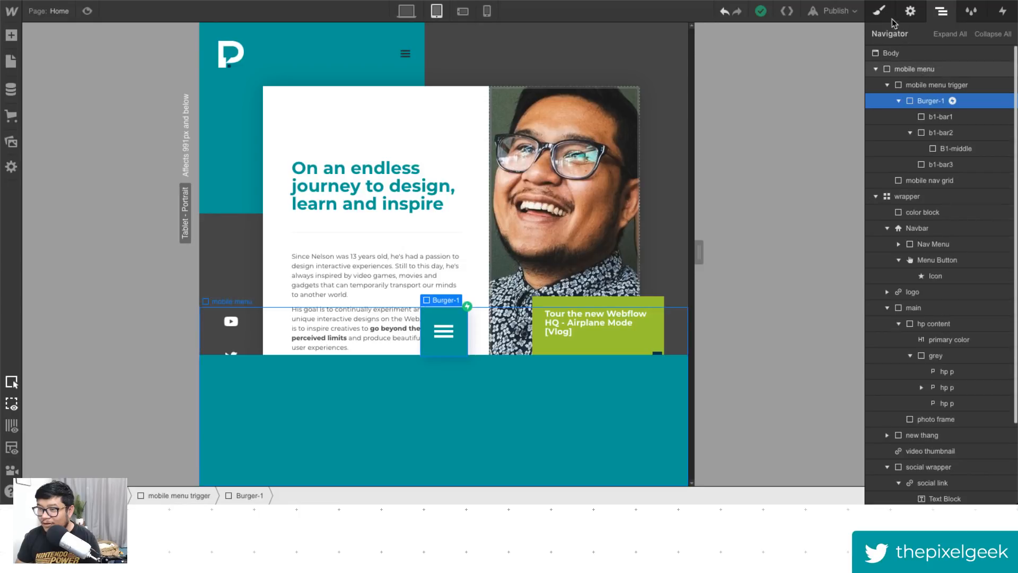
left_click(878, 11)
scroll(953, 354, "down", 15)
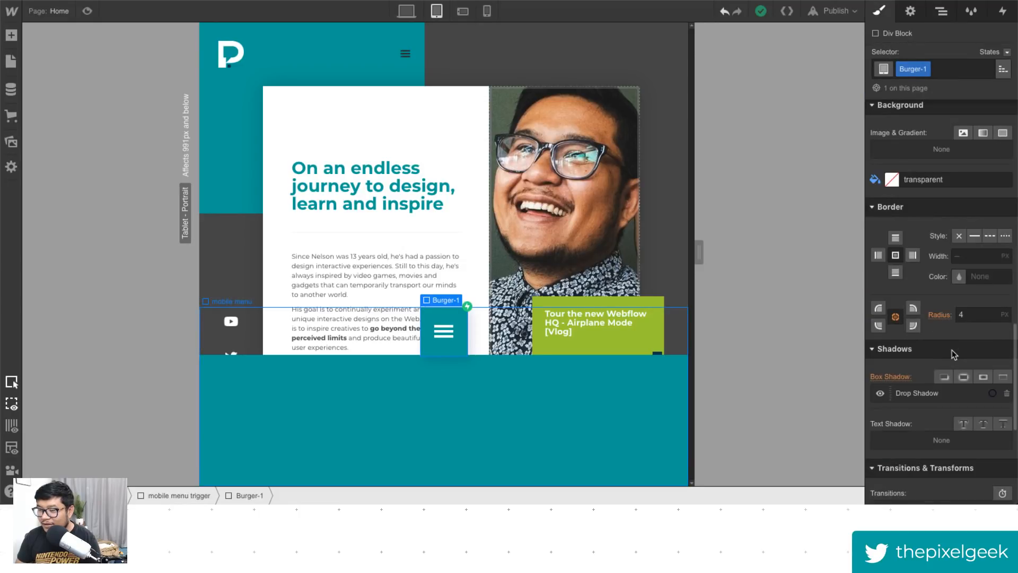
scroll(953, 355, "up", 3)
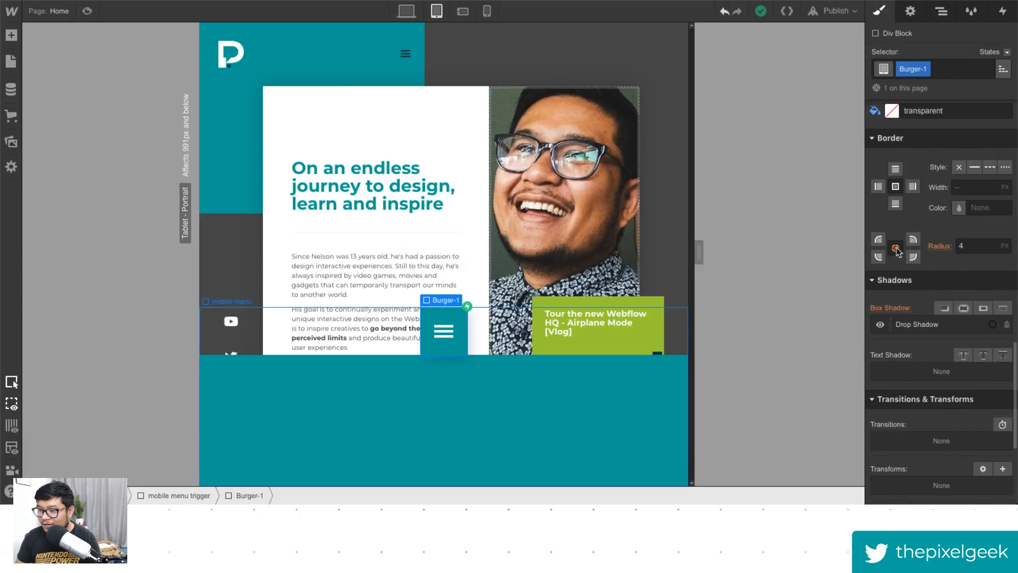
left_click(937, 246)
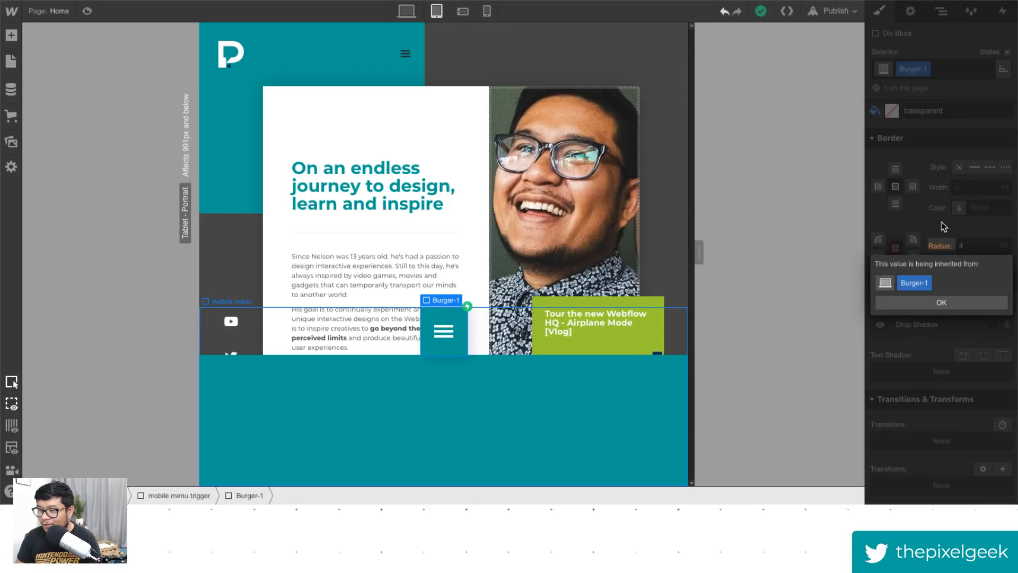
left_click(943, 226)
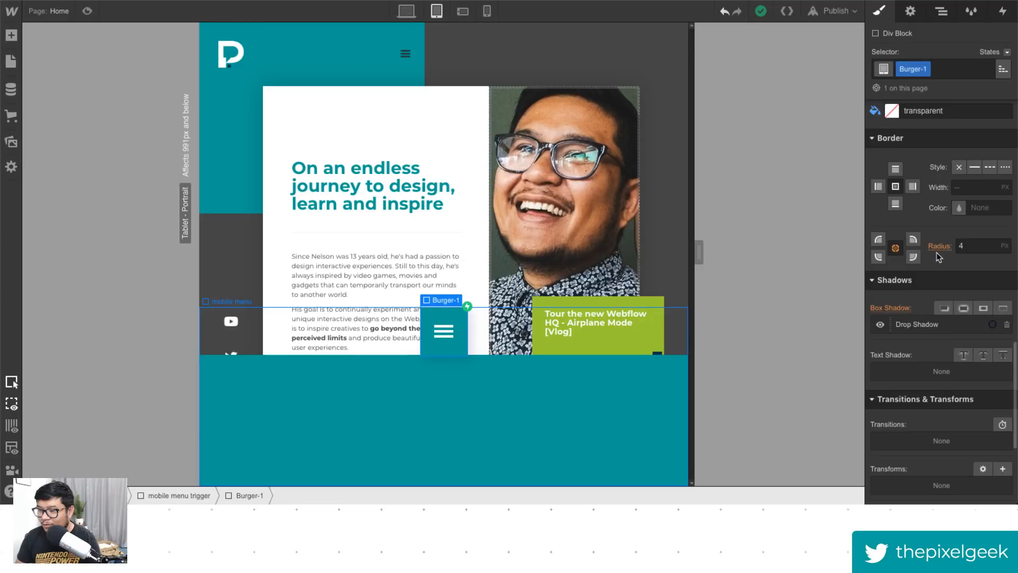
left_click(912, 243)
type("0")
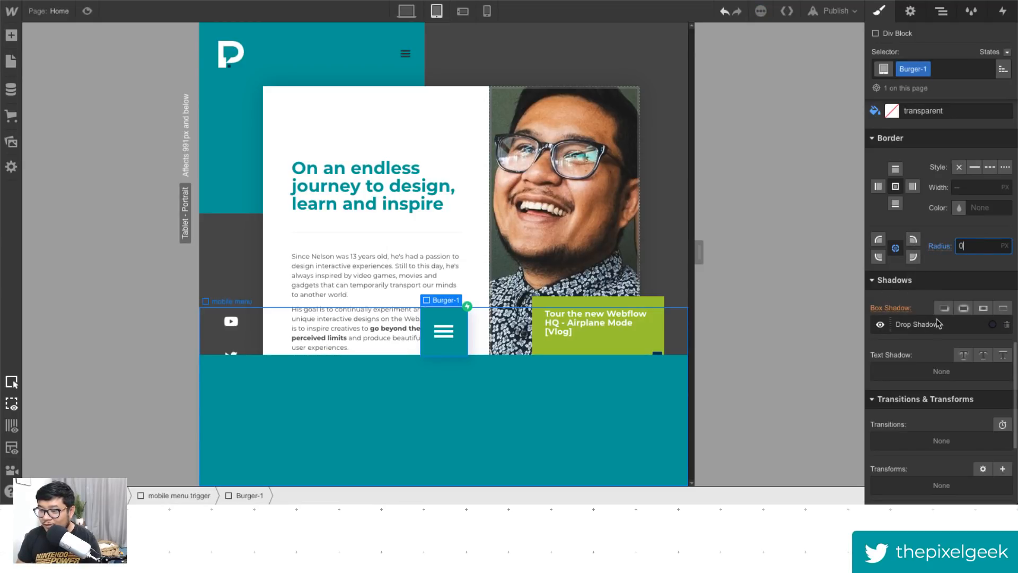
left_click(891, 309)
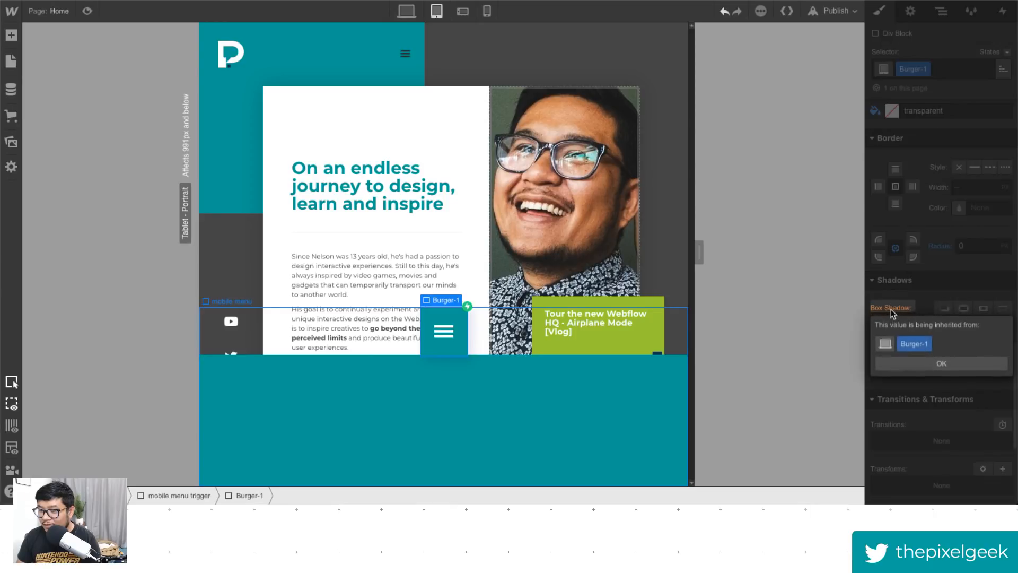
left_click(932, 364)
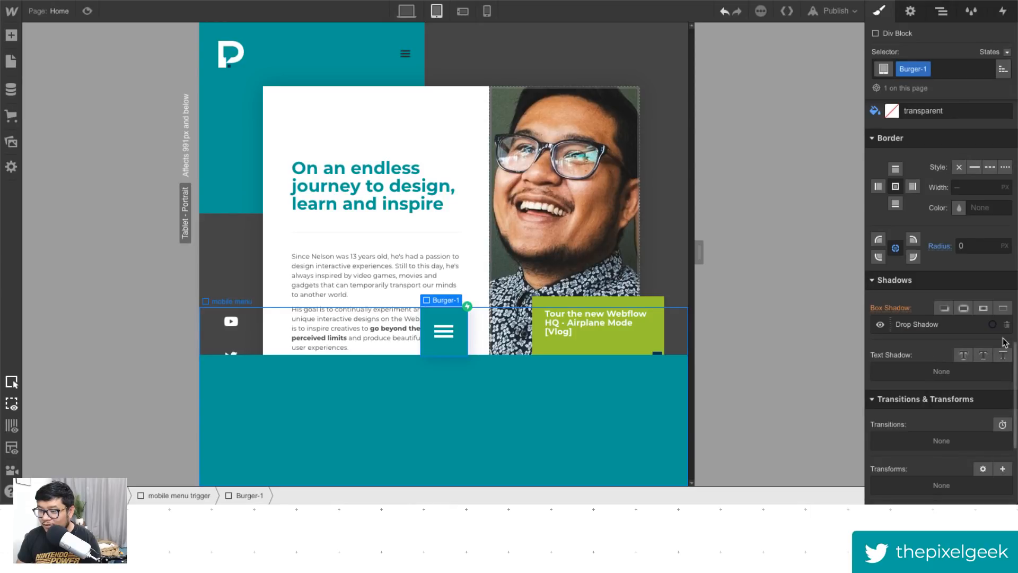
- Resize Burger-1 to 75 px wide and 75 px high
left_click(468, 390)
left_click(451, 348)
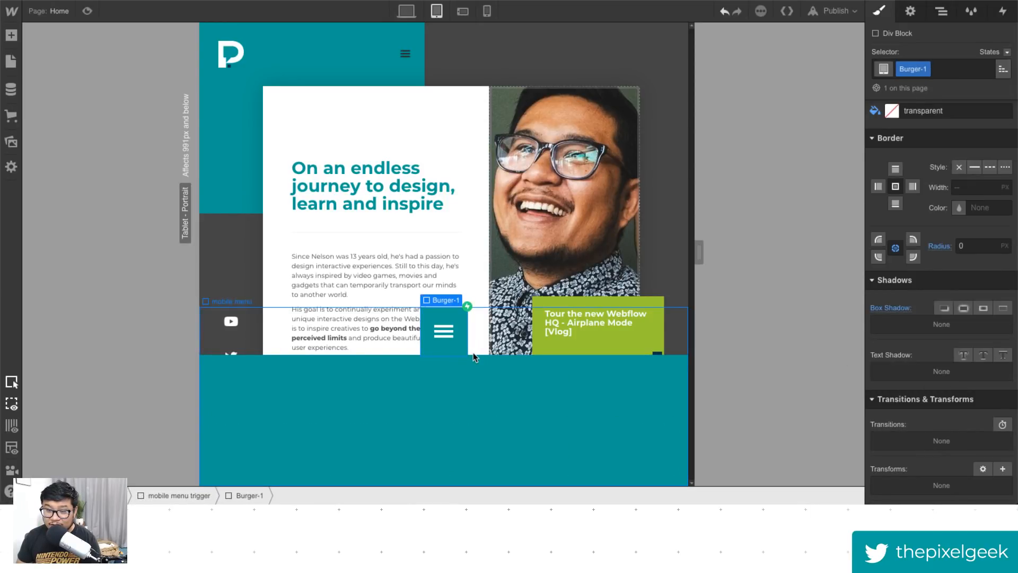
scroll(933, 332, "up", 7)
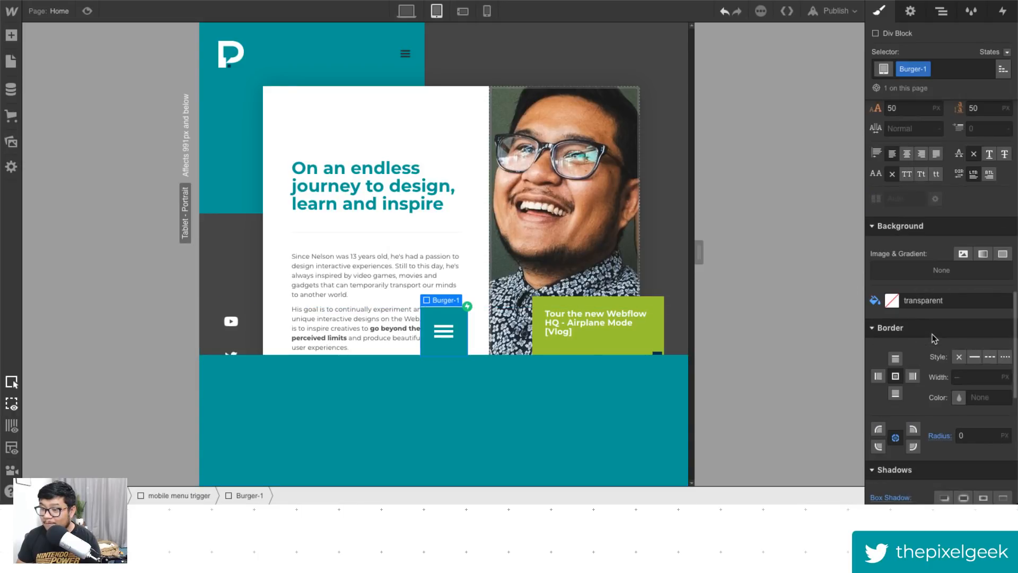
scroll(932, 333, "up", 5)
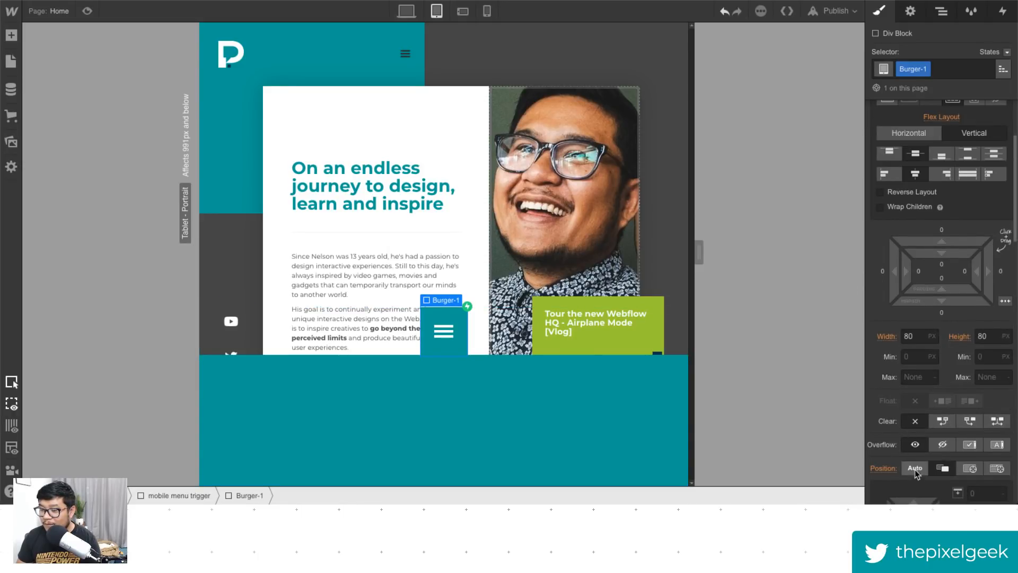
left_click(912, 468)
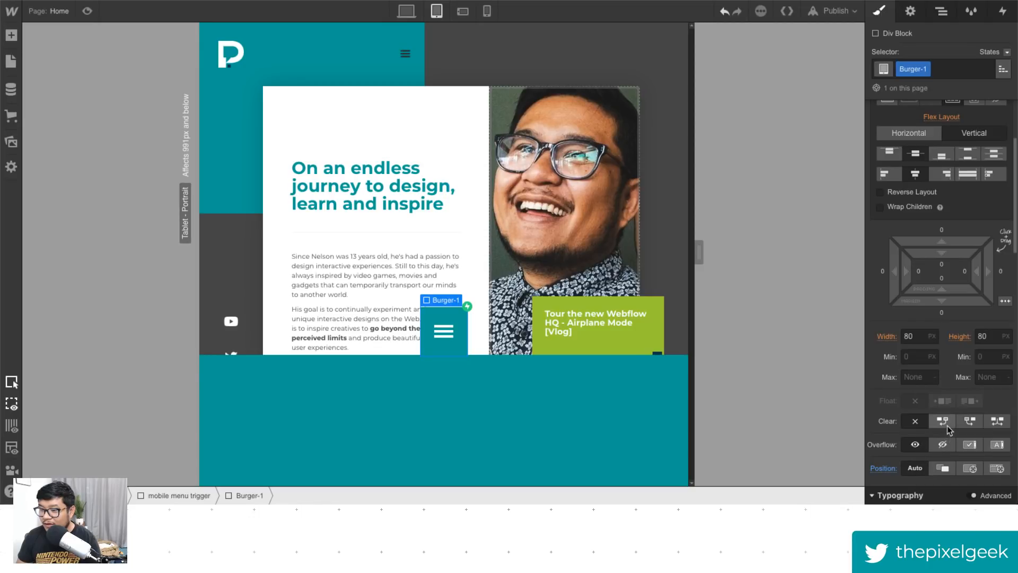
scroll(947, 428, "up", 2)
left_click(916, 378)
type("75")
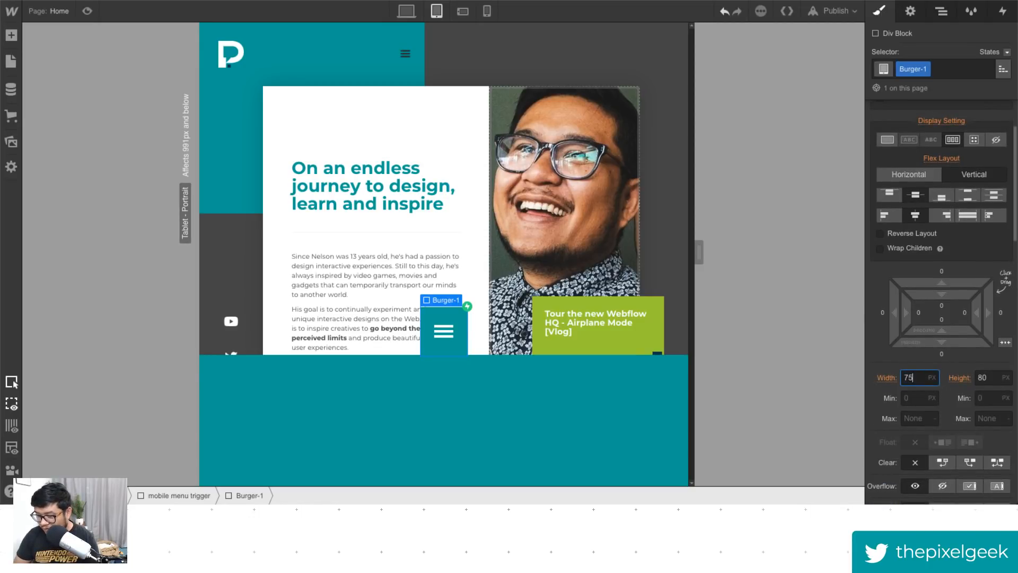
key("Tab")
type("75")
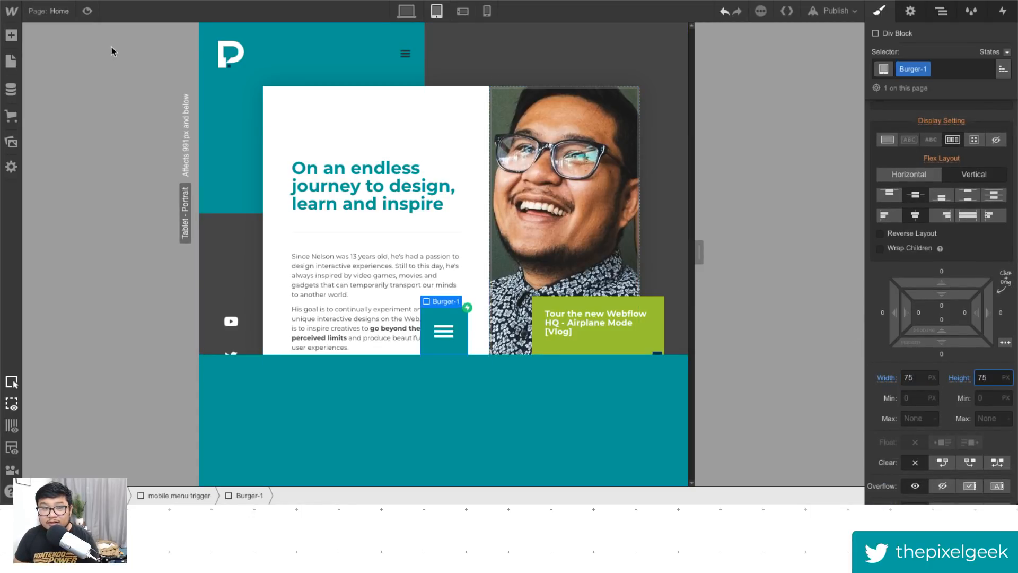
- Preview the page with the restyled burger button, then return to the designer
left_click(87, 10)
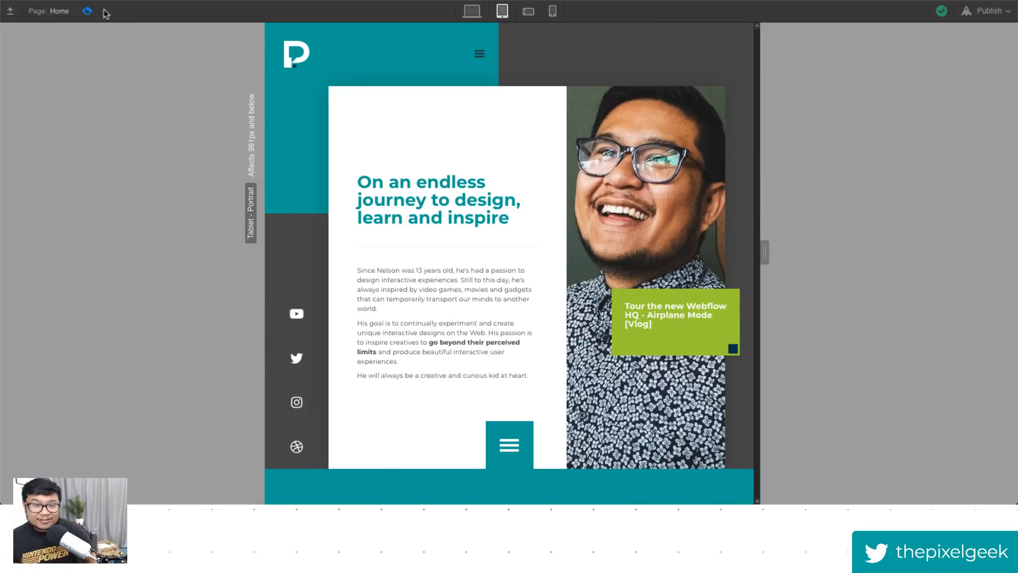
left_click(87, 11)
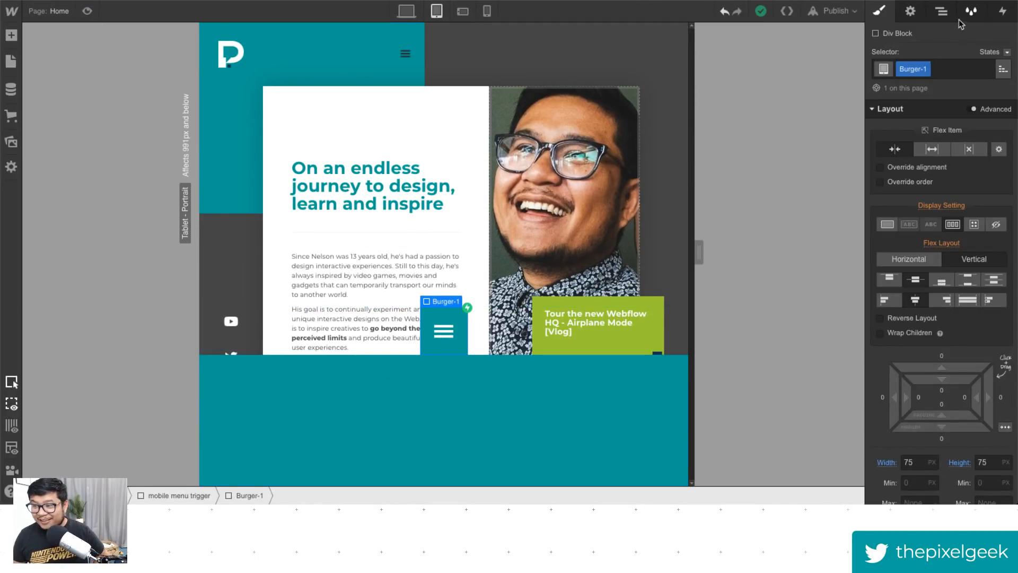
- Inspect the burger button's mouse-click interaction and the timed actions of its Burger 1 Open animation
left_click(1003, 11)
left_click(950, 79)
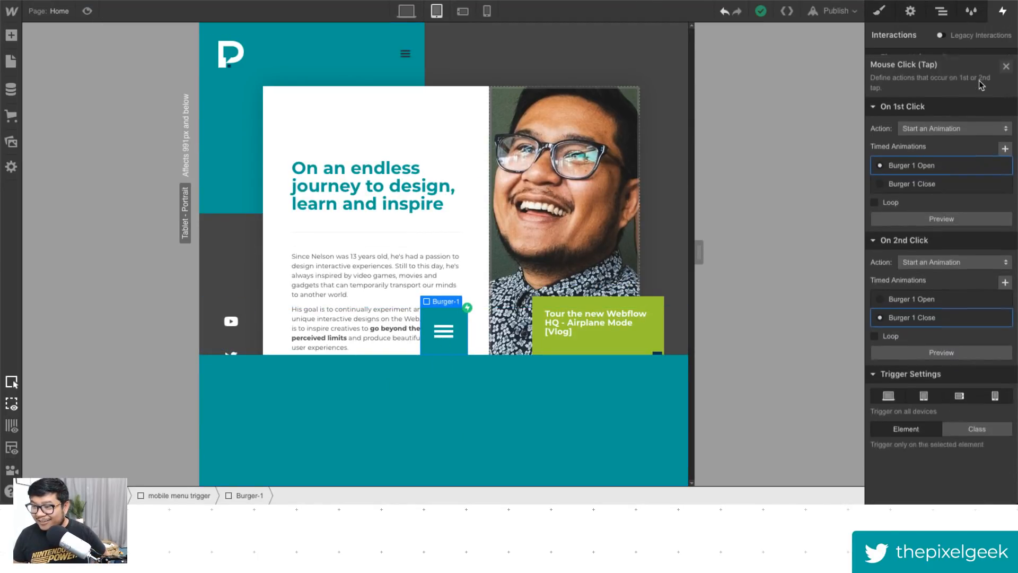
left_click(932, 175)
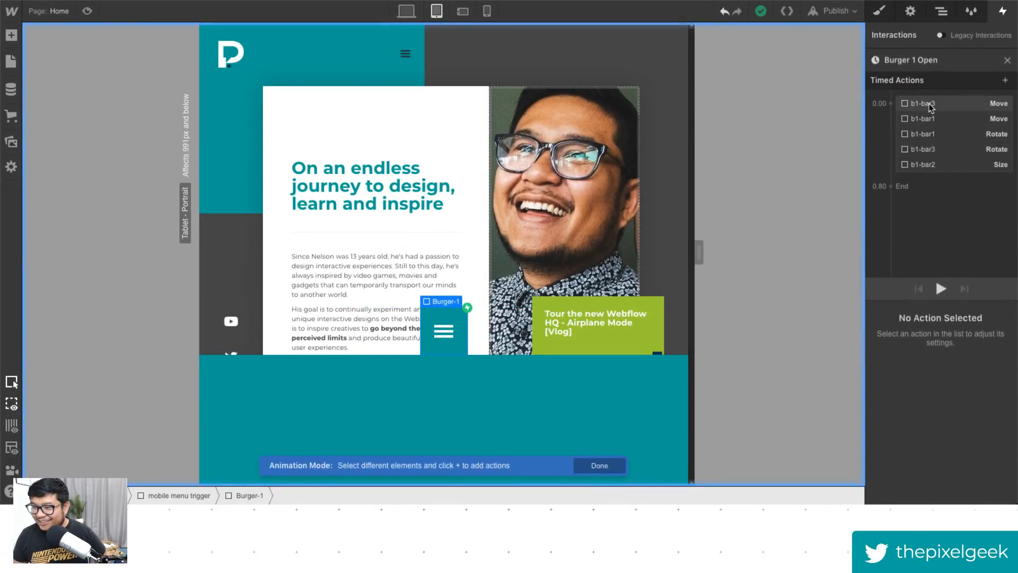
left_click(1007, 61)
left_click(1006, 60)
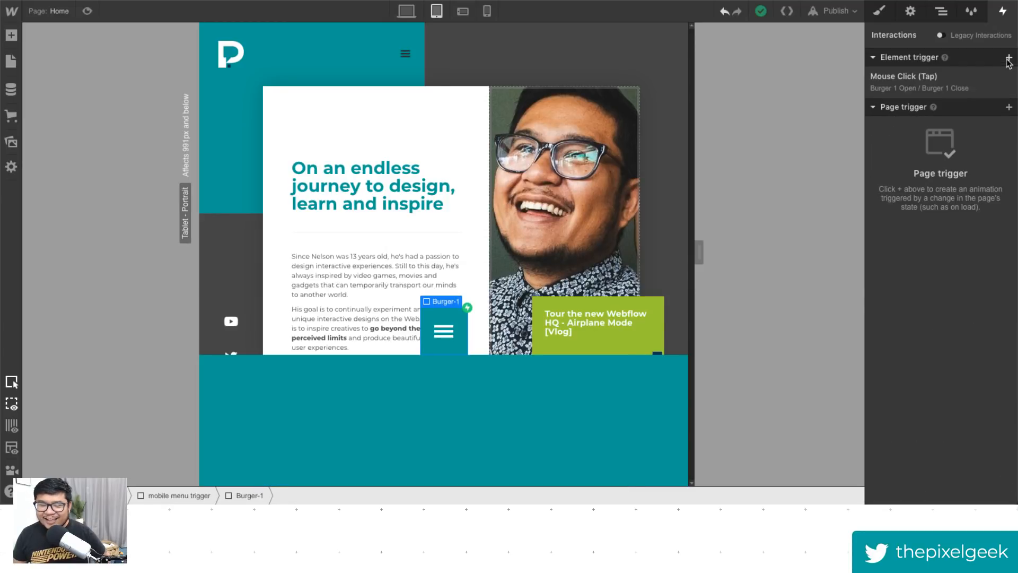
- Search the web for Font Awesome icons and open the Font Awesome Icons page
left_click(443, 444)
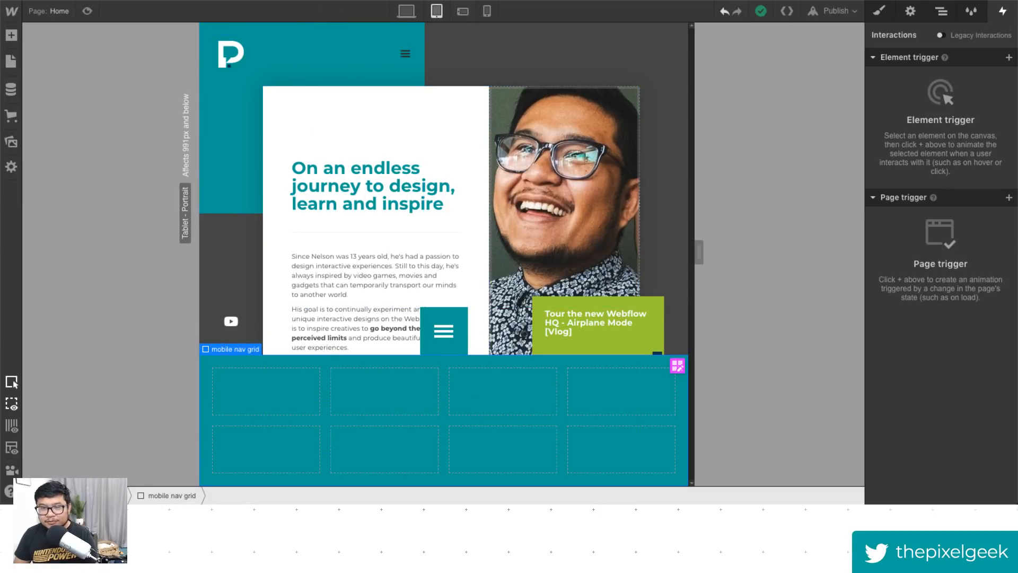
key("super+t")
type("font")
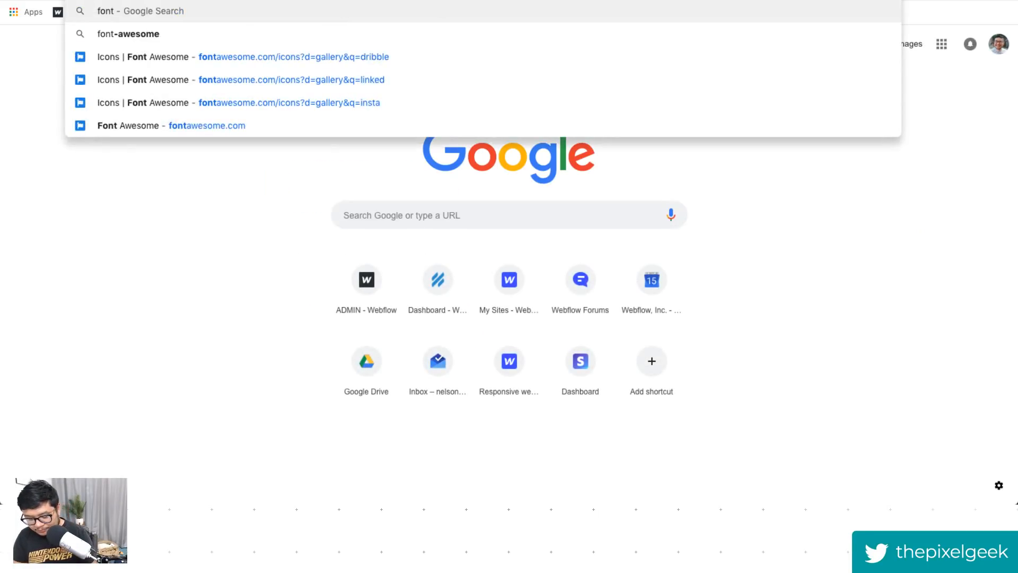
type(" aweso")
key("Down")
key("Down")
key("Return")
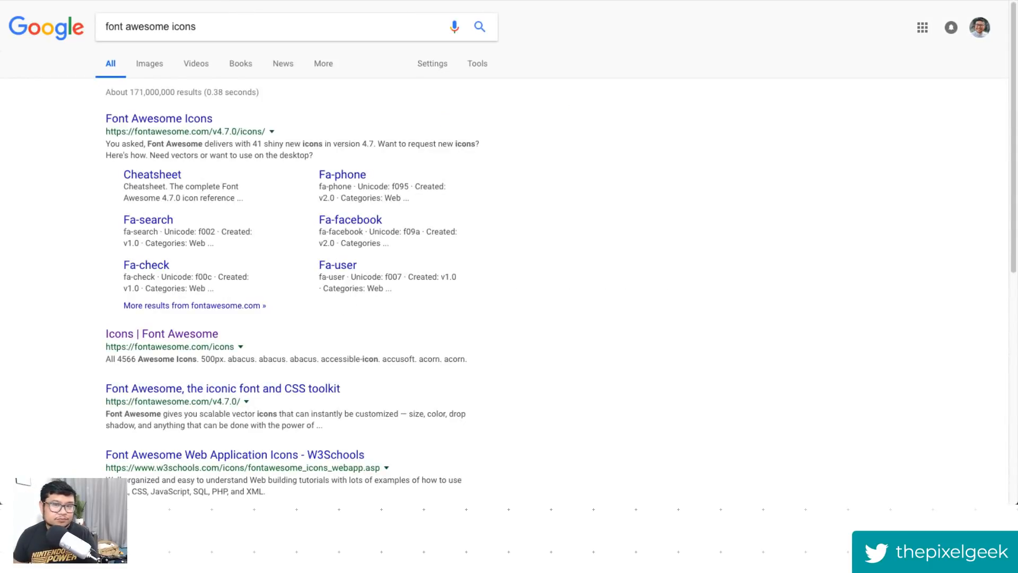
left_click(156, 127)
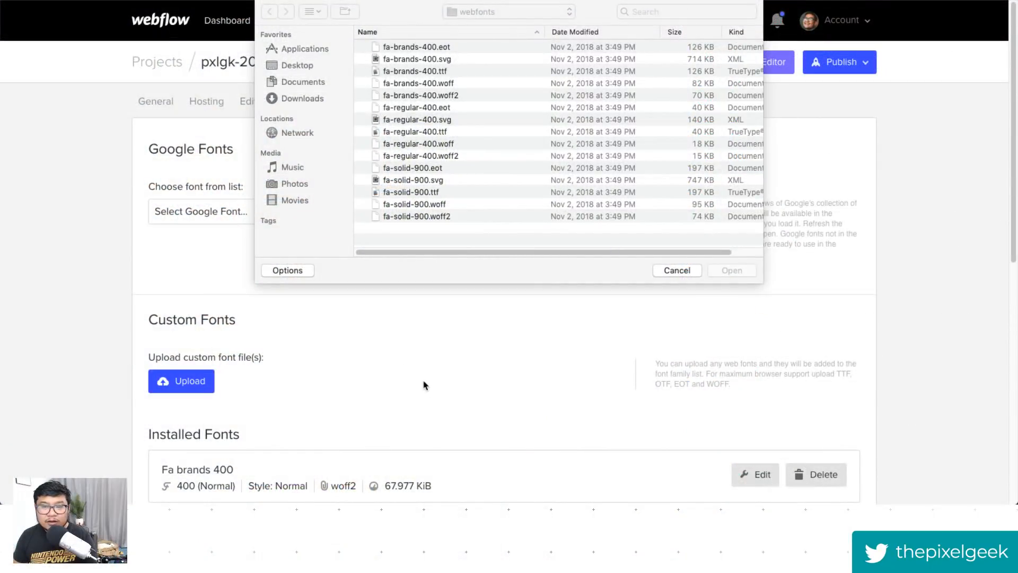
- Upload fa-solid-900.woff2 as a custom font in the project's font settings
left_click(461, 157)
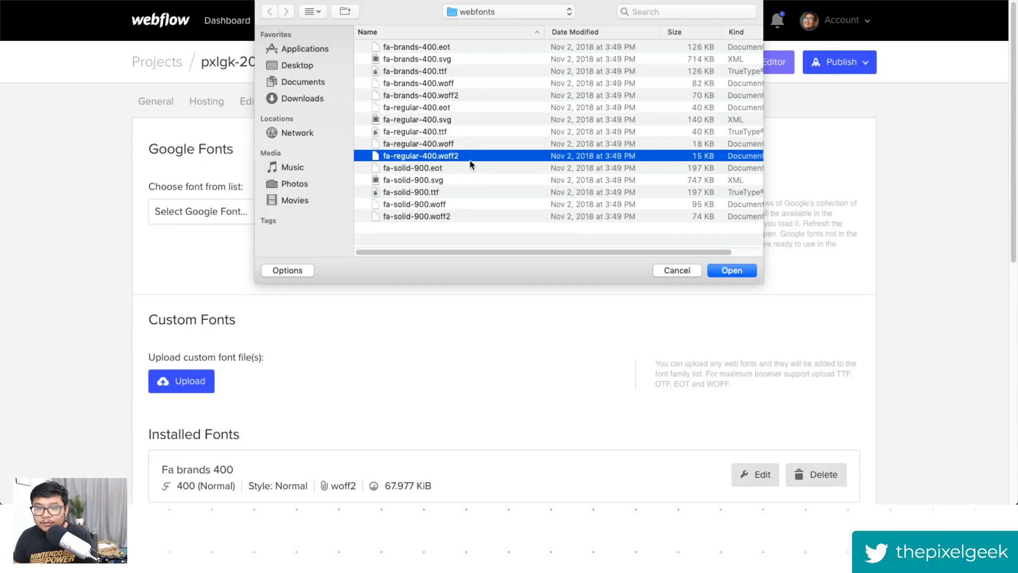
left_click(454, 217)
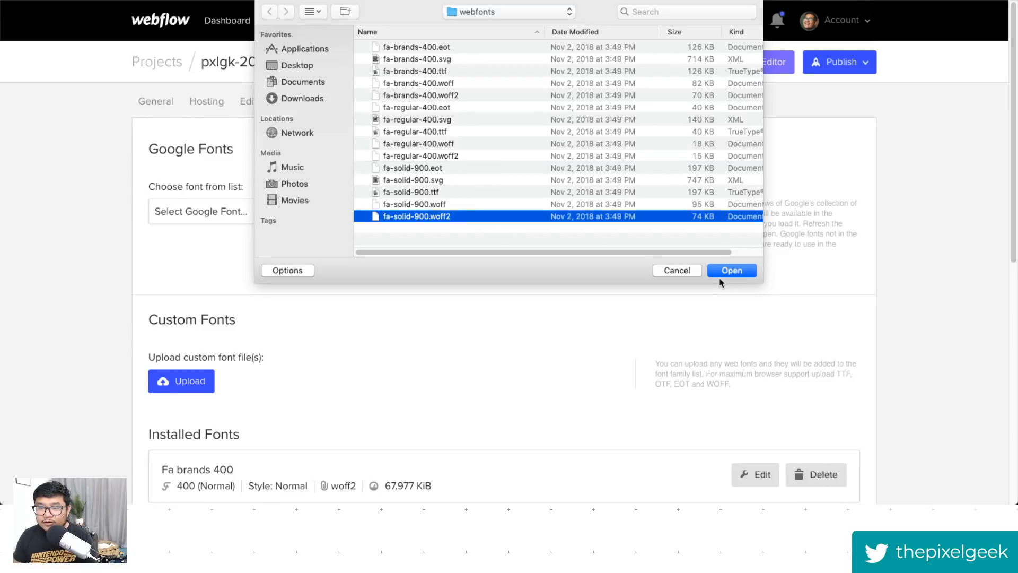
left_click(736, 271)
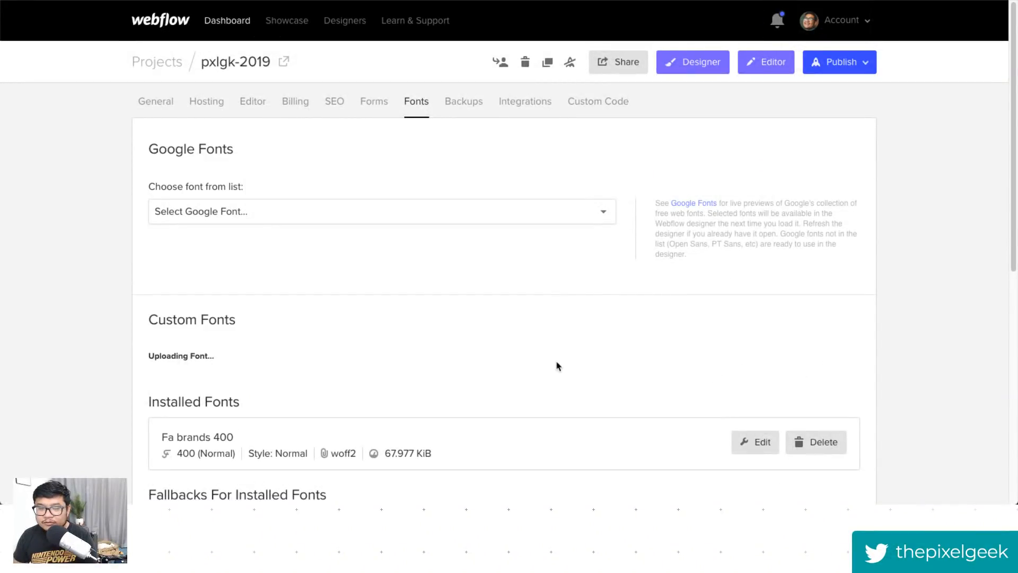
scroll(587, 357, "down", 2)
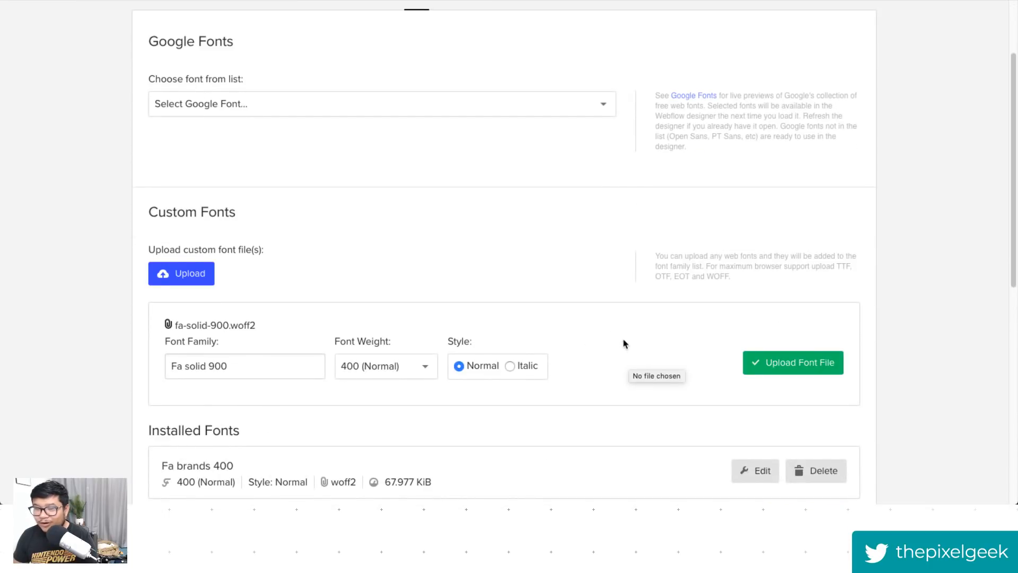
left_click(792, 363)
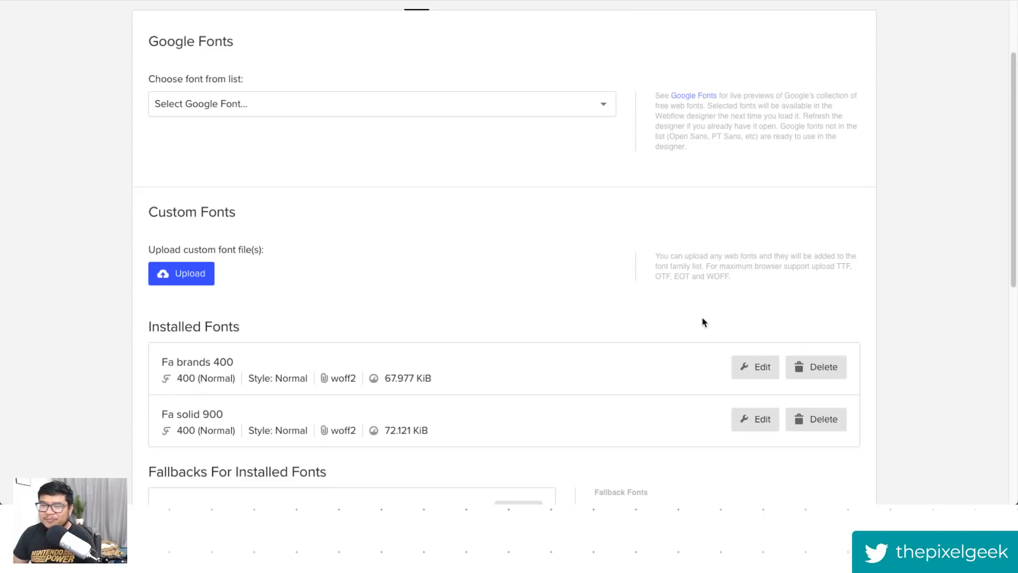
- Hide the mobile menu wrapper on desktop so it shows on tablet and phone only
left_click(693, 62)
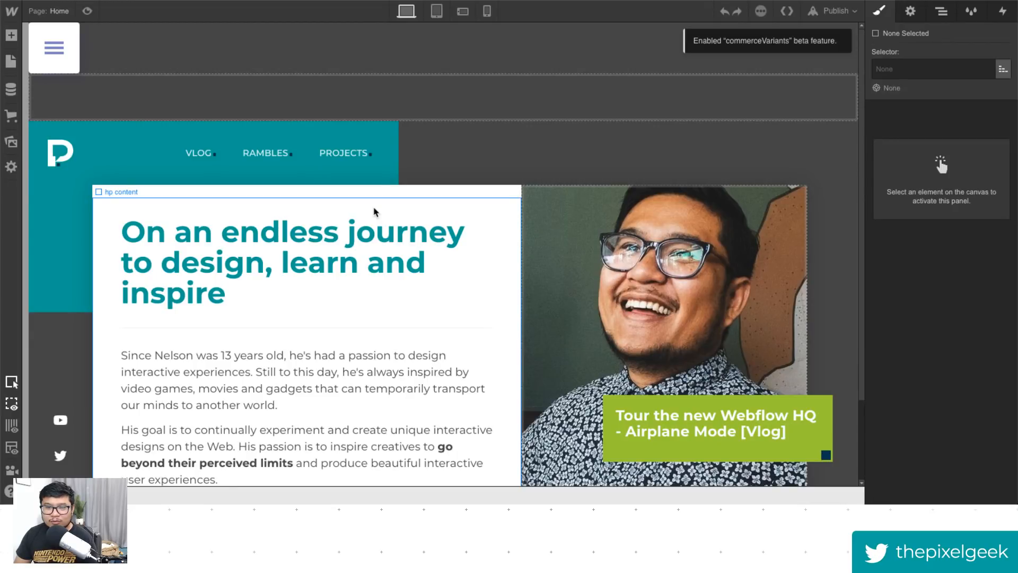
left_click(513, 73)
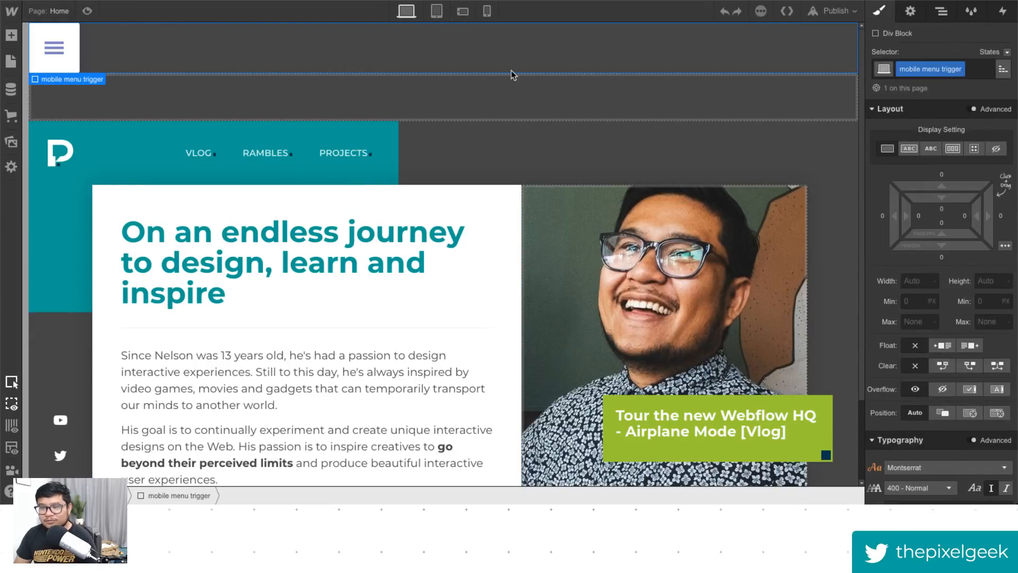
left_click(511, 84)
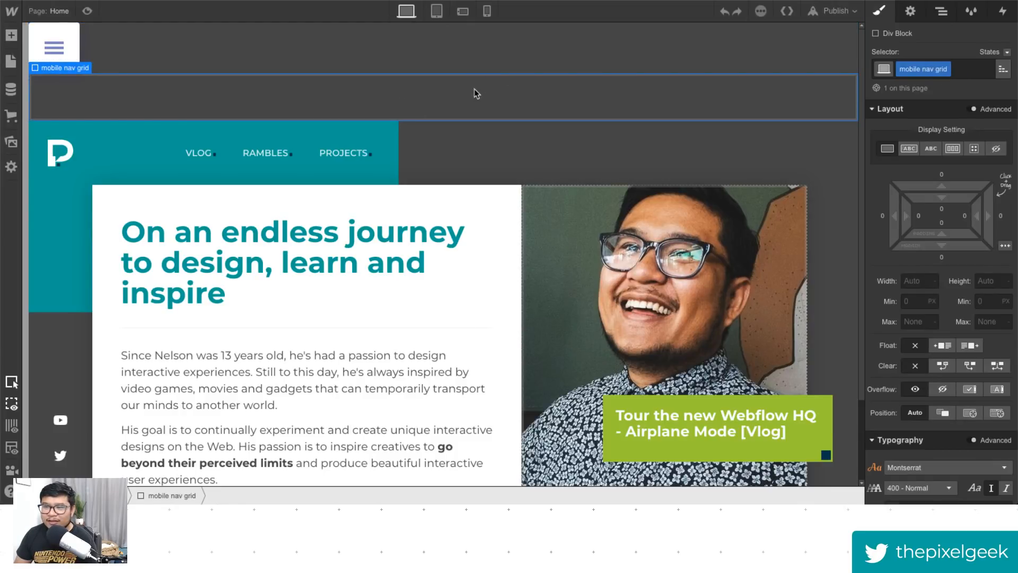
left_click(943, 18)
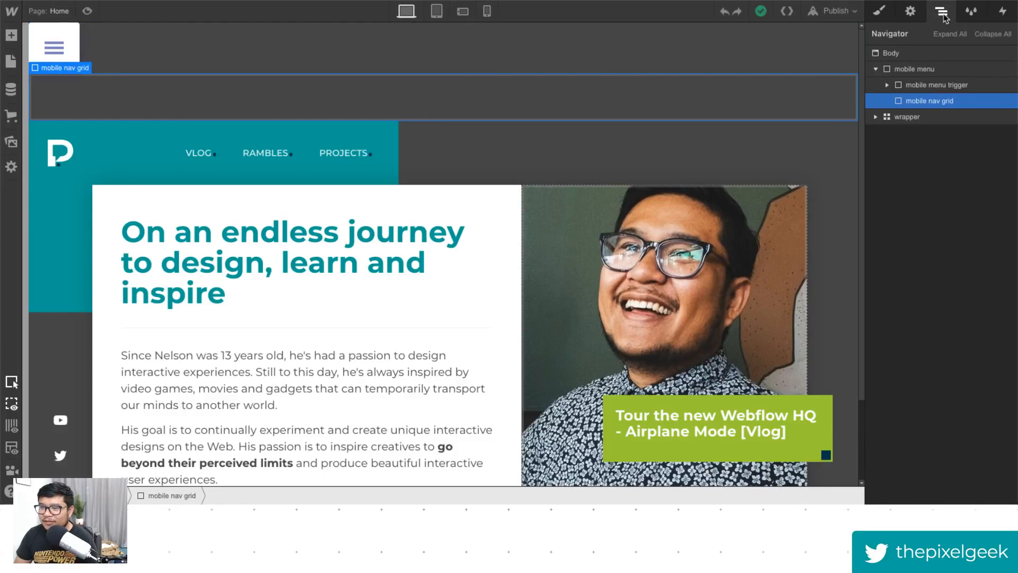
left_click(928, 69)
left_click(911, 12)
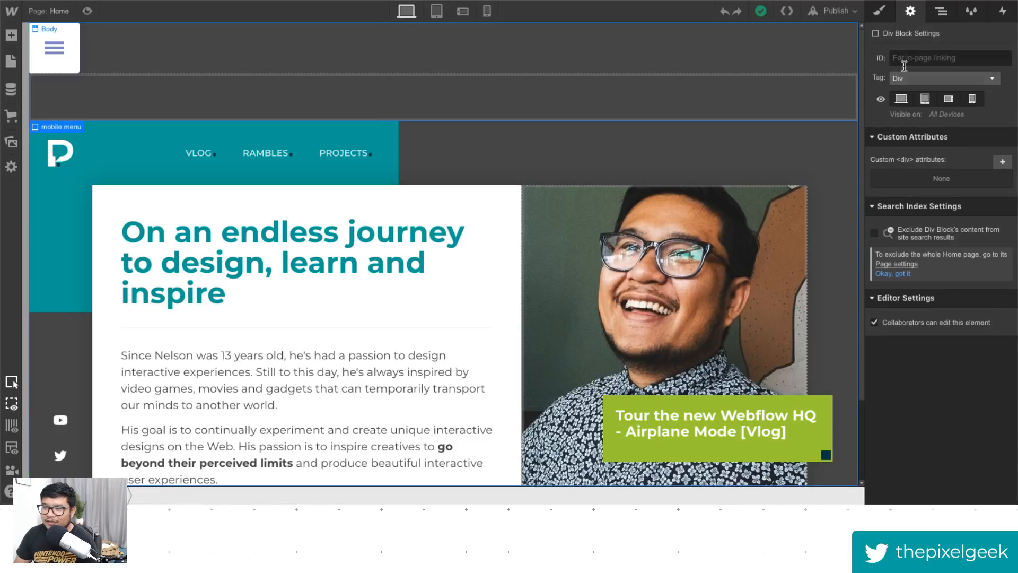
left_click(901, 99)
left_click(435, 12)
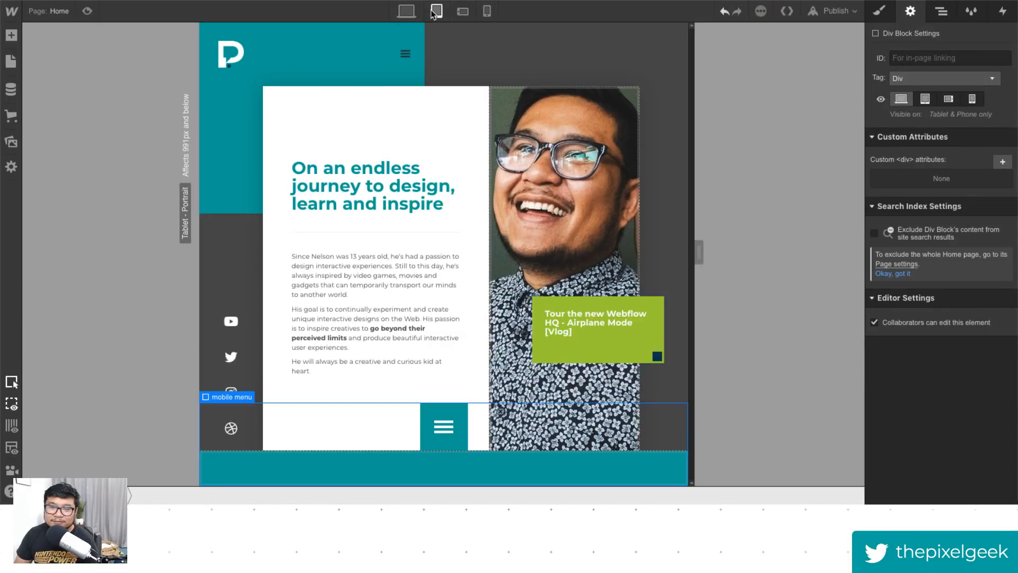
- Add a link block to the first cell of the mobile nav grid and give it the class mobile link
left_click(476, 466)
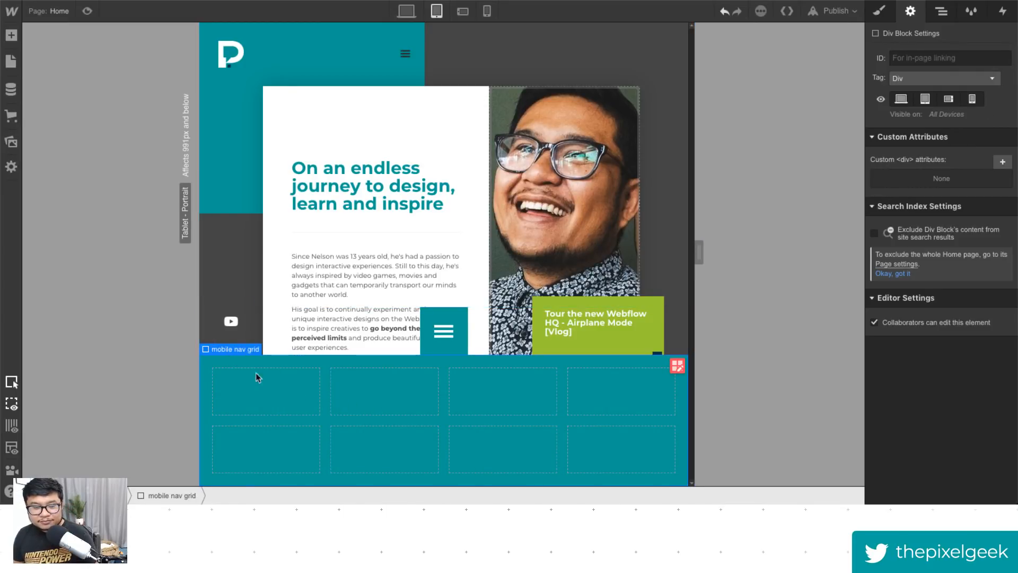
key("a")
left_click_drag(126, 280, 297, 393)
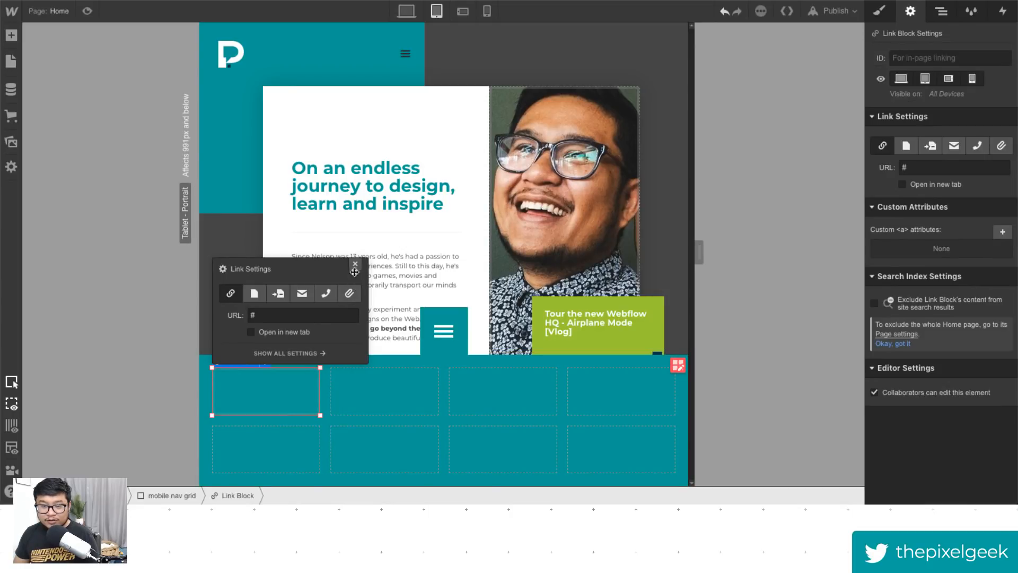
left_click(878, 15)
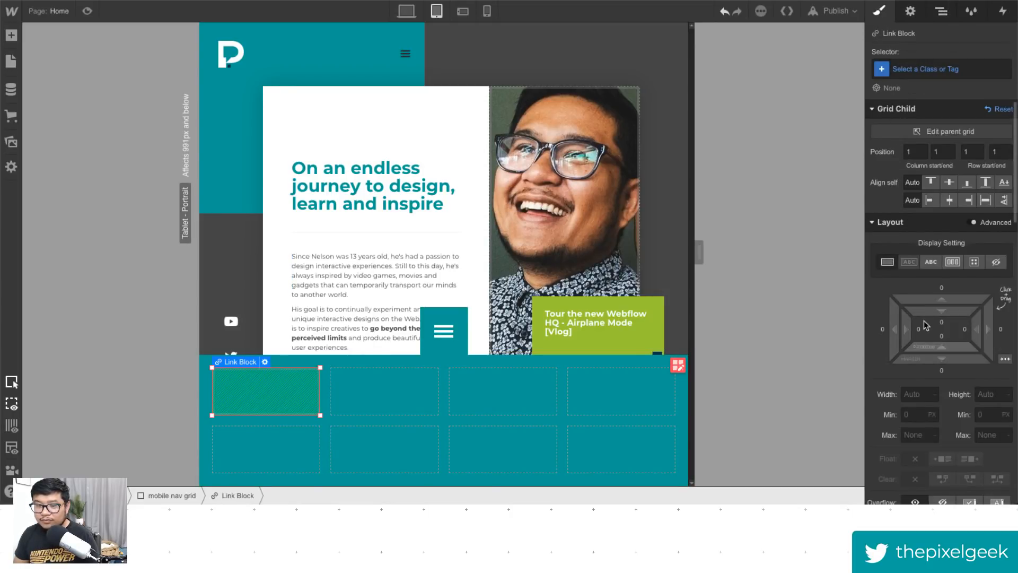
left_click(928, 73)
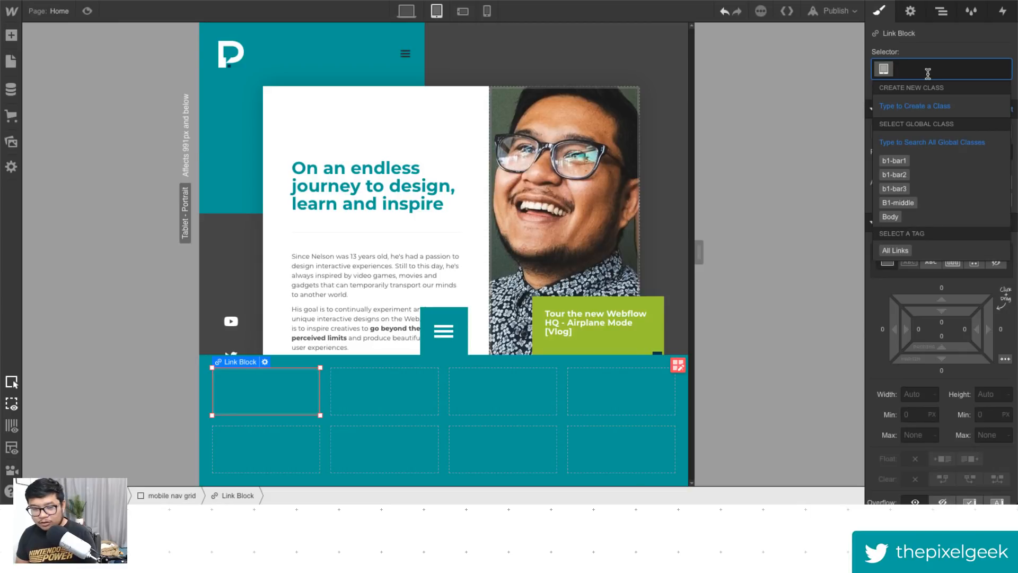
type("mobile link")
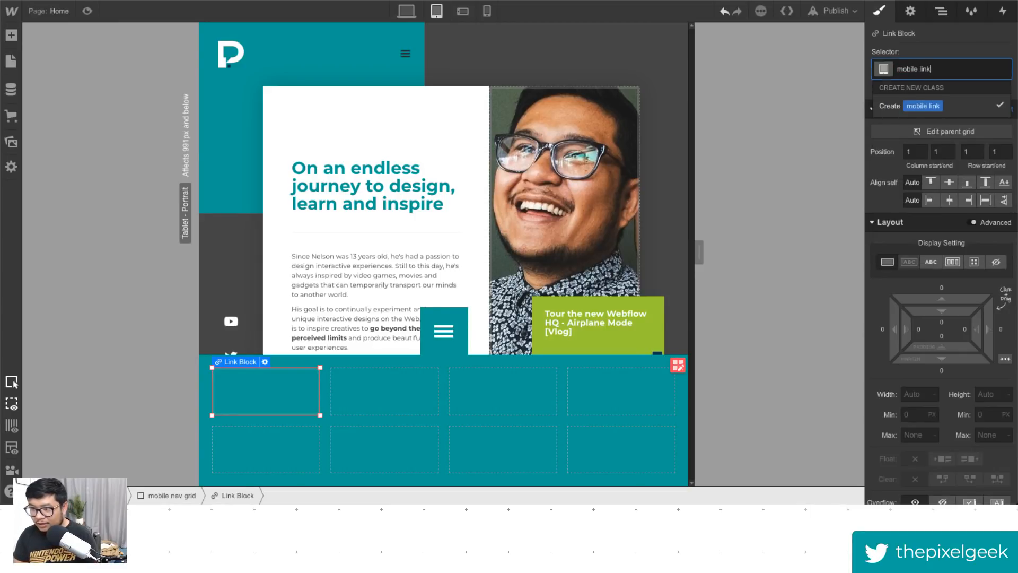
key("Return")
- Set the mobile link's text colour to white
scroll(972, 377, "down", 6)
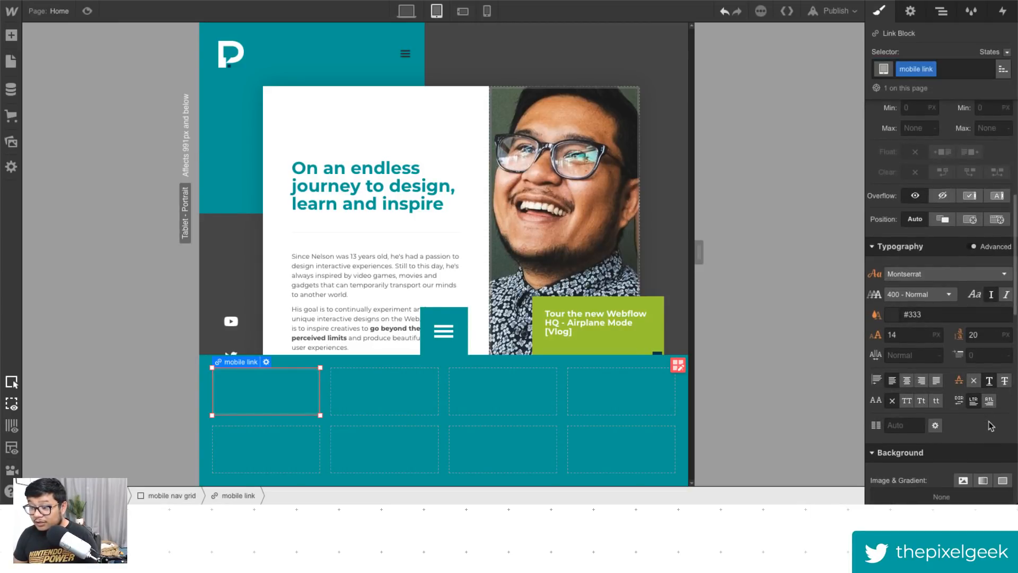
left_click(974, 372)
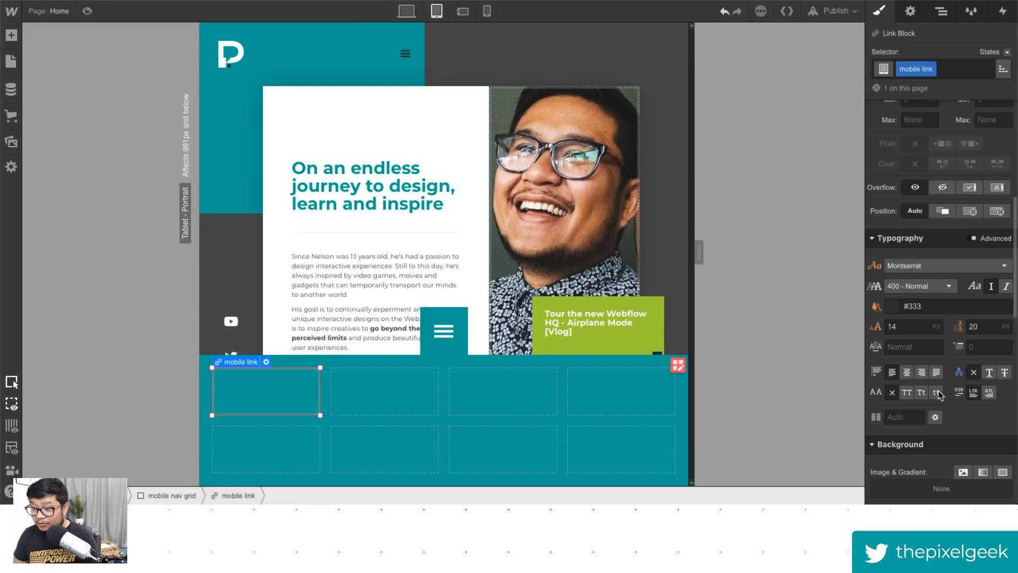
left_click(891, 307)
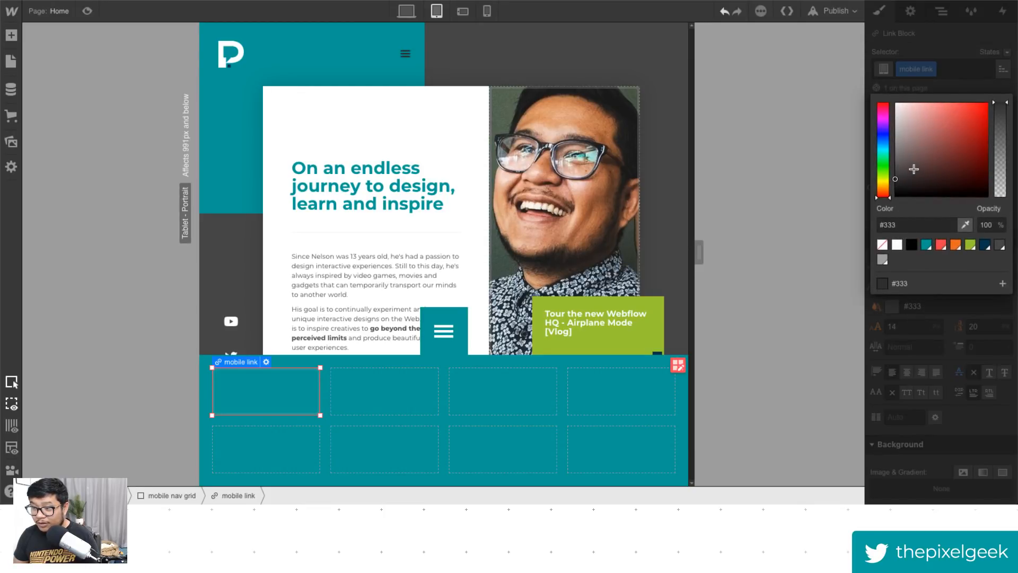
left_click(974, 58)
scroll(952, 365, "down", 2)
scroll(952, 365, "up", 3)
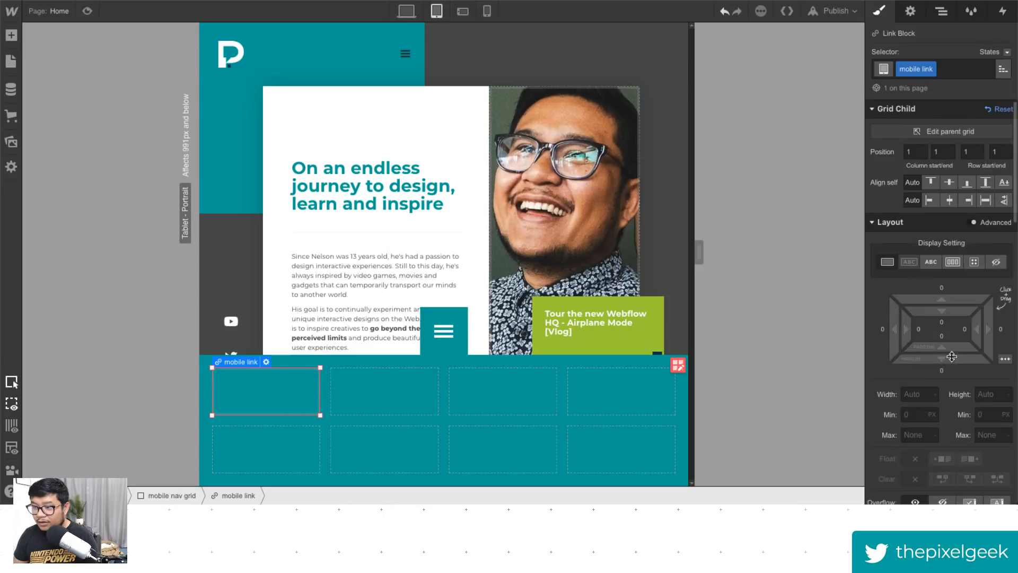
- Set the mobile link's display to flex with its content centred
left_click(953, 262)
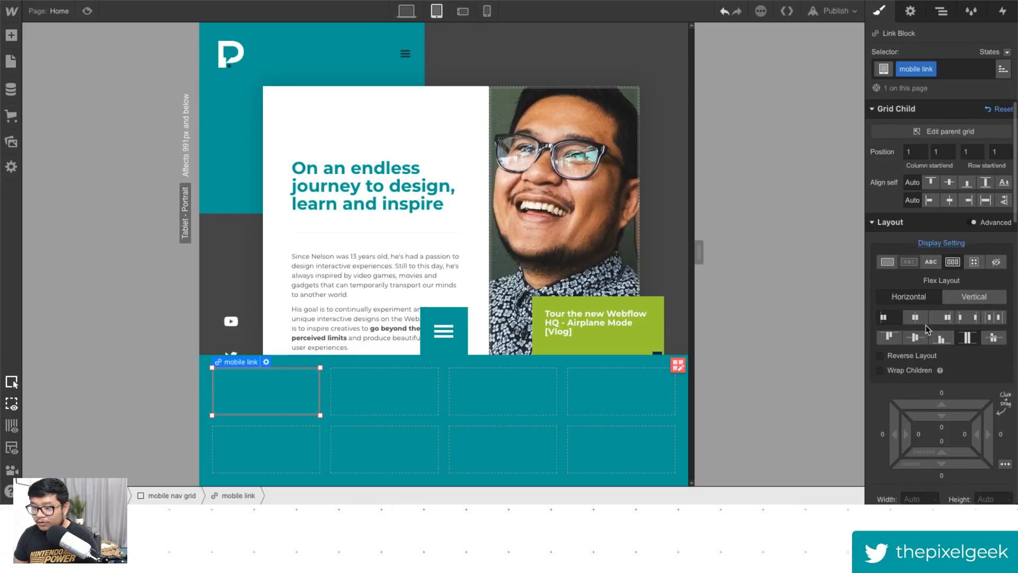
left_click(917, 318)
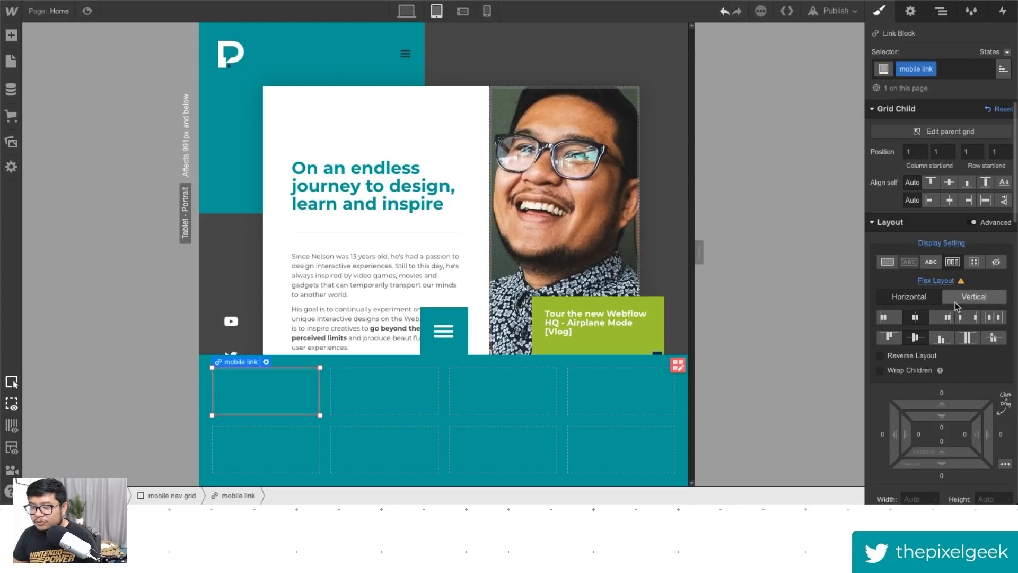
scroll(960, 339, "down", 4)
scroll(967, 339, "down", 4)
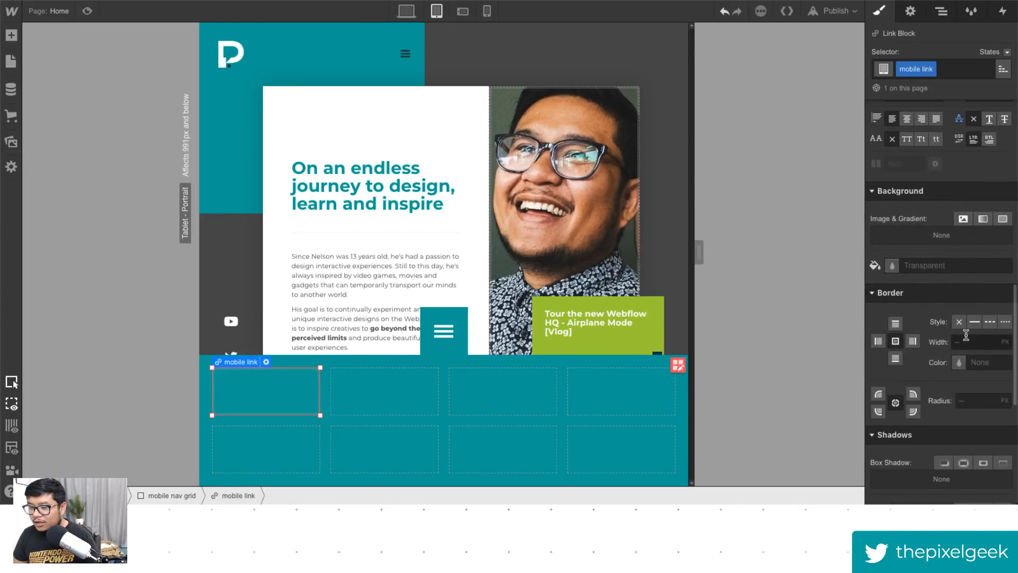
scroll(921, 246, "up", 4)
- Set the mobile link's font family to Fa solid 900
left_click(921, 246)
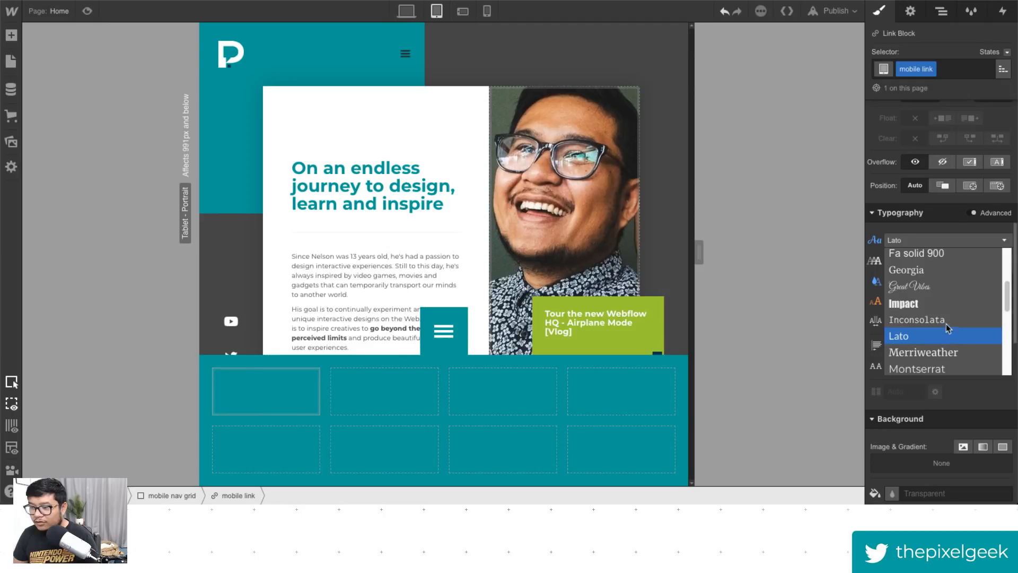
scroll(943, 297, "up", 1)
left_click(943, 281)
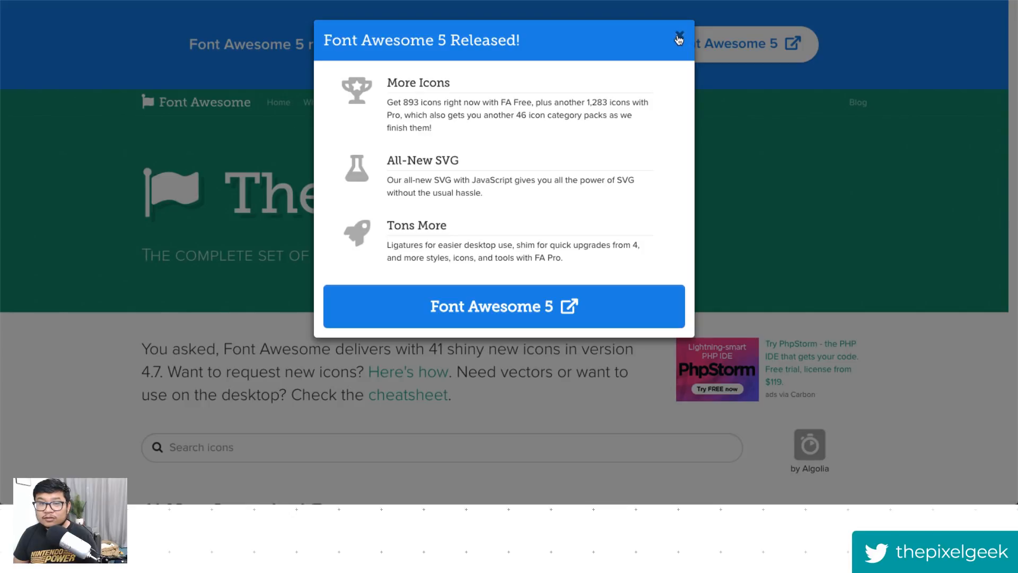
- Go to the Font Awesome 5 site from the release announcement
left_click(513, 306)
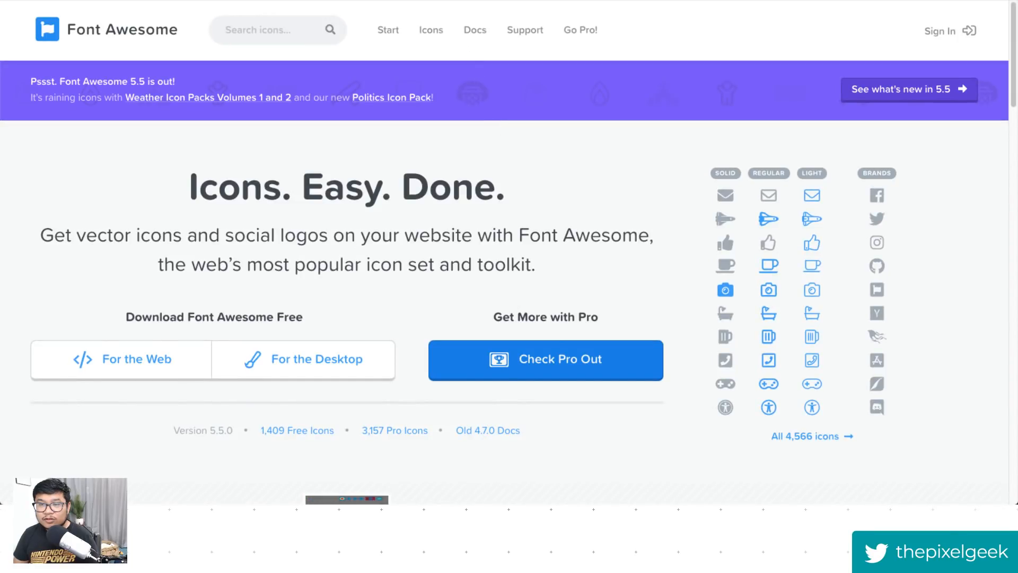
- Open the Font Awesome icon gallery and filter it to free solid icons
left_click(430, 30)
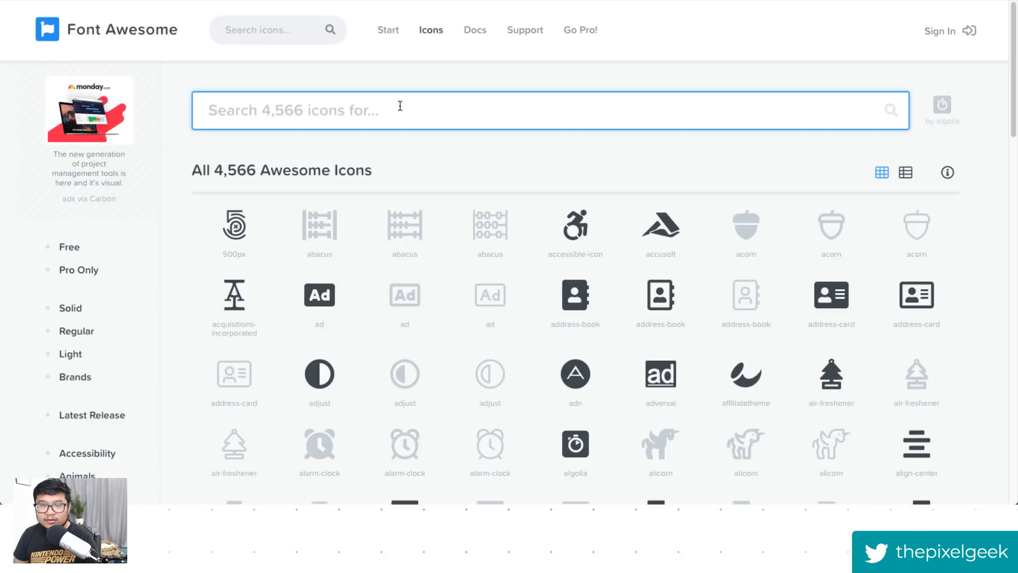
left_click(77, 248)
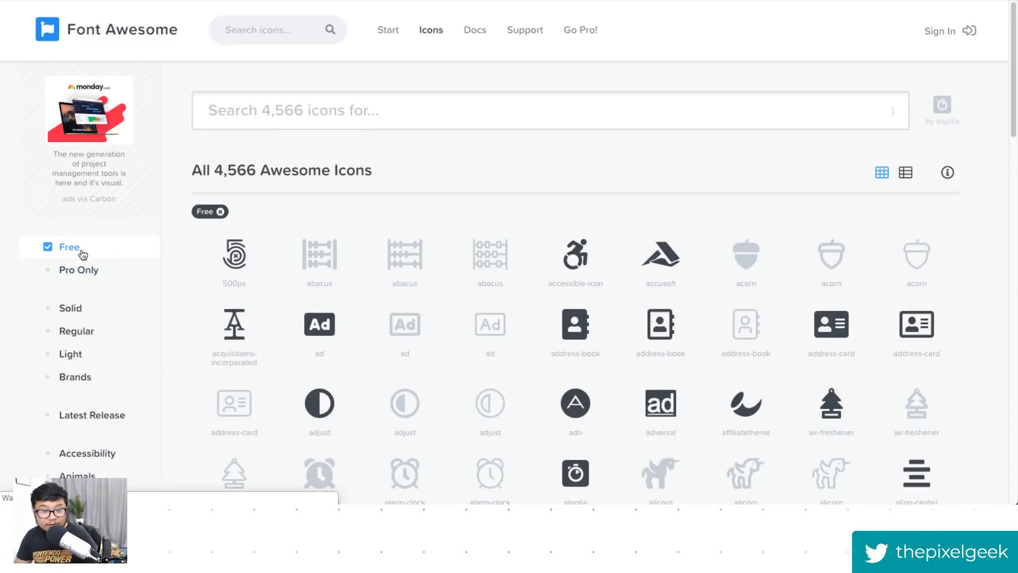
left_click(70, 309)
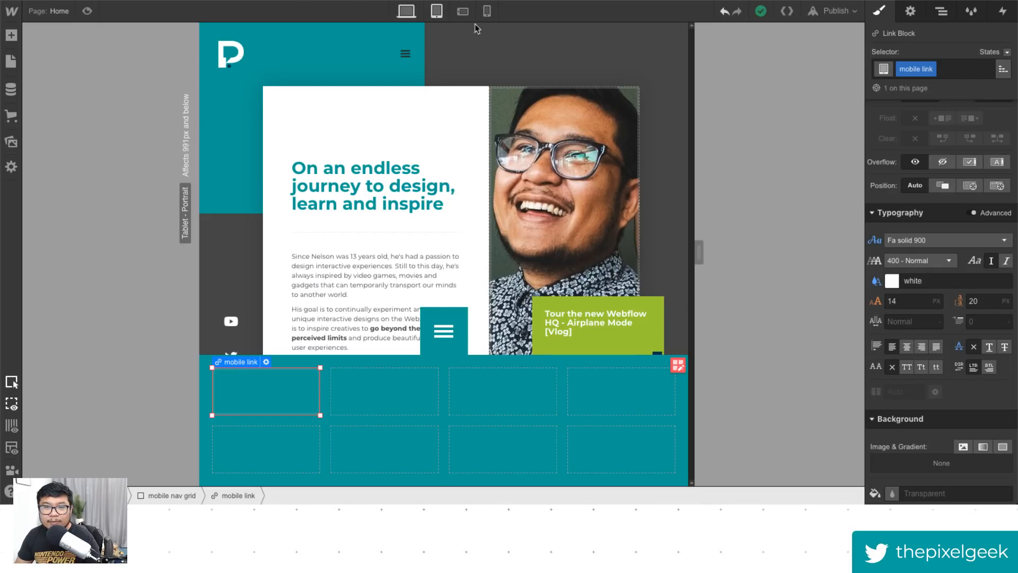
left_click(437, 12)
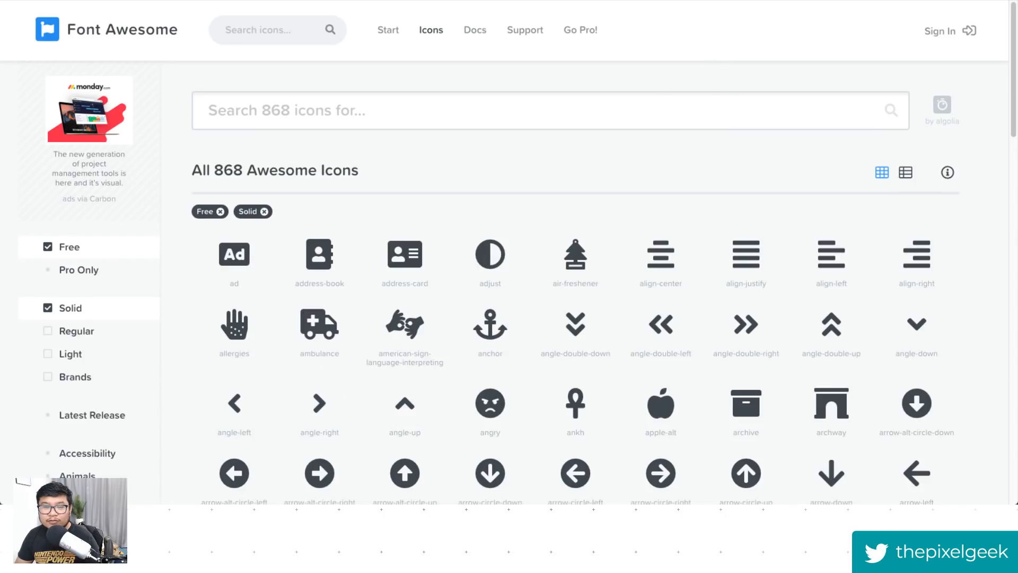
- Search the icons for "video" and copy the solid video icon's glyph
left_click(368, 109)
type("video")
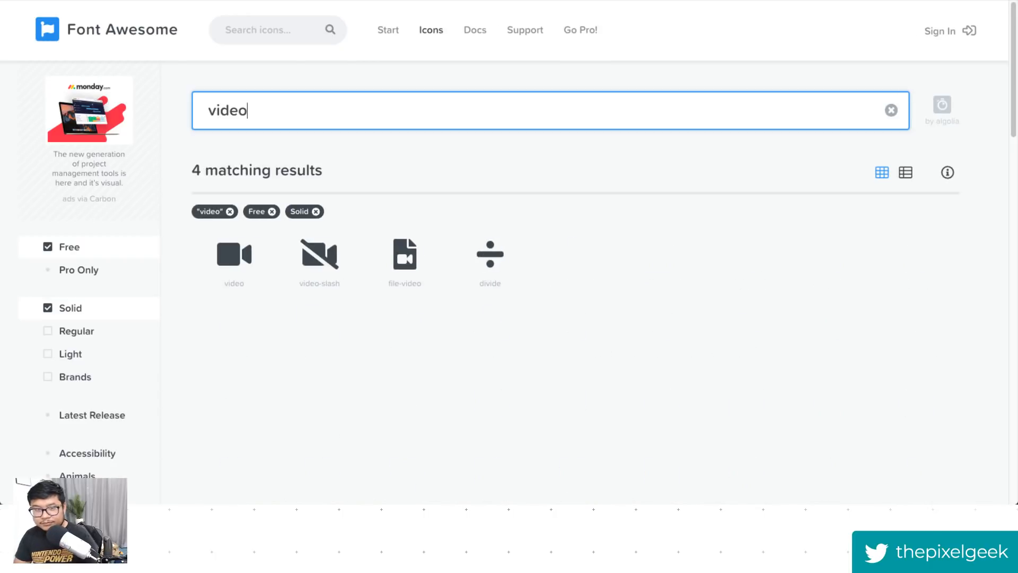
left_click(238, 263)
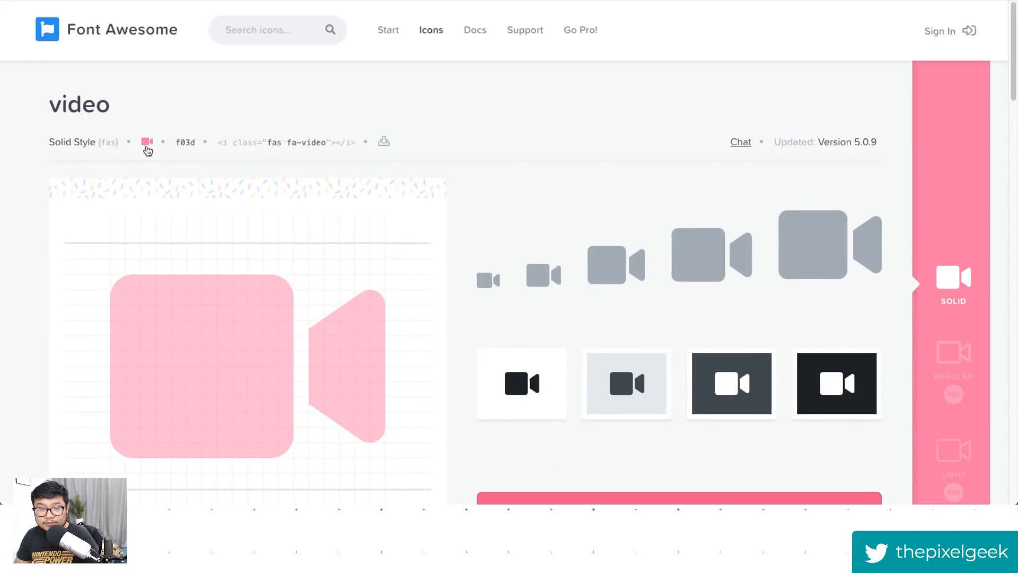
left_click(147, 151)
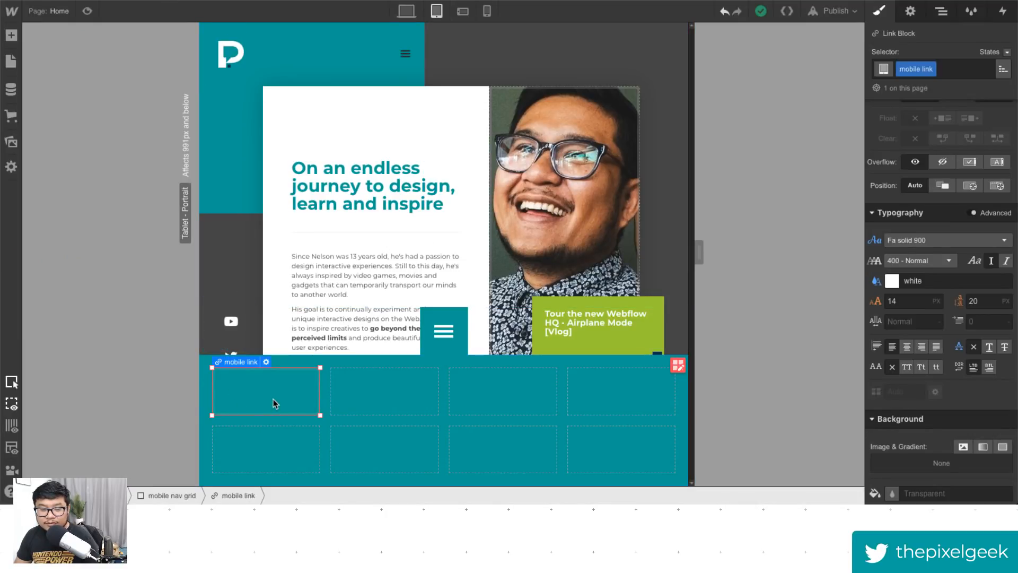
- Add a text block inside the mobile link and paste the video icon glyph into it
key("a")
left_click(59, 457)
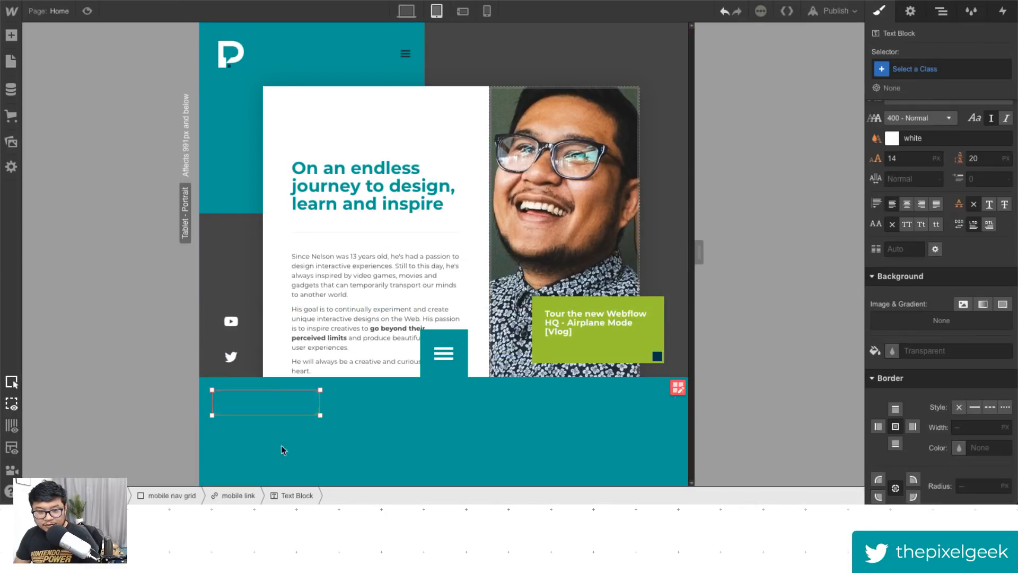
double_click(261, 403)
key("ctrl+v")
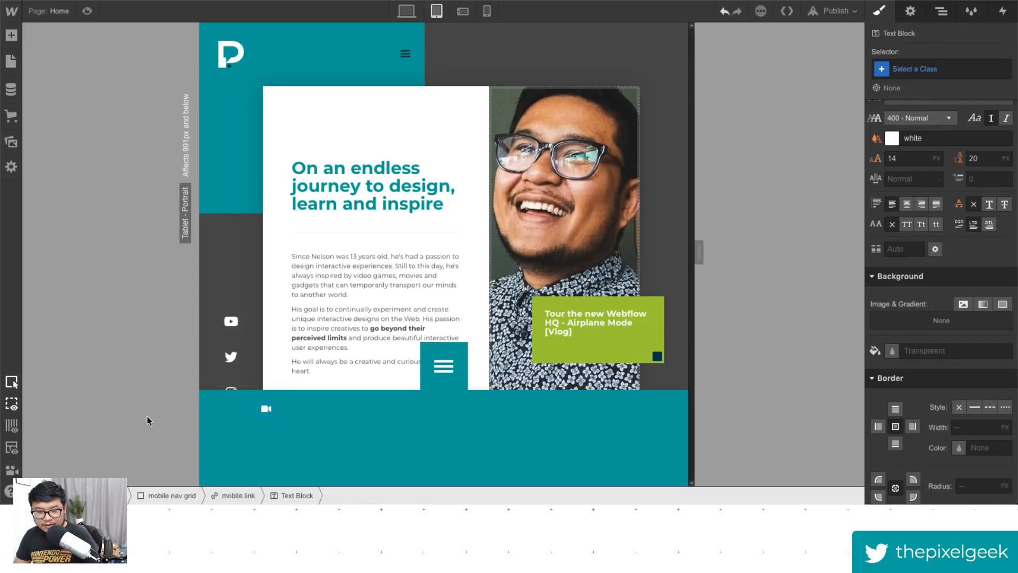
left_click(275, 405)
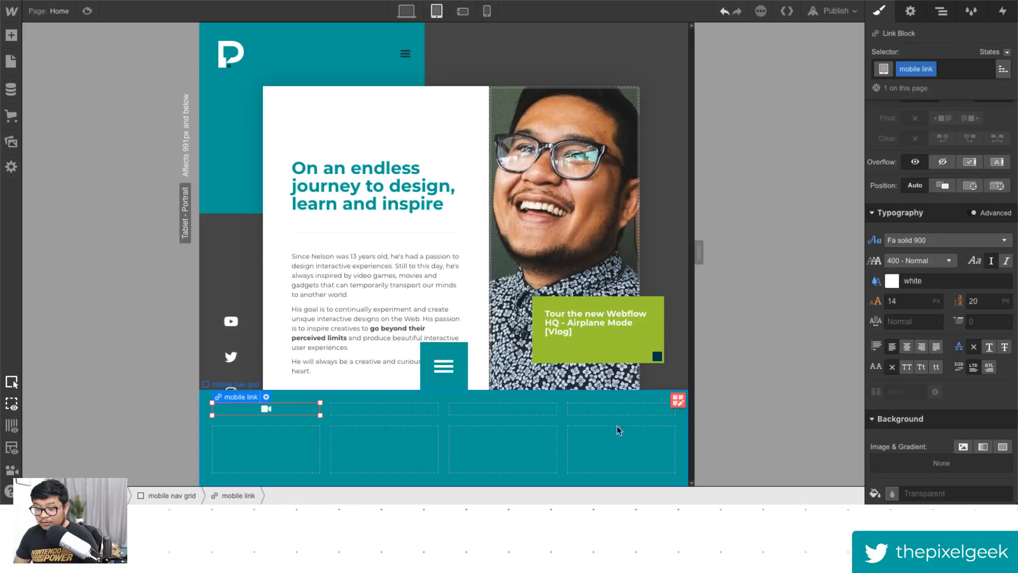
- Set the mobile link's font size to 44 px and its line height to 80 px
left_click(915, 299)
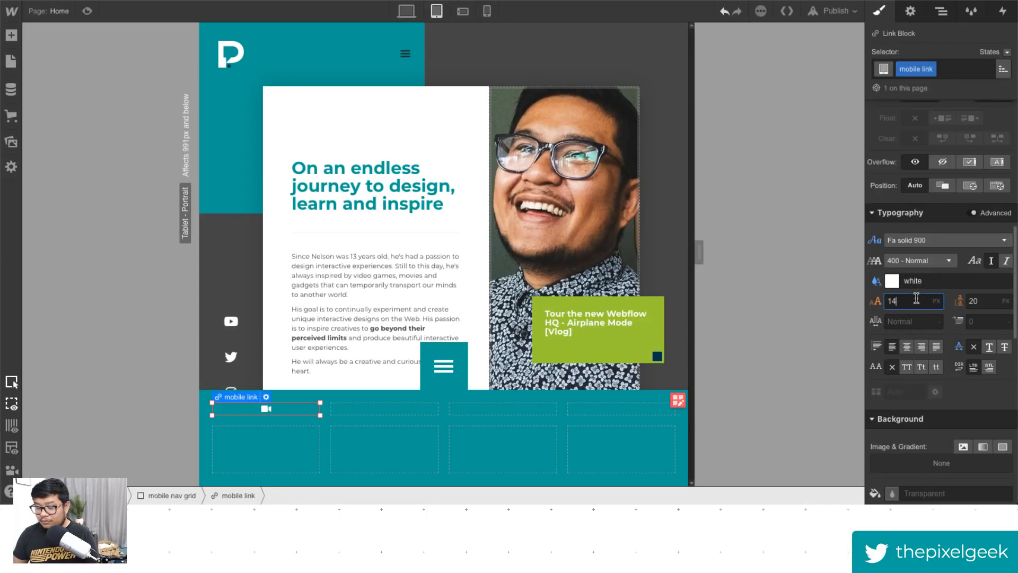
type("34")
key("shift+Up")
key("Tab")
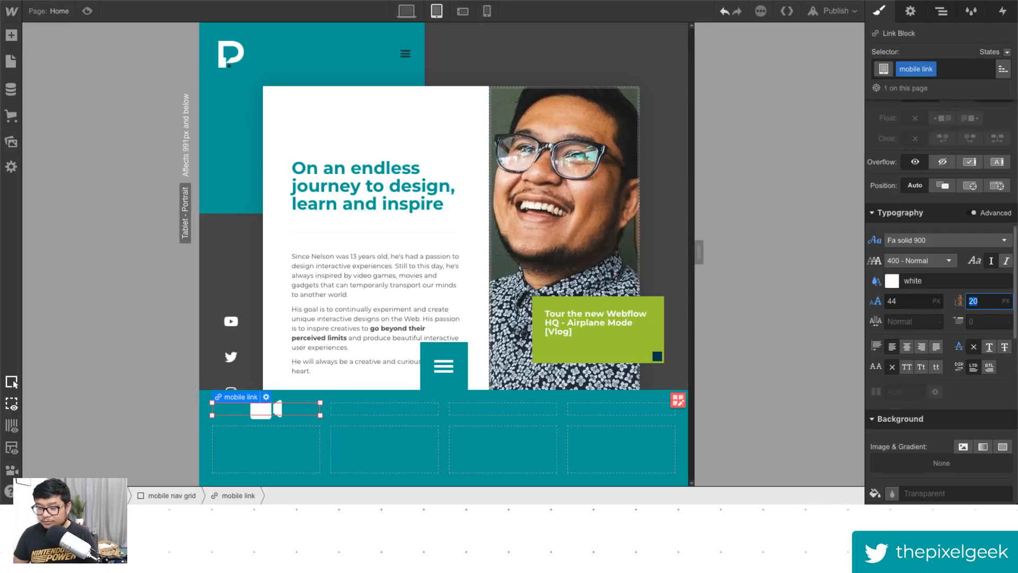
type("50")
key("shift+Up")
key("shift+Up")
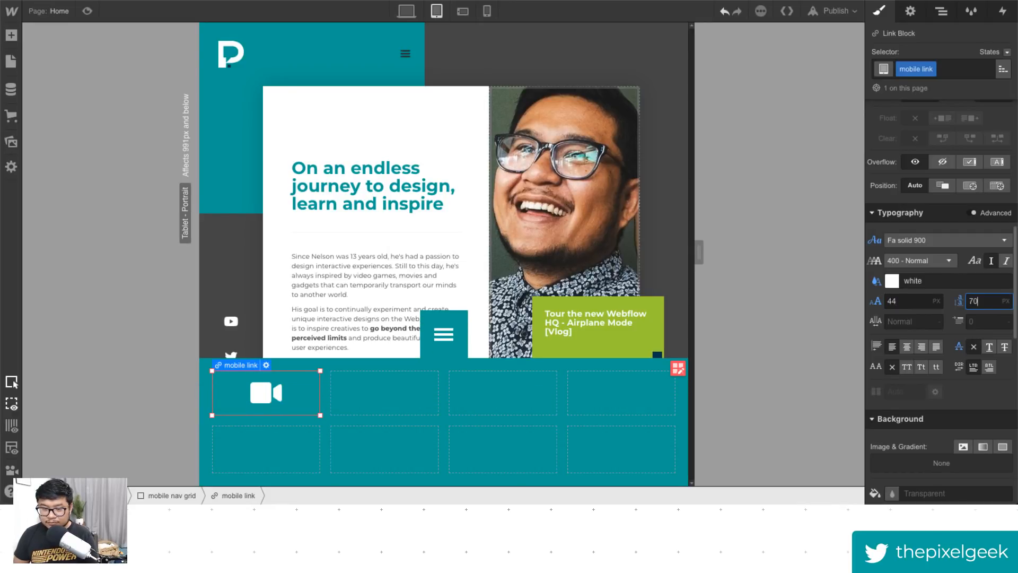
key("shift+Up")
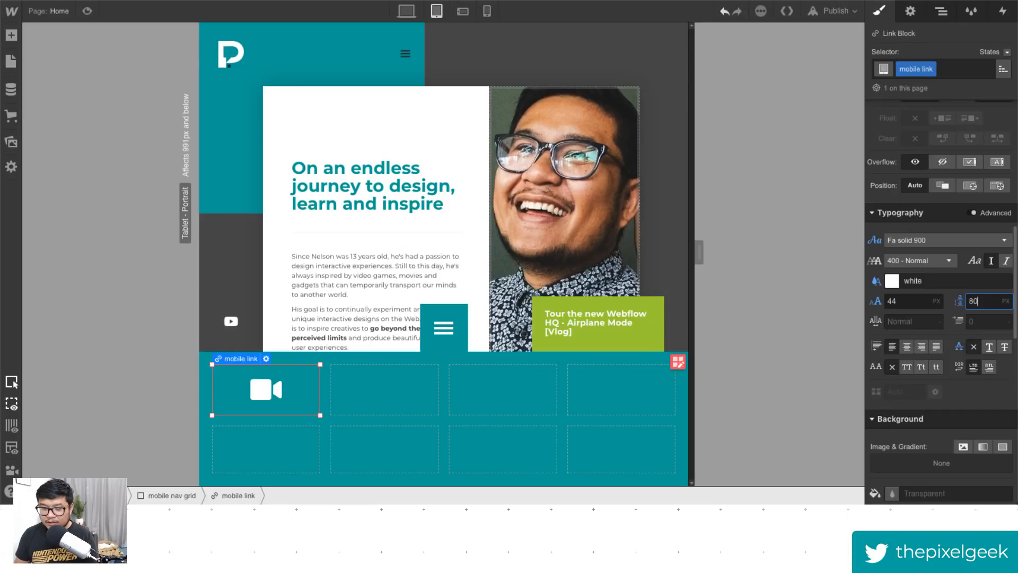
- Delete the other empty mobile links from the mobile nav grid, keeping the one with the icon
left_click(260, 401)
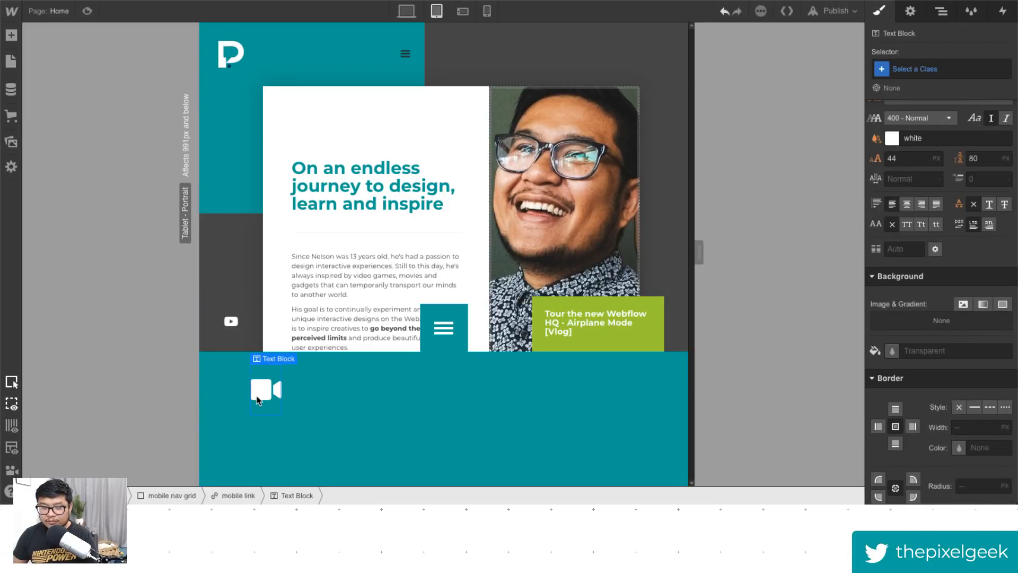
left_click(287, 452)
left_click(300, 392)
left_click(320, 401)
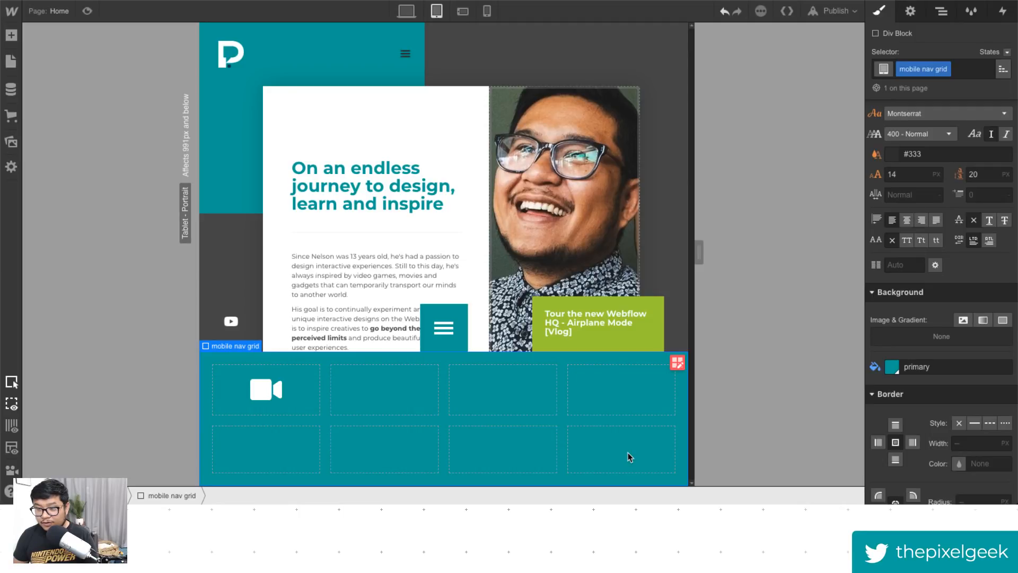
left_click(297, 395)
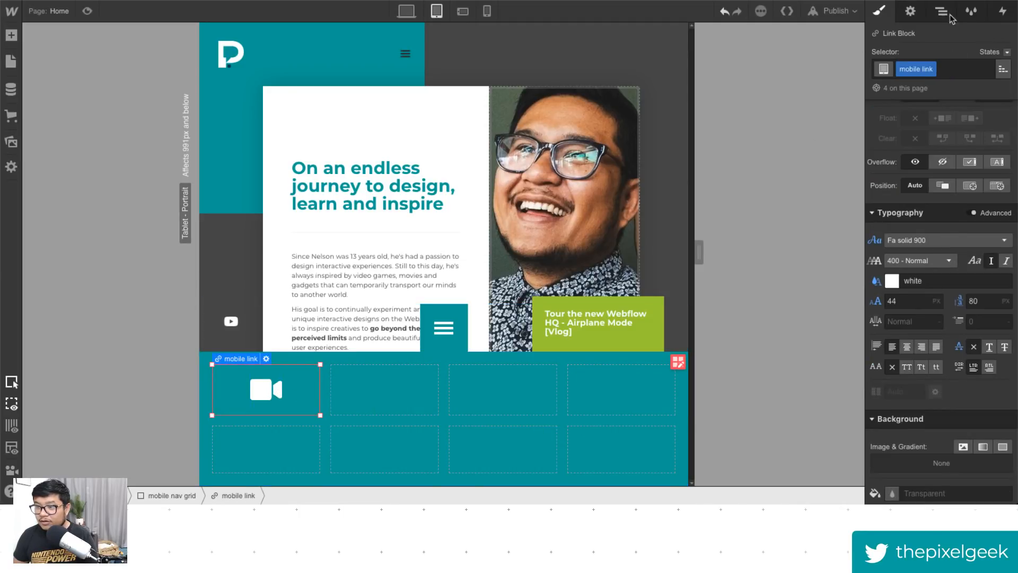
left_click(942, 11)
left_click_drag(979, 182, 954, 153)
key("Delete")
key("Delete")
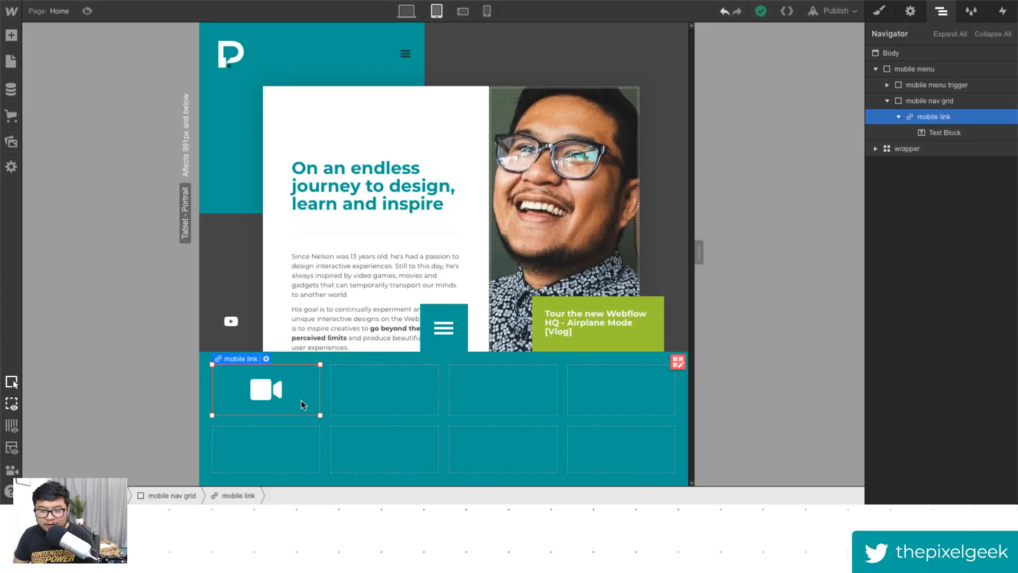
- Duplicate the icon mobile link until all eight cells of the mobile nav grid are filled
left_click_drag(314, 408, 372, 393)
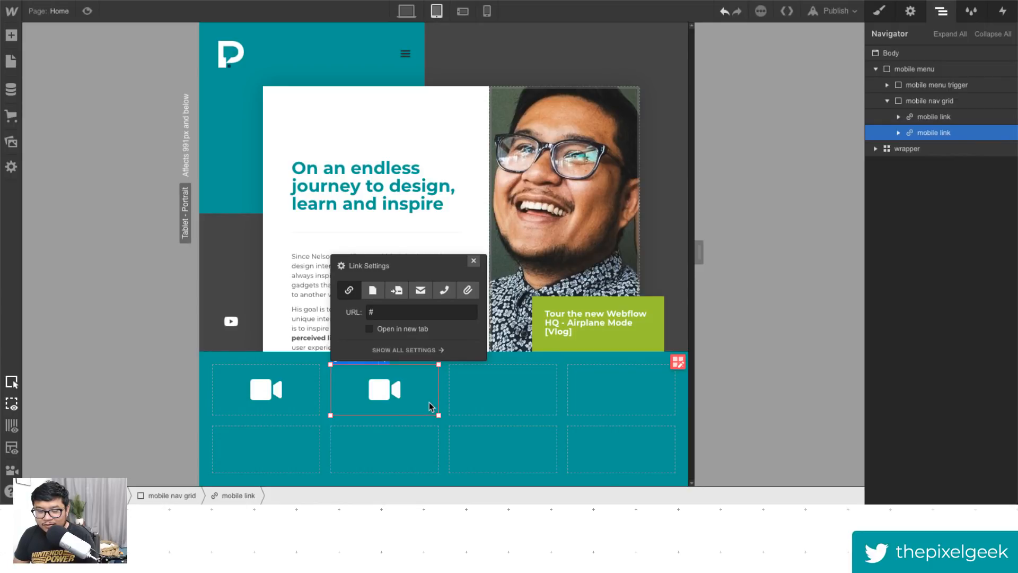
left_click_drag(424, 397, 578, 440)
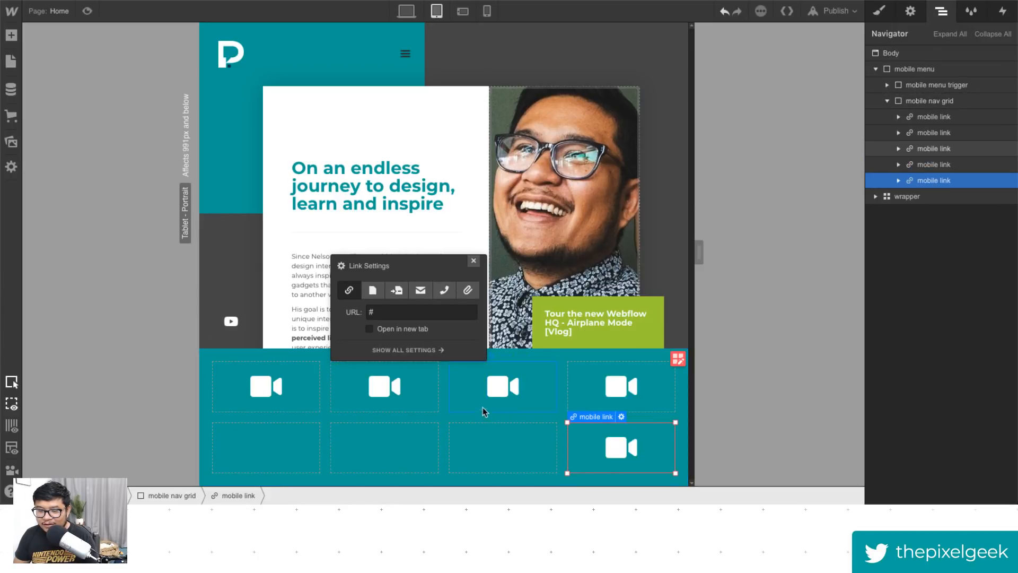
left_click_drag(466, 395, 457, 444)
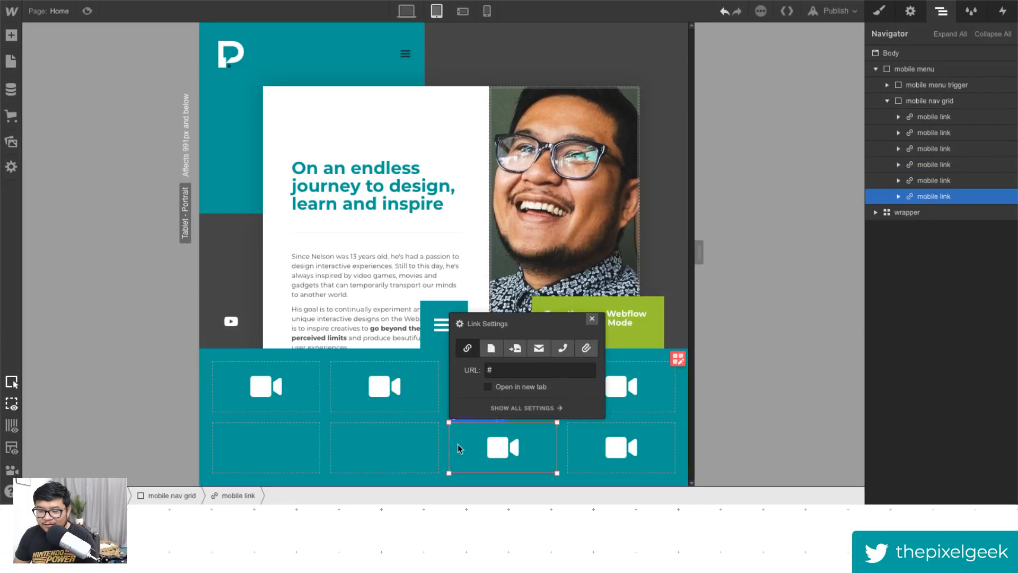
left_click(592, 319)
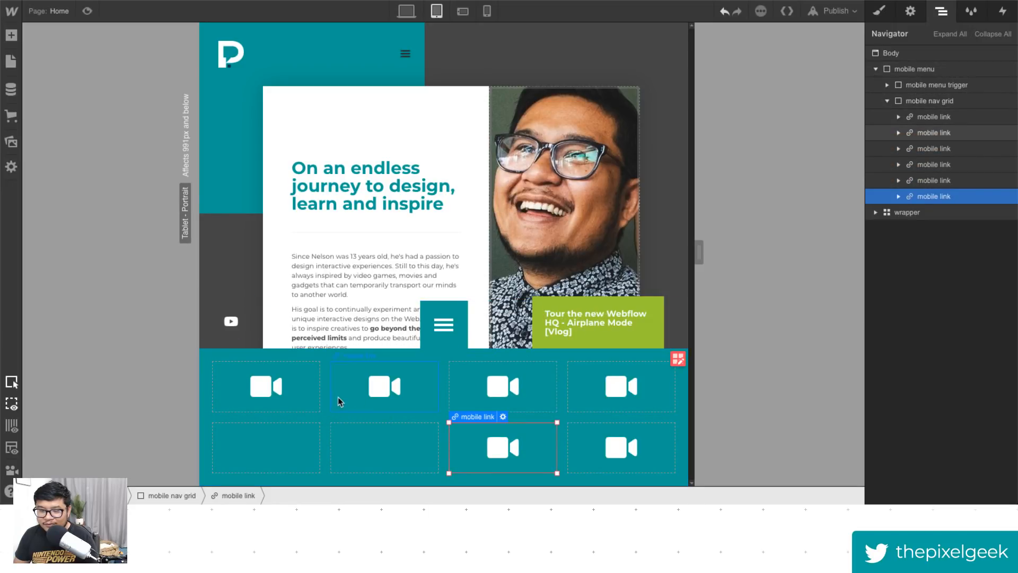
left_click_drag(339, 405, 338, 444)
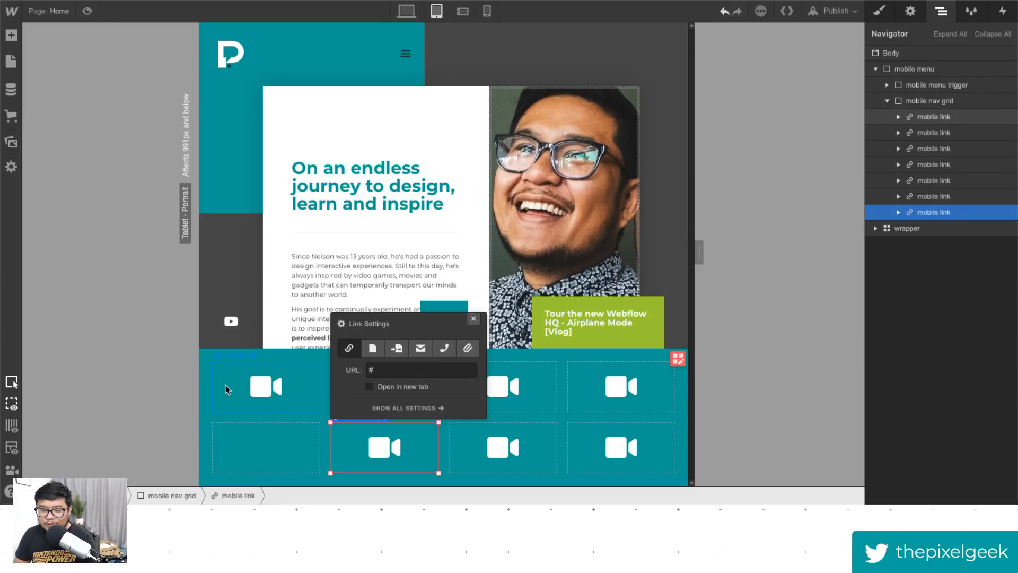
left_click_drag(227, 390, 228, 440)
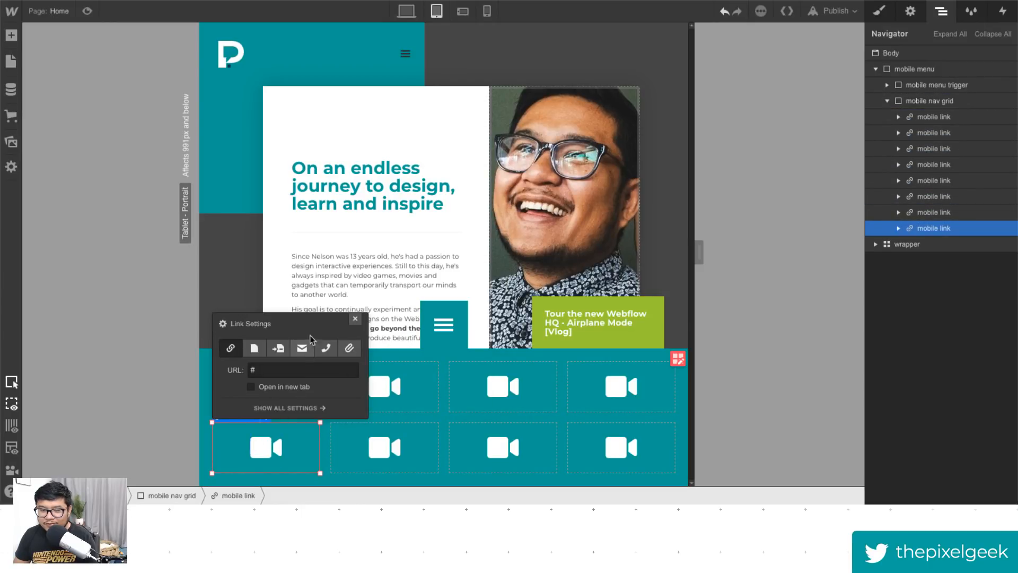
left_click(353, 319)
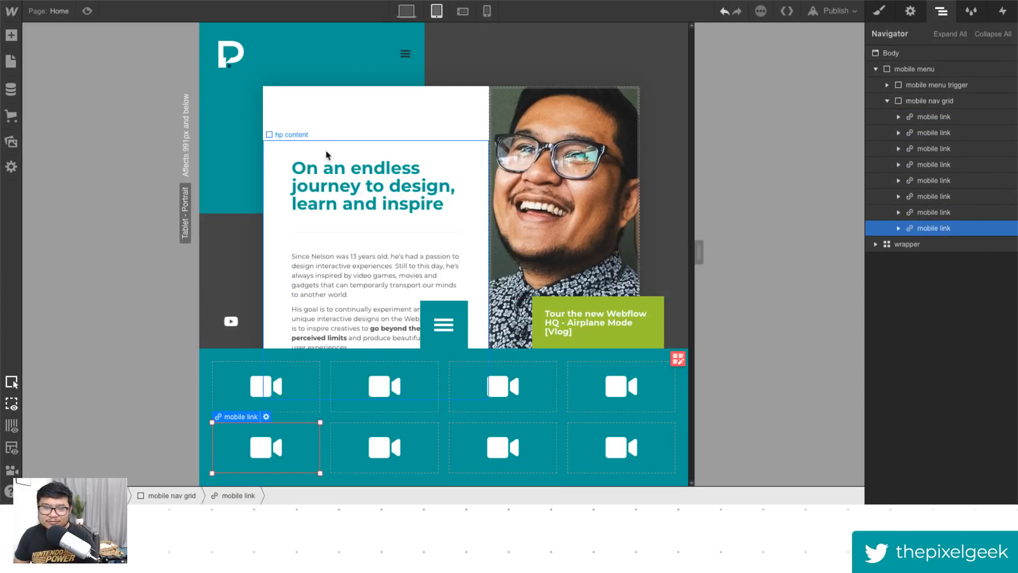
- Search Font Awesome for free solid "paper" icons and copy the toilet-paper icon's glyph
left_click(407, 11)
left_click(436, 12)
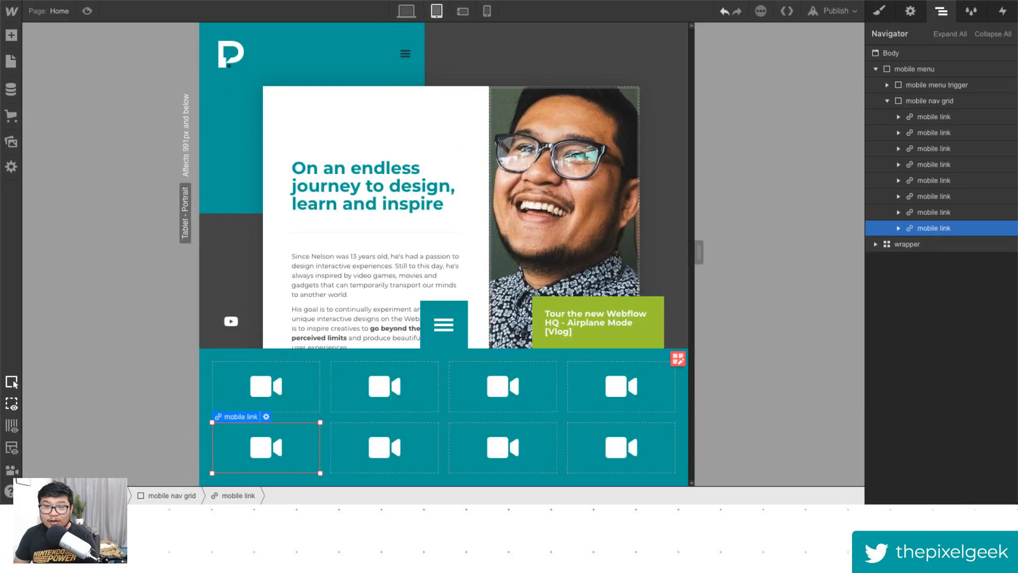
key("ctrl+Tab")
left_click(267, 30)
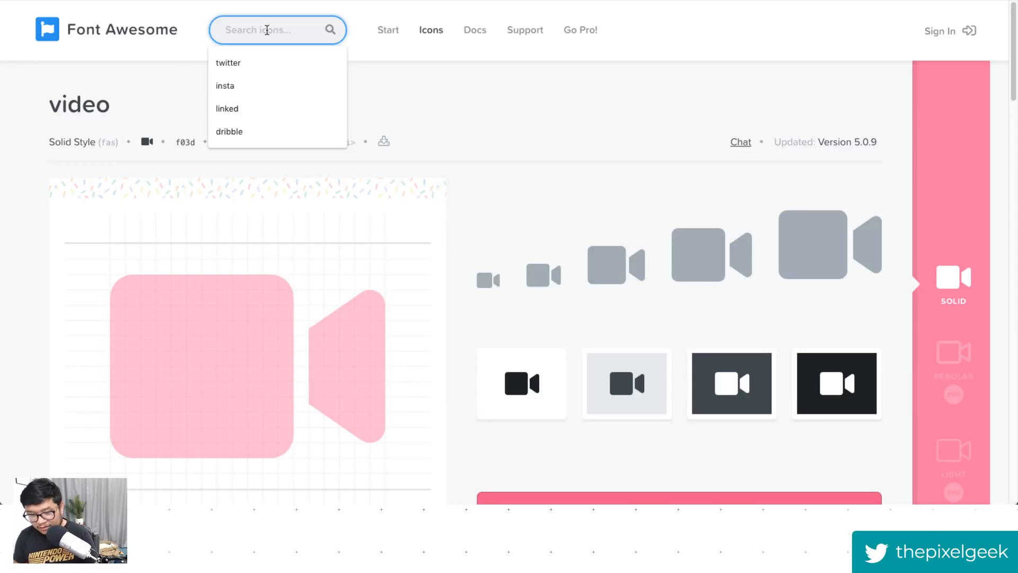
type("paper")
key("Return")
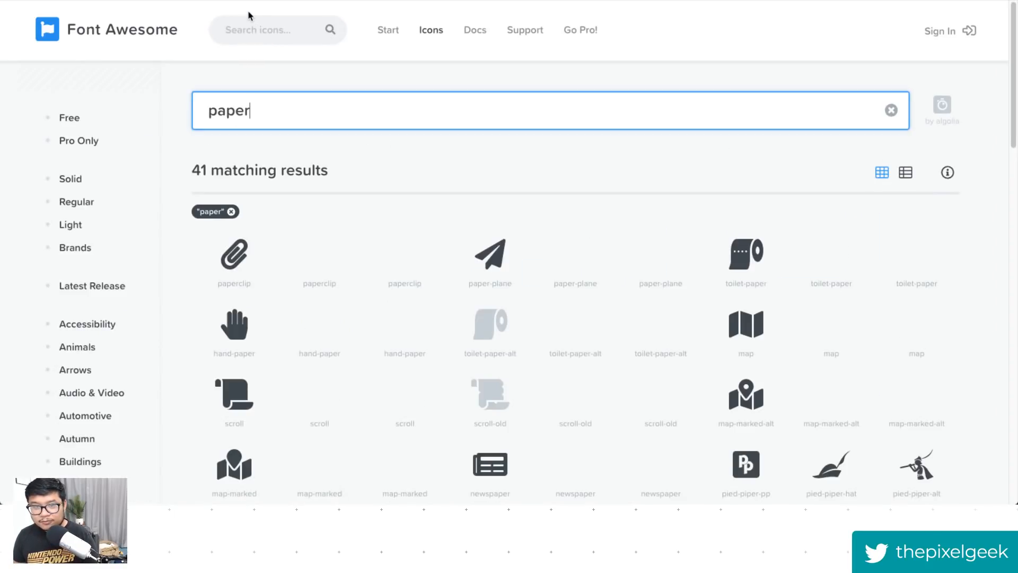
left_click(100, 248)
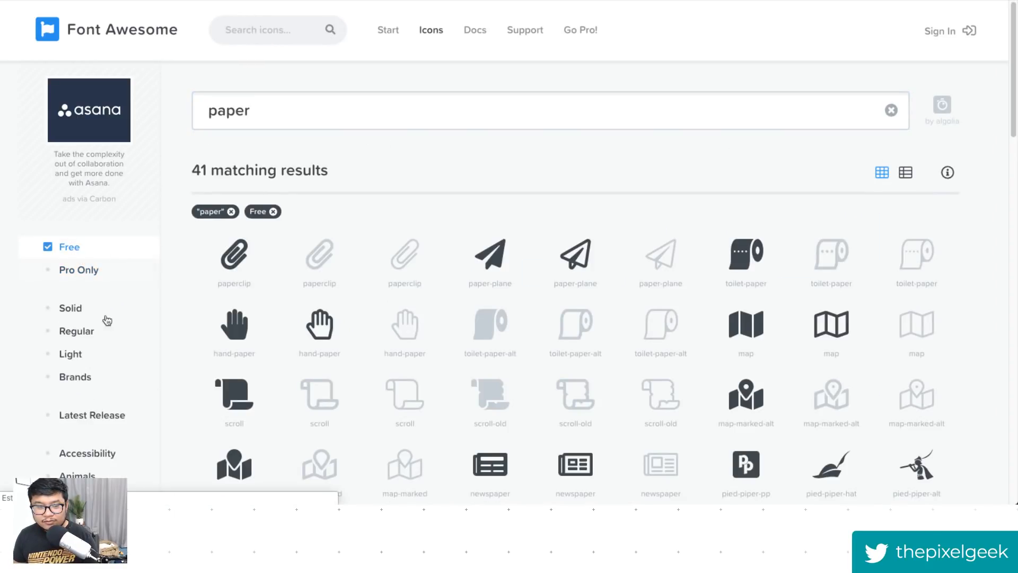
left_click(108, 315)
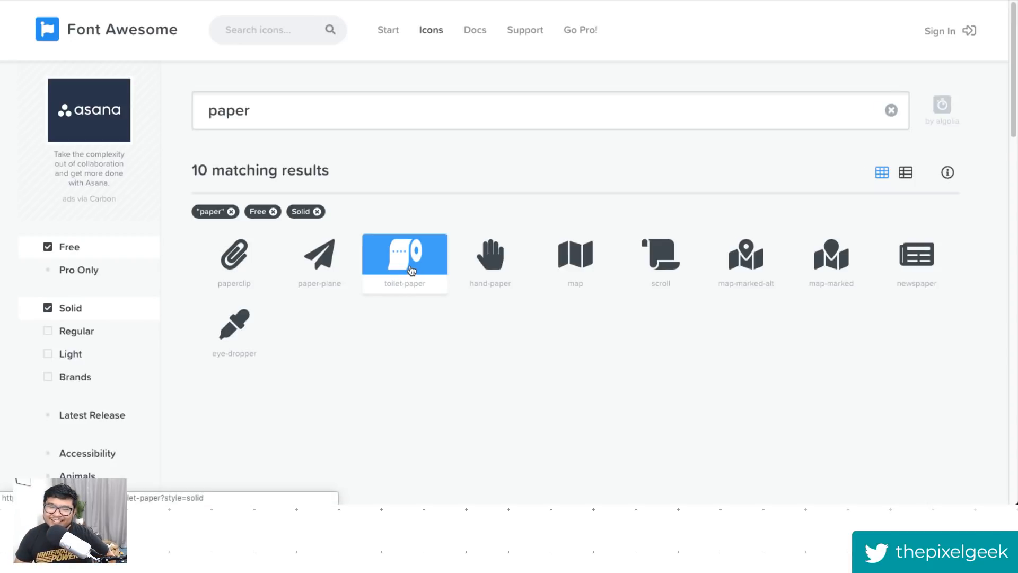
left_click(412, 271)
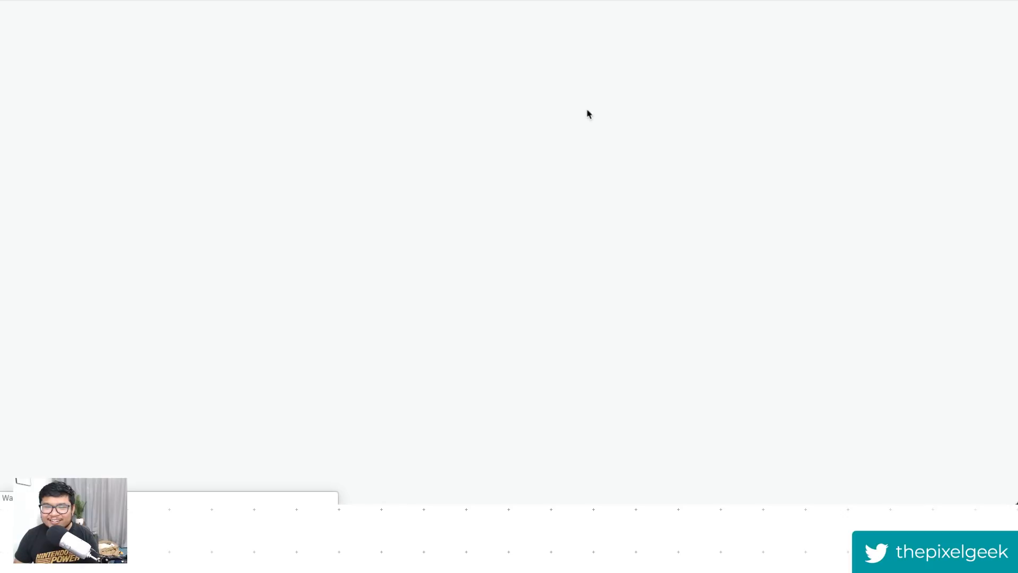
left_click(147, 142)
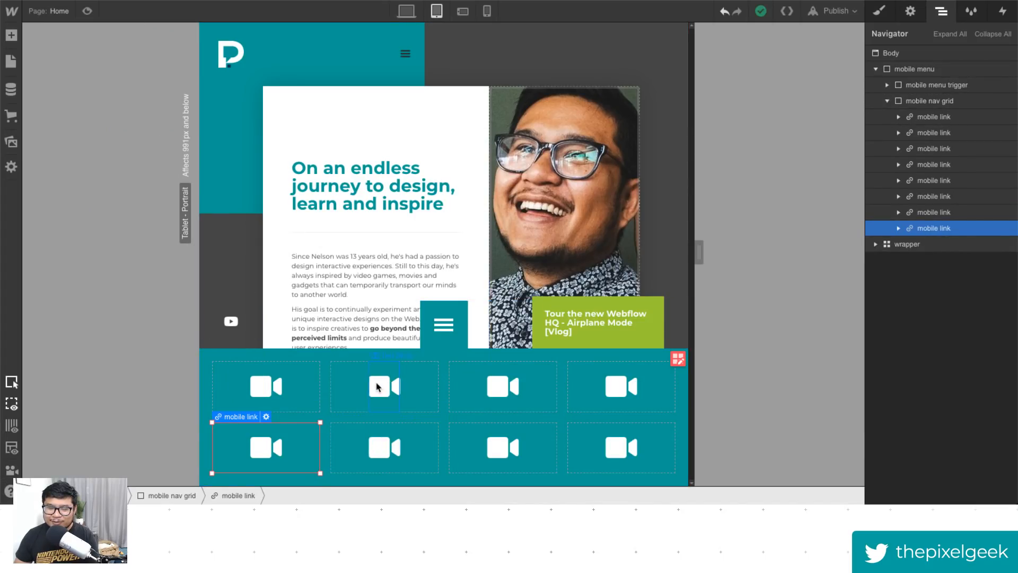
- Replace the second mobile link's icon text with the pasted toilet-paper glyph
double_click(378, 386)
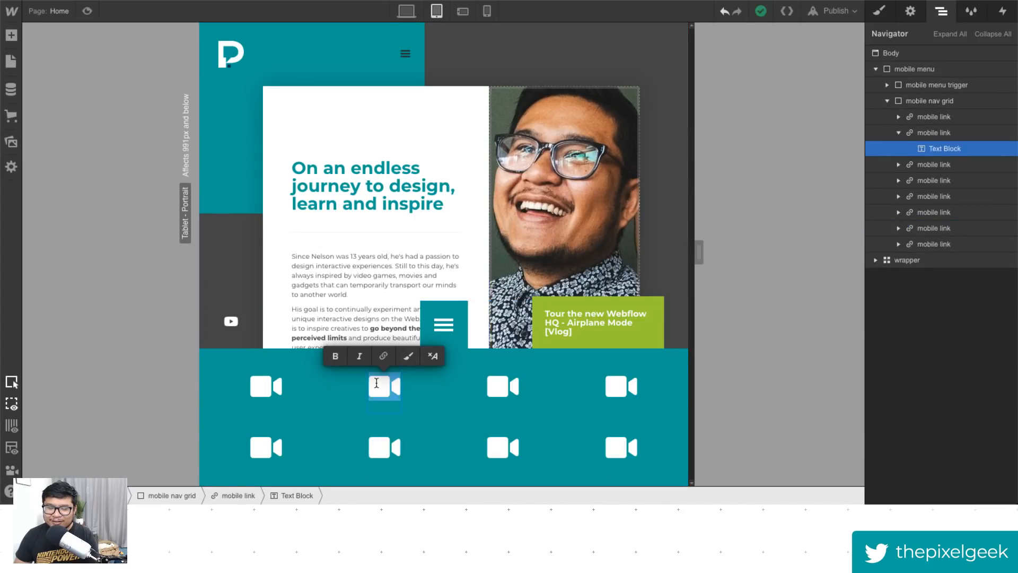
key("ctrl+v")
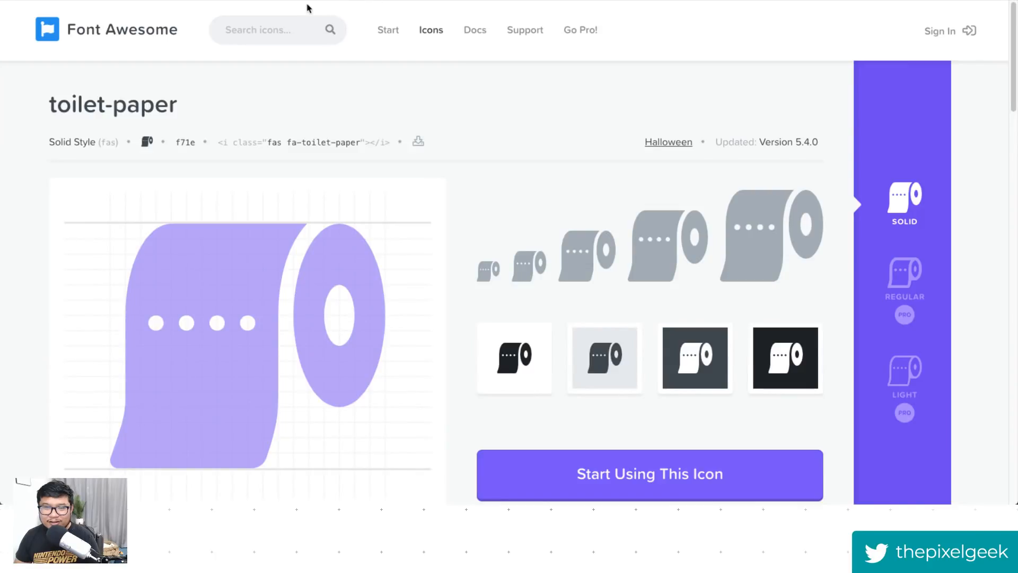
- Try to search Font Awesome for "computer" icons from the site search box
left_click(271, 28)
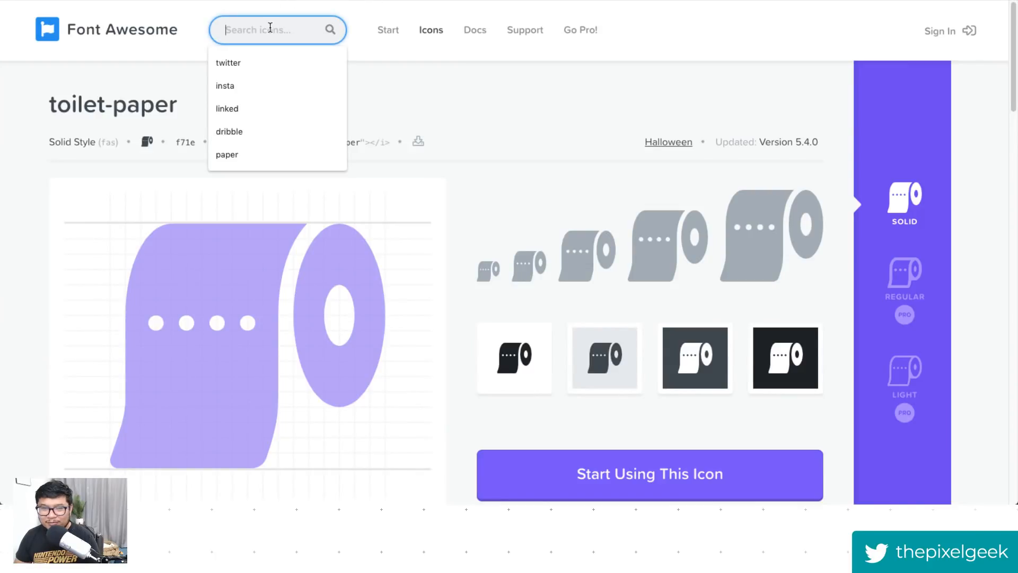
type("computer")
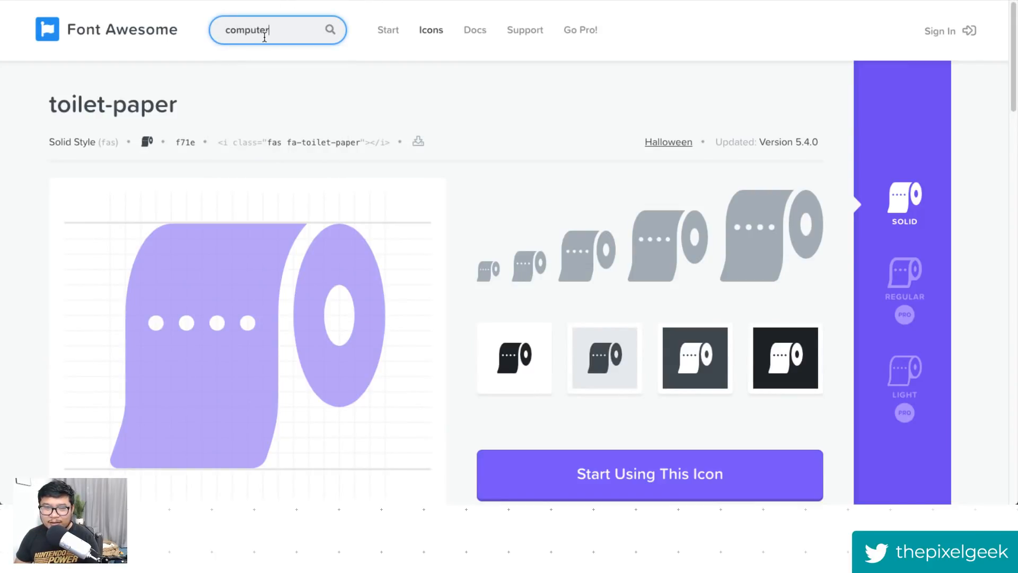
key("Return")
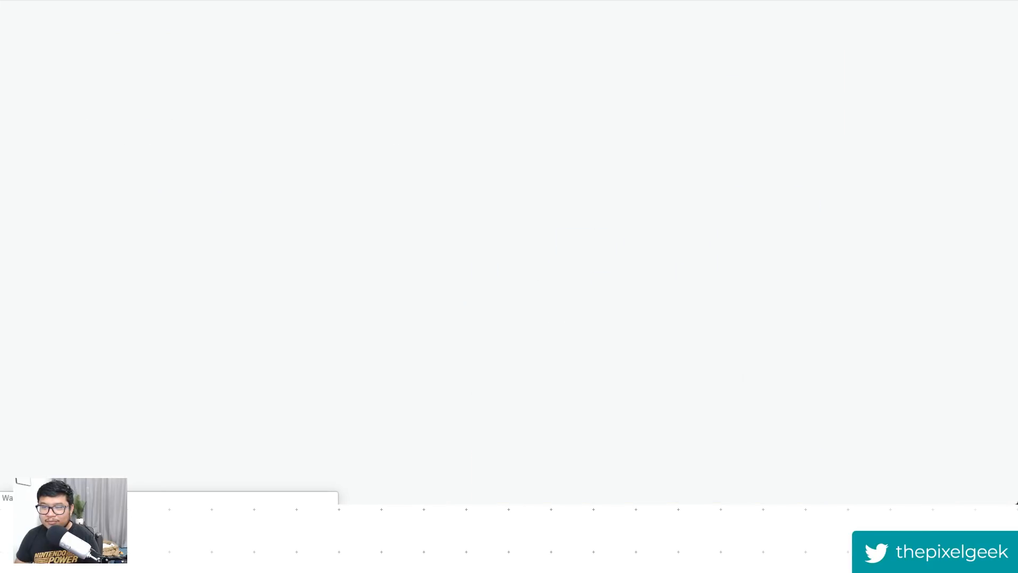
left_click(17, 1)
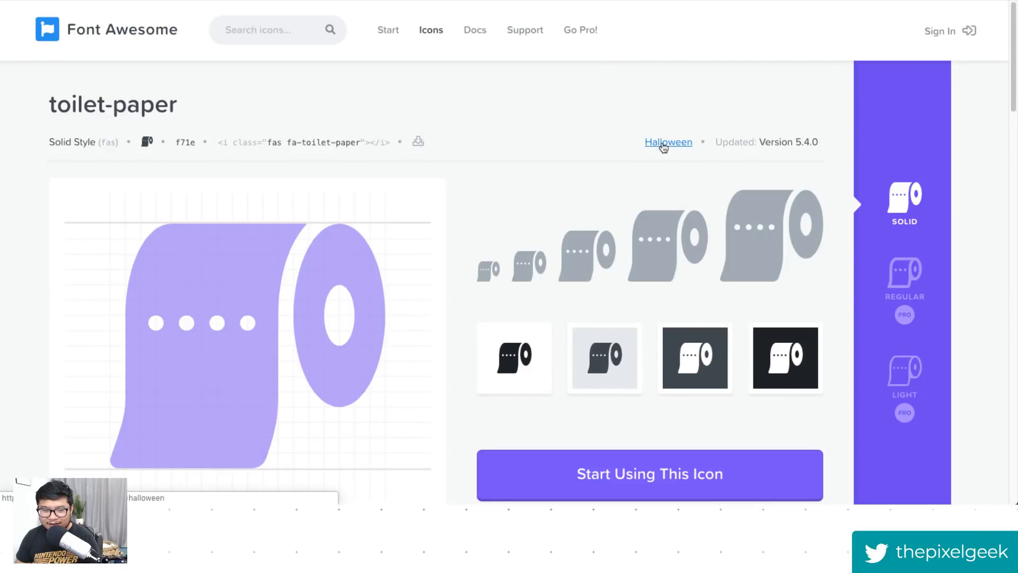
- Open the Halloween icon category, filter to free solid icons, and search it for "computer"
left_click(663, 147)
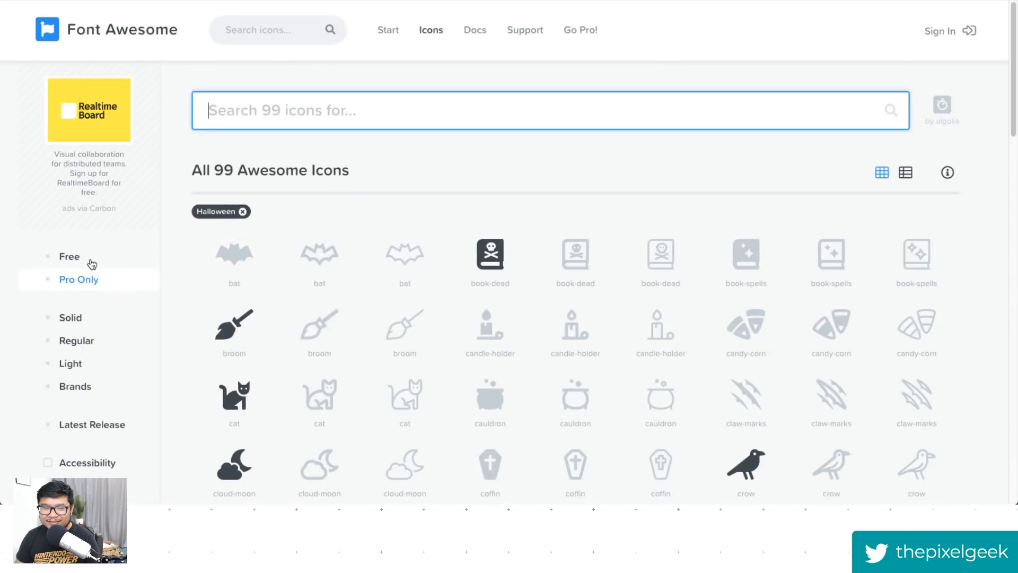
left_click(70, 257)
left_click(70, 317)
left_click(303, 114)
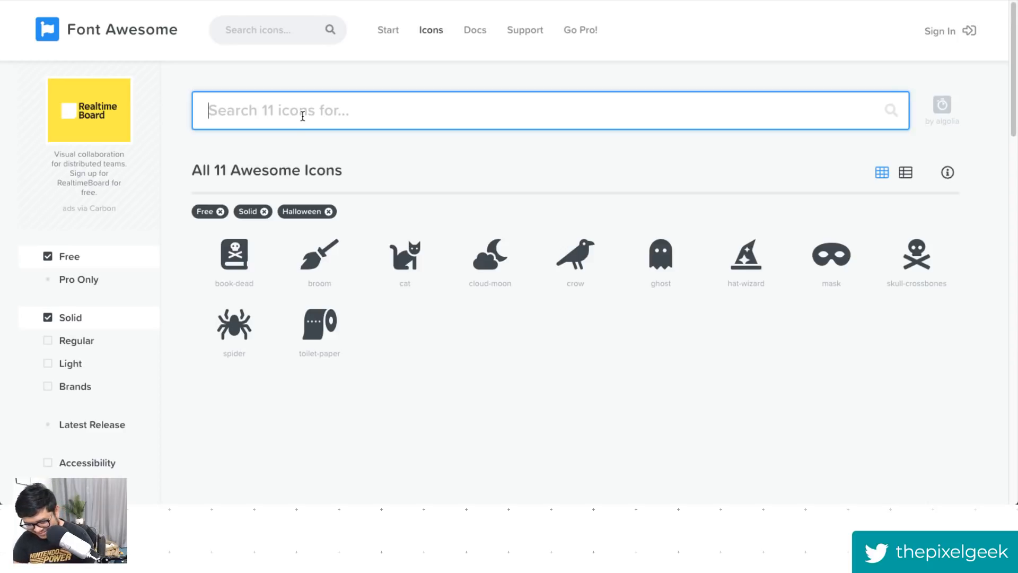
type("laptop")
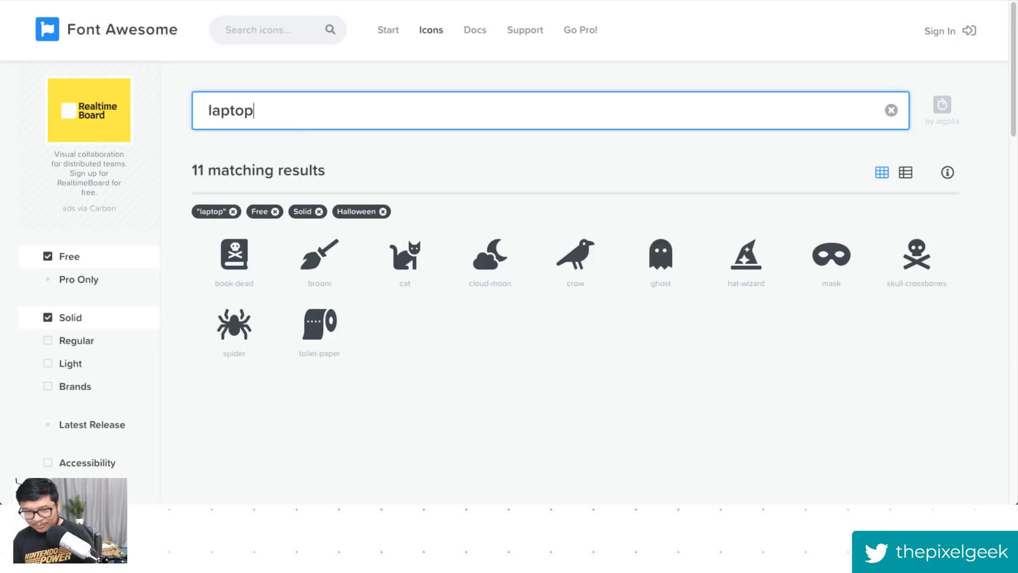
key("ctrl+a")
type("compou")
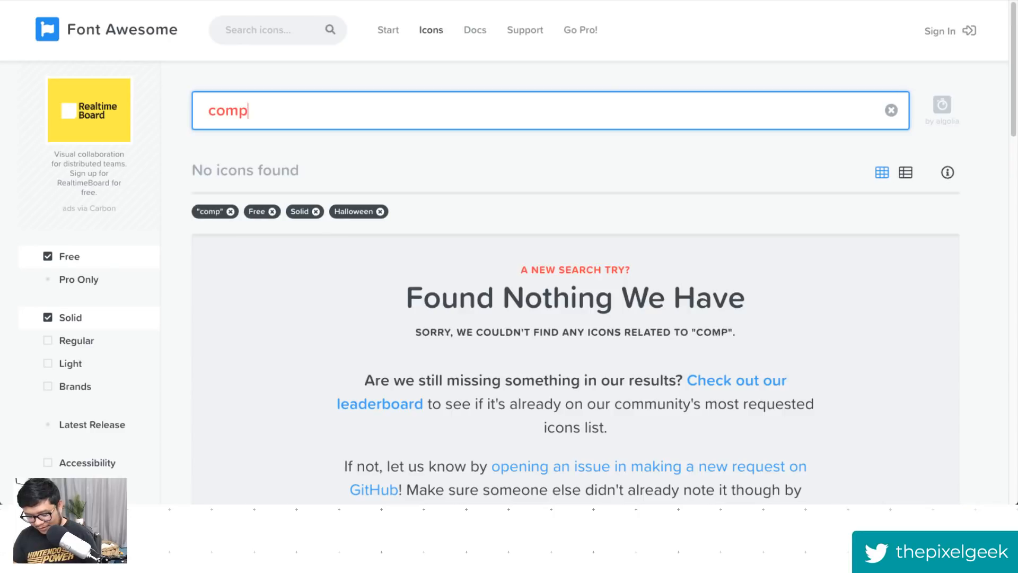
key("BackSpace")
key("BackSpace")
key("BackSpace")
type("puter")
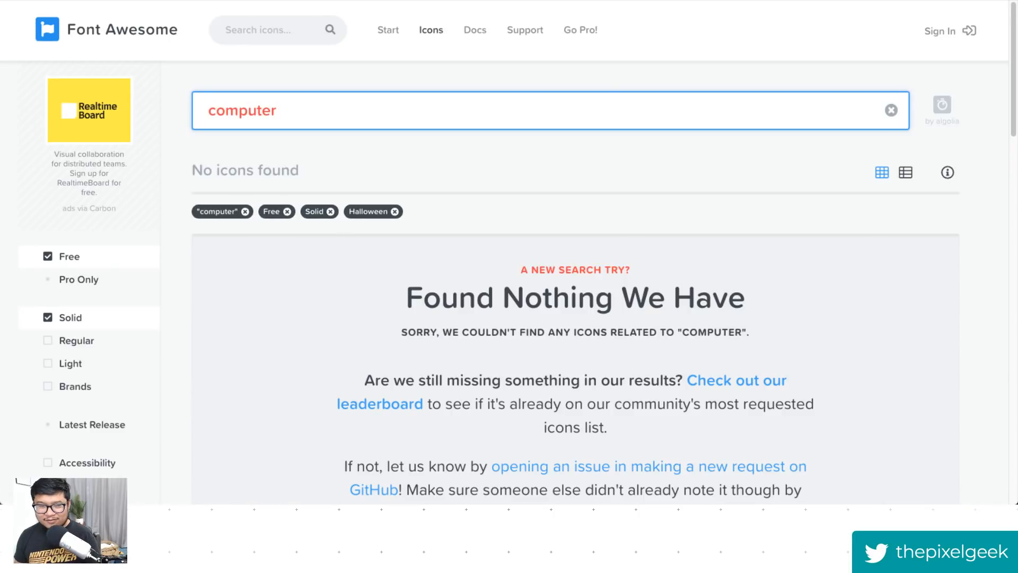
- Add the Regular and Light style filters and search the icons for "pc" instead
left_click(68, 279)
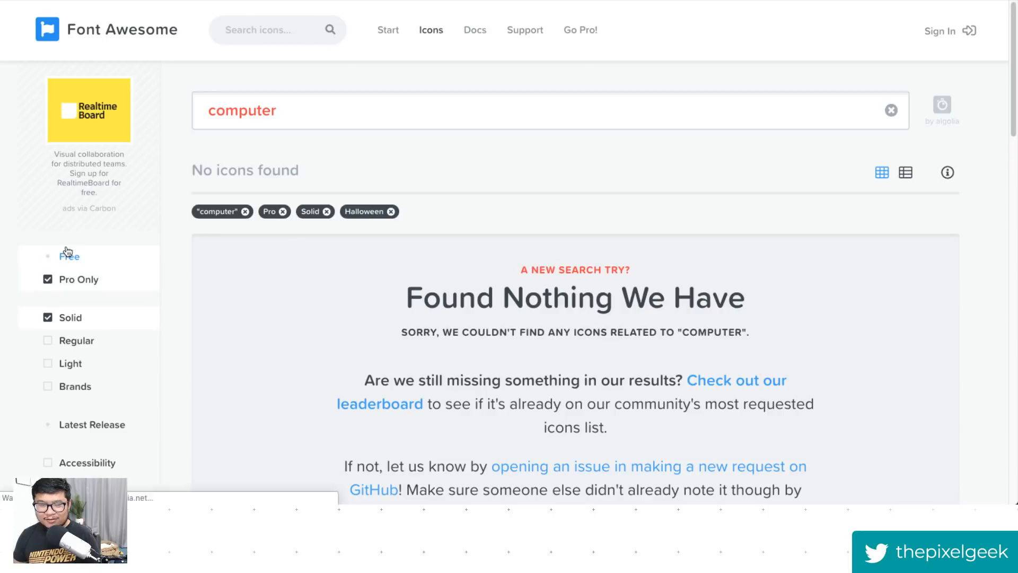
left_click(90, 262)
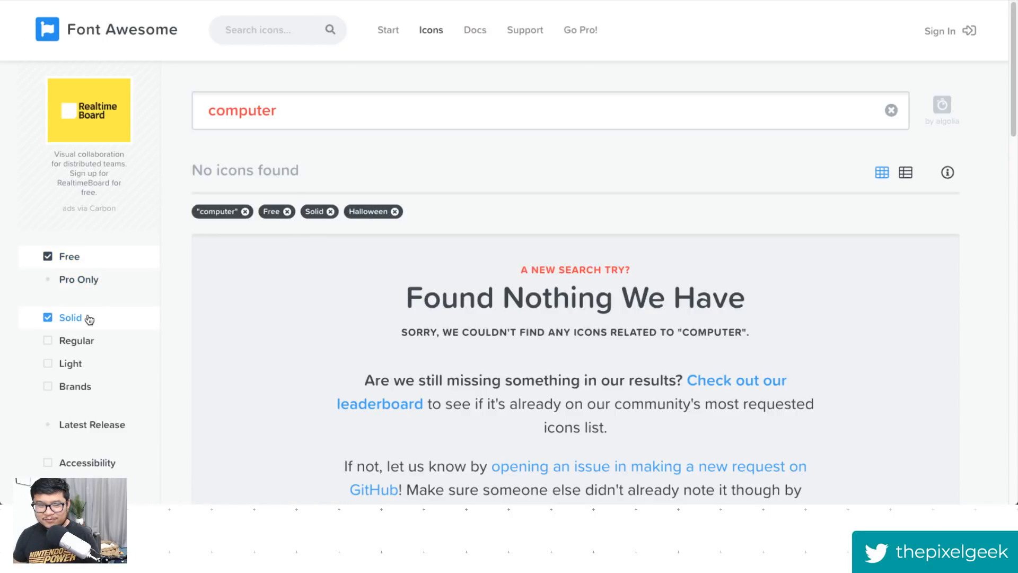
left_click(79, 341)
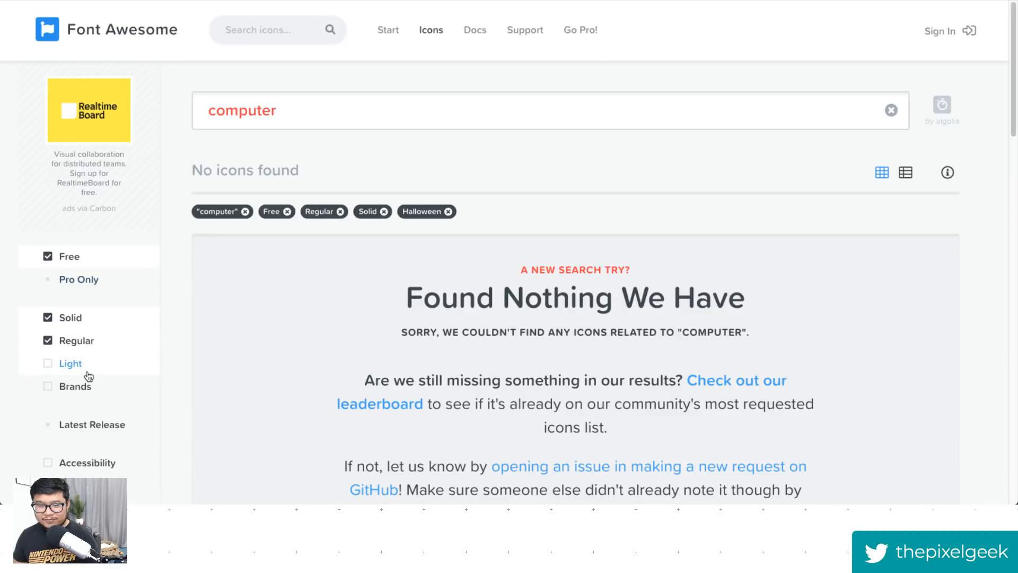
left_click(79, 365)
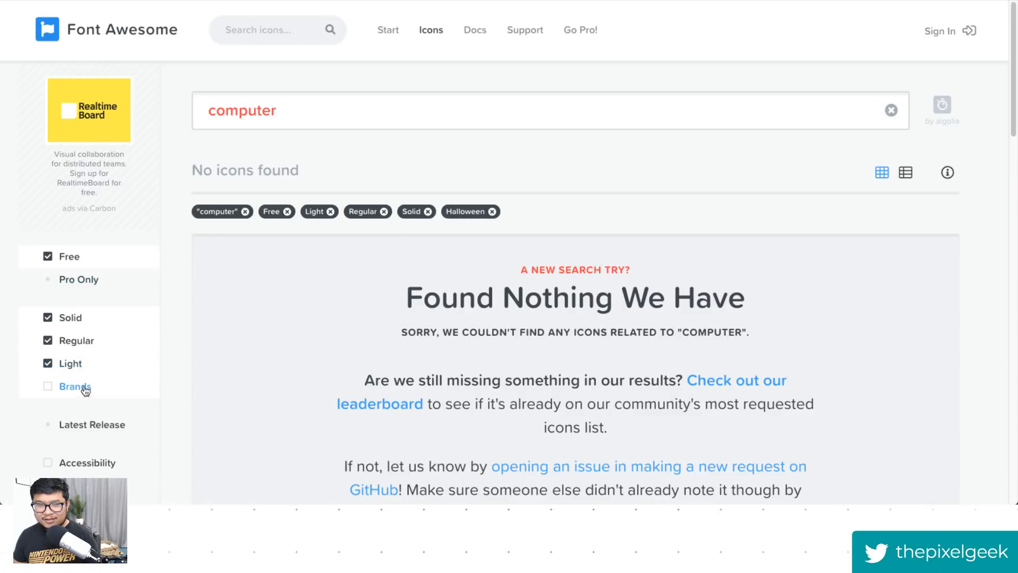
left_click(273, 110)
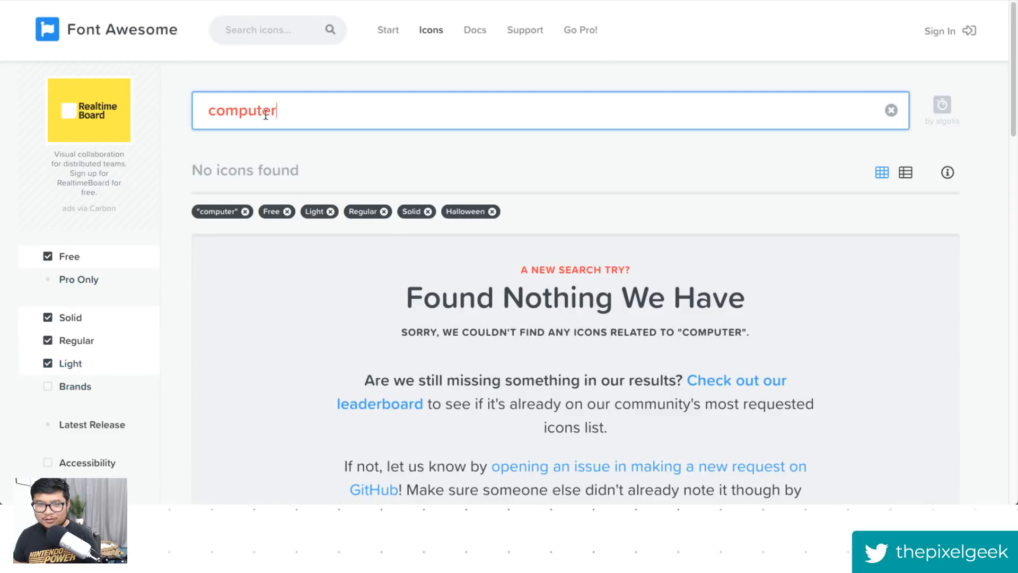
left_click_drag(273, 111, 198, 112)
type("pc")
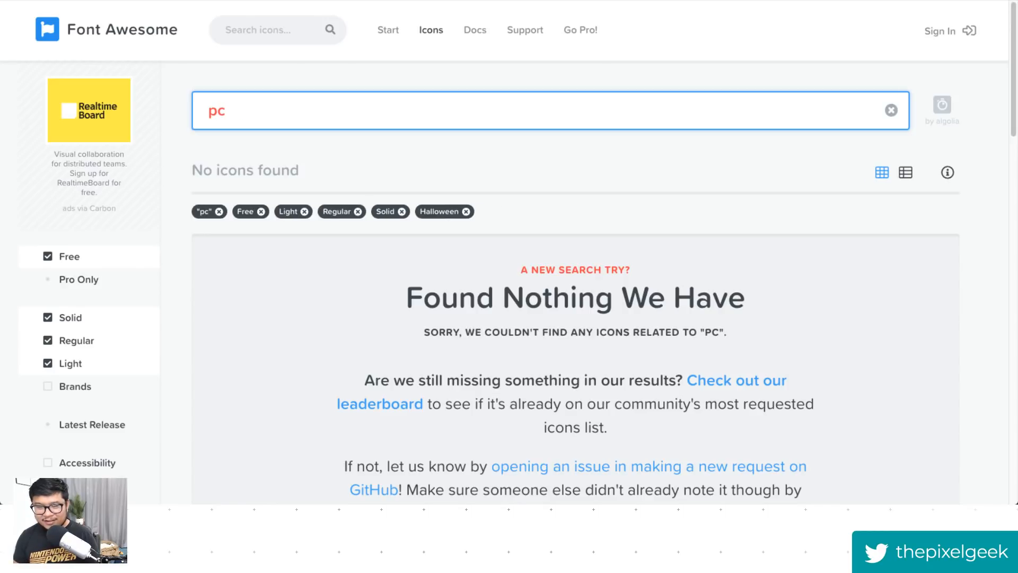
- Clear the category, style and licence filters, open the solid laptop icon, and copy its glyph
left_click(467, 211)
left_click(402, 211)
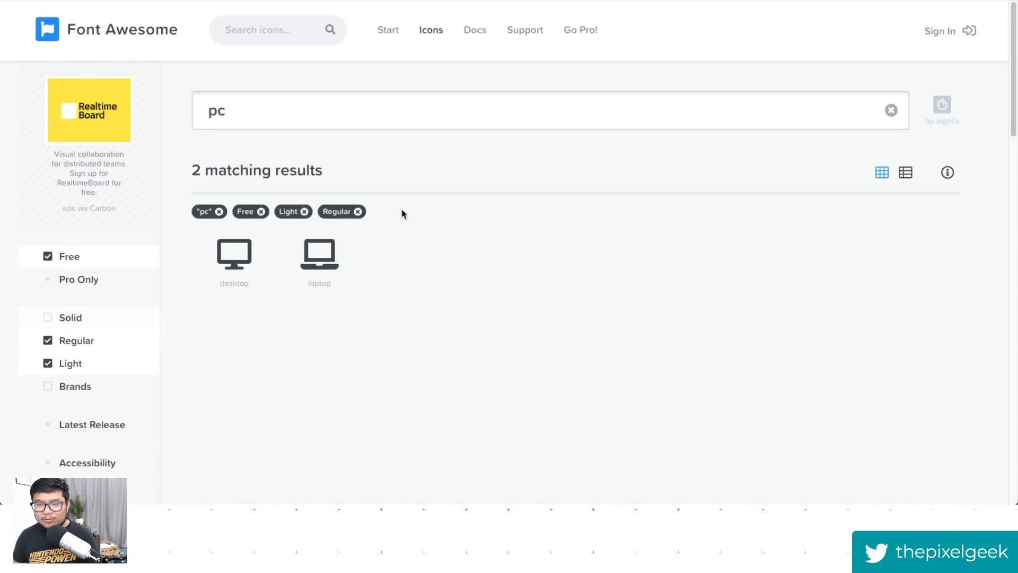
left_click(358, 212)
left_click(305, 212)
left_click(260, 212)
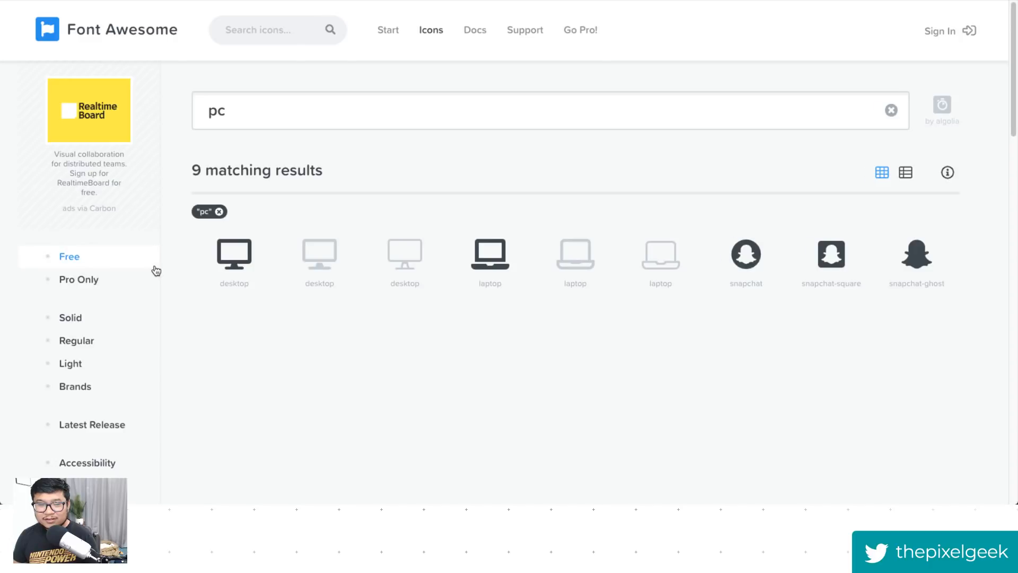
left_click(492, 276)
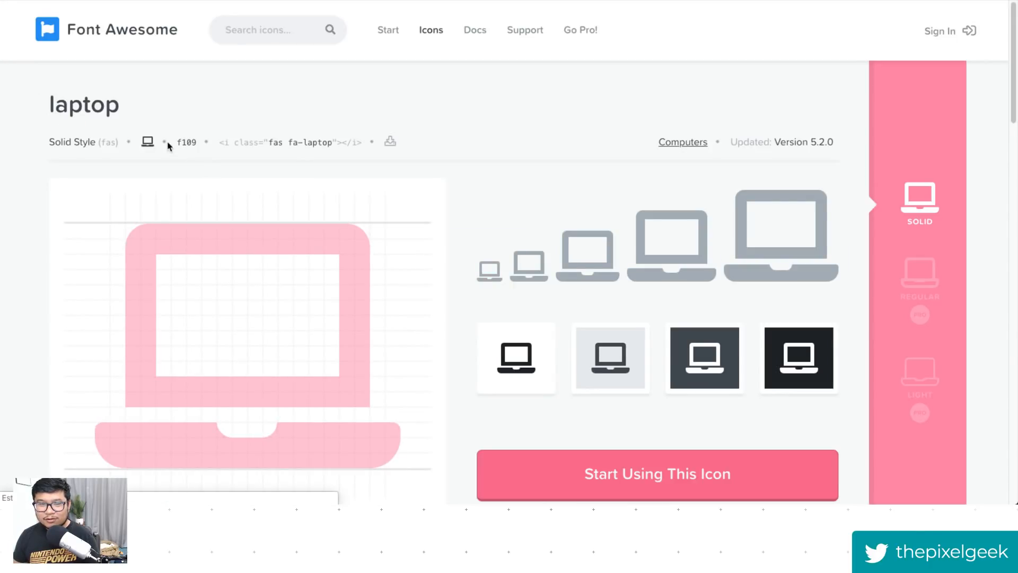
left_click(147, 142)
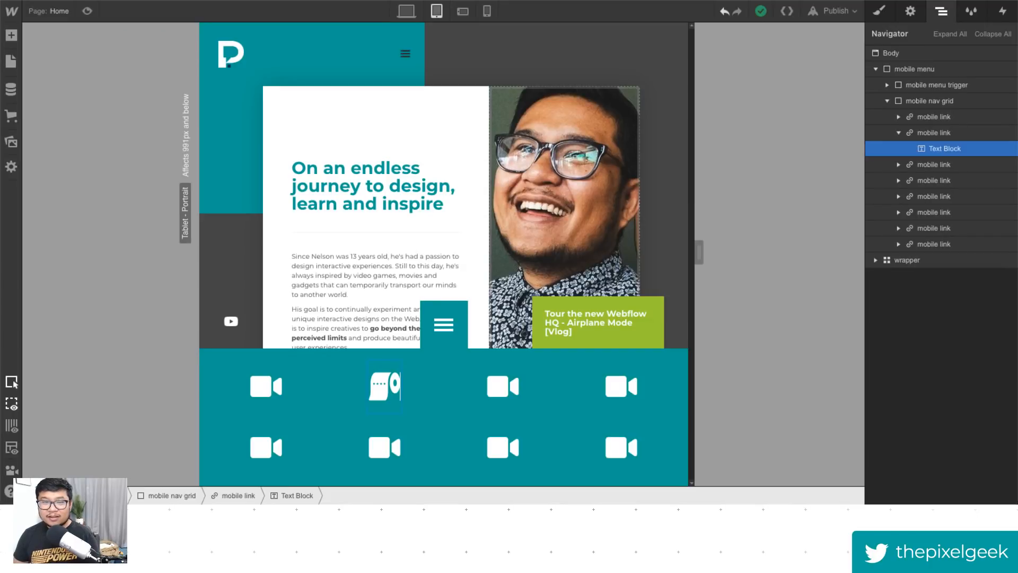
- Replace the third mobile link's icon text with the pasted laptop glyph
left_click(517, 386)
double_click(518, 385)
key("ctrl+v")
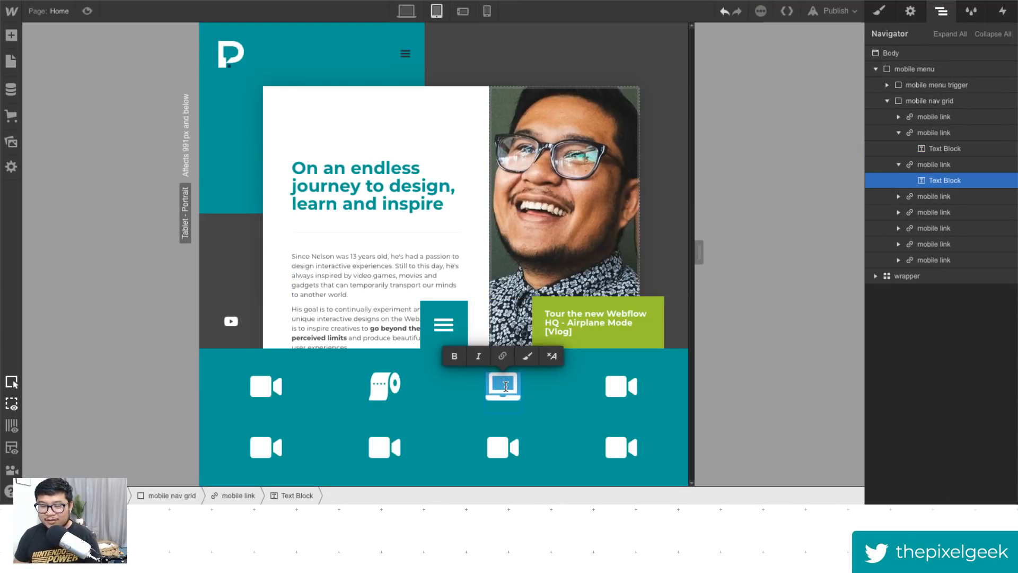
key("Escape")
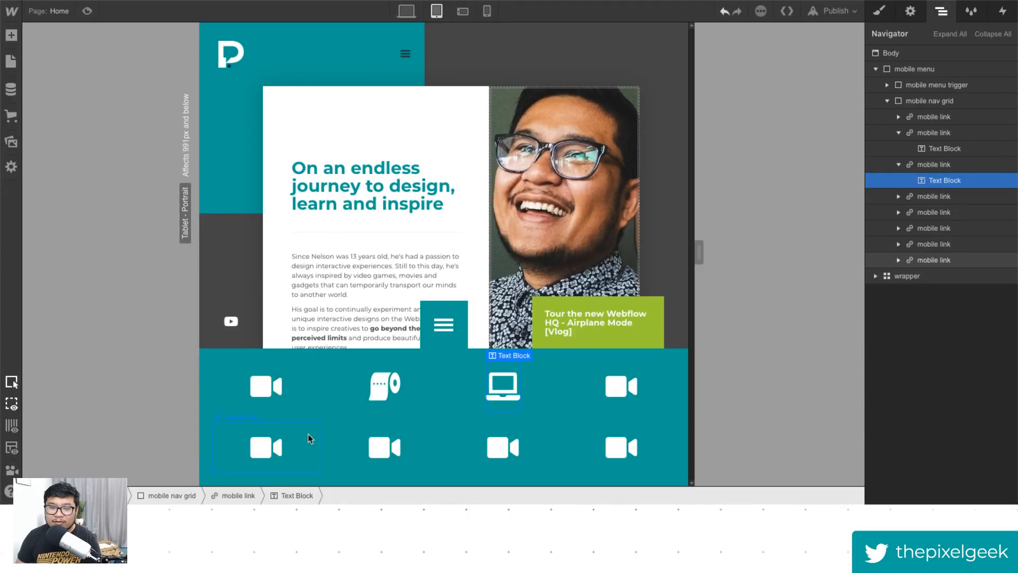
- Inspect the mobile links' icon text blocks and preview the page at the desktop and tablet breakpoints
left_click(587, 405)
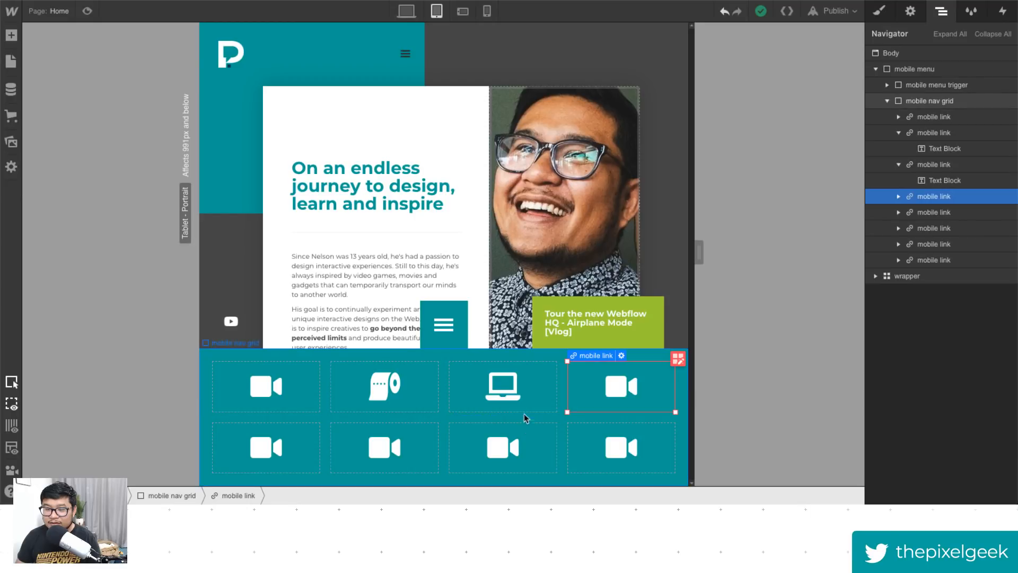
double_click(266, 386)
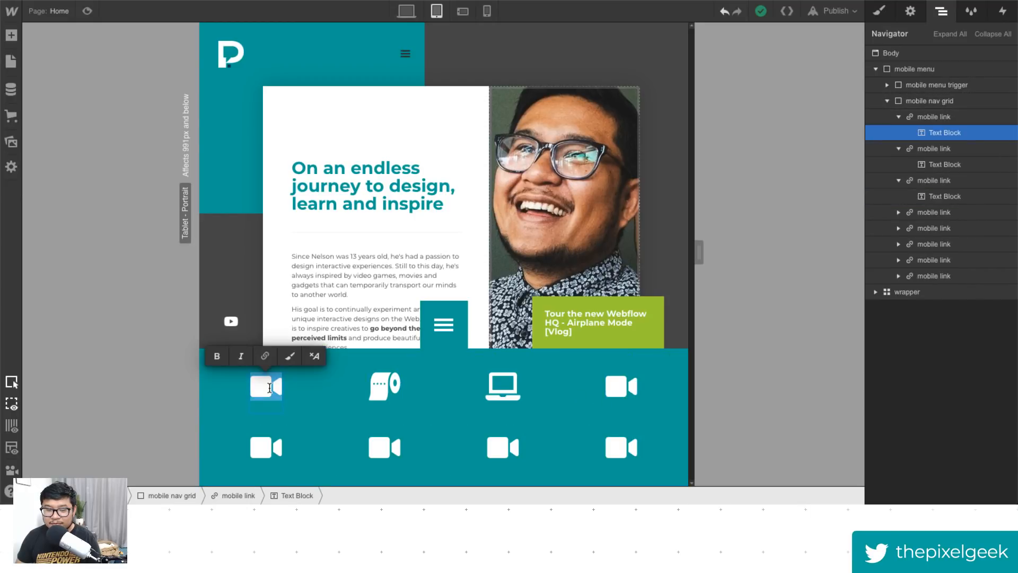
double_click(386, 391)
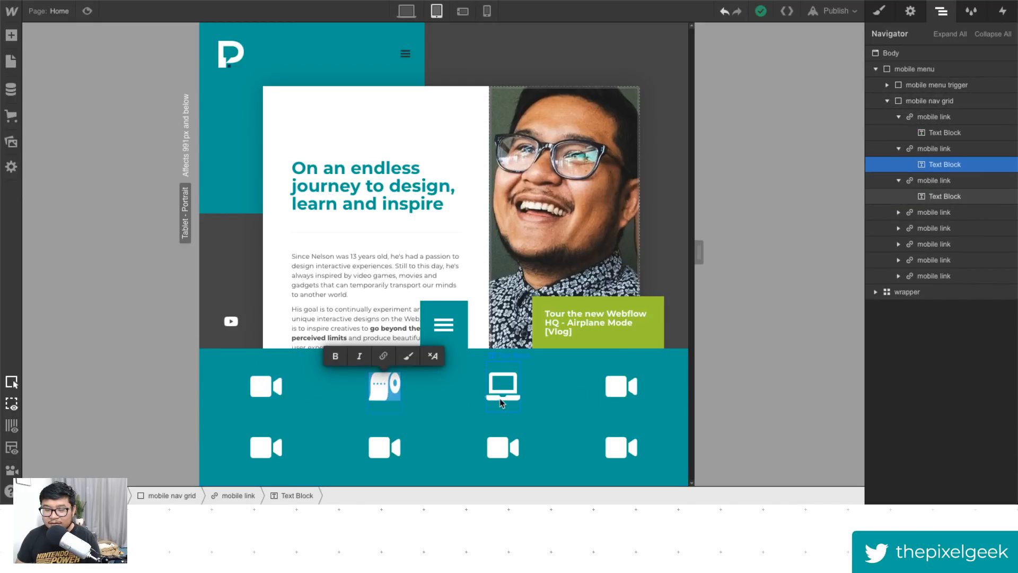
double_click(510, 387)
double_click(587, 395)
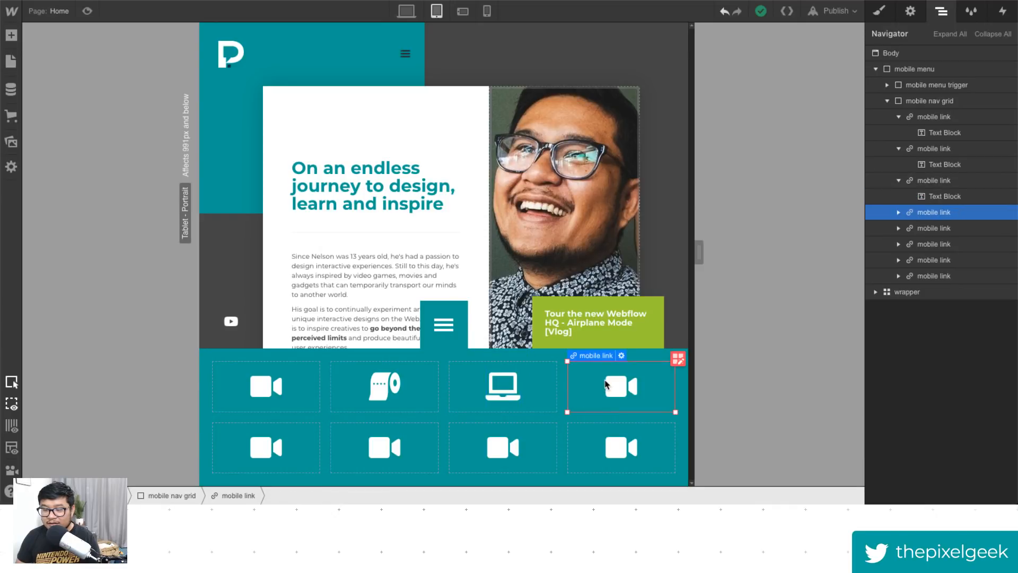
left_click(710, 257)
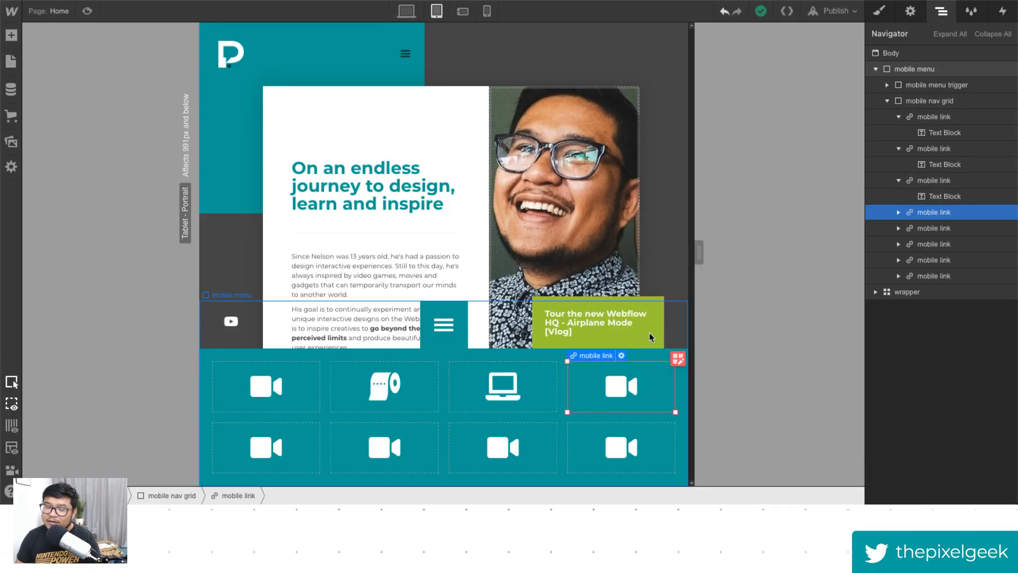
left_click(615, 391)
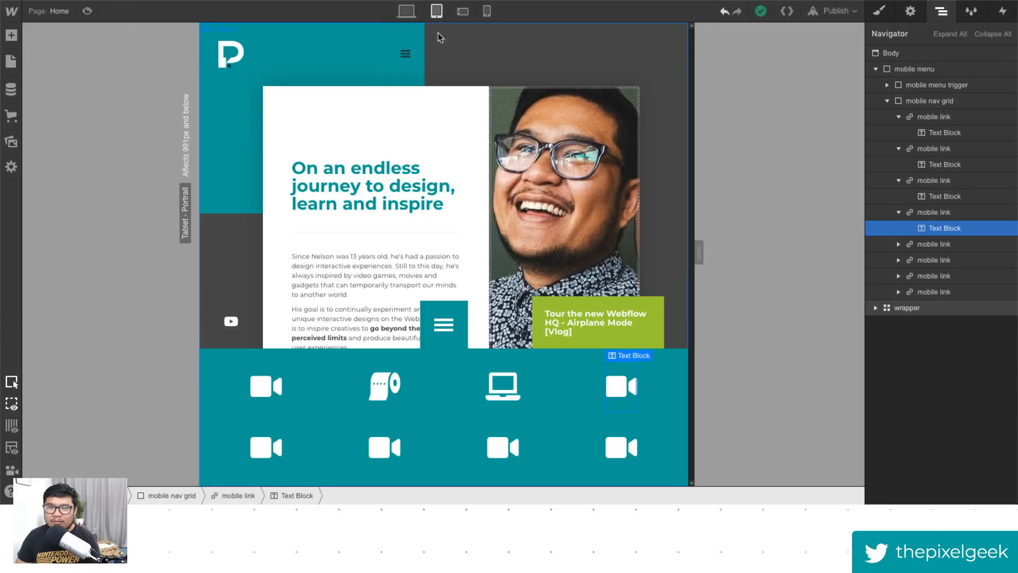
left_click(406, 11)
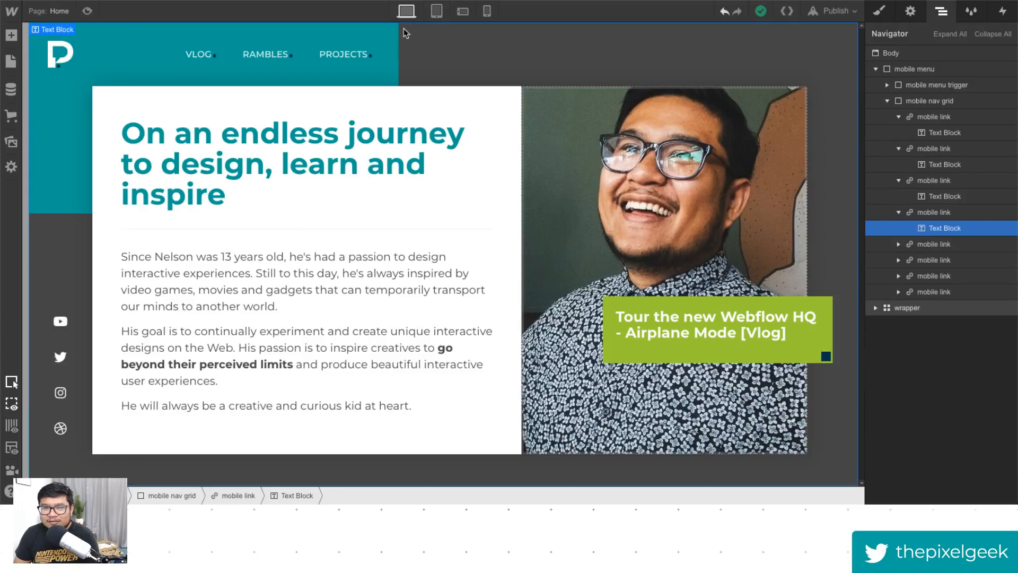
left_click(435, 12)
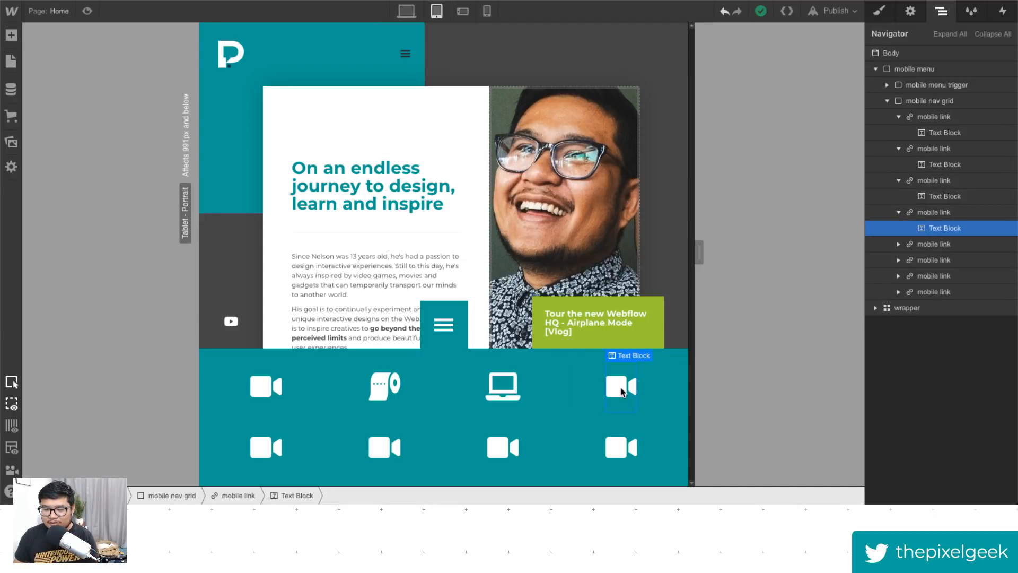
- Search Font Awesome for free solid "person" icons
left_click(360, 1)
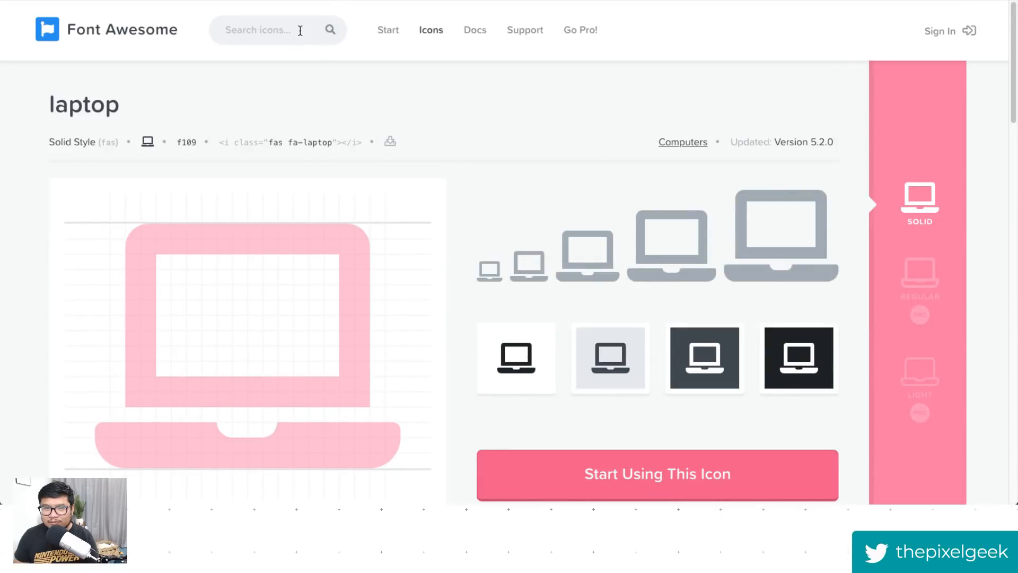
left_click(300, 31)
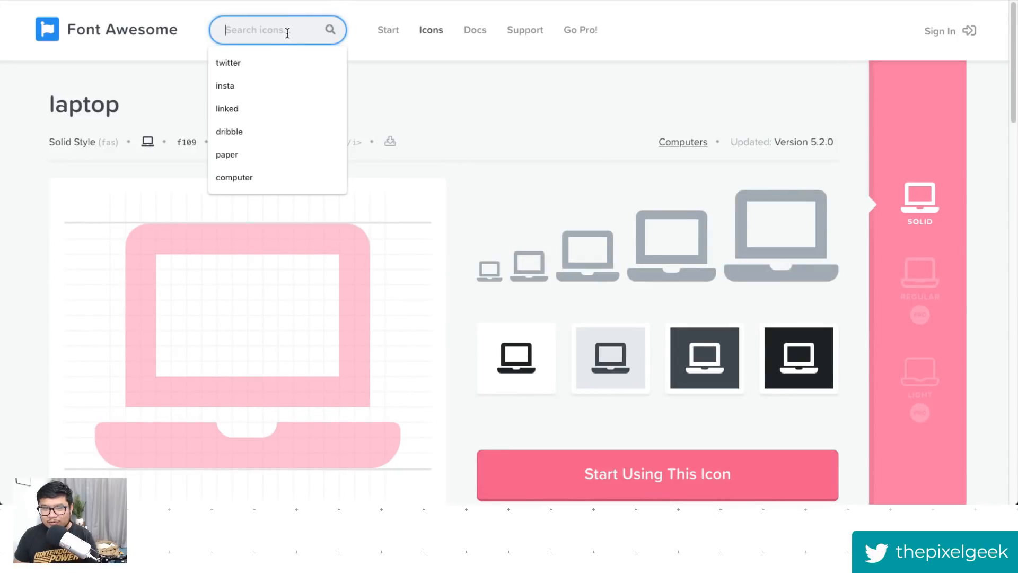
left_click(79, 145)
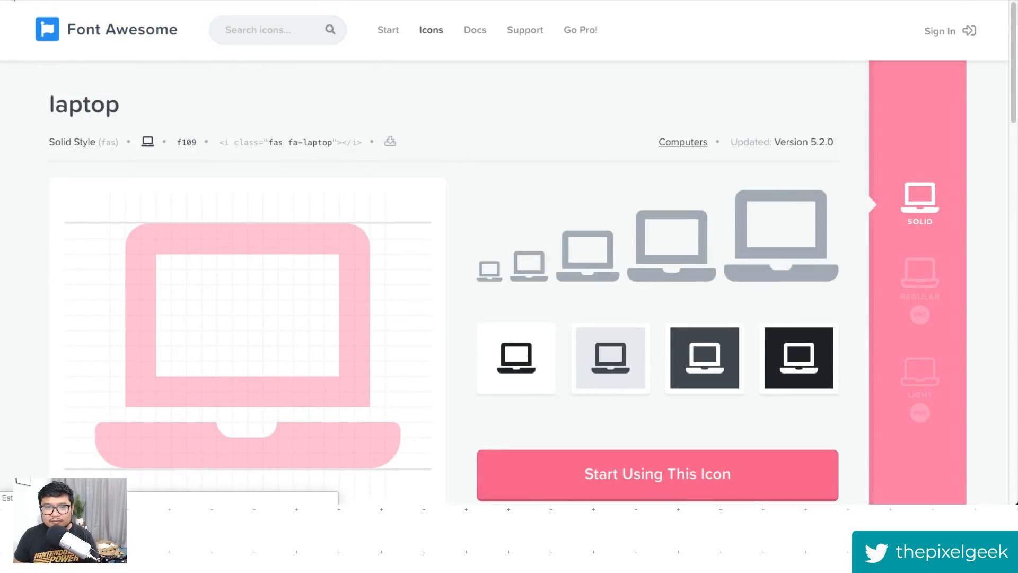
left_click_drag(239, 116, 179, 106)
type("person")
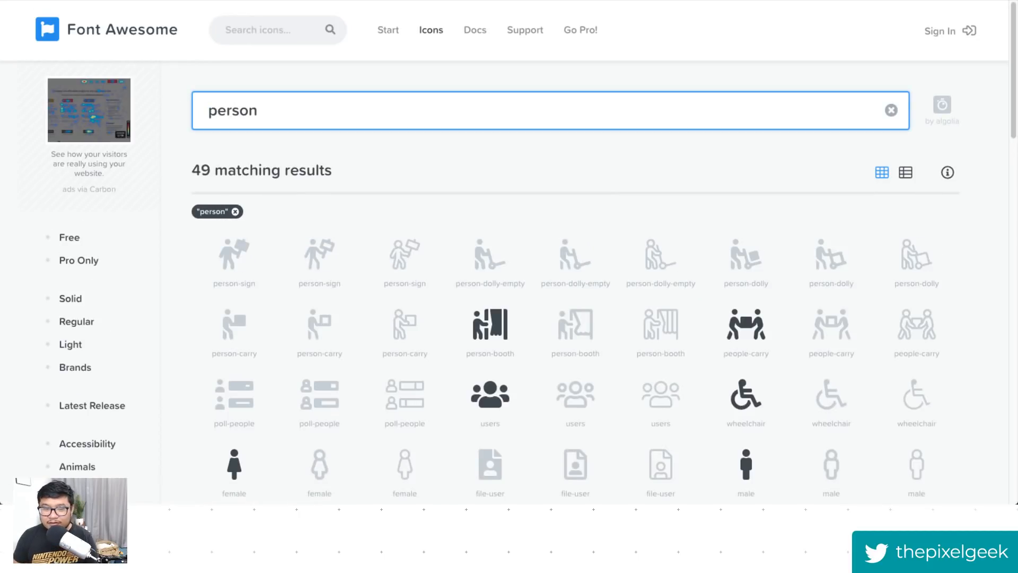
left_click(68, 237)
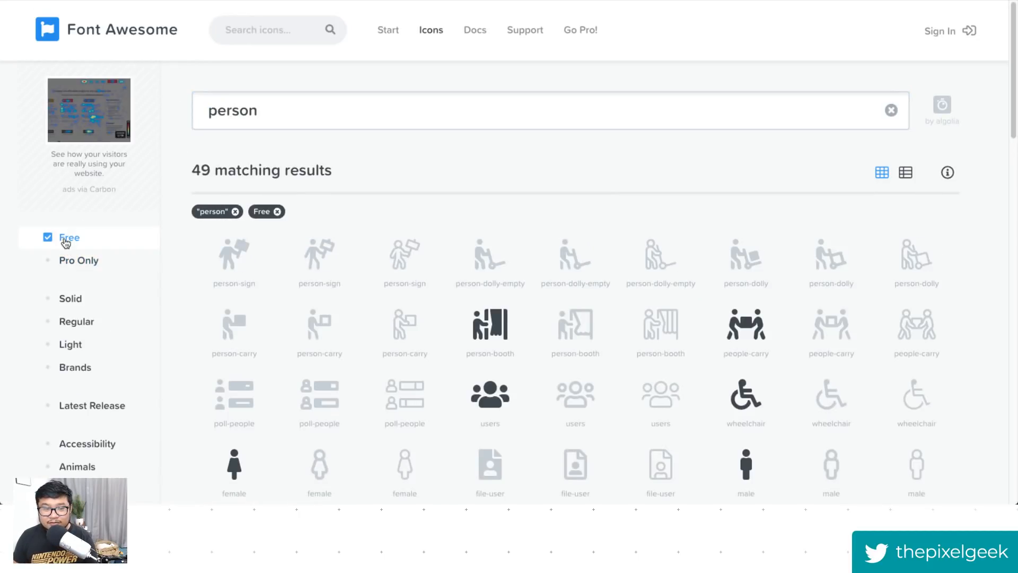
left_click(78, 303)
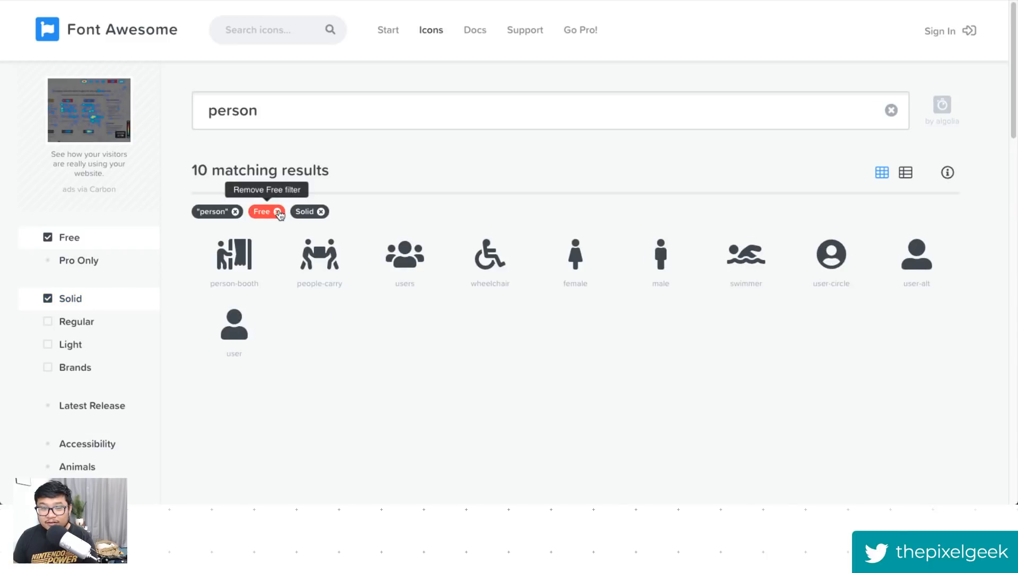
- Paste the user-alt glyph into the fourth mobile link's icon text
left_click(924, 266)
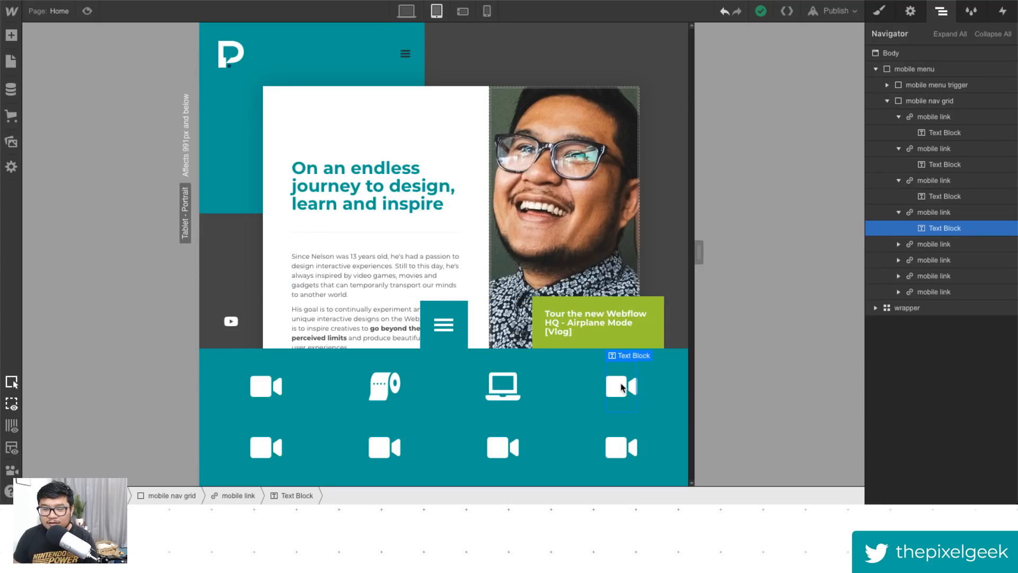
double_click(622, 387)
key("ctrl+v")
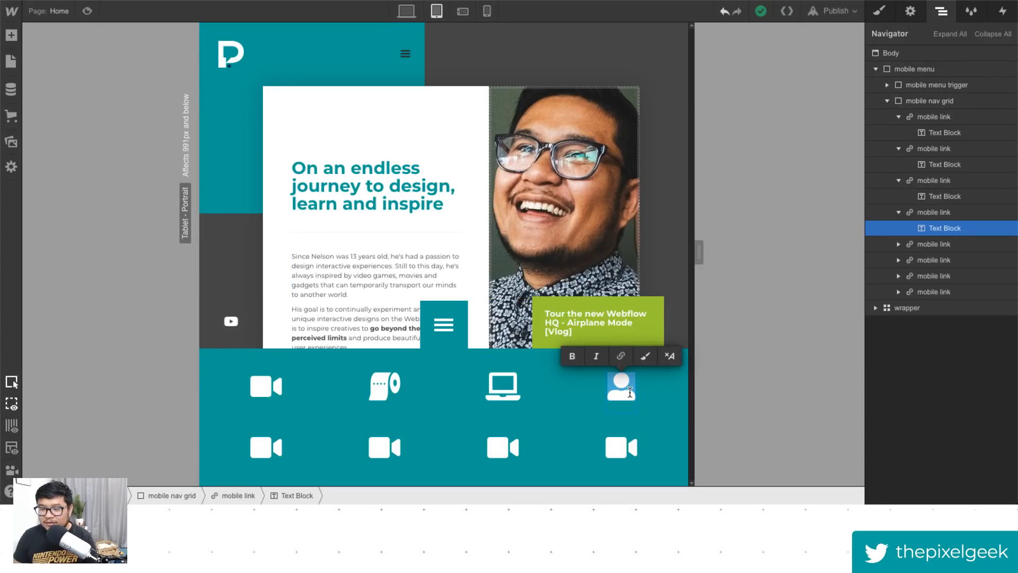
key("Escape")
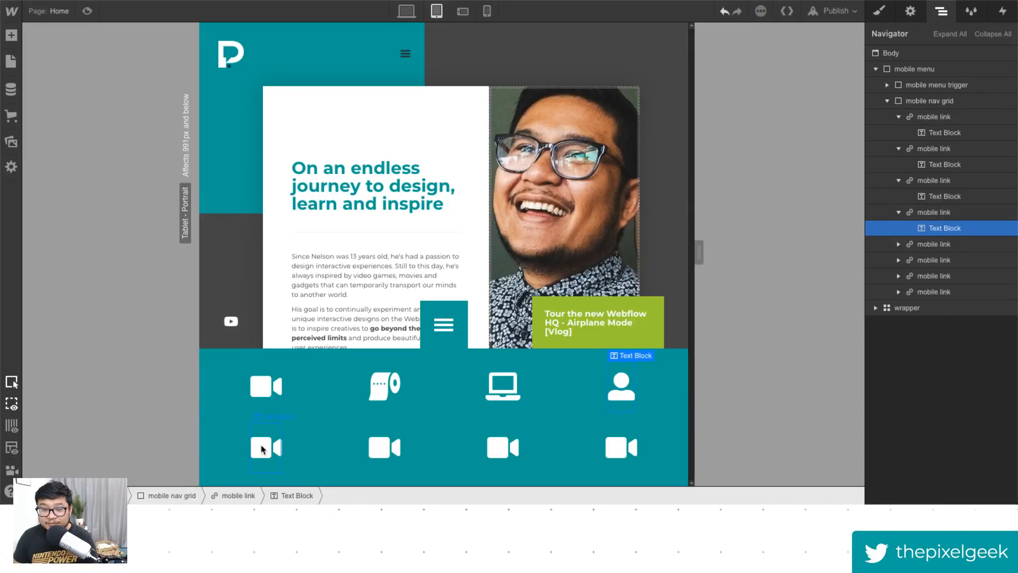
- Copy the YouTube glyph from the desktop sidebar social link and paste it into the fifth mobile link's icon text
left_click(279, 449)
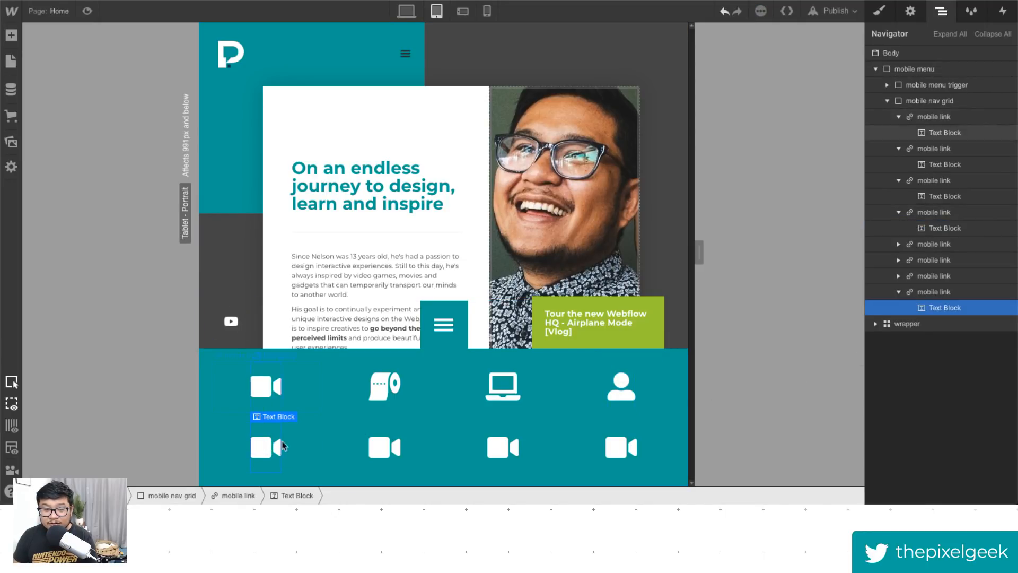
double_click(268, 452)
key("Escape")
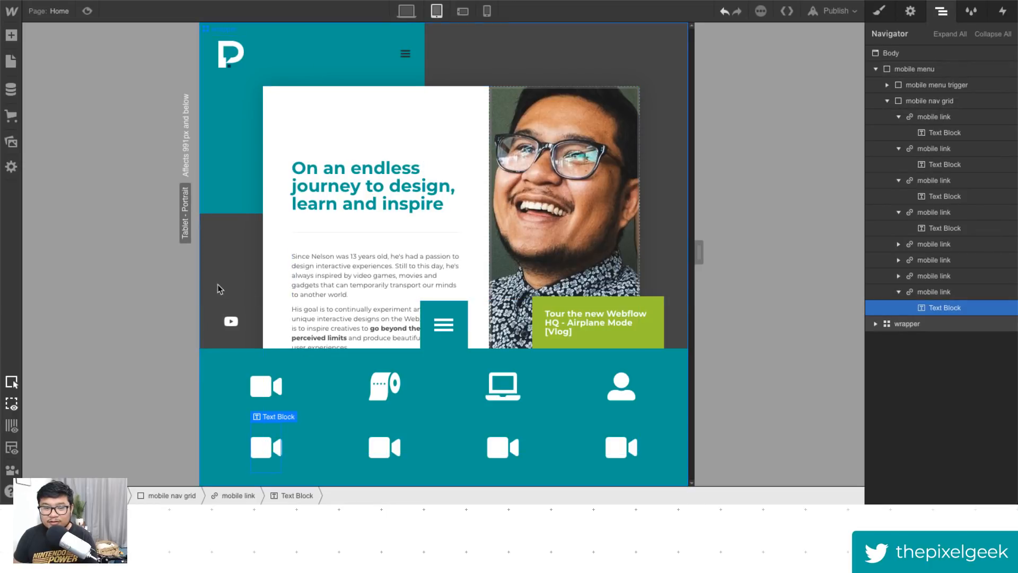
double_click(234, 328)
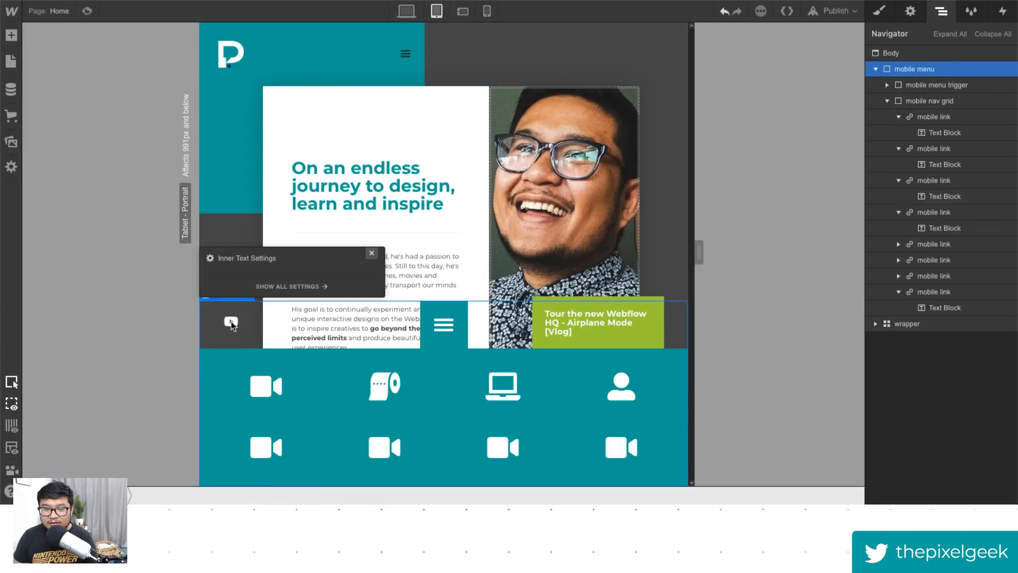
left_click(372, 253)
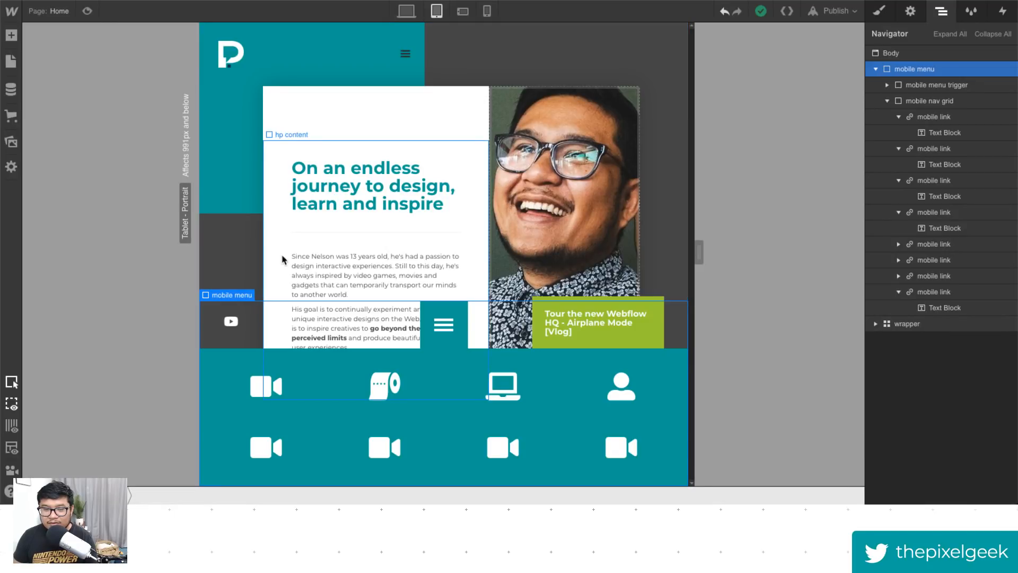
left_click(406, 11)
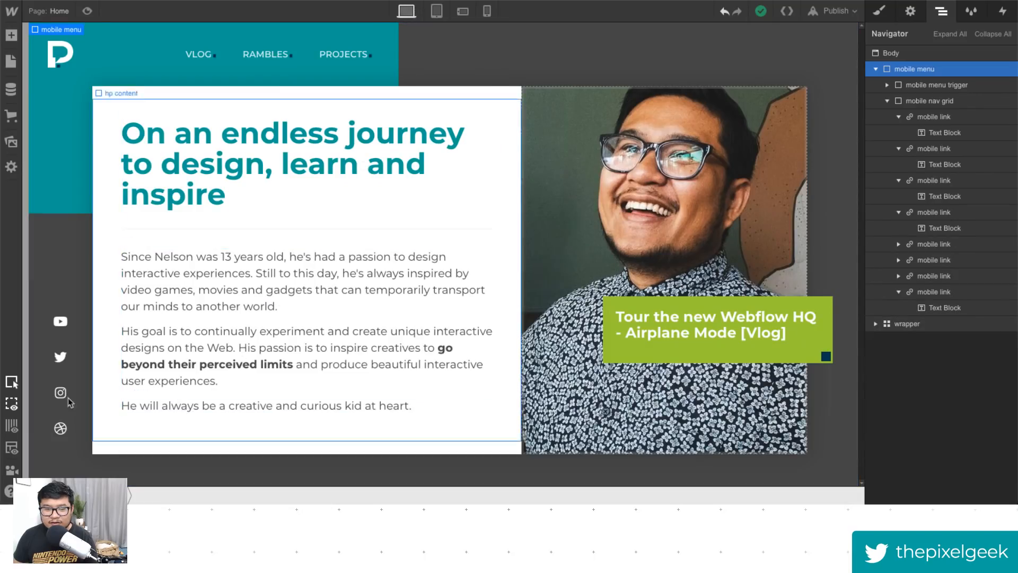
left_click(58, 323)
double_click(60, 322)
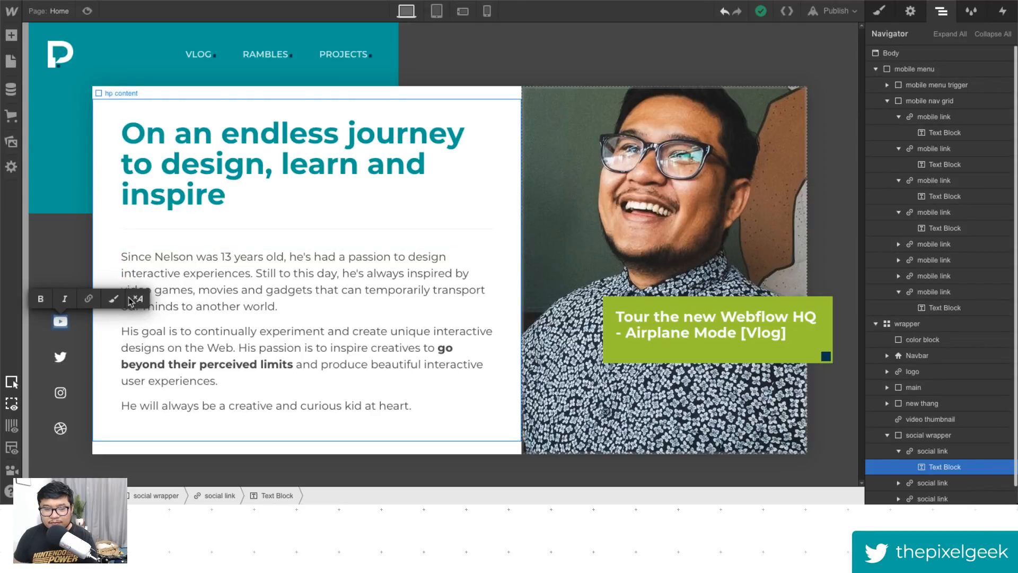
left_click(436, 11)
left_click(266, 451)
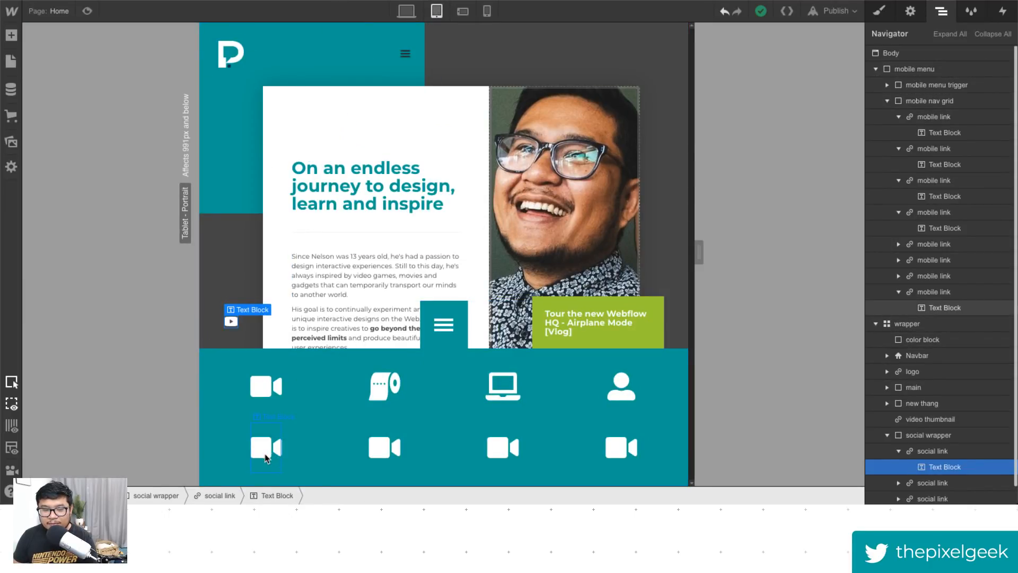
double_click(265, 451)
type("□")
key("Escape")
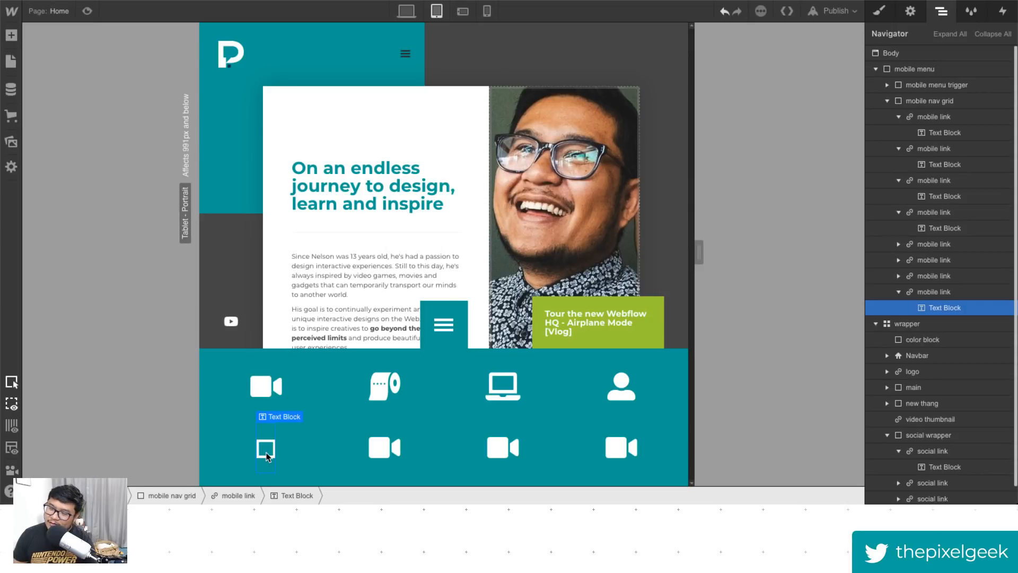
- Search Font Awesome for "youtube" and copy the youtube brand icon's glyph
left_click(298, 1)
left_click(277, 34)
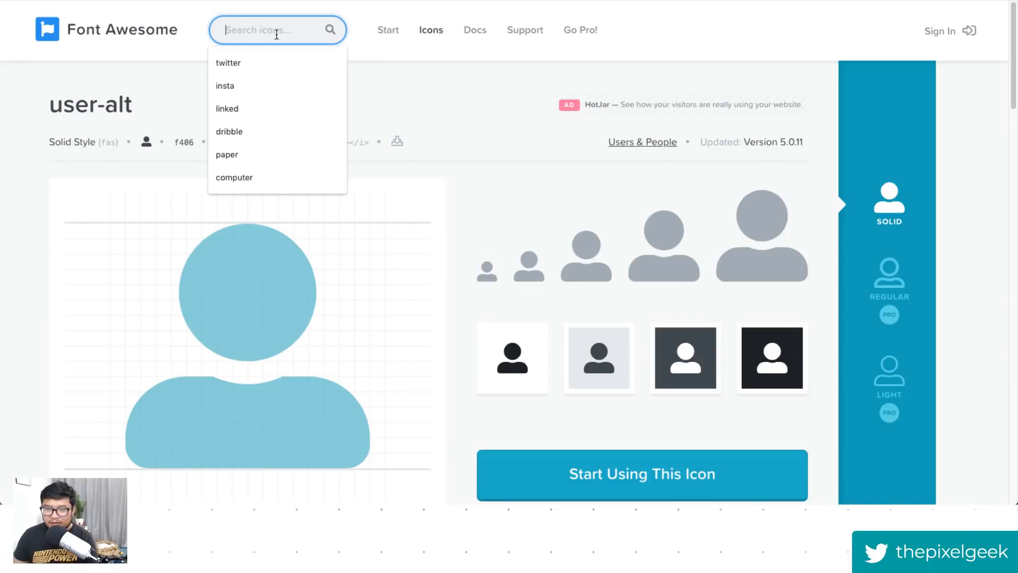
type("youtube")
key("Return")
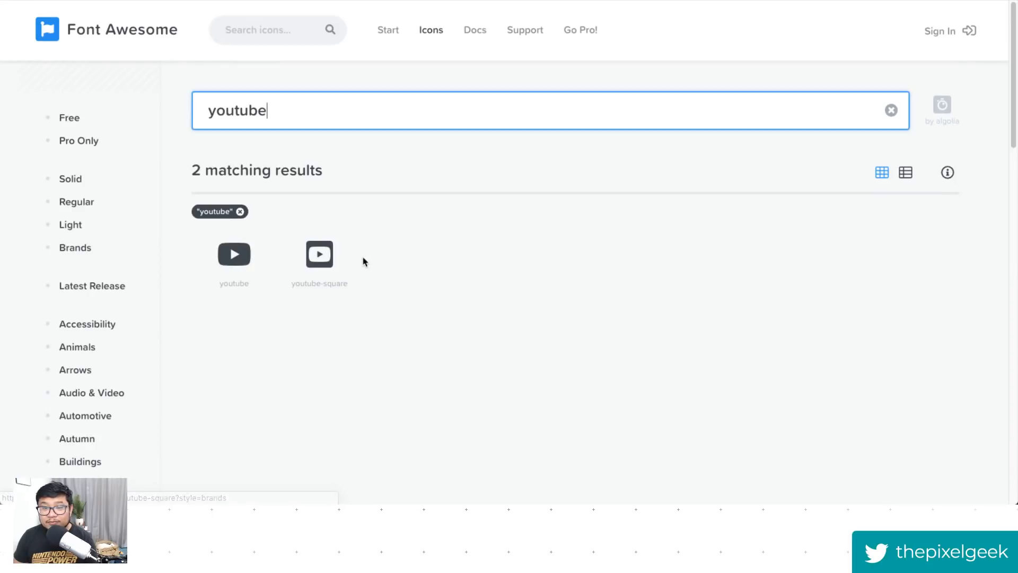
left_click(232, 265)
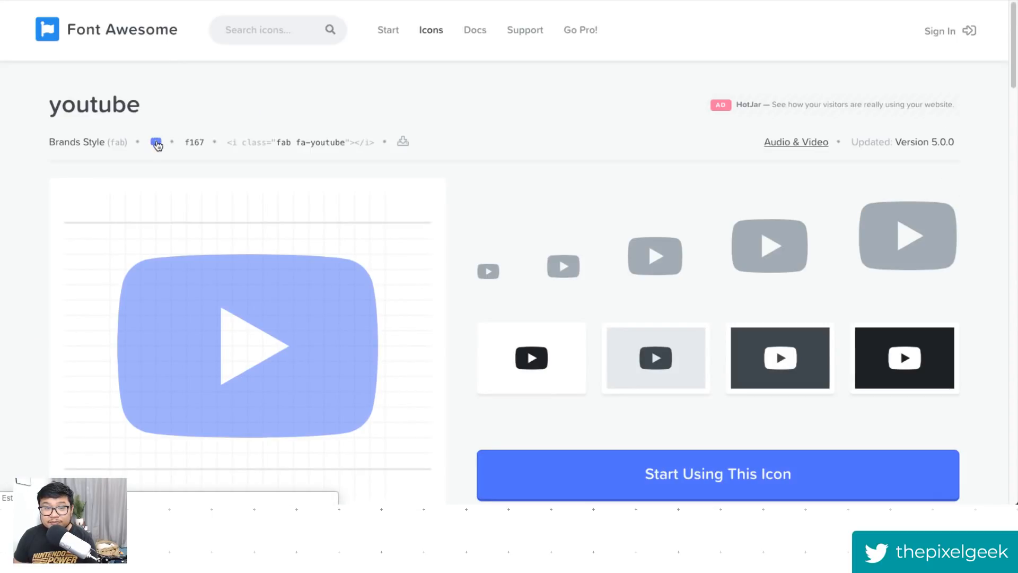
left_click(155, 142)
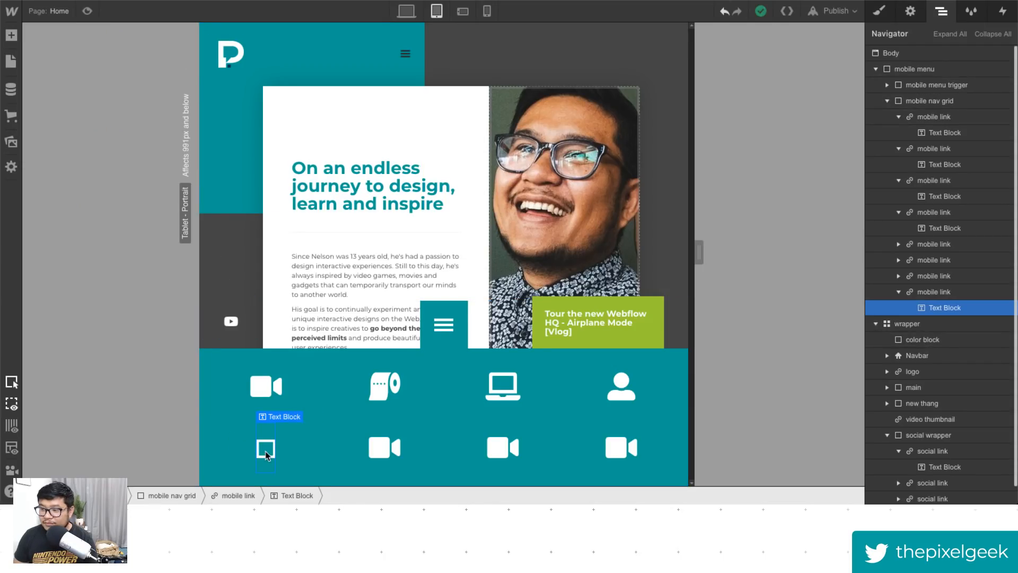
double_click(266, 450)
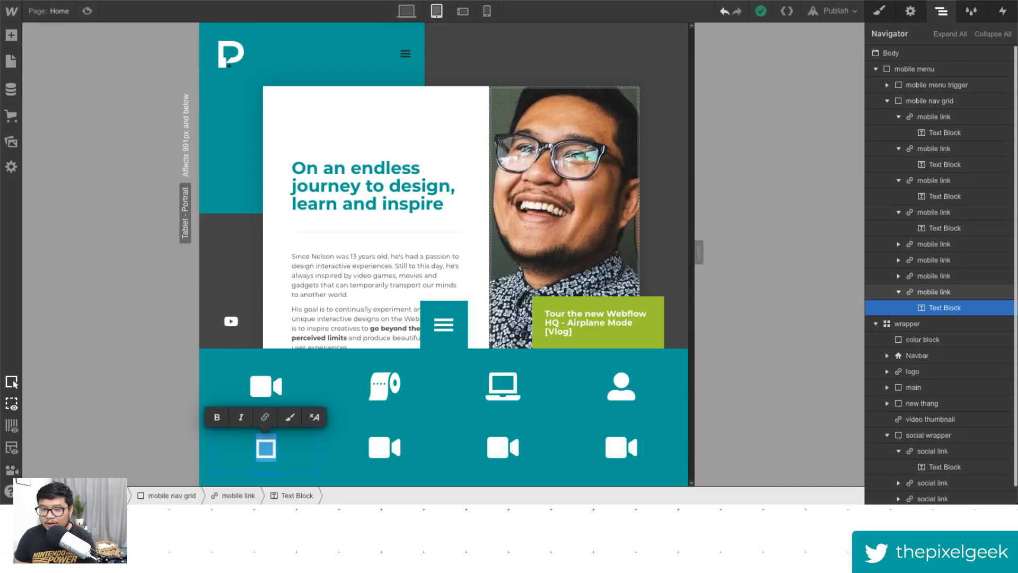
key("Escape")
- Add a "mobile social link" combo class to the fifth mobile link
left_click(291, 453)
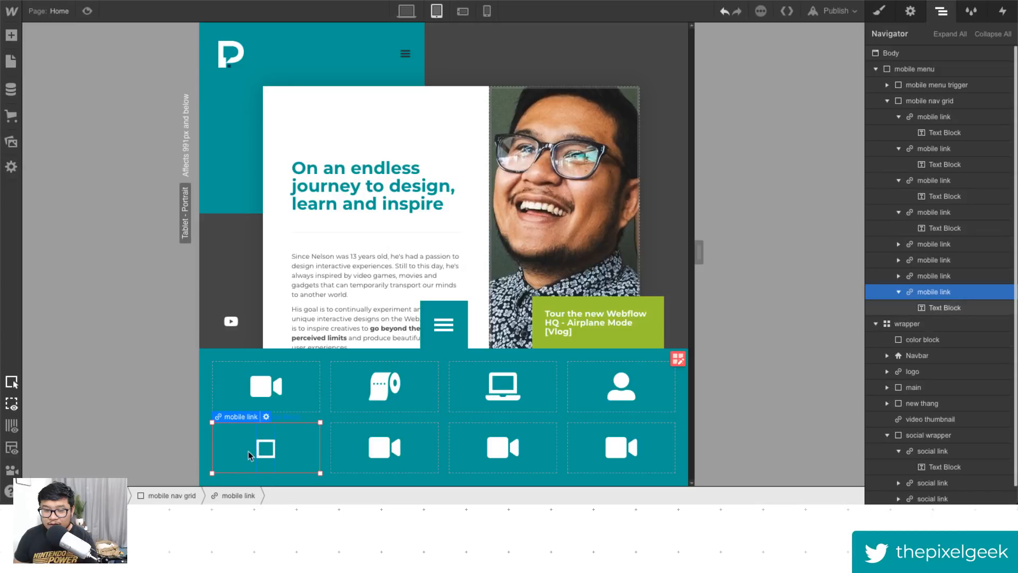
left_click(267, 451)
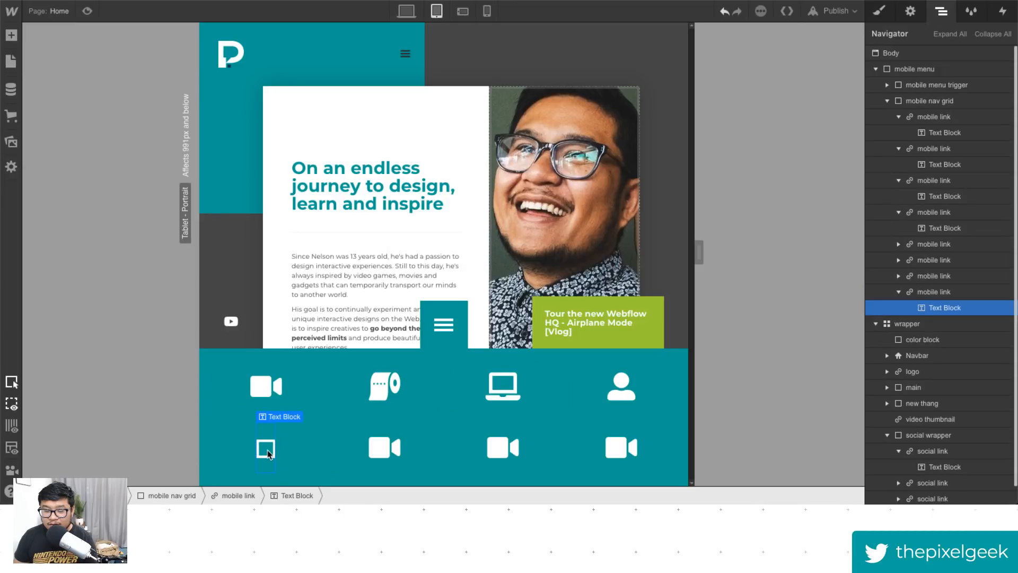
left_click(270, 455)
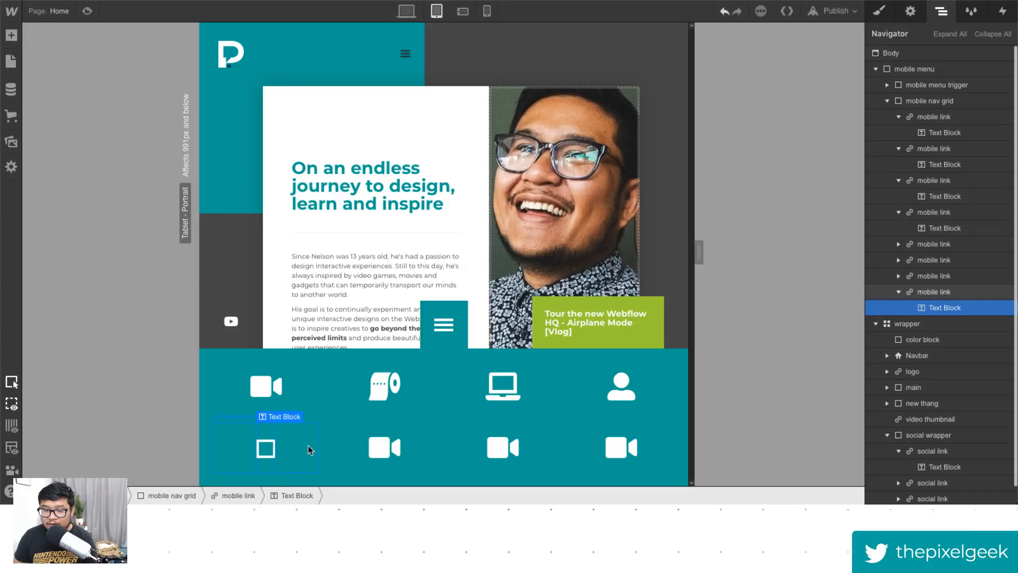
left_click(879, 11)
scroll(941, 368, "down", 10)
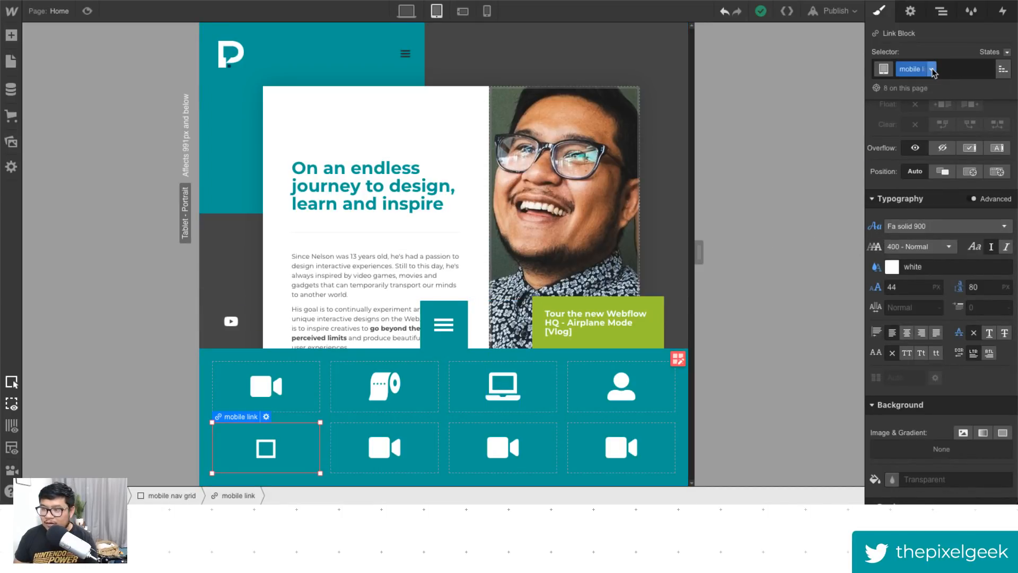
left_click(950, 69)
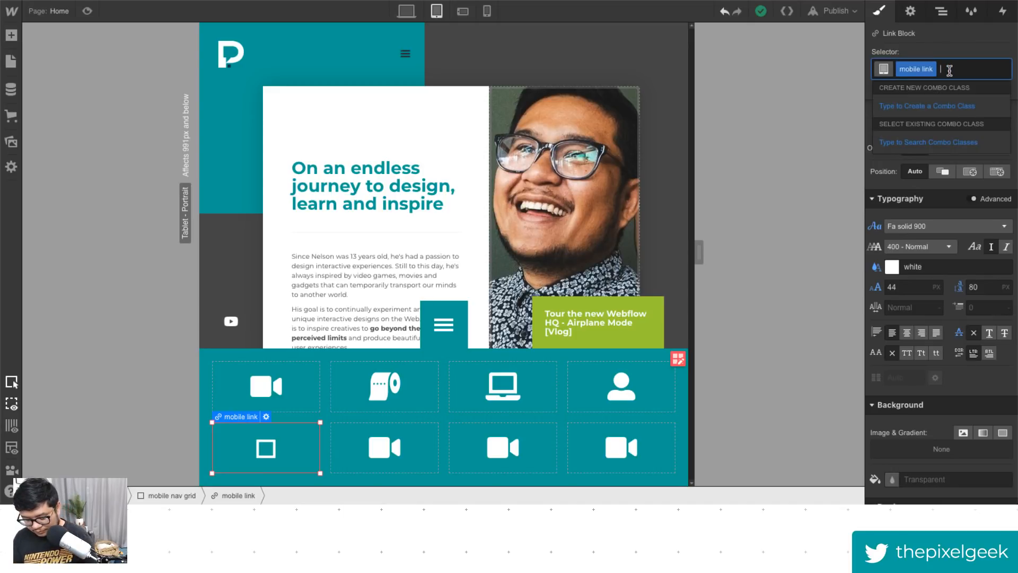
type("soci")
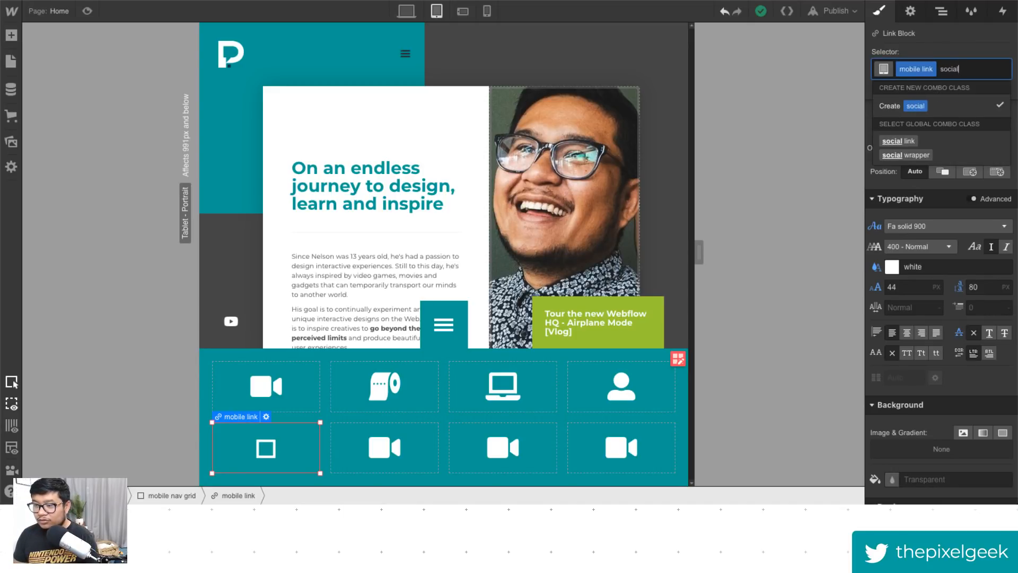
type("al")
key("Down")
key("Return")
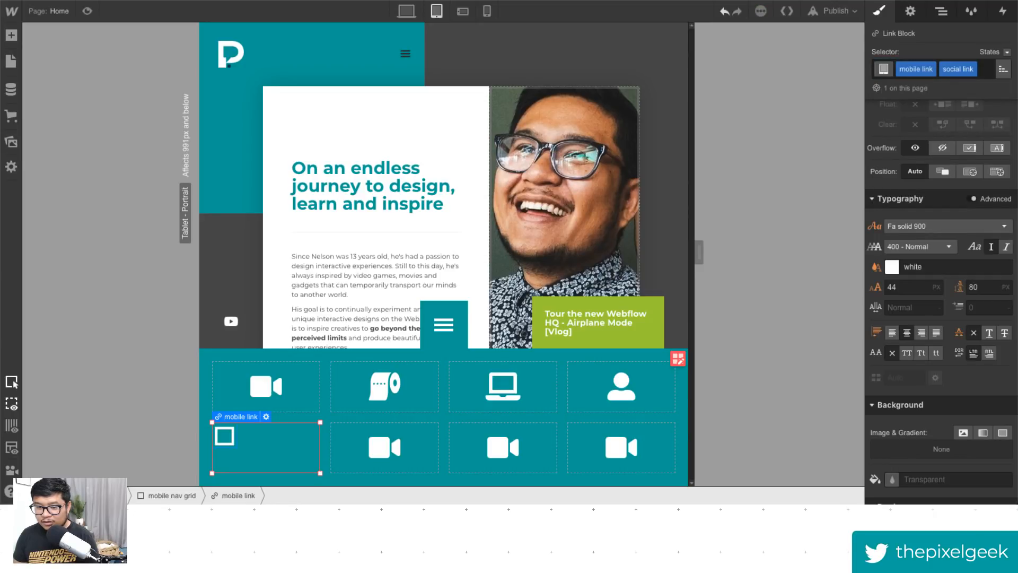
key("BackSpace")
left_click(970, 68)
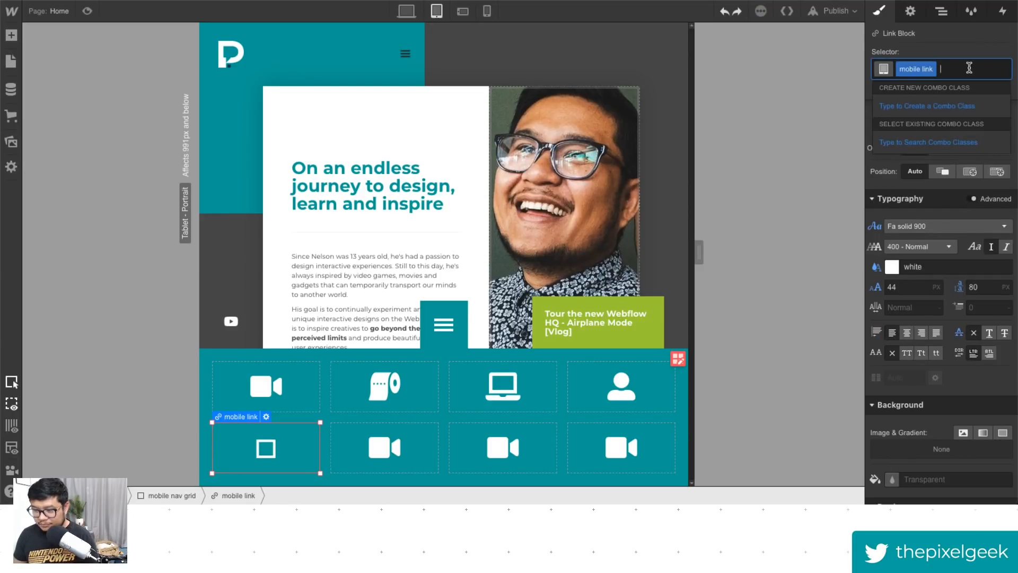
type("mobil")
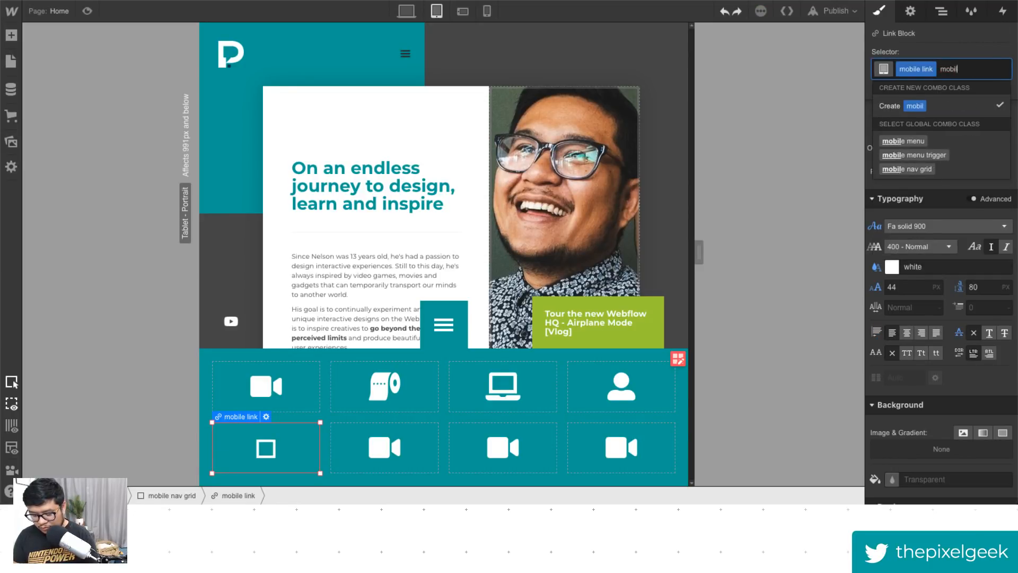
type("e social link")
key("Return")
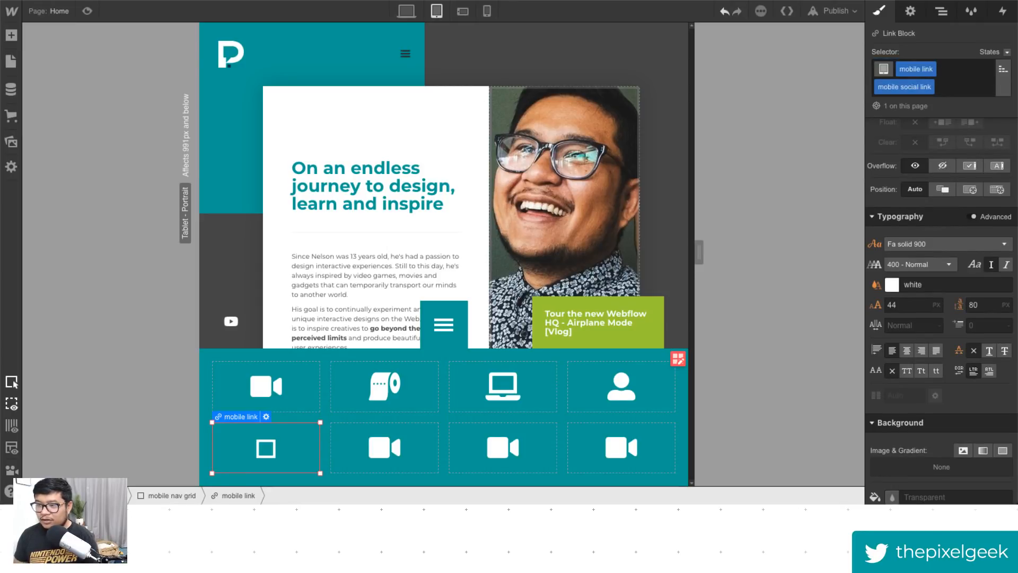
- Set the mobile social link font to Fa brands 400
left_click(949, 244)
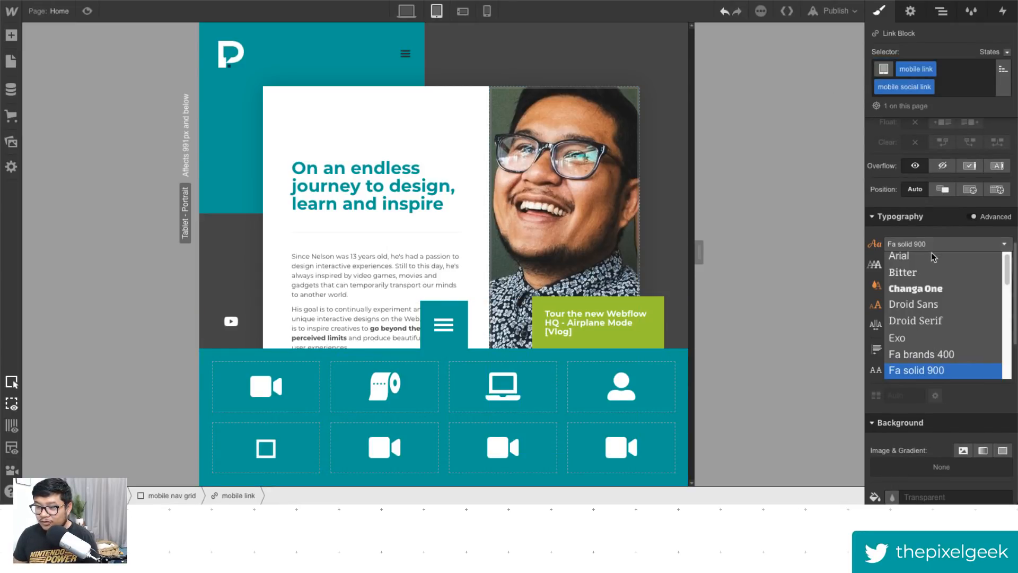
scroll(955, 368, "down", 2)
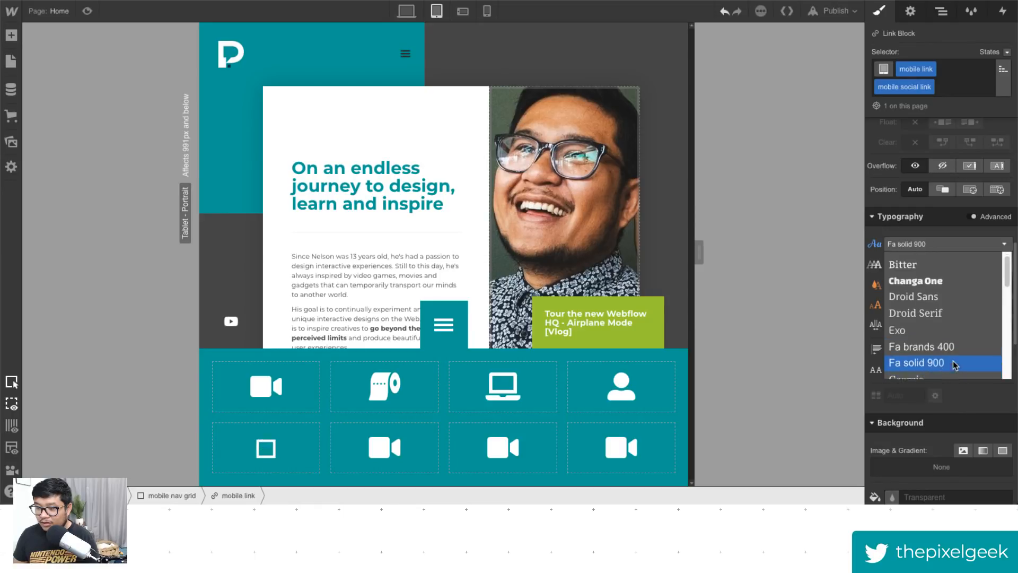
left_click(948, 331)
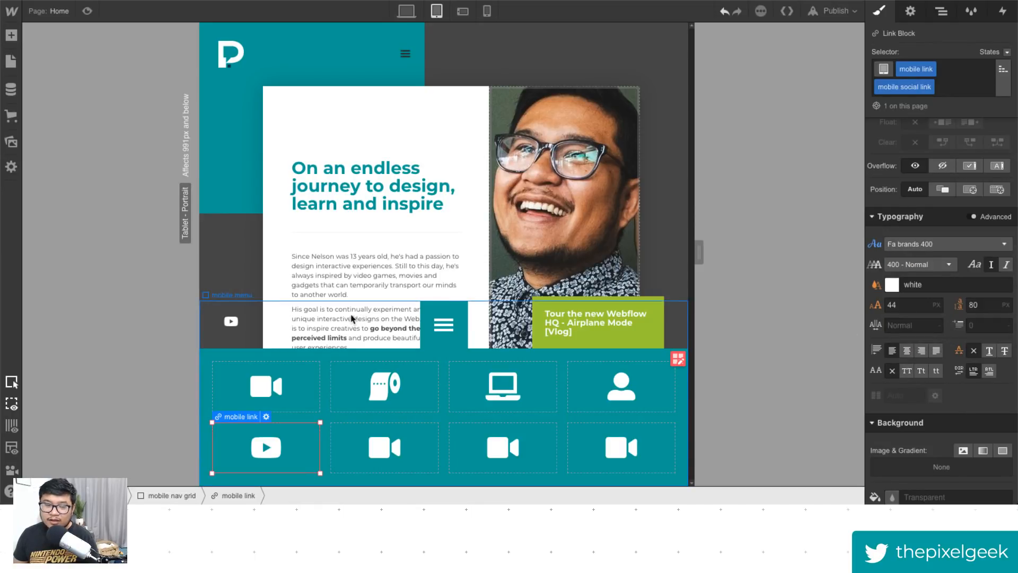
- Inspect the desktop sidebar Twitter icon and the sixth mobile link's icon text
left_click(406, 11)
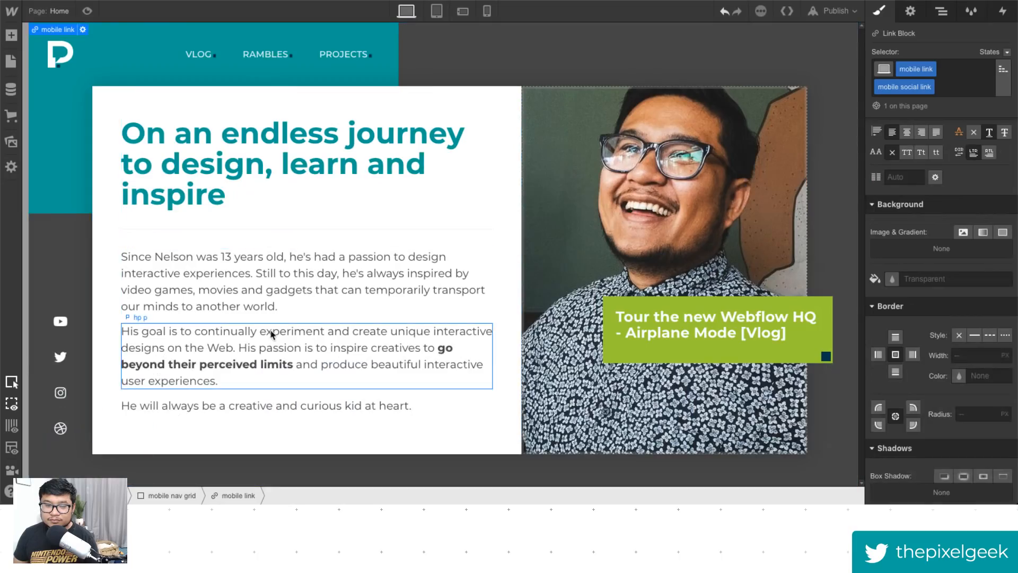
double_click(60, 358)
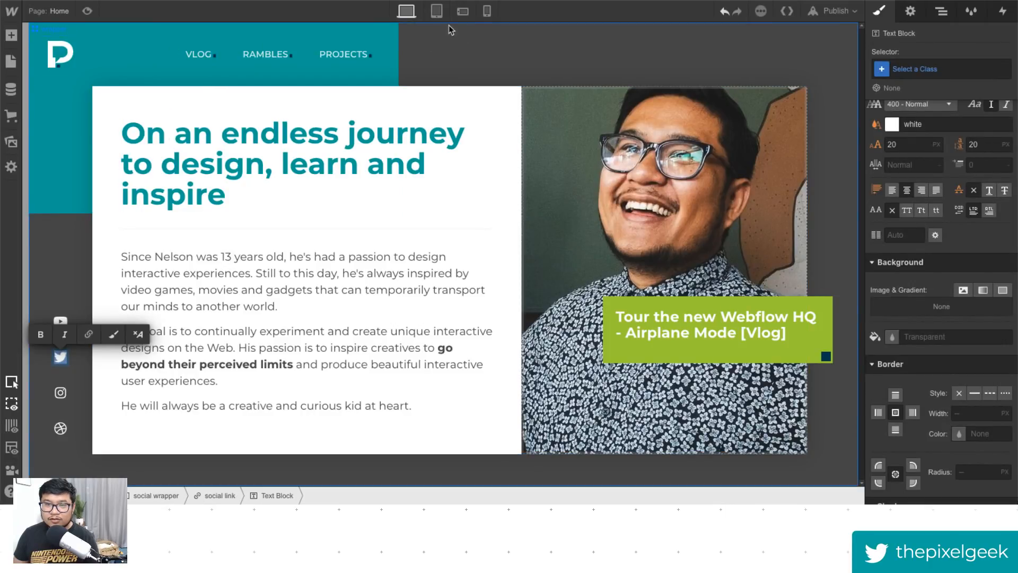
left_click(436, 11)
double_click(380, 449)
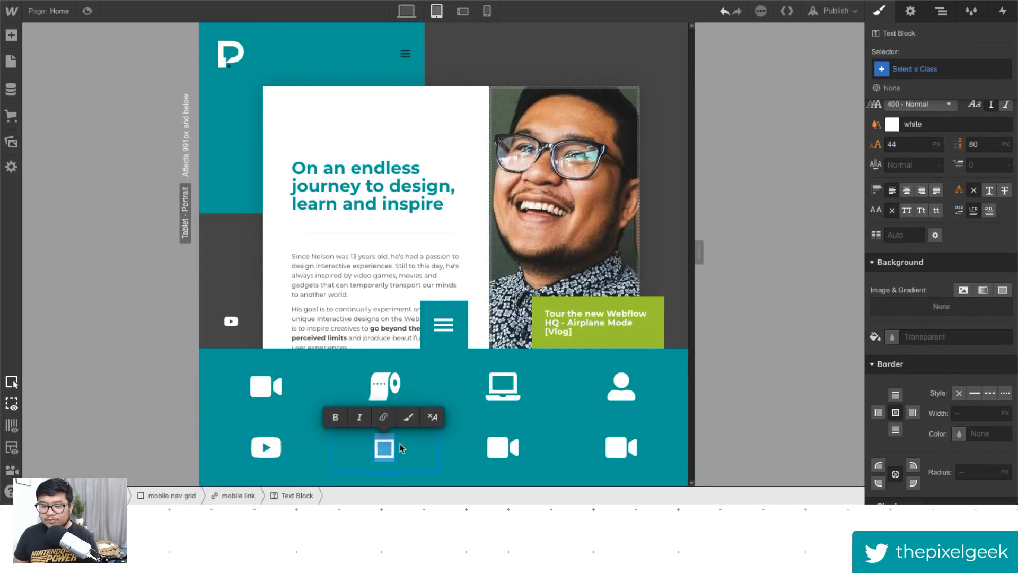
key("Escape")
- Delete the sixth, seventh and eighth mobile links
left_click(423, 455)
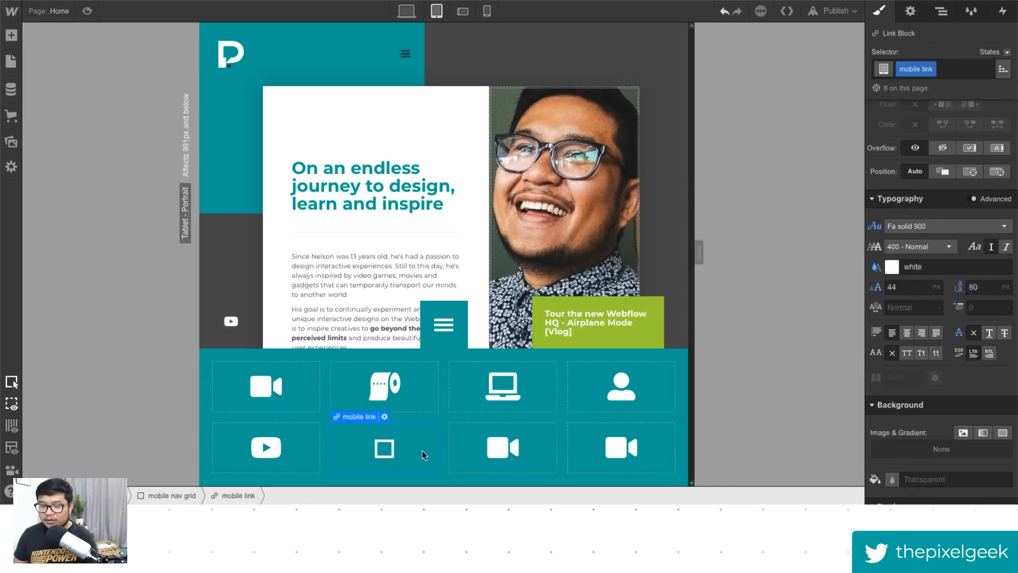
key("Delete")
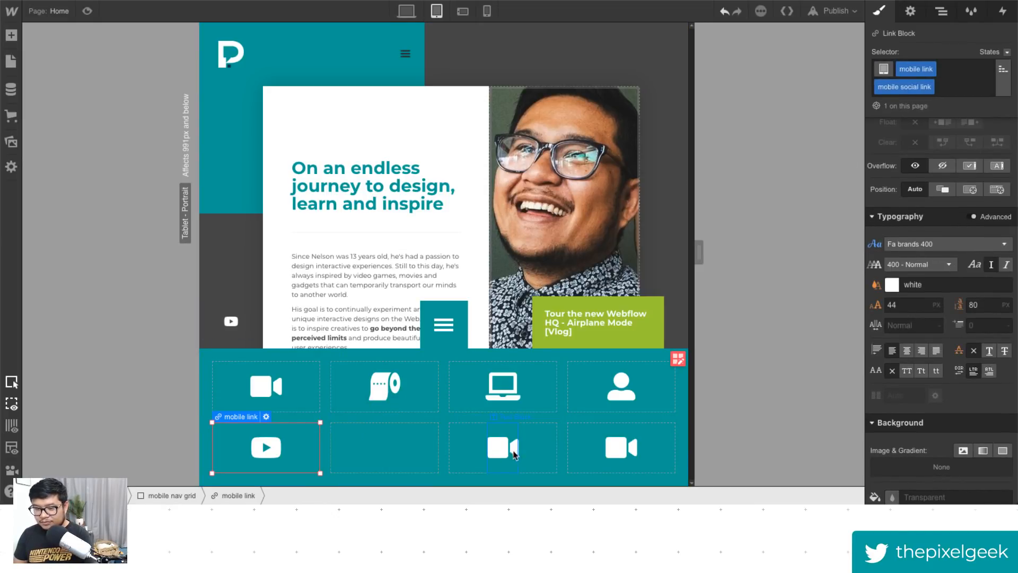
left_click(476, 449)
key("Delete")
left_click(594, 450)
key("Delete")
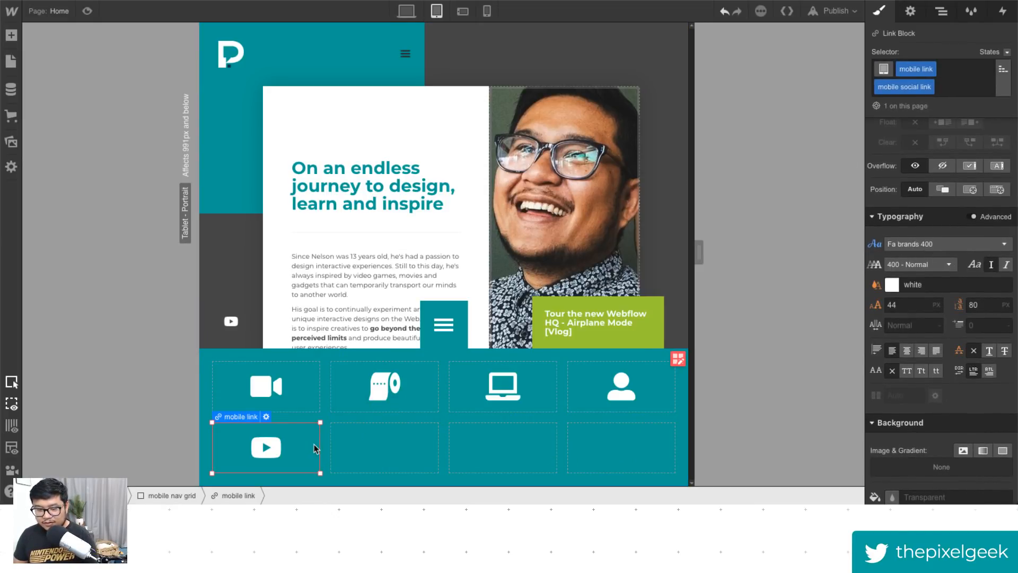
- Duplicate the YouTube mobile social link across the three remaining cells of the second grid row
left_click_drag(314, 448, 608, 449)
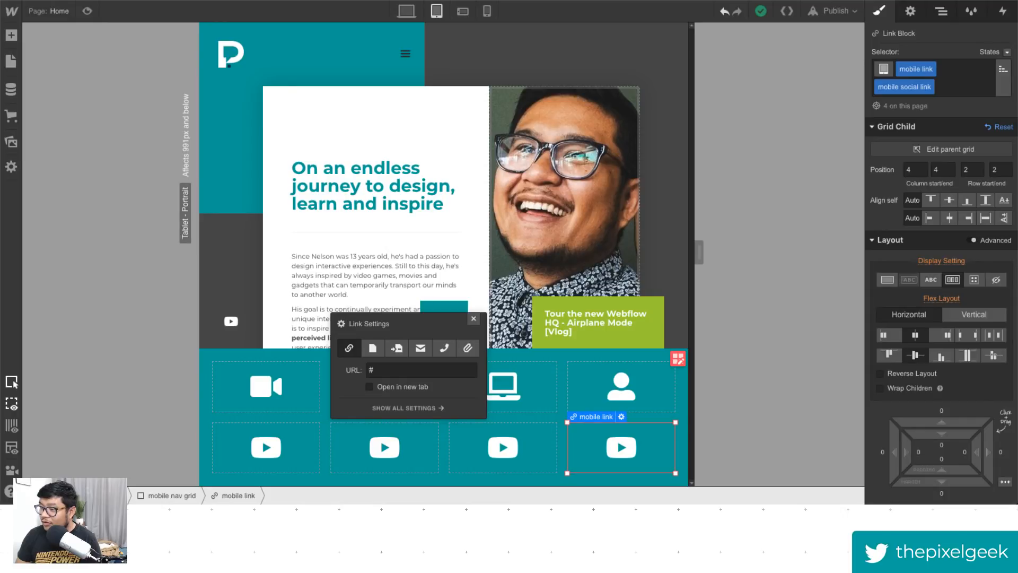
left_click(474, 319)
- Copy the Twitter icon from the desktop sidebar and paste it into the second social link's icon text
left_click(406, 11)
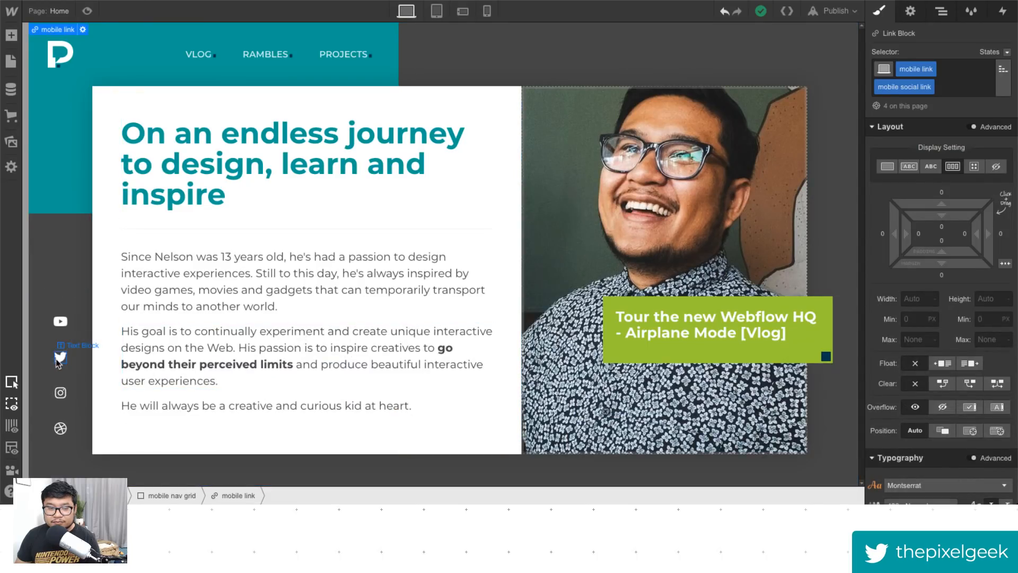
double_click(56, 359)
left_click(436, 11)
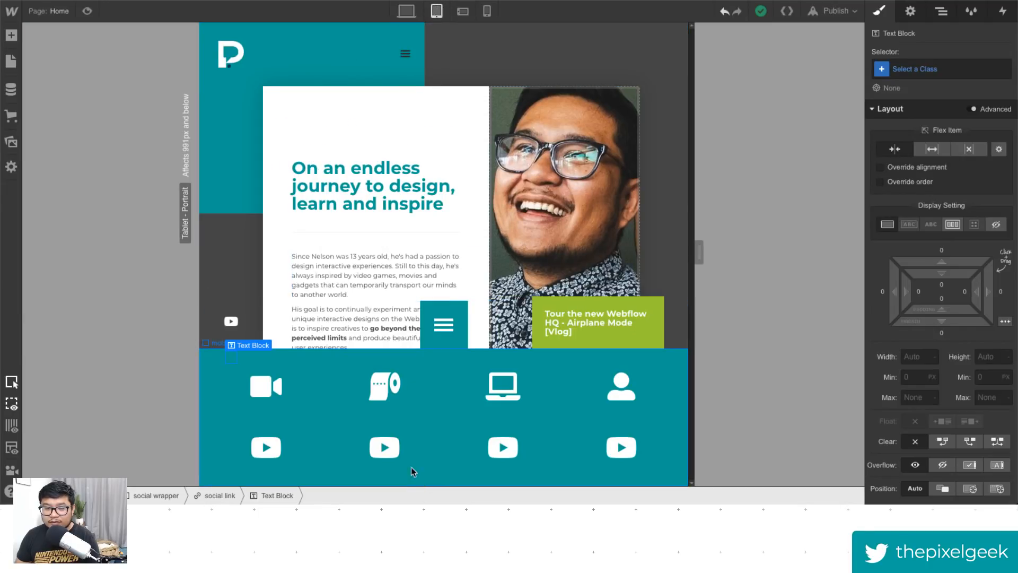
double_click(392, 444)
key("ctrl+a")
key("ctrl+v")
- Copy the Instagram icon from the desktop sidebar and paste it into the third social link's icon text
left_click(406, 10)
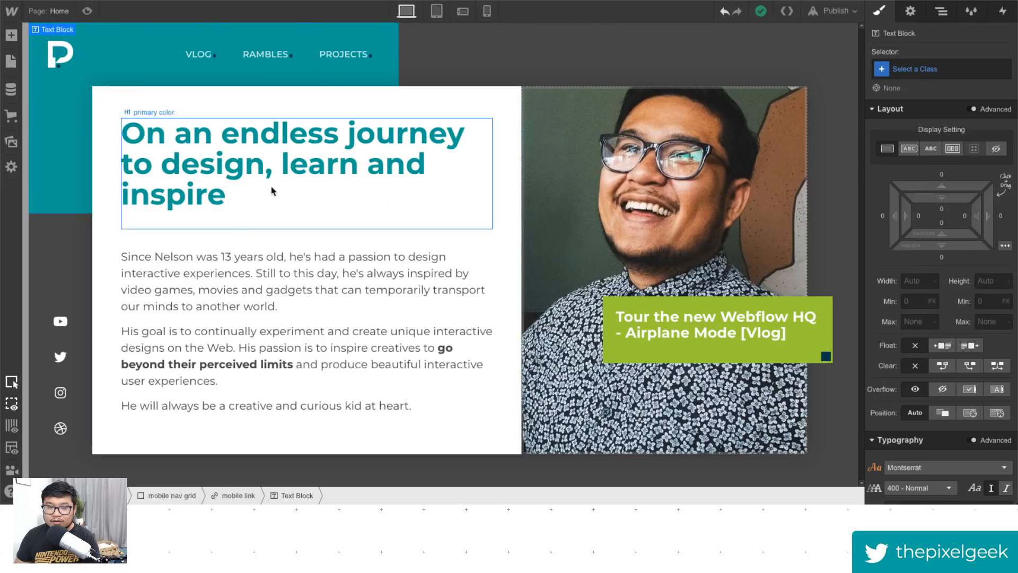
double_click(60, 393)
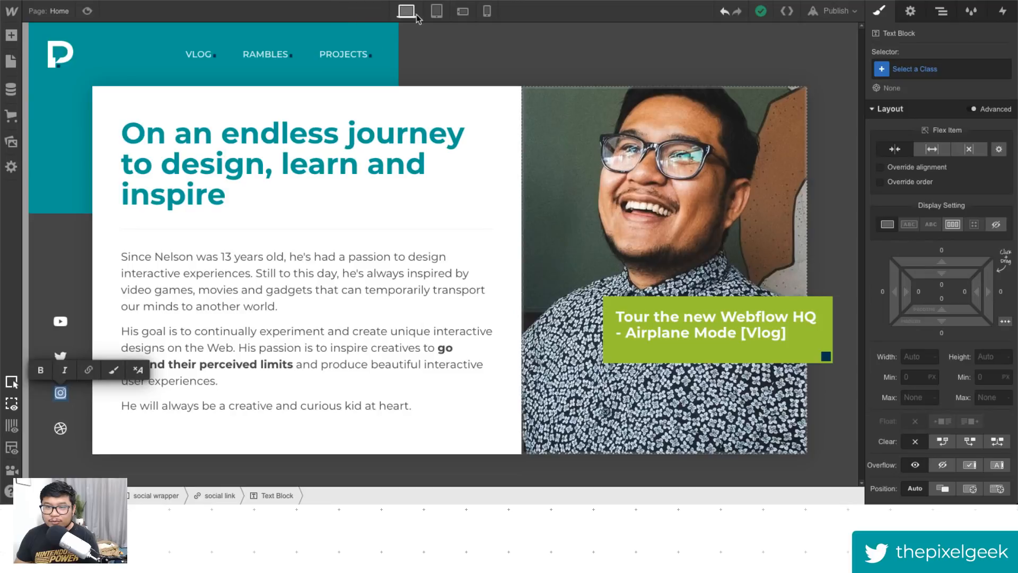
left_click(436, 11)
double_click(503, 447)
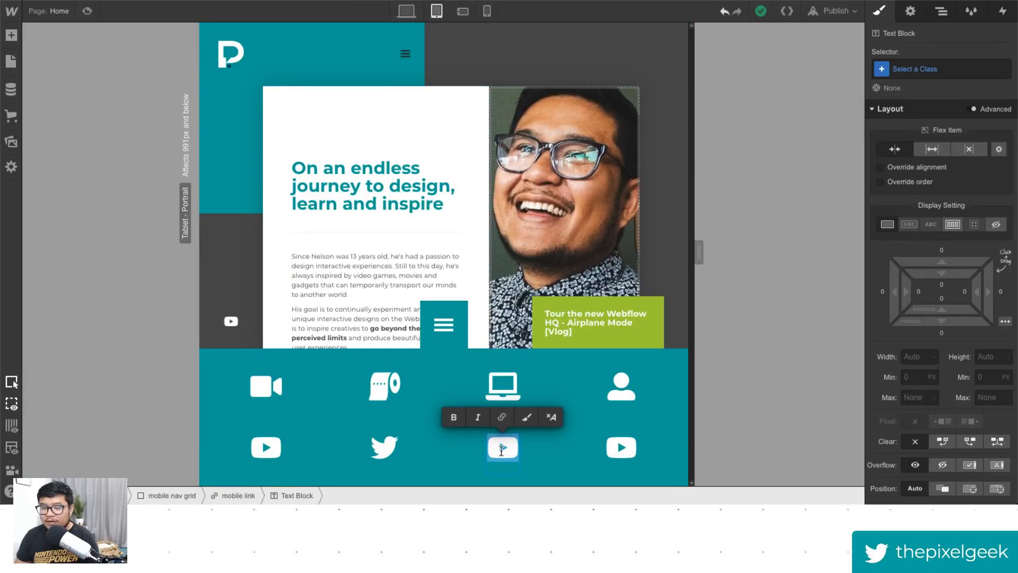
key("ctrl+v")
- Copy the Dribbble icon from the desktop sidebar and paste it into the fourth social link's icon text
left_click(406, 10)
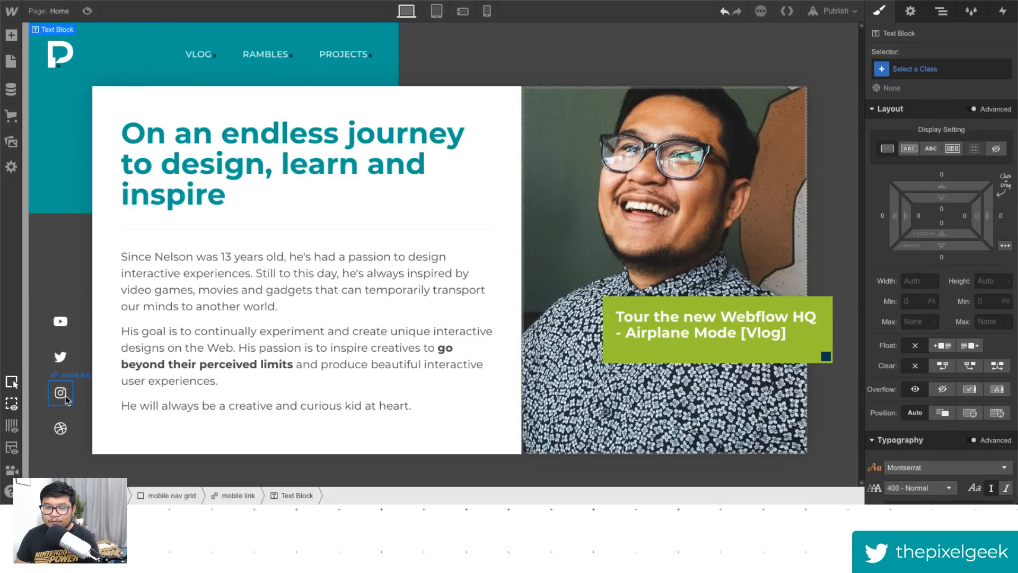
double_click(60, 428)
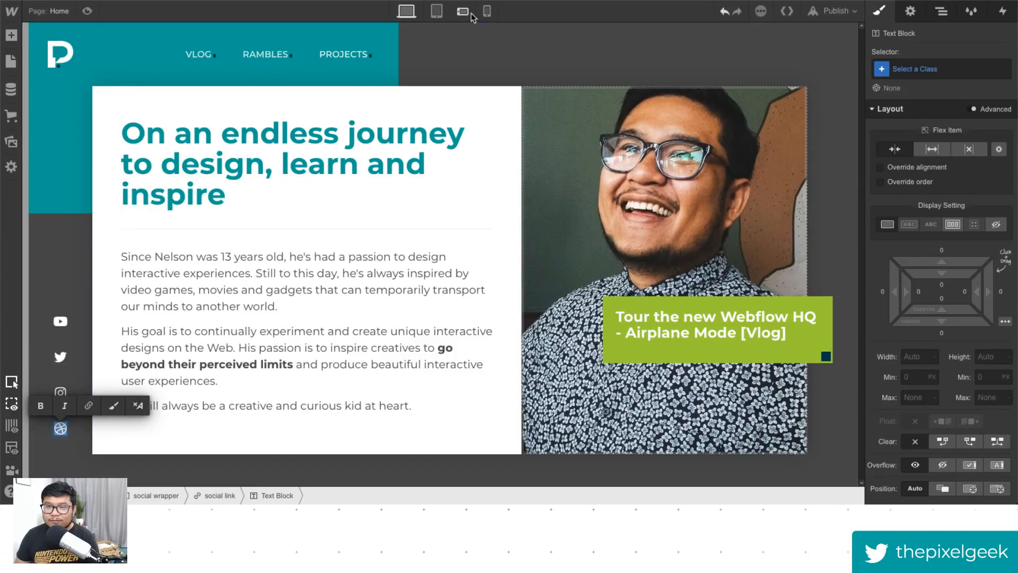
left_click(437, 11)
double_click(628, 455)
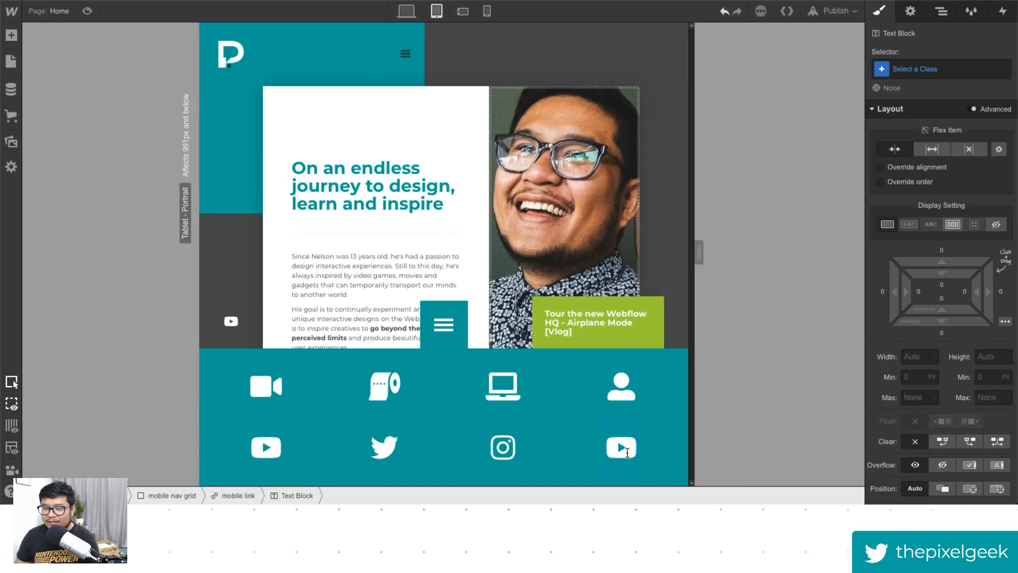
key("ctrl+a")
key("ctrl+v")
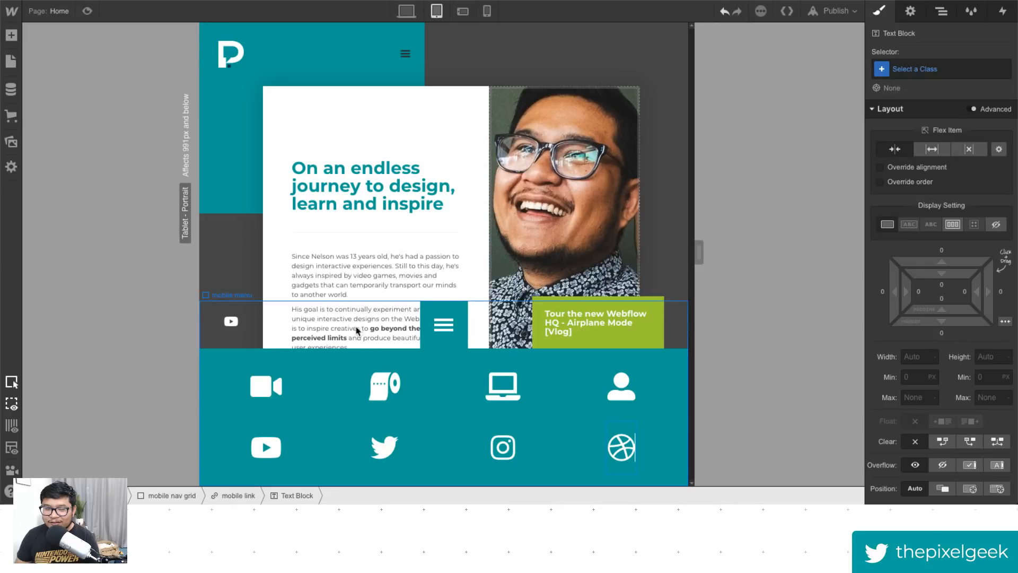
- Inspect the mobile menu, its Burger-1 trigger and the navbar menu button, then return to desktop view
left_click(376, 331)
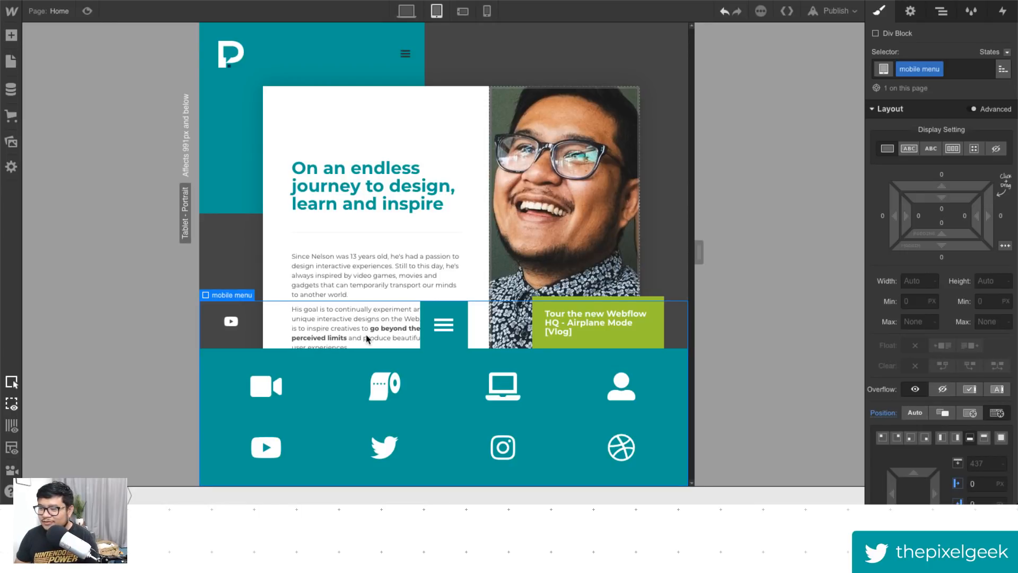
left_click(450, 343)
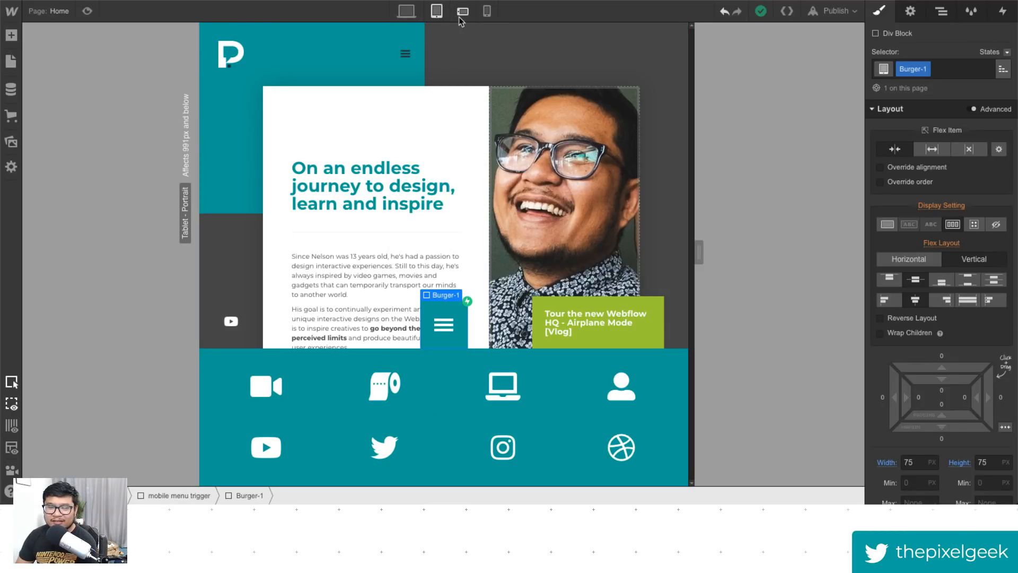
left_click(400, 69)
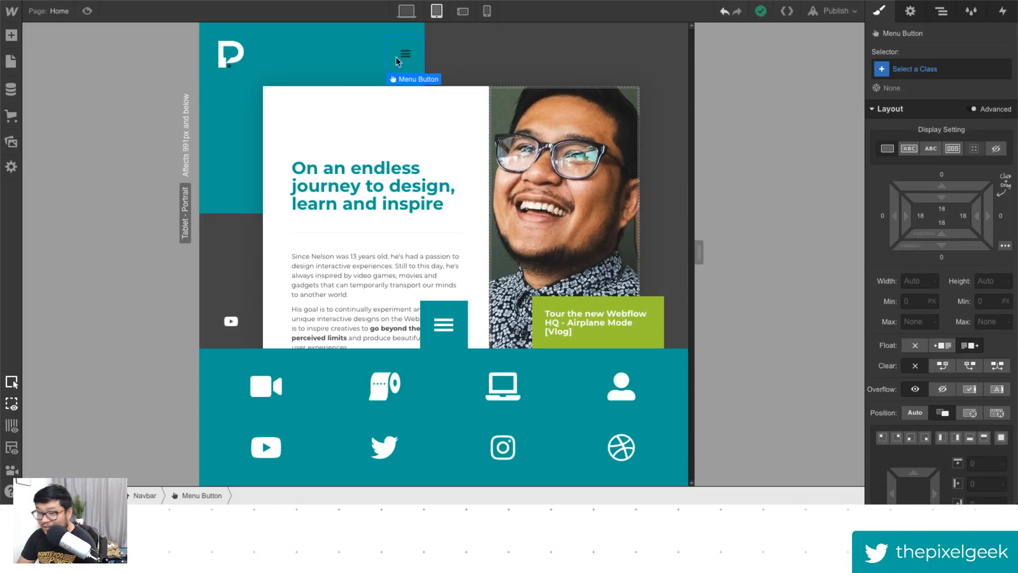
left_click(413, 15)
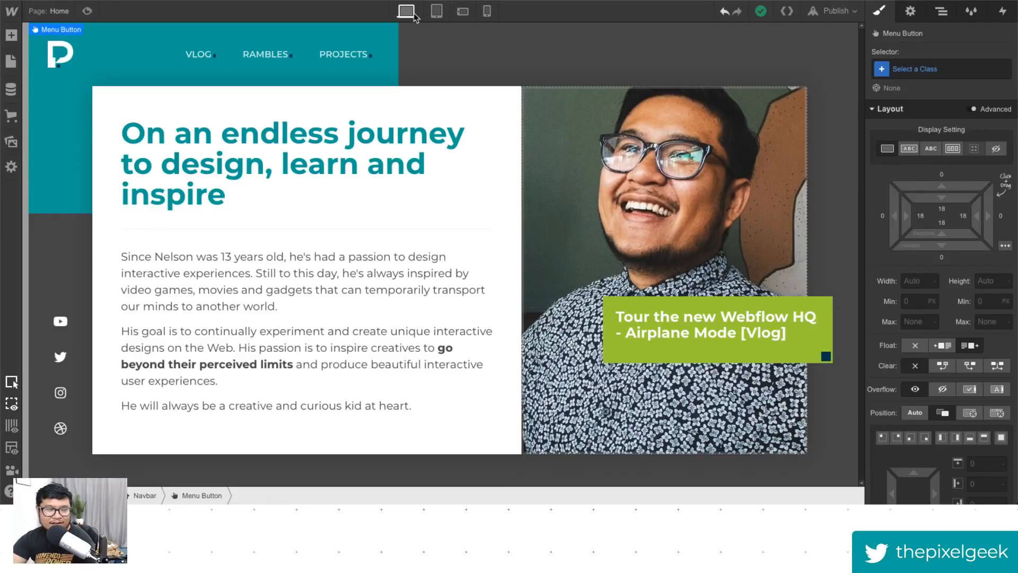
- Open the published pxlgk-2019.webflow.io site from the publish destinations
left_click(837, 11)
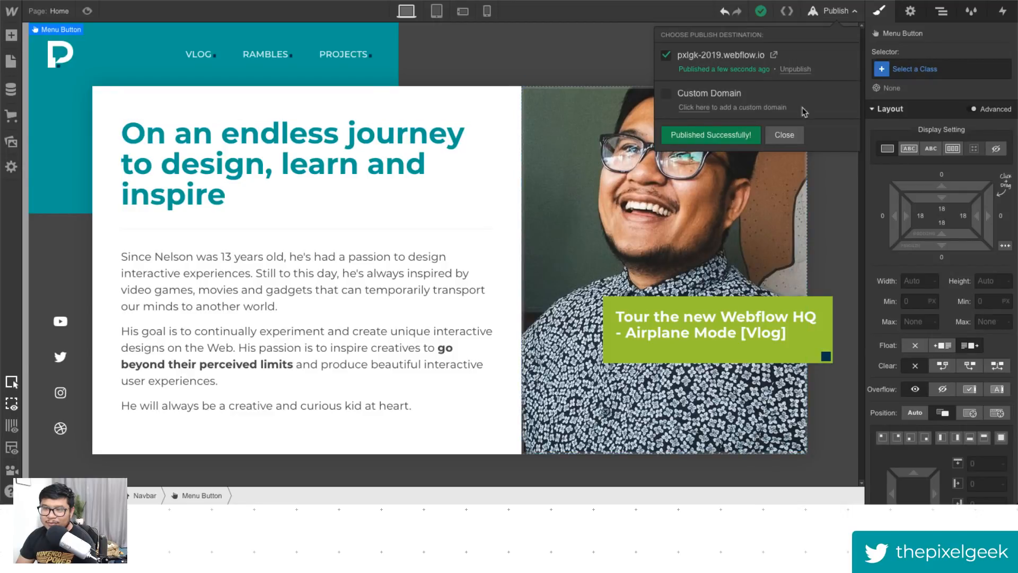
left_click(774, 56)
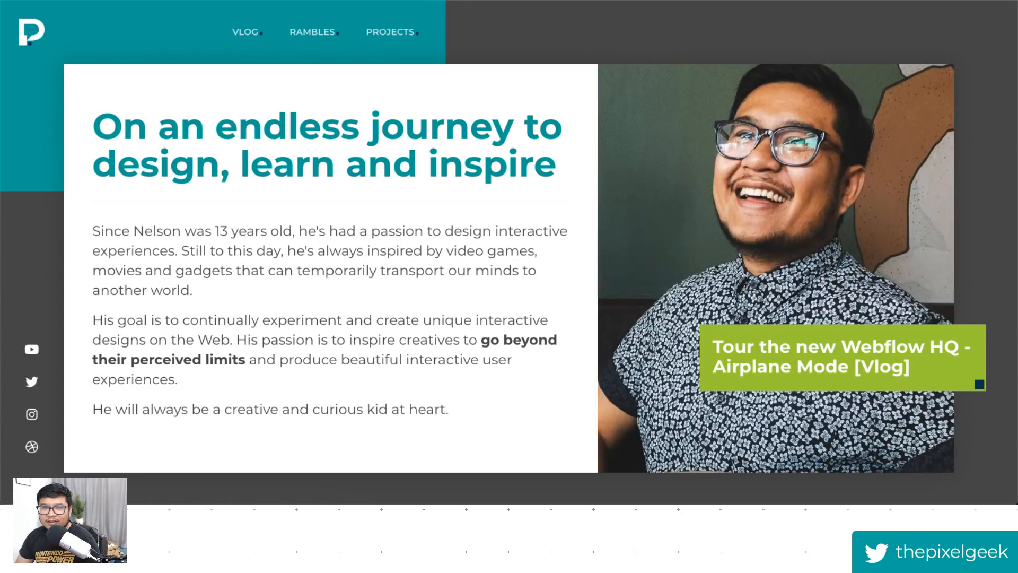